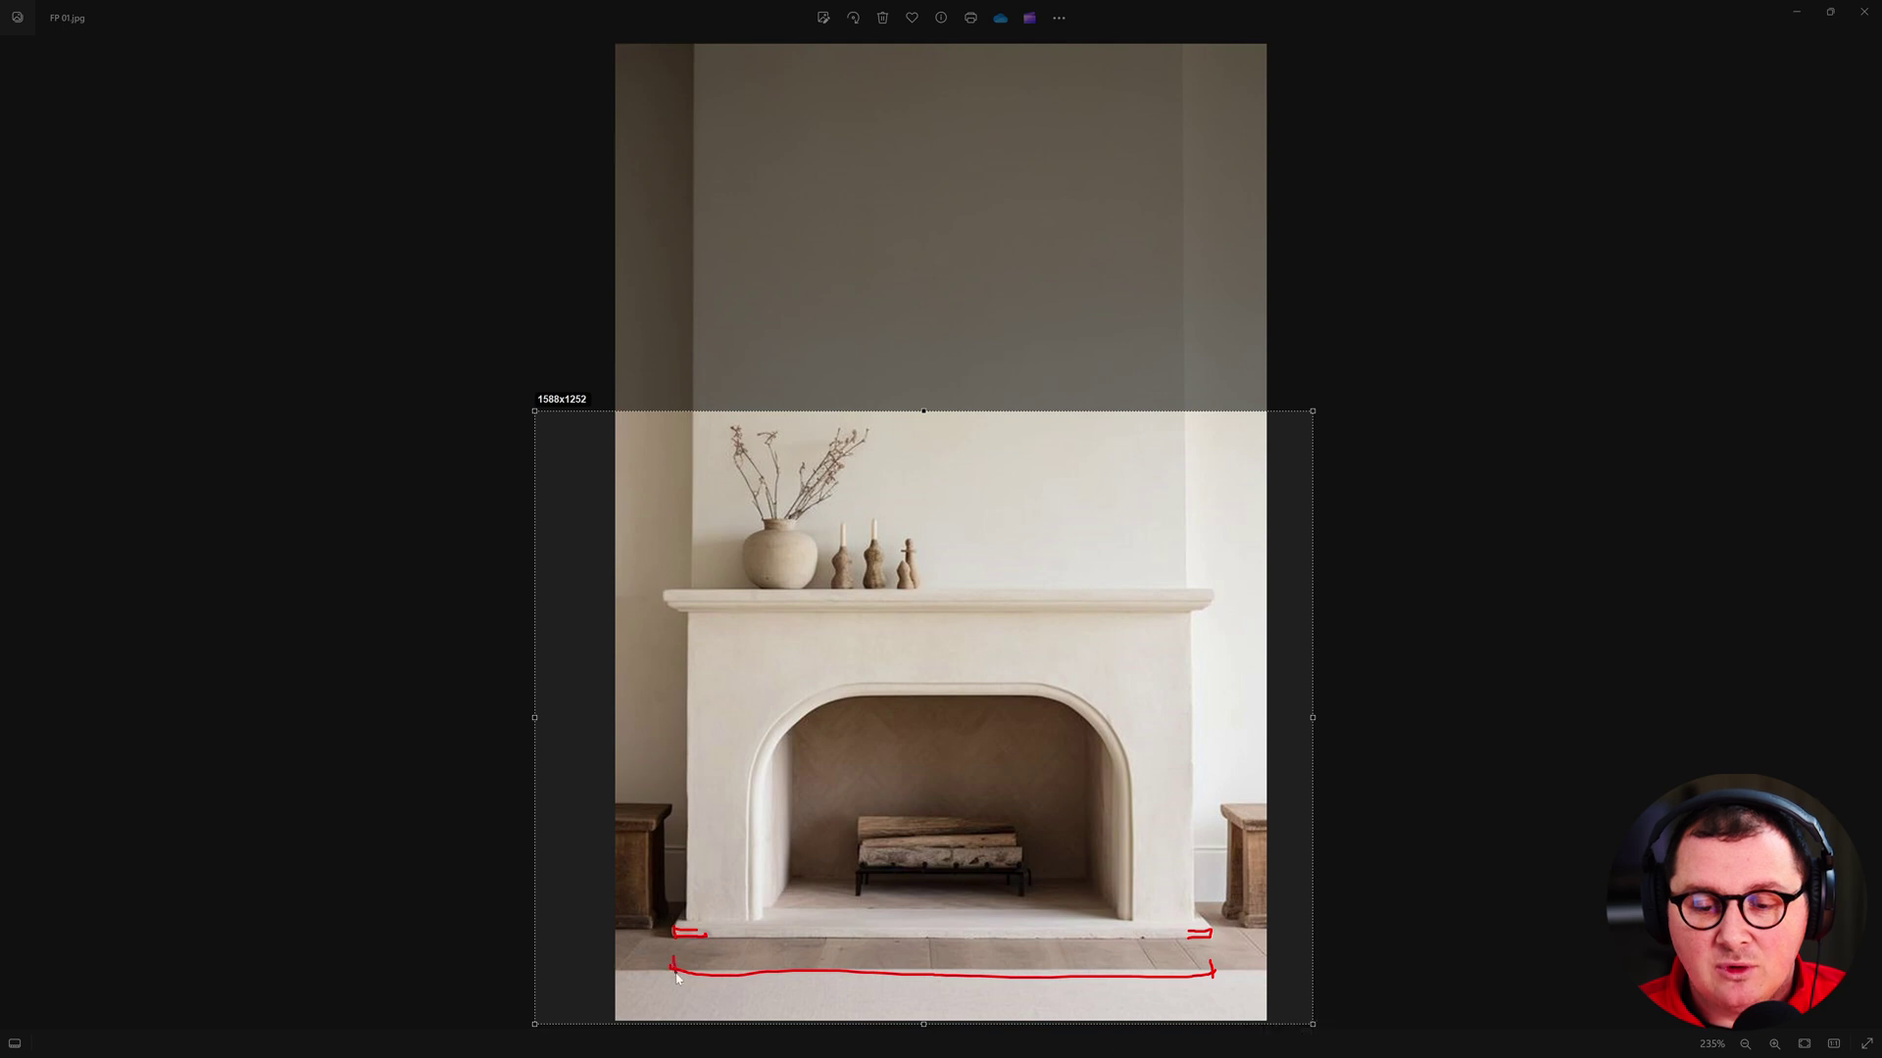
- Mark the fireplace photo with the 1,8 base width, the base ends and the chimney edge, discard the markup and switch to Revit
{"action": "left_click_drag", "start_coordinate": [894, 958], "coordinate": [929, 956]}
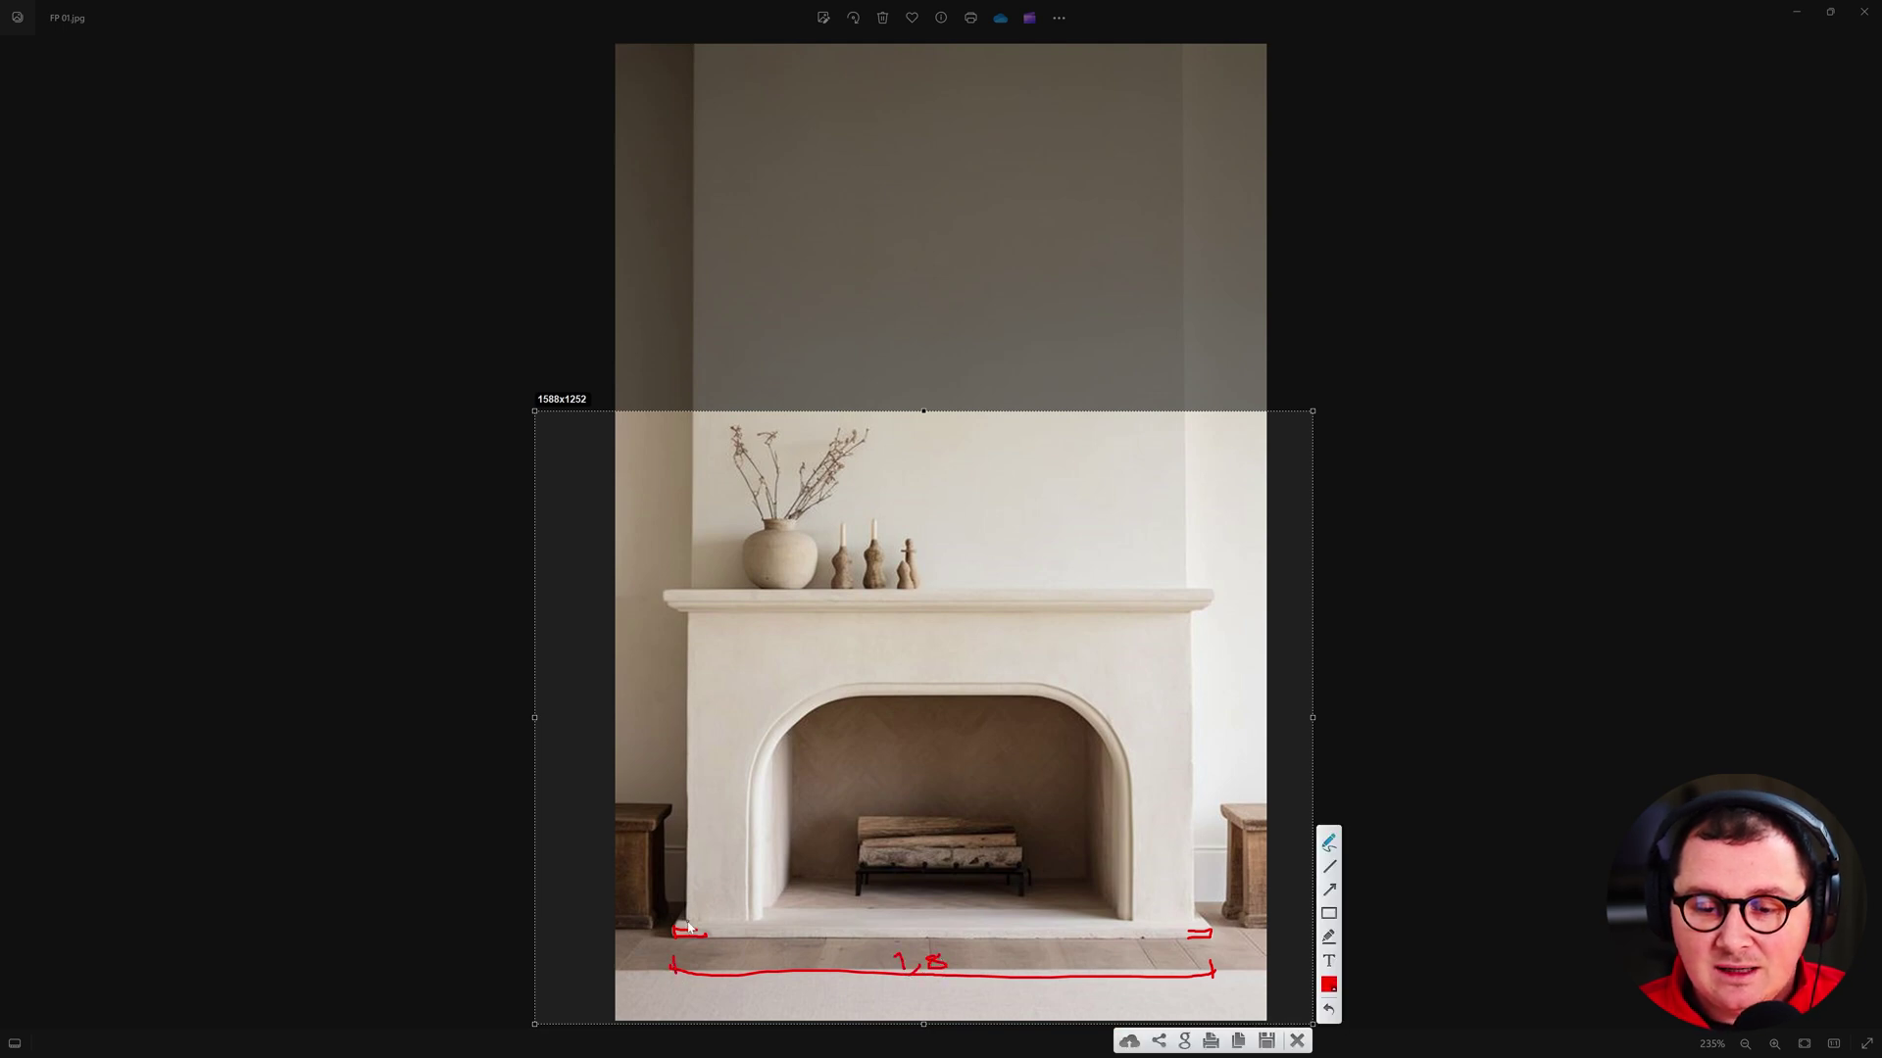
{"action": "left_click_drag", "start_coordinate": [699, 924], "coordinate": [742, 920]}
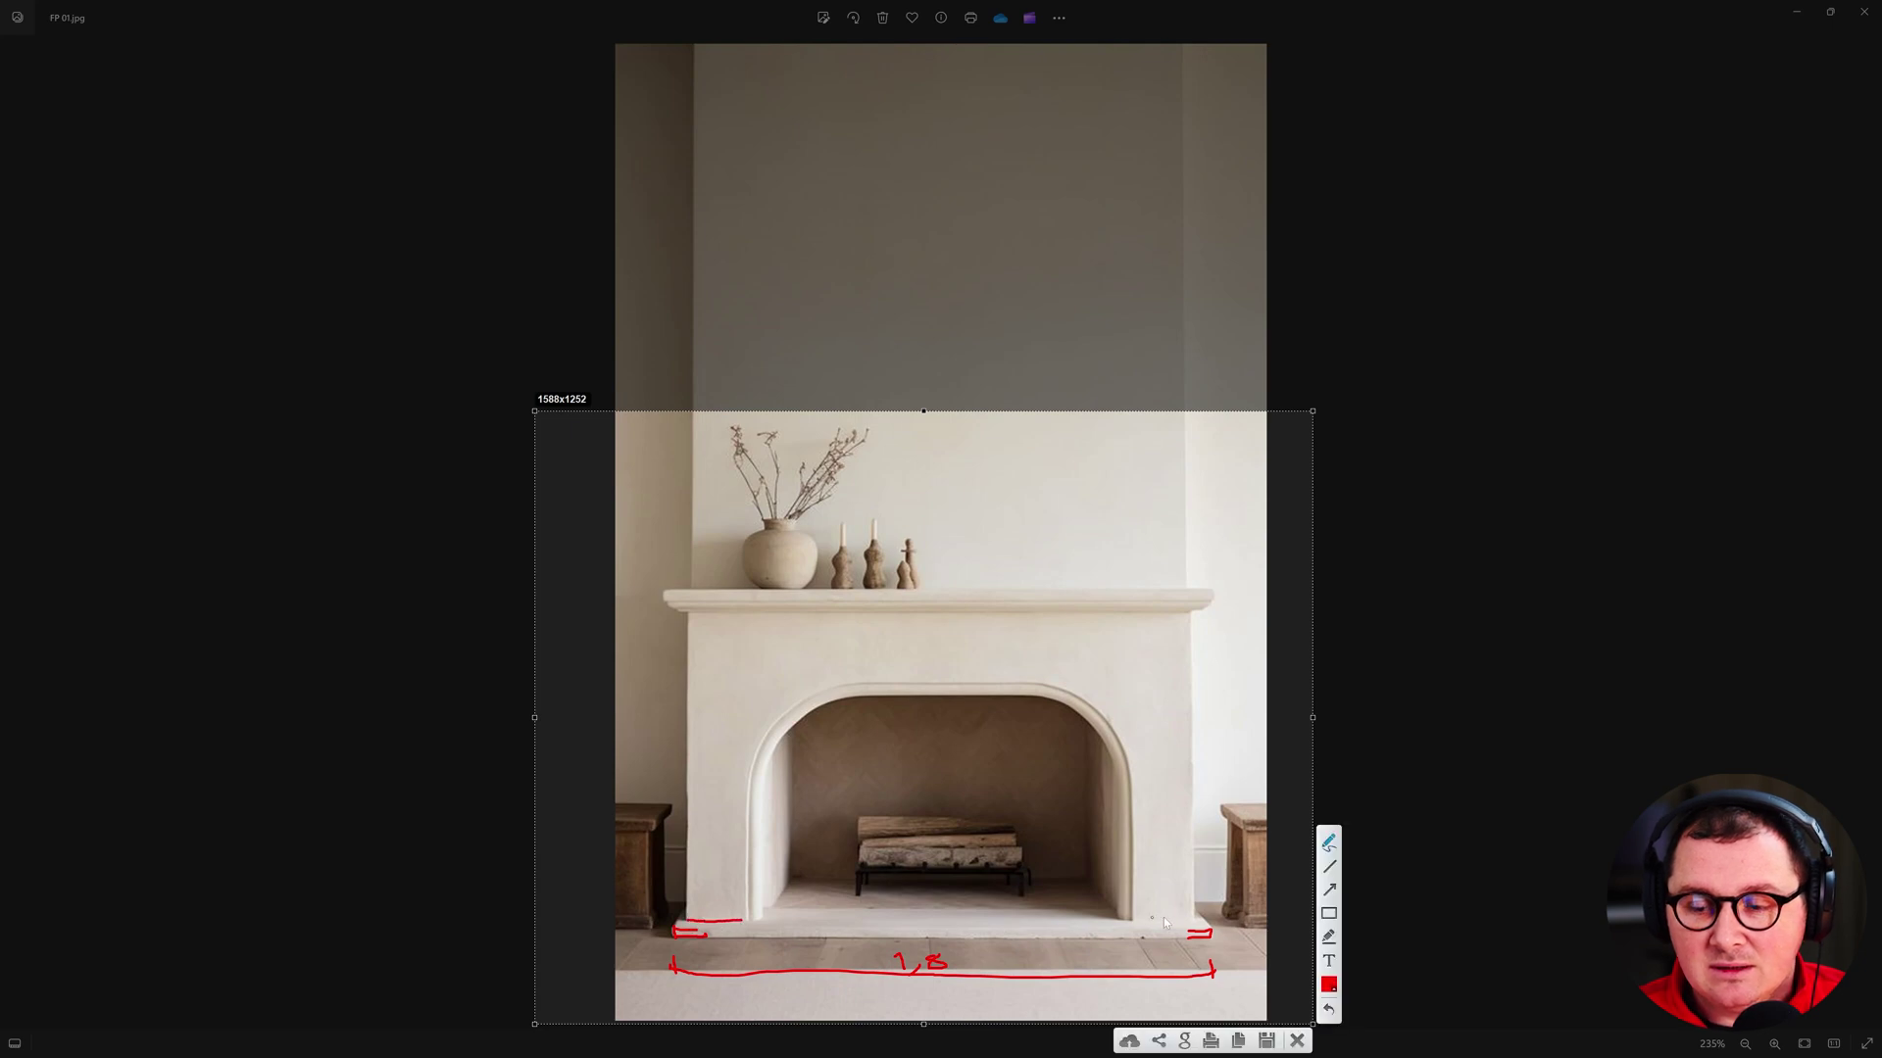
{"action": "left_click_drag", "start_coordinate": [1189, 922], "coordinate": [1148, 922]}
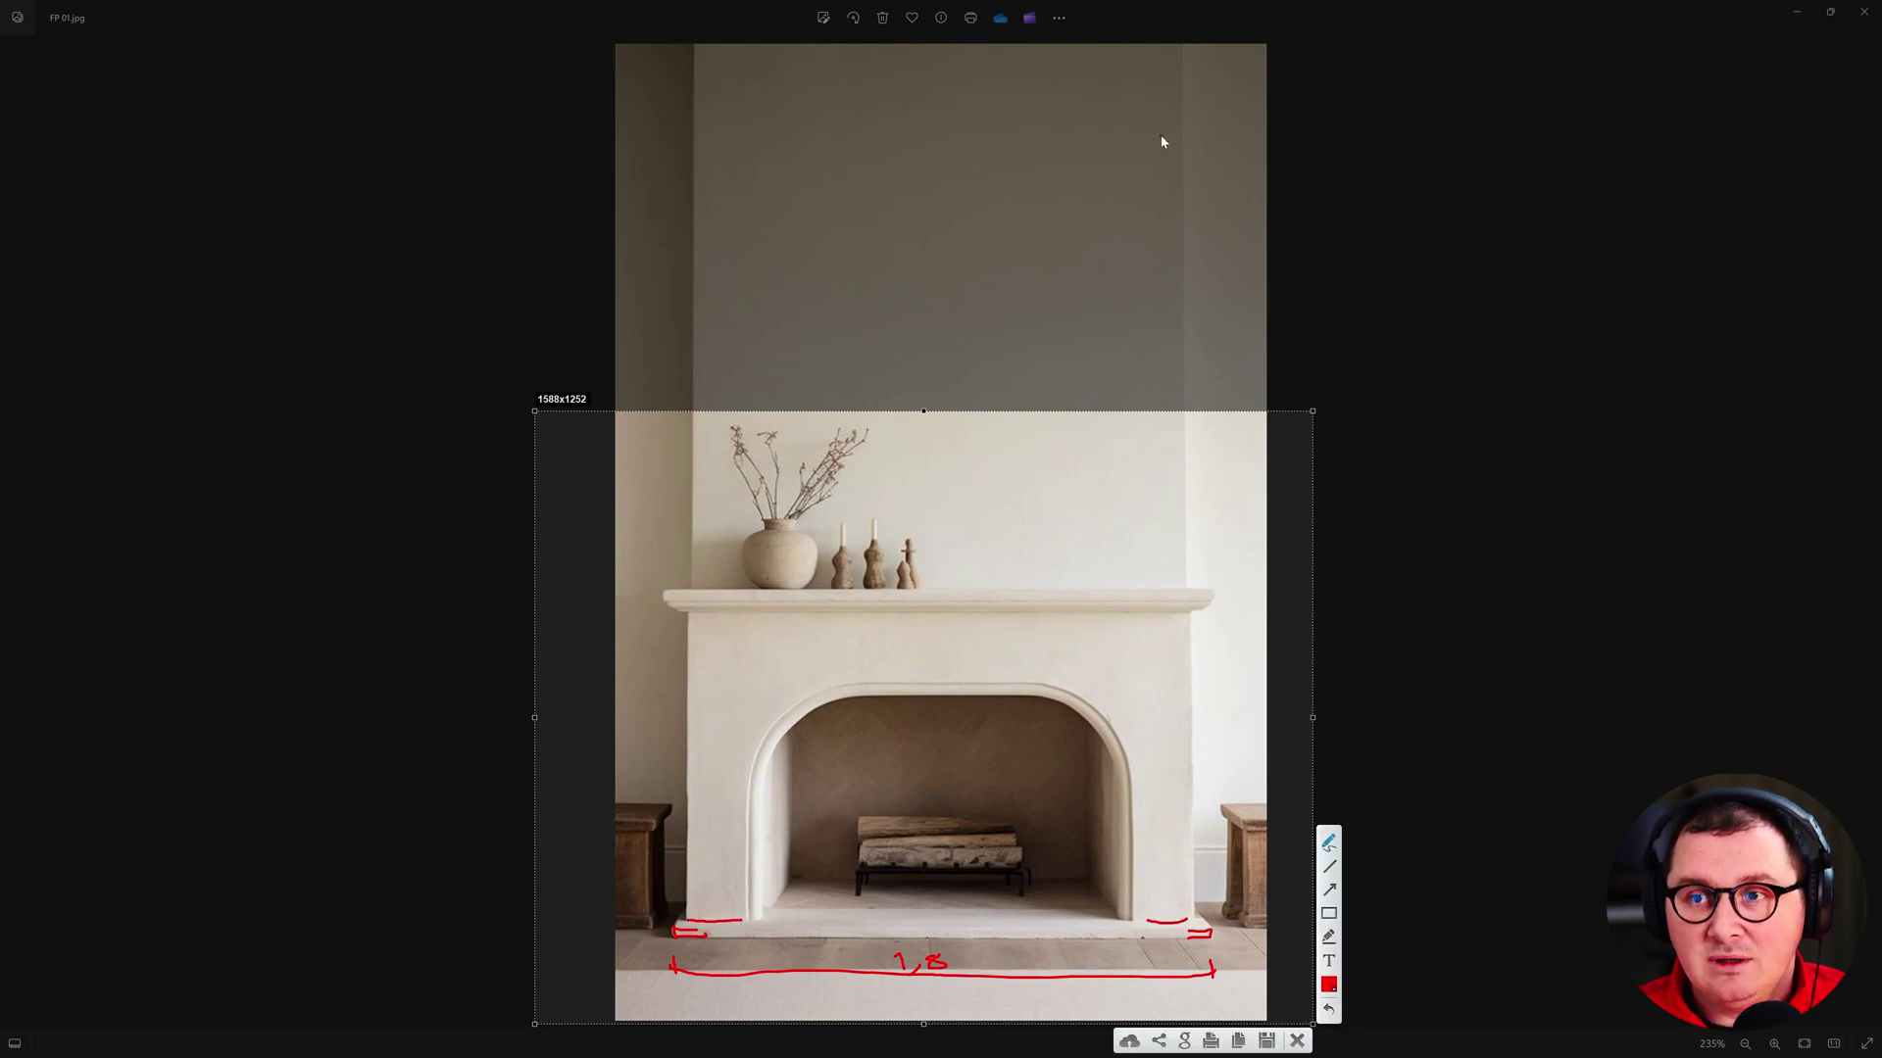
{"action": "left_click_drag", "start_coordinate": [1183, 422], "coordinate": [1188, 649]}
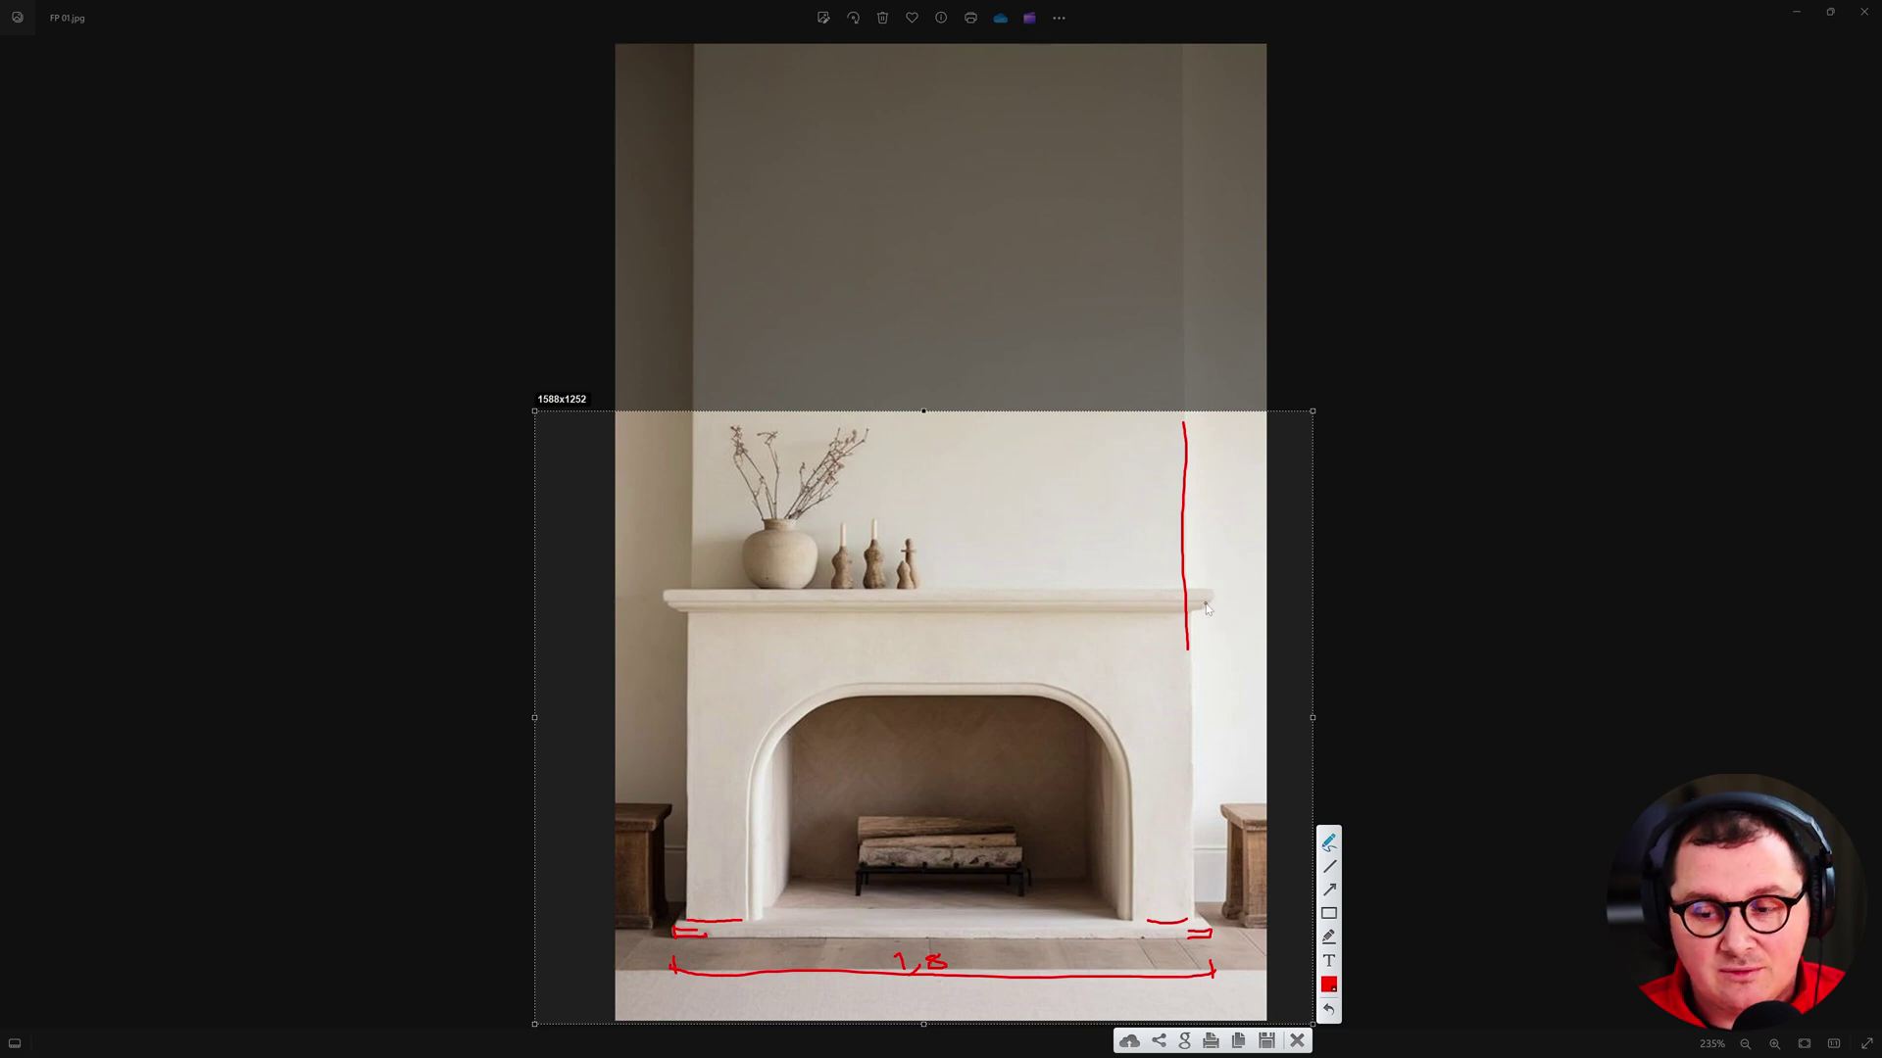
{"action": "left_click", "coordinate": [1296, 1041]}
{"action": "left_click", "coordinate": [1796, 12]}
- Sketch a rectangular extrusion profile about 1200 by 720 mm, with its front edge on the horizontal reference plane
{"action": "middle_click_drag", "start_coordinate": [858, 455], "coordinate": [715, 463]}
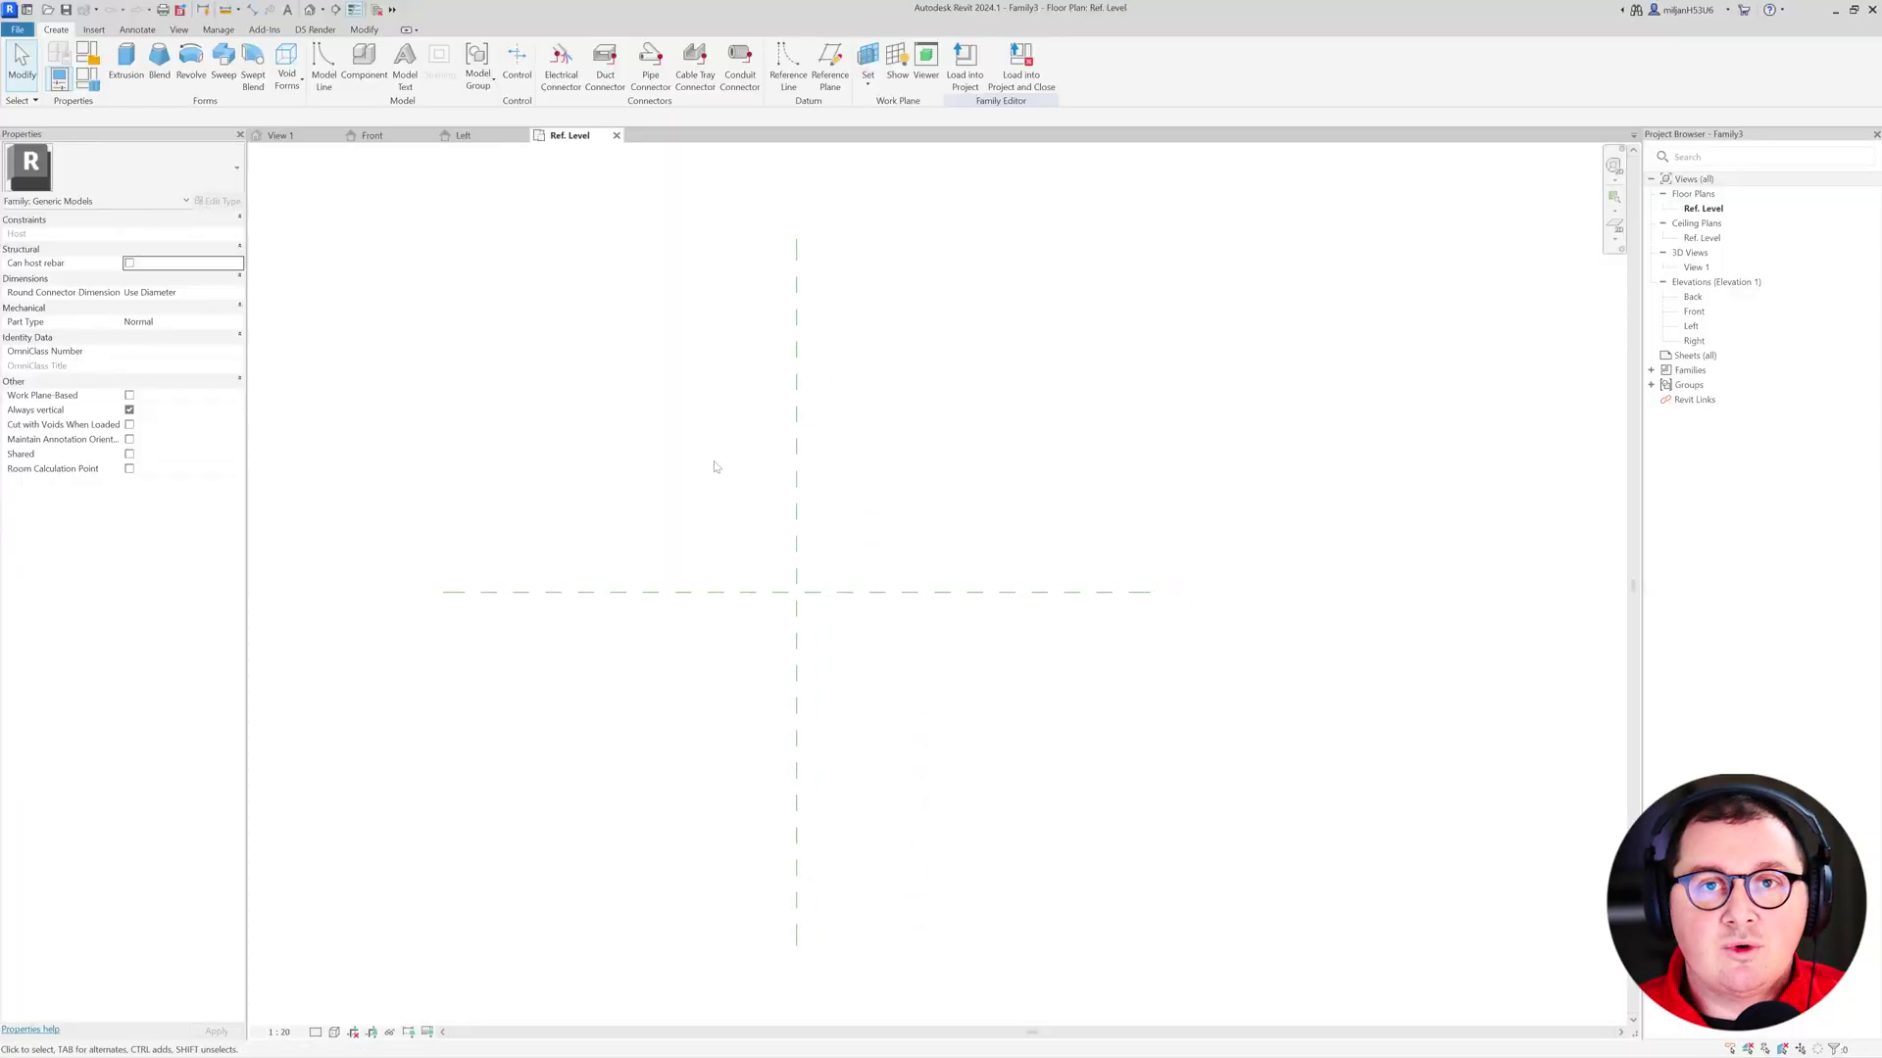
{"action": "left_click", "coordinate": [123, 71]}
{"action": "left_click", "coordinate": [594, 50]}
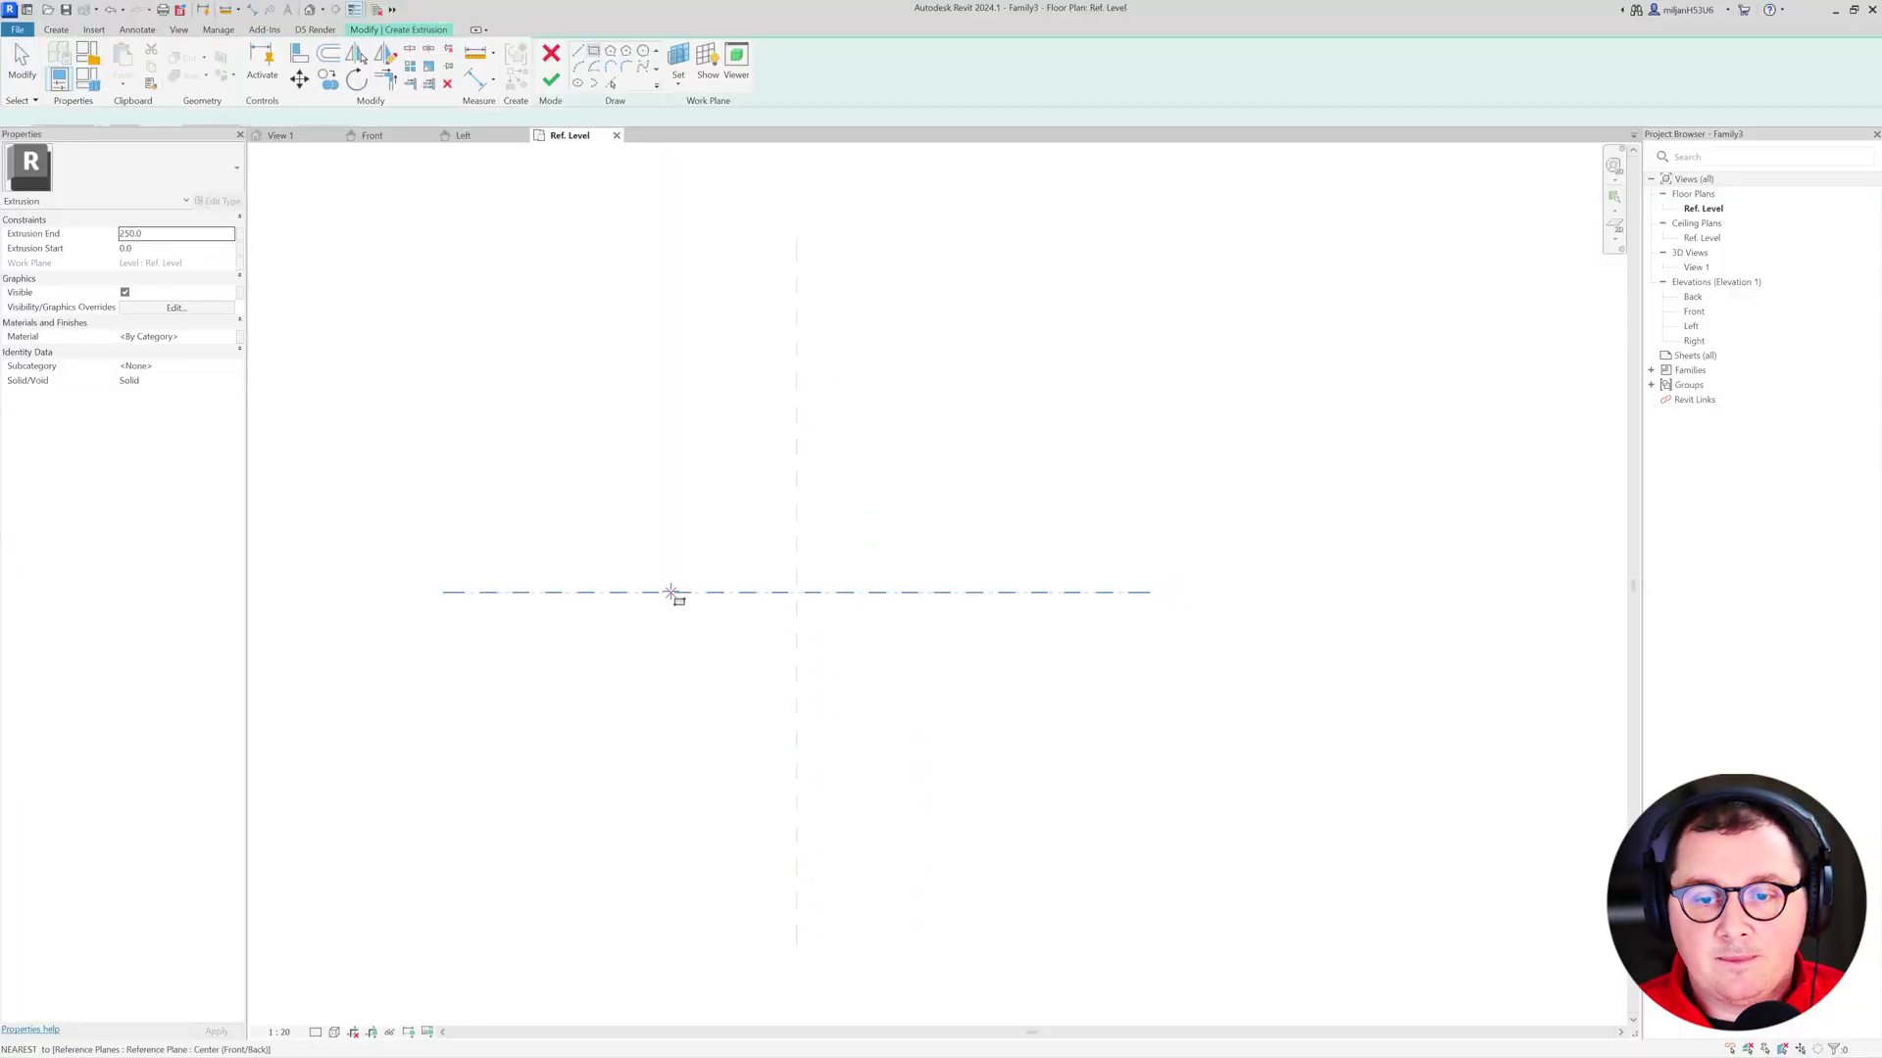
{"action": "left_click", "coordinate": [671, 593]}
{"action": "left_click", "coordinate": [885, 462]}
{"action": "key", "text": "Escape"}
{"action": "scroll", "coordinate": [781, 584], "scroll_direction": "up", "scroll_amount": 2}
- Check the fireplace base in the reference photo, and move the profile's front line 25 mm forward of the reference plane
{"action": "left_click", "coordinate": [769, 557]}
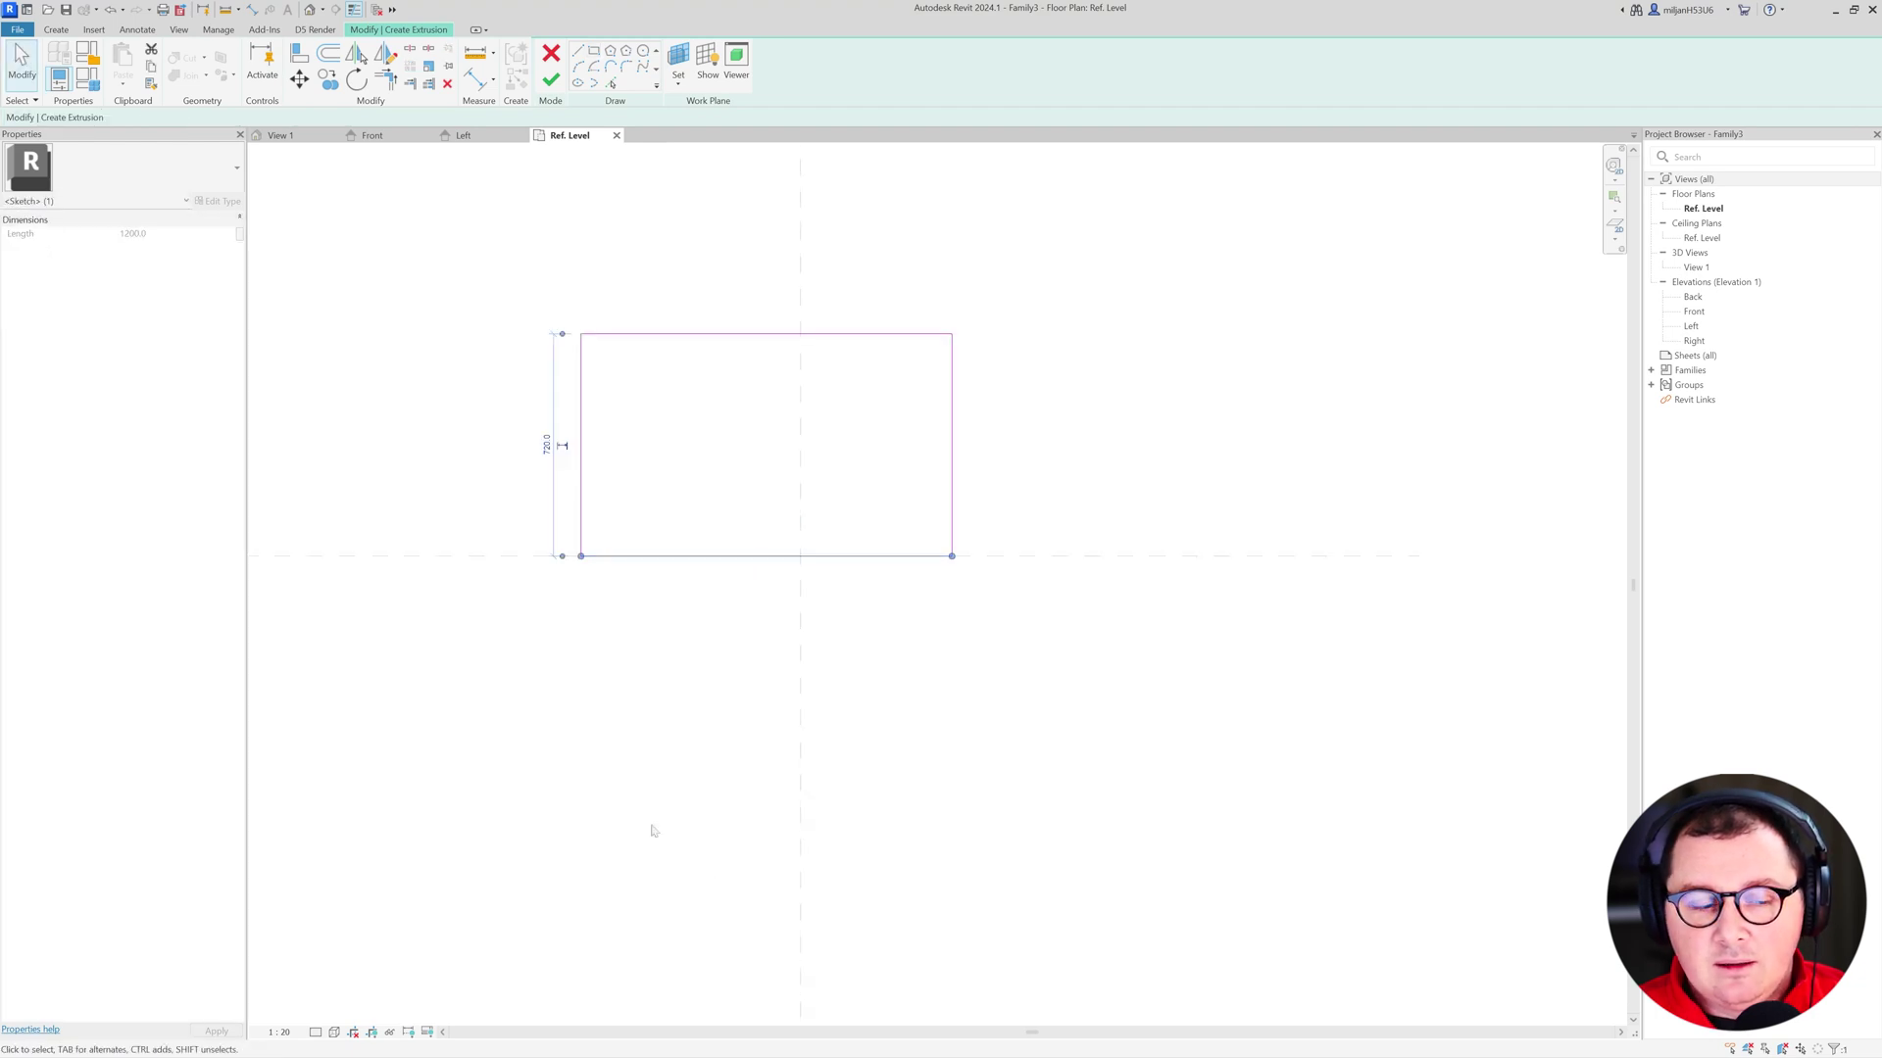
{"action": "left_click", "coordinate": [261, 936]}
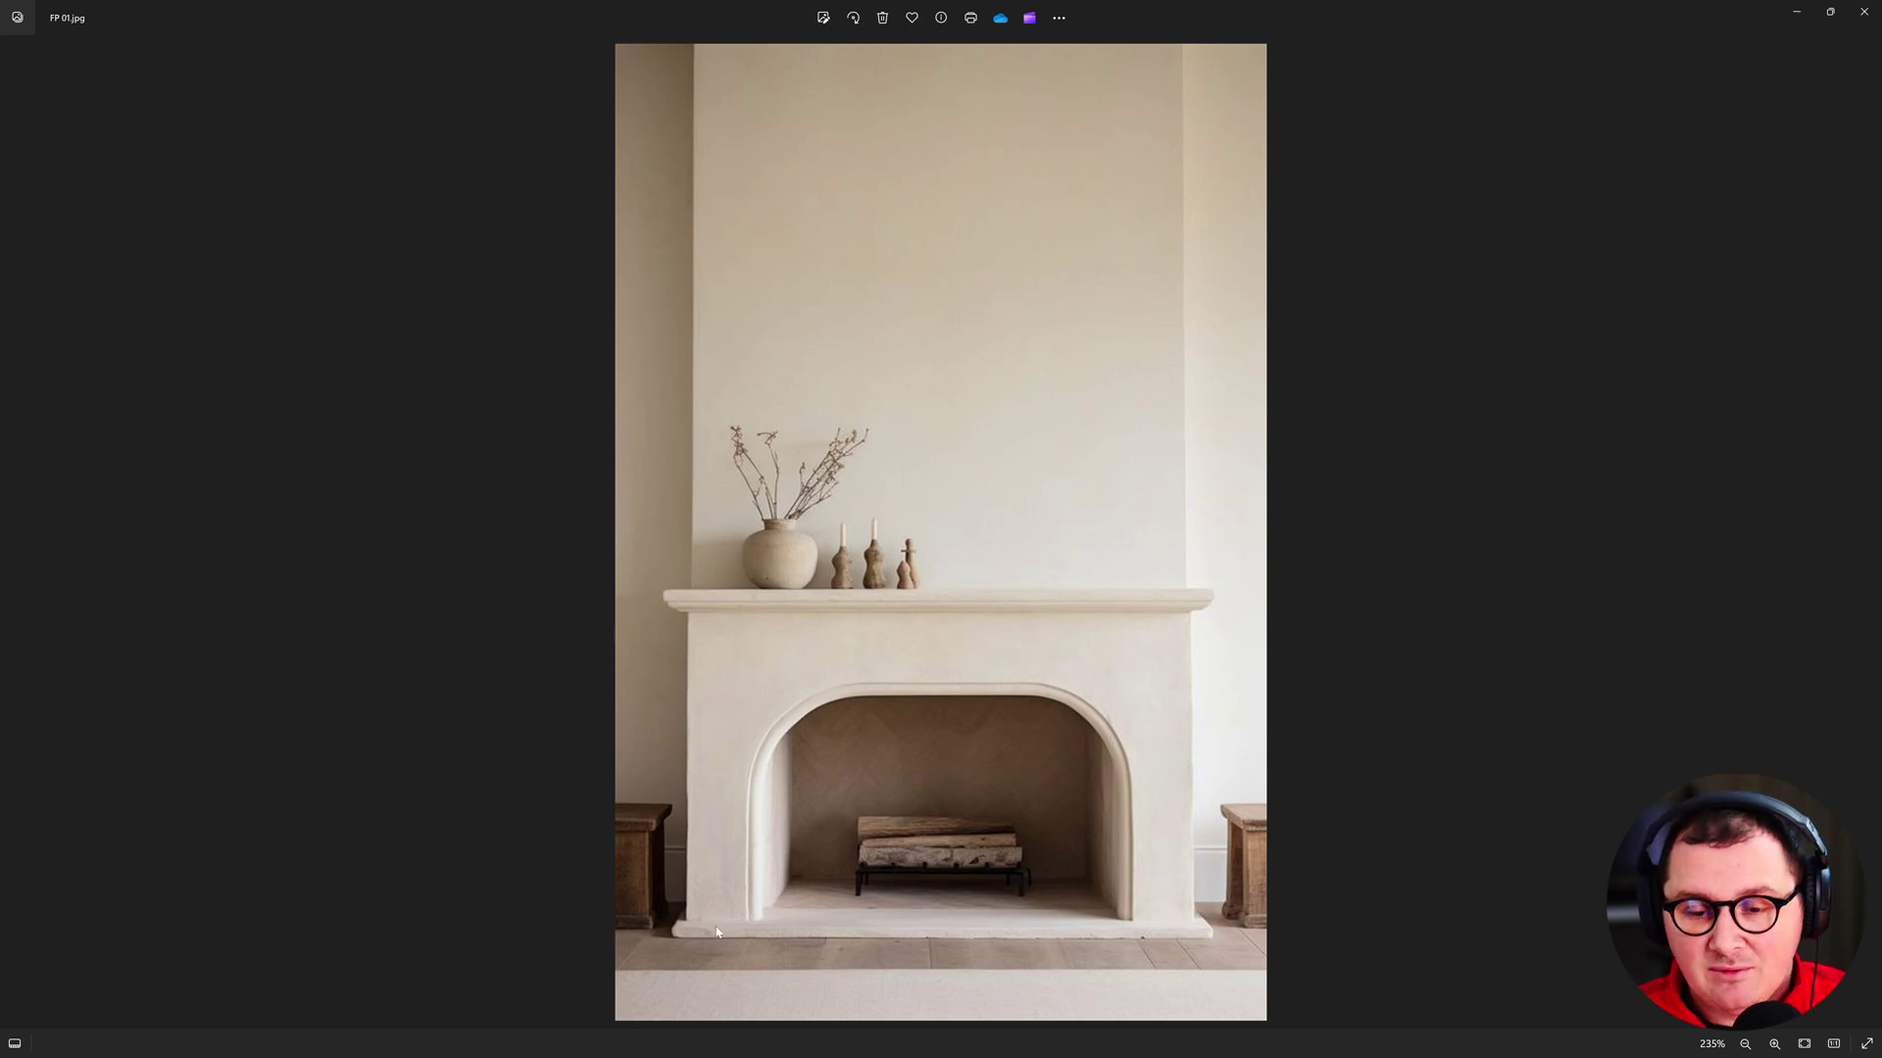
{"action": "left_click", "coordinate": [1806, 20]}
{"action": "left_click", "coordinate": [740, 571]}
{"action": "left_click", "coordinate": [742, 559]}
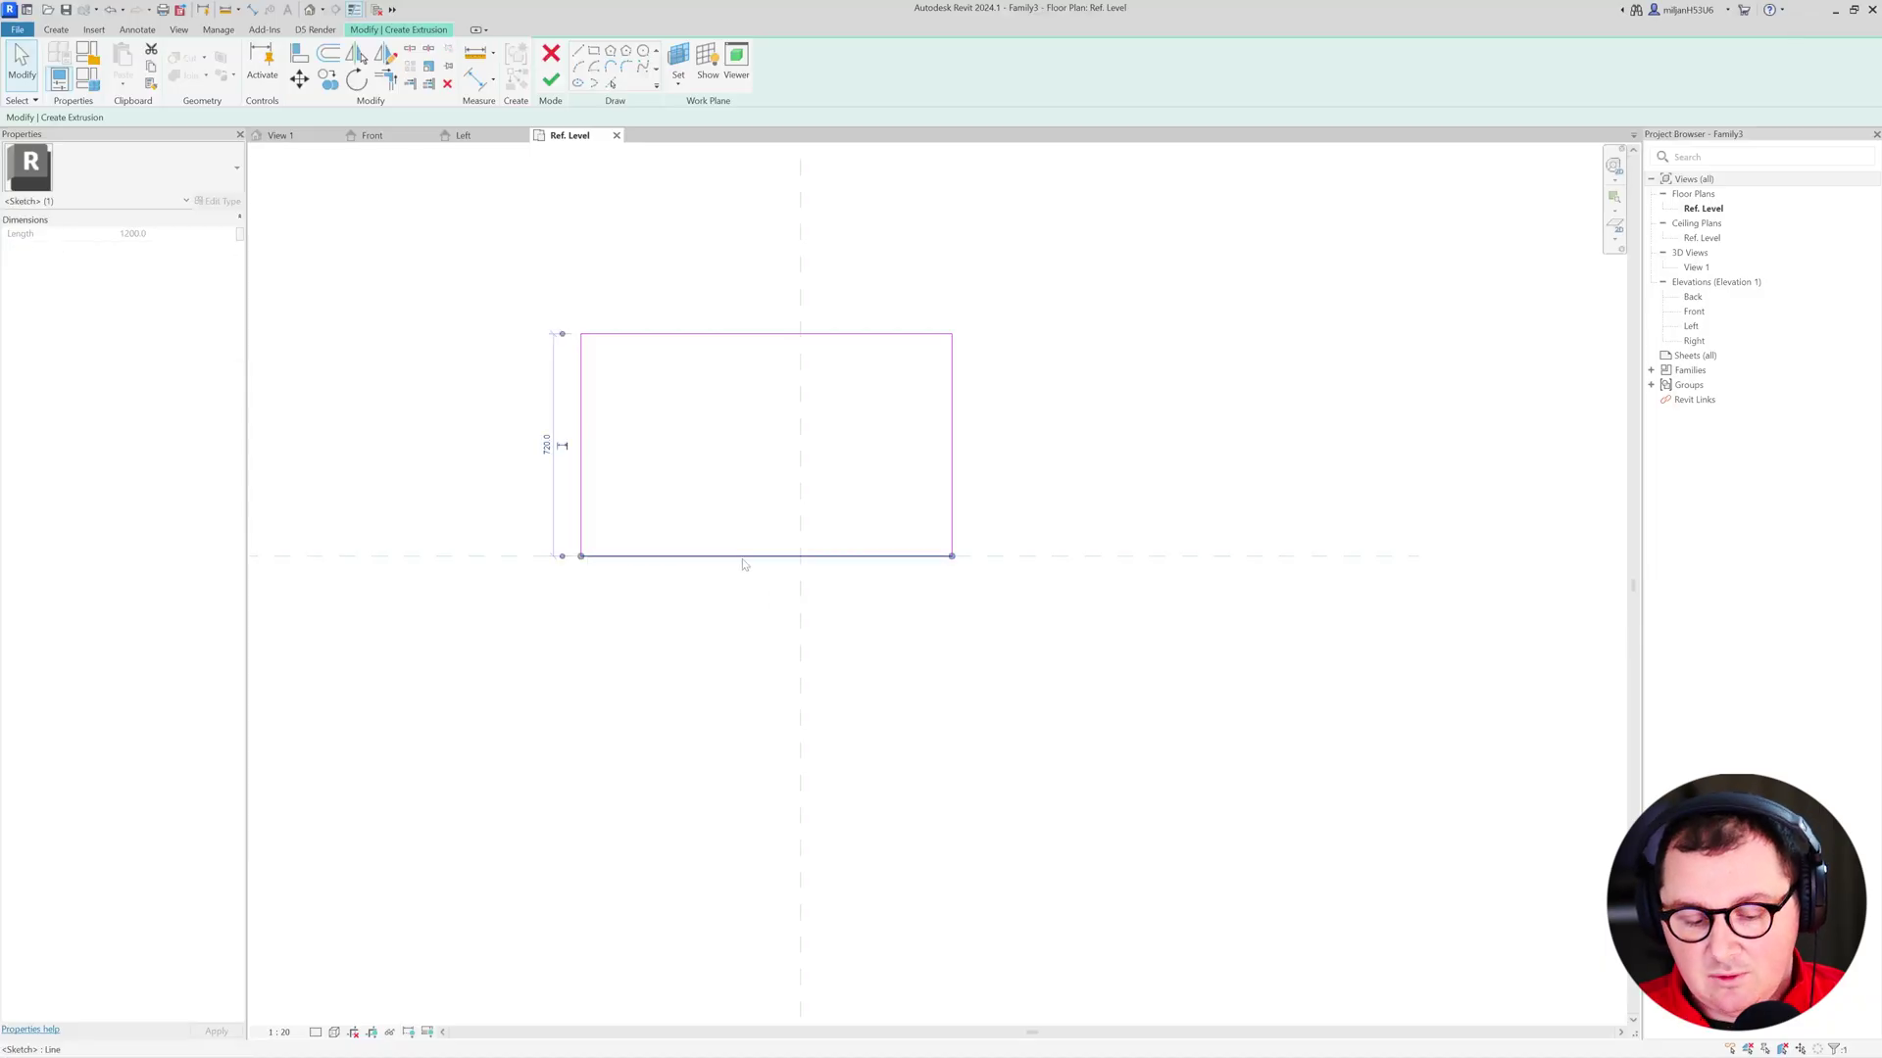
{"action": "key", "text": "m"}
{"action": "key", "text": "v"}
{"action": "left_click", "coordinate": [749, 568]}
{"action": "type", "text": "25"}
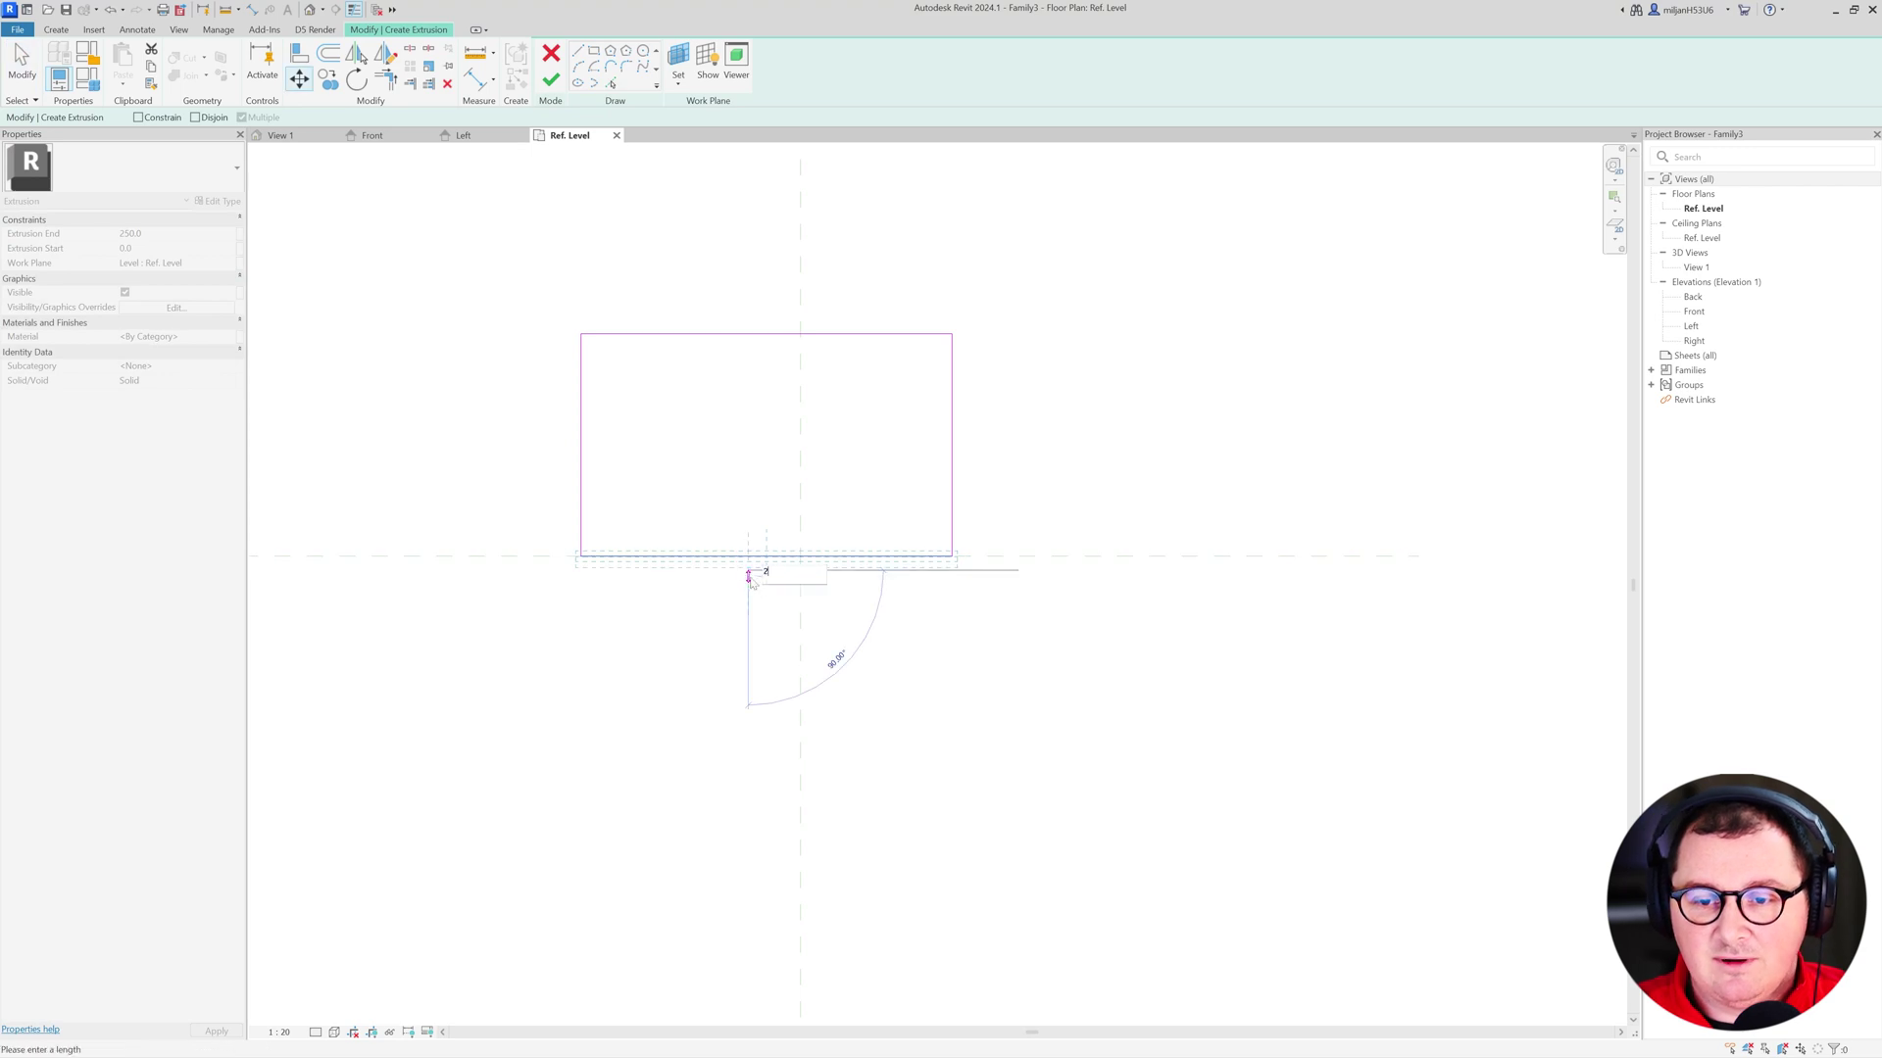
{"action": "key", "text": "Return"}
{"action": "left_click", "coordinate": [1025, 511]}
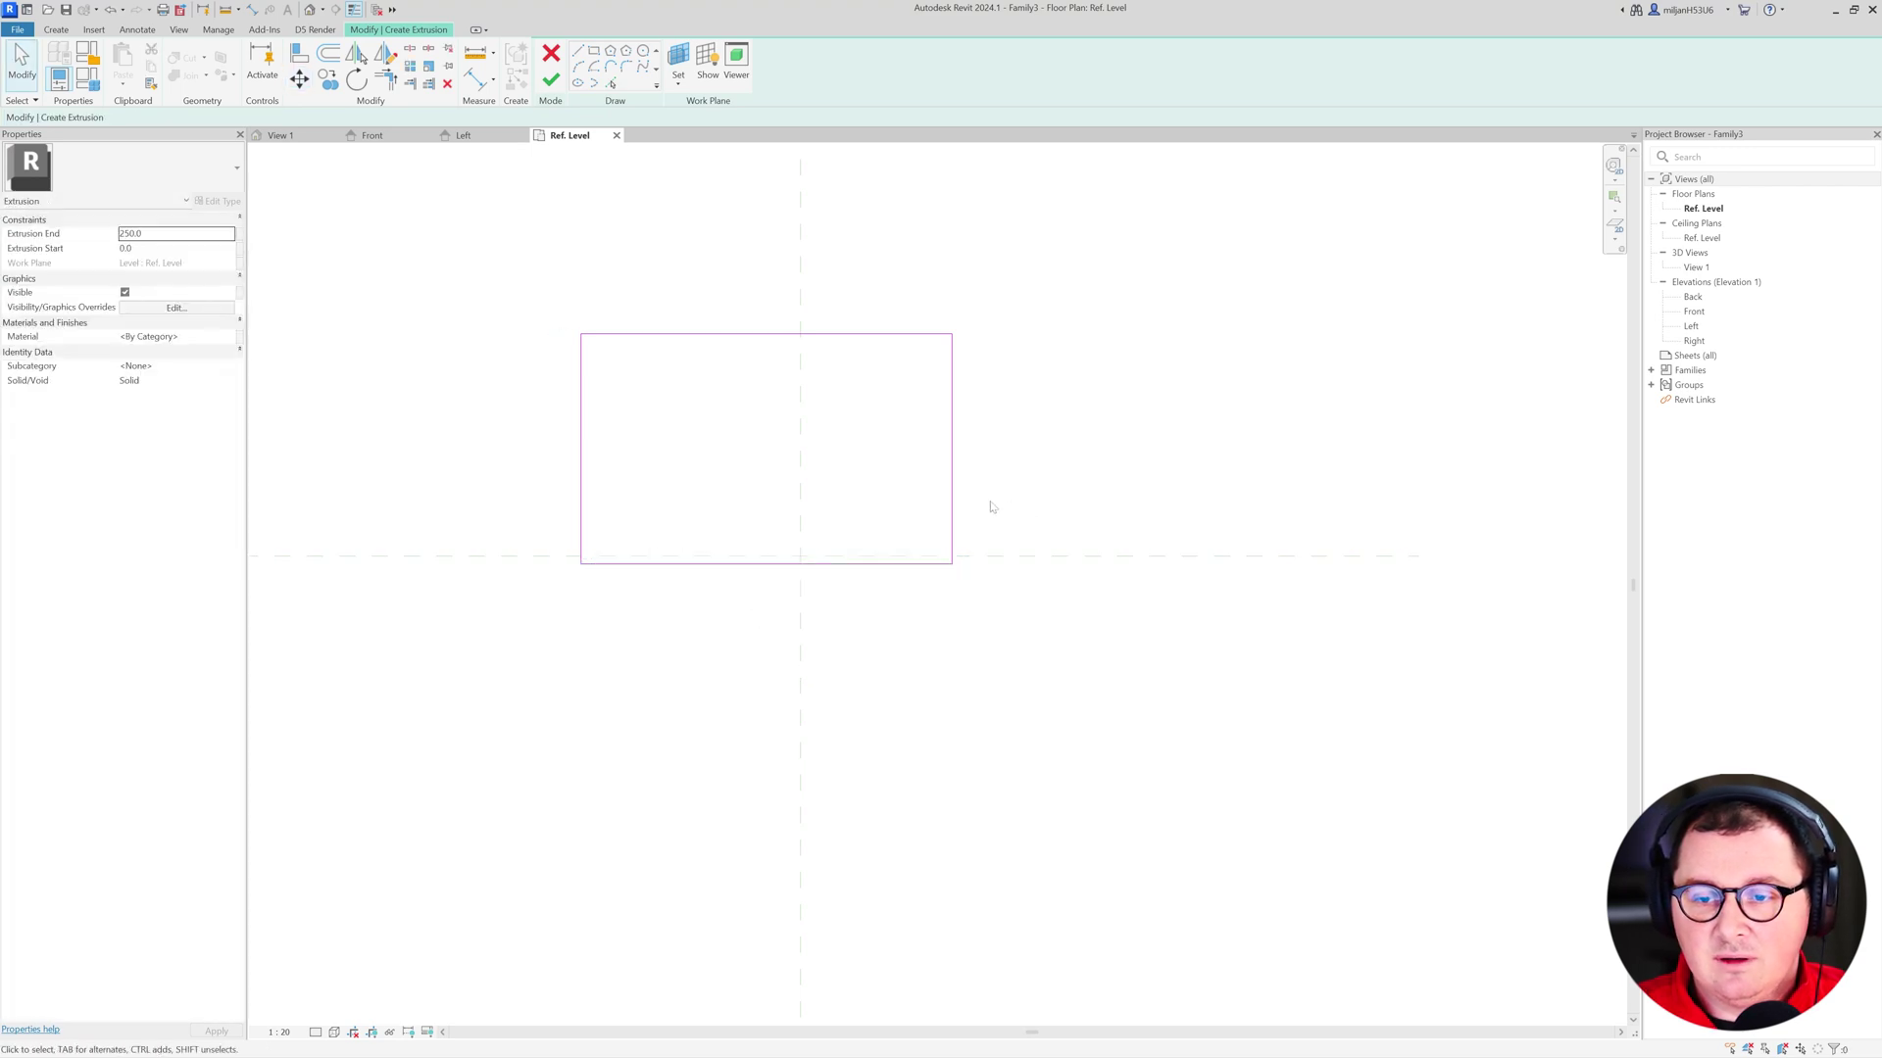
- Set the profile's overall depth to 850 mm by repositioning its back line
{"action": "left_click", "coordinate": [874, 335]}
{"action": "left_click", "coordinate": [970, 447]}
{"action": "type", "text": "850"}
{"action": "key", "text": "Return"}
{"action": "left_click", "coordinate": [825, 438]}
- Dimension the profile's right line from the vertical reference plane and set that distance to 900 mm
{"action": "left_click", "coordinate": [953, 467]}
{"action": "left_click_drag", "start_coordinate": [580, 584], "coordinate": [800, 527]}
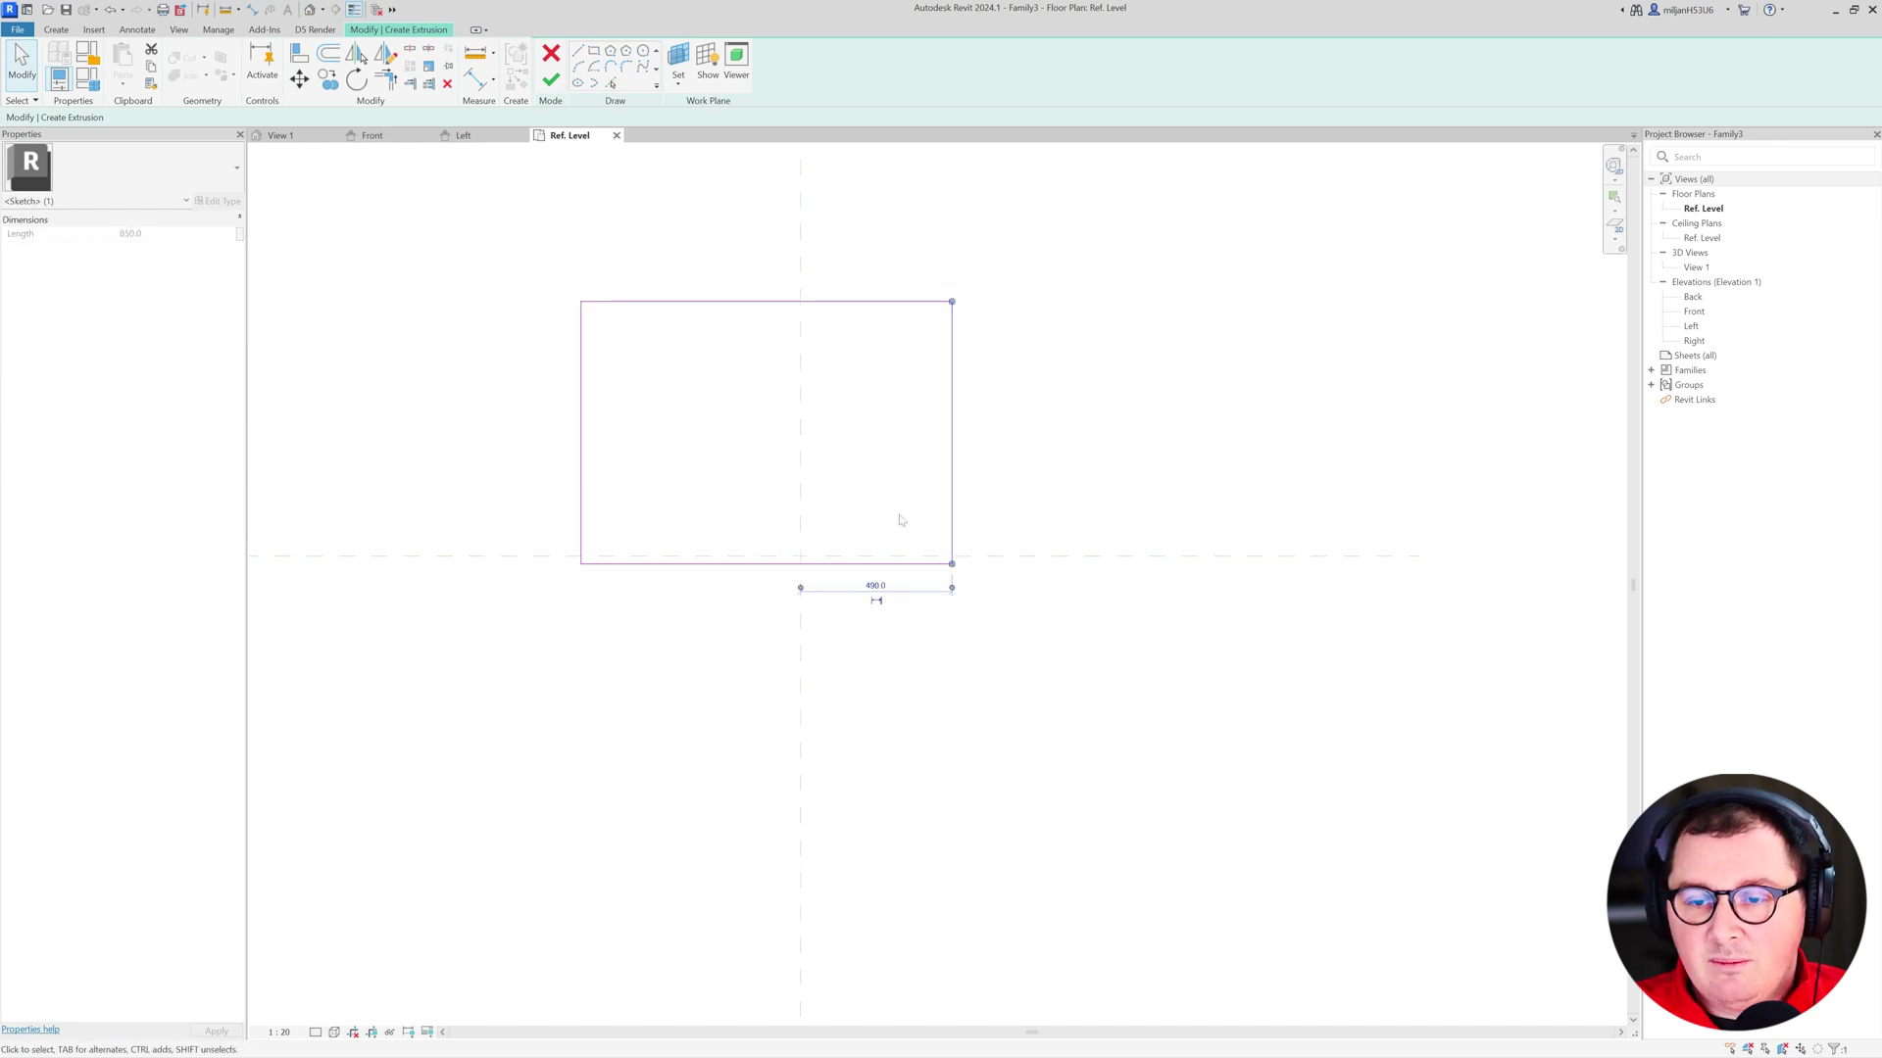
{"action": "left_click", "coordinate": [876, 586]}
{"action": "type", "text": "900"}
{"action": "key", "text": "Return"}
{"action": "key", "text": "Escape"}
- Set the profile's overall width to 1800 mm by repositioning its left line
{"action": "left_click", "coordinate": [581, 470]}
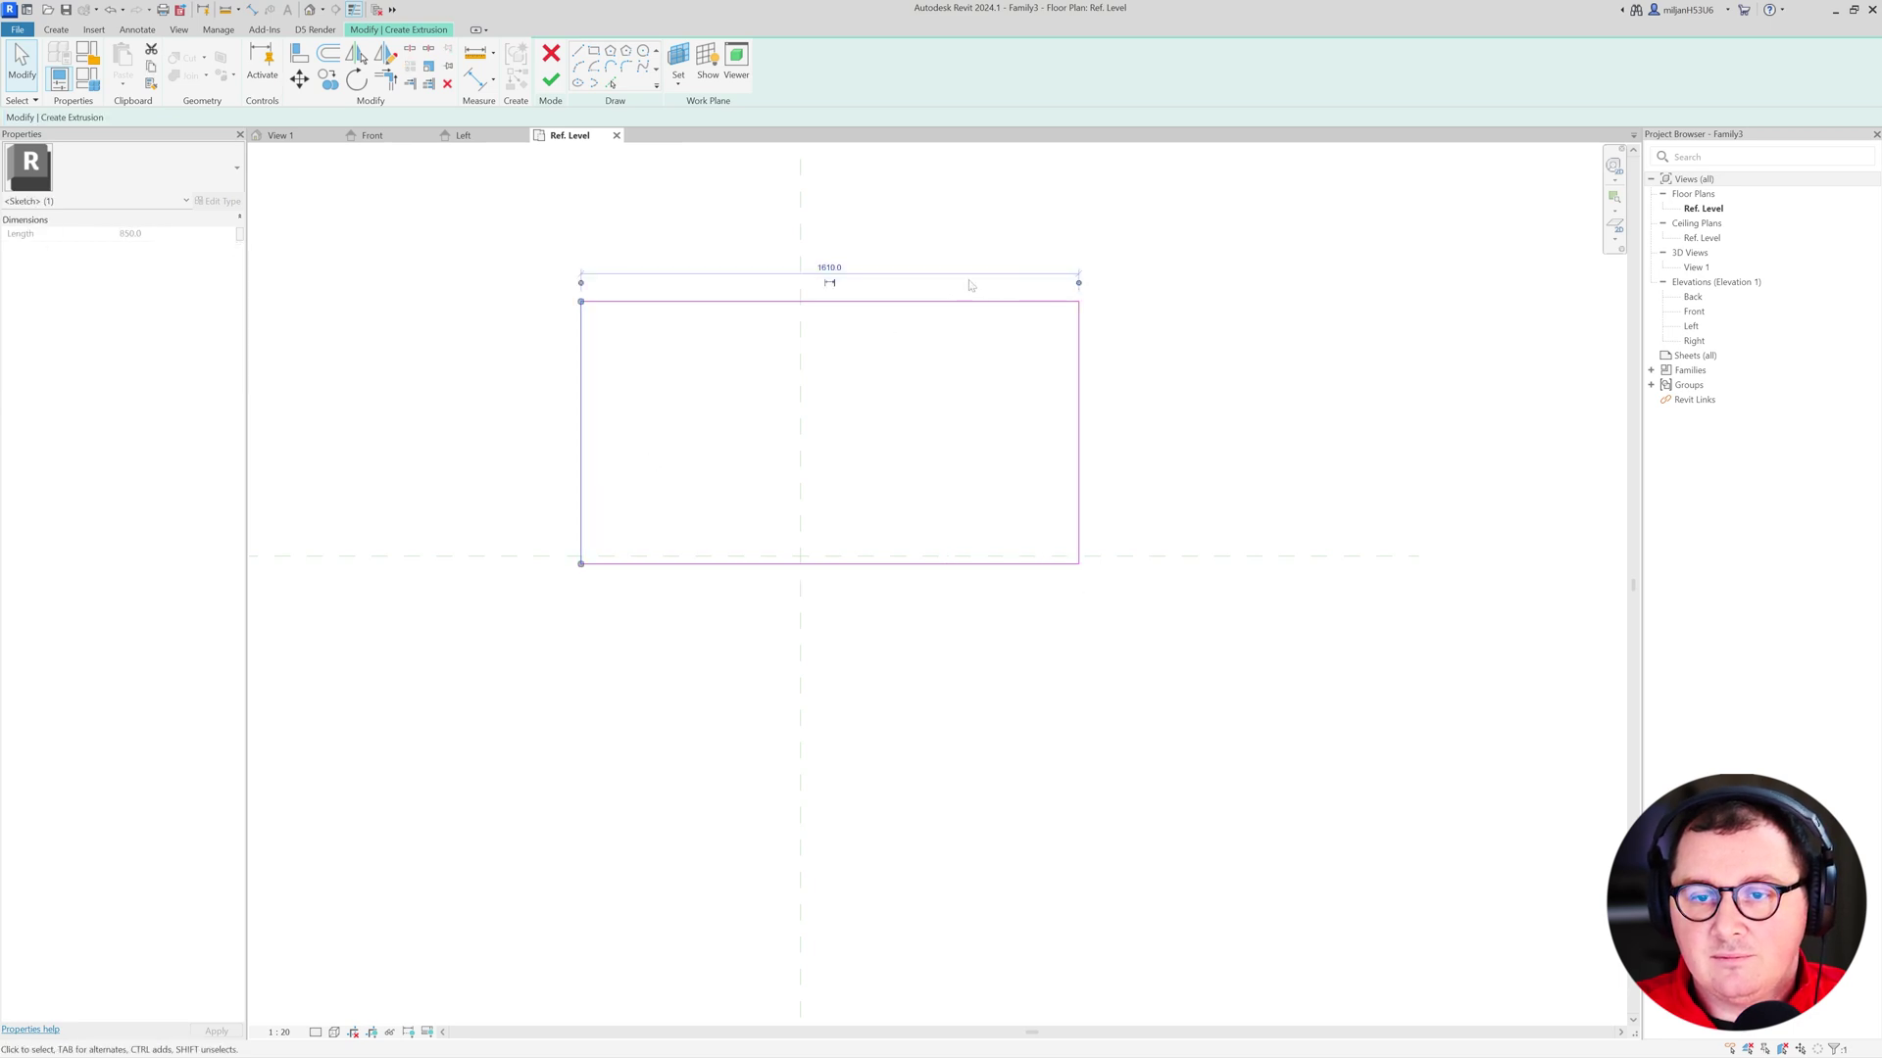
{"action": "left_click", "coordinate": [830, 267]}
{"action": "type", "text": "1800"}
{"action": "key", "text": "Return"}
{"action": "key", "text": "Escape"}
- Set the extrusion end to 25 mm, finish the base slab and inspect it in the 3D view
{"action": "left_click", "coordinate": [167, 237]}
{"action": "type", "text": "25"}
{"action": "key", "text": "Return"}
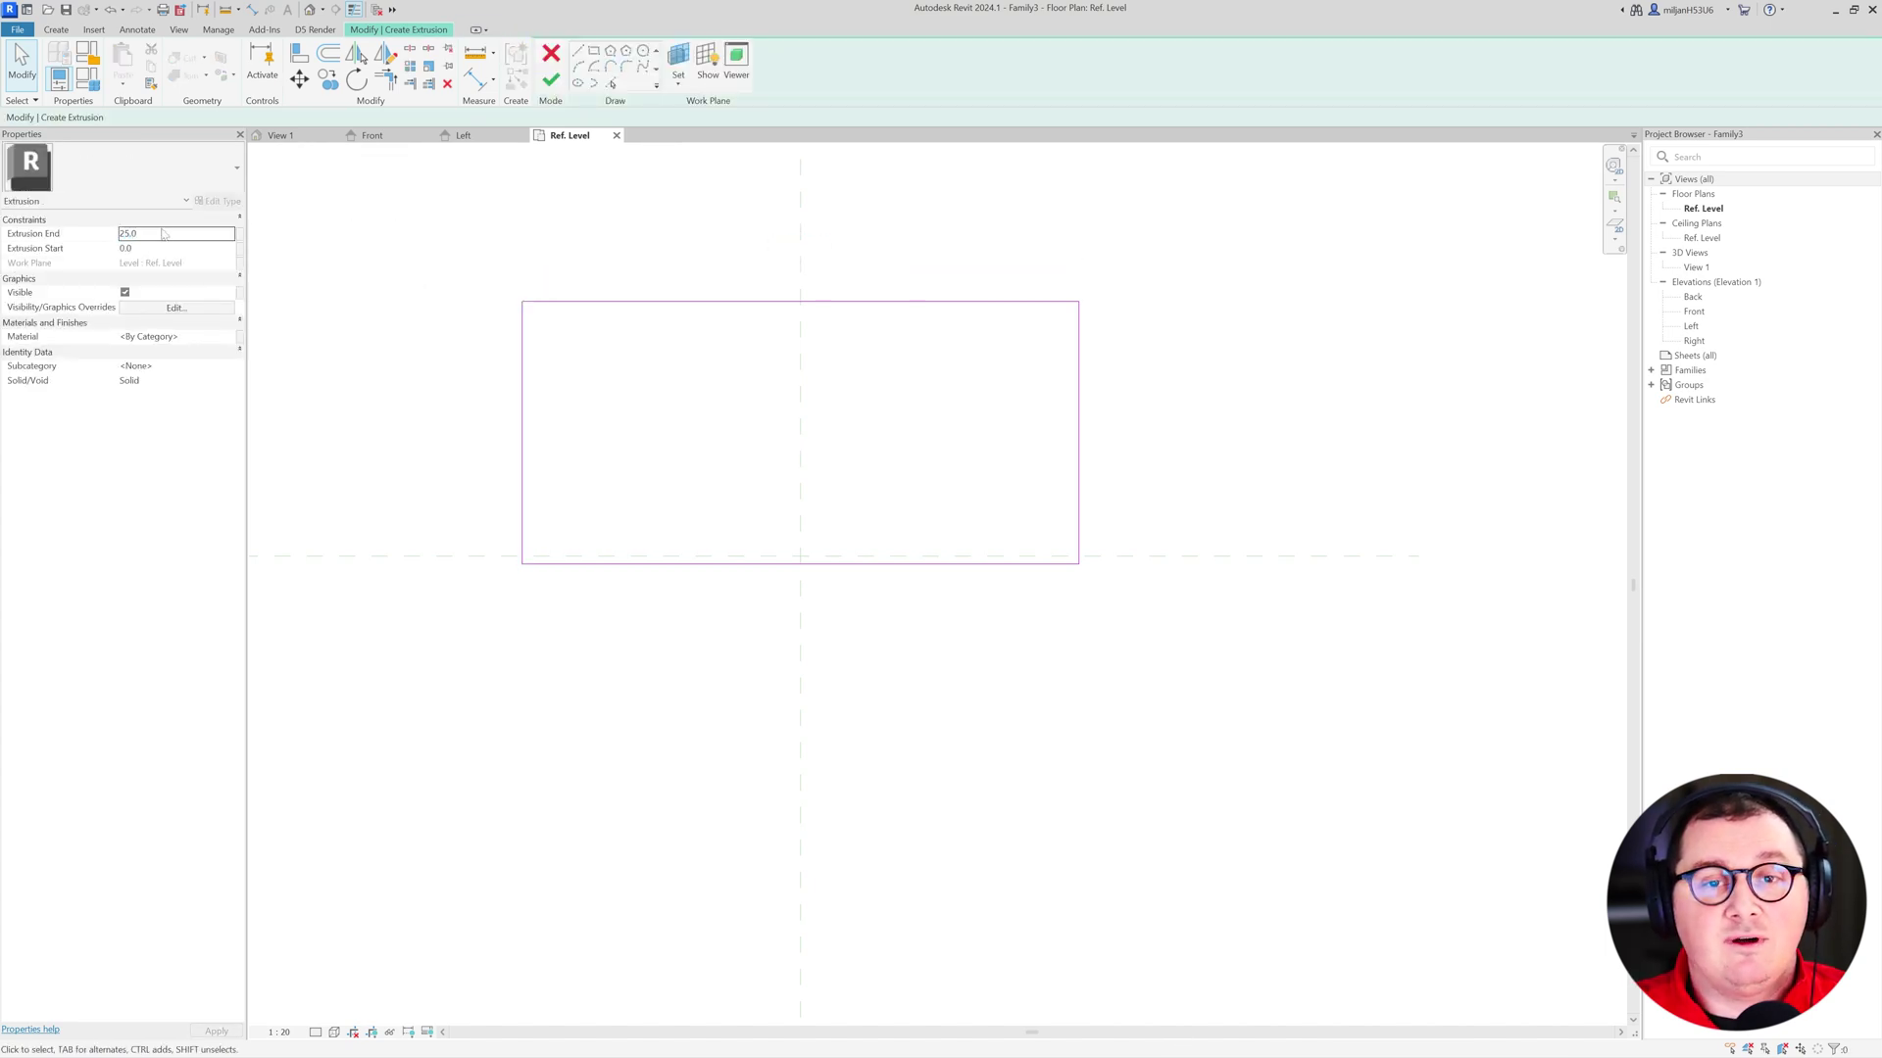
{"action": "left_click", "coordinate": [550, 82]}
{"action": "left_click", "coordinate": [281, 137]}
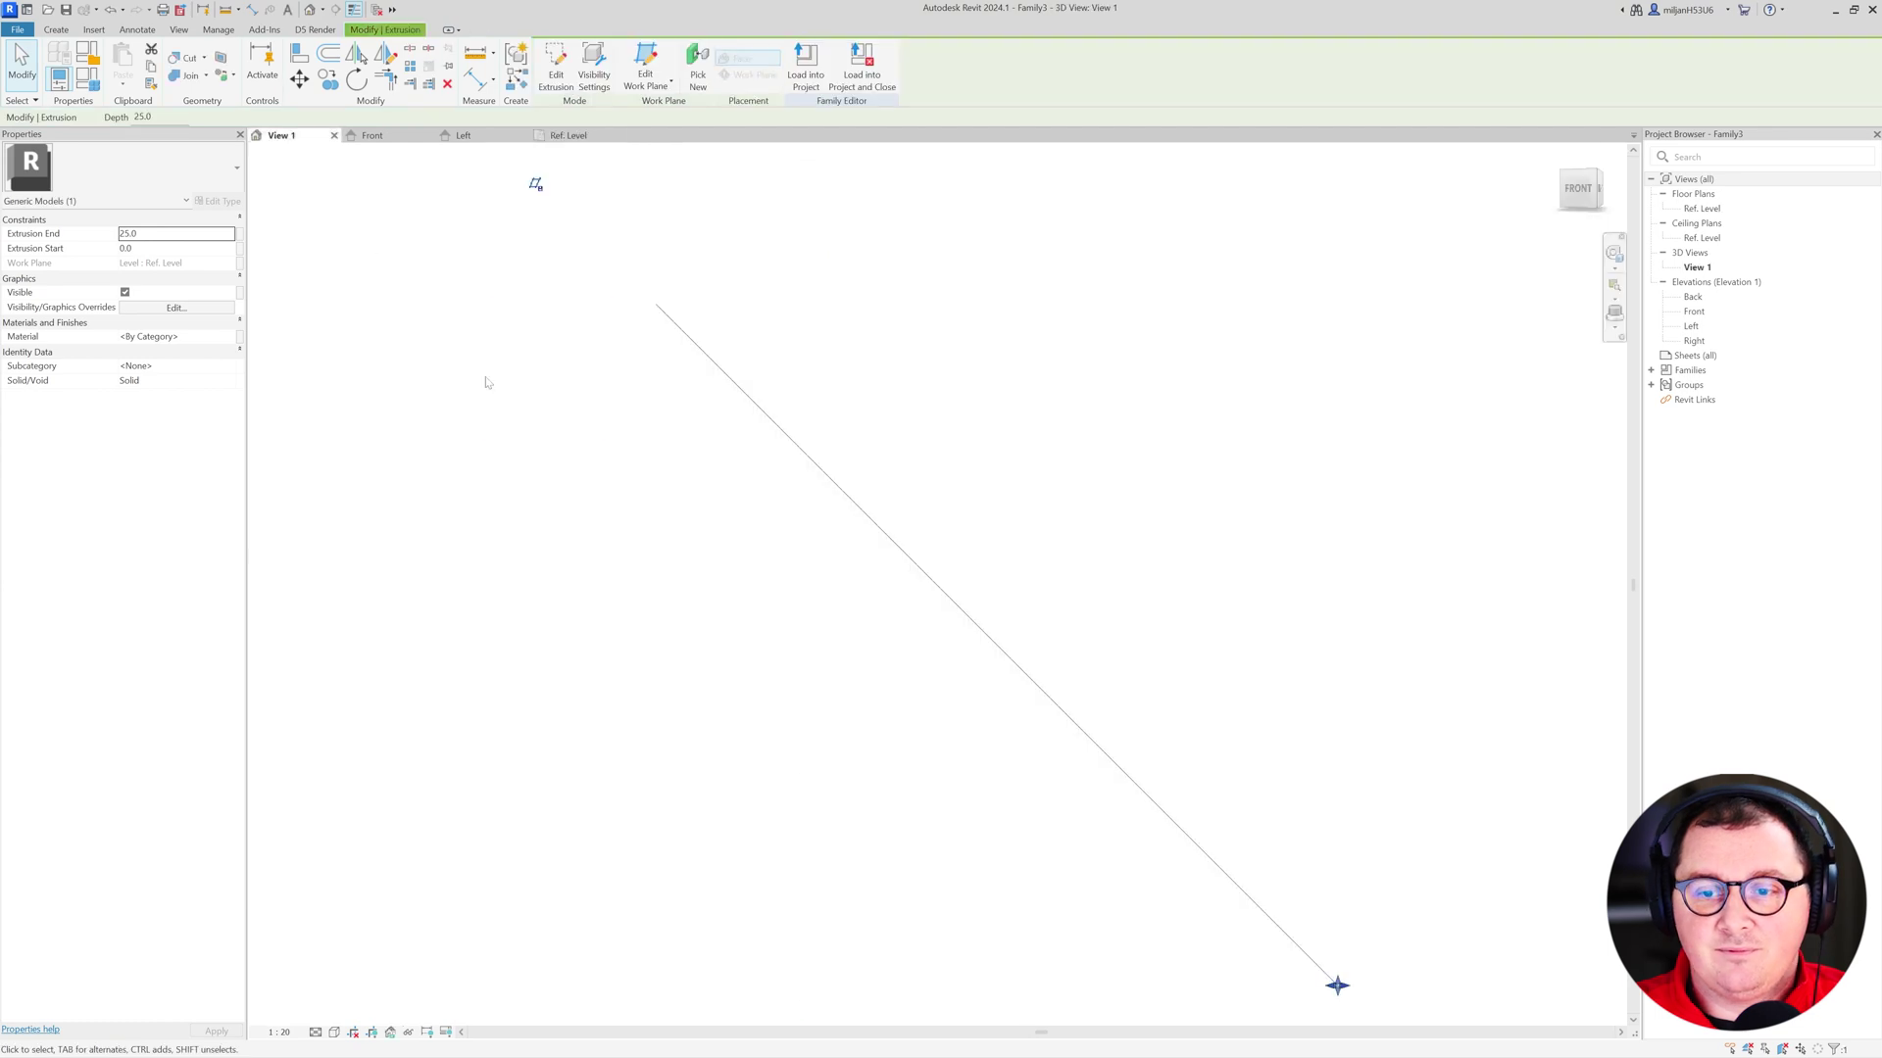
{"action": "left_click", "coordinate": [490, 382]}
{"action": "middle_click", "coordinate": [649, 514]}
{"action": "middle_click", "coordinate": [648, 514]}
{"action": "middle_click_drag", "start_coordinate": [669, 548], "coordinate": [925, 734], "text": "shift"}
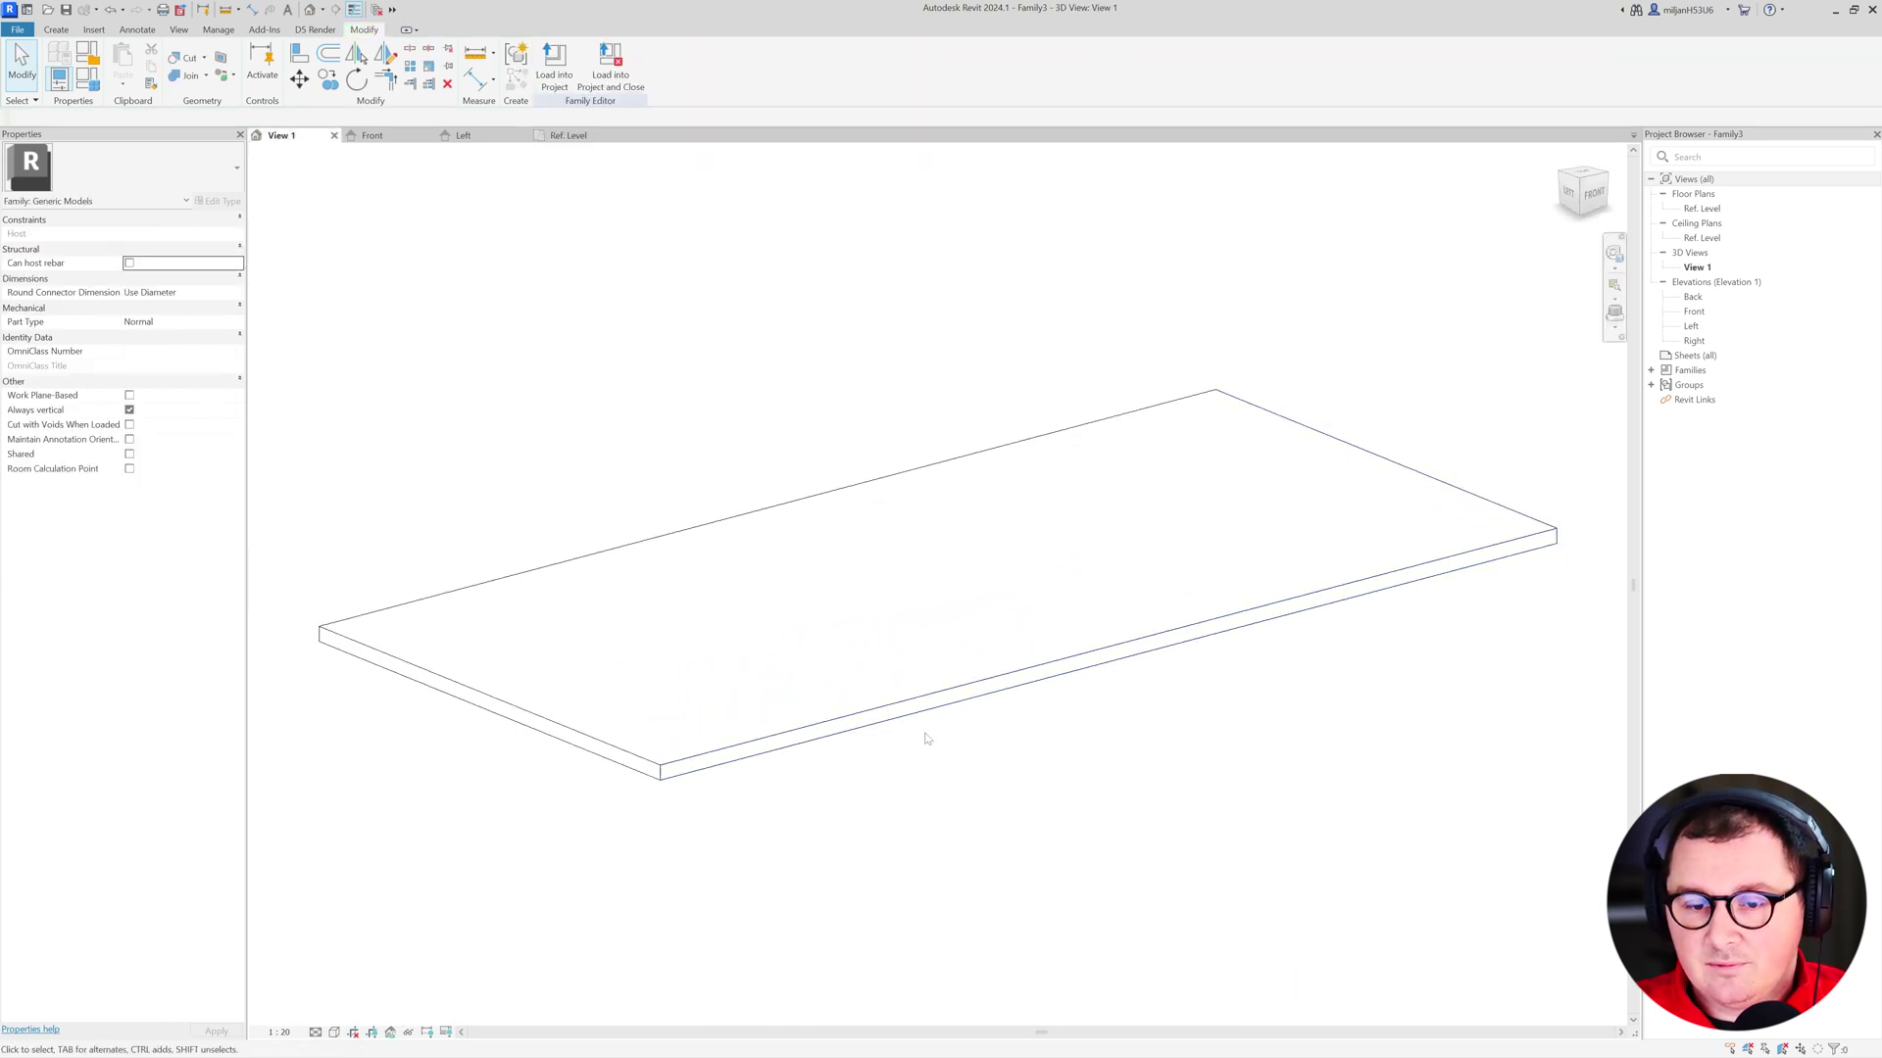
- Edit the base slab's profile in the Ref. Level plan, rounding both front corners with 25 mm fillets, and finish the edit
{"action": "left_click", "coordinate": [566, 136]}
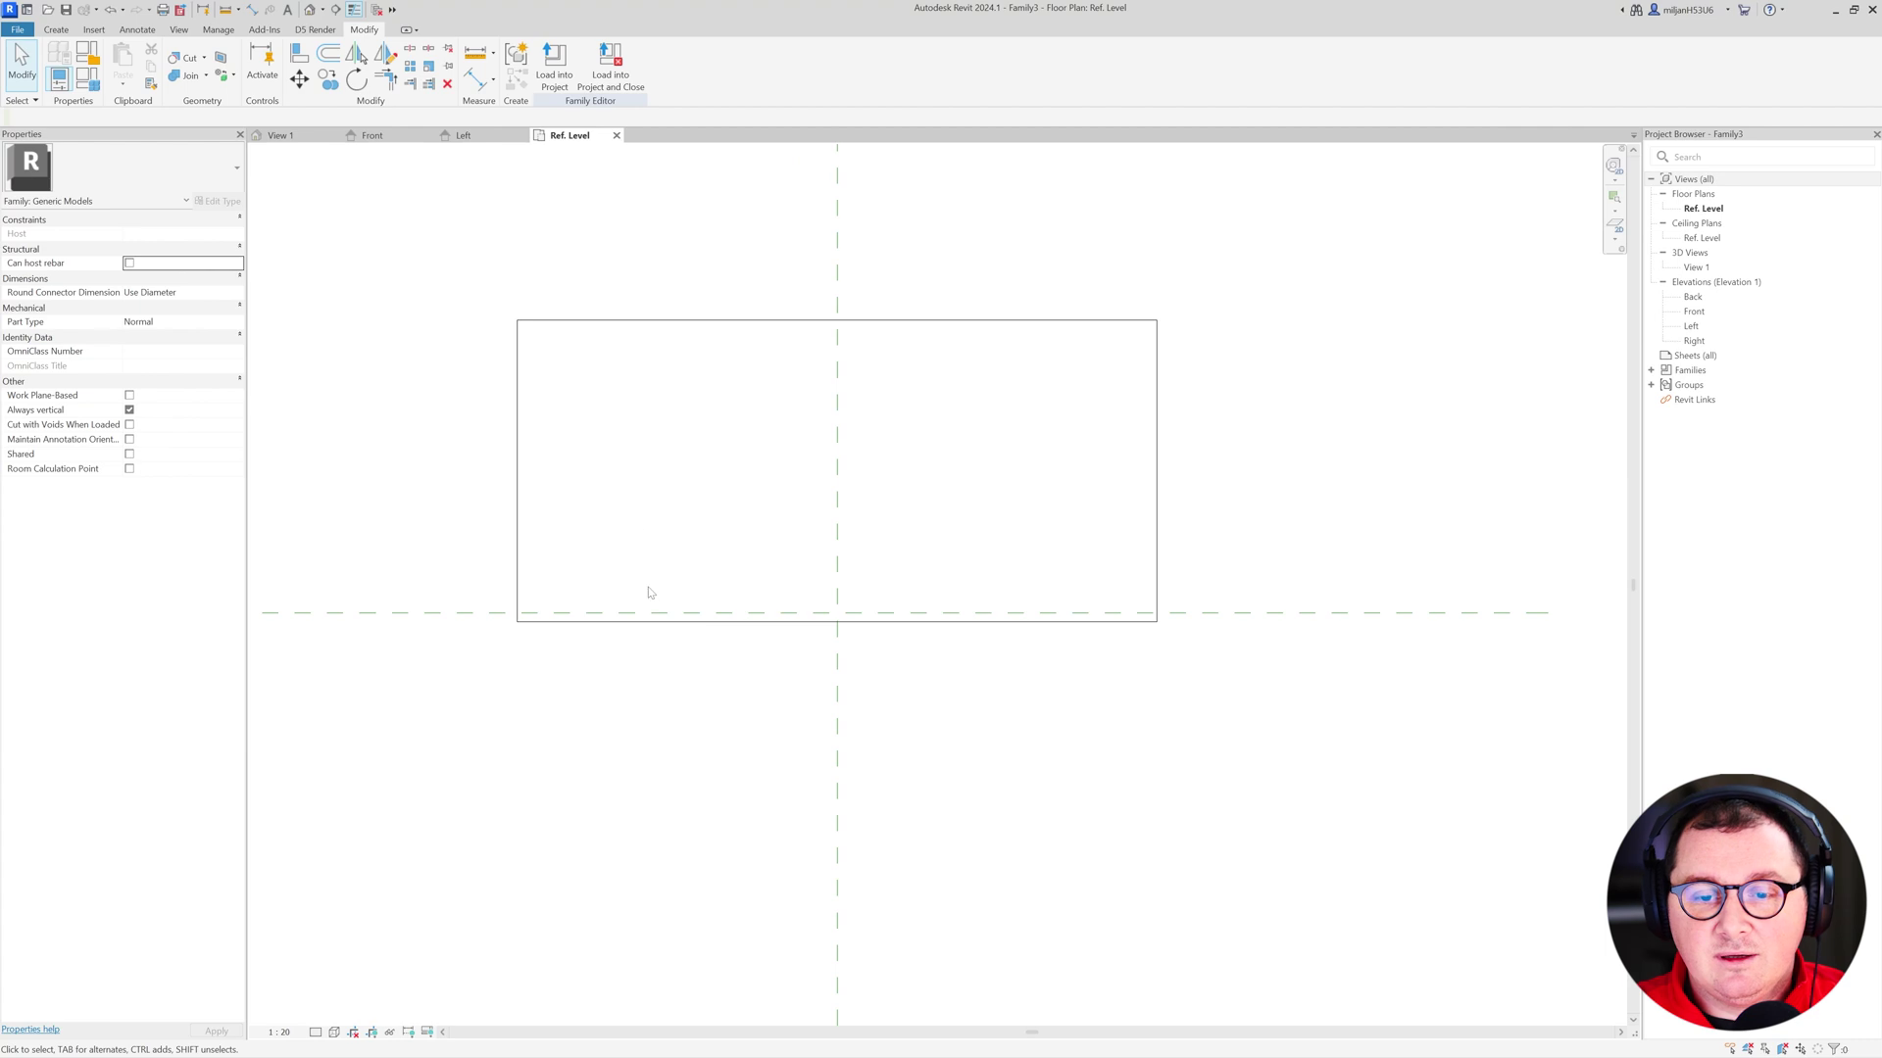
{"action": "left_click", "coordinate": [653, 619]}
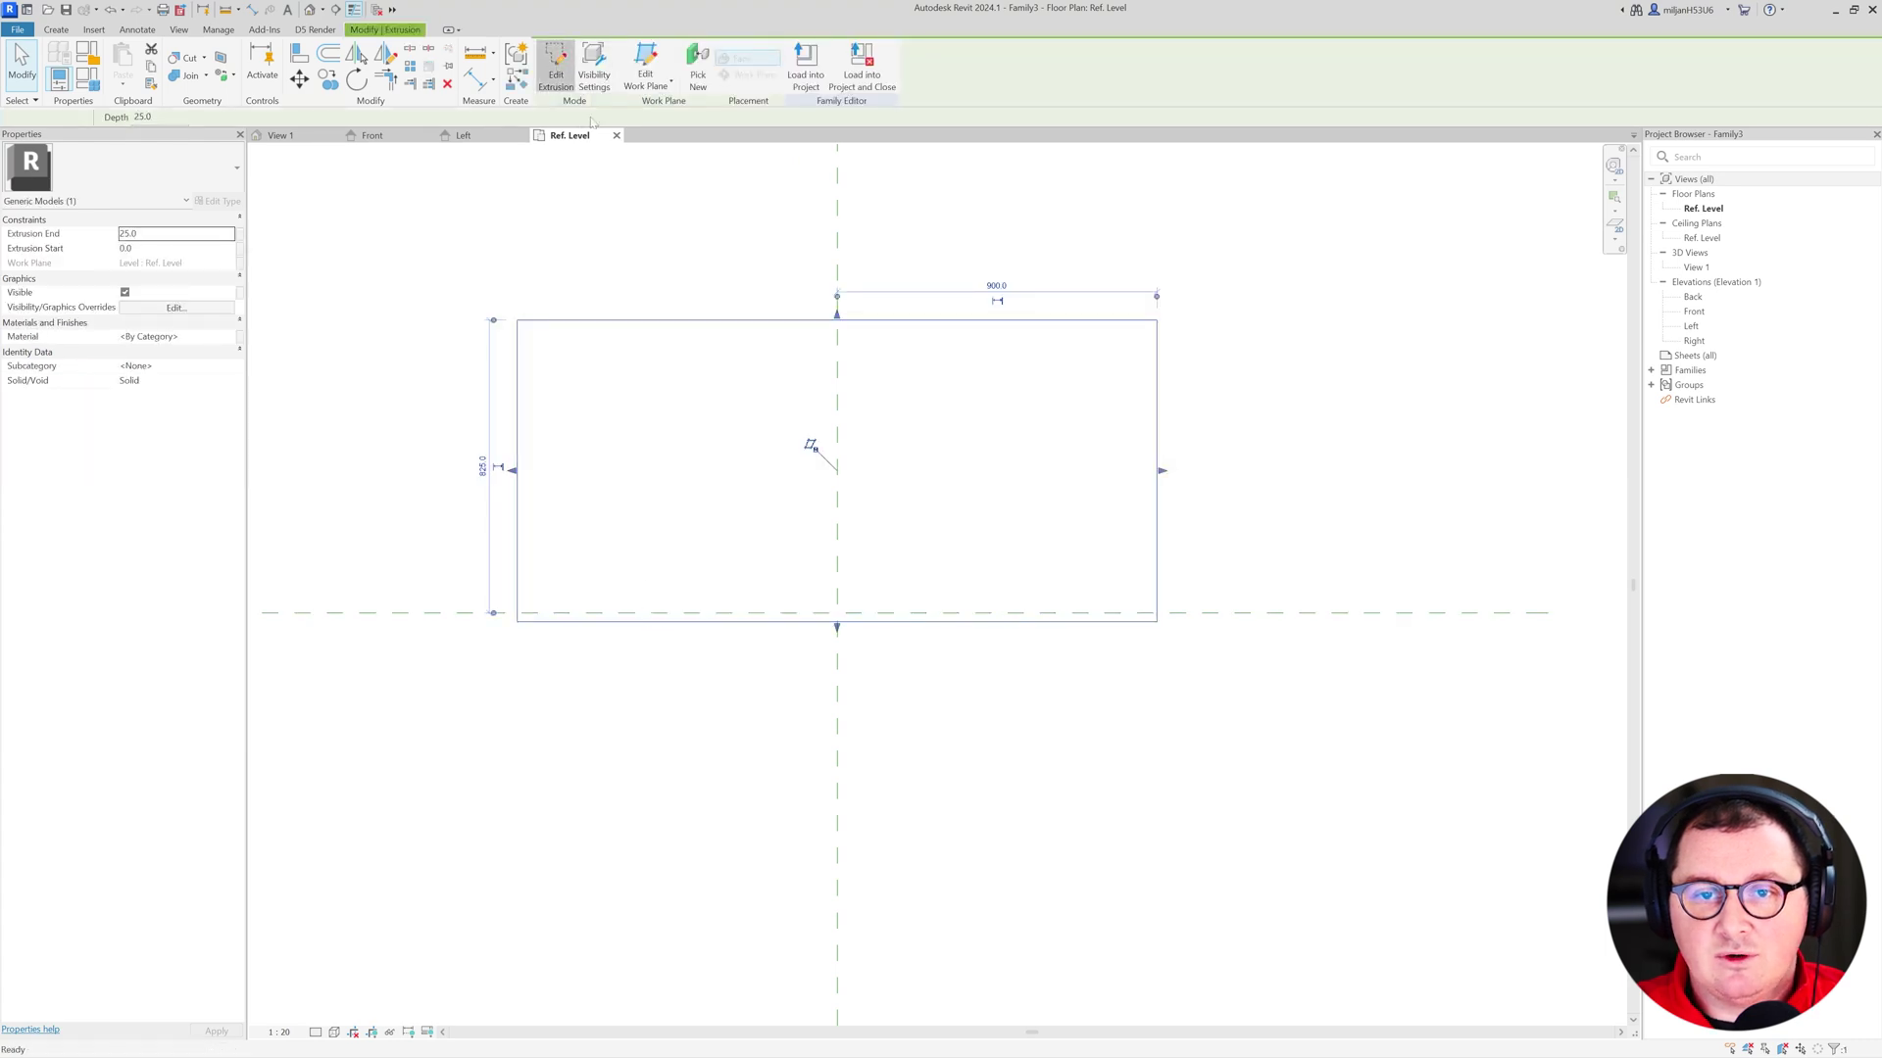
{"action": "left_click", "coordinate": [625, 67]}
{"action": "left_click", "coordinate": [157, 116]}
{"action": "left_click", "coordinate": [210, 117]}
{"action": "type", "text": "25"}
{"action": "left_click", "coordinate": [517, 529]}
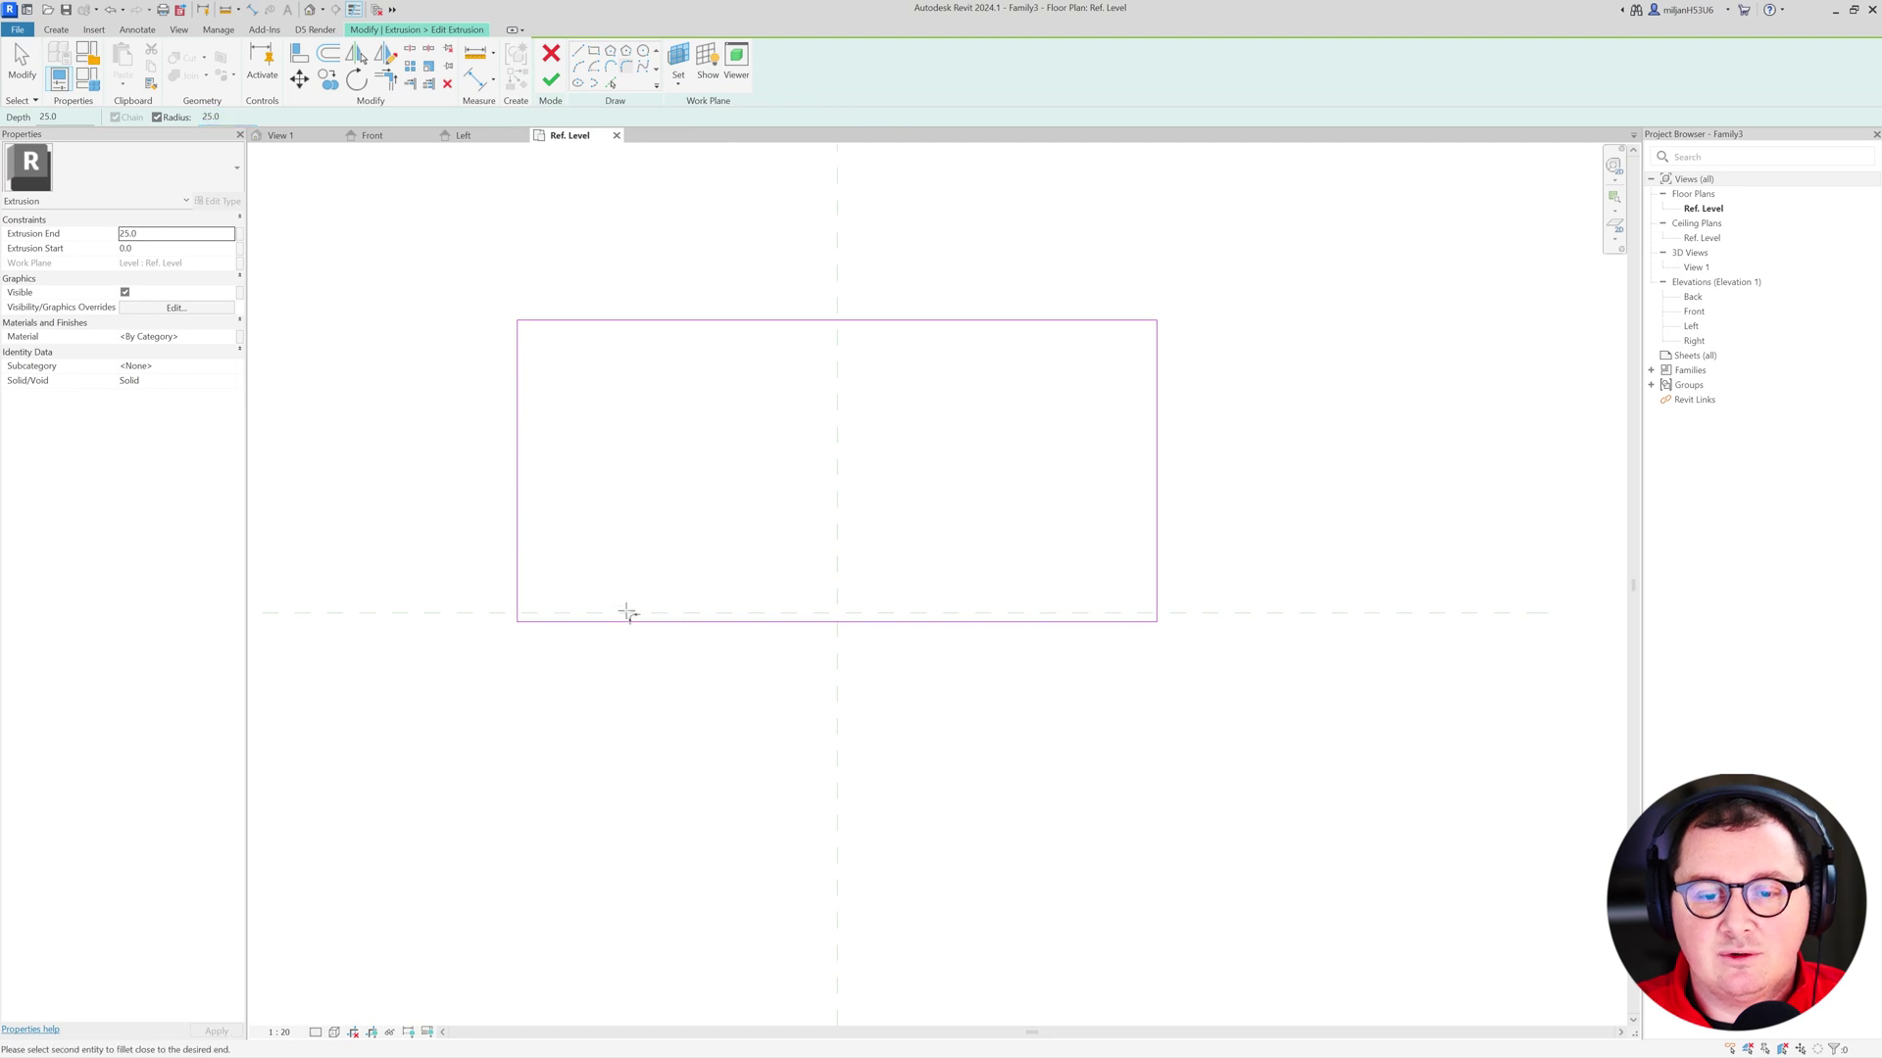
{"action": "left_click", "coordinate": [1010, 623]}
{"action": "left_click", "coordinate": [1158, 555]}
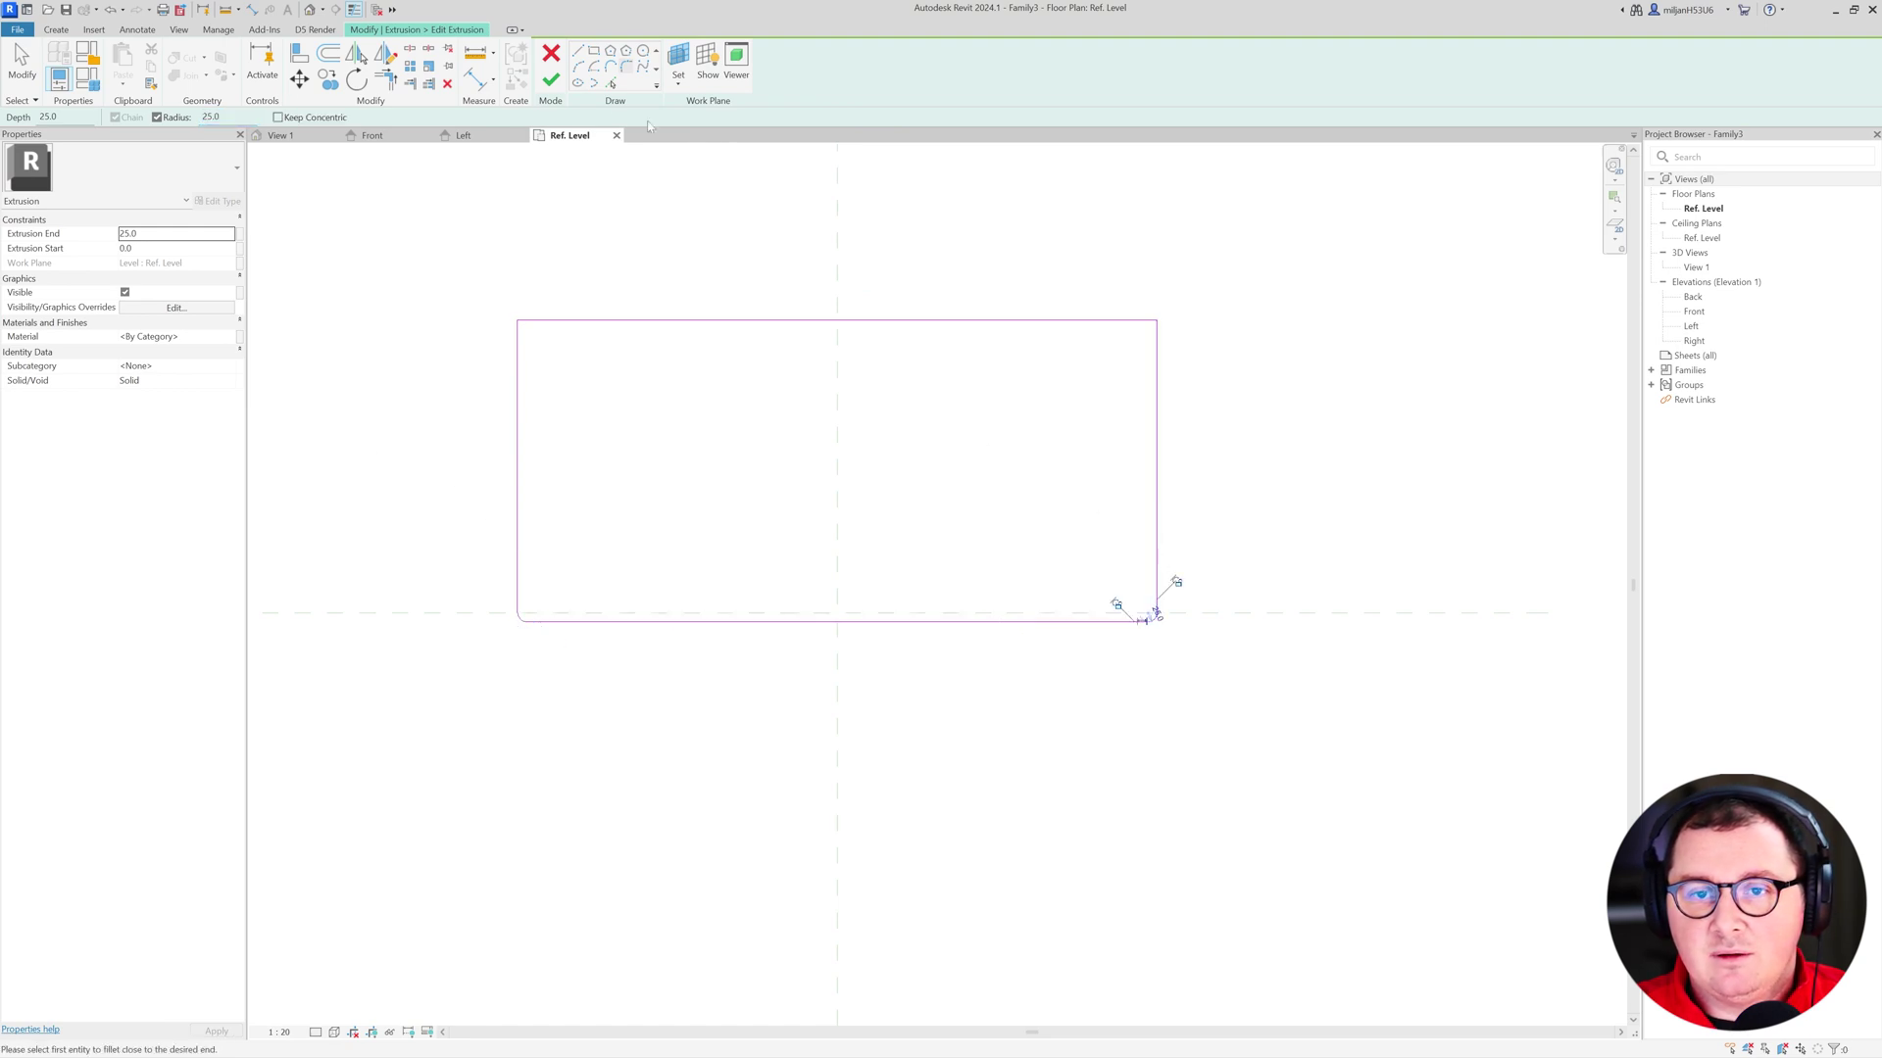
{"action": "left_click", "coordinate": [551, 81]}
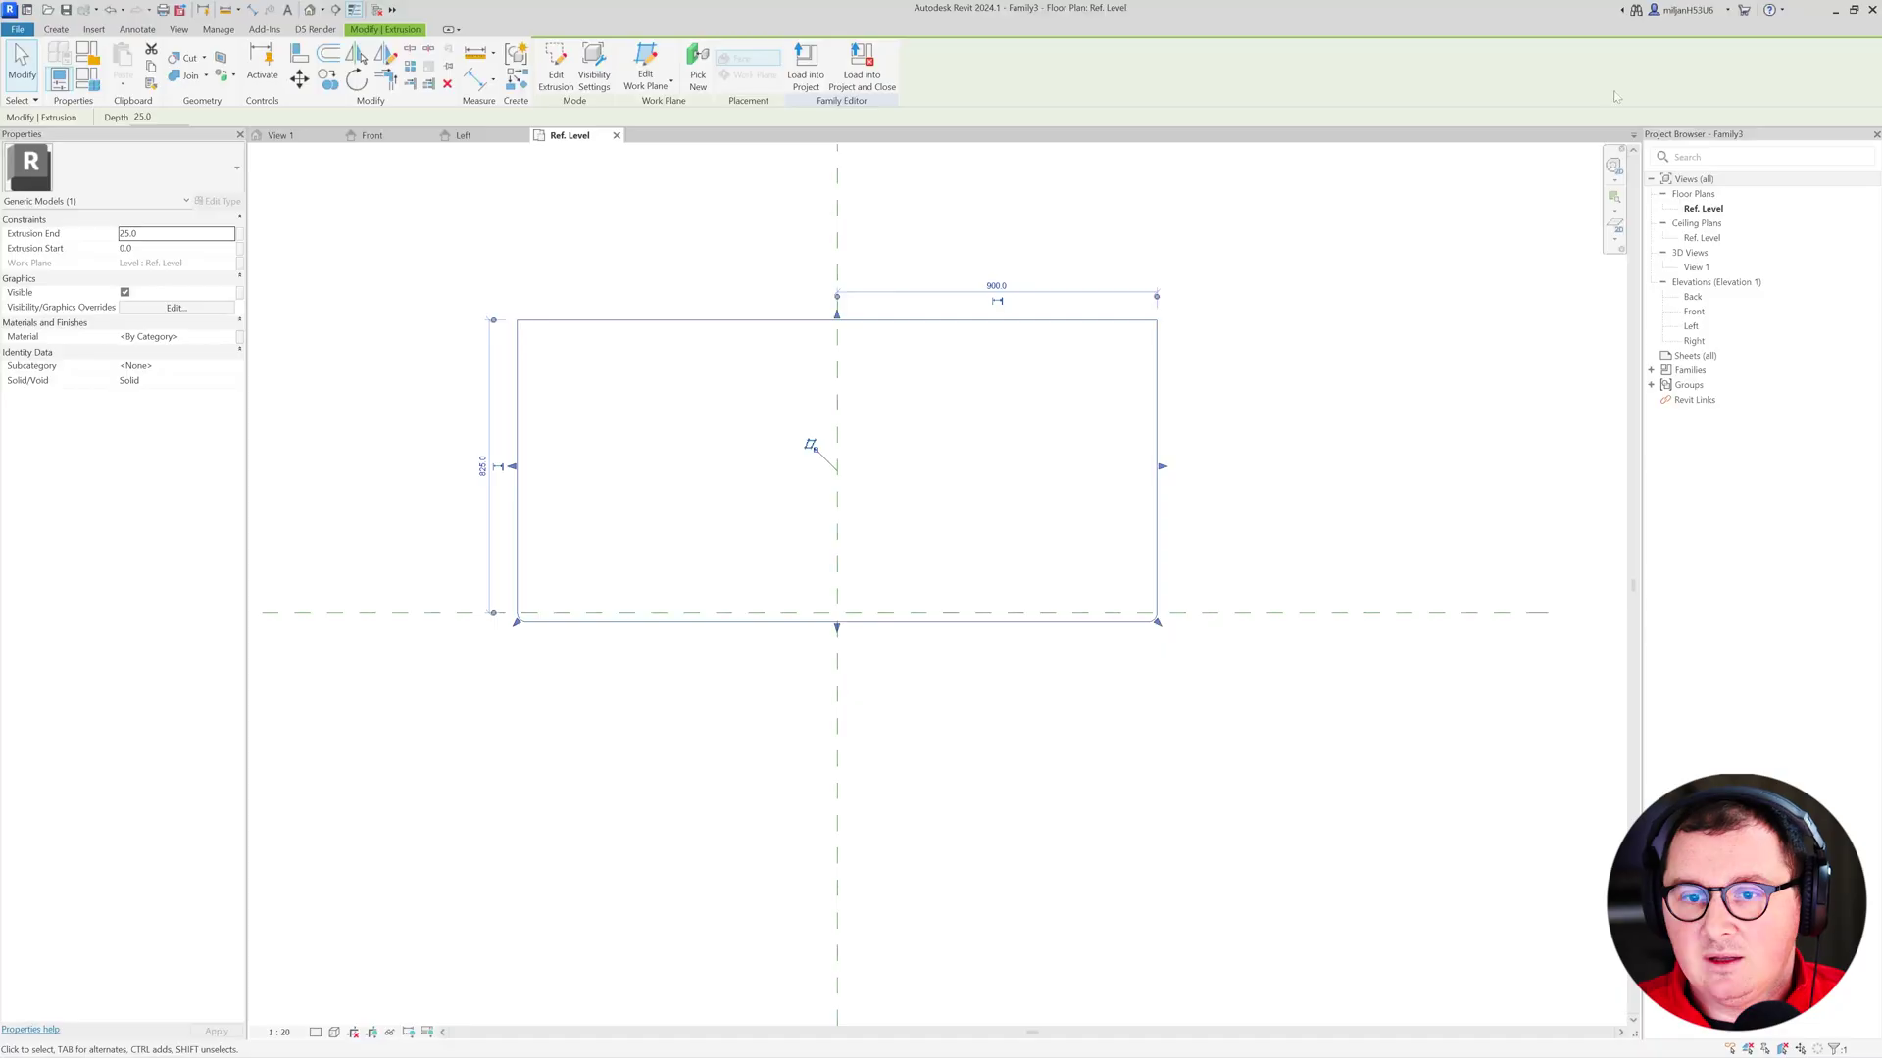
{"action": "left_click", "coordinate": [803, 664]}
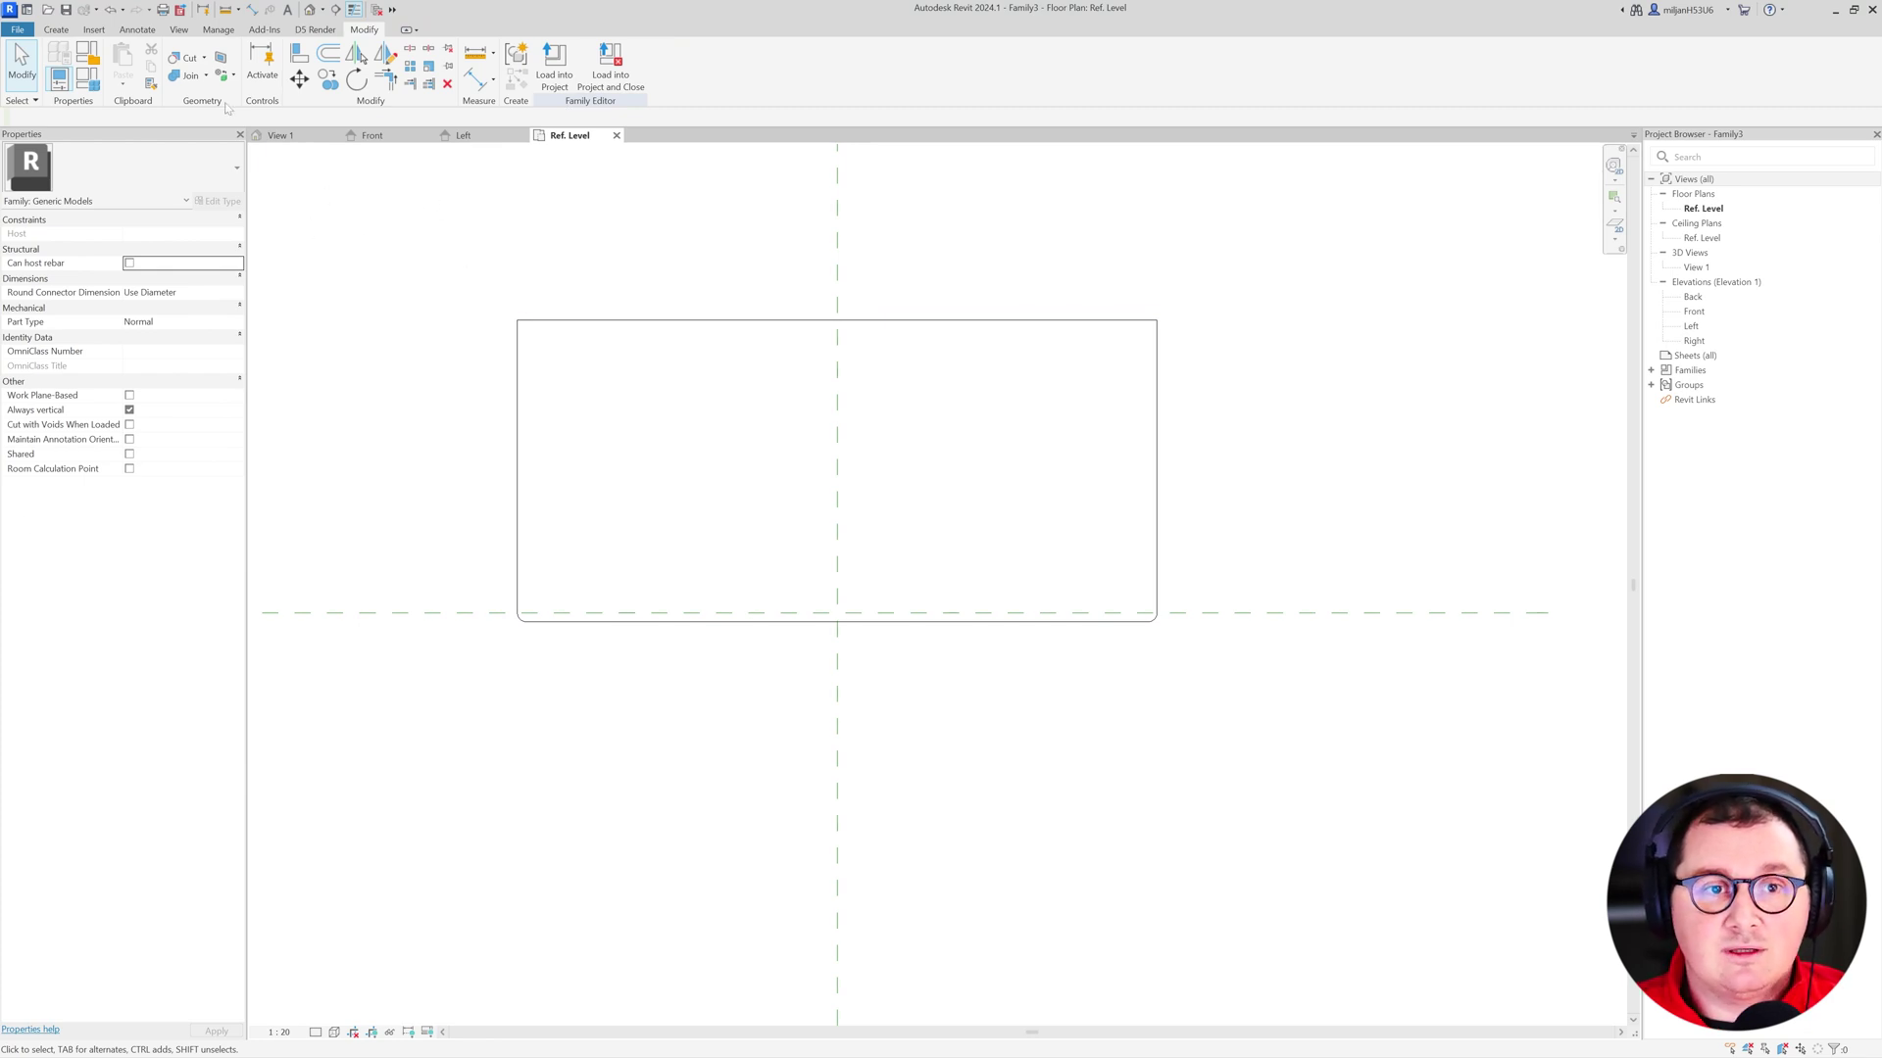
- Set up a second extrusion with its start at 25 mm and its end at 2500 mm
{"action": "left_click", "coordinate": [57, 30]}
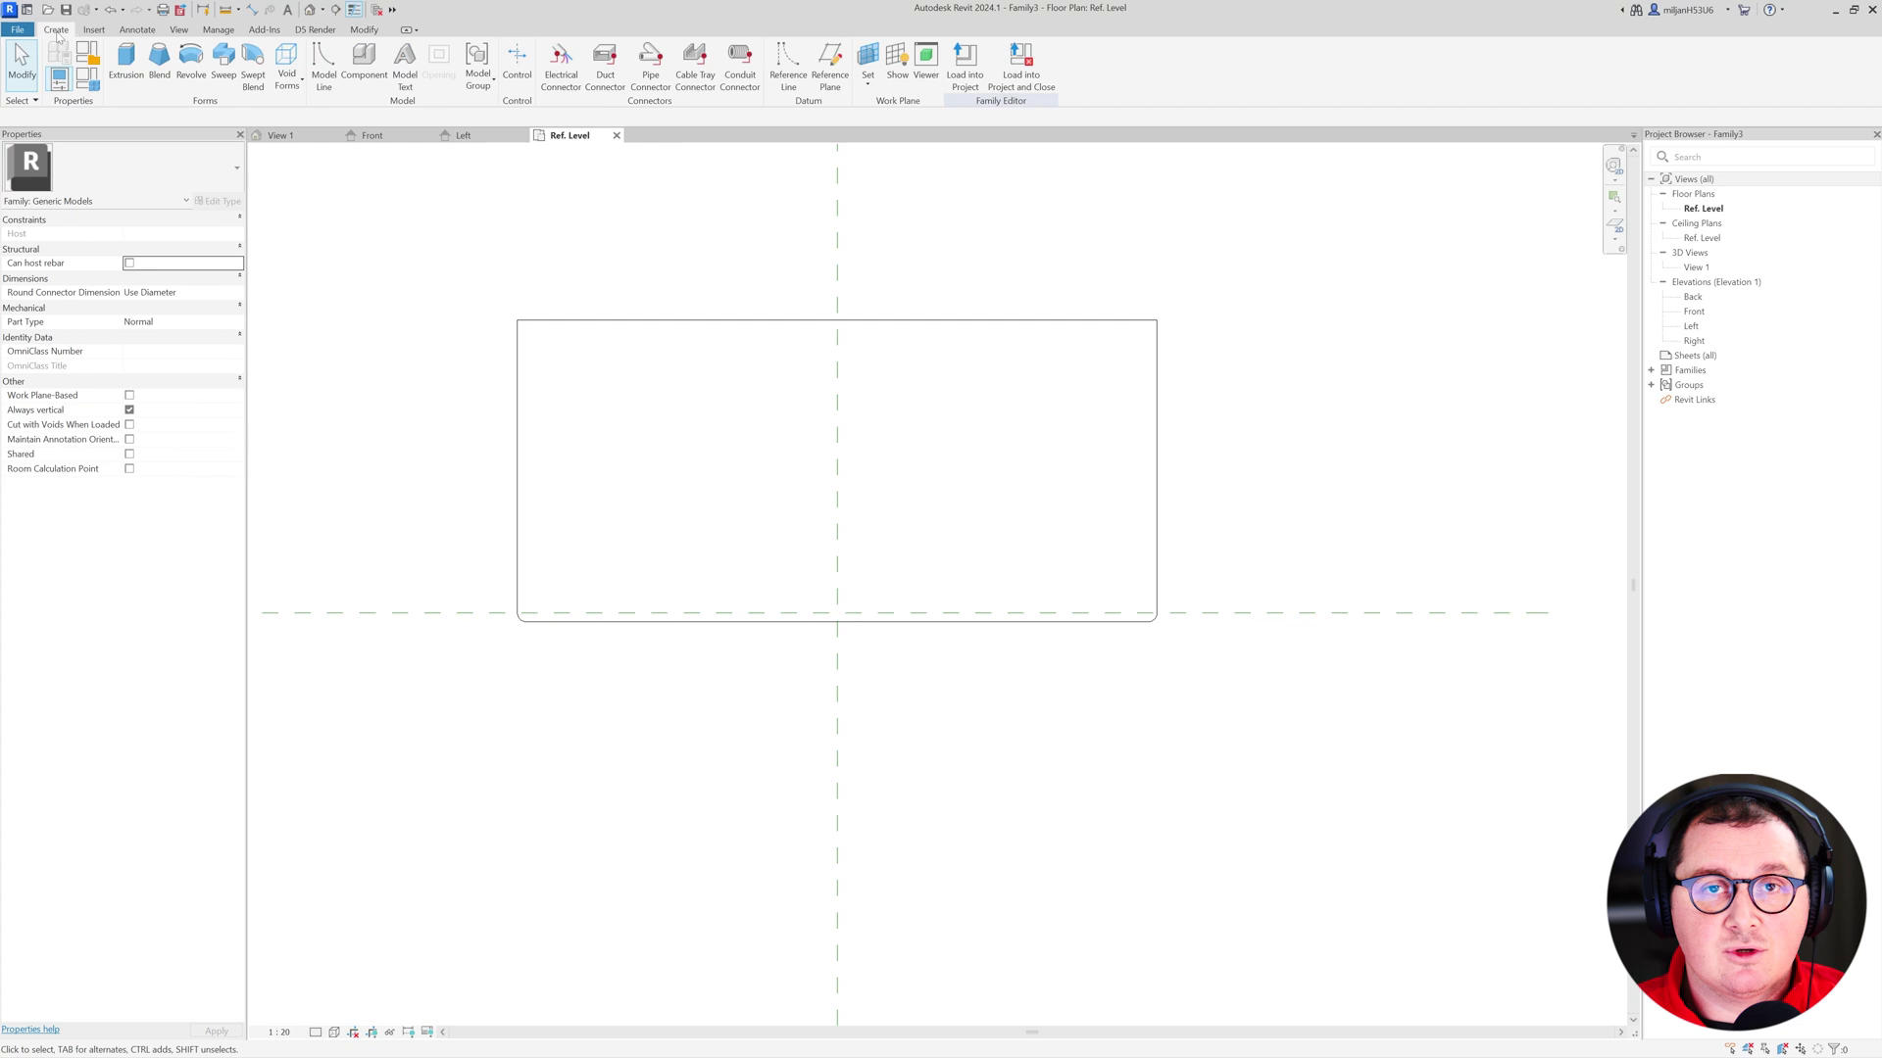
{"action": "left_click", "coordinate": [125, 60]}
{"action": "left_click", "coordinate": [167, 248]}
{"action": "type", "text": "25"}
{"action": "left_click", "coordinate": [168, 235]}
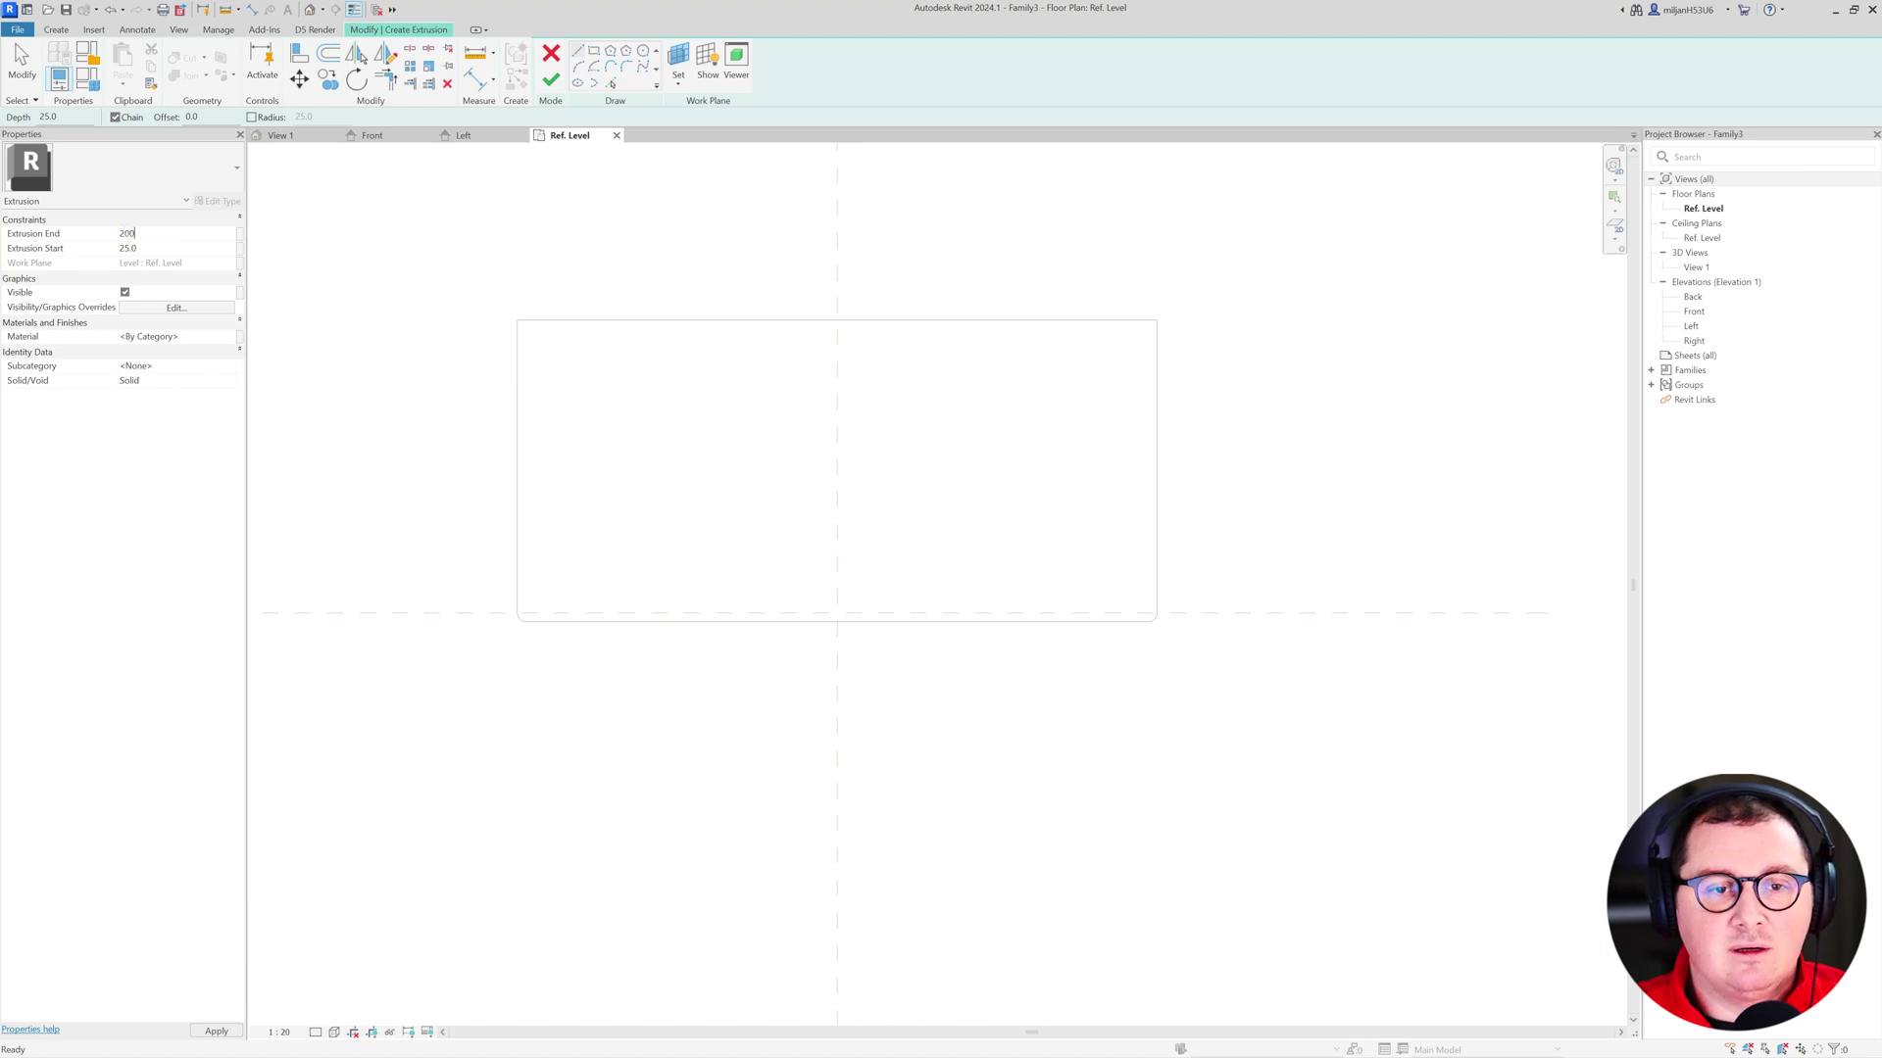
{"action": "type", "text": "2500"}
{"action": "key", "text": "Return"}
- Pick profile lines along the slab's back edge and the horizontal reference plane, plus both slab sides offset 25 mm inward
{"action": "key", "text": "t"}
{"action": "key", "text": "r"}
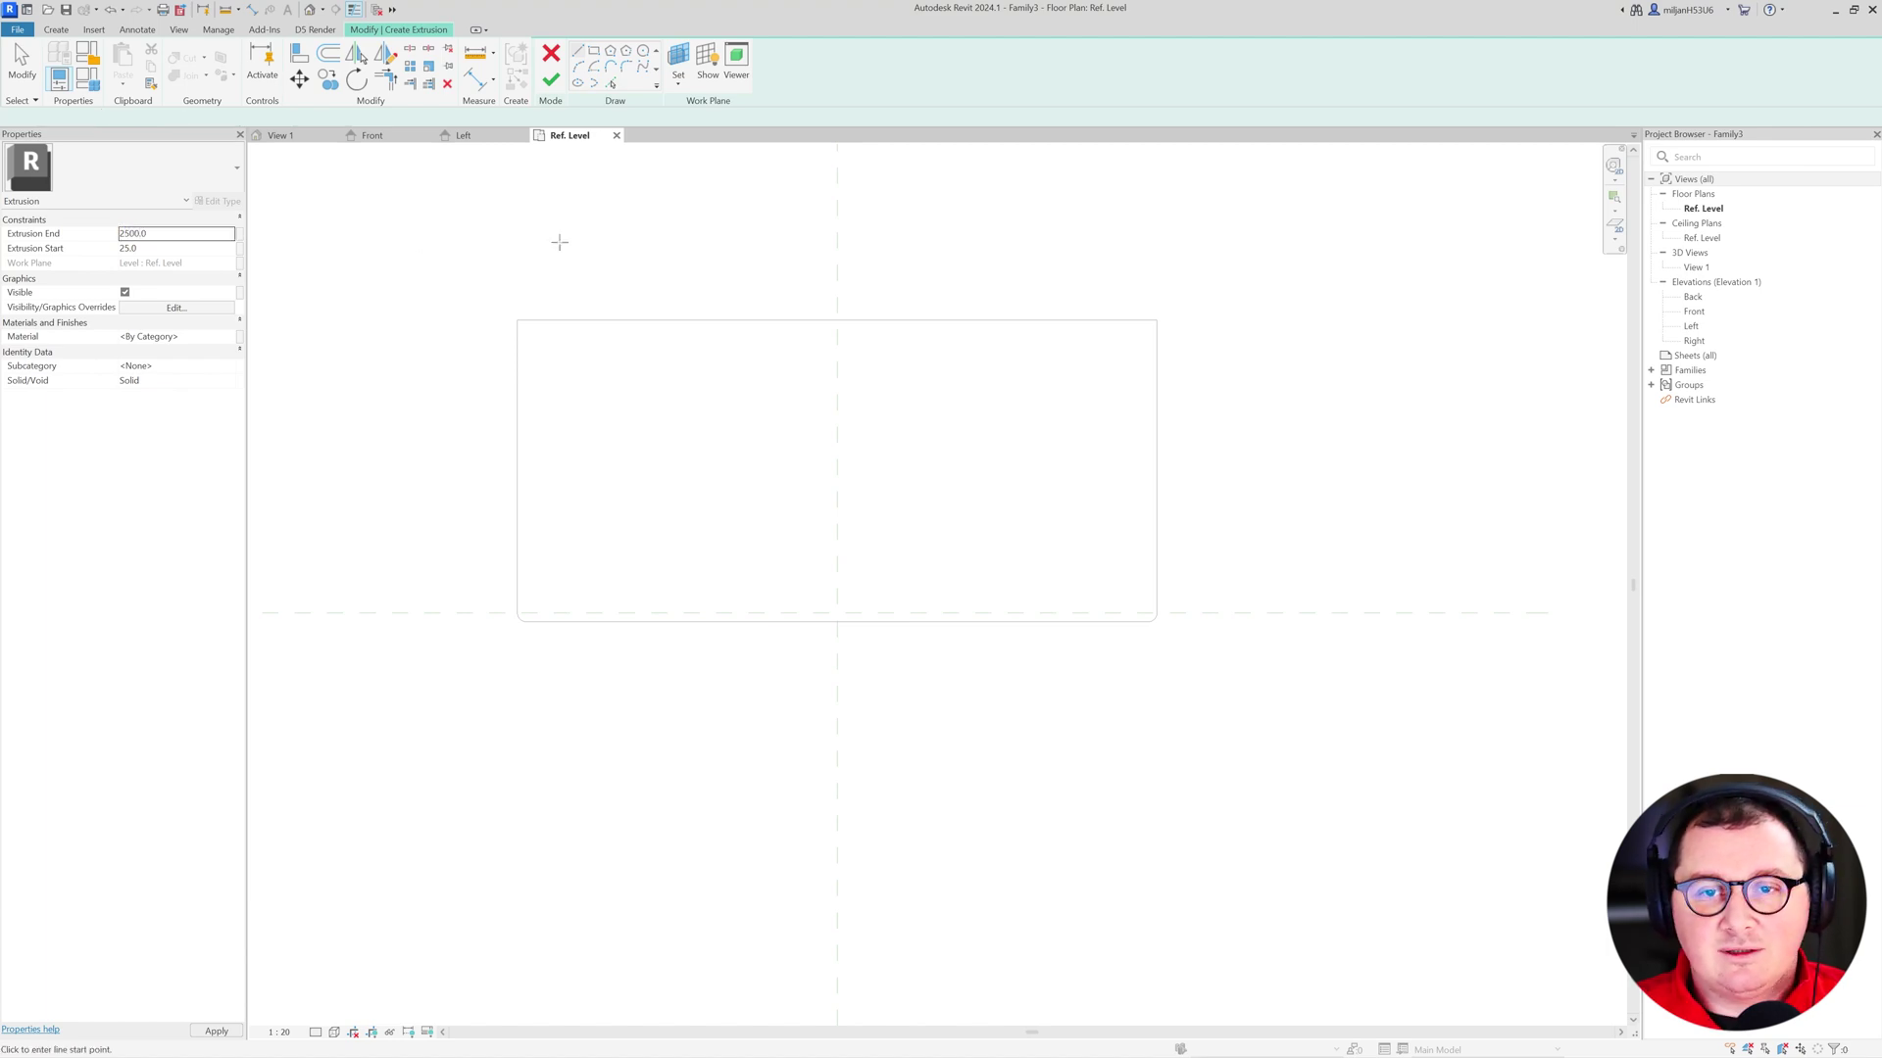
{"action": "left_click", "coordinate": [648, 322]}
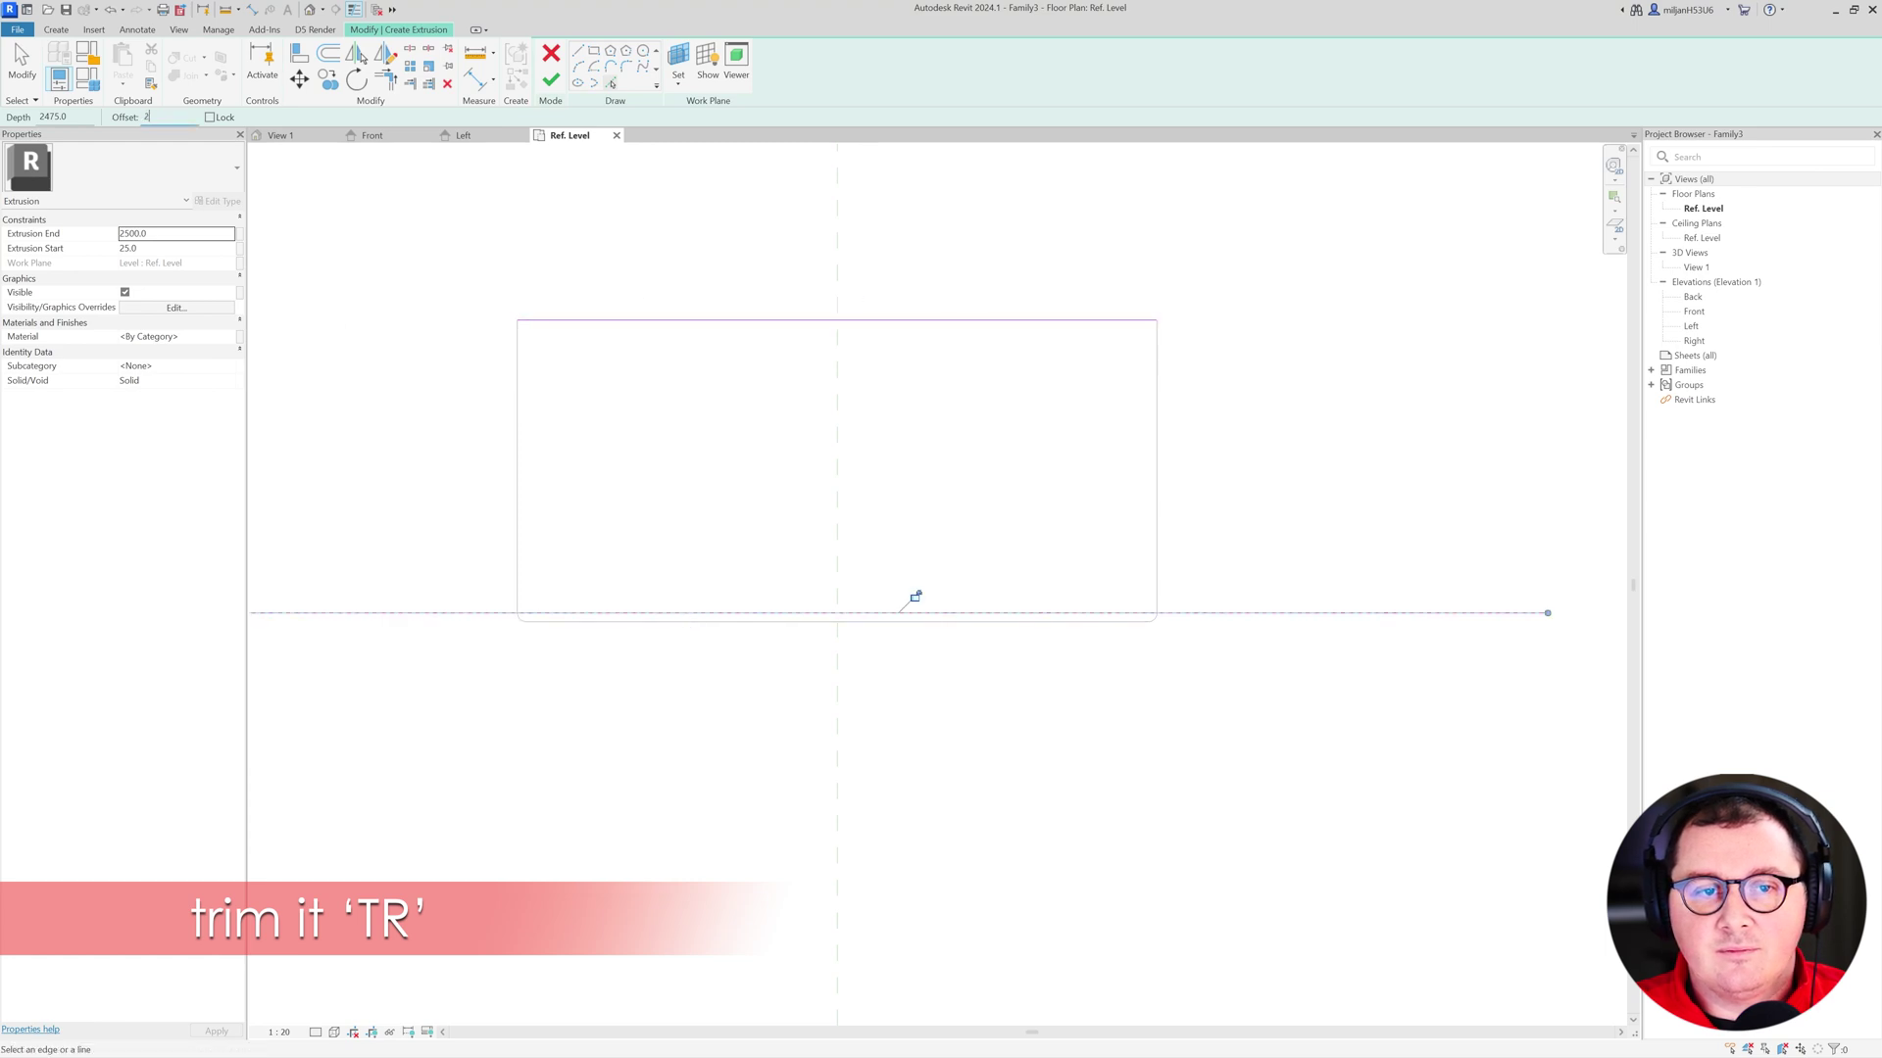
{"action": "left_click", "coordinate": [519, 503]}
{"action": "left_click", "coordinate": [1154, 480]}
- Trim the picked lines at all four corners into a closed rectangular profile
{"action": "key", "text": "t"}
{"action": "key", "text": "r"}
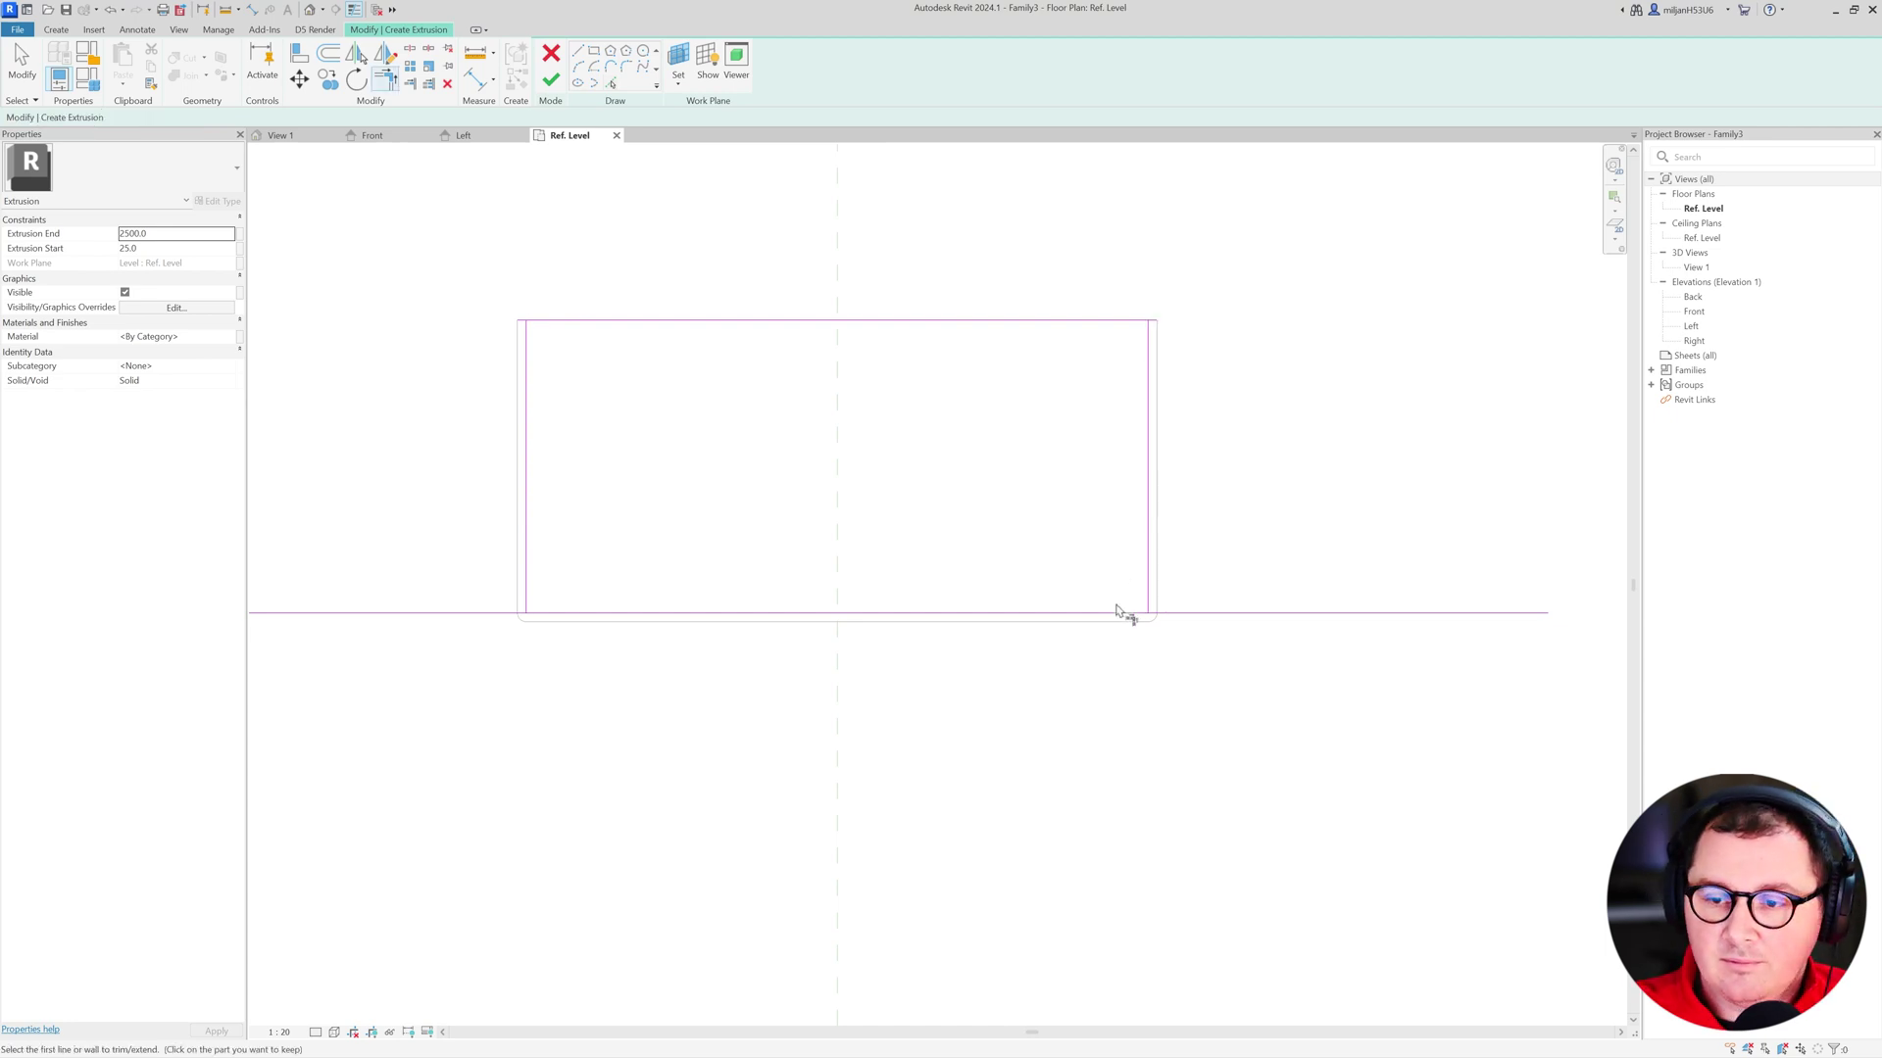
{"action": "left_click", "coordinate": [1127, 614]}
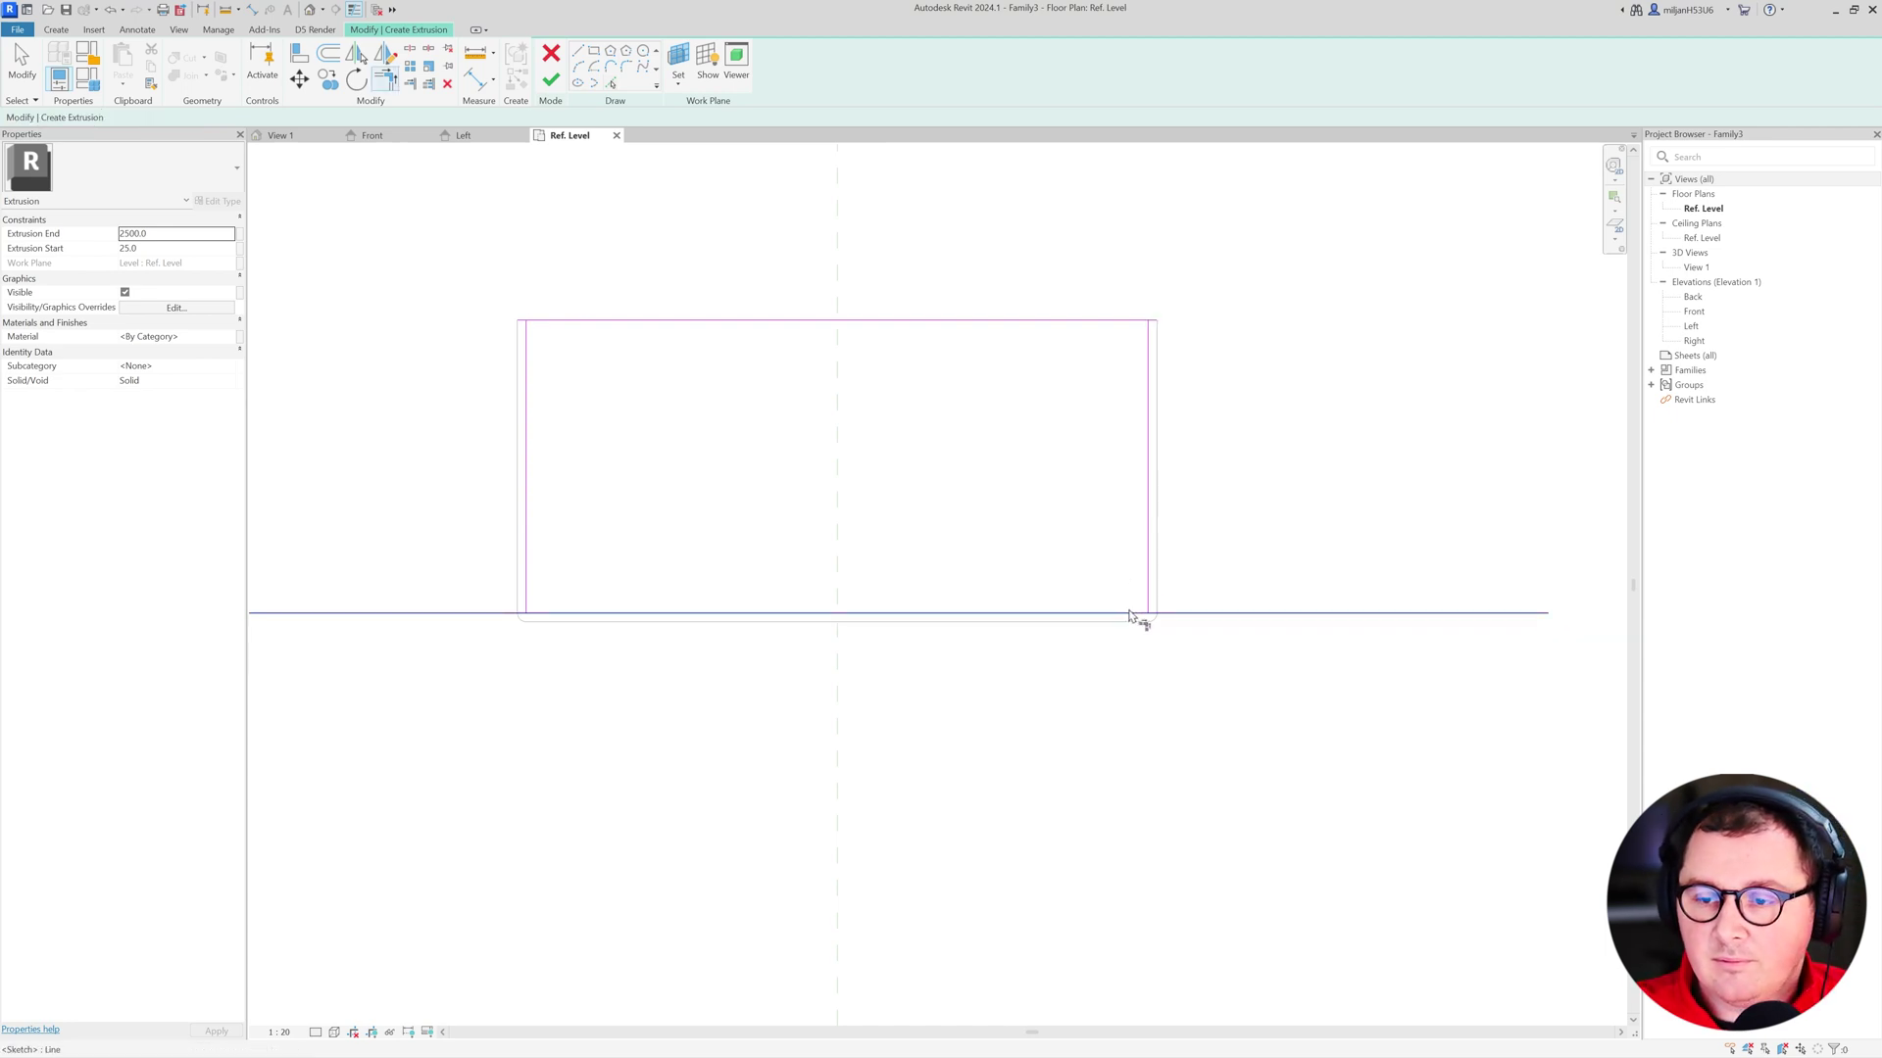
{"action": "left_click", "coordinate": [527, 562]}
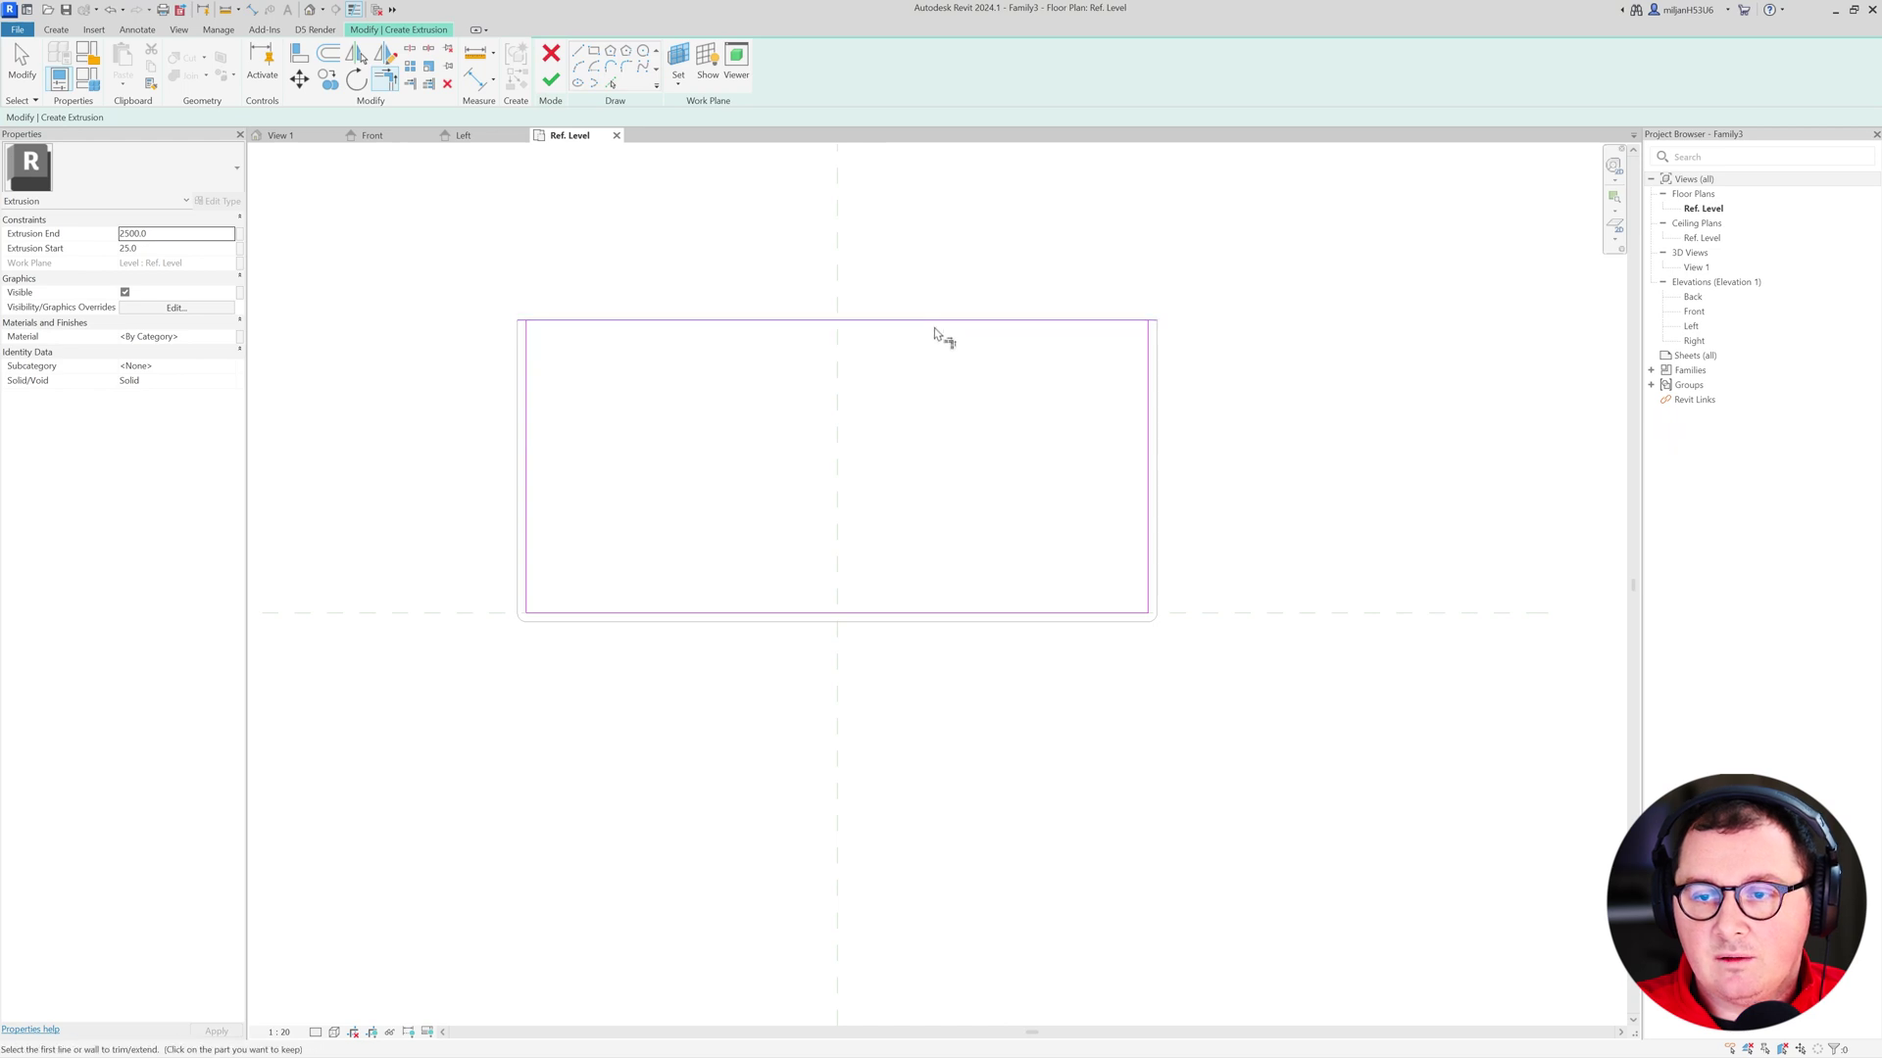
{"action": "left_click", "coordinate": [531, 358]}
{"action": "left_click", "coordinate": [1150, 366]}
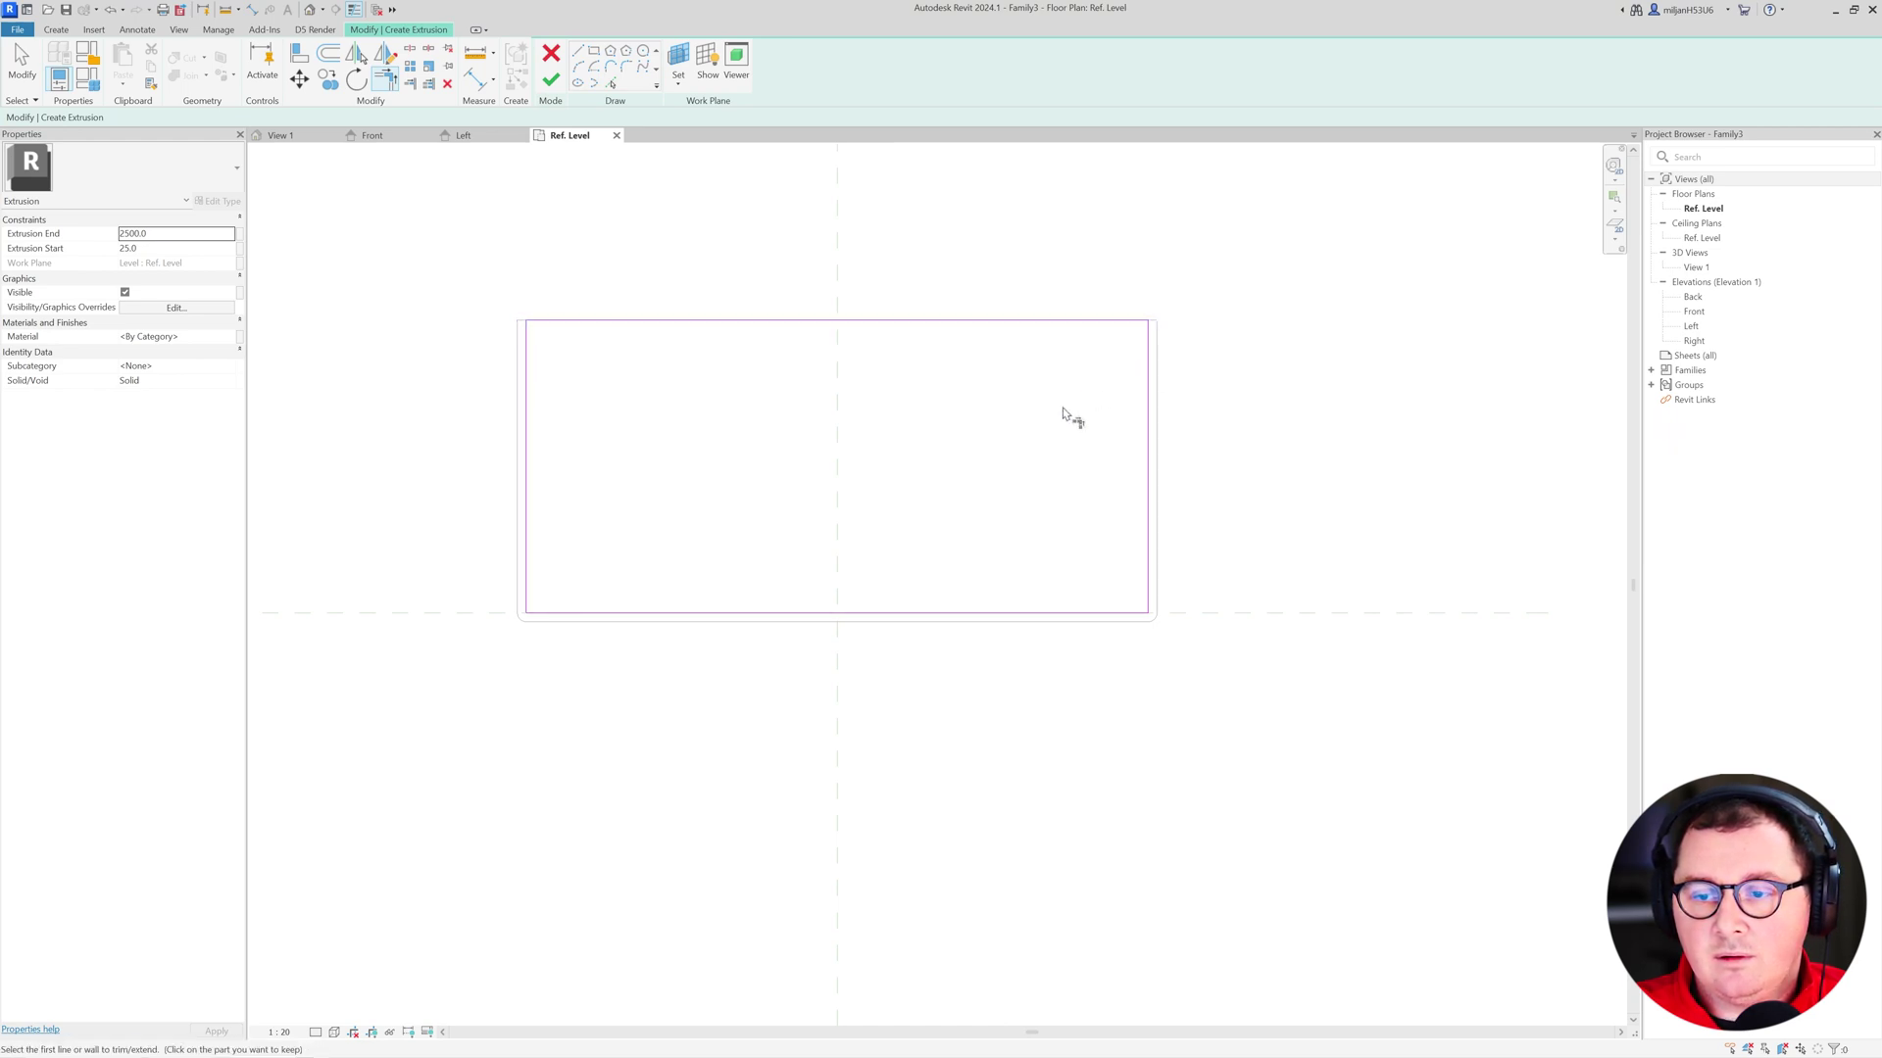
- Finish the chimney block extrusion, check it in the 3D view and return to the Ref. Level plan
{"action": "left_click", "coordinate": [280, 135]}
{"action": "left_click", "coordinate": [551, 80]}
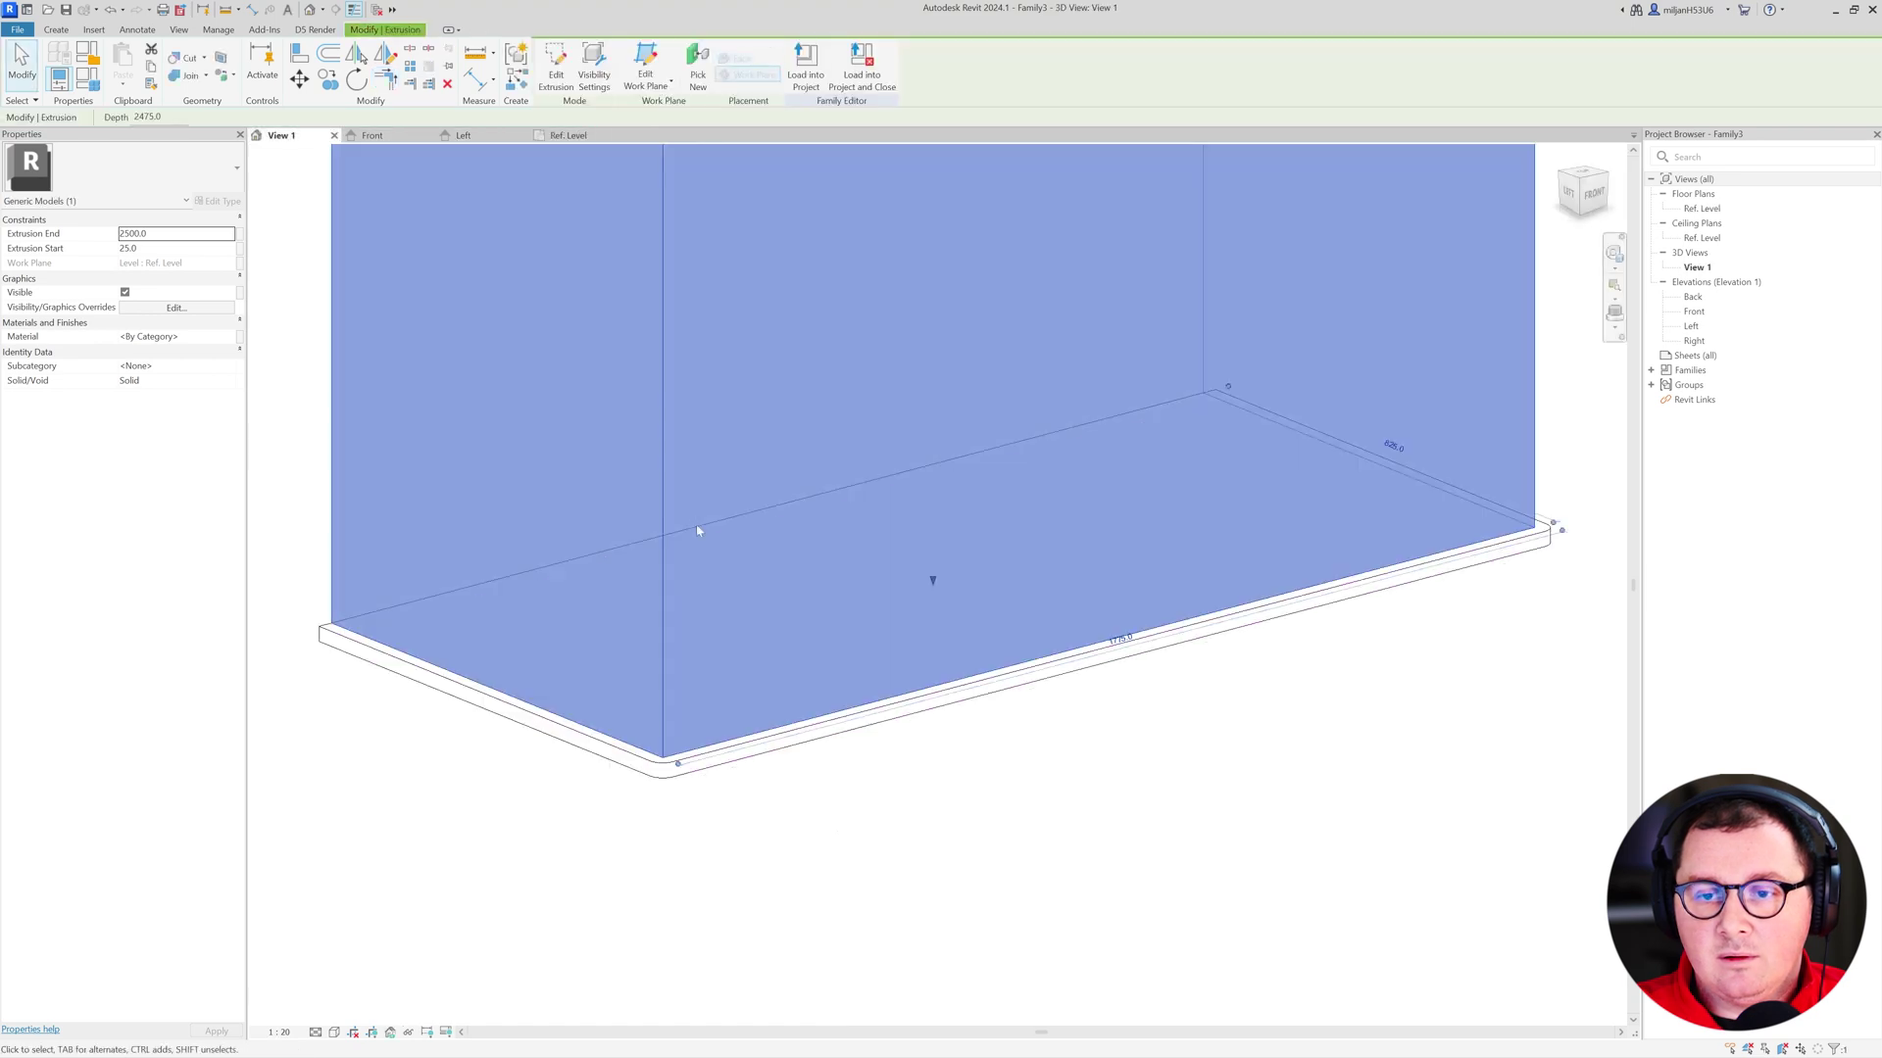
{"action": "left_click", "coordinate": [781, 745]}
{"action": "left_click", "coordinate": [569, 135]}
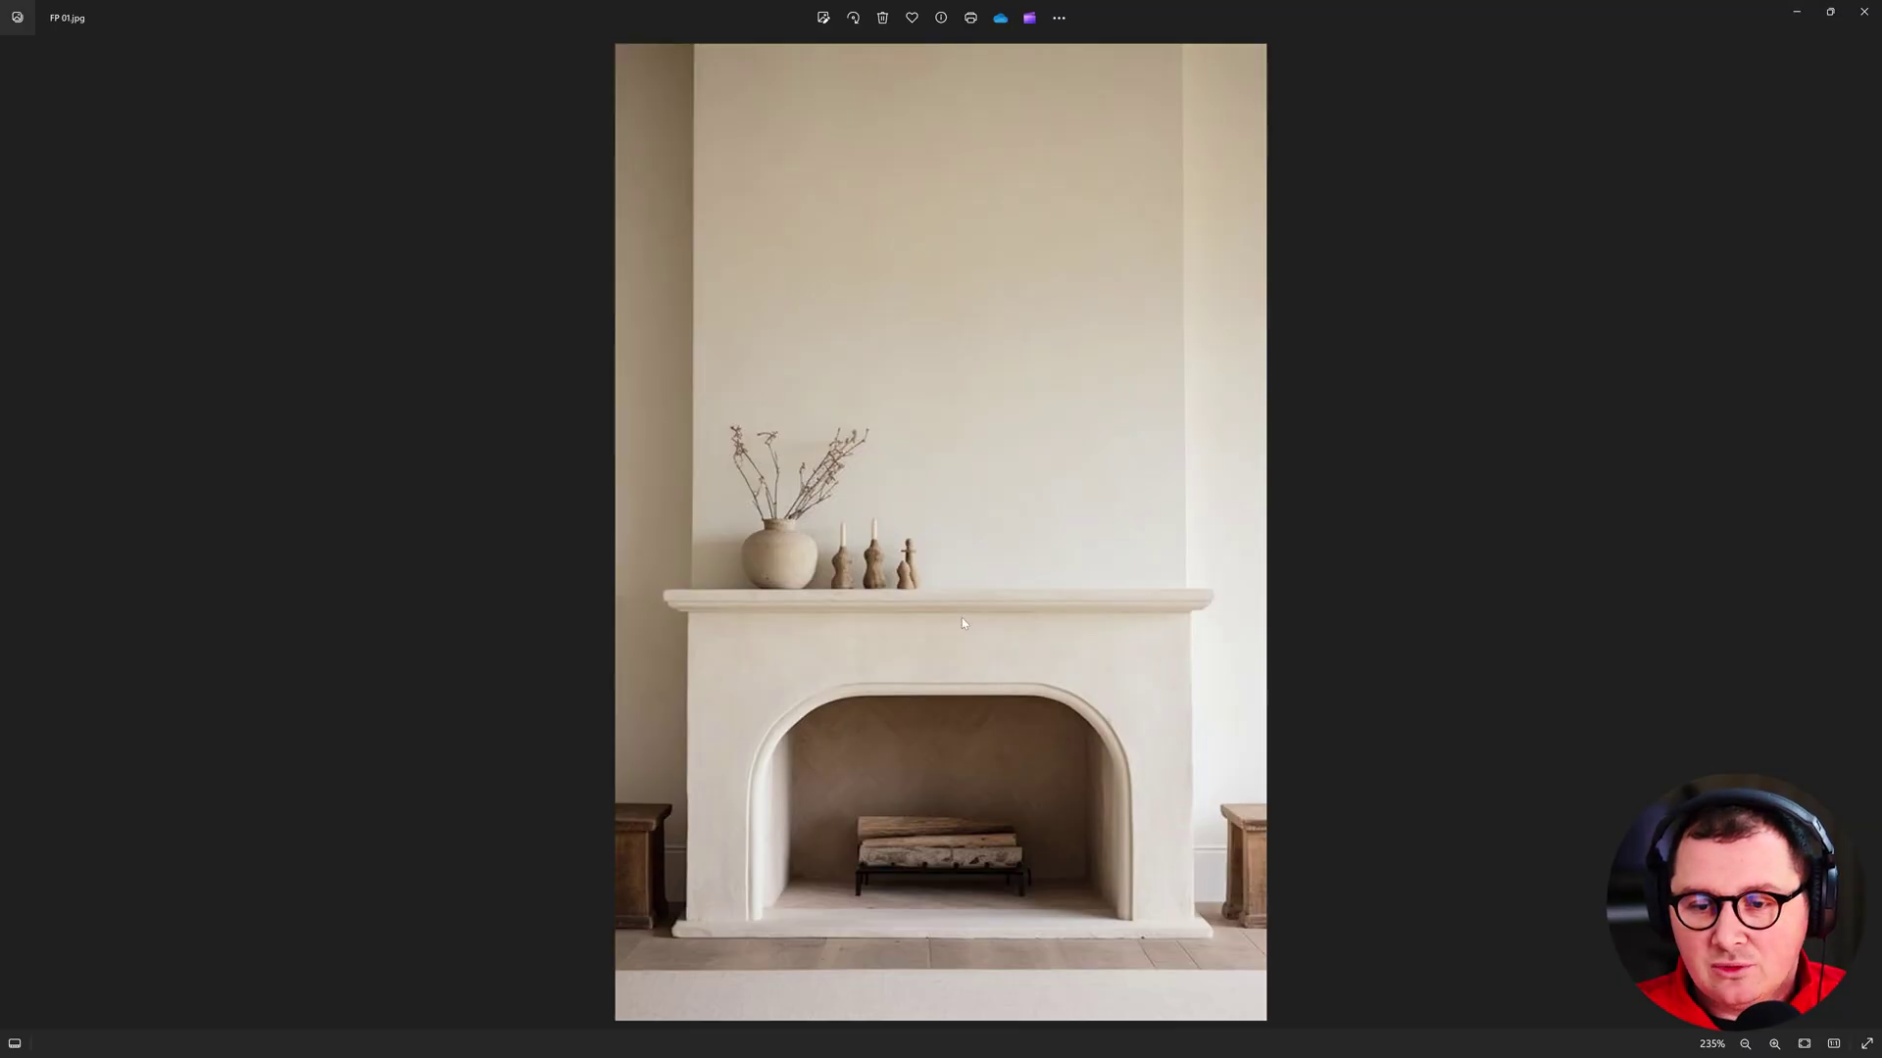
- Capture the fireplace in the reference photo, mark the height from floor to mantel top, discard the markup and return to Revit
{"action": "key", "text": "Print"}
{"action": "left_click_drag", "start_coordinate": [527, 251], "coordinate": [1364, 1010]}
{"action": "left_click_drag", "start_coordinate": [1195, 591], "coordinate": [1228, 589]}
{"action": "mouse_move", "coordinate": [1193, 941]}
{"action": "left_mouse_down"}
{"action": "mouse_move", "coordinate": [1227, 936]}
{"action": "mouse_move", "coordinate": [1220, 591]}
{"action": "left_mouse_up"}
{"action": "left_click_drag", "start_coordinate": [1154, 722], "coordinate": [1156, 784]}
{"action": "left_click_drag", "start_coordinate": [1168, 774], "coordinate": [1166, 799]}
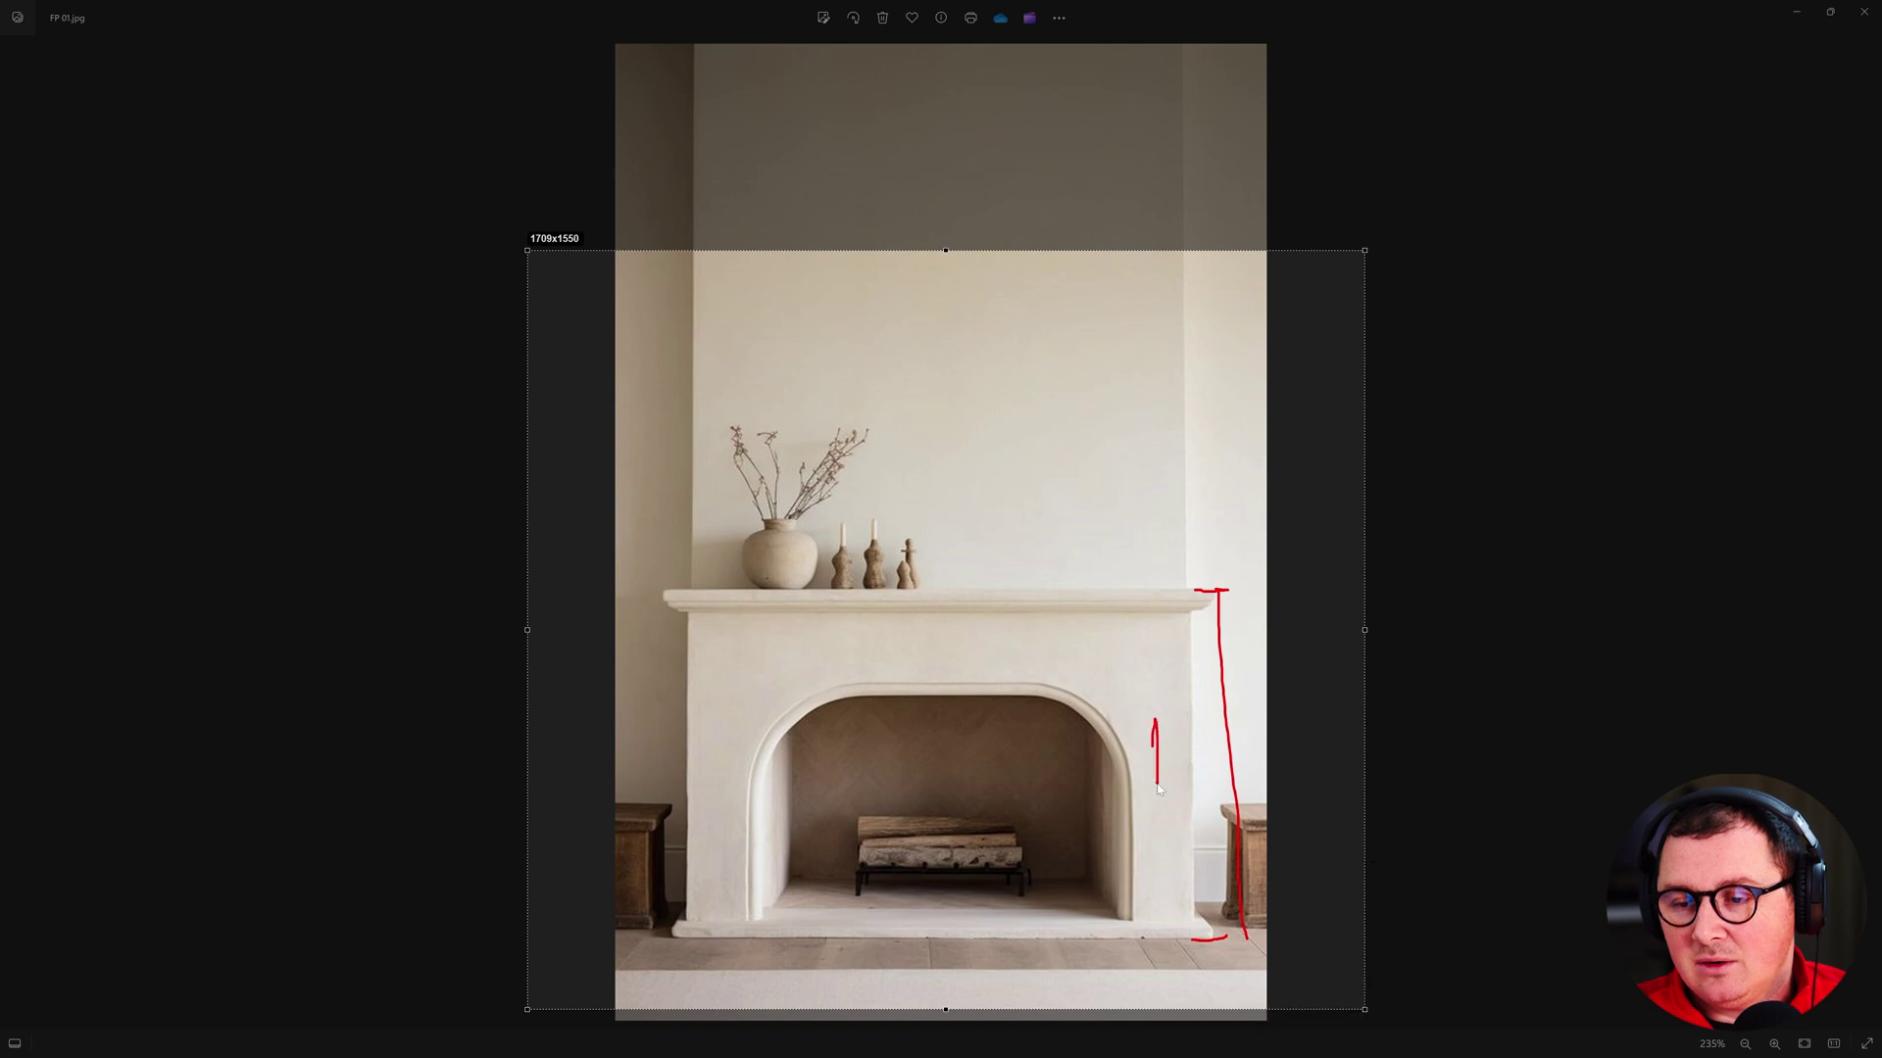
{"action": "left_click_drag", "start_coordinate": [1183, 730], "coordinate": [1188, 779]}
{"action": "left_click", "coordinate": [1348, 1025]}
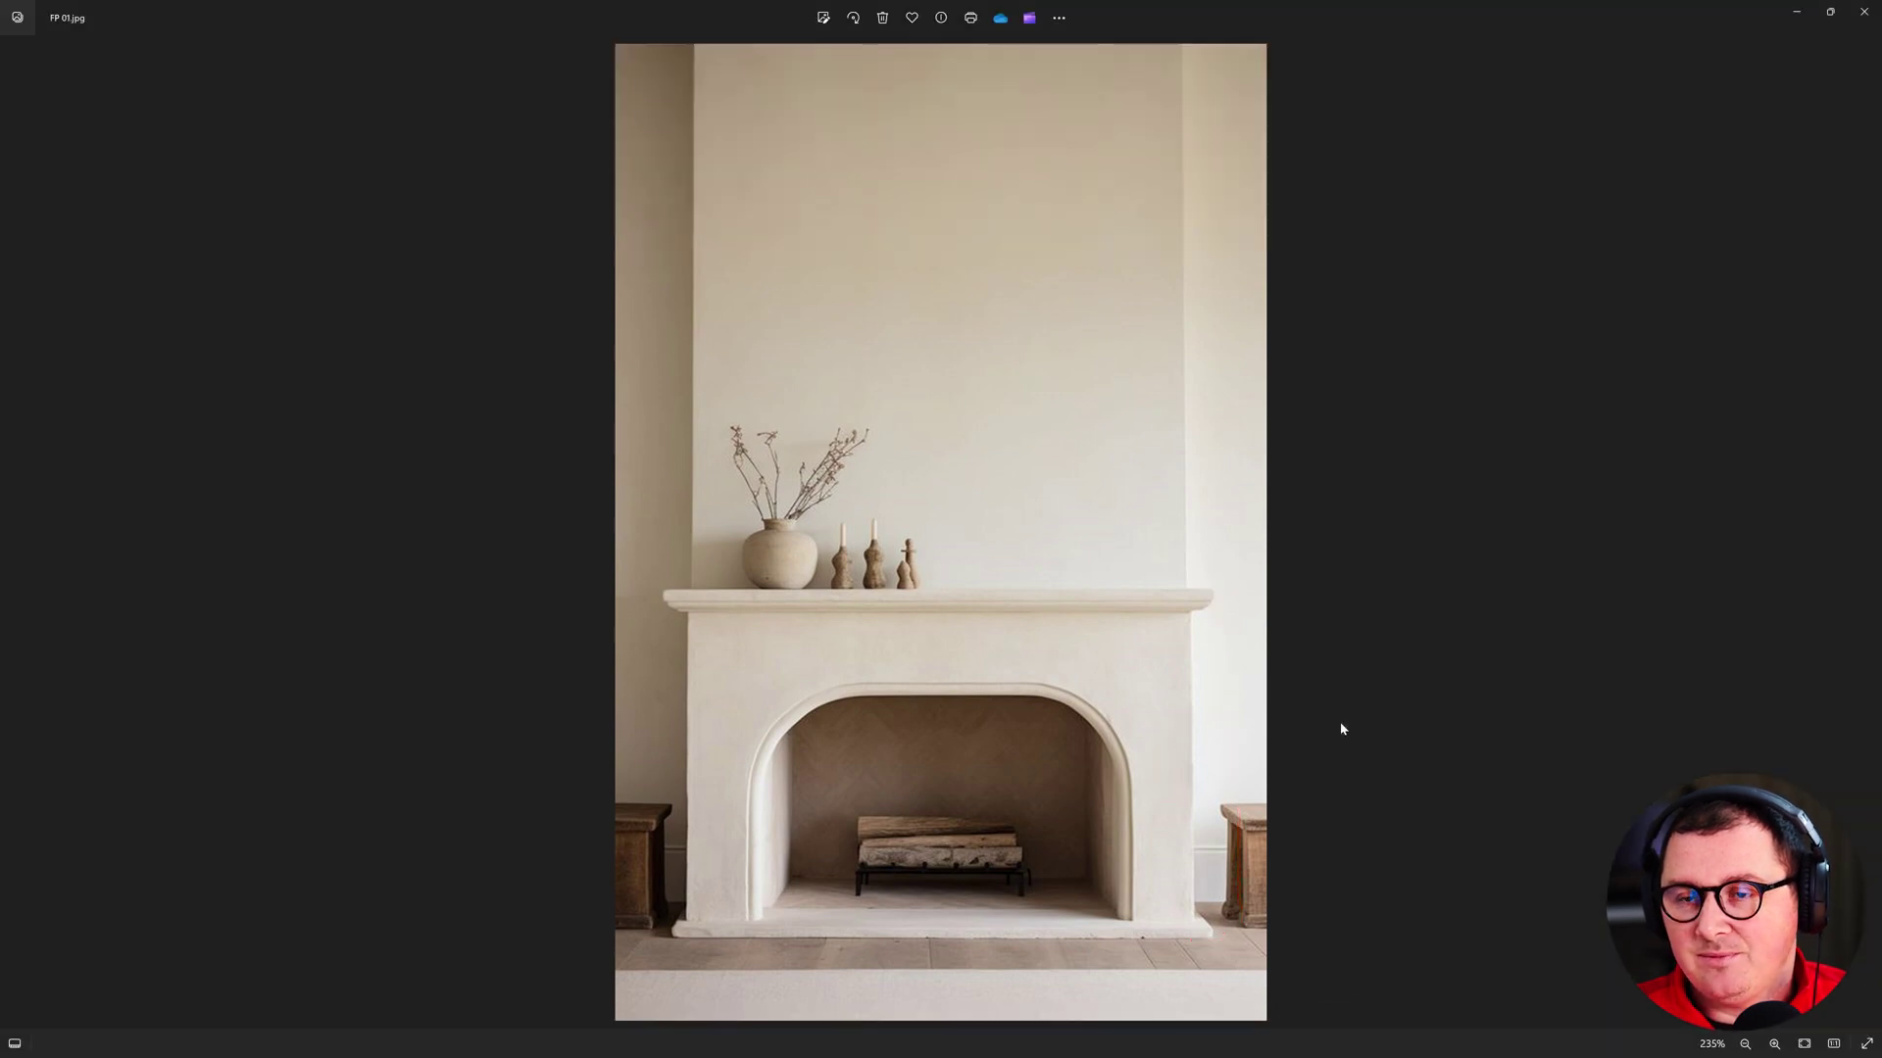
{"action": "left_click", "coordinate": [1797, 11]}
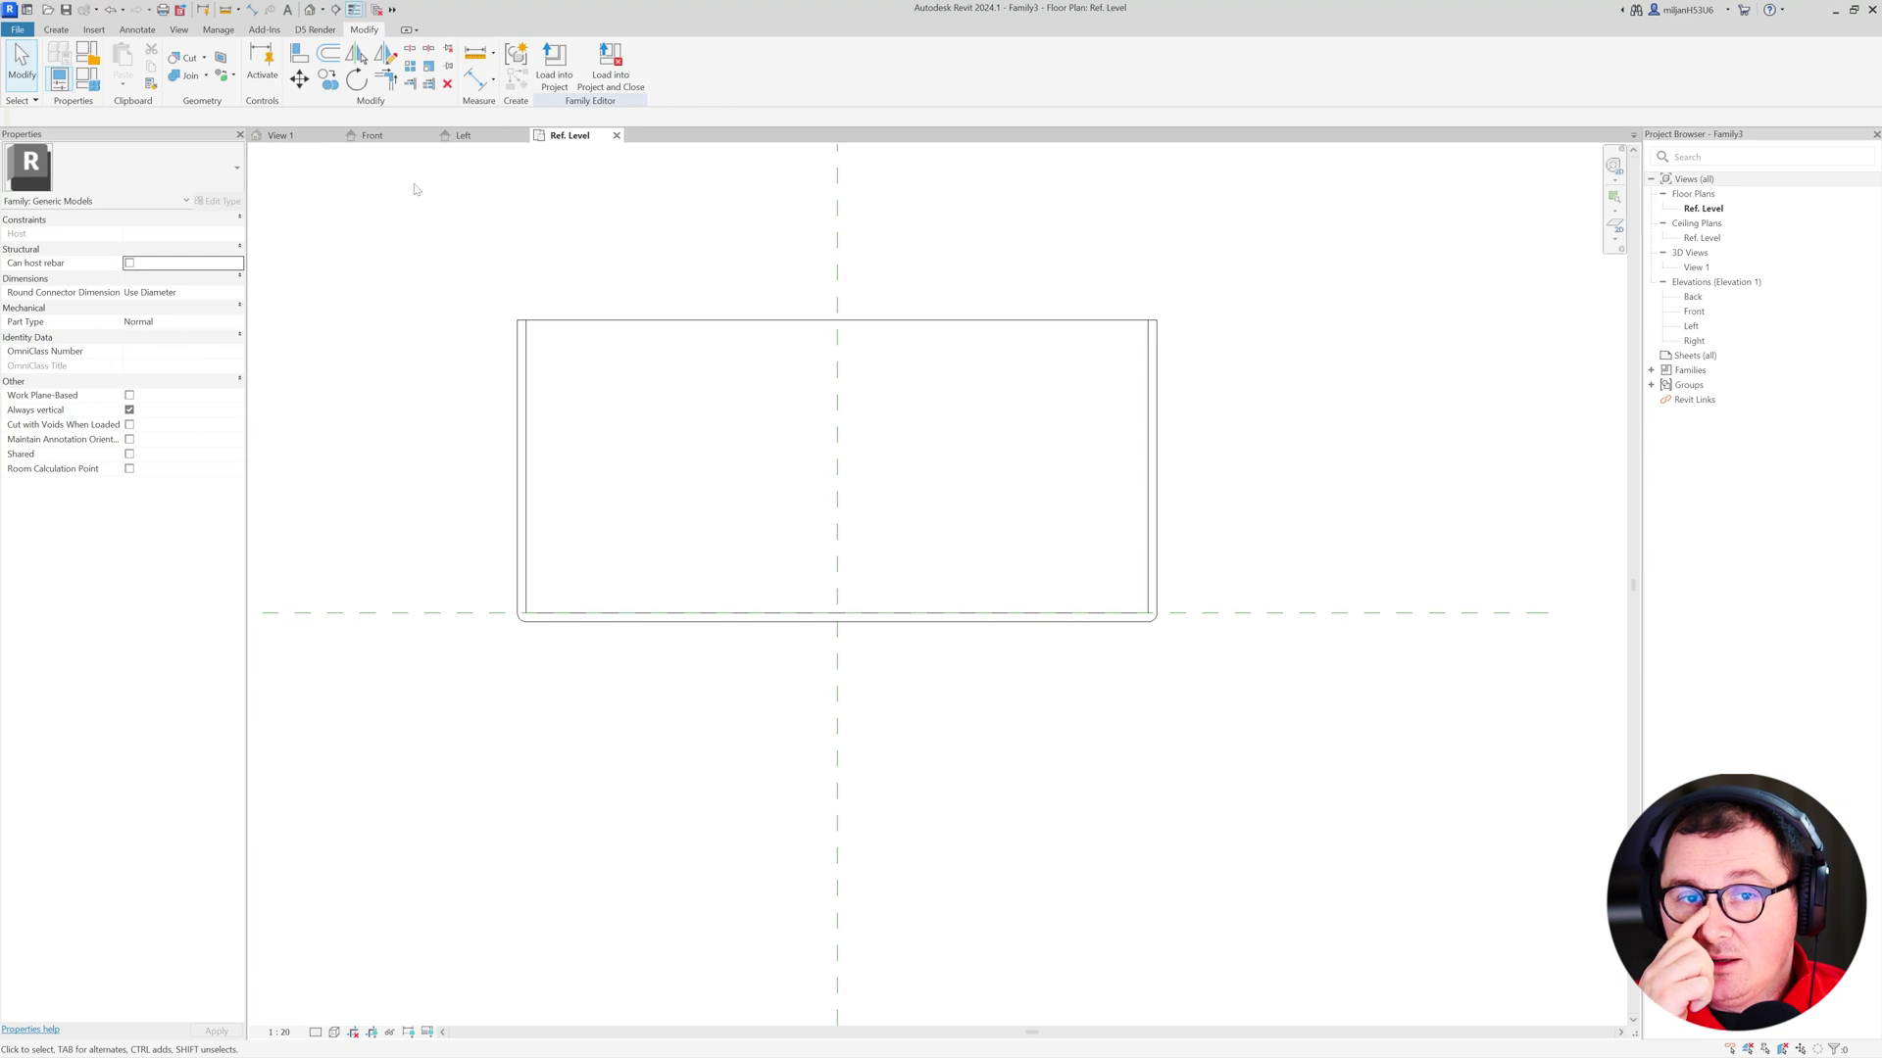
- In the Front elevation, draw a horizontal reference plane across the chimney block about 970 mm above Ref. Level and name it AIE 01
{"action": "left_click", "coordinate": [372, 135]}
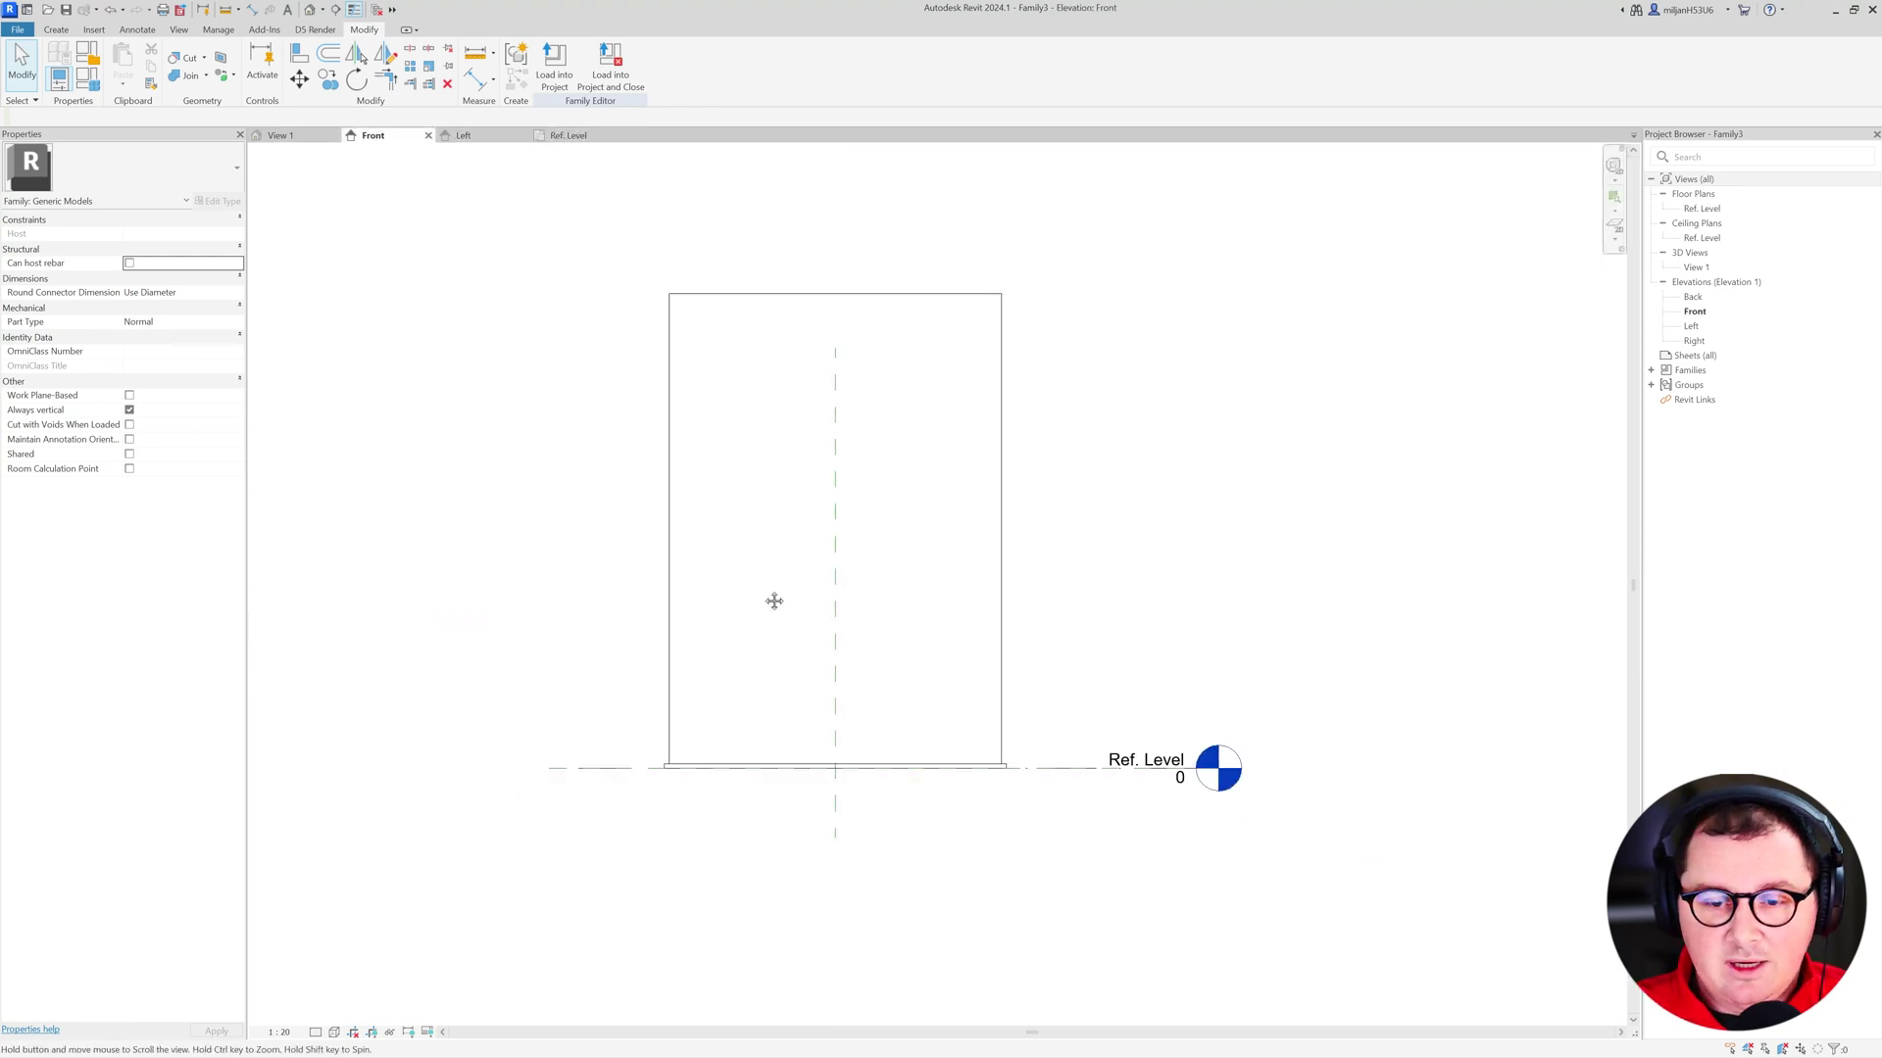
{"action": "key", "text": "r"}
{"action": "key", "text": "p"}
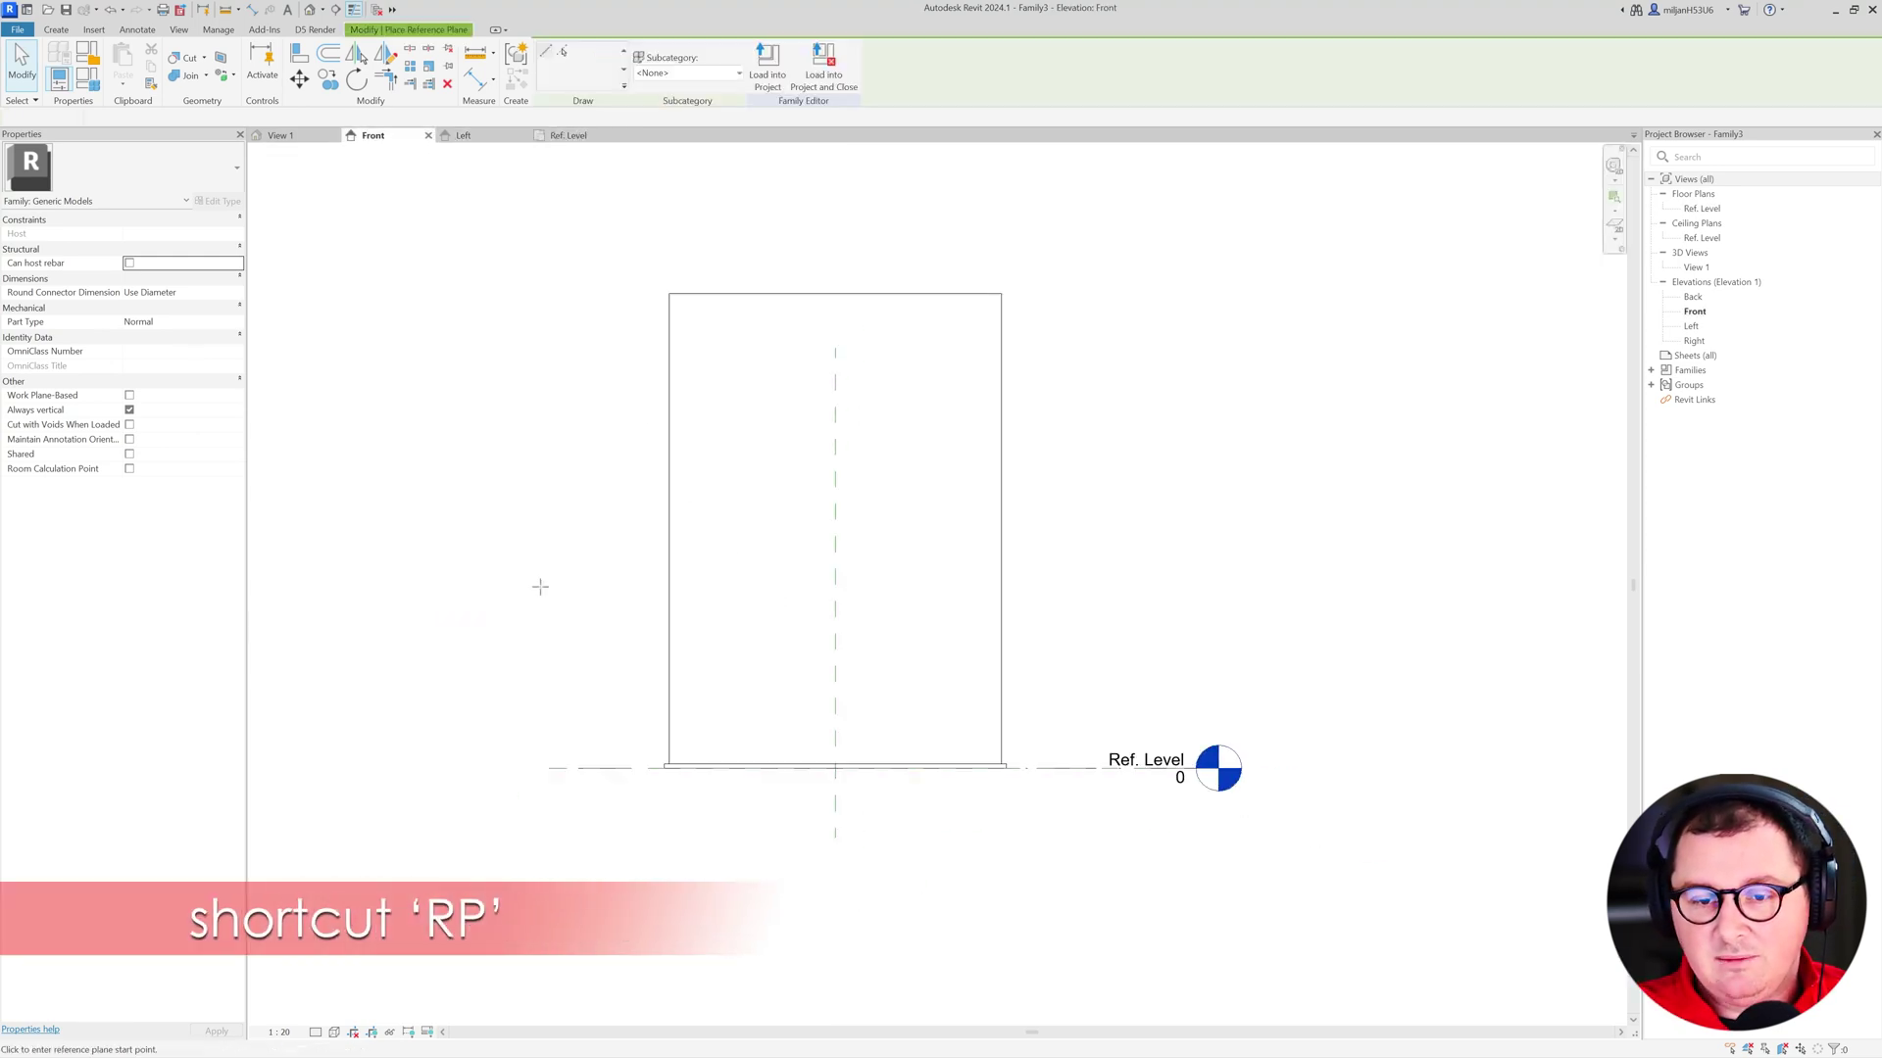
{"action": "left_click", "coordinate": [498, 585]}
{"action": "left_click", "coordinate": [1212, 584]}
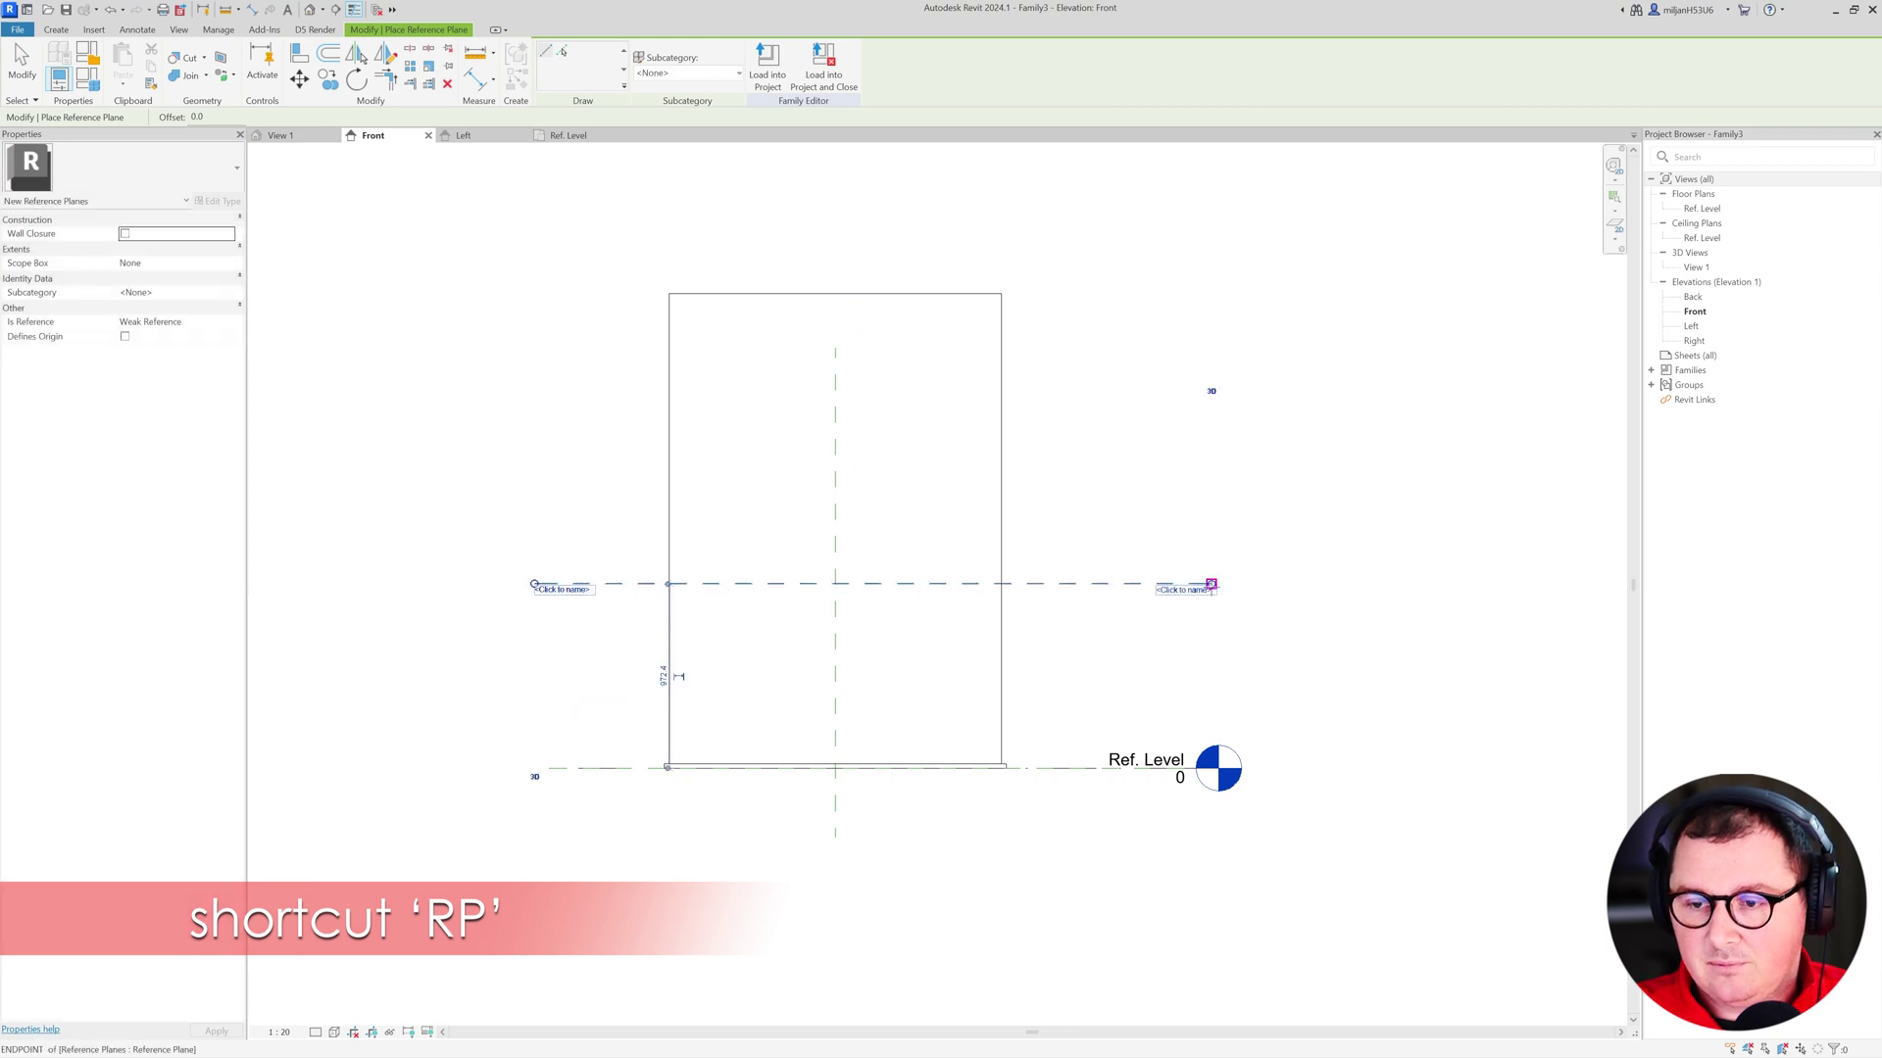
{"action": "left_click", "coordinate": [565, 592]}
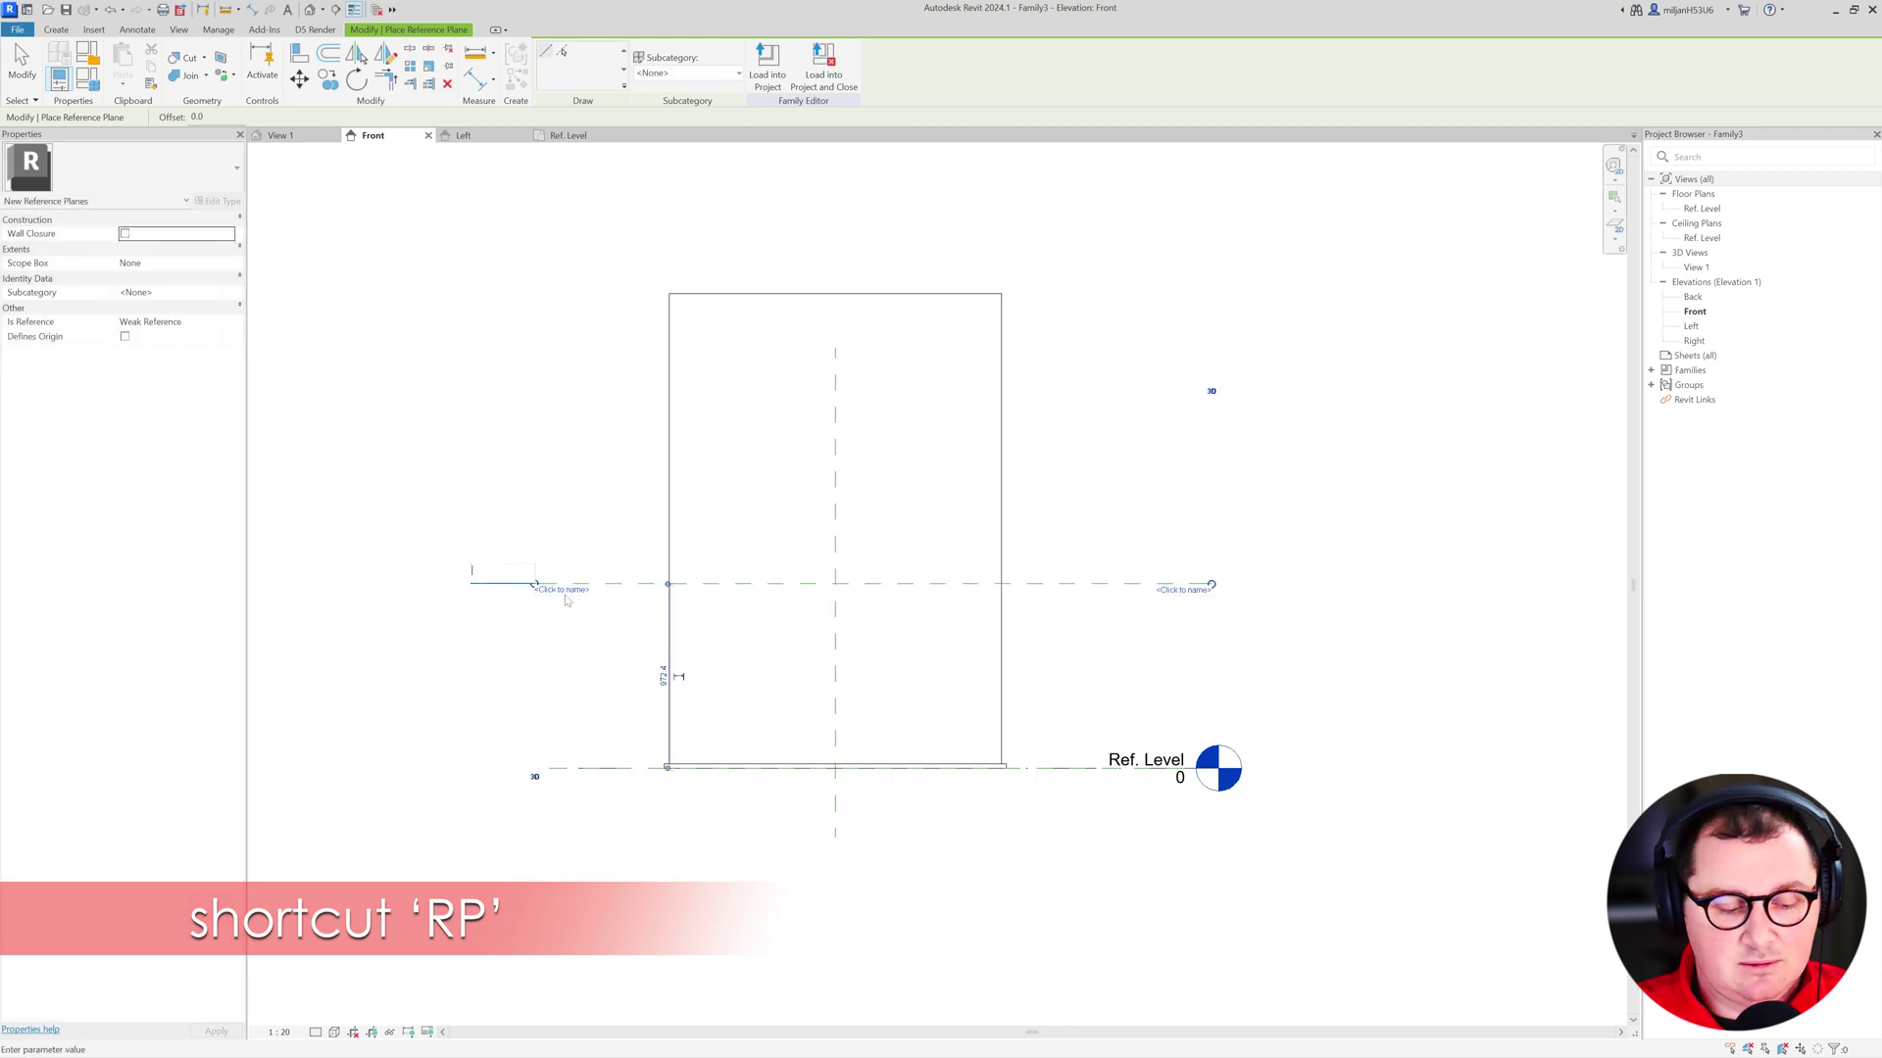
{"action": "type", "text": "A"}
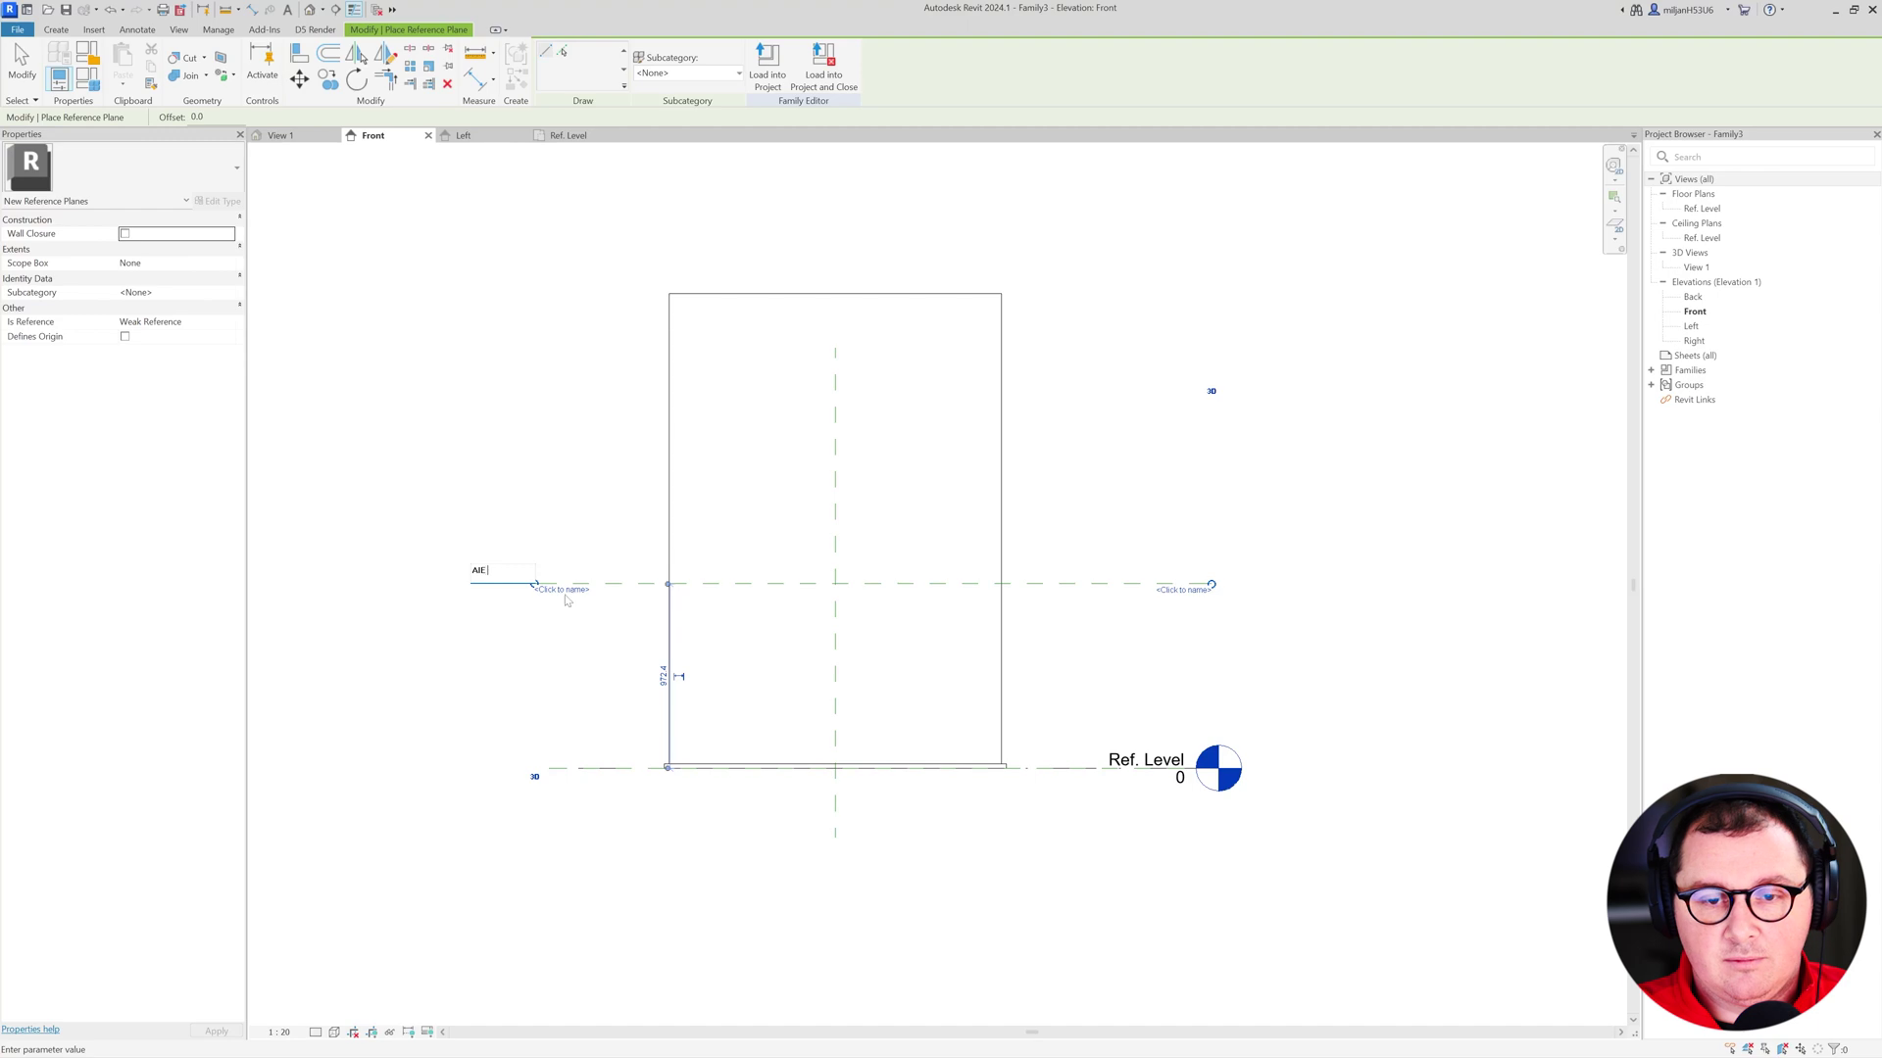
{"action": "type", "text": "IE"}
{"action": "type", "text": "01"}
{"action": "left_click", "coordinate": [22, 63]}
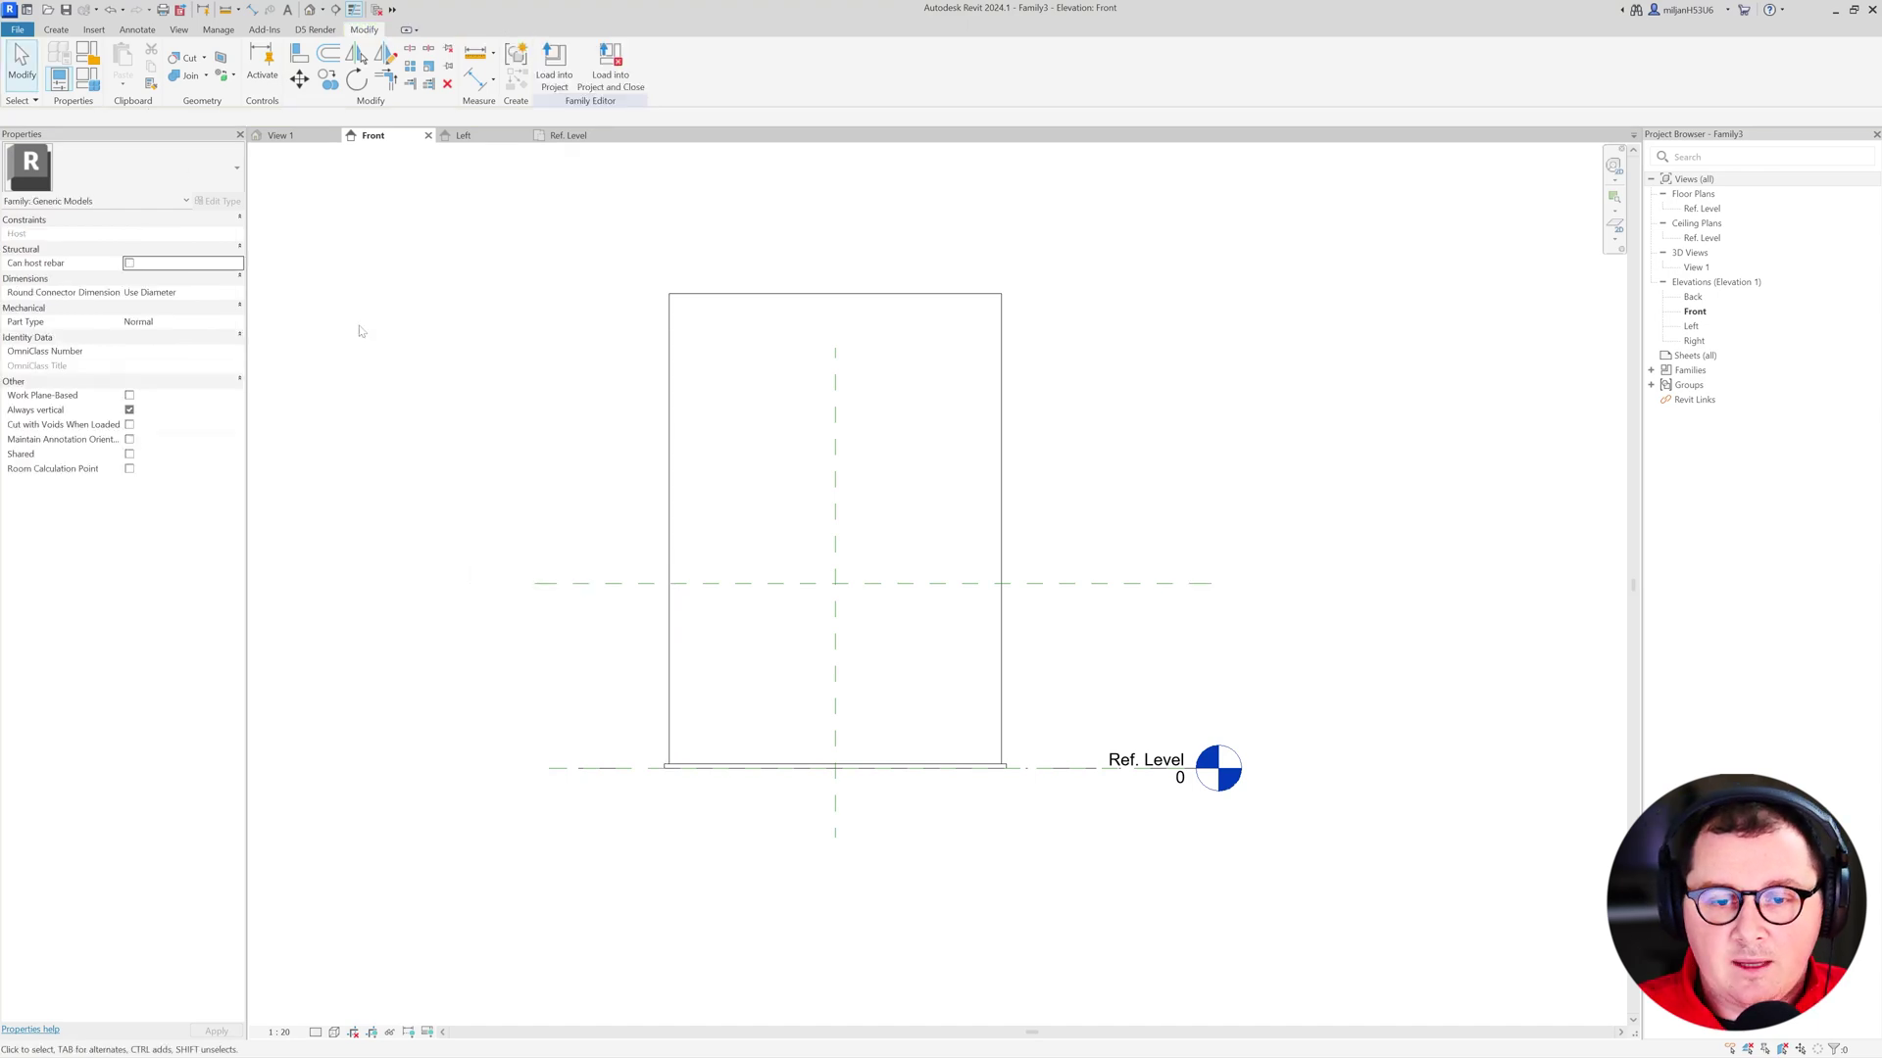
- Set the height of reference plane AIE 01 above Ref. Level to 1100 mm
{"action": "left_click", "coordinate": [581, 585]}
{"action": "scroll", "coordinate": [656, 647], "scroll_direction": "up", "scroll_amount": 3}
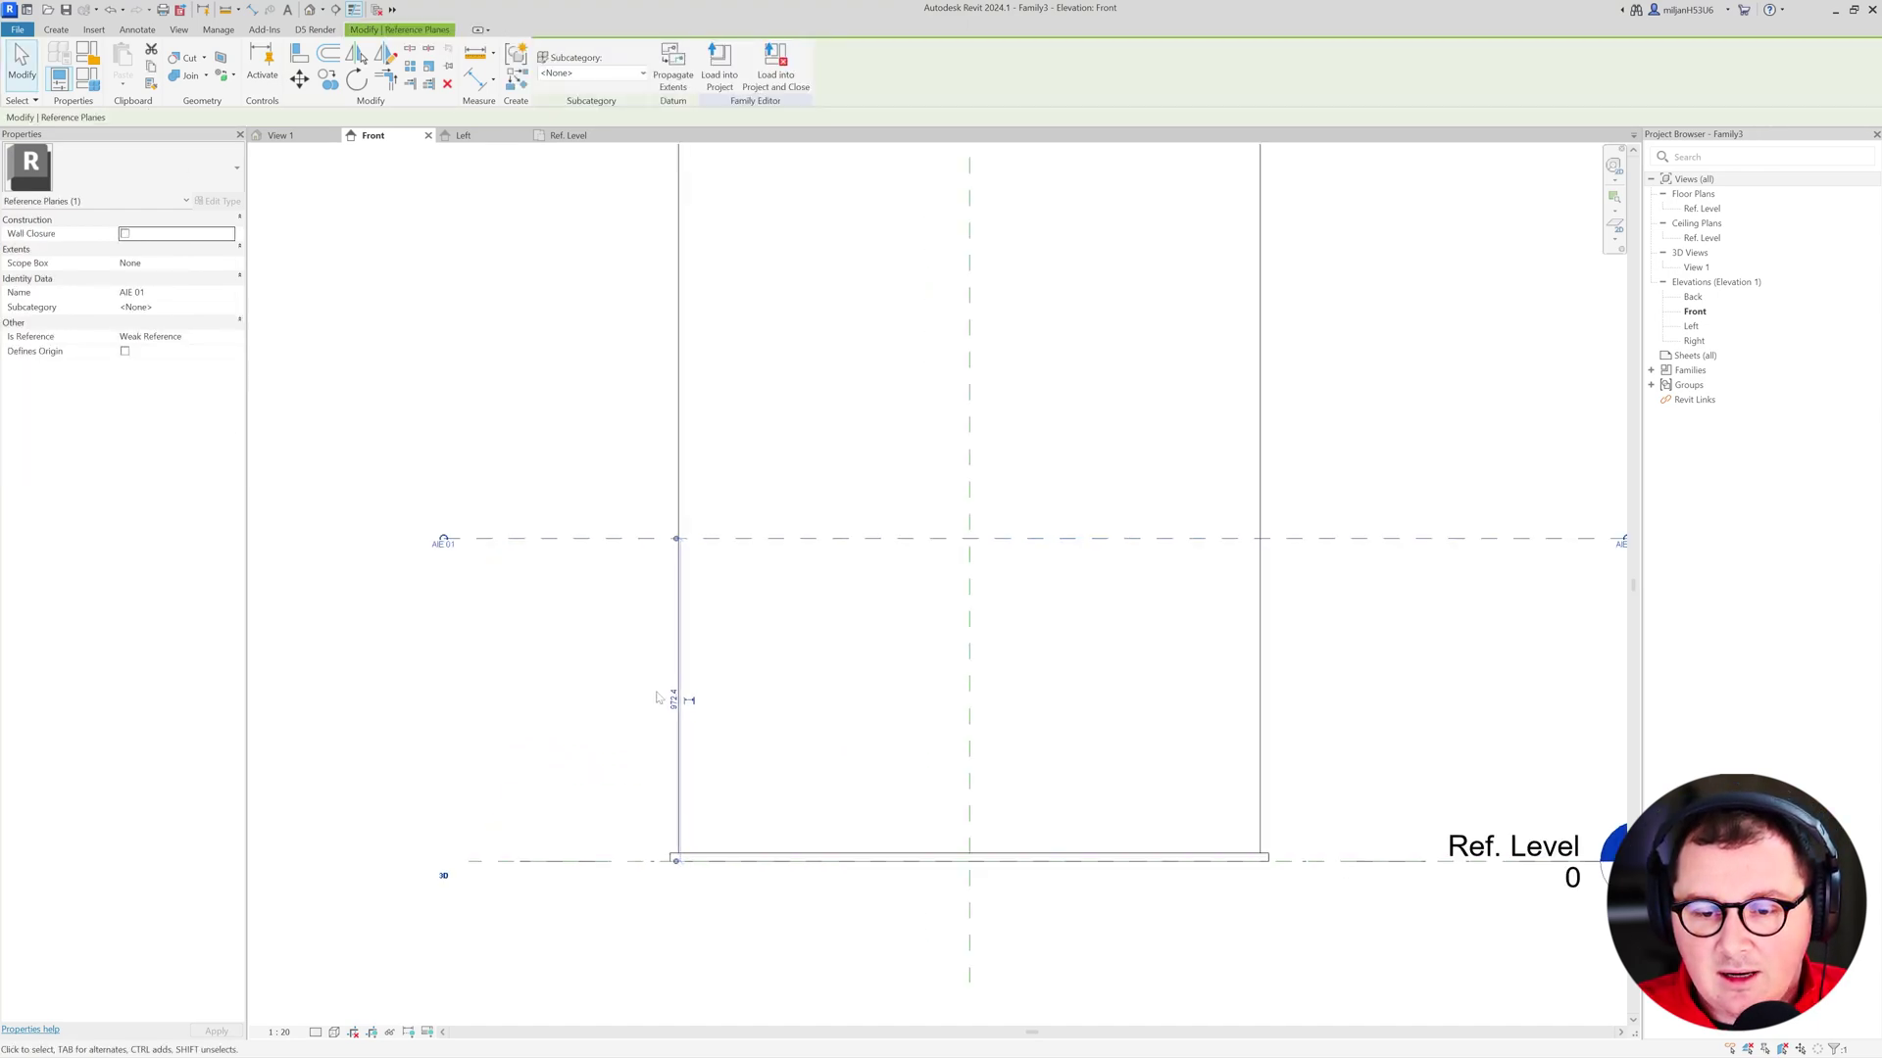
{"action": "left_click", "coordinate": [676, 702]}
{"action": "type", "text": "1100"}
{"action": "key", "text": "Return"}
{"action": "key", "text": "Escape"}
{"action": "scroll", "coordinate": [521, 714], "scroll_direction": "down", "scroll_amount": 3}
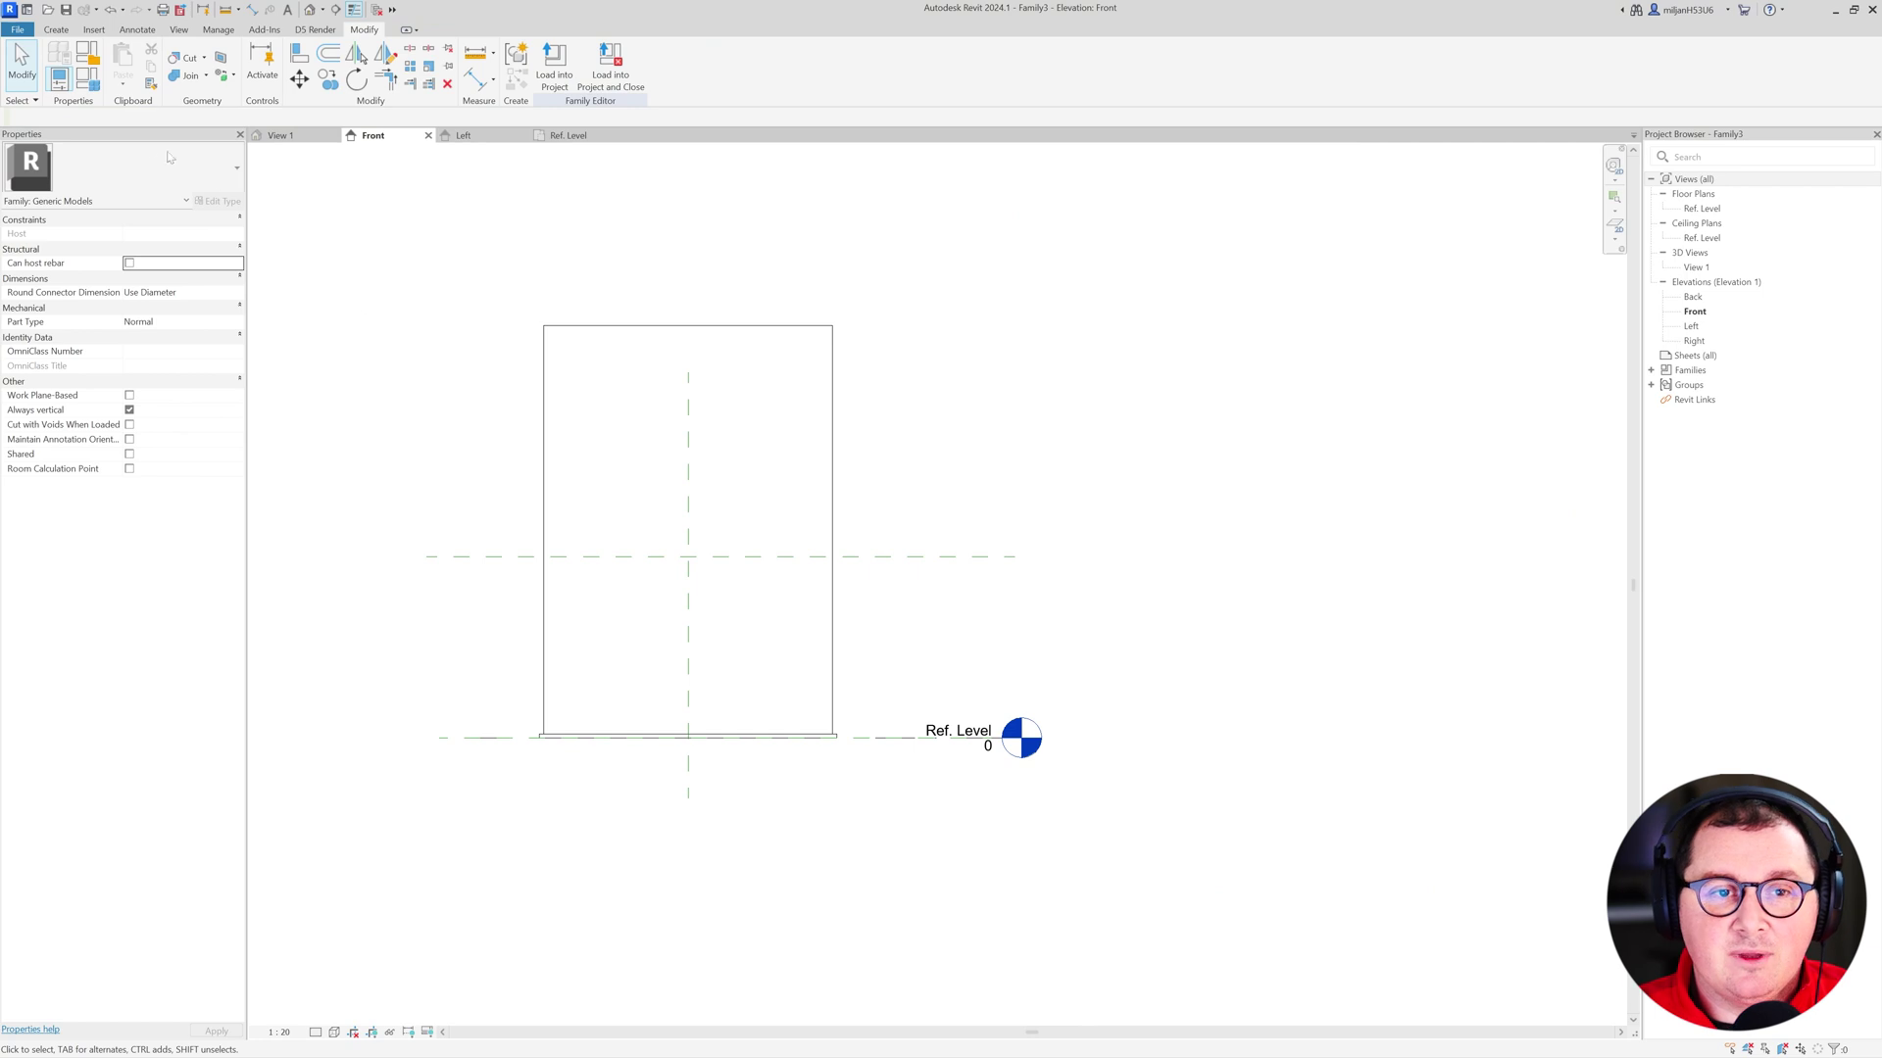
- Start a Sweep with a sketched path in the Ref. Level plan and set its work plane to Reference Plane : AIE 01
{"action": "left_click", "coordinate": [56, 29]}
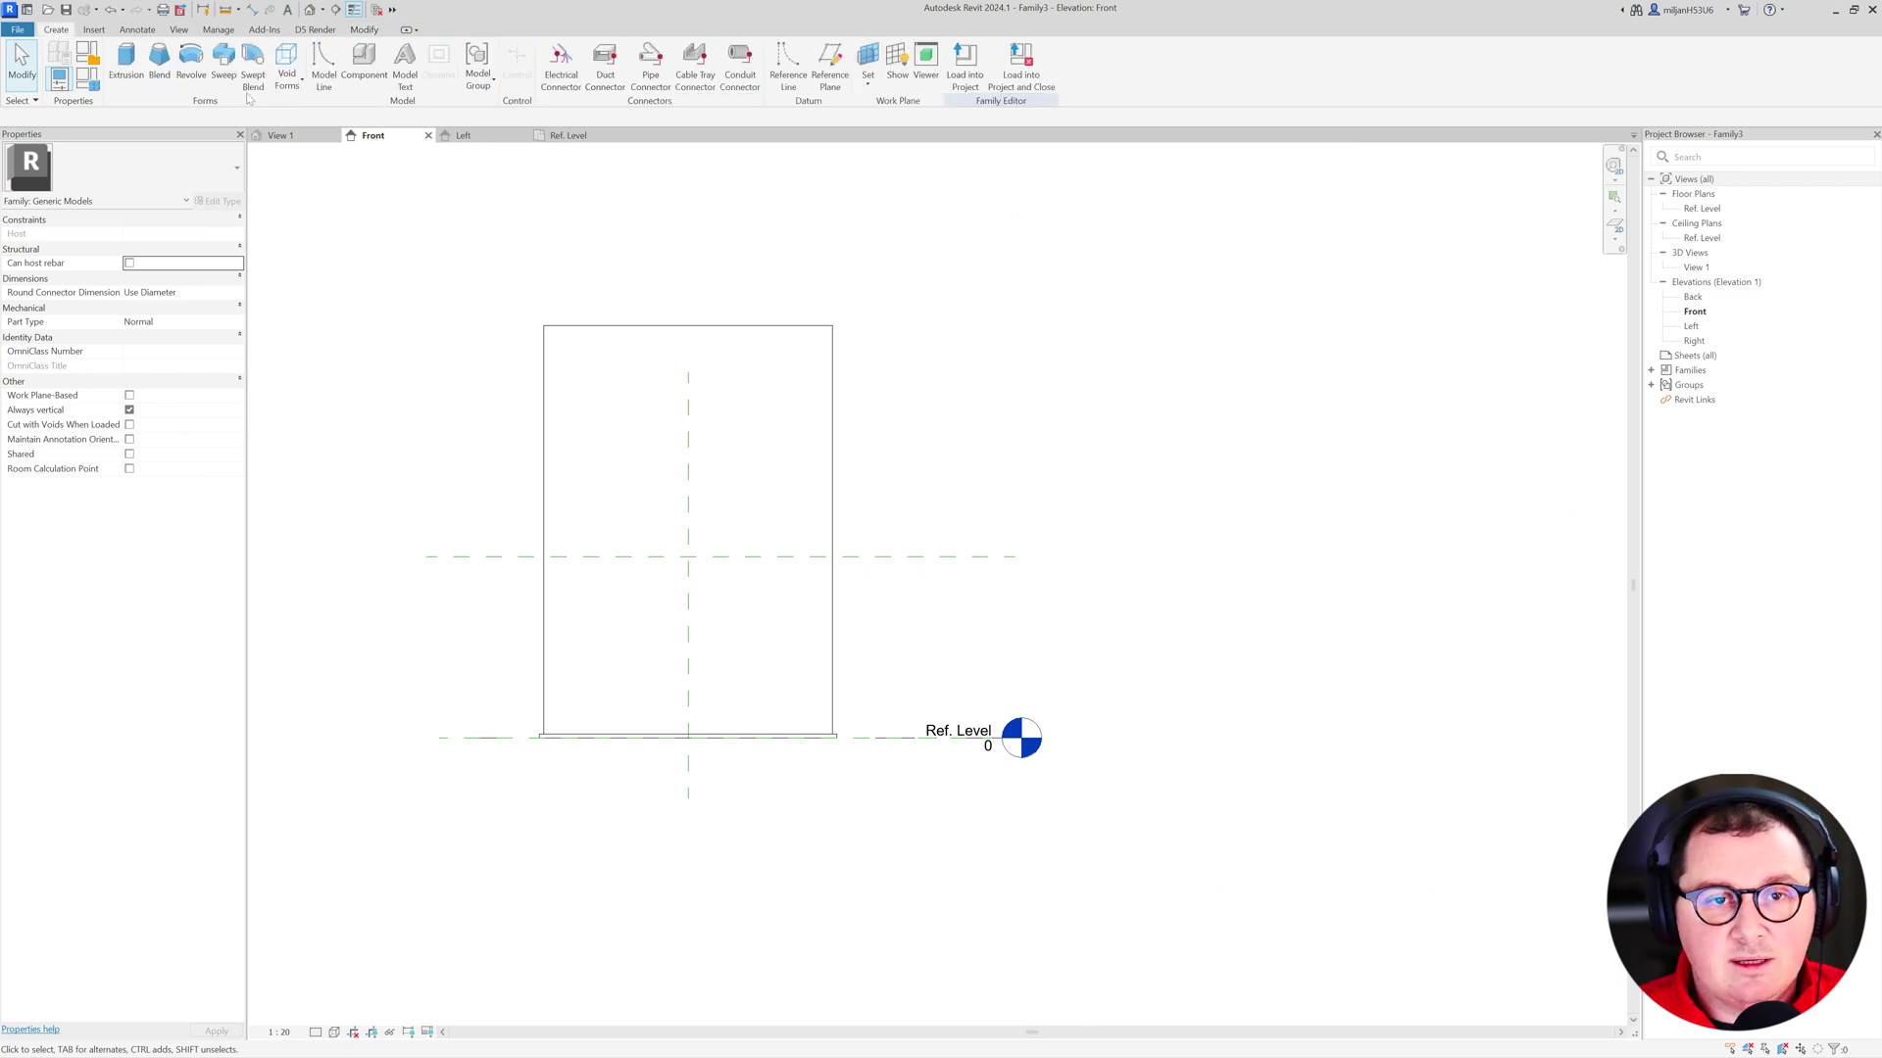
{"action": "left_click", "coordinate": [223, 61]}
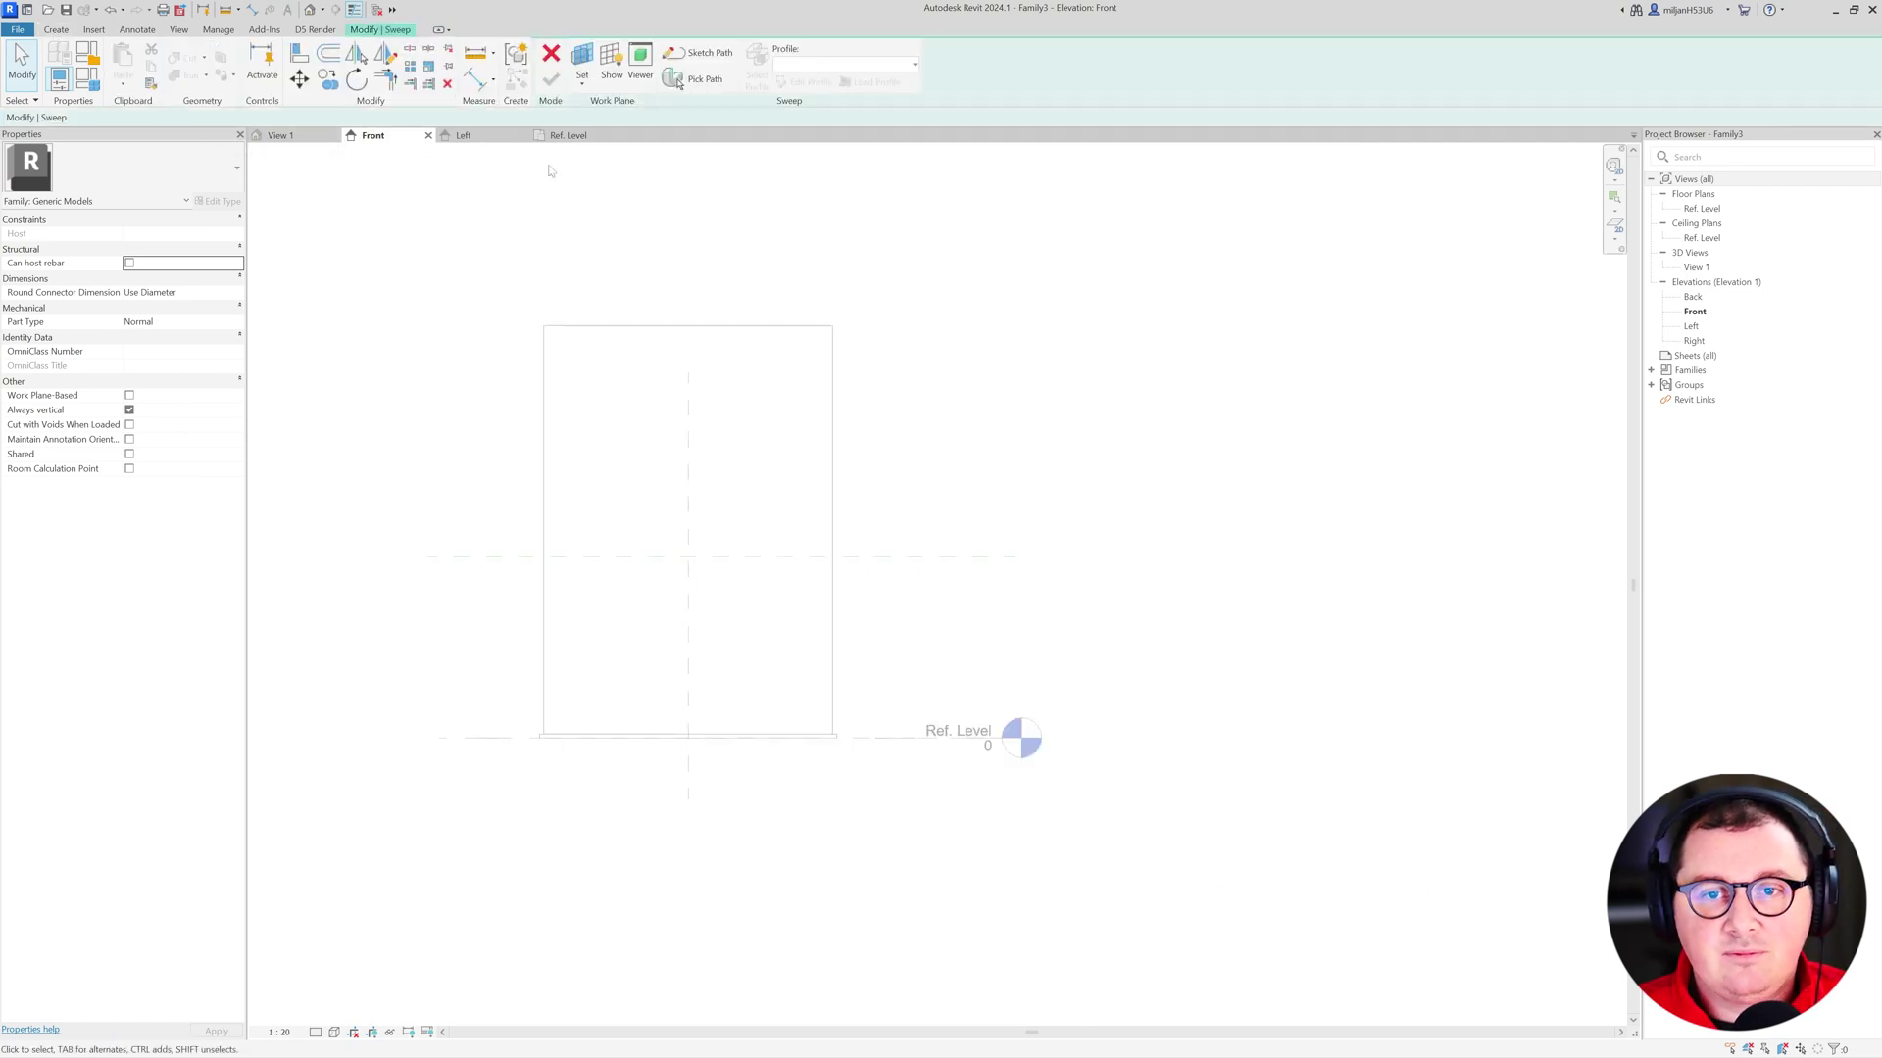
{"action": "left_click", "coordinate": [698, 53]}
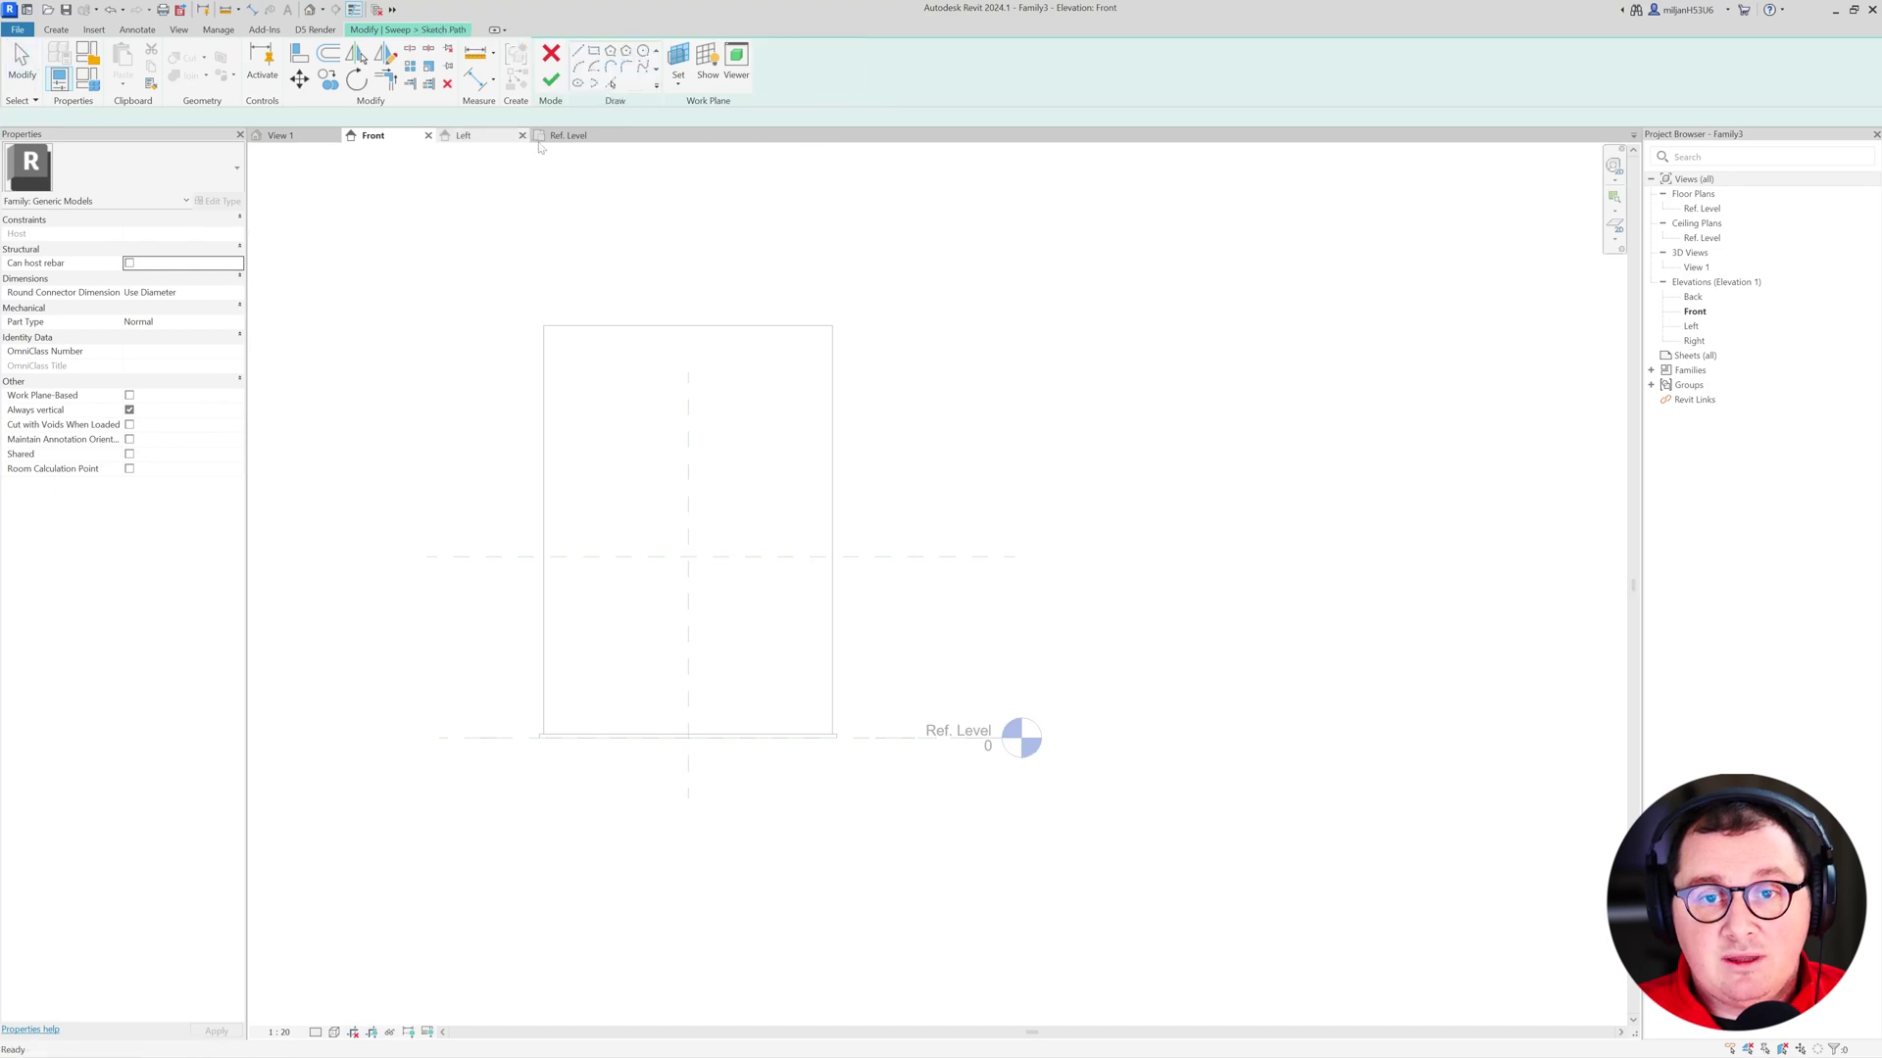
{"action": "left_click", "coordinate": [566, 137]}
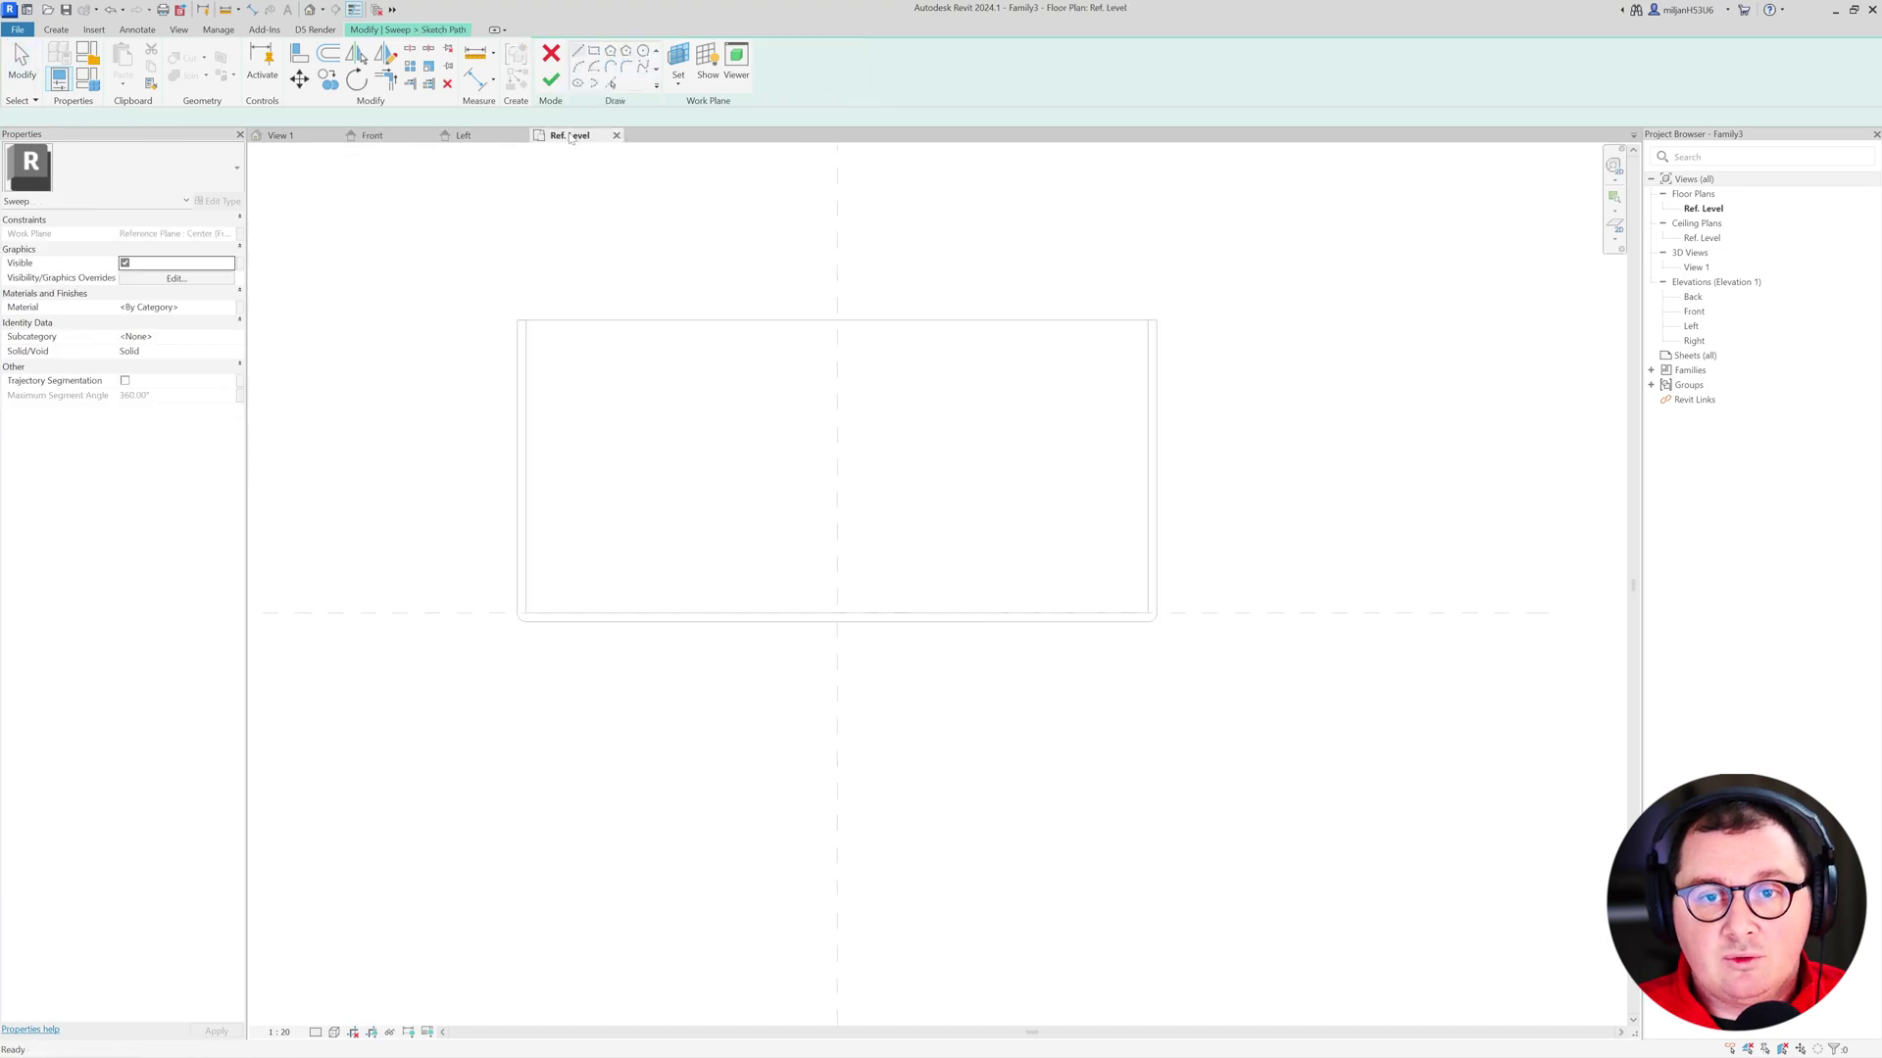
{"action": "left_click", "coordinate": [684, 86]}
{"action": "left_click", "coordinate": [718, 325]}
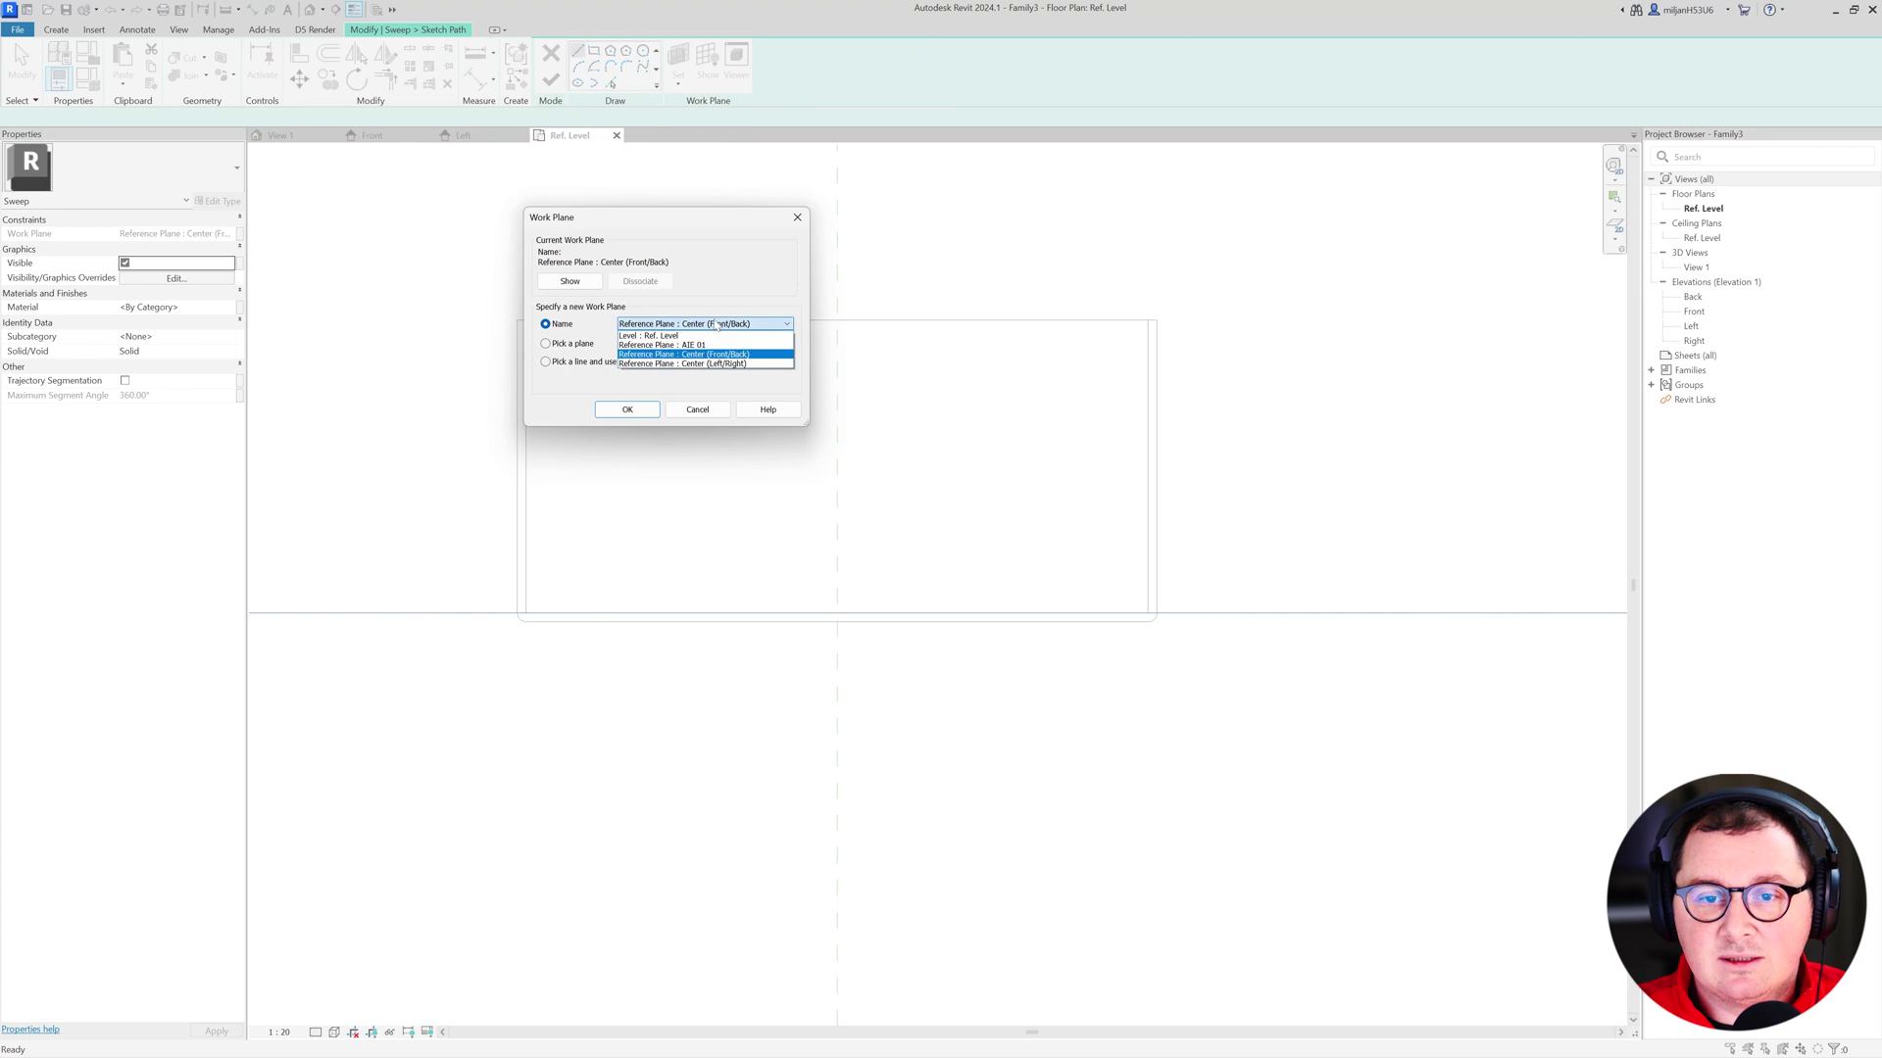
{"action": "left_click", "coordinate": [689, 346]}
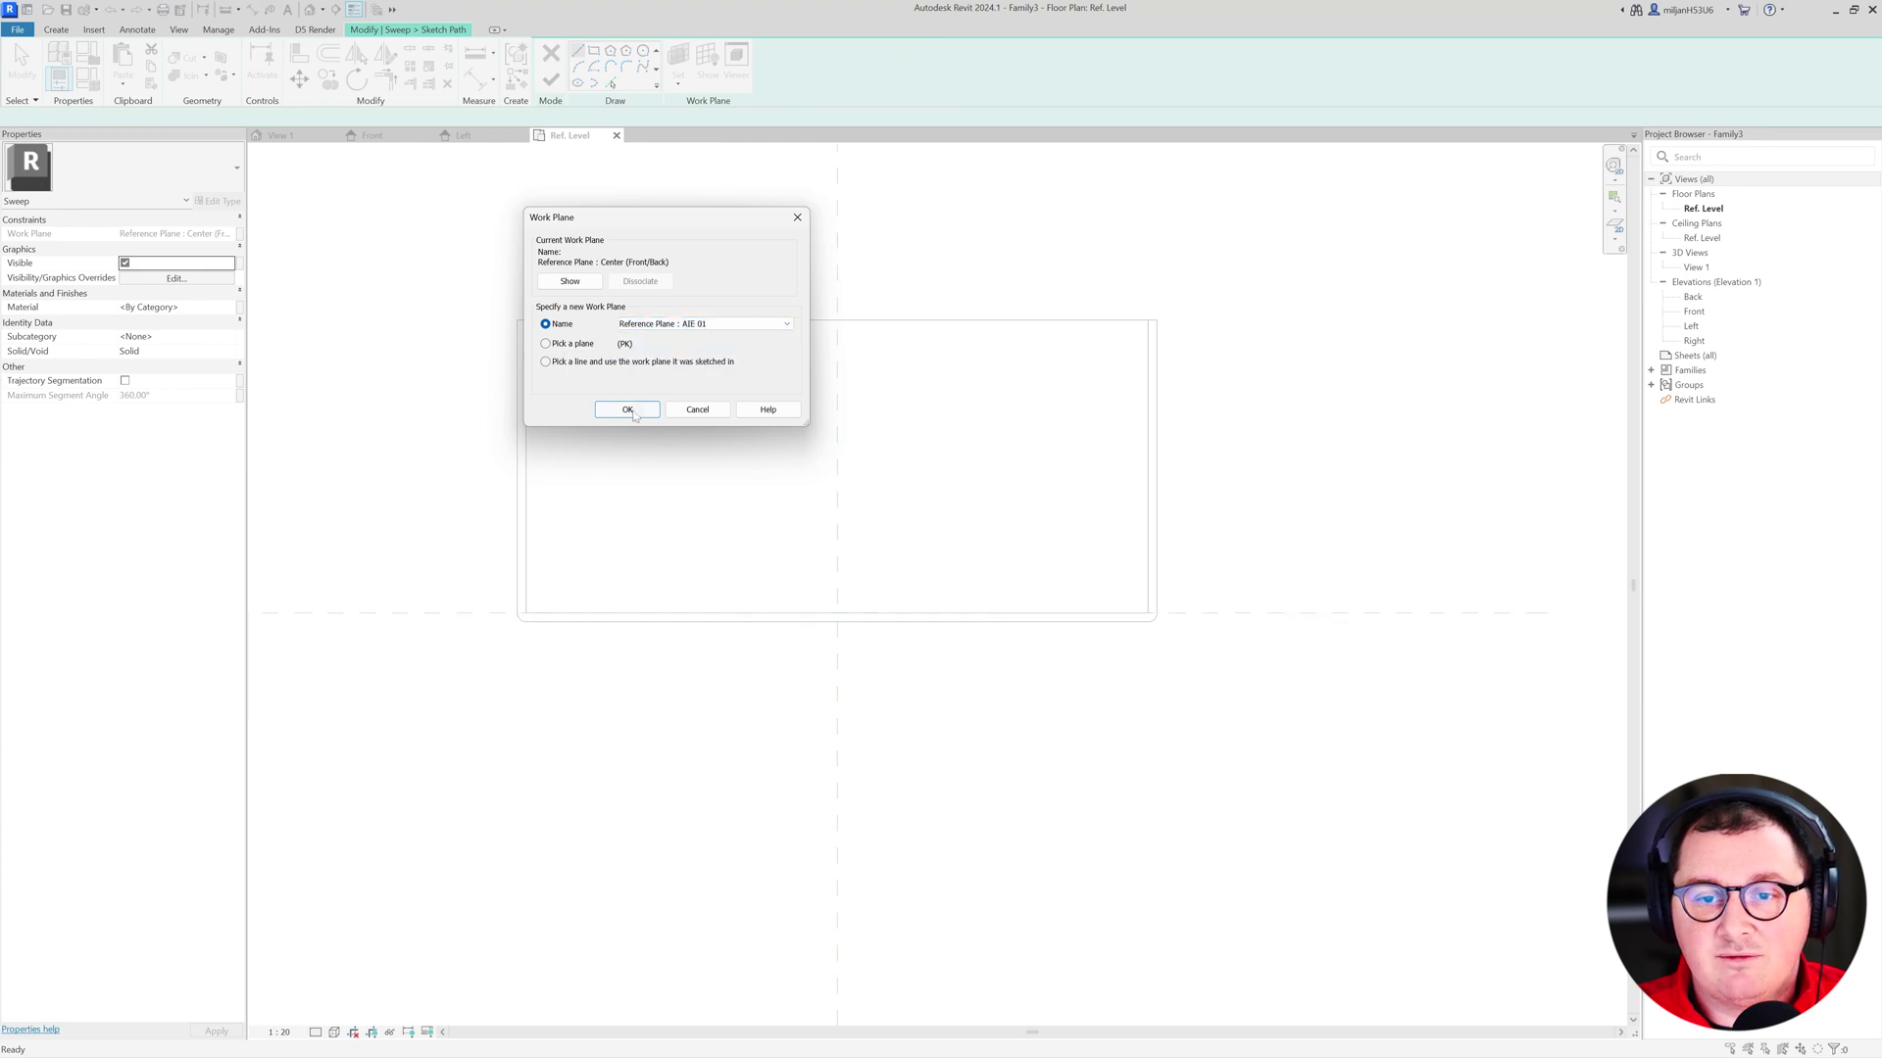
{"action": "left_click", "coordinate": [631, 410]}
- Pick the chimney block's left, front and right edges as the sweep path and finish the path in the Front elevation
{"action": "left_click", "coordinate": [611, 83]}
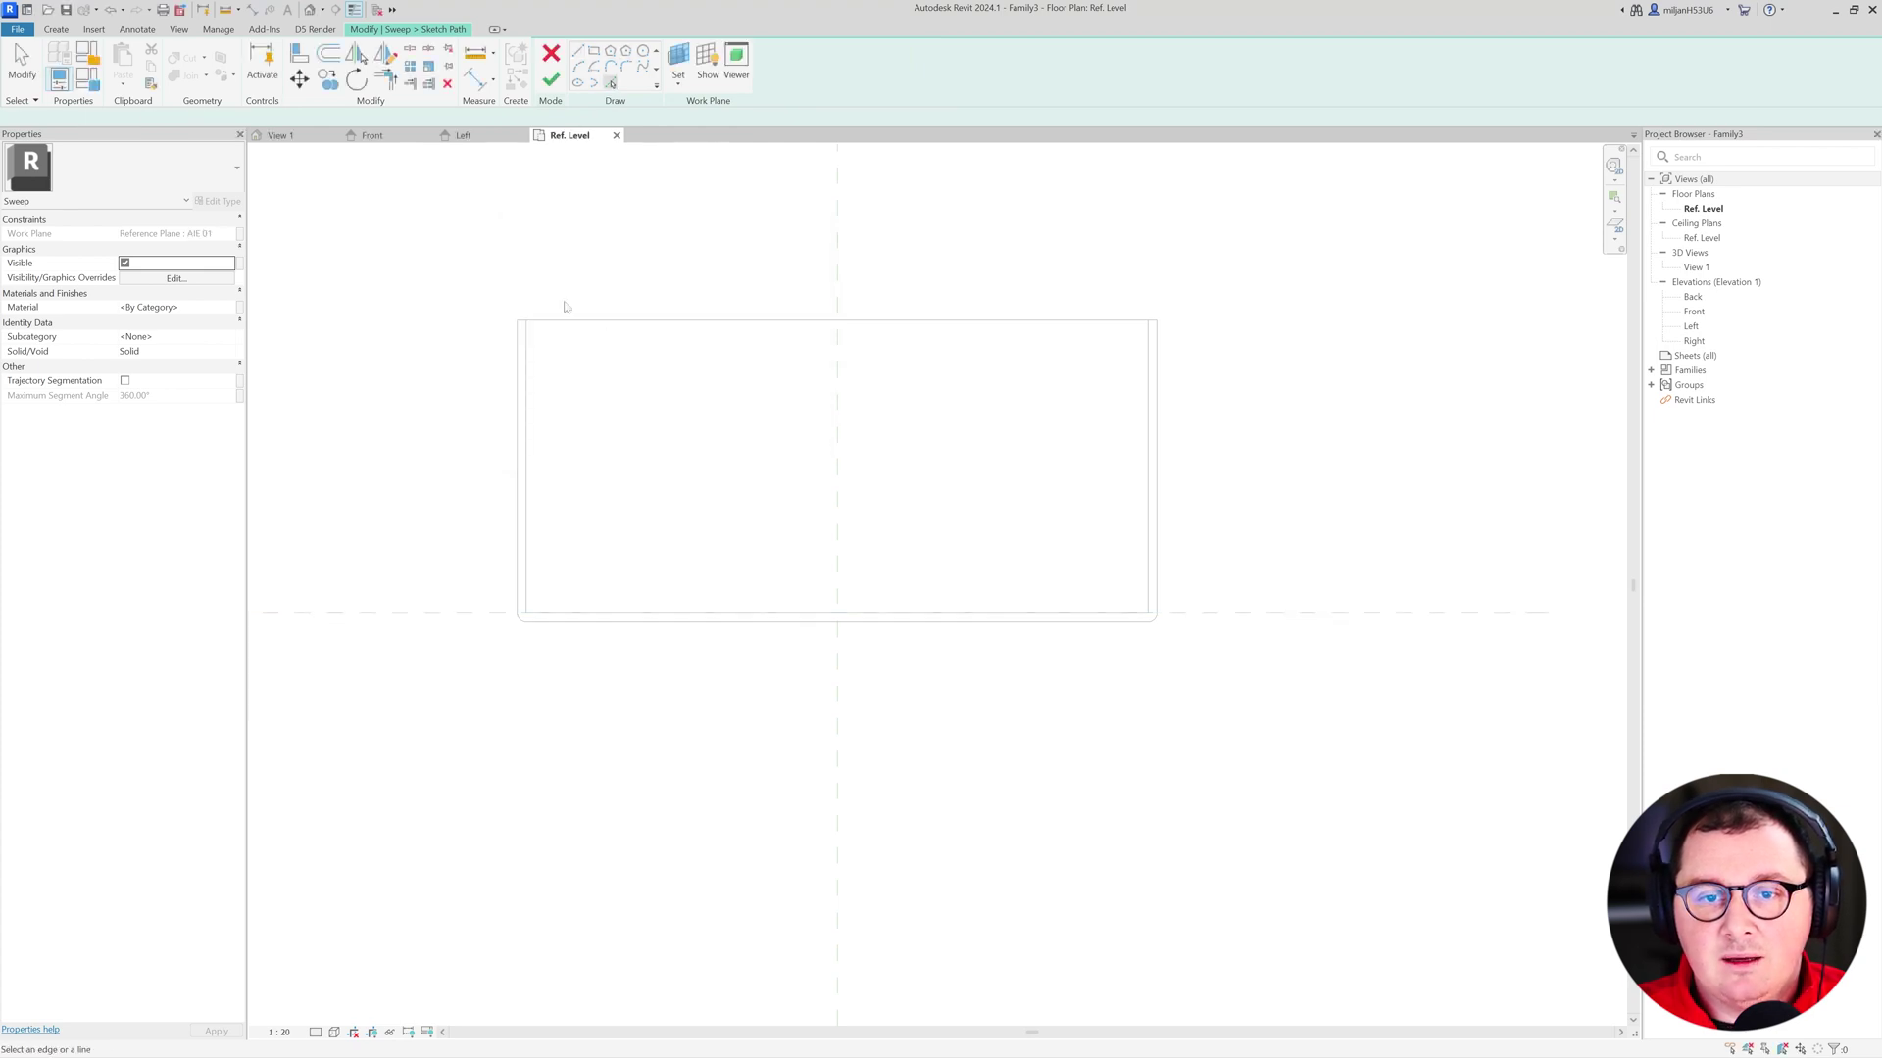
{"action": "left_click", "coordinate": [528, 426]}
{"action": "left_click", "coordinate": [608, 615]}
{"action": "left_click", "coordinate": [1147, 588]}
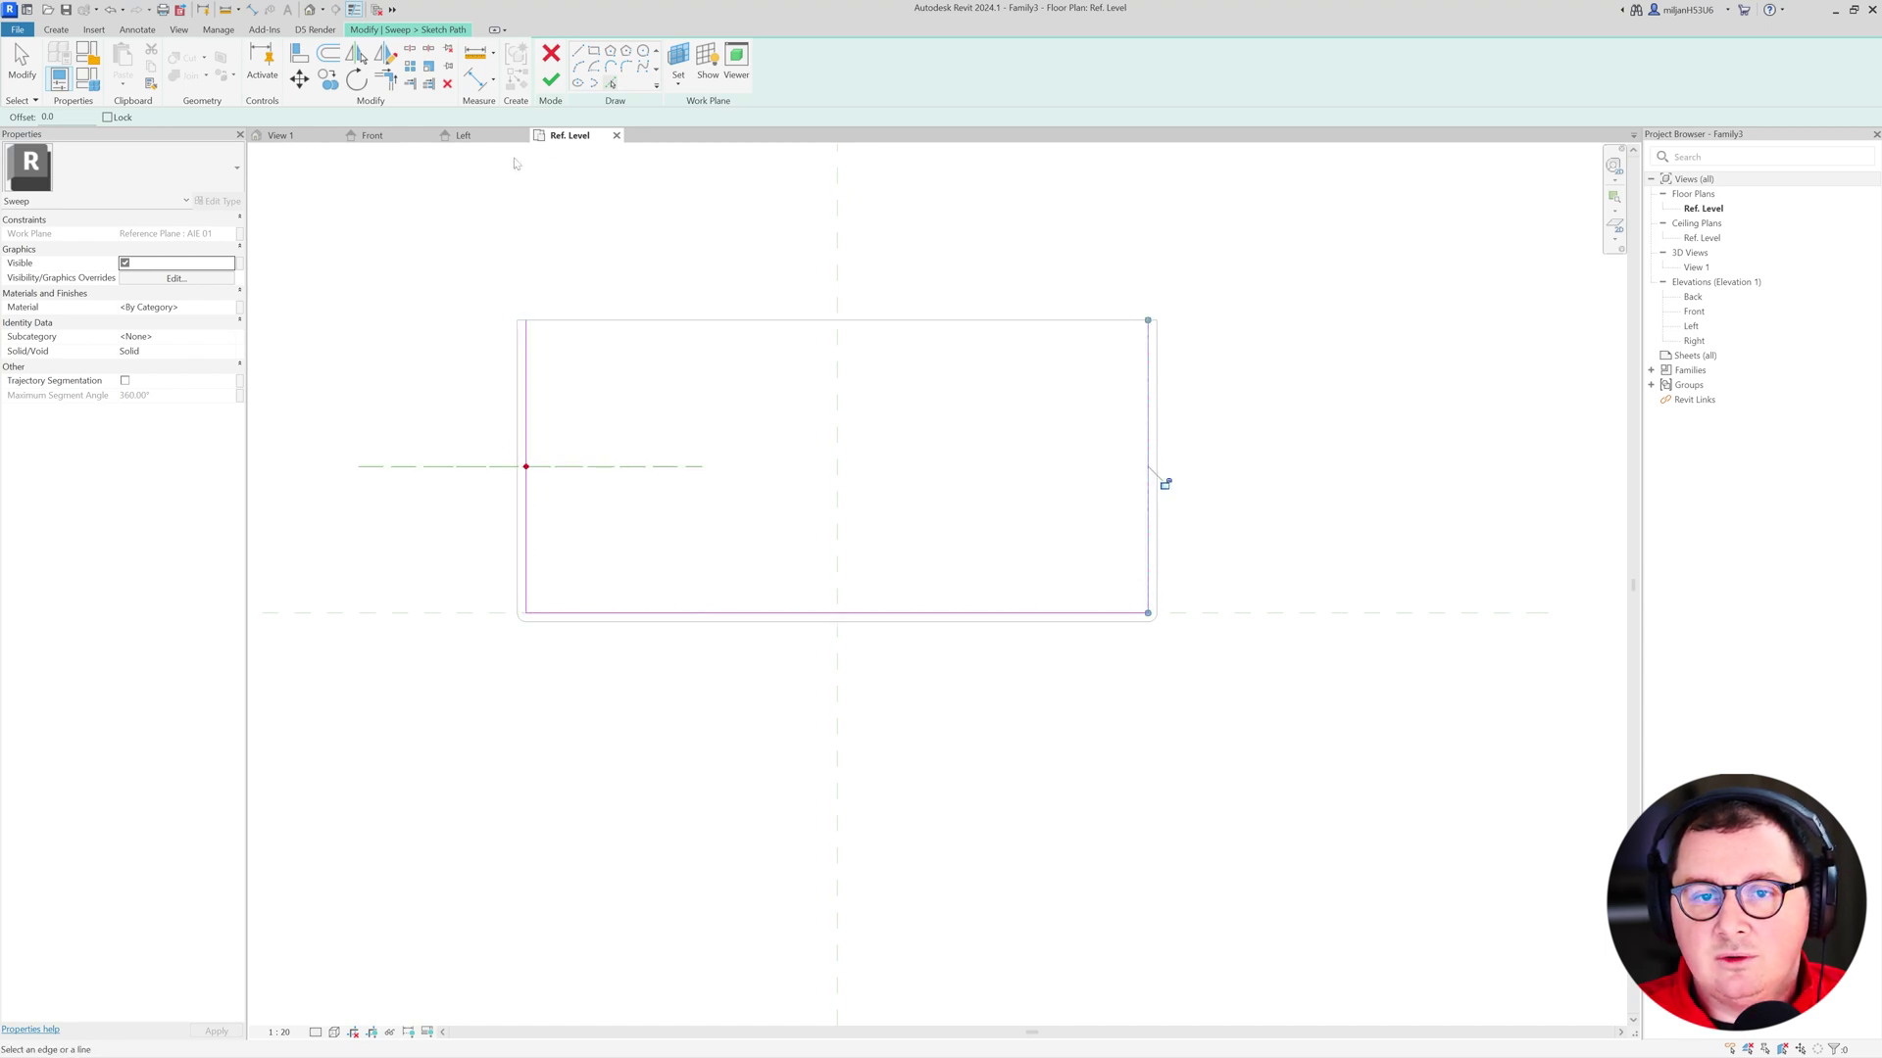
{"action": "left_click", "coordinate": [392, 138]}
{"action": "left_click", "coordinate": [550, 79]}
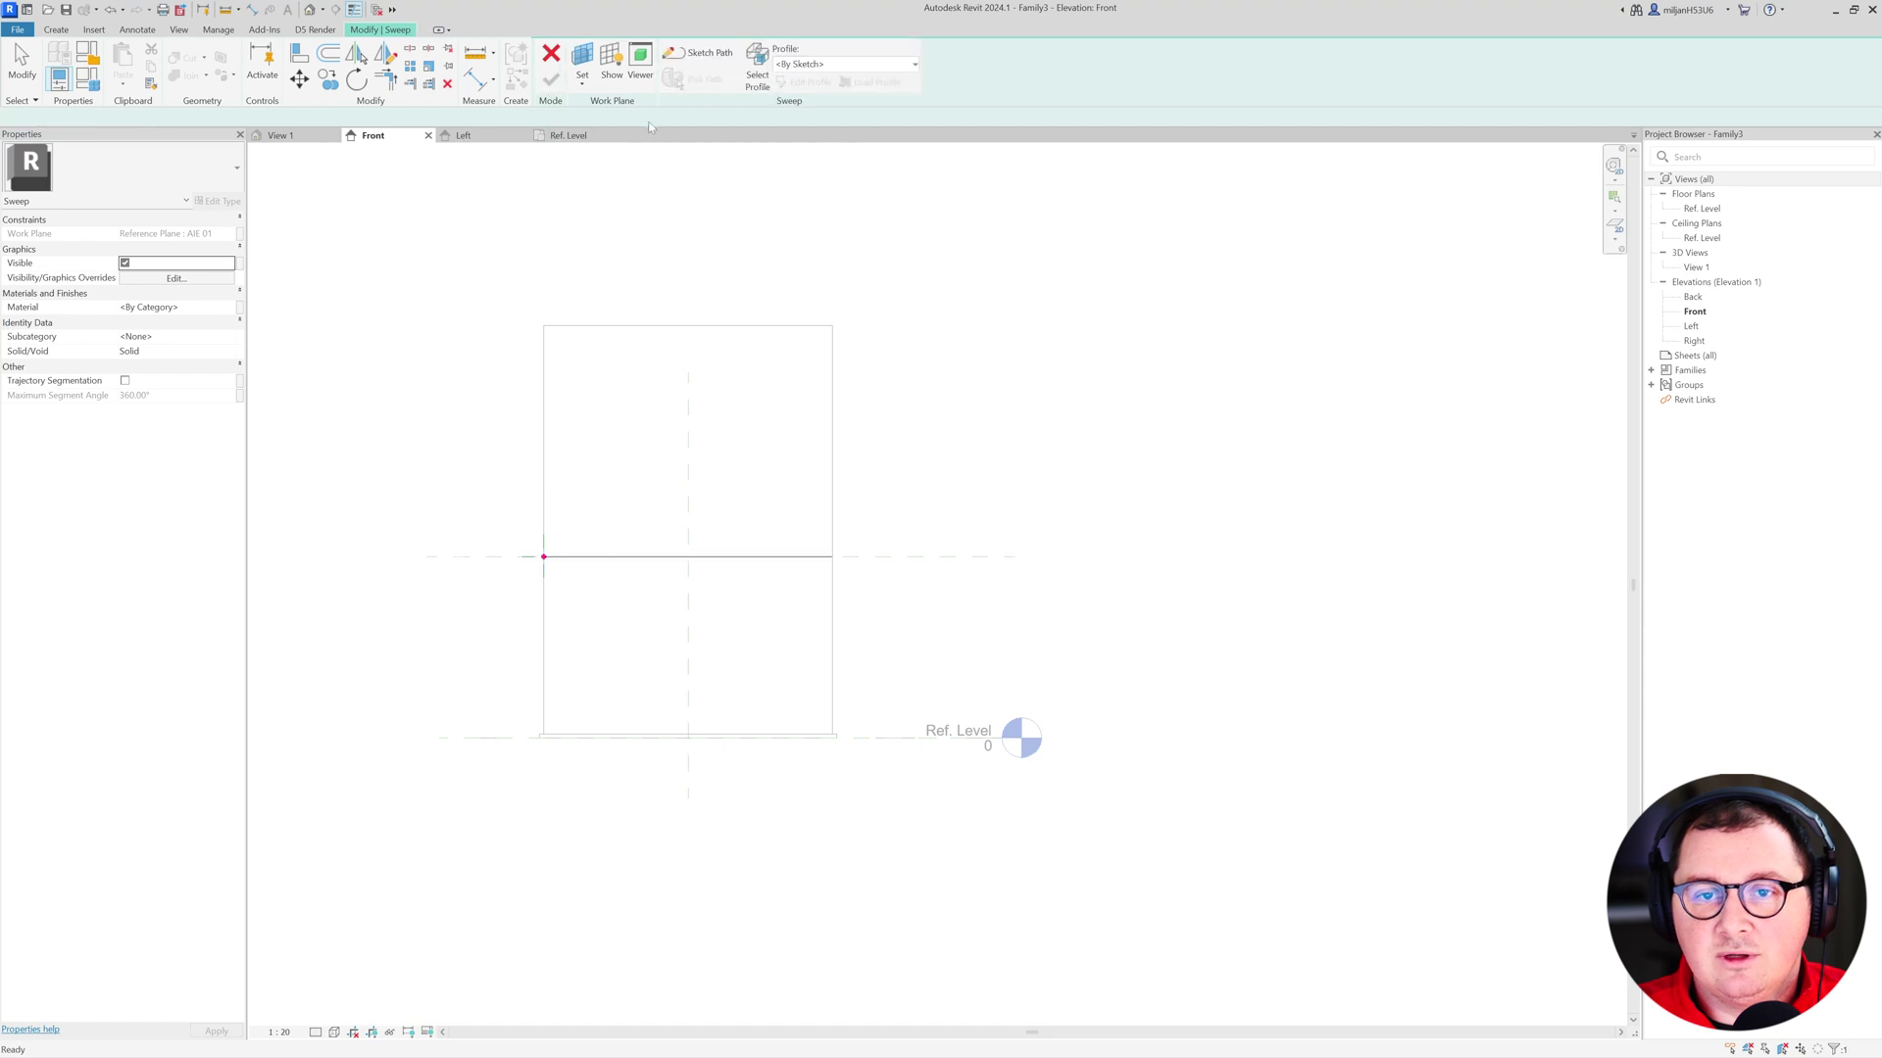
- Edit the sweep profile and draw its outline from the path point: 125 mm outward, down, and back to the block's face
{"action": "left_click", "coordinate": [806, 82]}
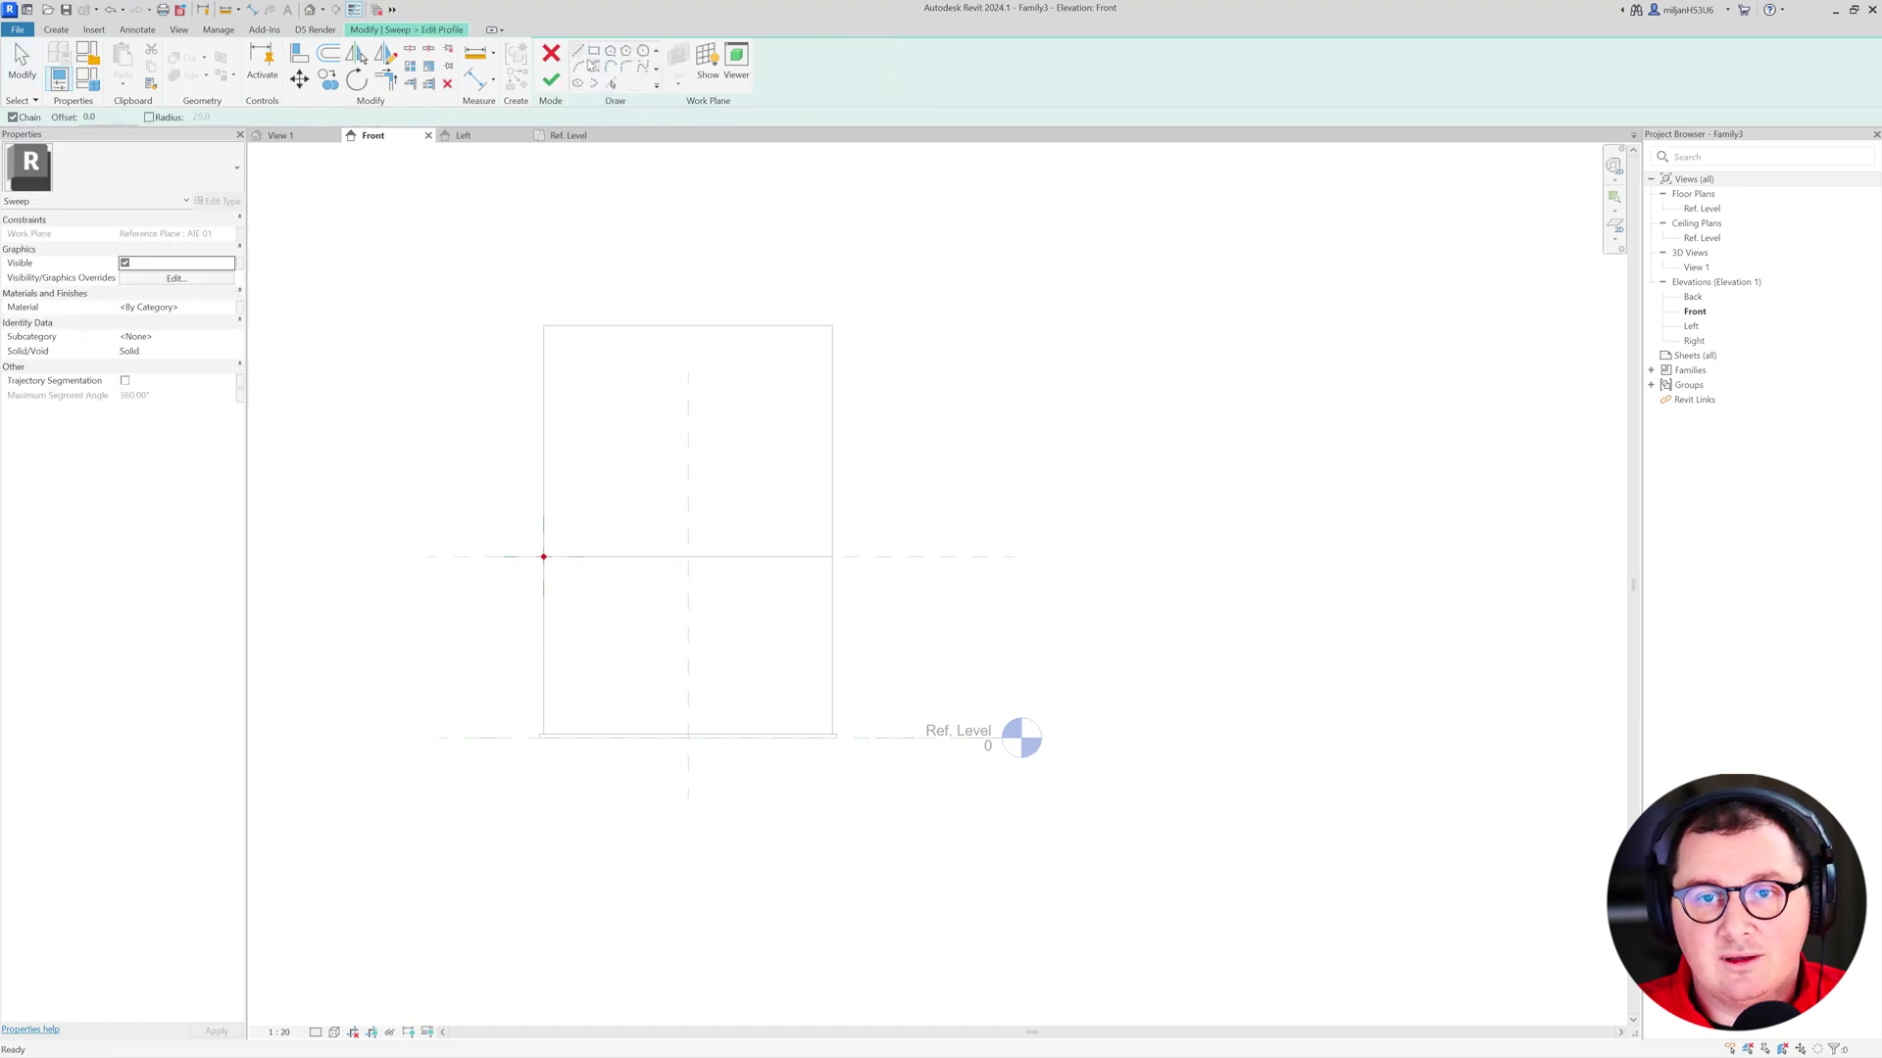
{"action": "scroll", "coordinate": [513, 647], "scroll_direction": "up", "scroll_amount": 5}
{"action": "left_click", "coordinate": [632, 444]}
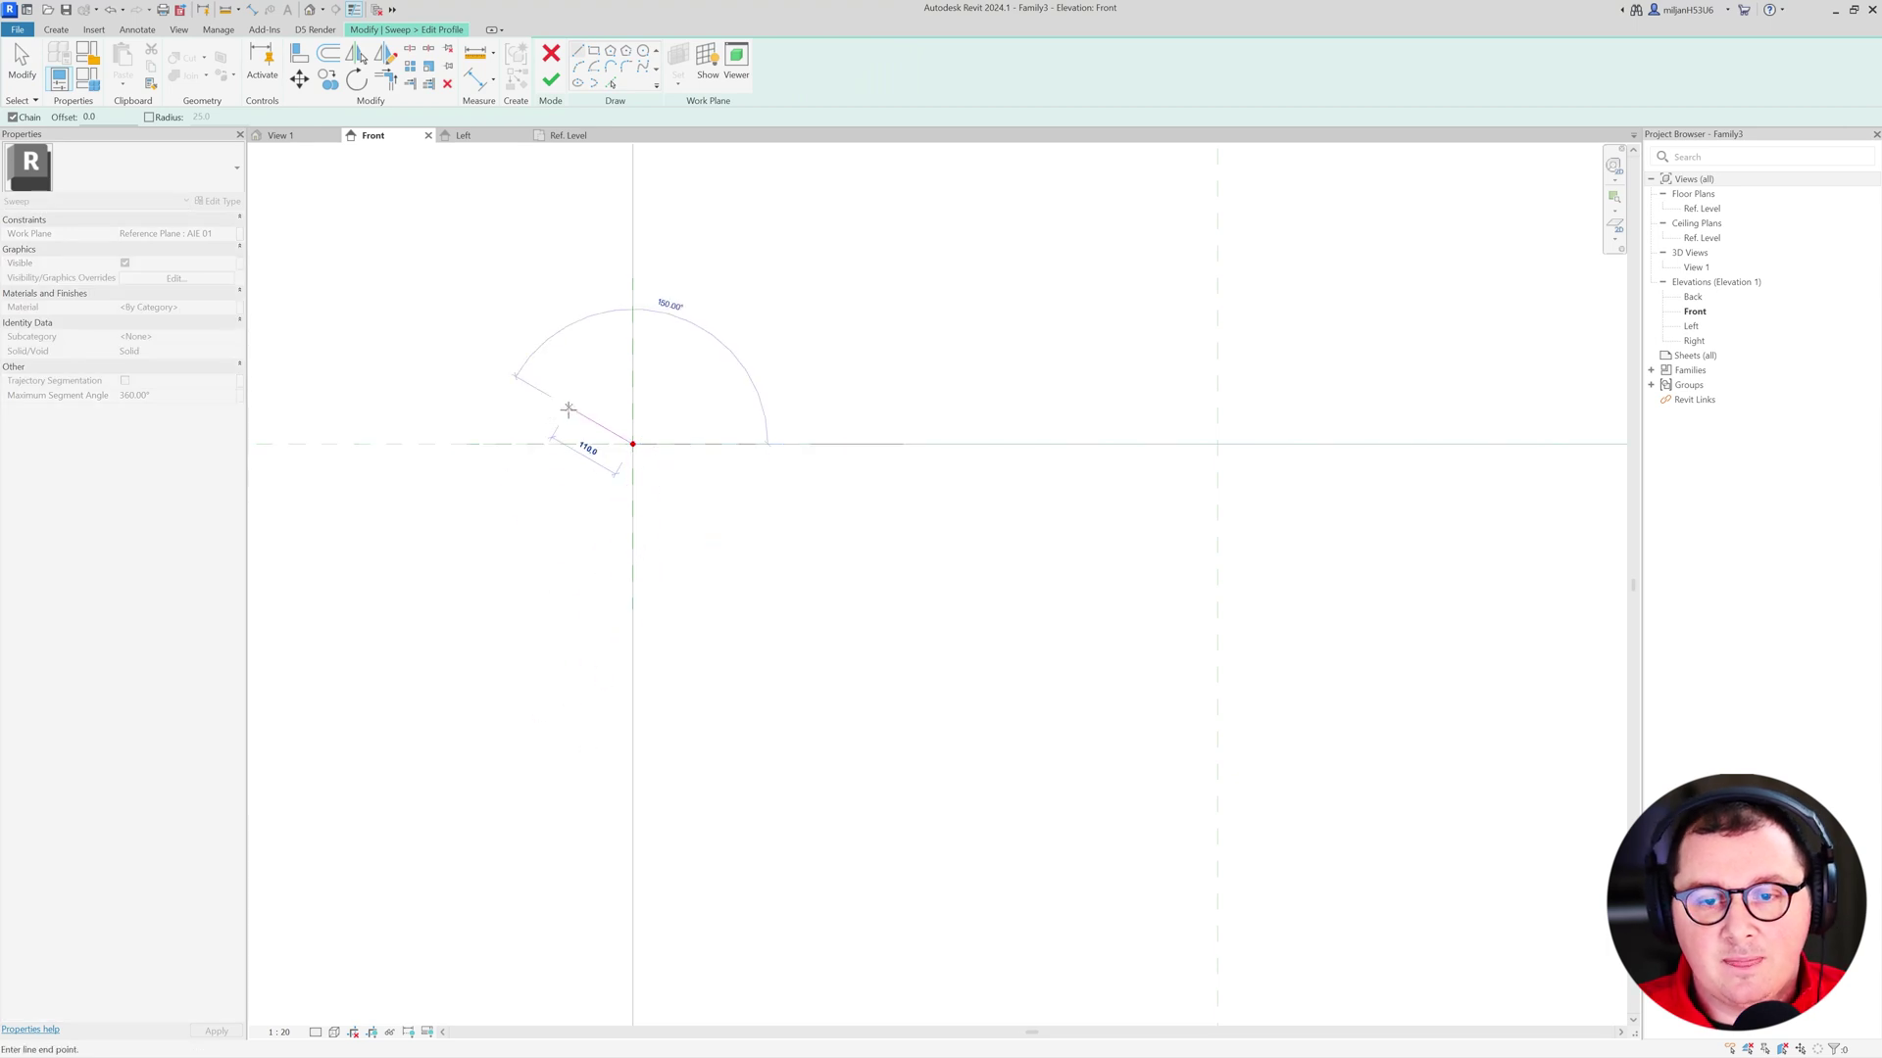
{"action": "type", "text": "12"}
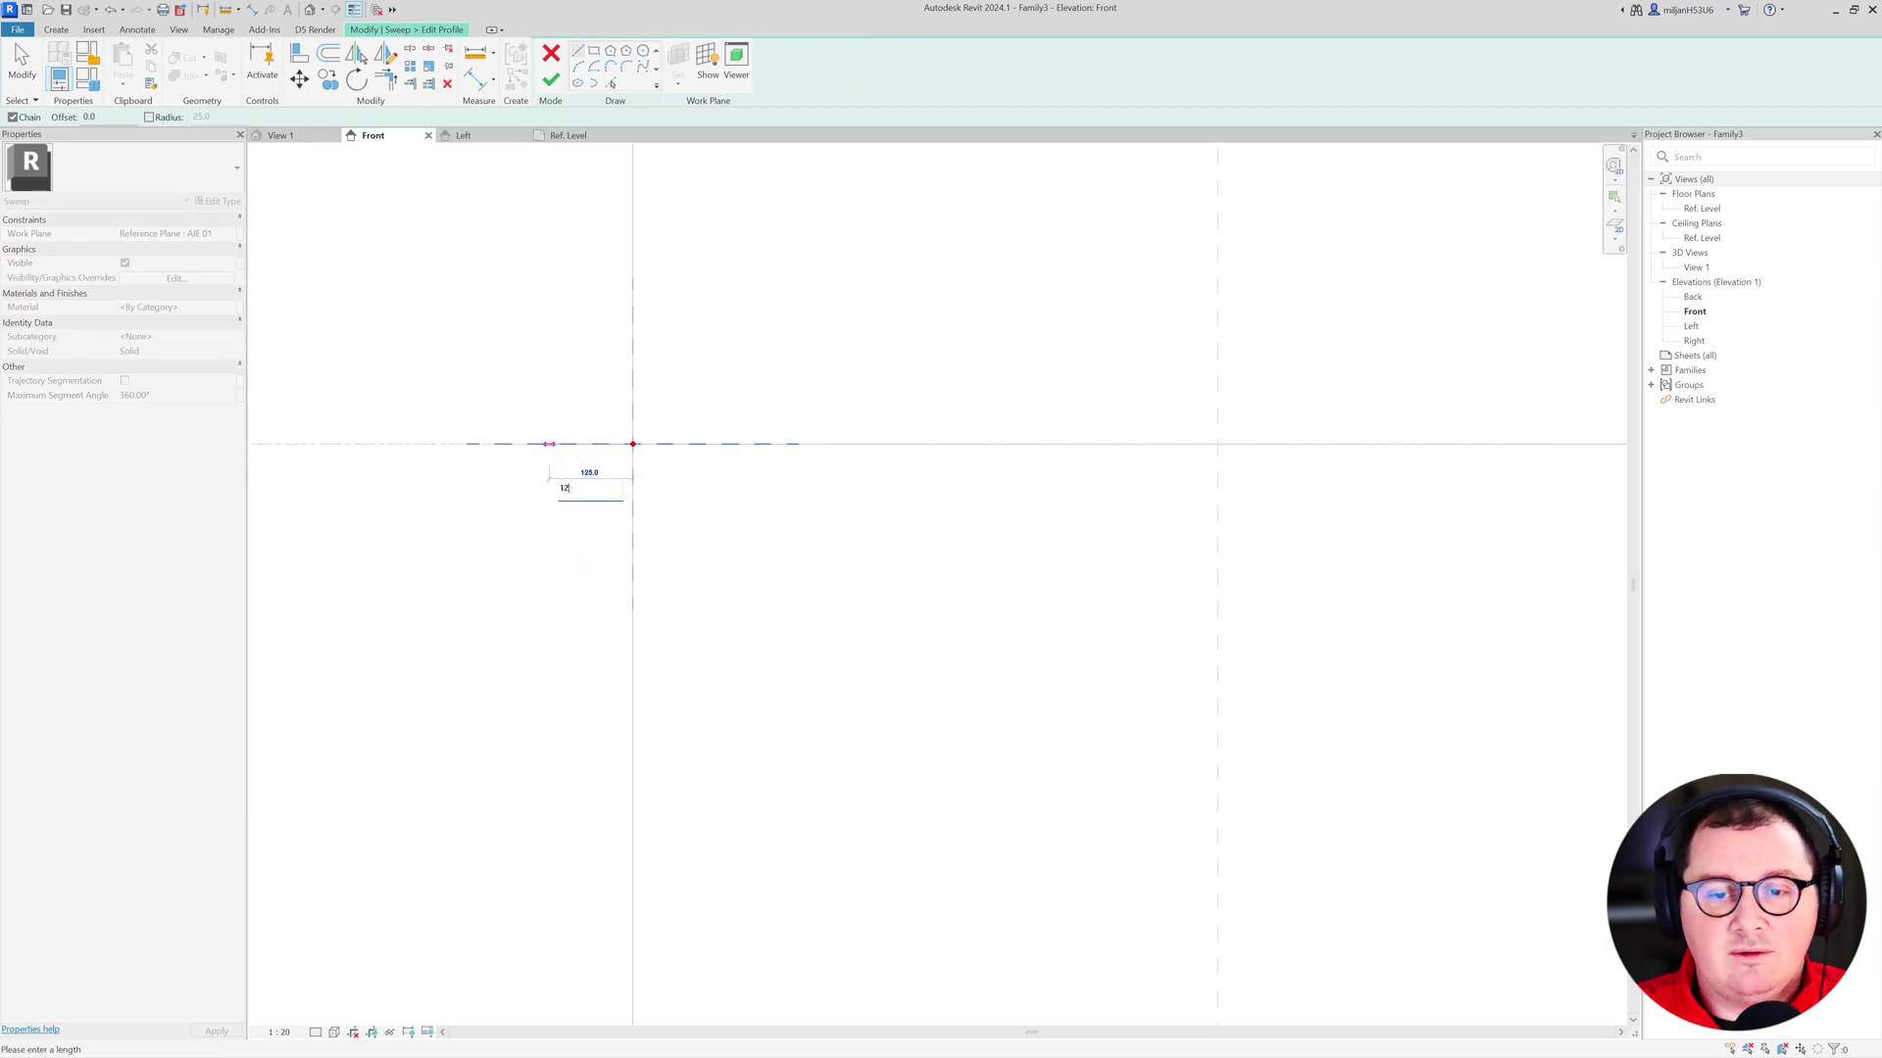
{"action": "type", "text": "5"}
{"action": "key", "text": "Return"}
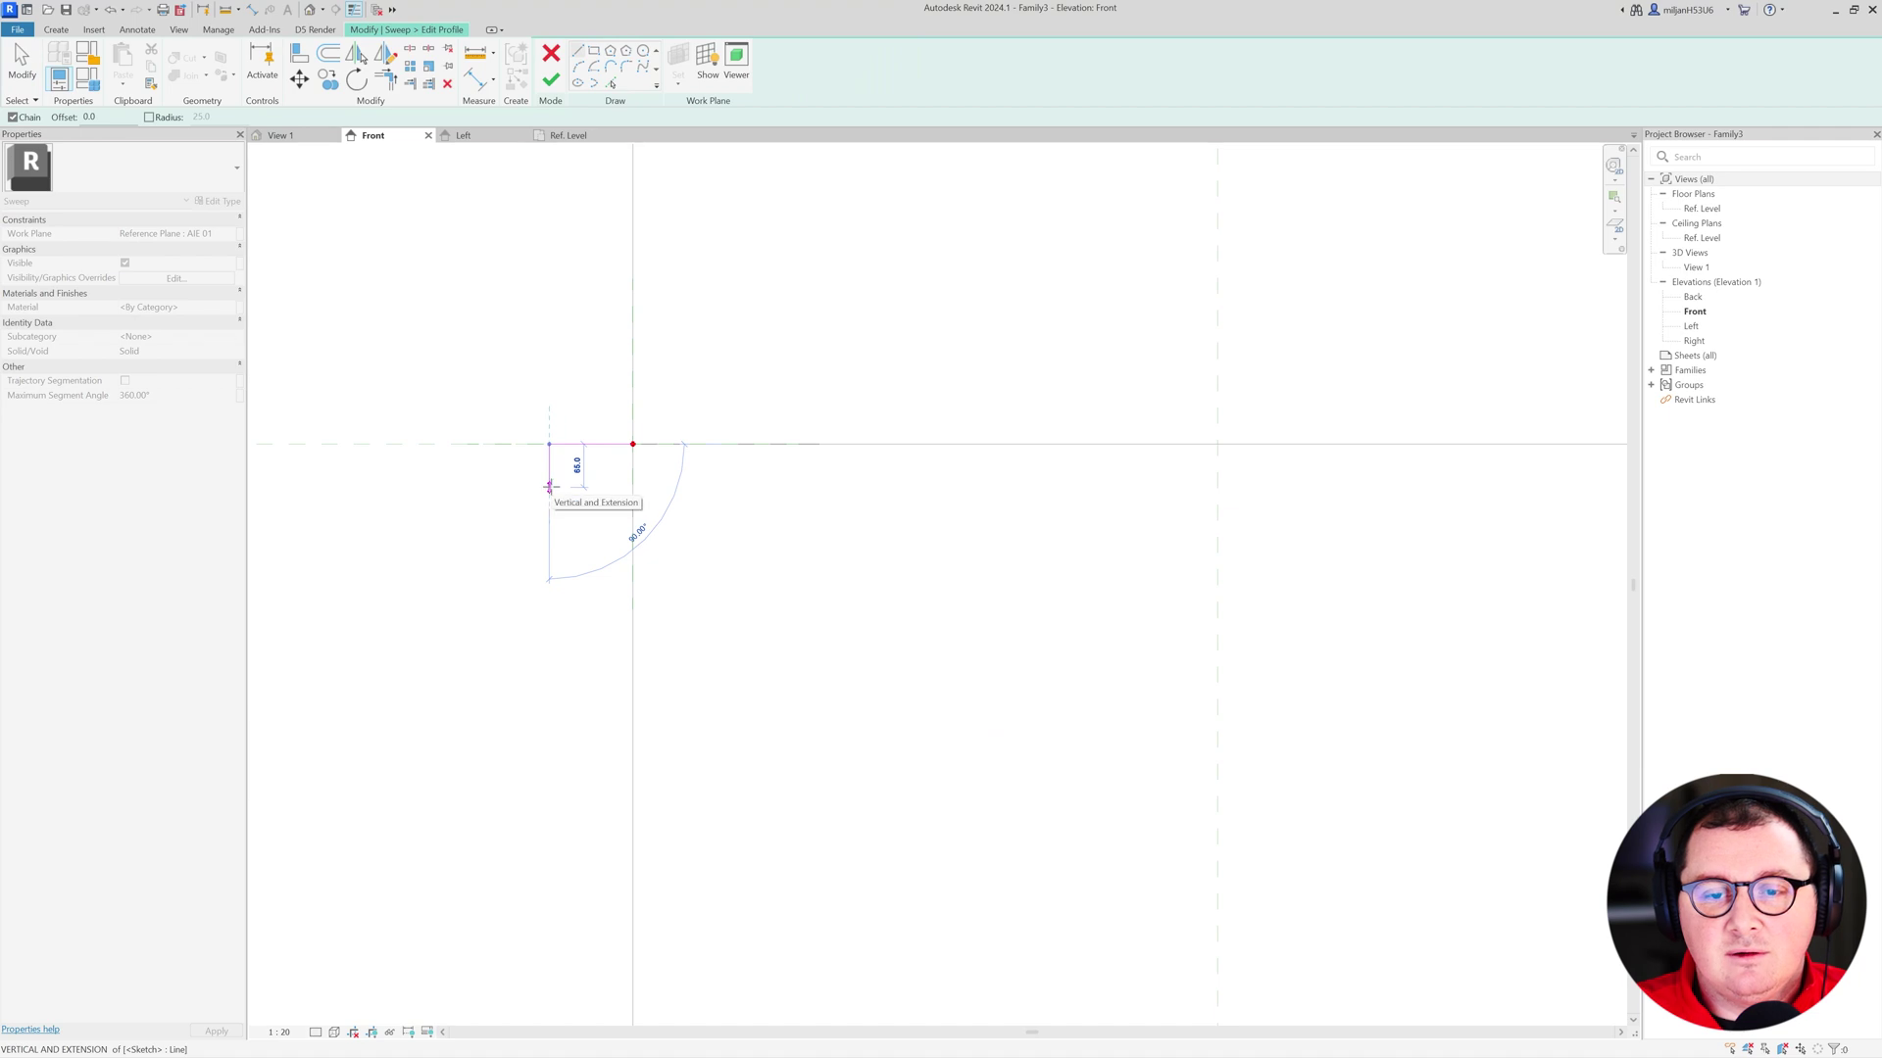
{"action": "left_click", "coordinate": [549, 494]}
{"action": "right_click", "coordinate": [586, 490]}
{"action": "left_click", "coordinate": [615, 500]}
{"action": "scroll", "coordinate": [553, 448], "scroll_direction": "up", "scroll_amount": 3}
- Check the mantel in the reference photo, return to Revit and set the profile's projection from the block to 75 mm
{"action": "key", "text": "alt+Tab"}
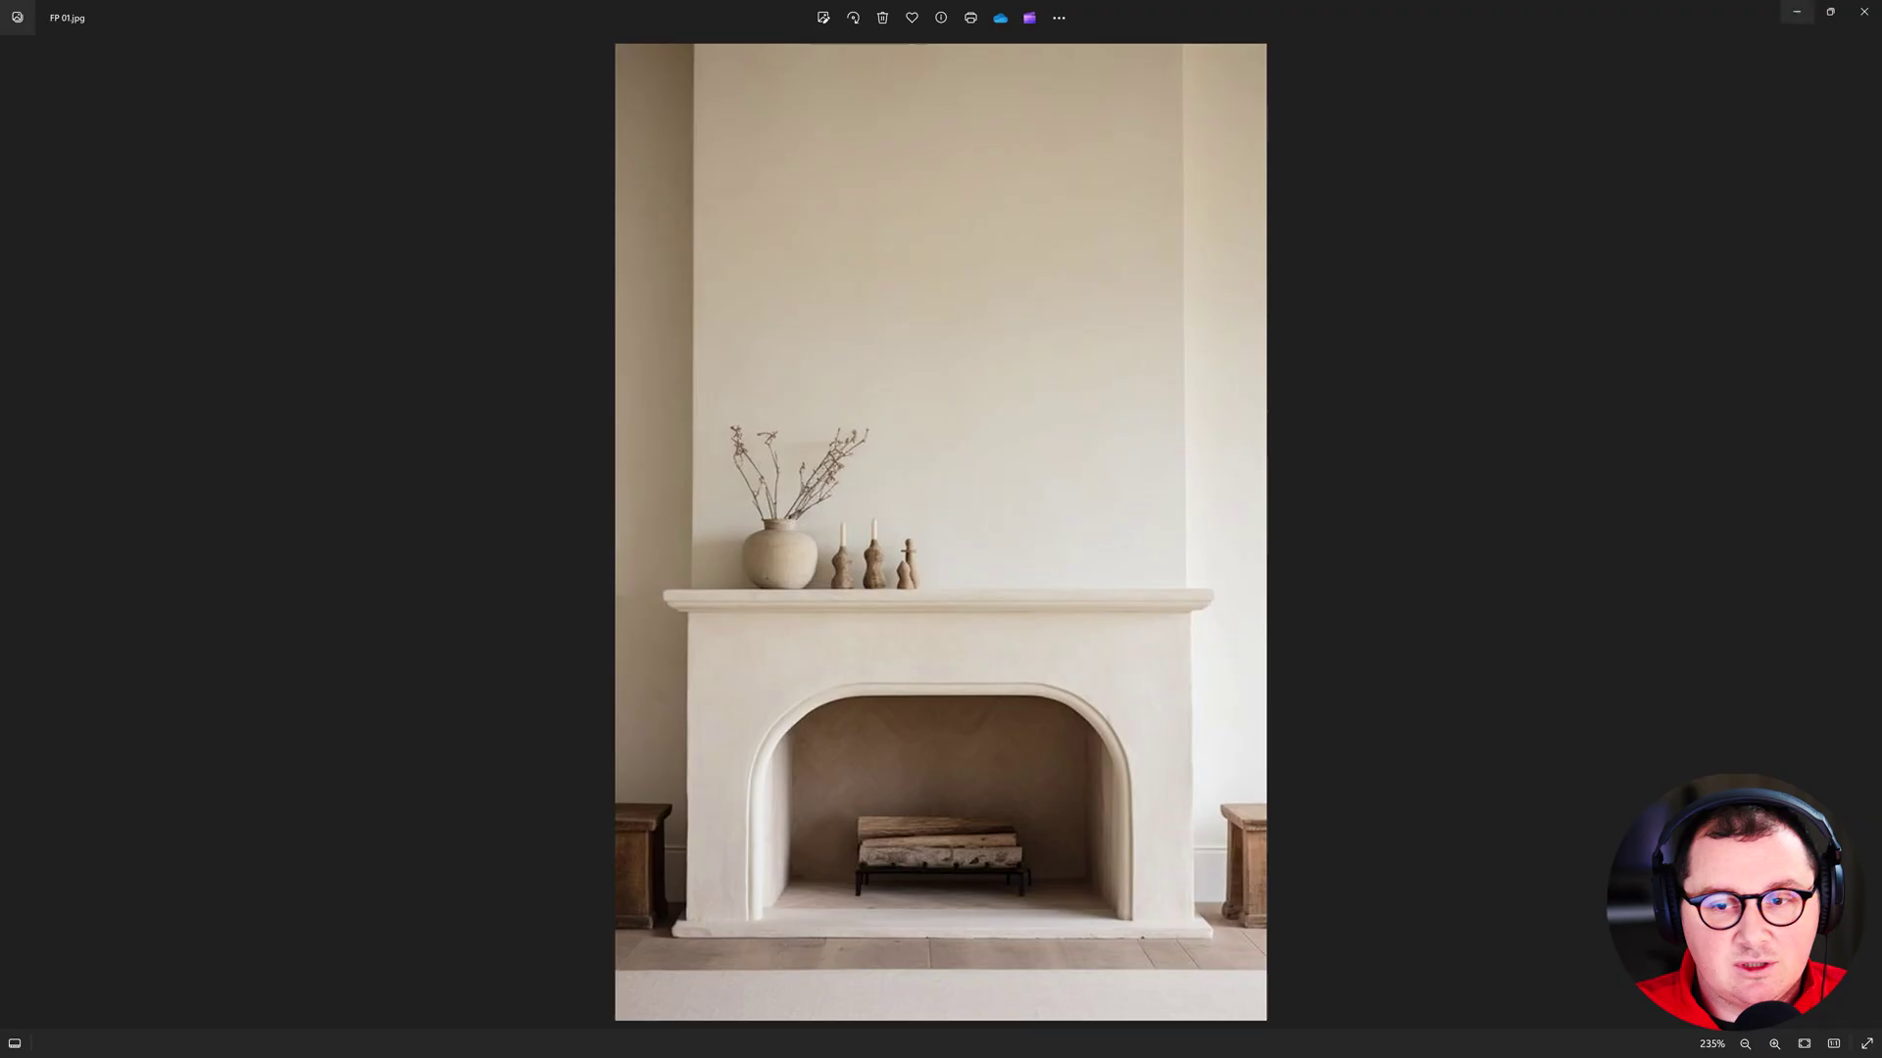
{"action": "key", "text": "alt+Tab"}
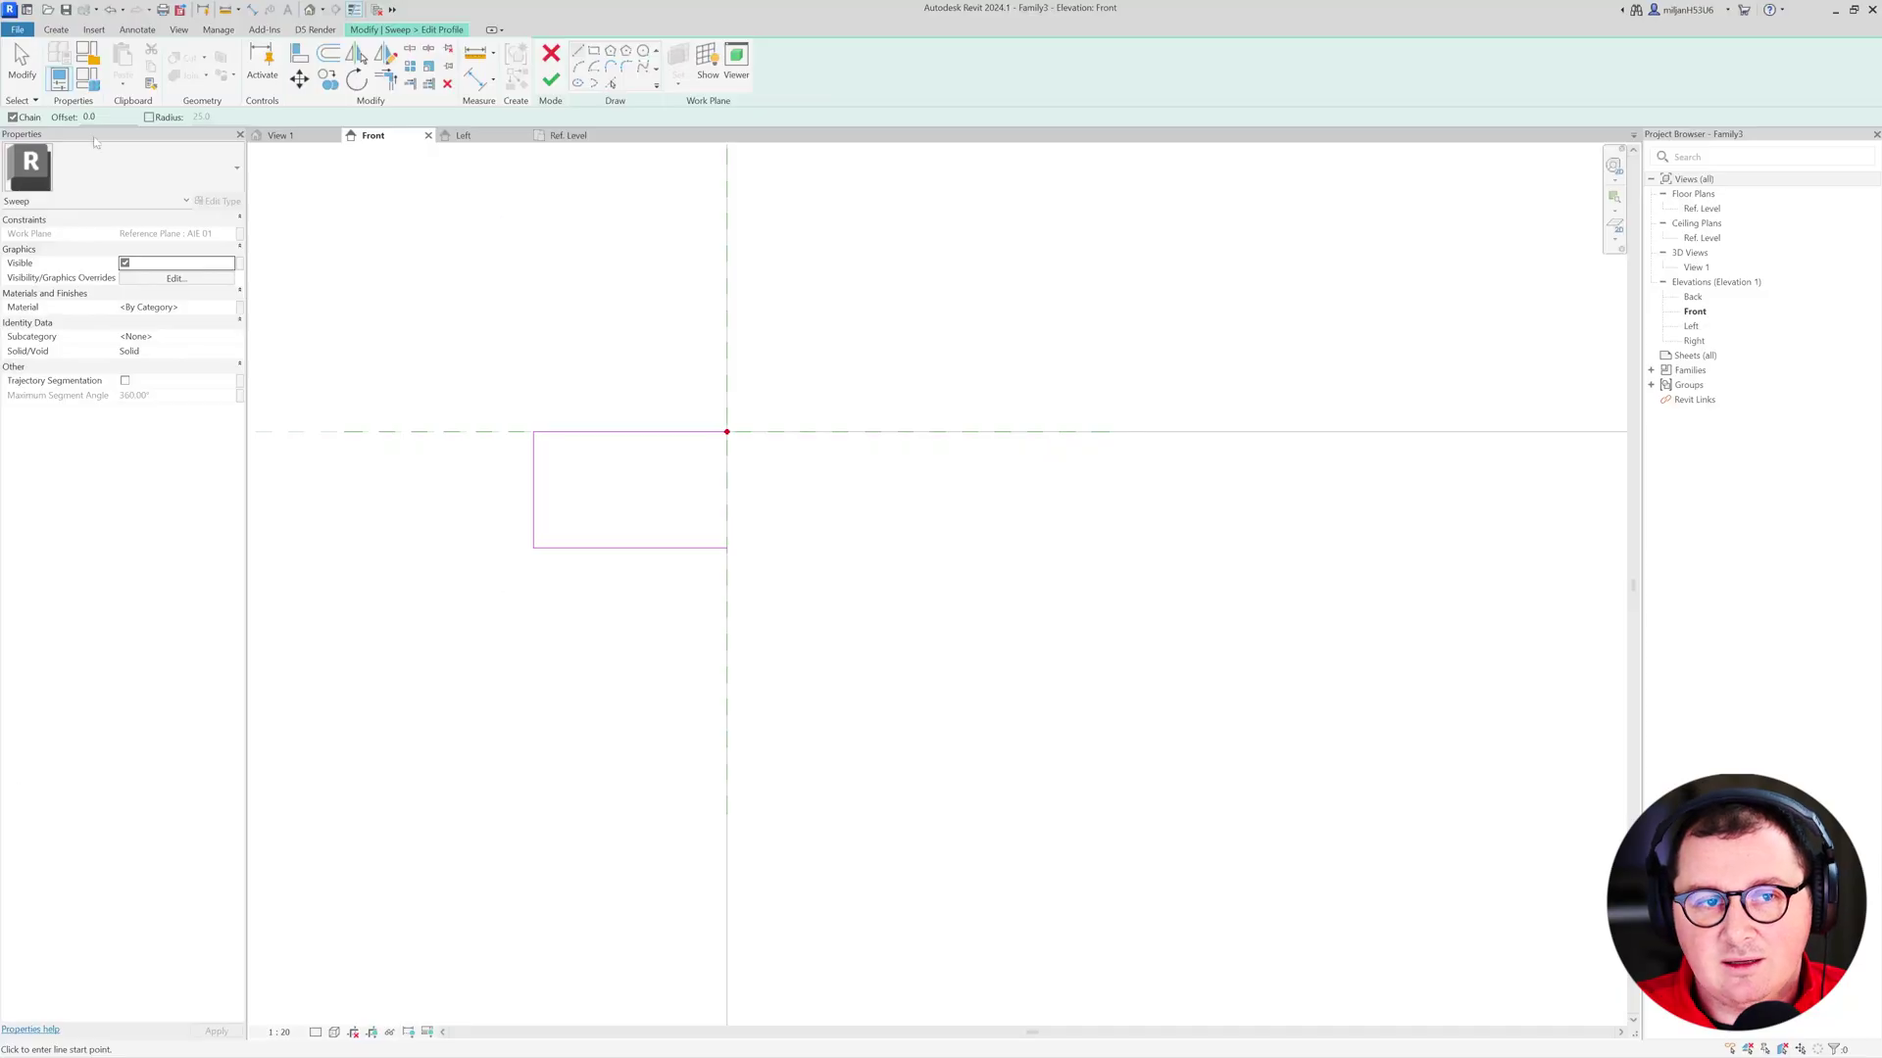
{"action": "left_click", "coordinate": [22, 62]}
{"action": "left_click", "coordinate": [533, 480]}
{"action": "left_click", "coordinate": [630, 398]}
{"action": "type", "text": "75"}
{"action": "key", "text": "Return"}
{"action": "left_click", "coordinate": [601, 337]}
{"action": "left_click", "coordinate": [578, 50]}
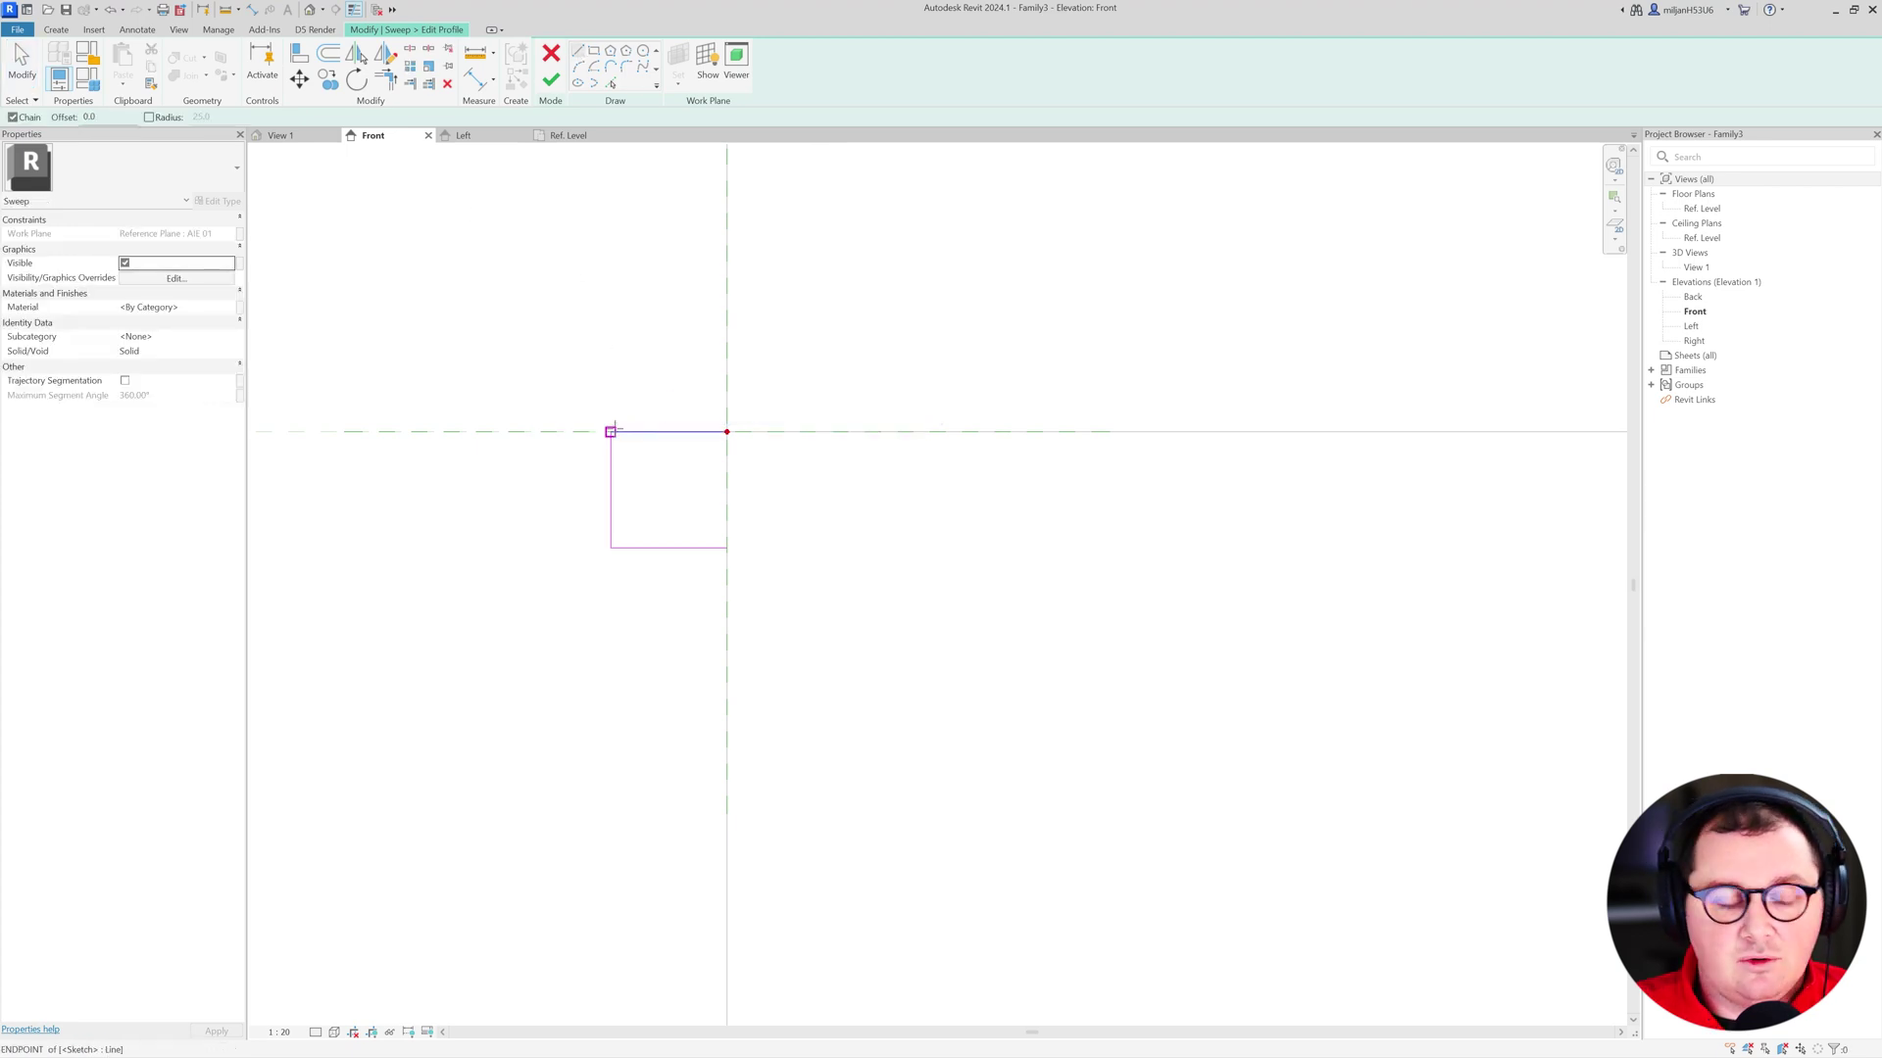
{"action": "key", "text": "Escape"}
{"action": "key", "text": "Escape"}
- Set the length of the mantel profile's top line to 100 mm
{"action": "left_click", "coordinate": [666, 432]}
{"action": "left_click", "coordinate": [645, 391]}
{"action": "type", "text": "100"}
{"action": "key", "text": "Return"}
{"action": "left_click", "coordinate": [577, 421]}
- Replace the profile's outer vertical line with a 20 mm line down from the top corner and a short step inward
{"action": "left_click", "coordinate": [574, 471]}
{"action": "key", "text": "Delete"}
{"action": "key", "text": "l"}
{"action": "key", "text": "i"}
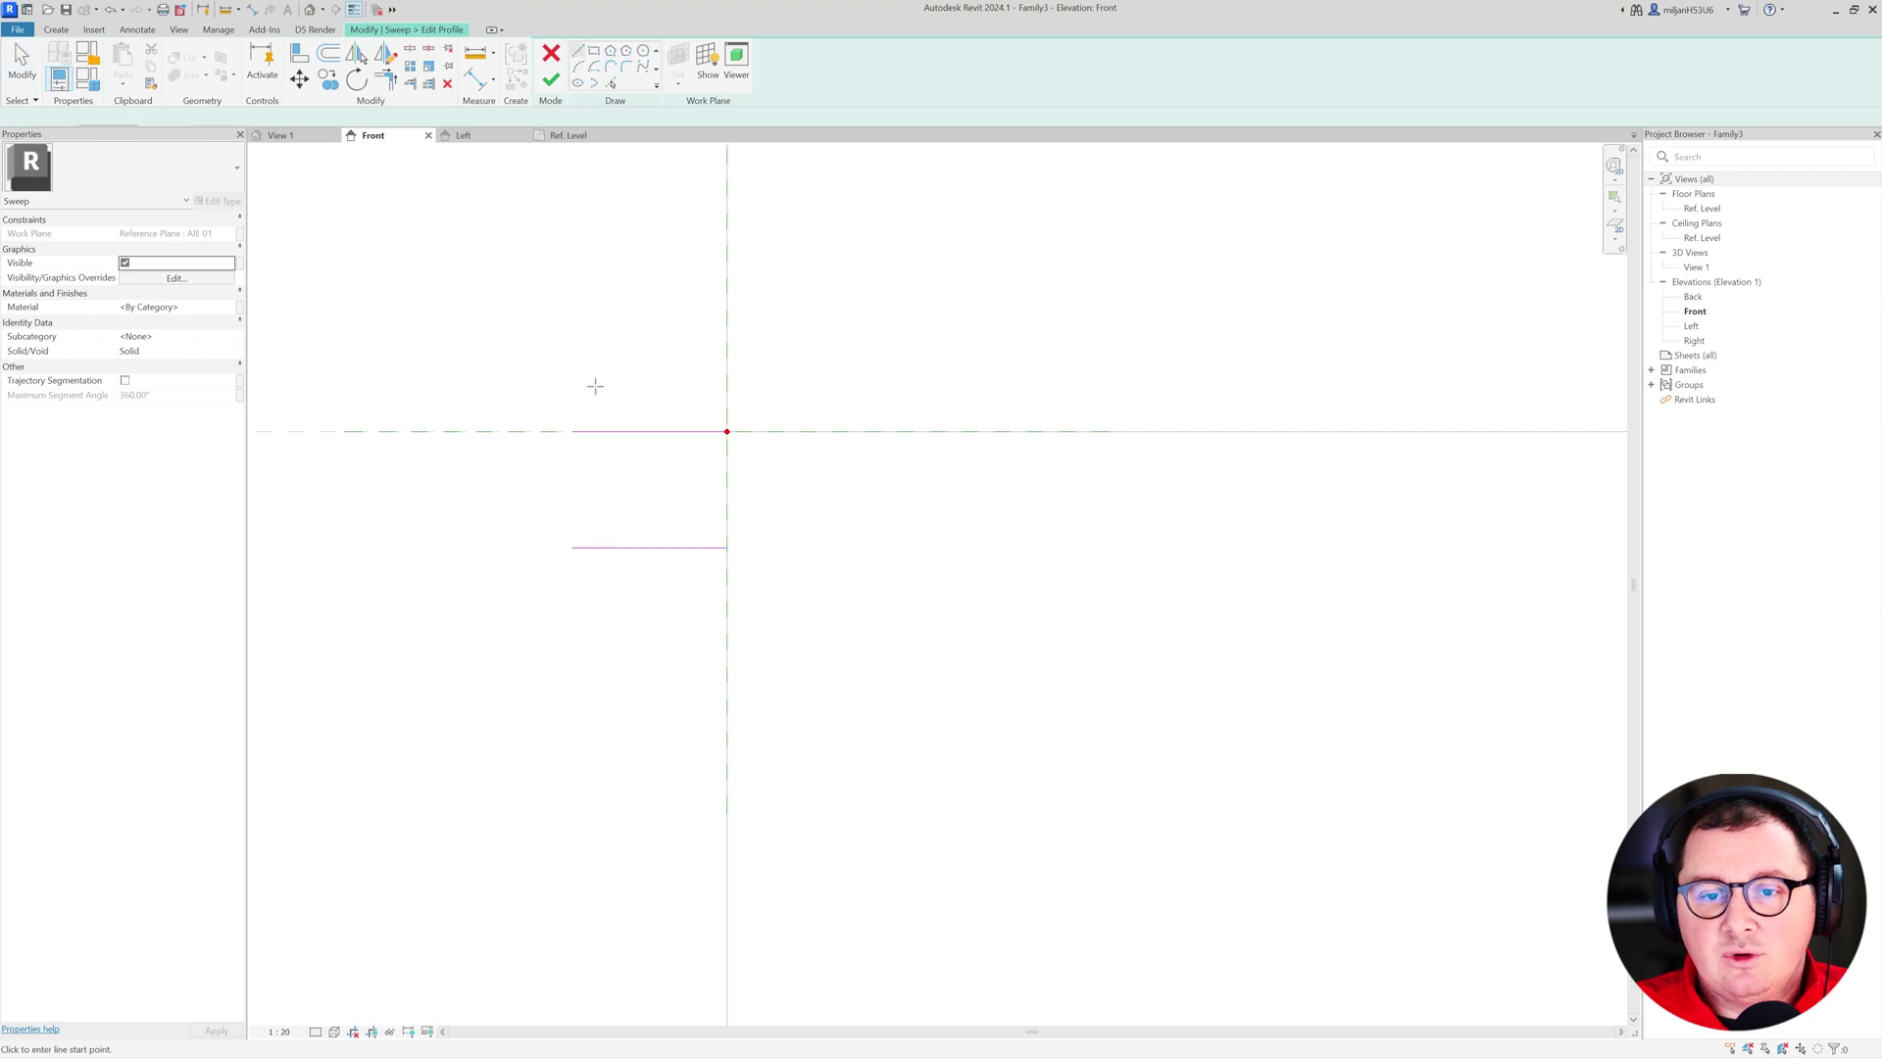
{"action": "left_click", "coordinate": [572, 431]}
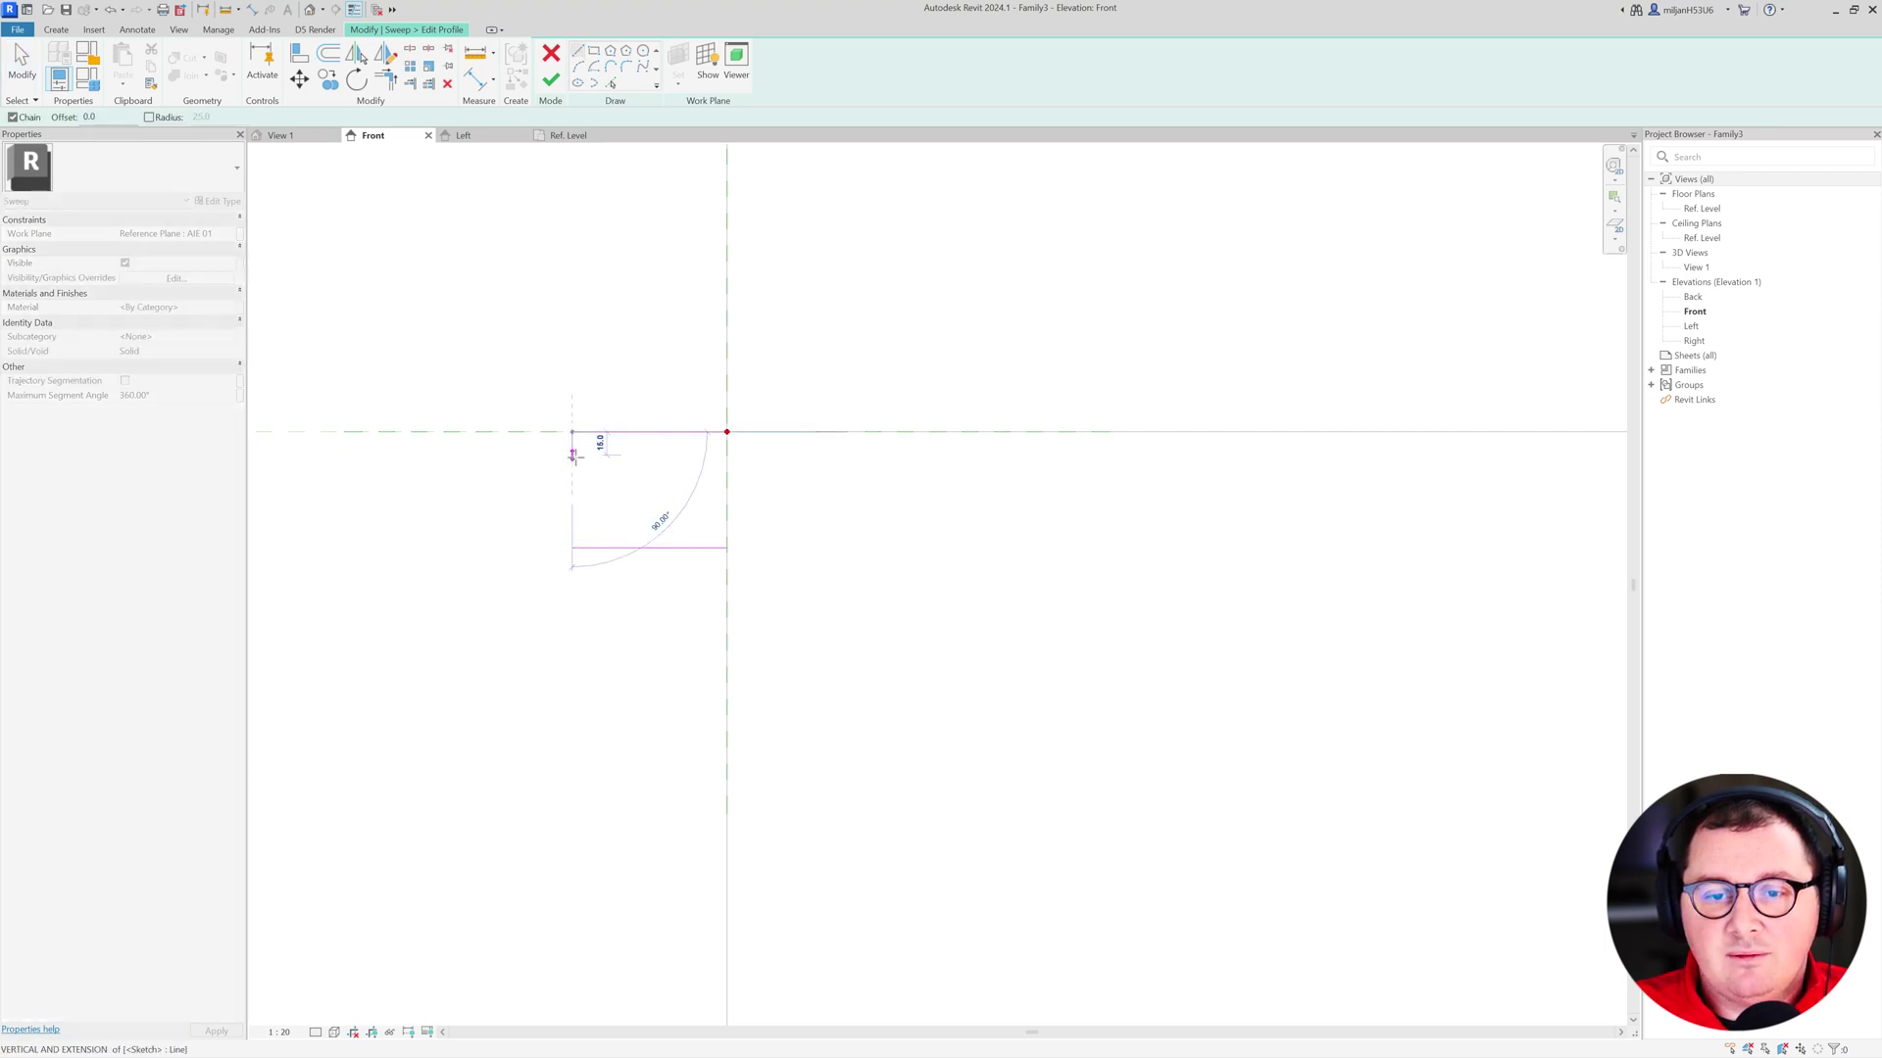
{"action": "left_click", "coordinate": [573, 462]}
{"action": "type", "text": "2"}
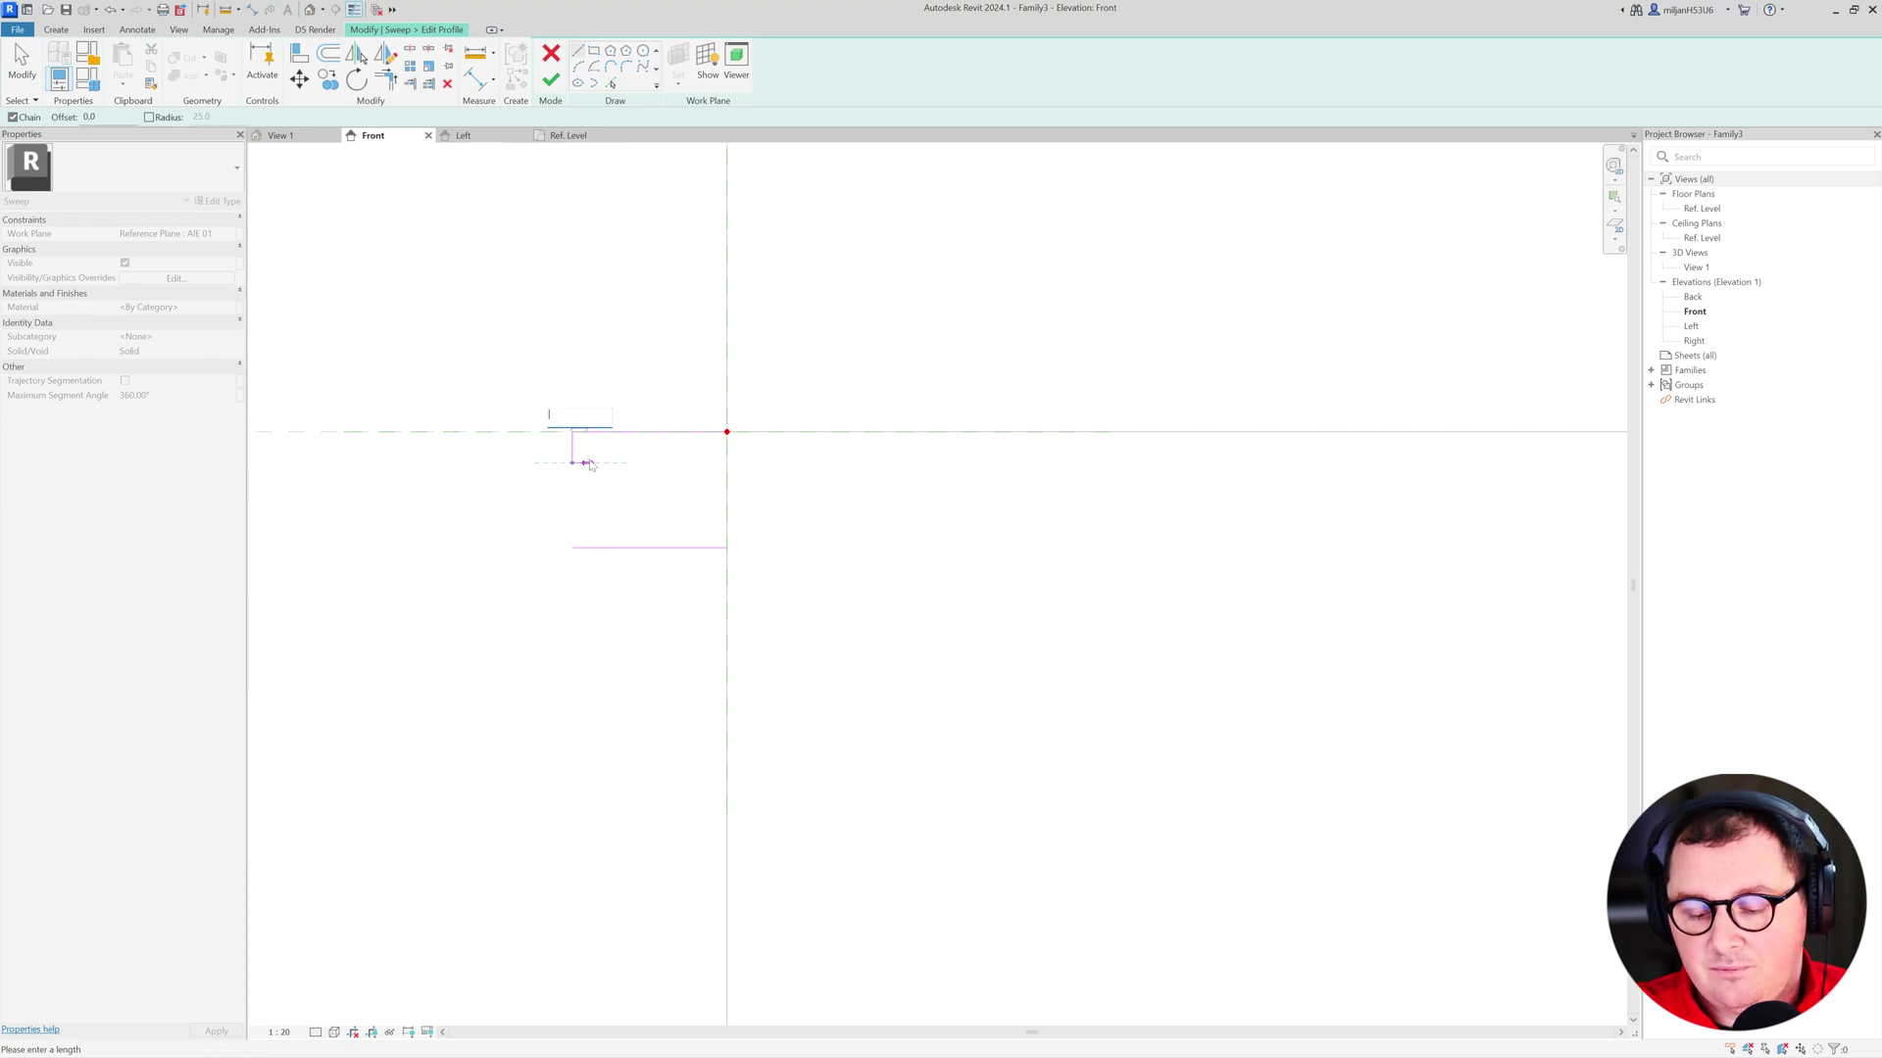
{"action": "type", "text": "0"}
{"action": "key", "text": "Return"}
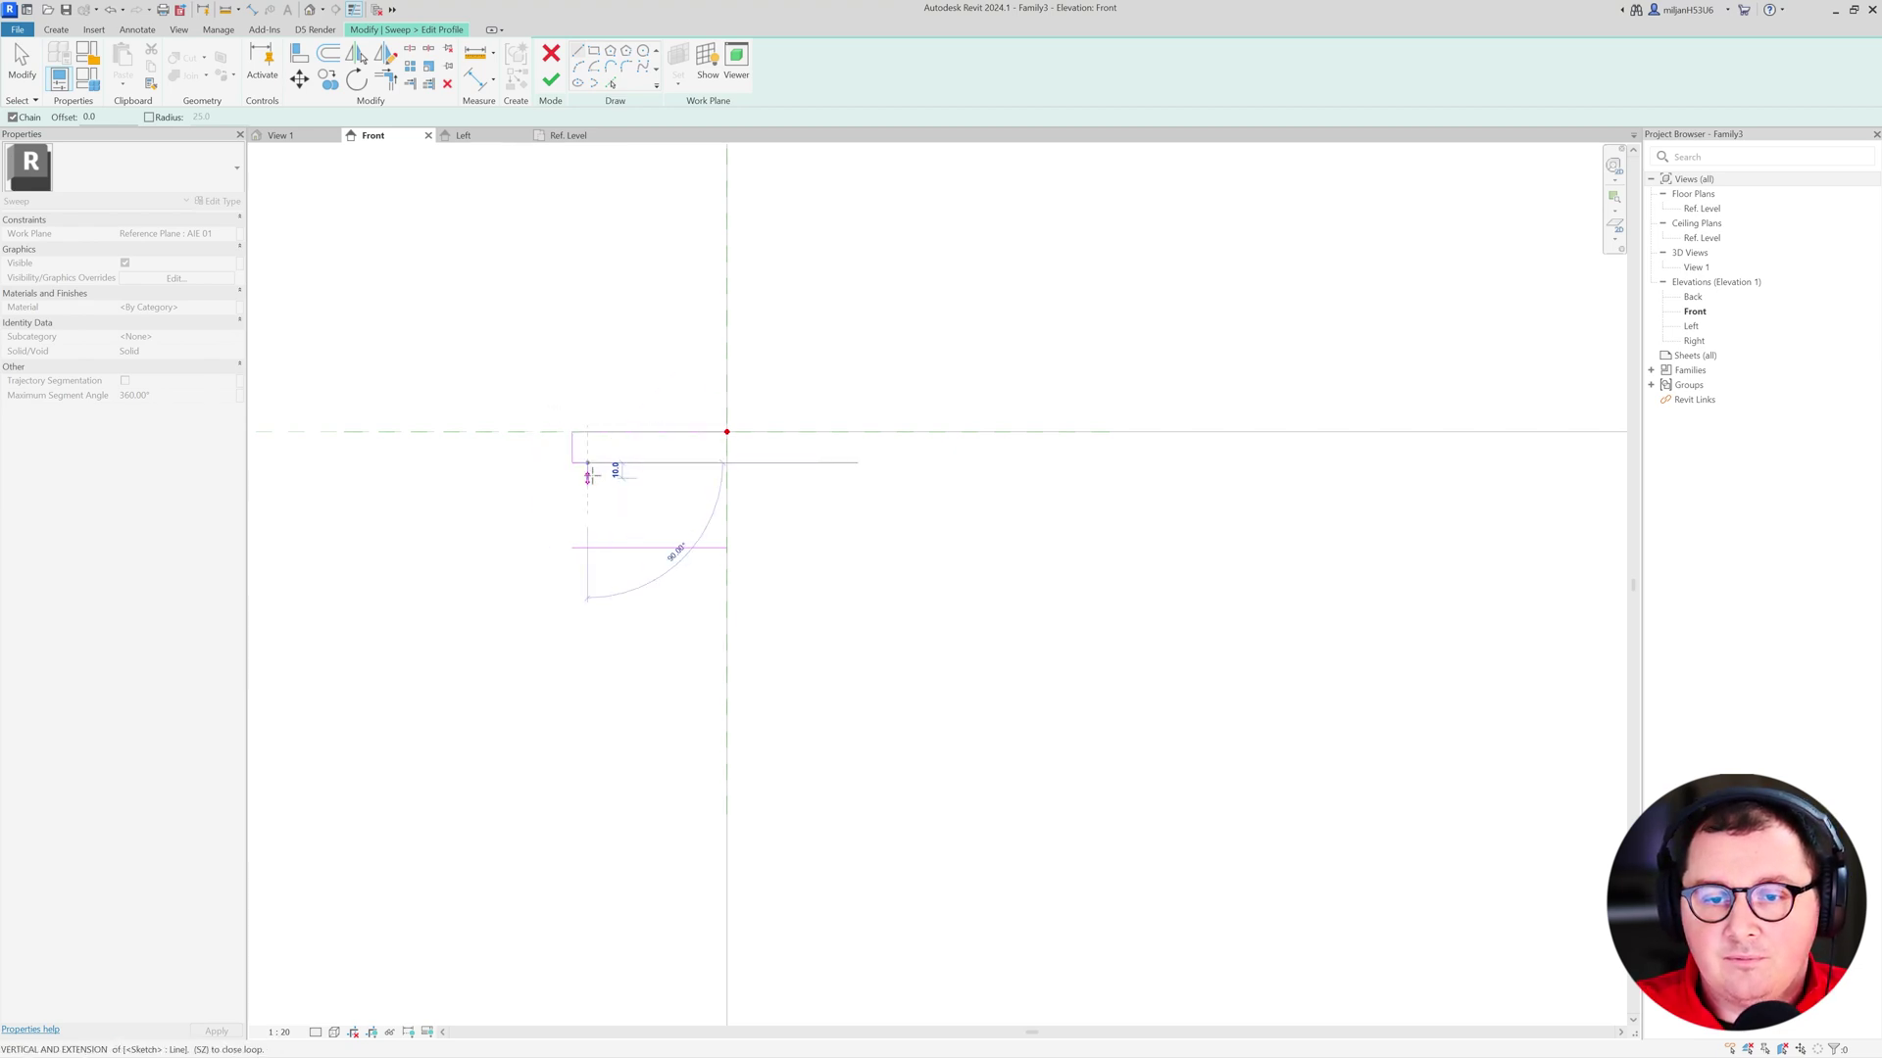
{"action": "right_click", "coordinate": [589, 476]}
{"action": "left_click", "coordinate": [619, 487]}
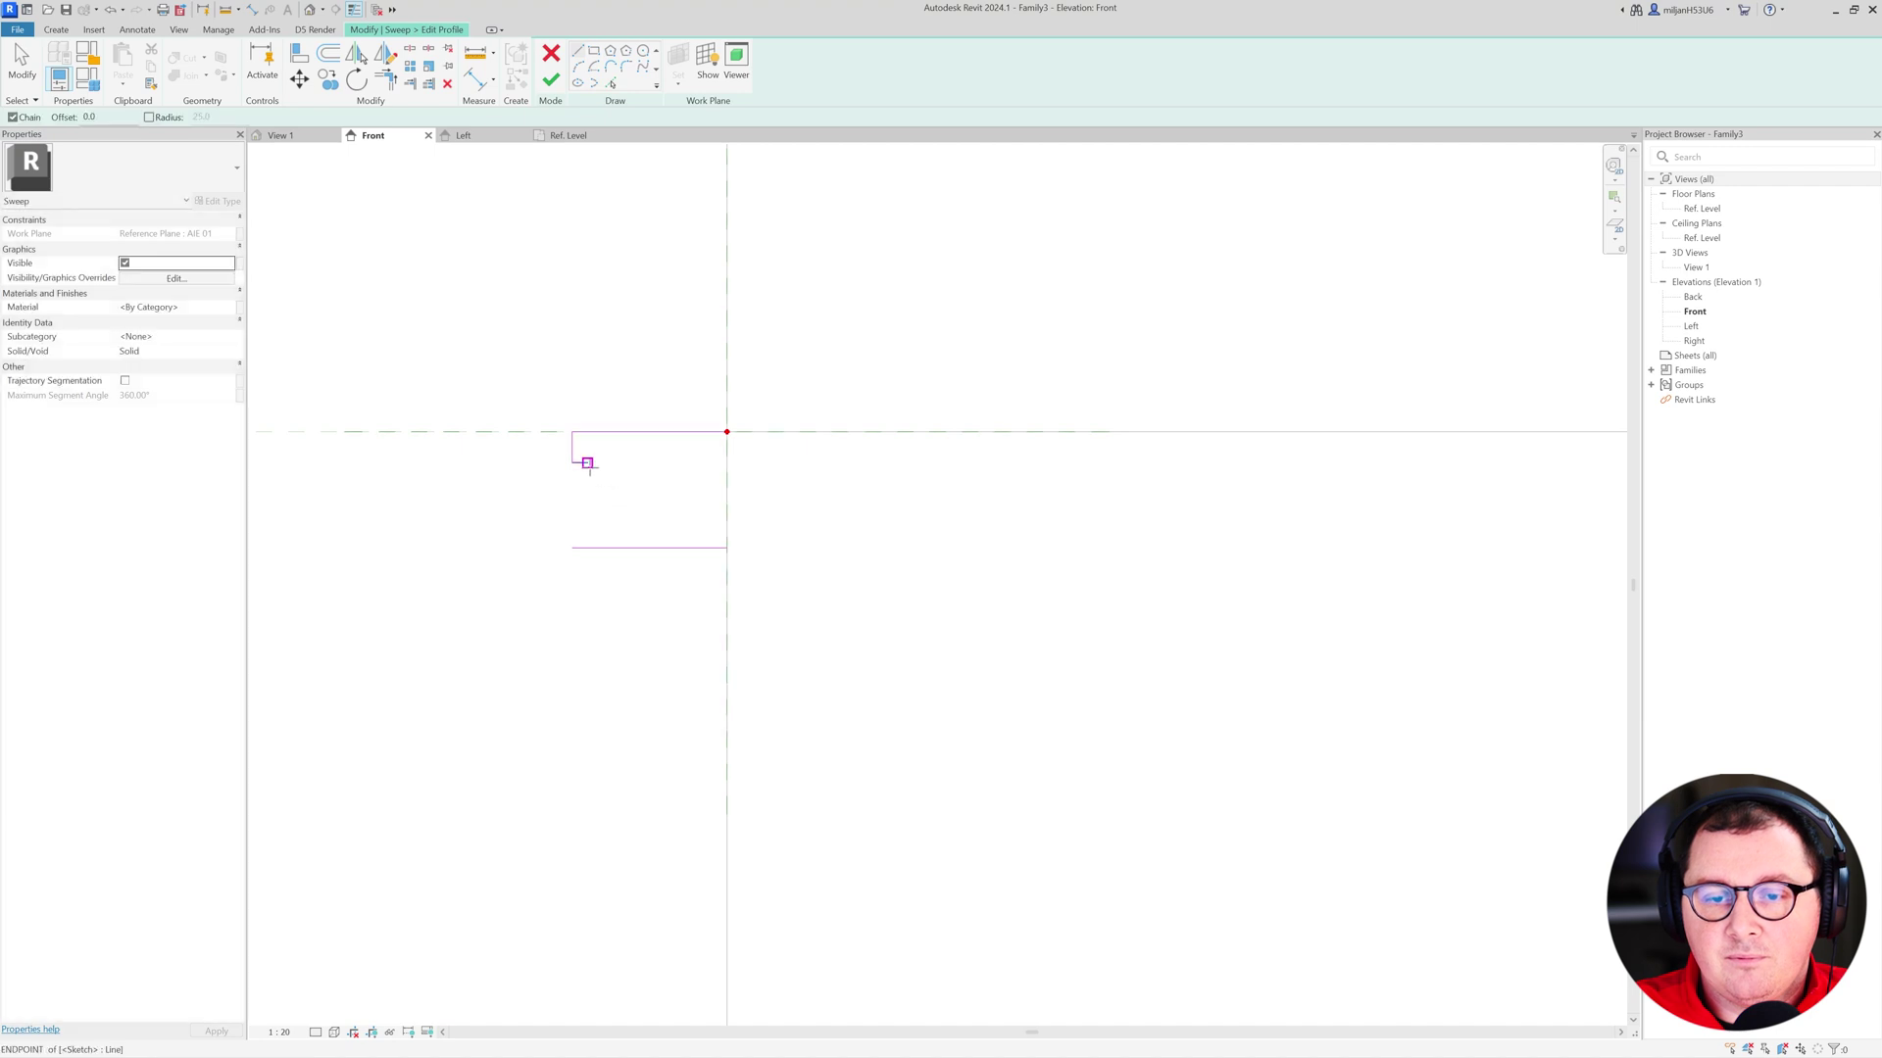
- Continue the profile with a convex quarter arc down and inward, followed by a small downward step and a 15 mm ledge inward
{"action": "left_click", "coordinate": [578, 67]}
{"action": "left_click", "coordinate": [588, 463]}
{"action": "left_click", "coordinate": [638, 513]}
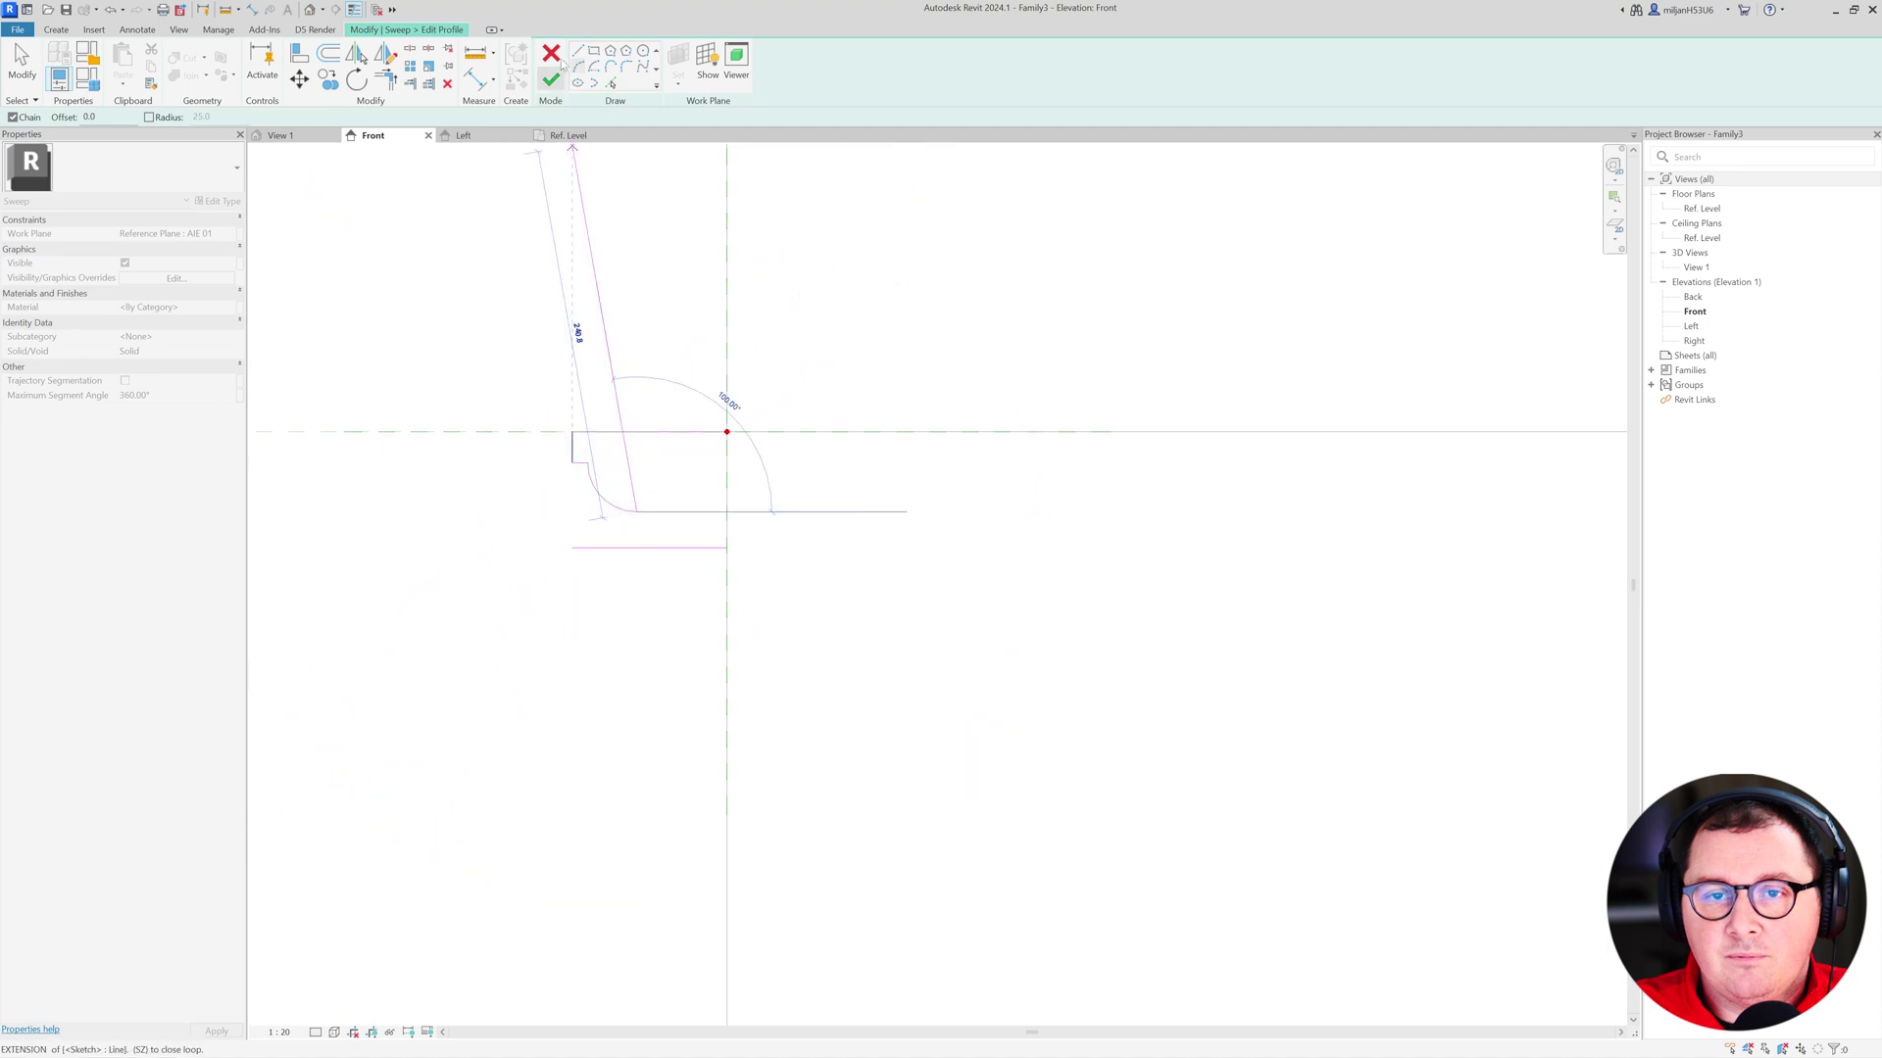
{"action": "left_click", "coordinate": [602, 497]}
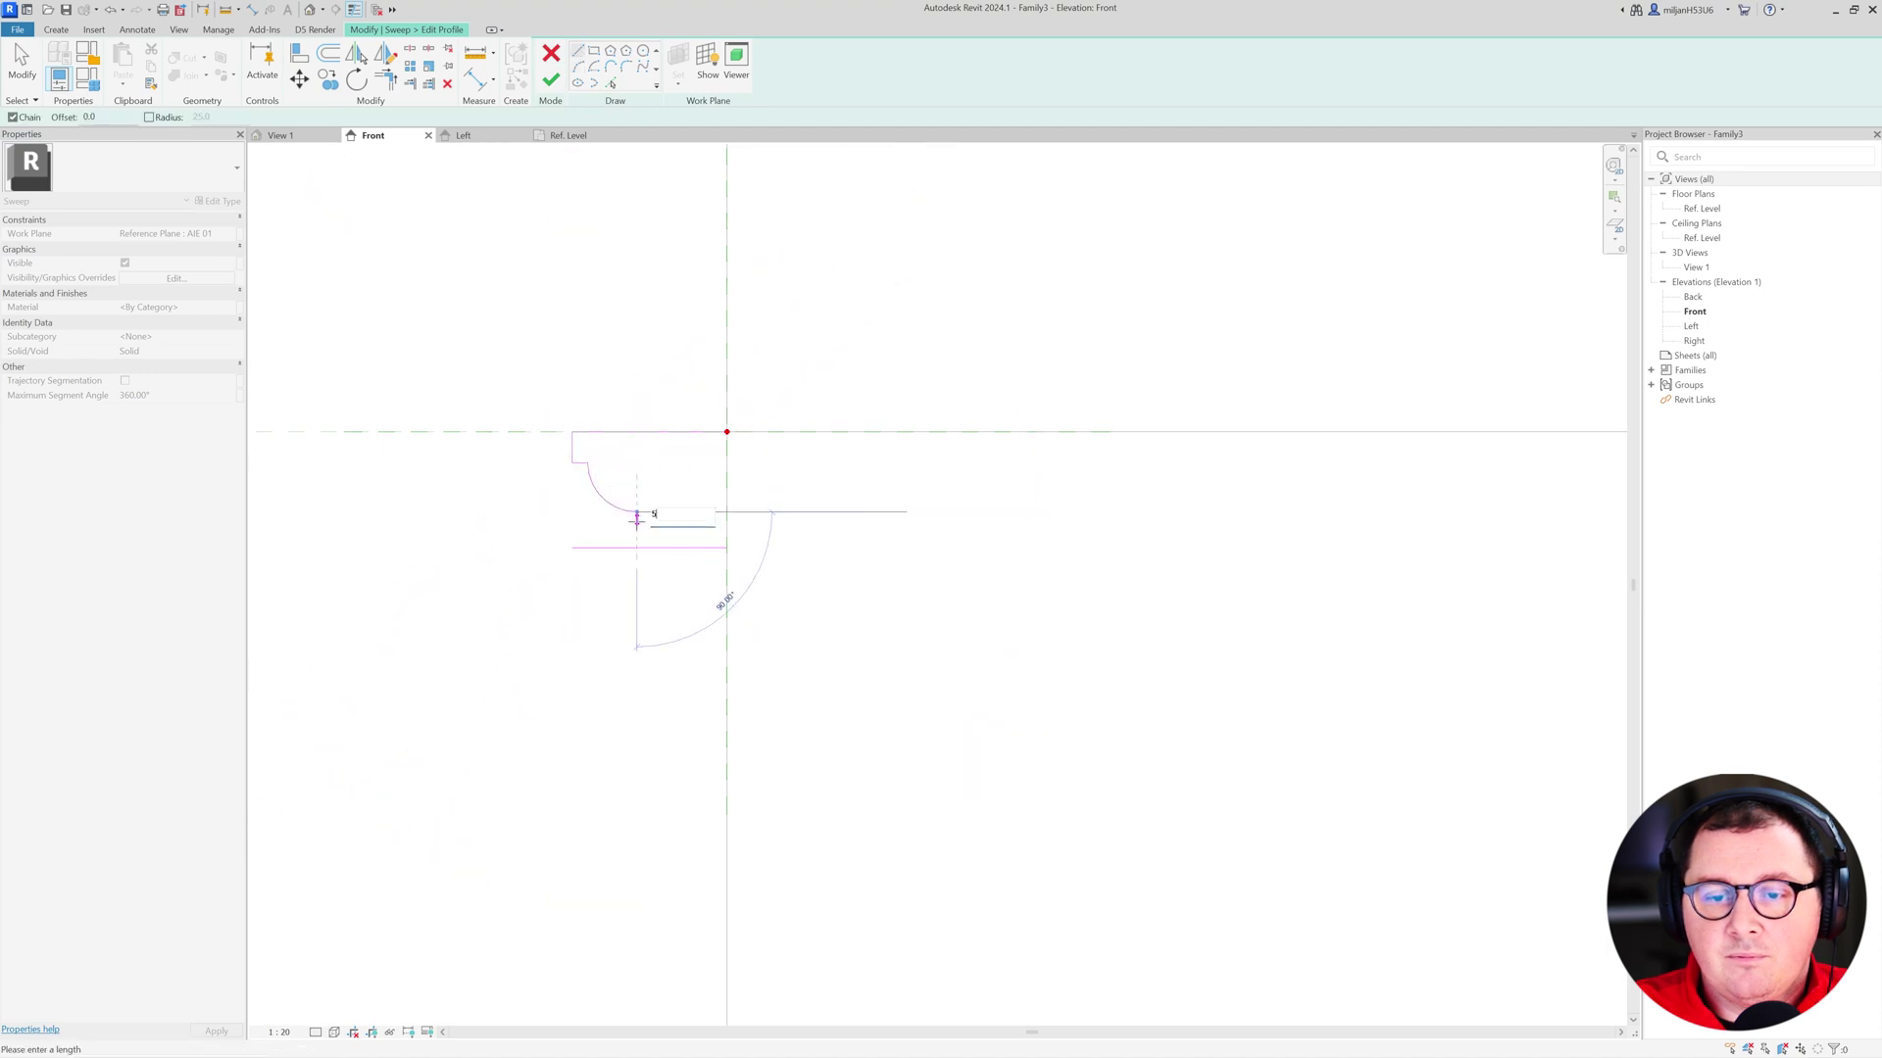
{"action": "type", "text": "15"}
{"action": "key", "text": "Return"}
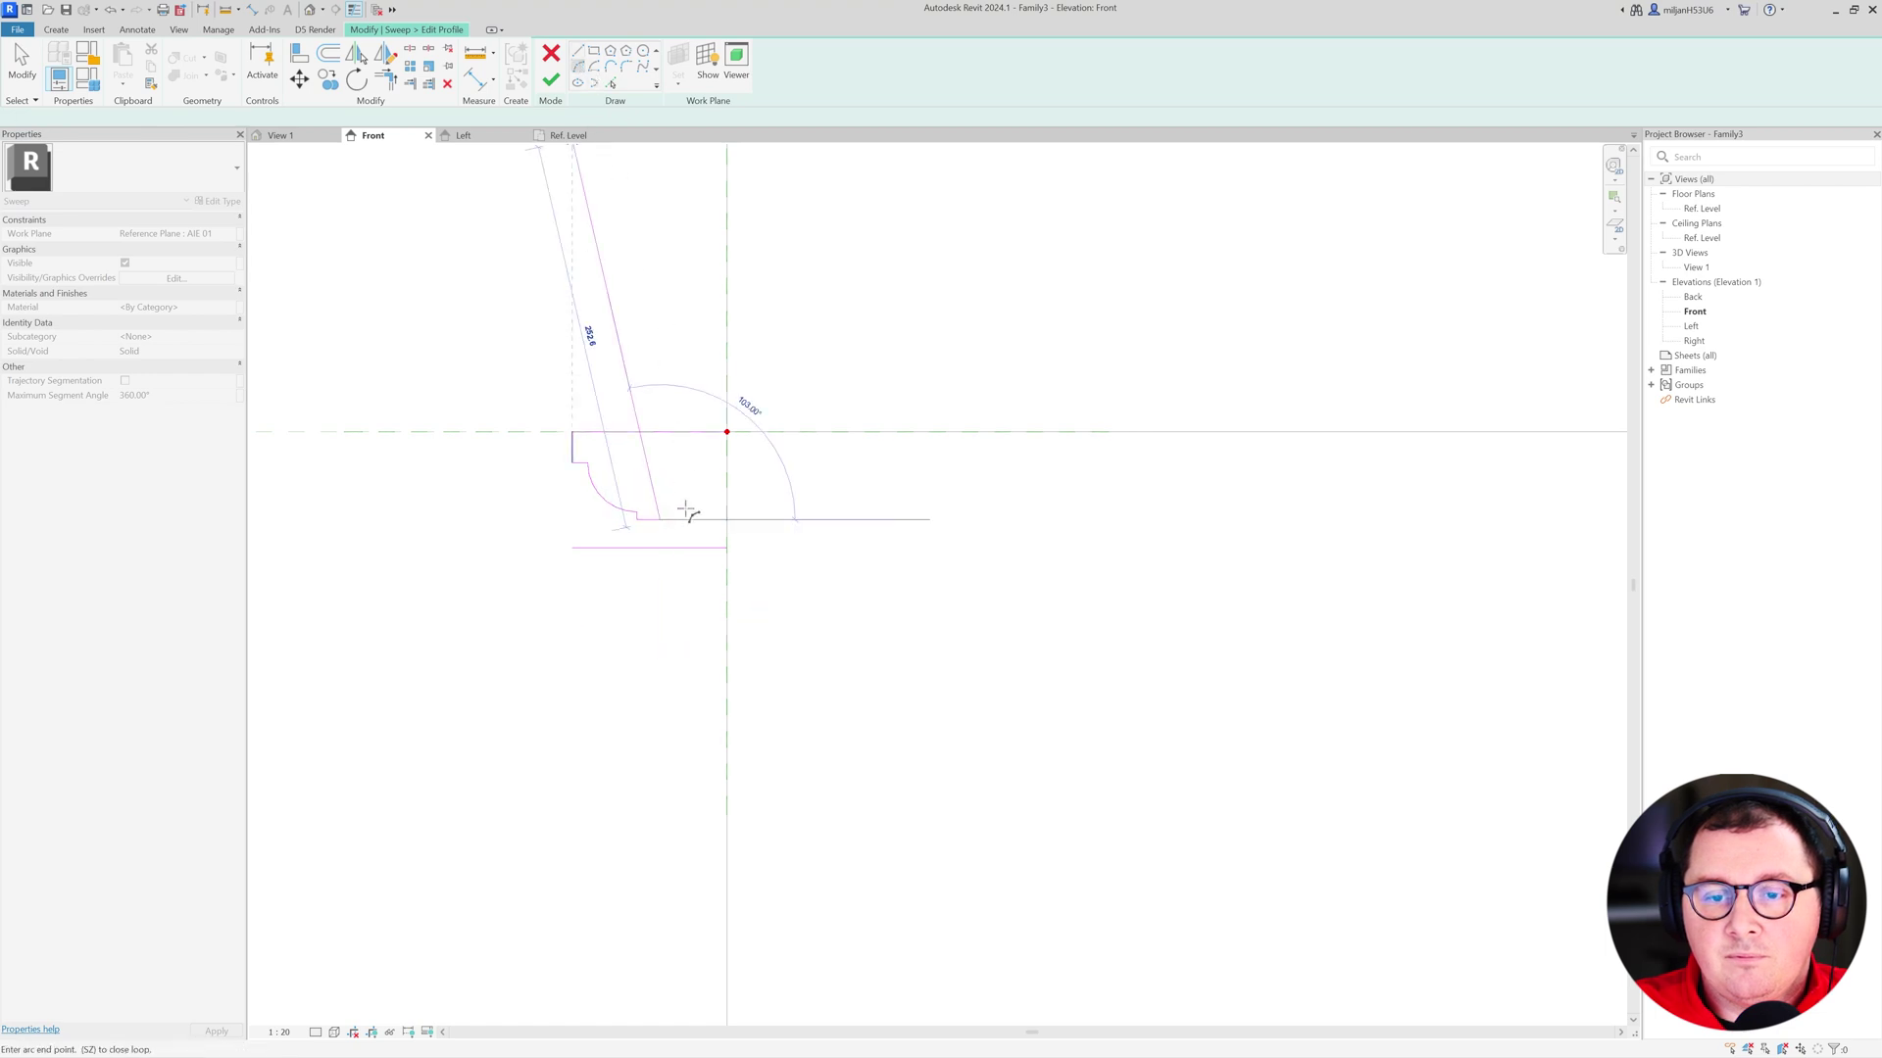
- Draw a convex arc of about 18 mm radius from the ledge to the profile's bottom line and clean up the excess line there
{"action": "left_click", "coordinate": [688, 549]}
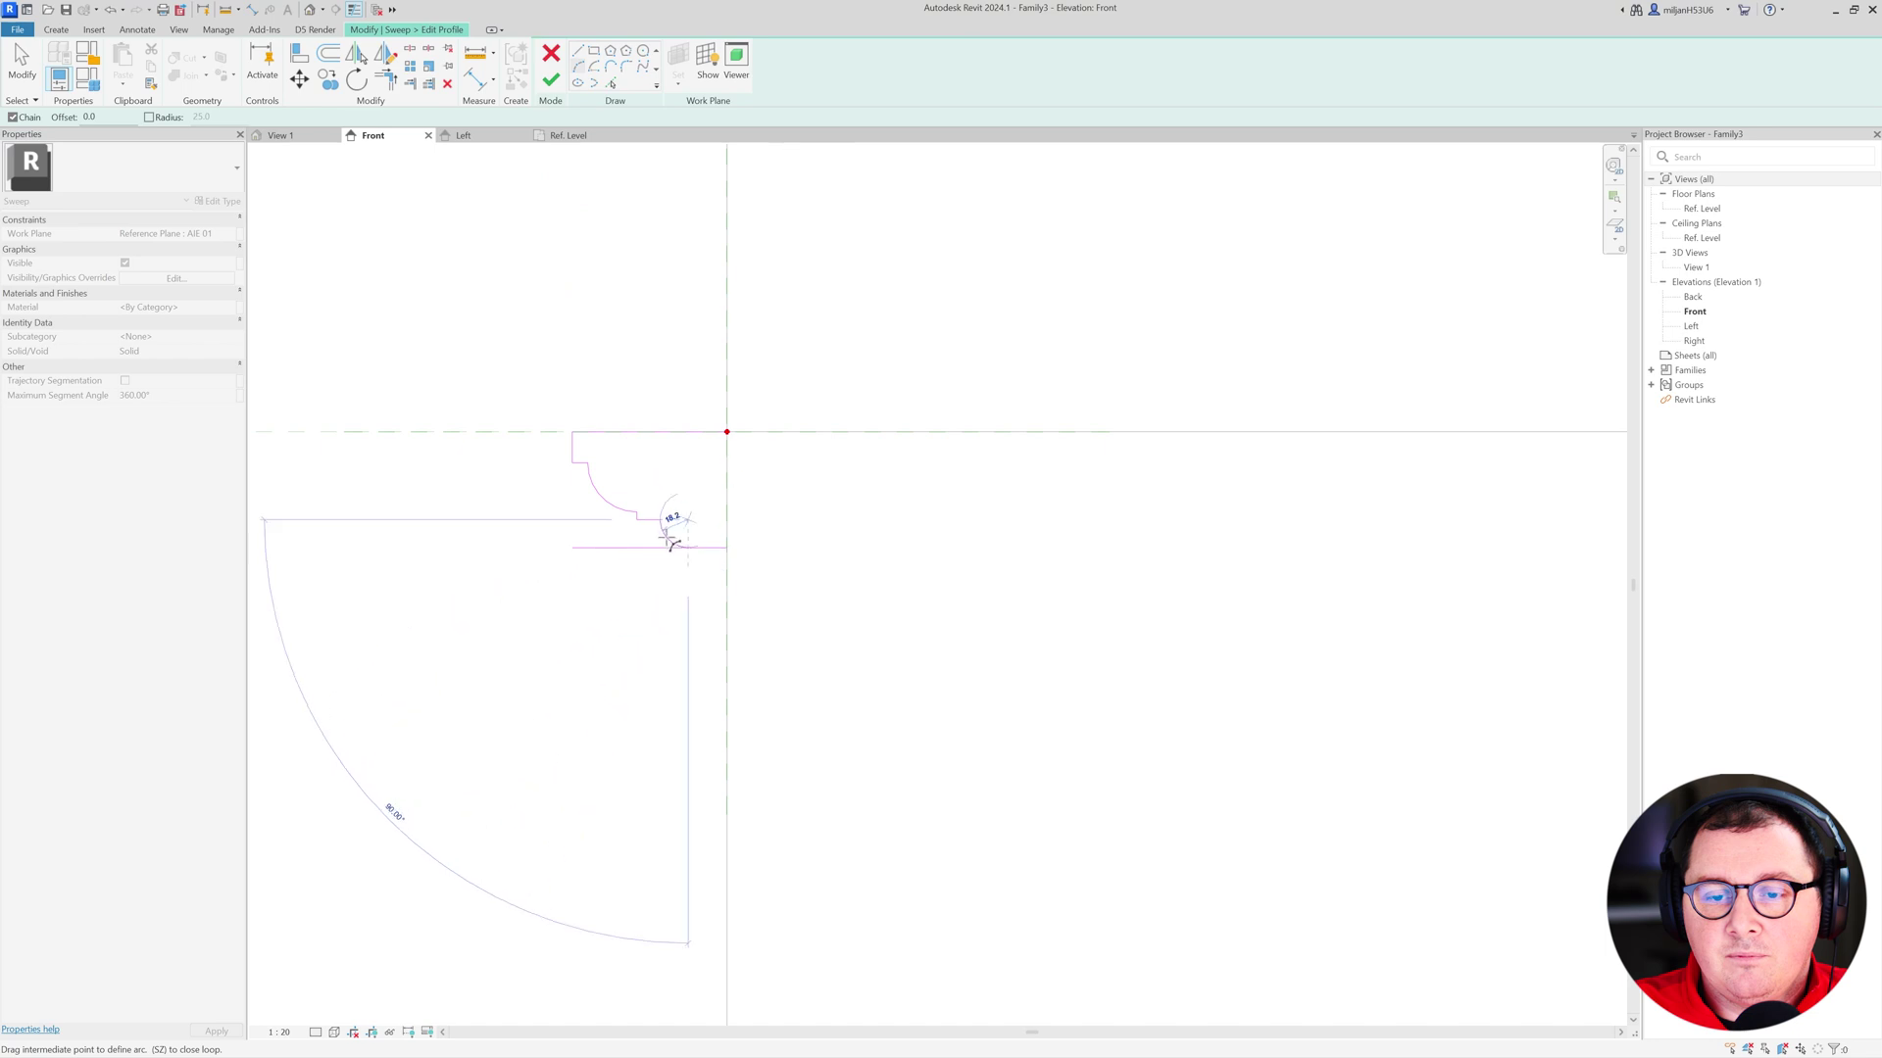
{"action": "left_click", "coordinate": [669, 538]}
{"action": "key", "text": "Escape"}
{"action": "key", "text": "Escape"}
{"action": "left_click", "coordinate": [689, 549]}
{"action": "key", "text": "Delete"}
{"action": "key", "text": "t"}
{"action": "key", "text": "r"}
- Close the profile with a vertical line along the block's face and finish the mantel sweep, checking it in the 3D view
{"action": "left_click", "coordinate": [578, 50]}
{"action": "left_click", "coordinate": [726, 547]}
{"action": "left_click", "coordinate": [726, 432]}
{"action": "key", "text": "ctrl+Tab"}
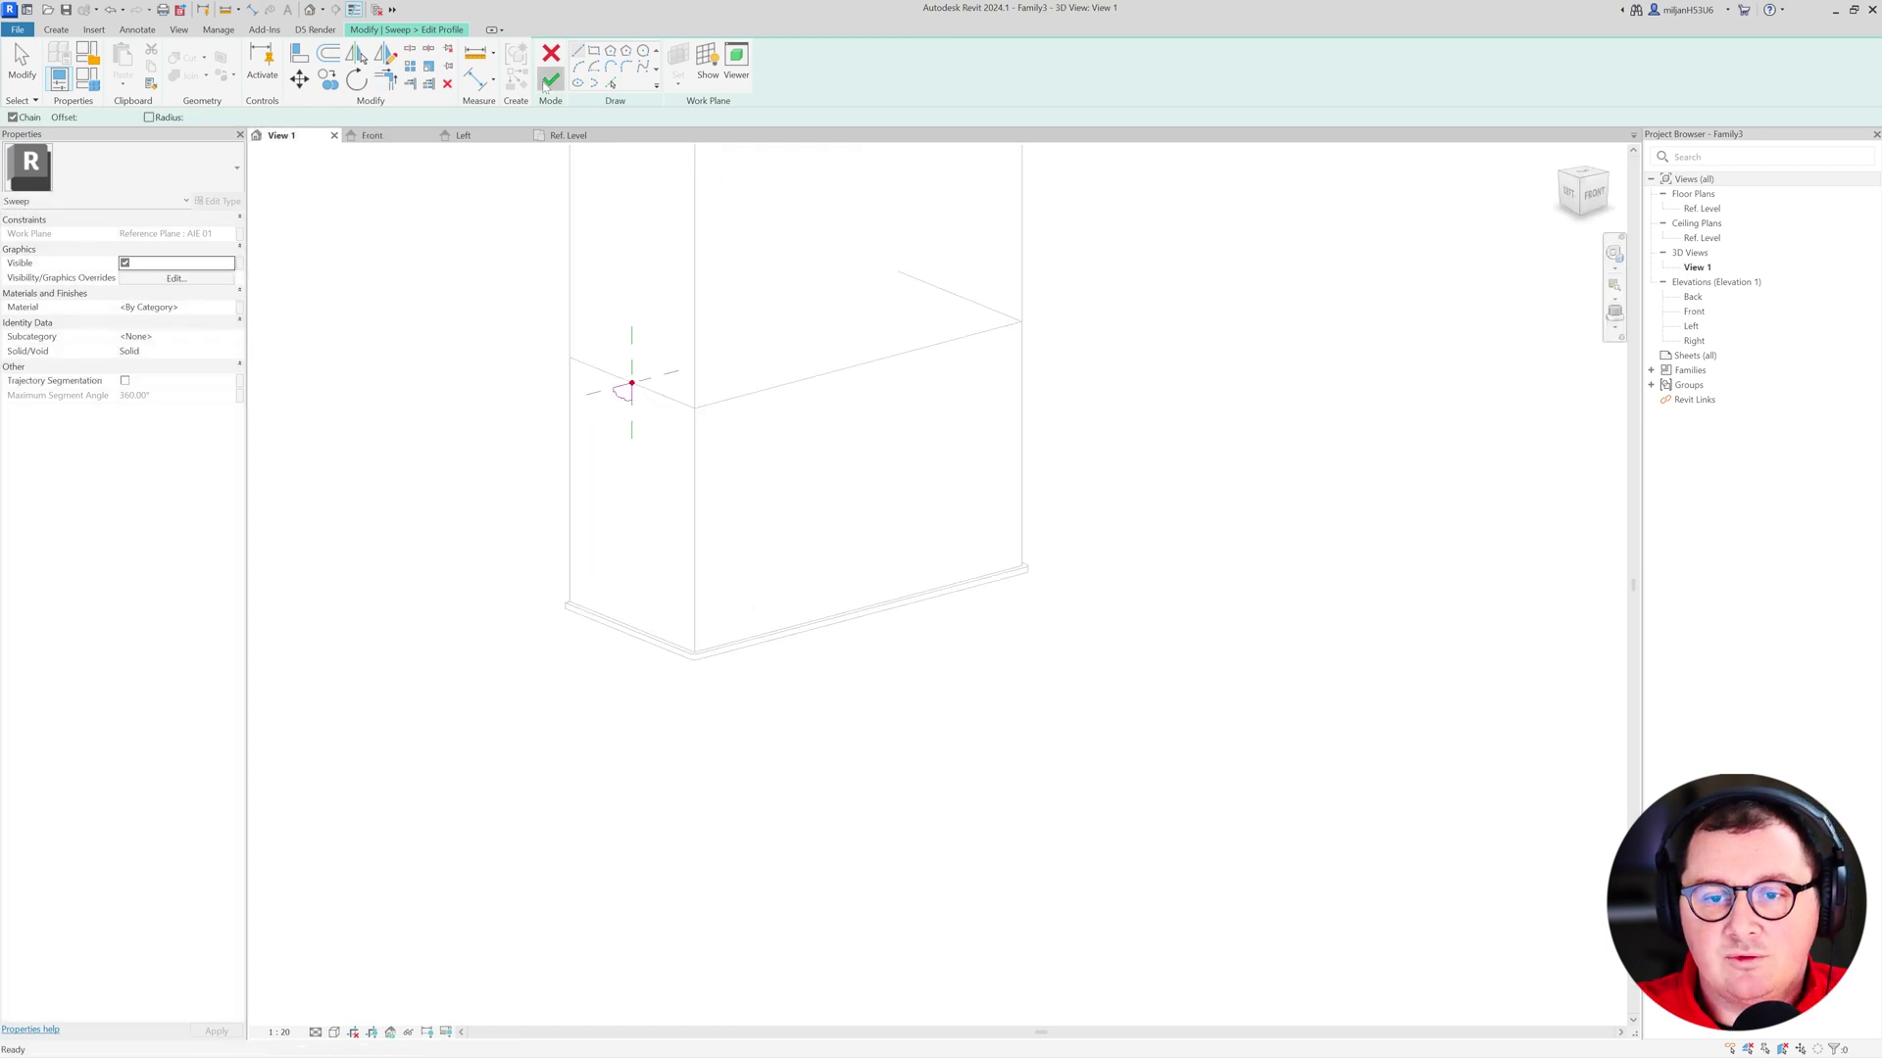
{"action": "left_click", "coordinate": [550, 83]}
{"action": "left_click", "coordinate": [550, 83]}
{"action": "mouse_move", "coordinate": [651, 499]}
{"action": "middle_mouse_down", "text": "shift"}
{"action": "mouse_move", "coordinate": [764, 451]}
{"action": "mouse_move", "coordinate": [869, 445]}
{"action": "mouse_move", "coordinate": [689, 506]}
{"action": "mouse_move", "coordinate": [695, 522]}
{"action": "mouse_move", "coordinate": [659, 516]}
{"action": "middle_mouse_up", "text": "shift"}
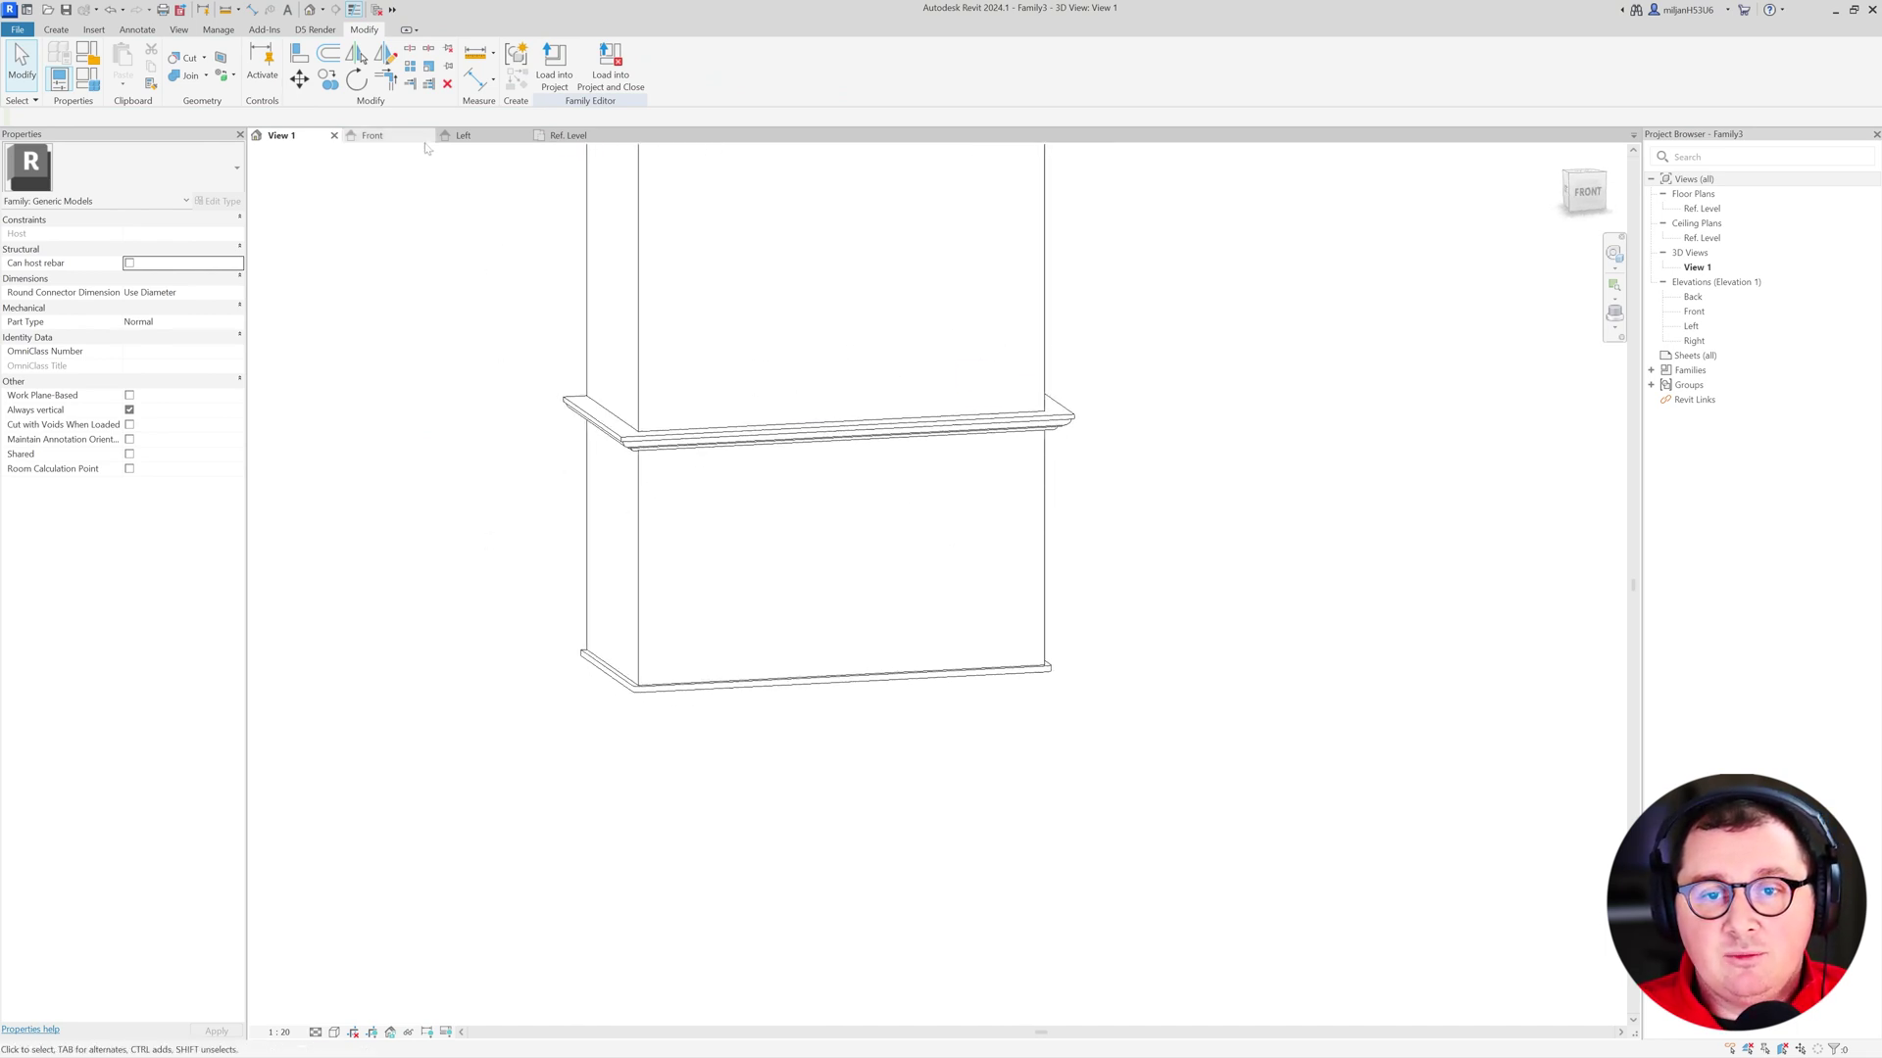
- Start a void extrusion in the front elevation, keeping Center (Front/Back) as its work plane
{"action": "left_click", "coordinate": [568, 135]}
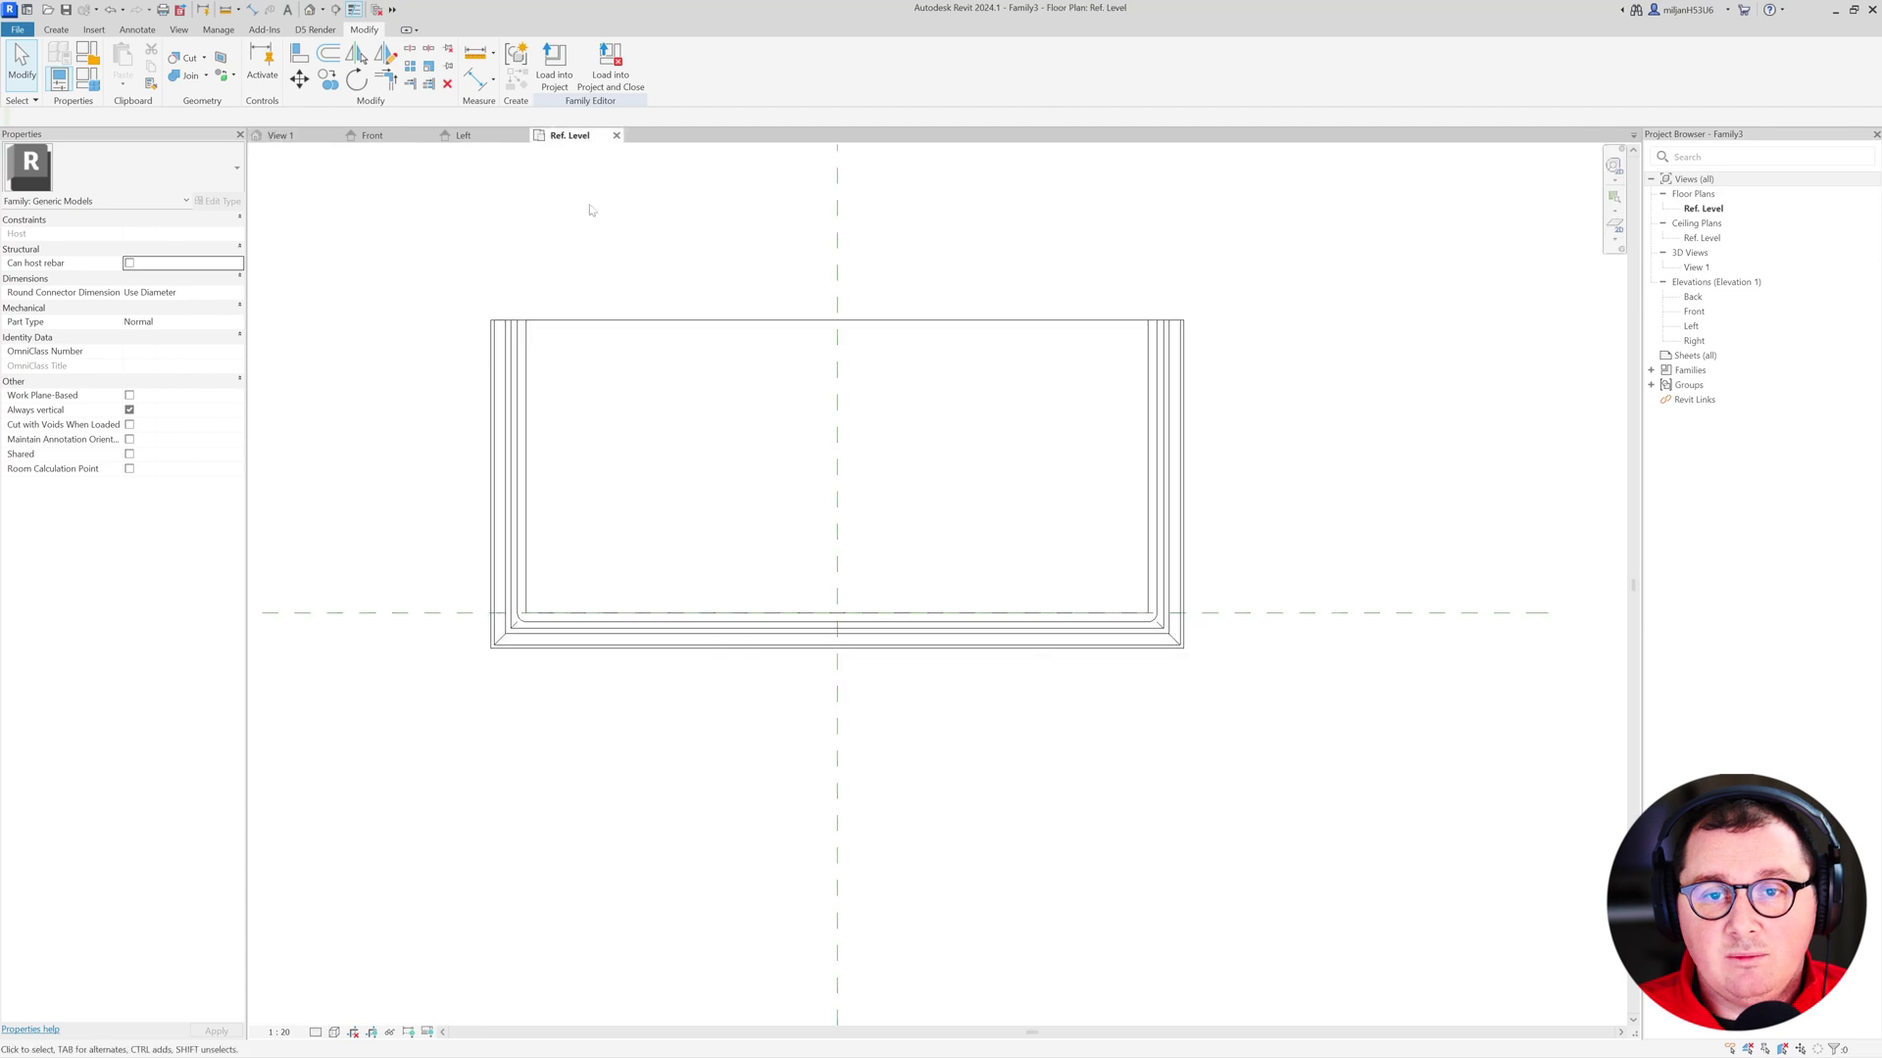
{"action": "left_click", "coordinate": [391, 143]}
{"action": "scroll", "coordinate": [460, 286], "scroll_direction": "down", "scroll_amount": 8}
{"action": "scroll", "coordinate": [552, 450], "scroll_direction": "up", "scroll_amount": 2}
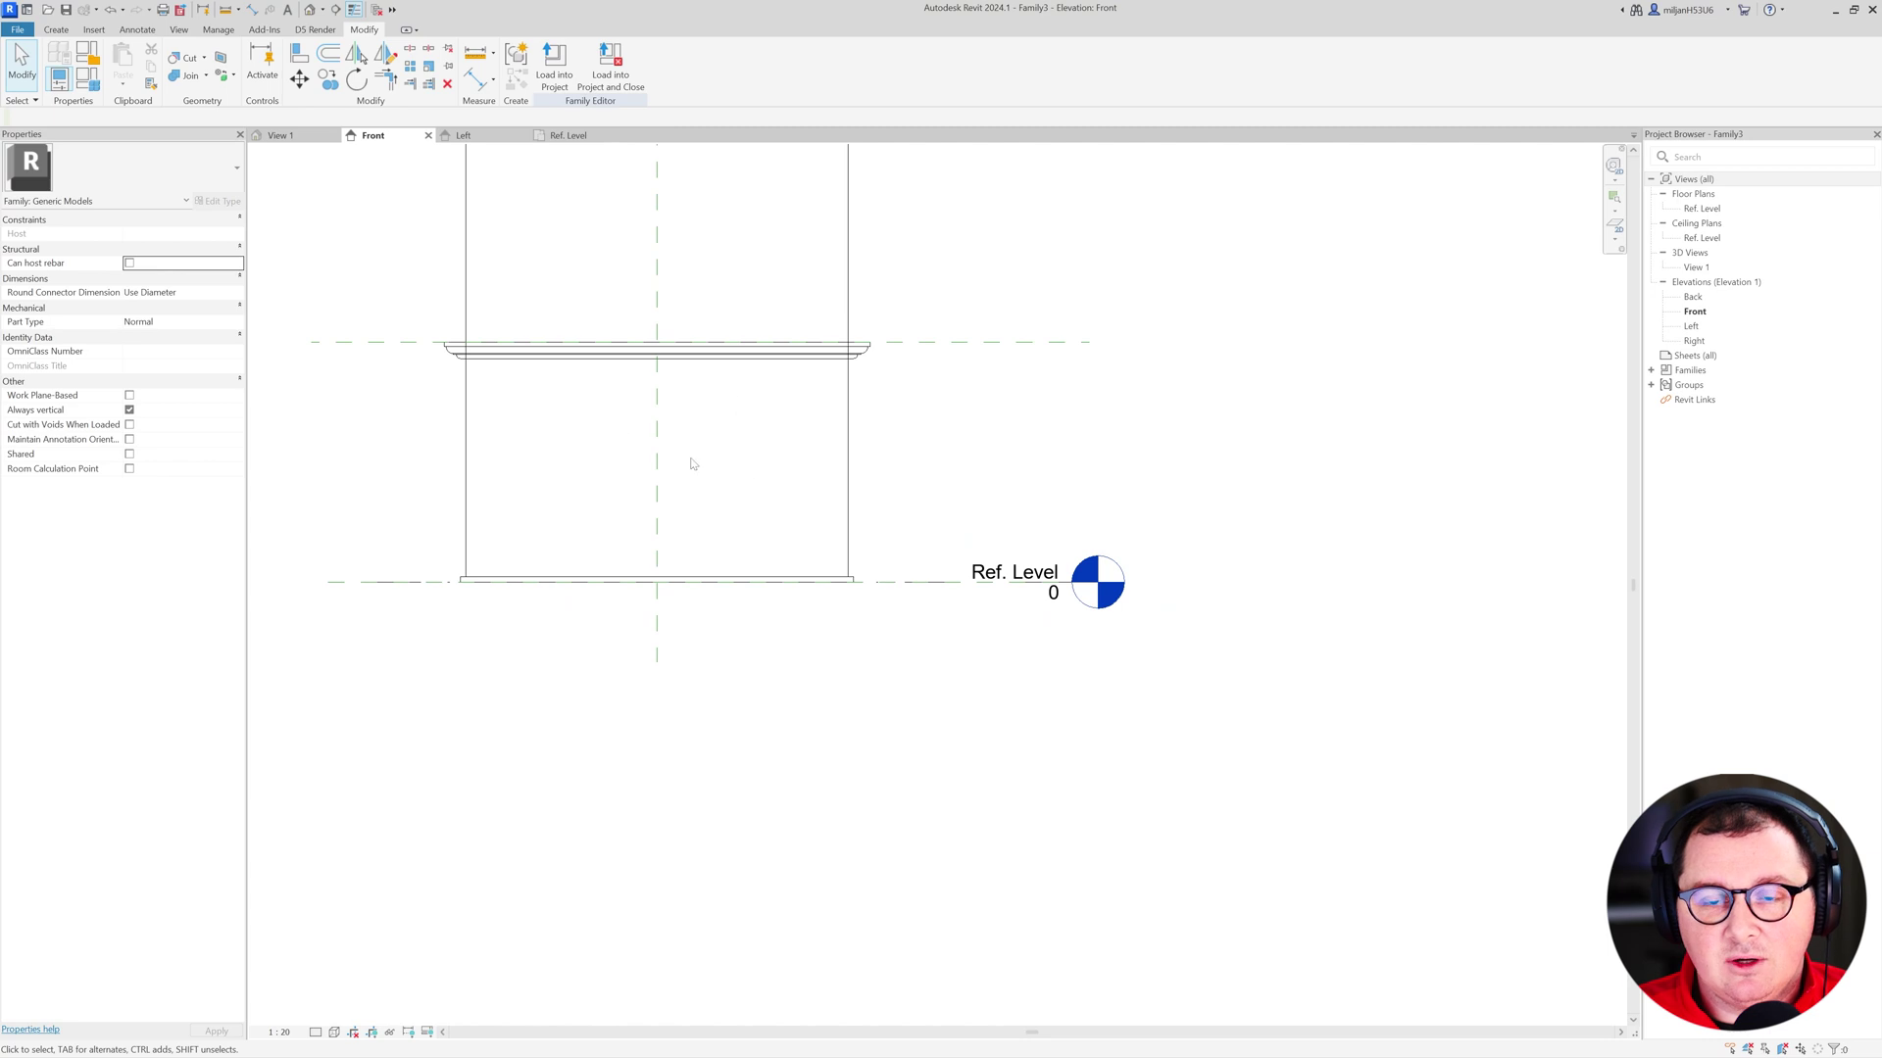
{"action": "middle_click_drag", "start_coordinate": [691, 463], "coordinate": [725, 517]}
{"action": "left_click", "coordinate": [57, 29]}
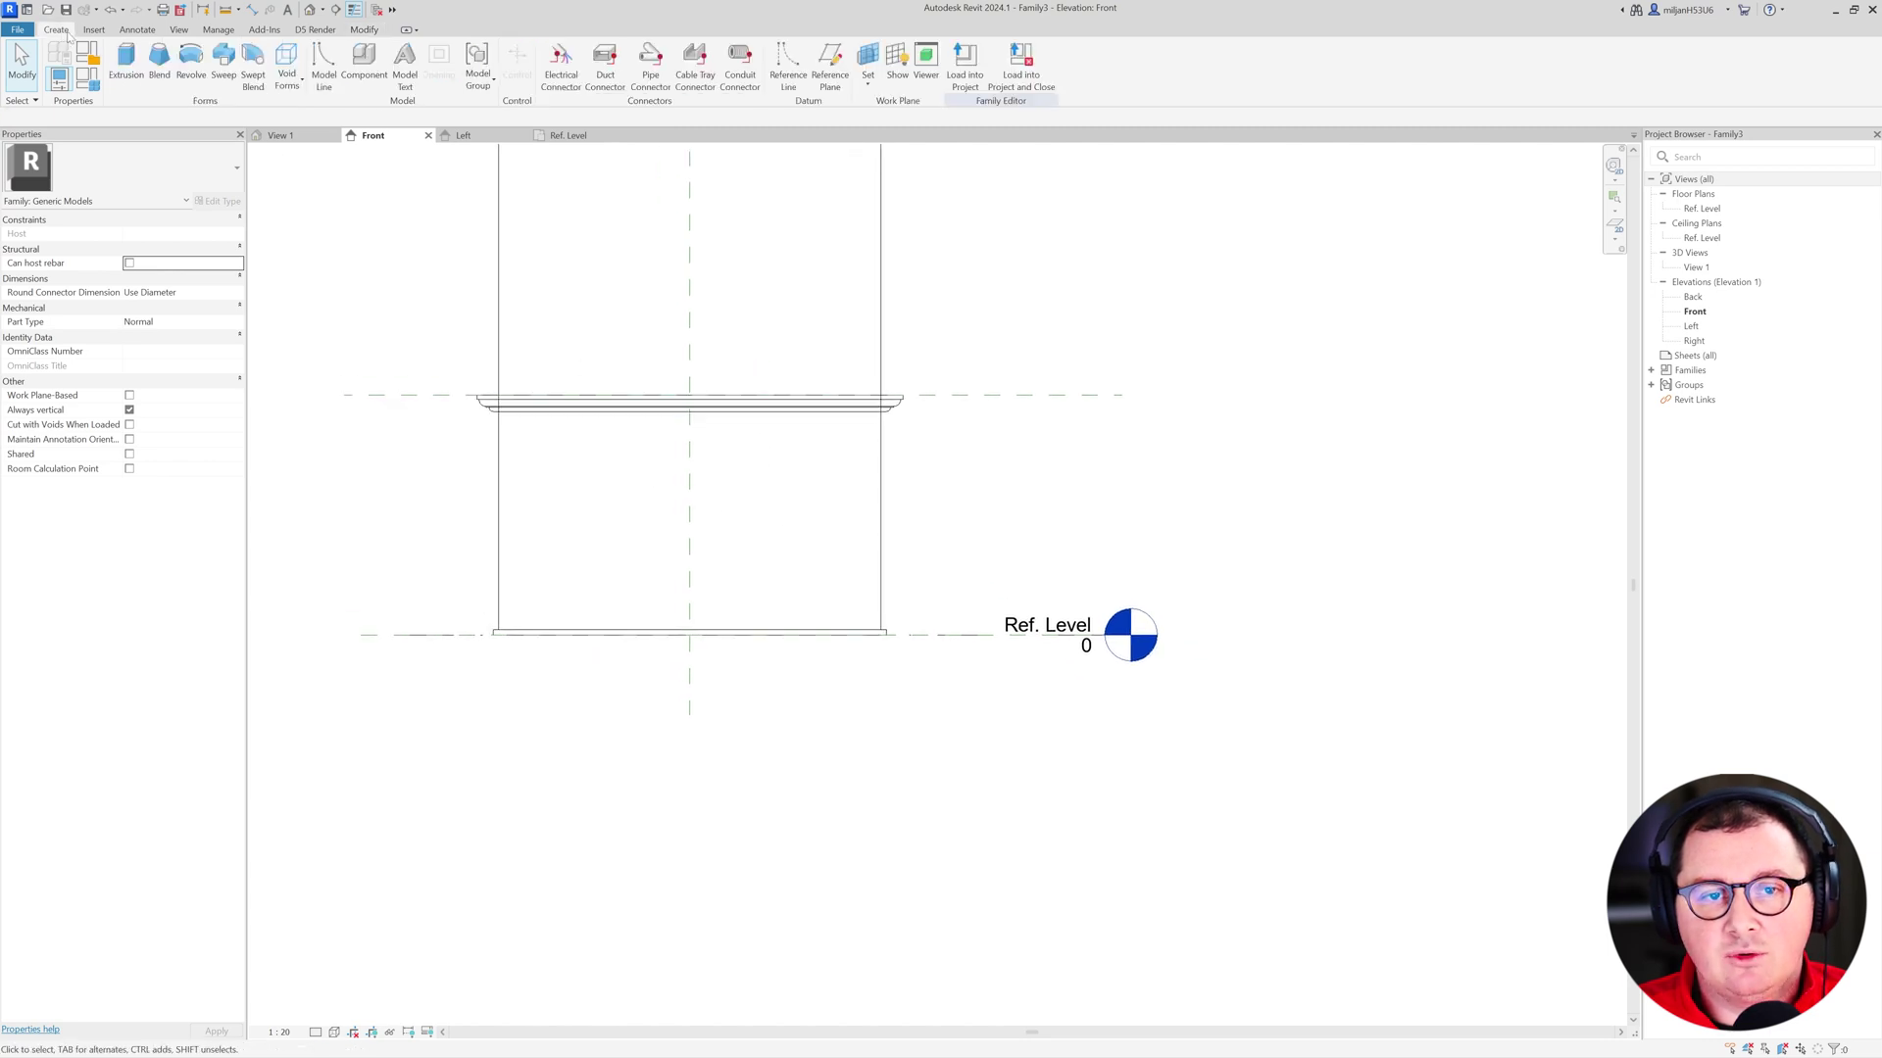
{"action": "left_click", "coordinate": [287, 68]}
{"action": "left_click", "coordinate": [309, 113]}
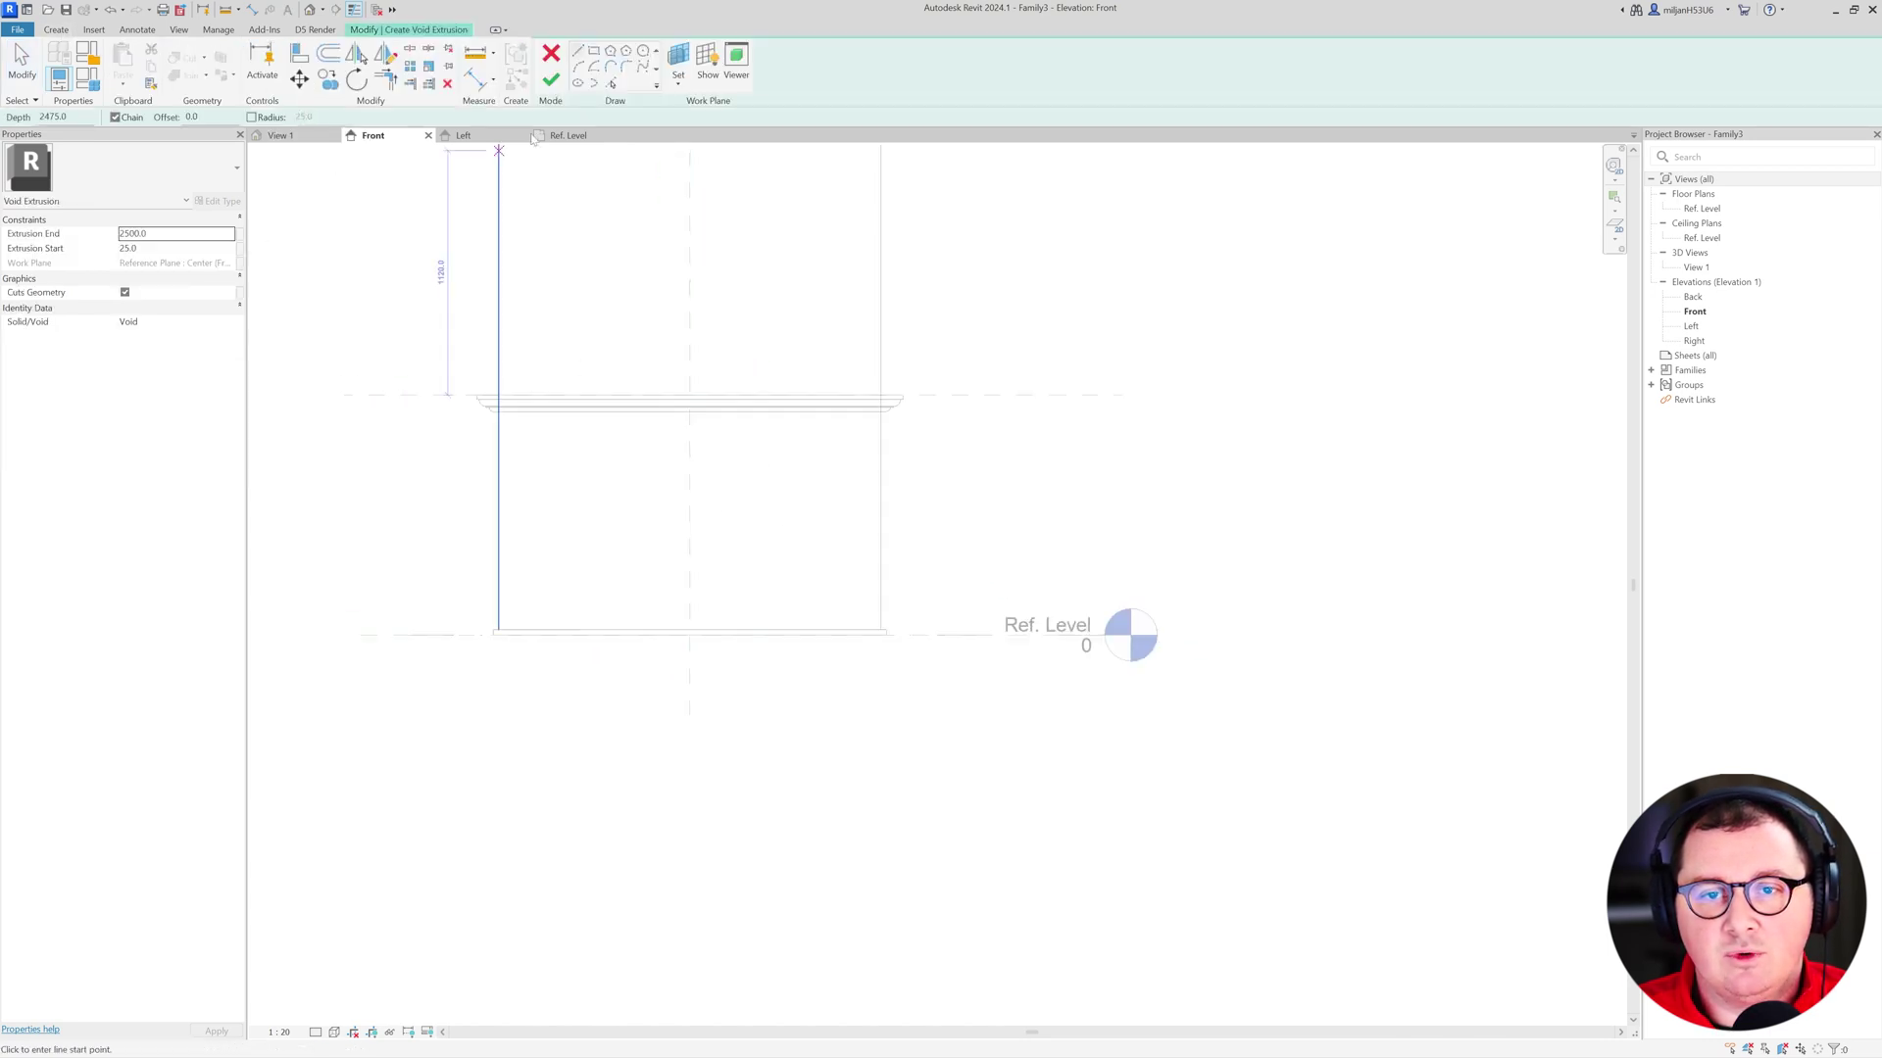
{"action": "left_click", "coordinate": [678, 82]}
{"action": "left_click", "coordinate": [702, 117]}
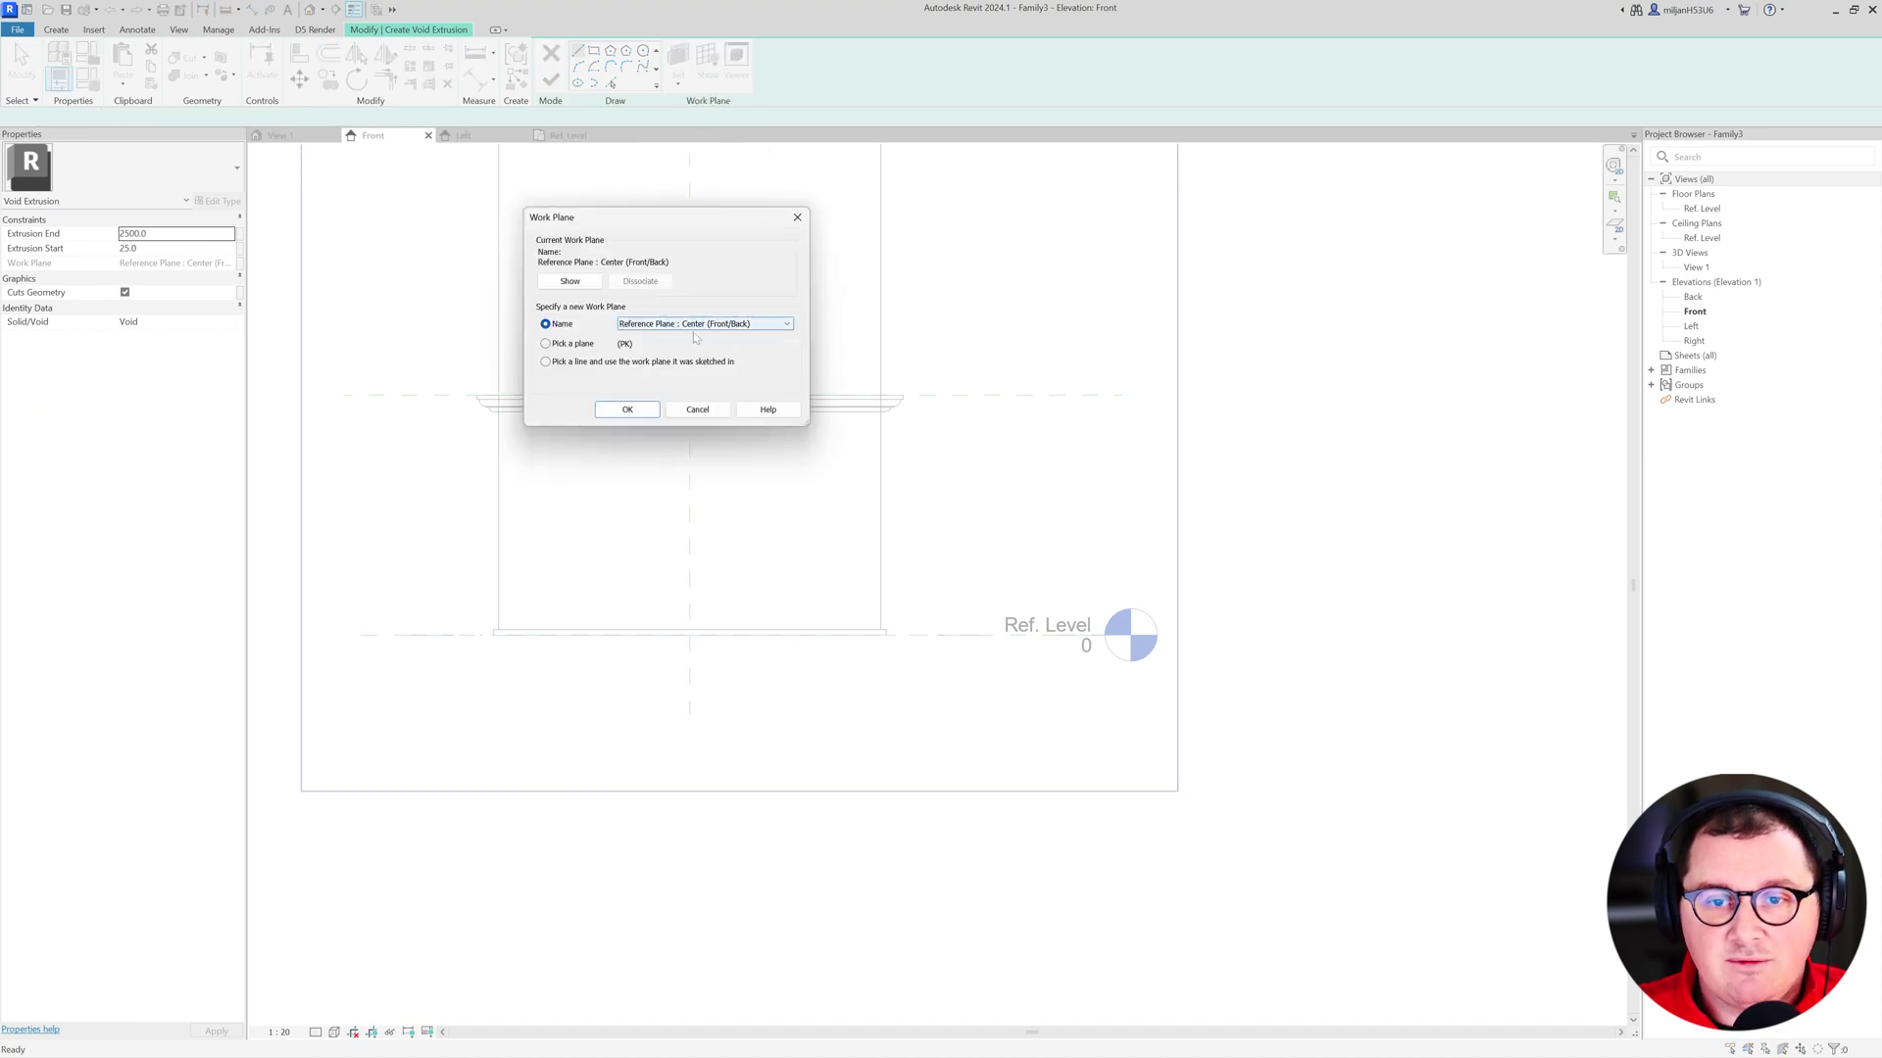
{"action": "left_click", "coordinate": [698, 411]}
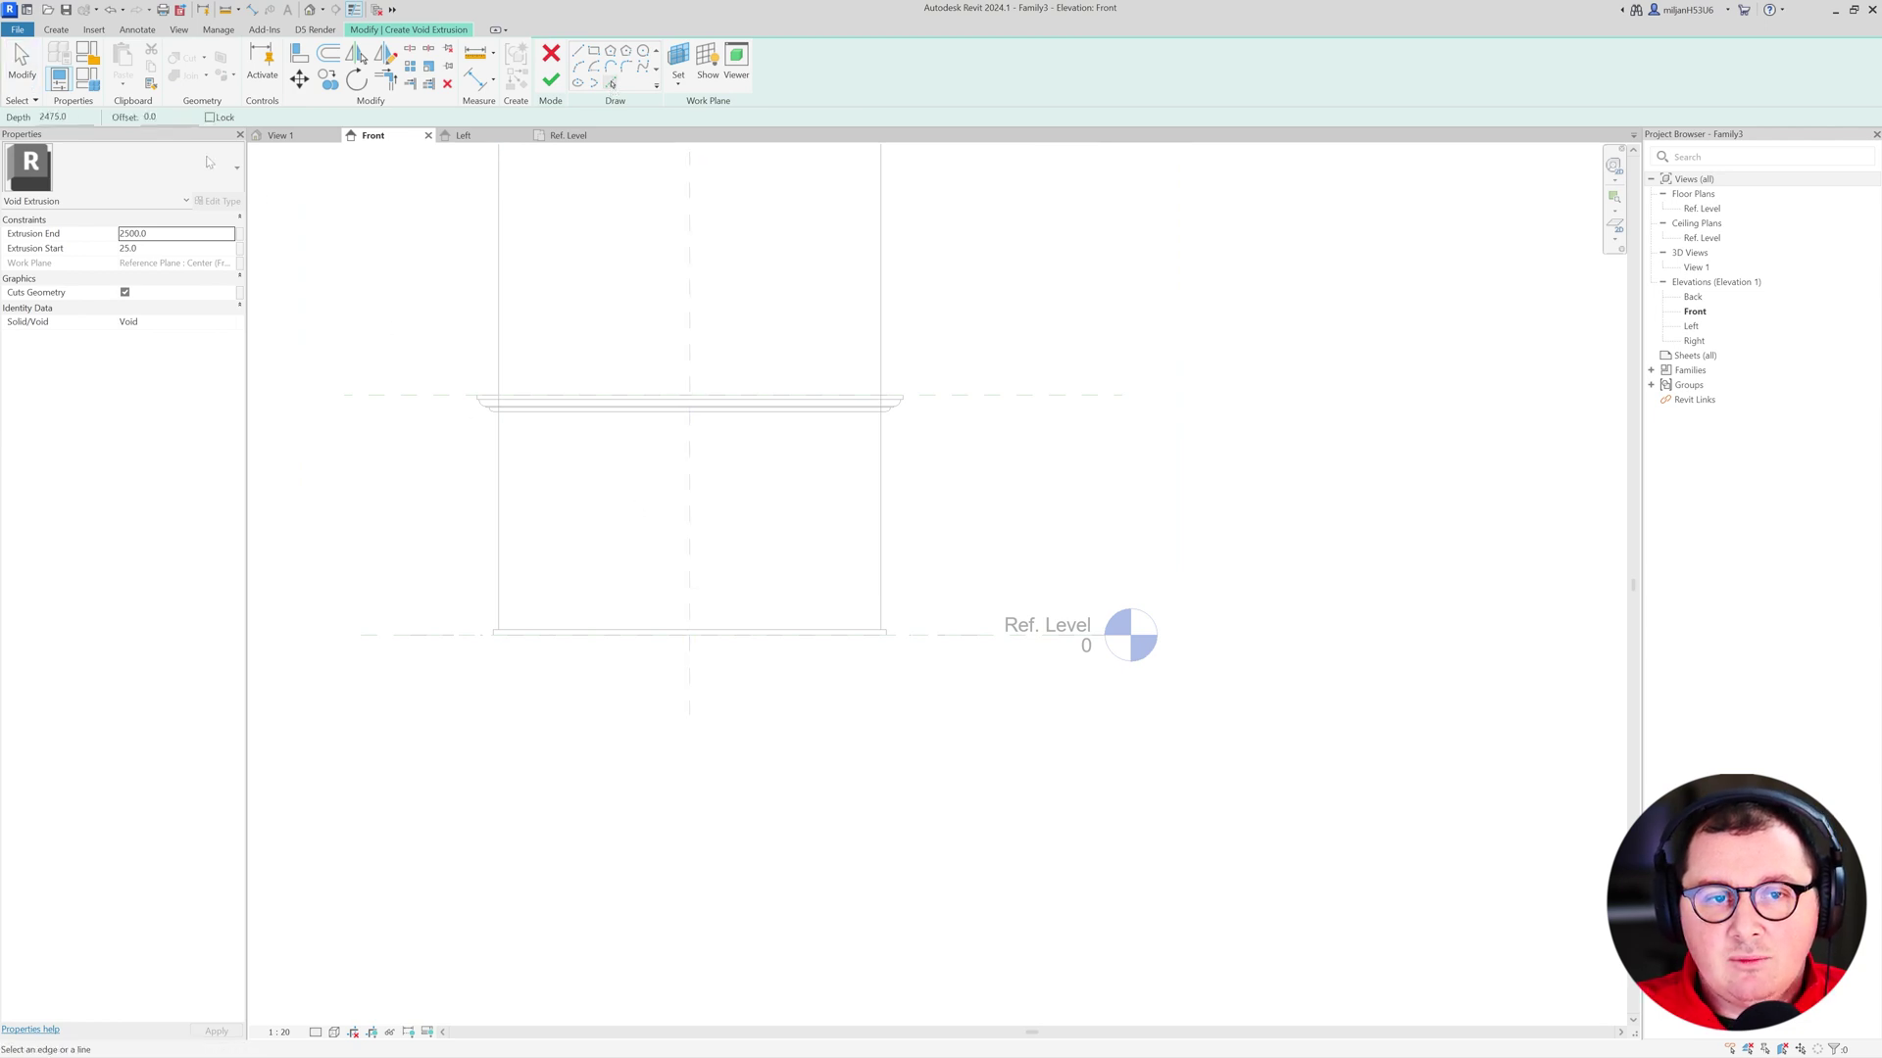
- Sketch the opening's vertical lines 300 mm inside the block's sides and a horizontal line 350 mm below the mantel-top reference plane
{"action": "type", "text": "300"}
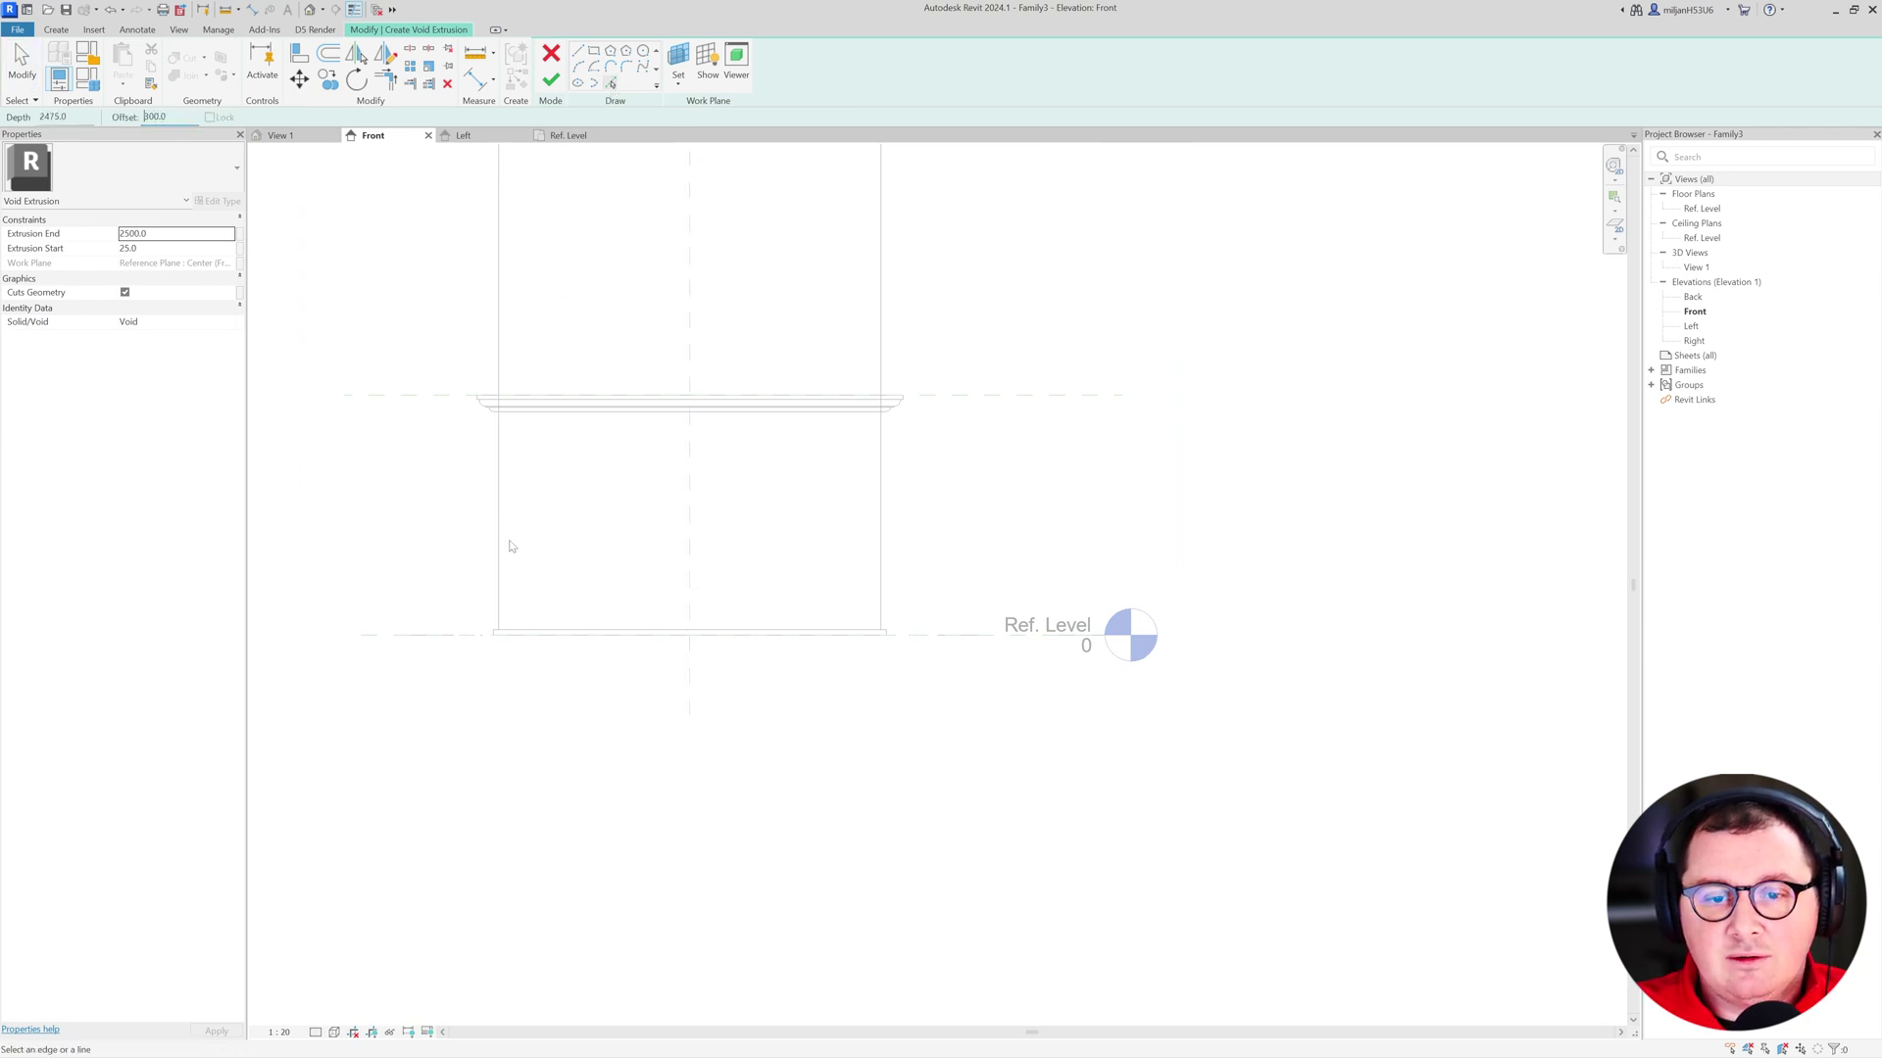
{"action": "left_click", "coordinate": [499, 551]}
{"action": "left_click", "coordinate": [878, 575]}
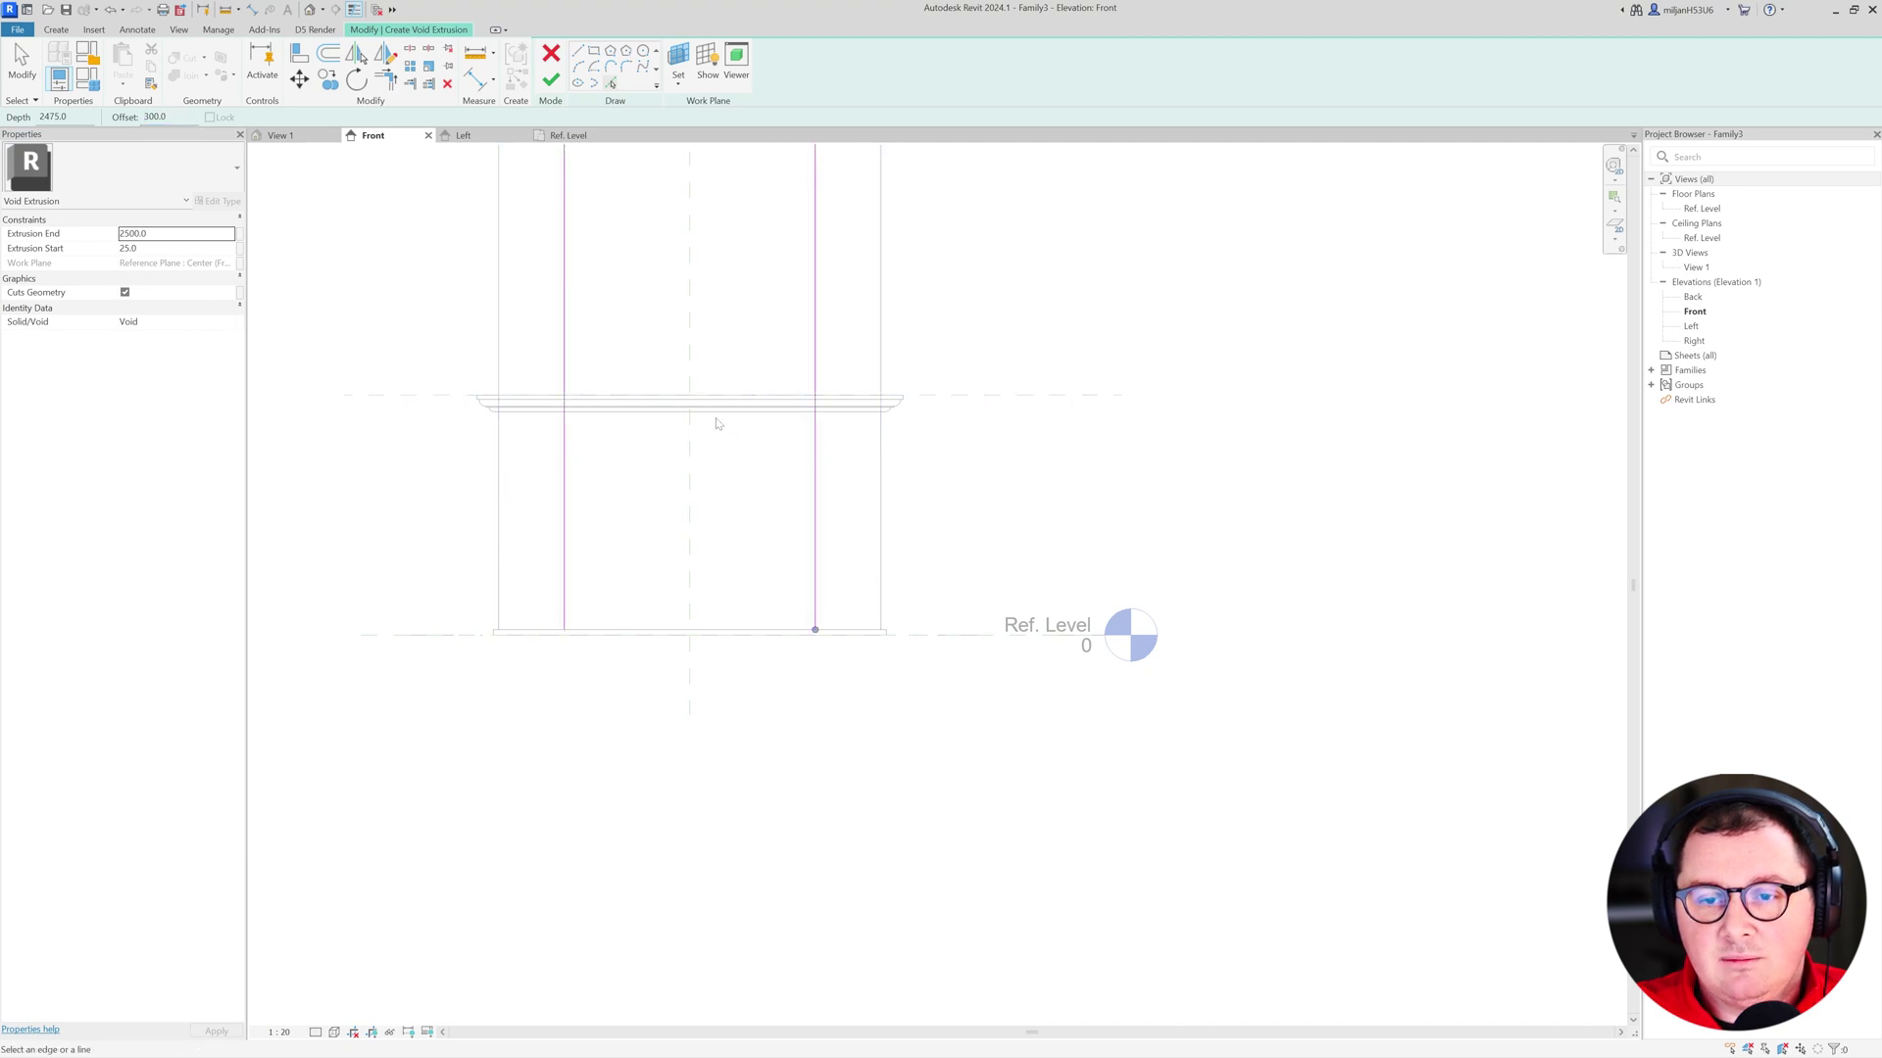
{"action": "type", "text": "350"}
{"action": "left_click", "coordinate": [431, 397]}
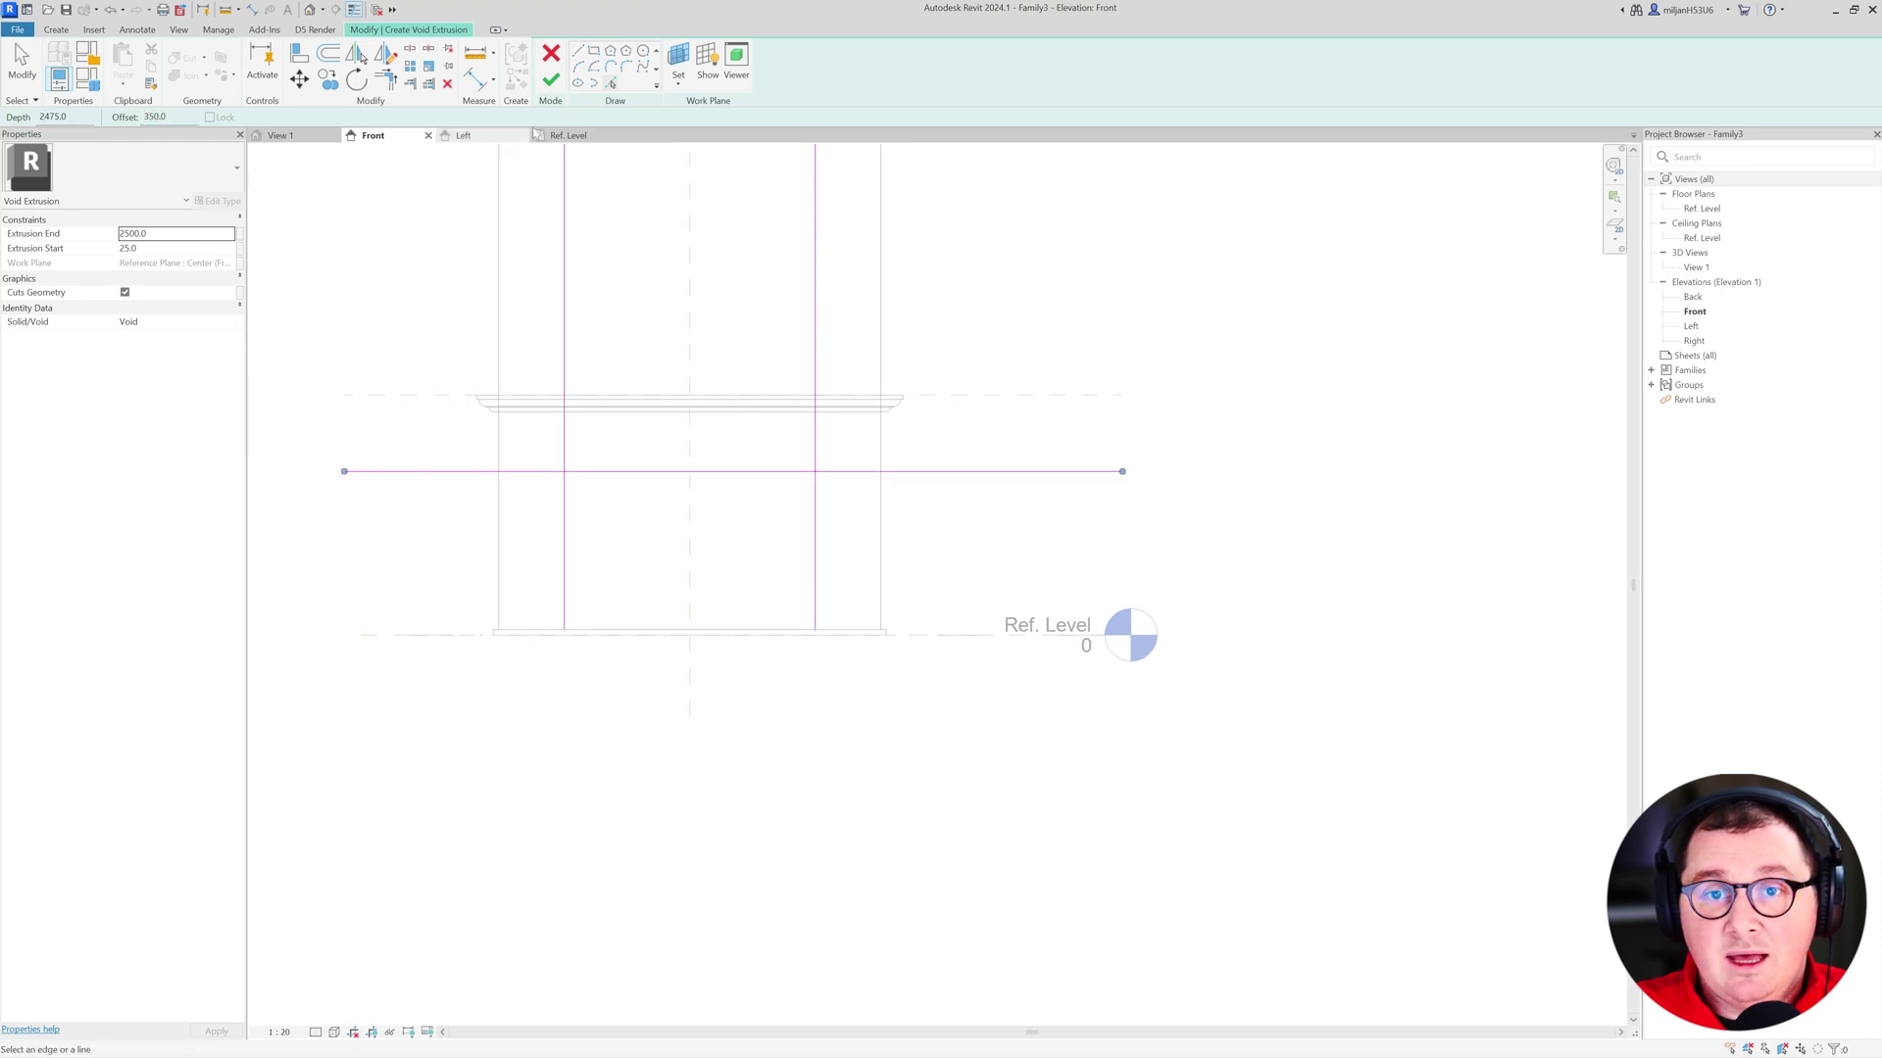
{"action": "key", "text": "Escape"}
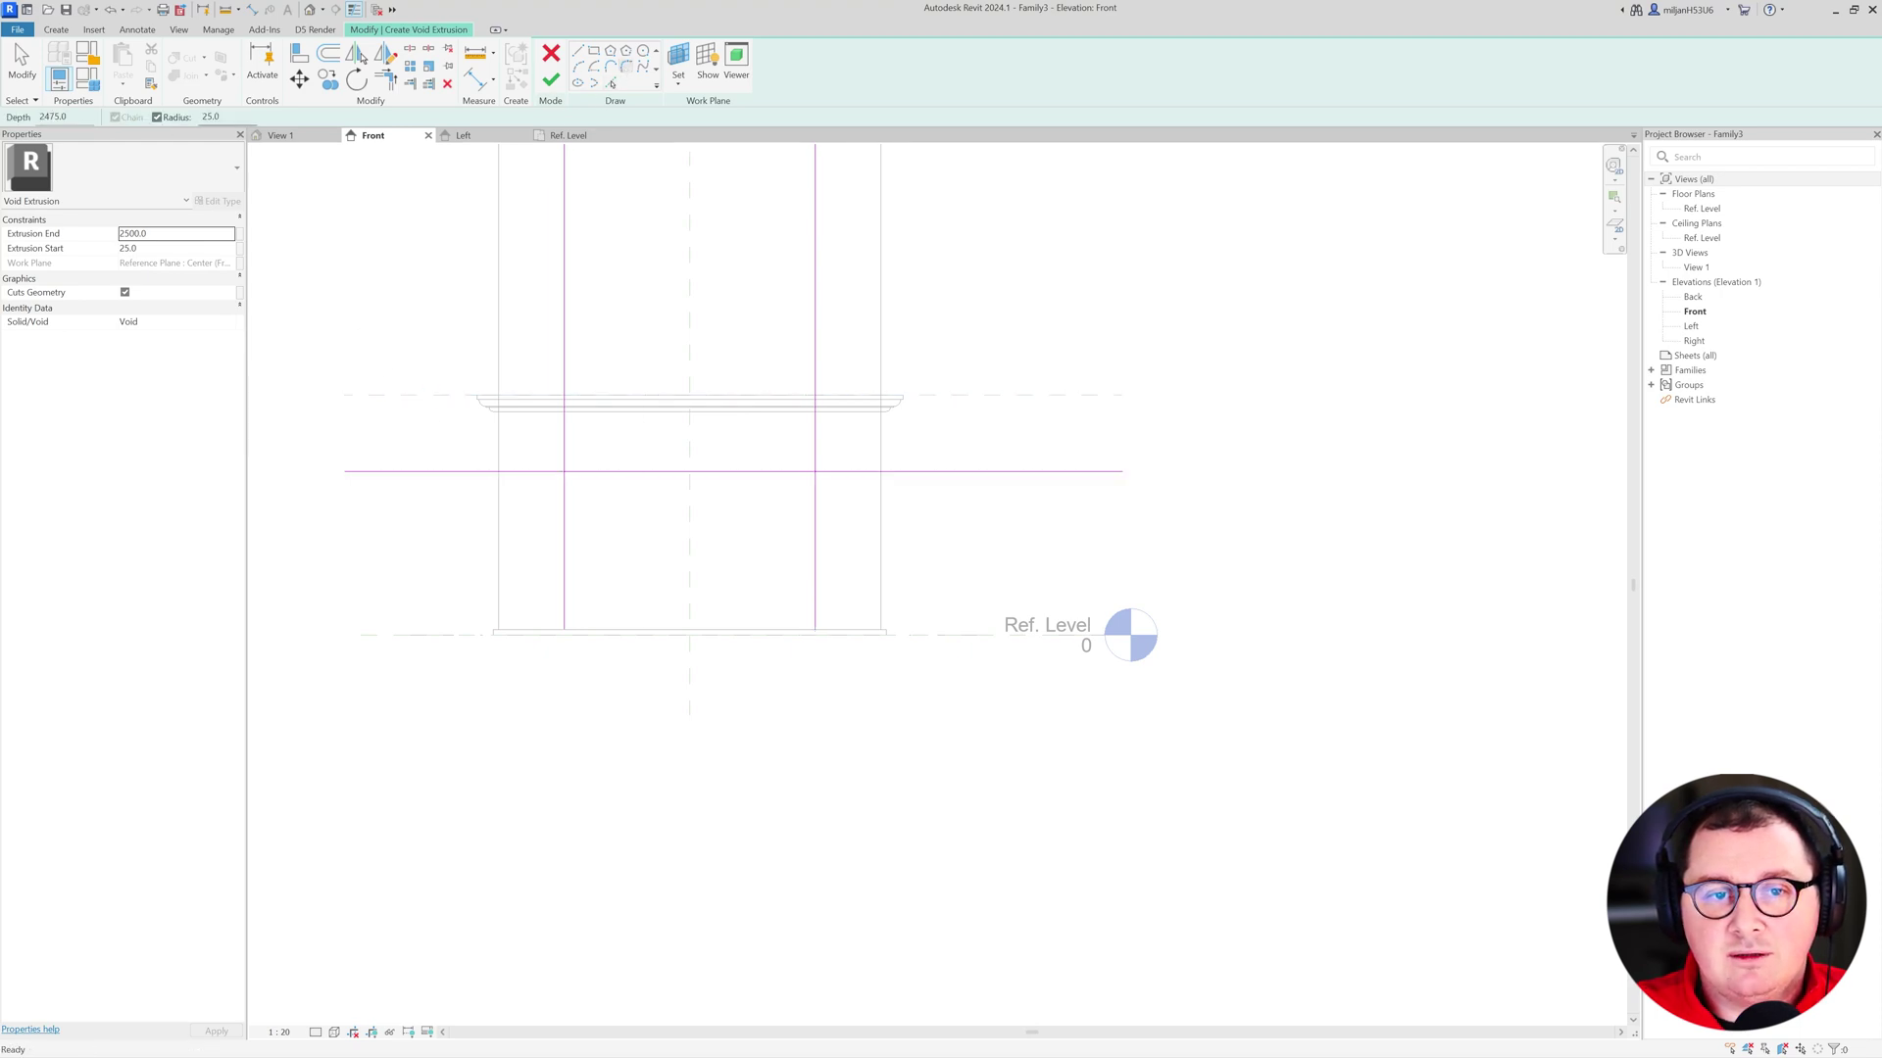
- Round both upper corners of the opening sketch with 350 mm radius fillet arcs
{"action": "type", "text": "350"}
{"action": "key", "text": "Return"}
{"action": "left_click", "coordinate": [566, 548]}
{"action": "left_click", "coordinate": [646, 473]}
{"action": "left_click", "coordinate": [813, 530]}
- Close the opening sketch along the top of the base slab, set Extrusion Start to 0, and finish the void extrusion
{"action": "left_click", "coordinate": [577, 50]}
{"action": "scroll", "coordinate": [585, 542], "scroll_direction": "up", "scroll_amount": 3}
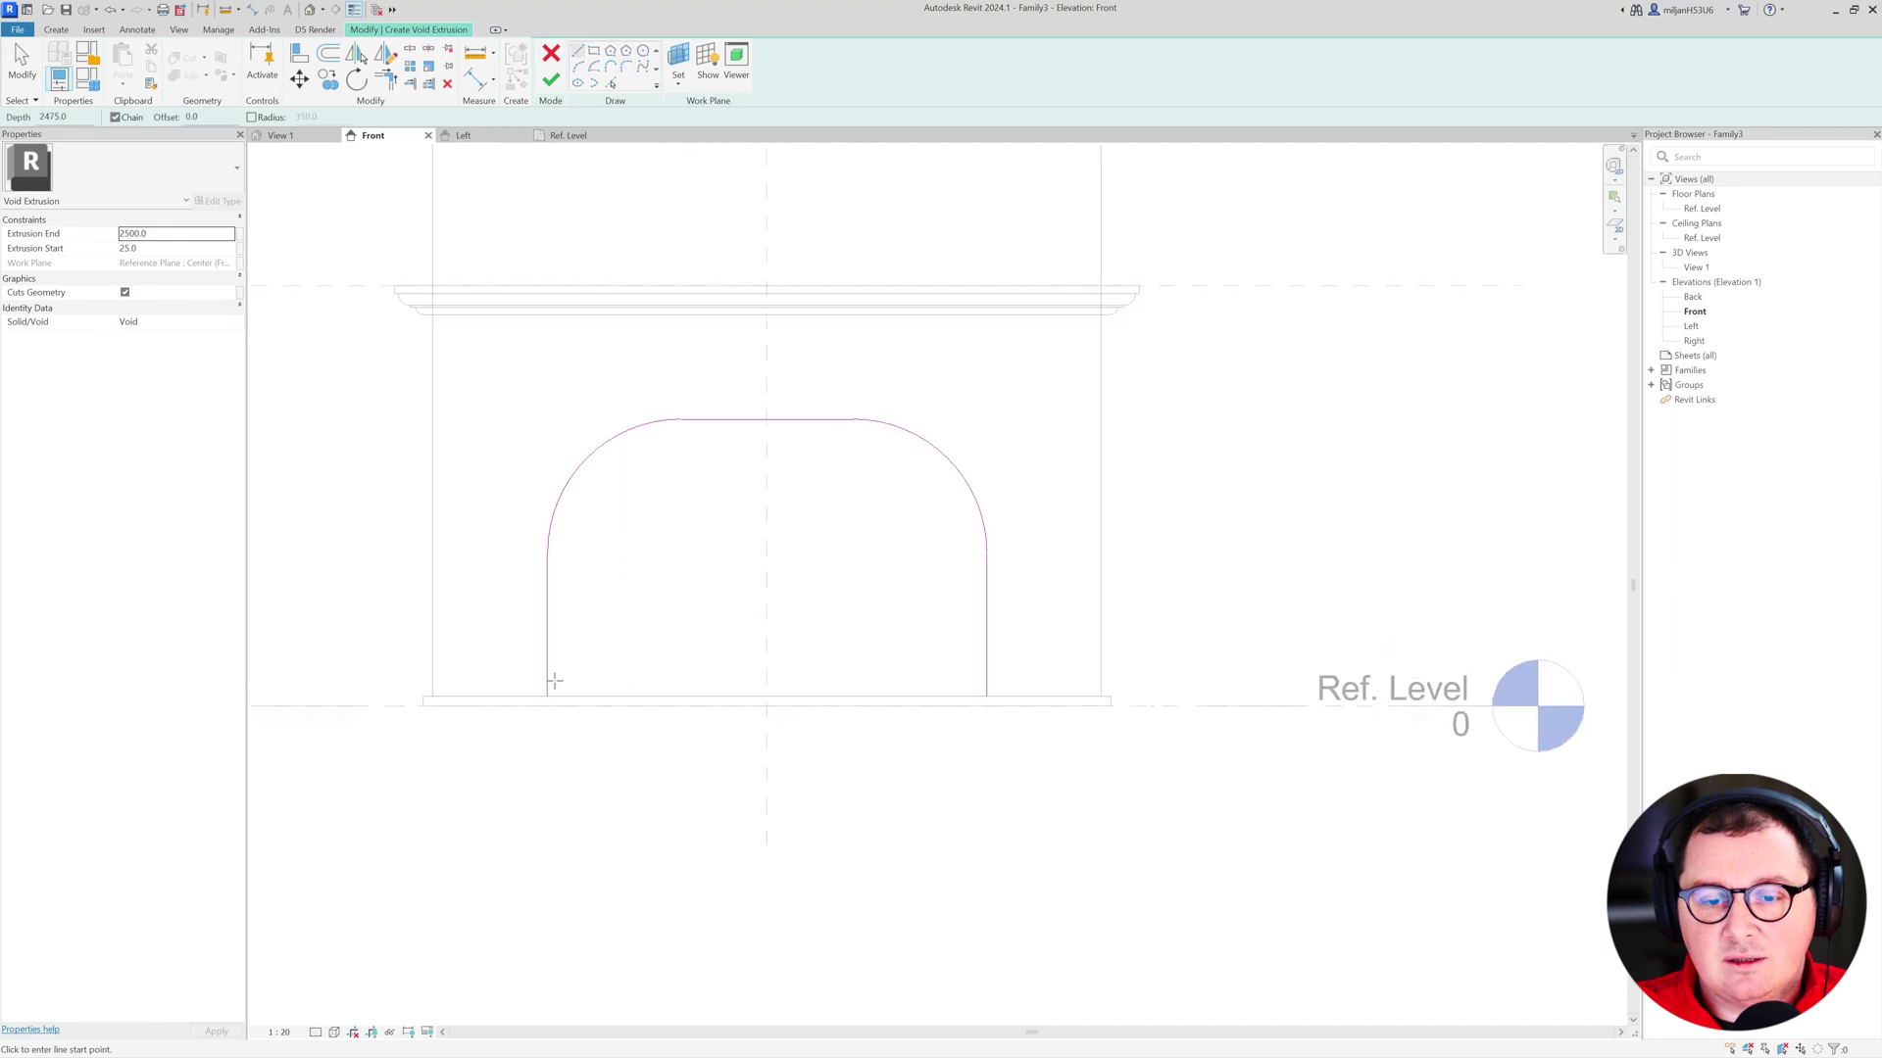
{"action": "left_click", "coordinate": [548, 696]}
{"action": "left_click", "coordinate": [986, 696]}
{"action": "left_click", "coordinate": [21, 69]}
{"action": "left_click", "coordinate": [129, 248]}
{"action": "type", "text": "0"}
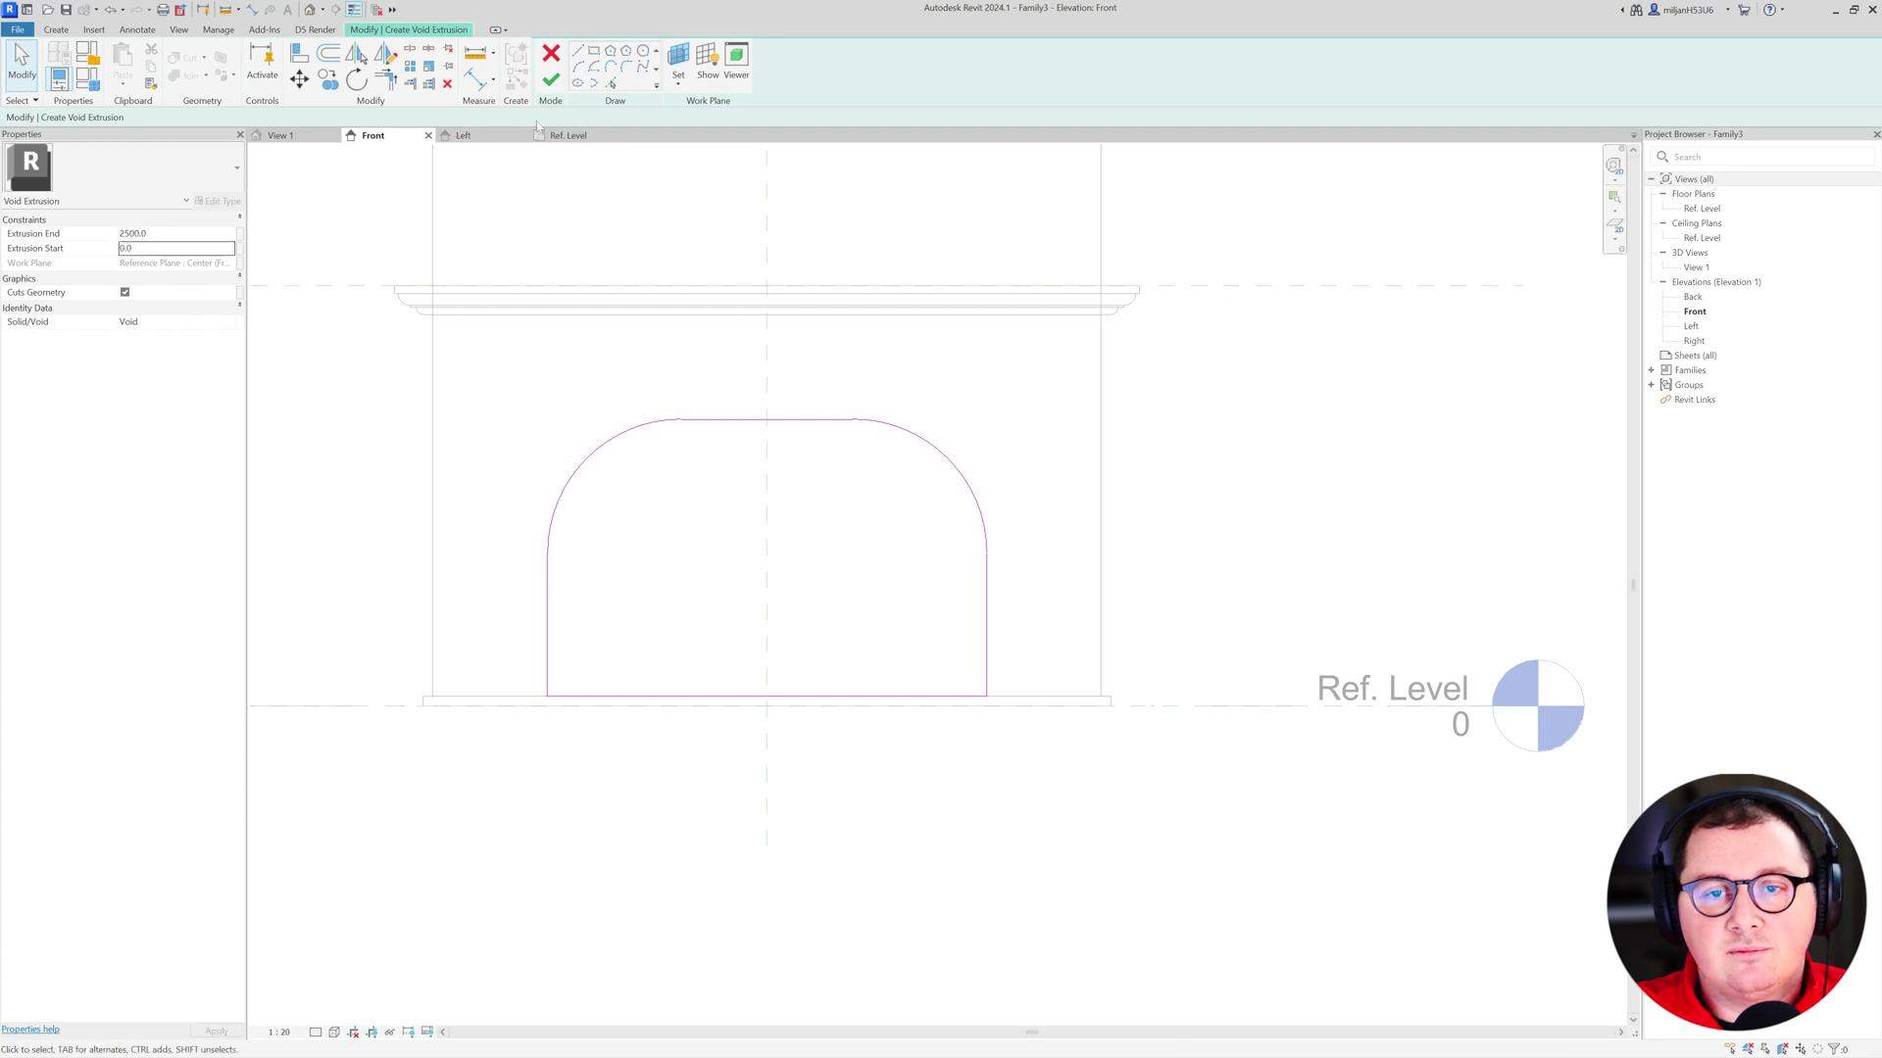
{"action": "left_click", "coordinate": [550, 80]}
- Reverse the void in the Ref. Level plan so it runs back into the block, with Extrusion End at -750
{"action": "left_click", "coordinate": [567, 138]}
{"action": "scroll", "coordinate": [594, 494], "scroll_direction": "down", "scroll_amount": 3}
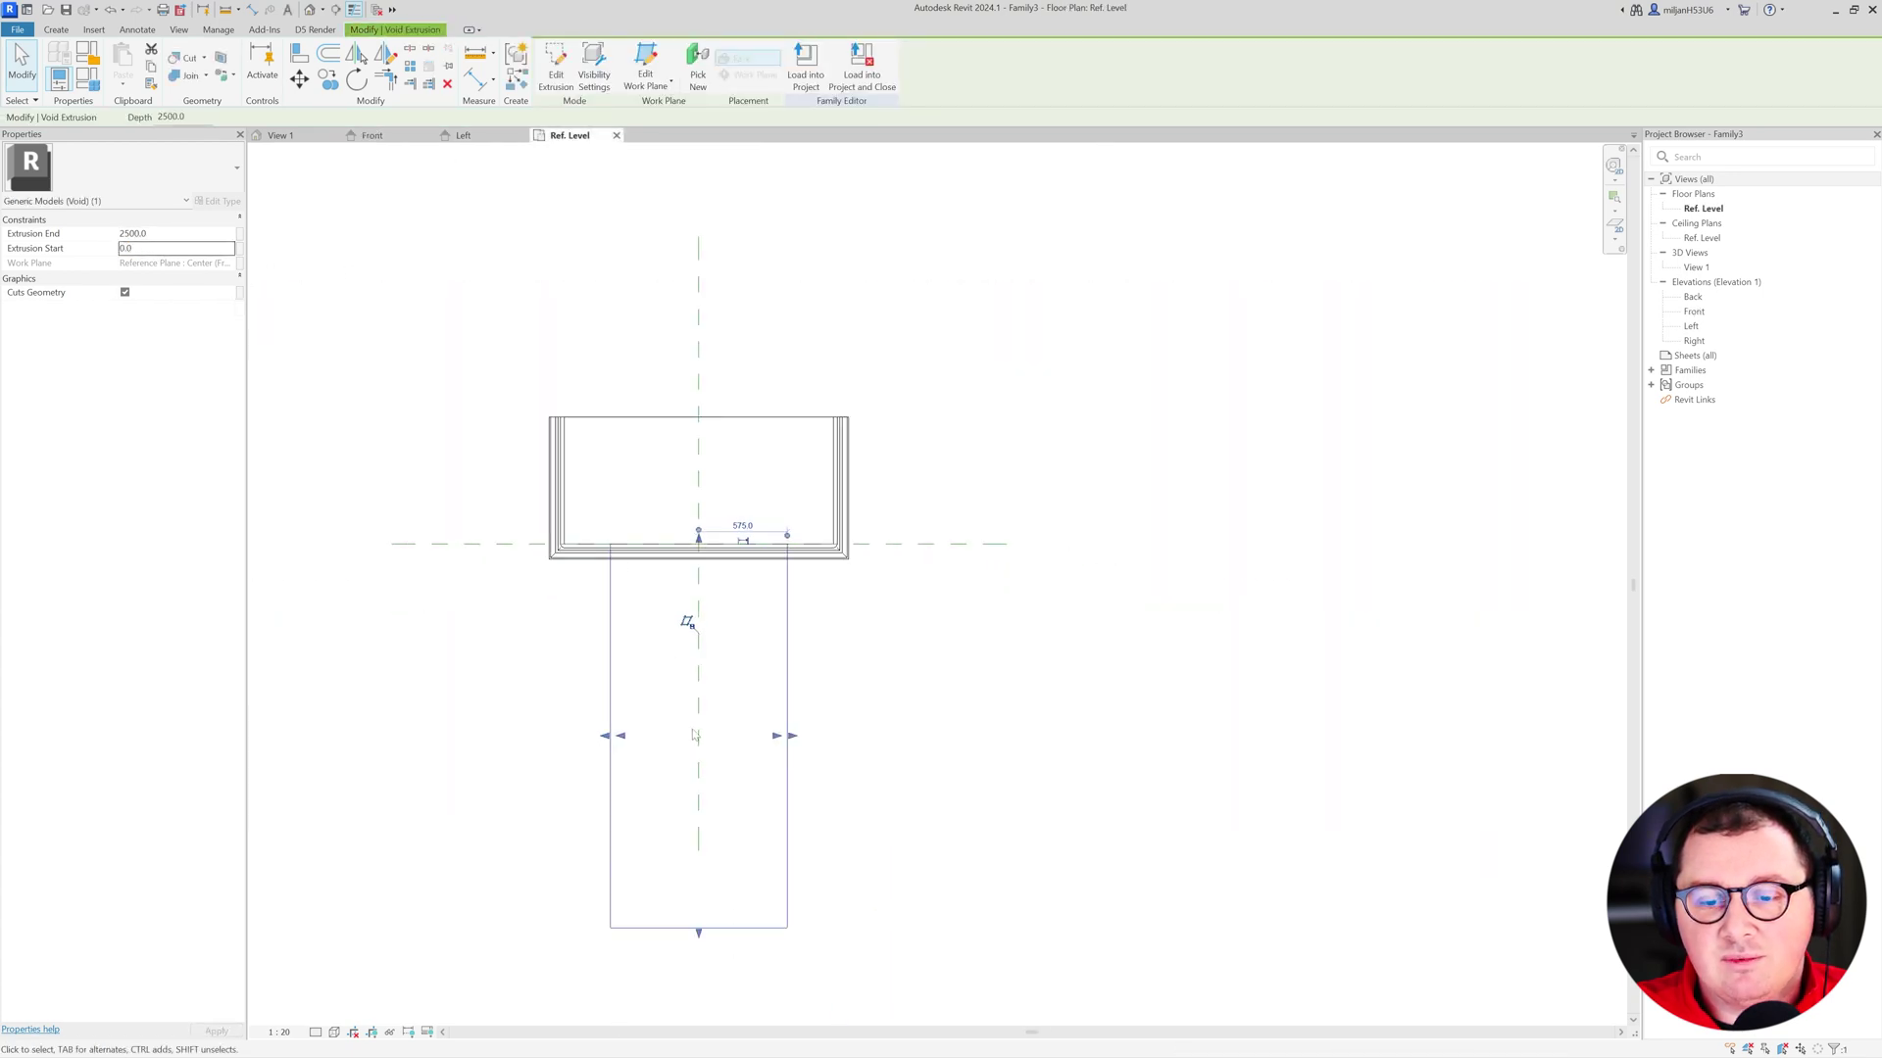
{"action": "left_click_drag", "start_coordinate": [699, 935], "coordinate": [697, 432]}
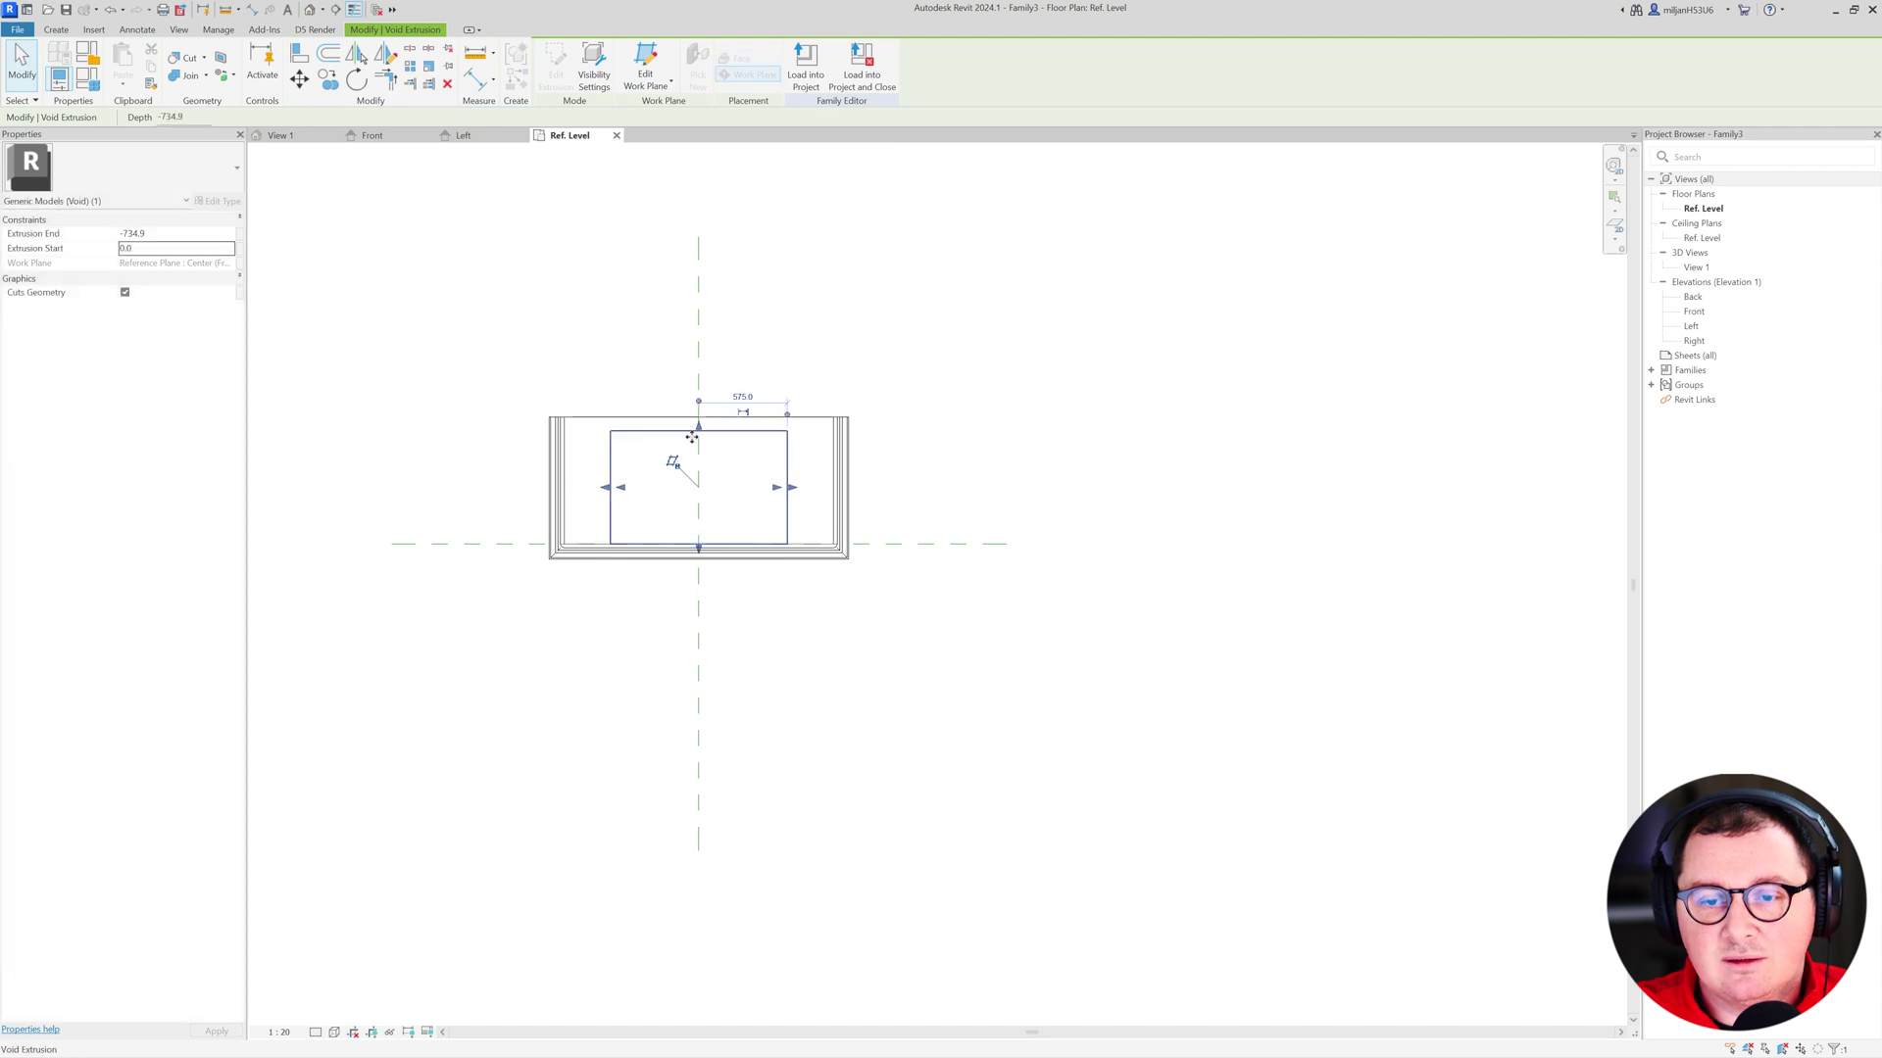
{"action": "left_click", "coordinate": [167, 235]}
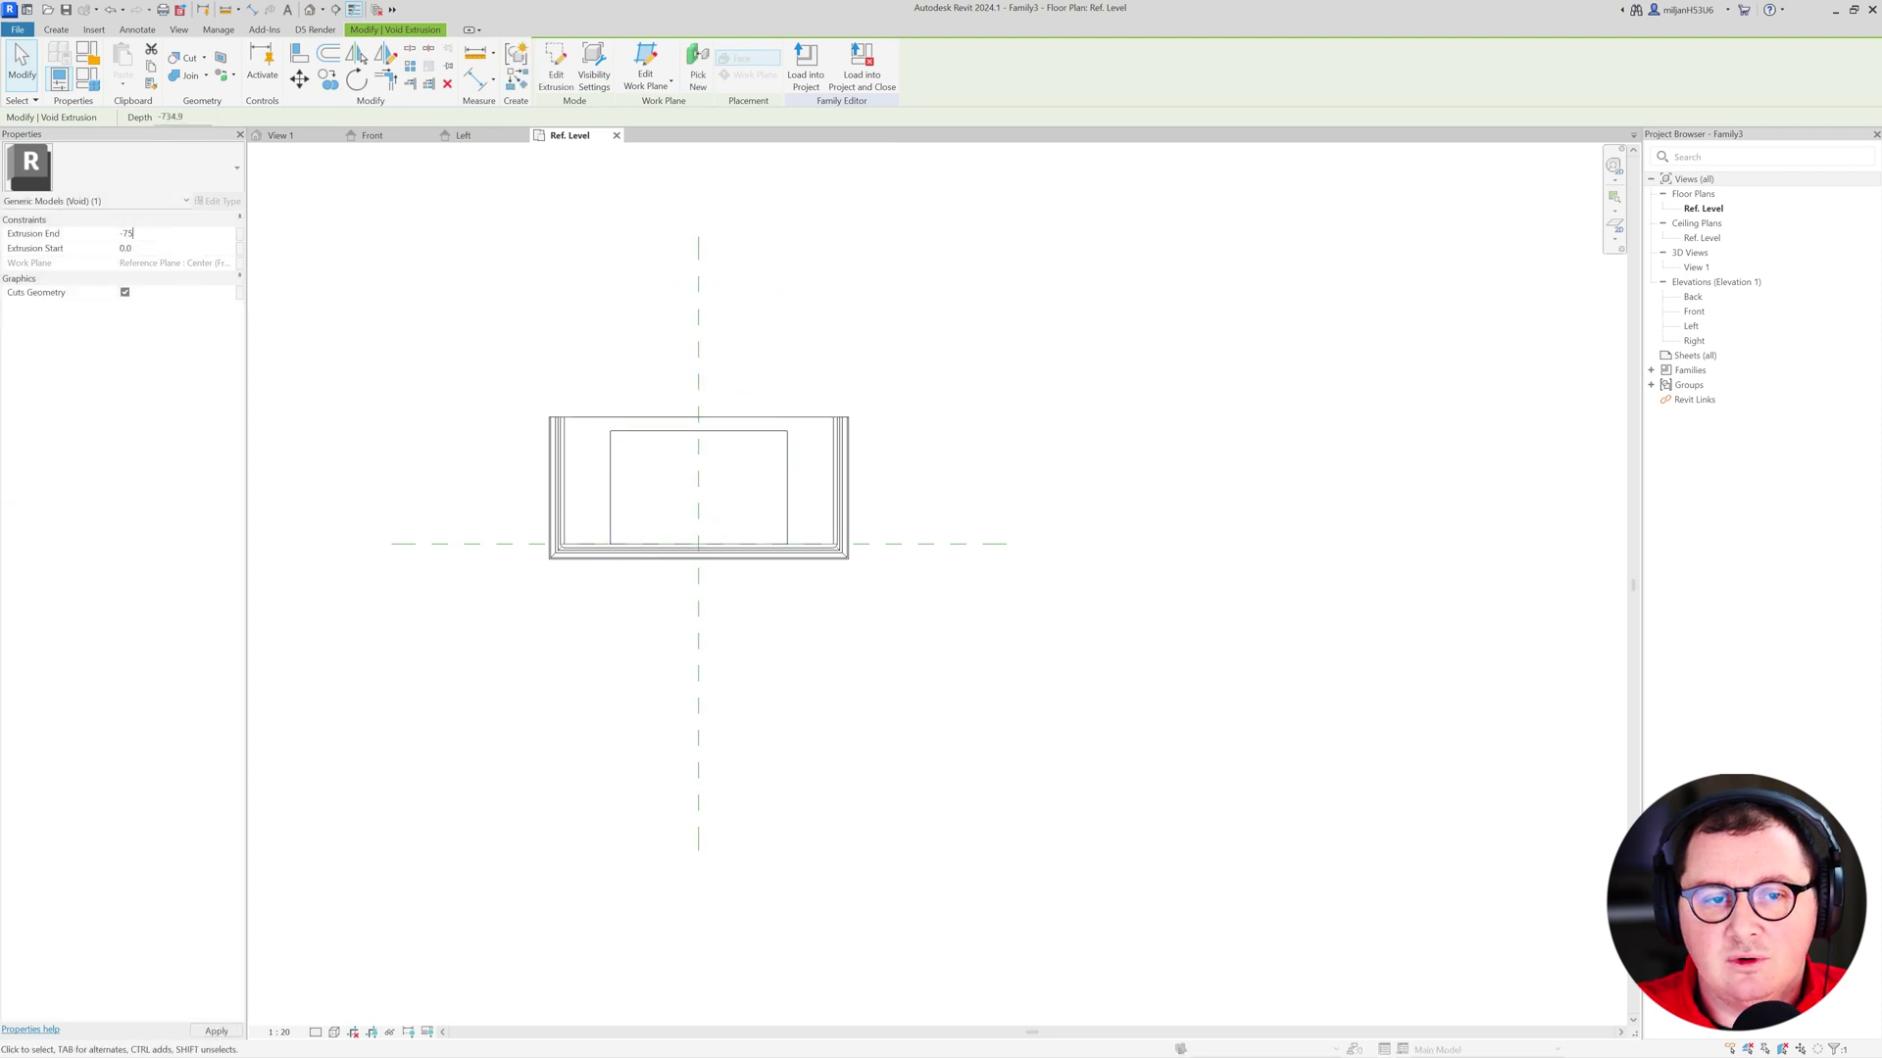
{"action": "type", "text": "-750"}
{"action": "key", "text": "Return"}
- Inspect the arched opening cut into the block in the 3D view
{"action": "left_click", "coordinate": [279, 135]}
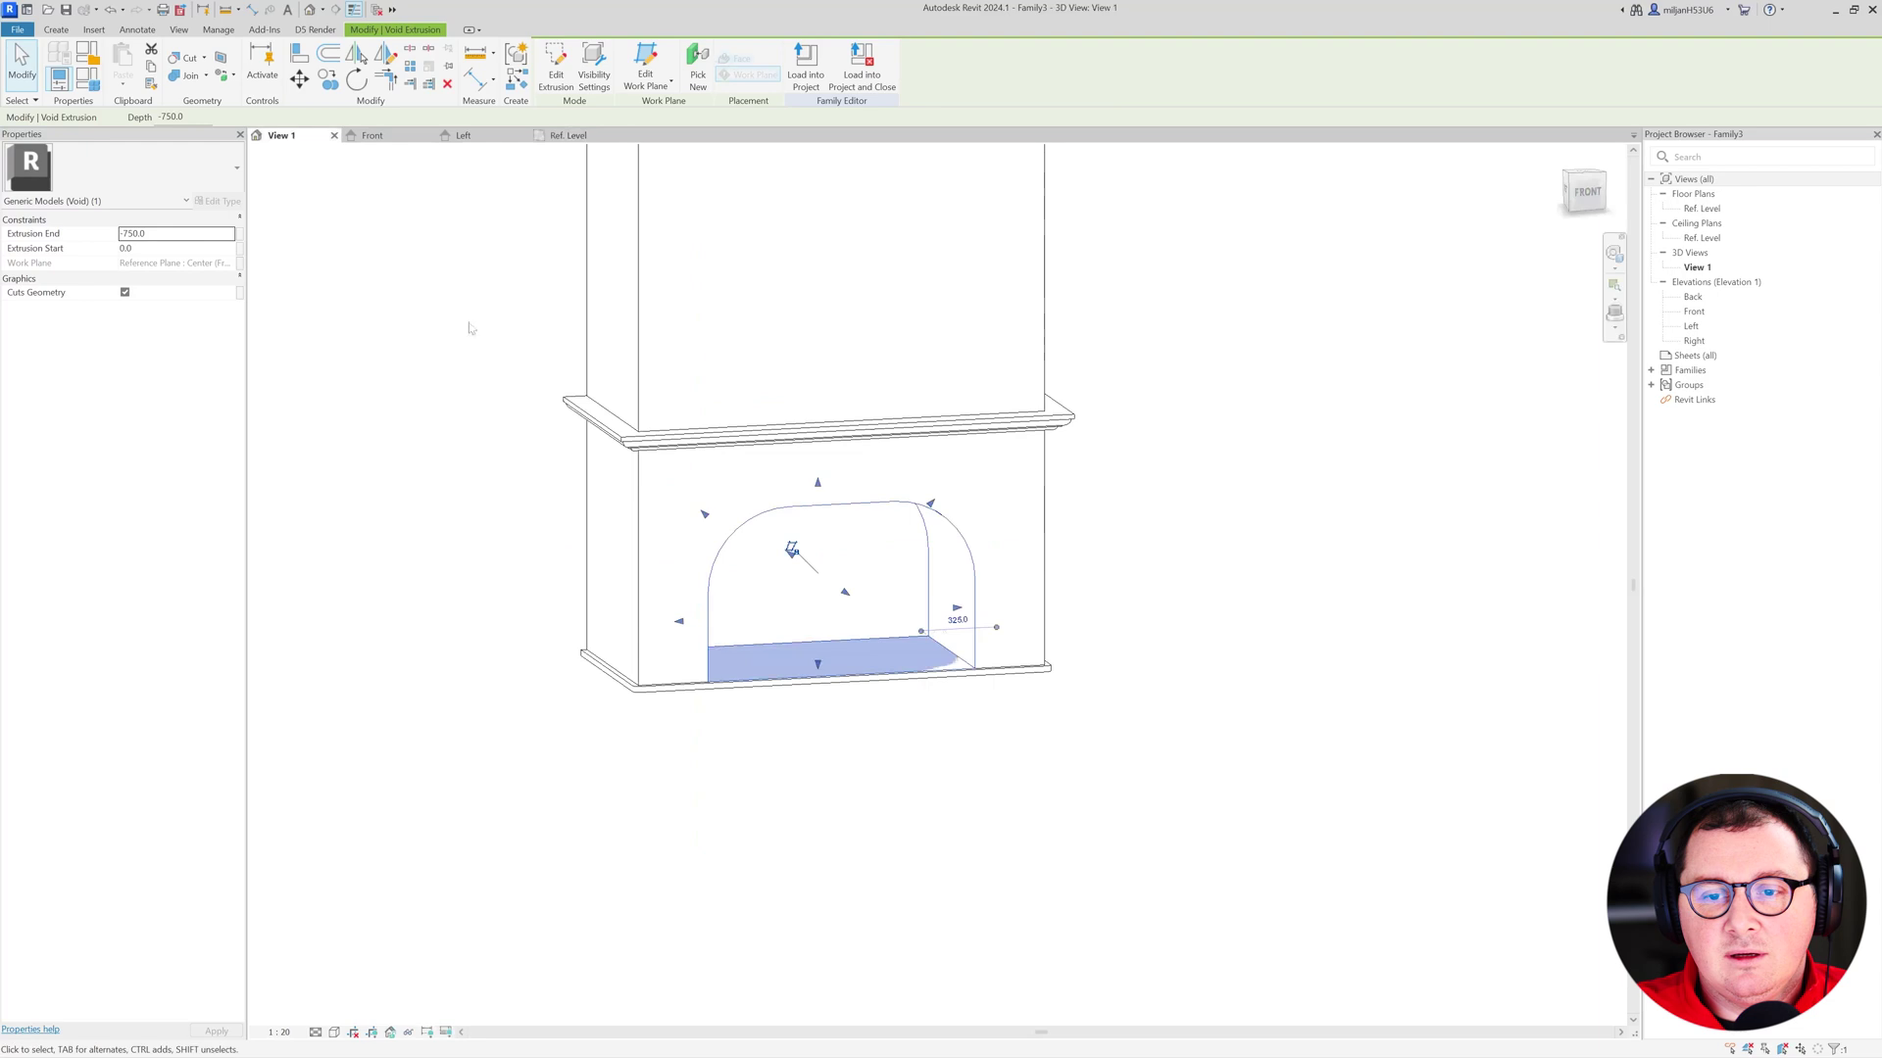
{"action": "left_click", "coordinate": [457, 406]}
{"action": "middle_click_drag", "start_coordinate": [459, 406], "coordinate": [689, 785], "text": "shift"}
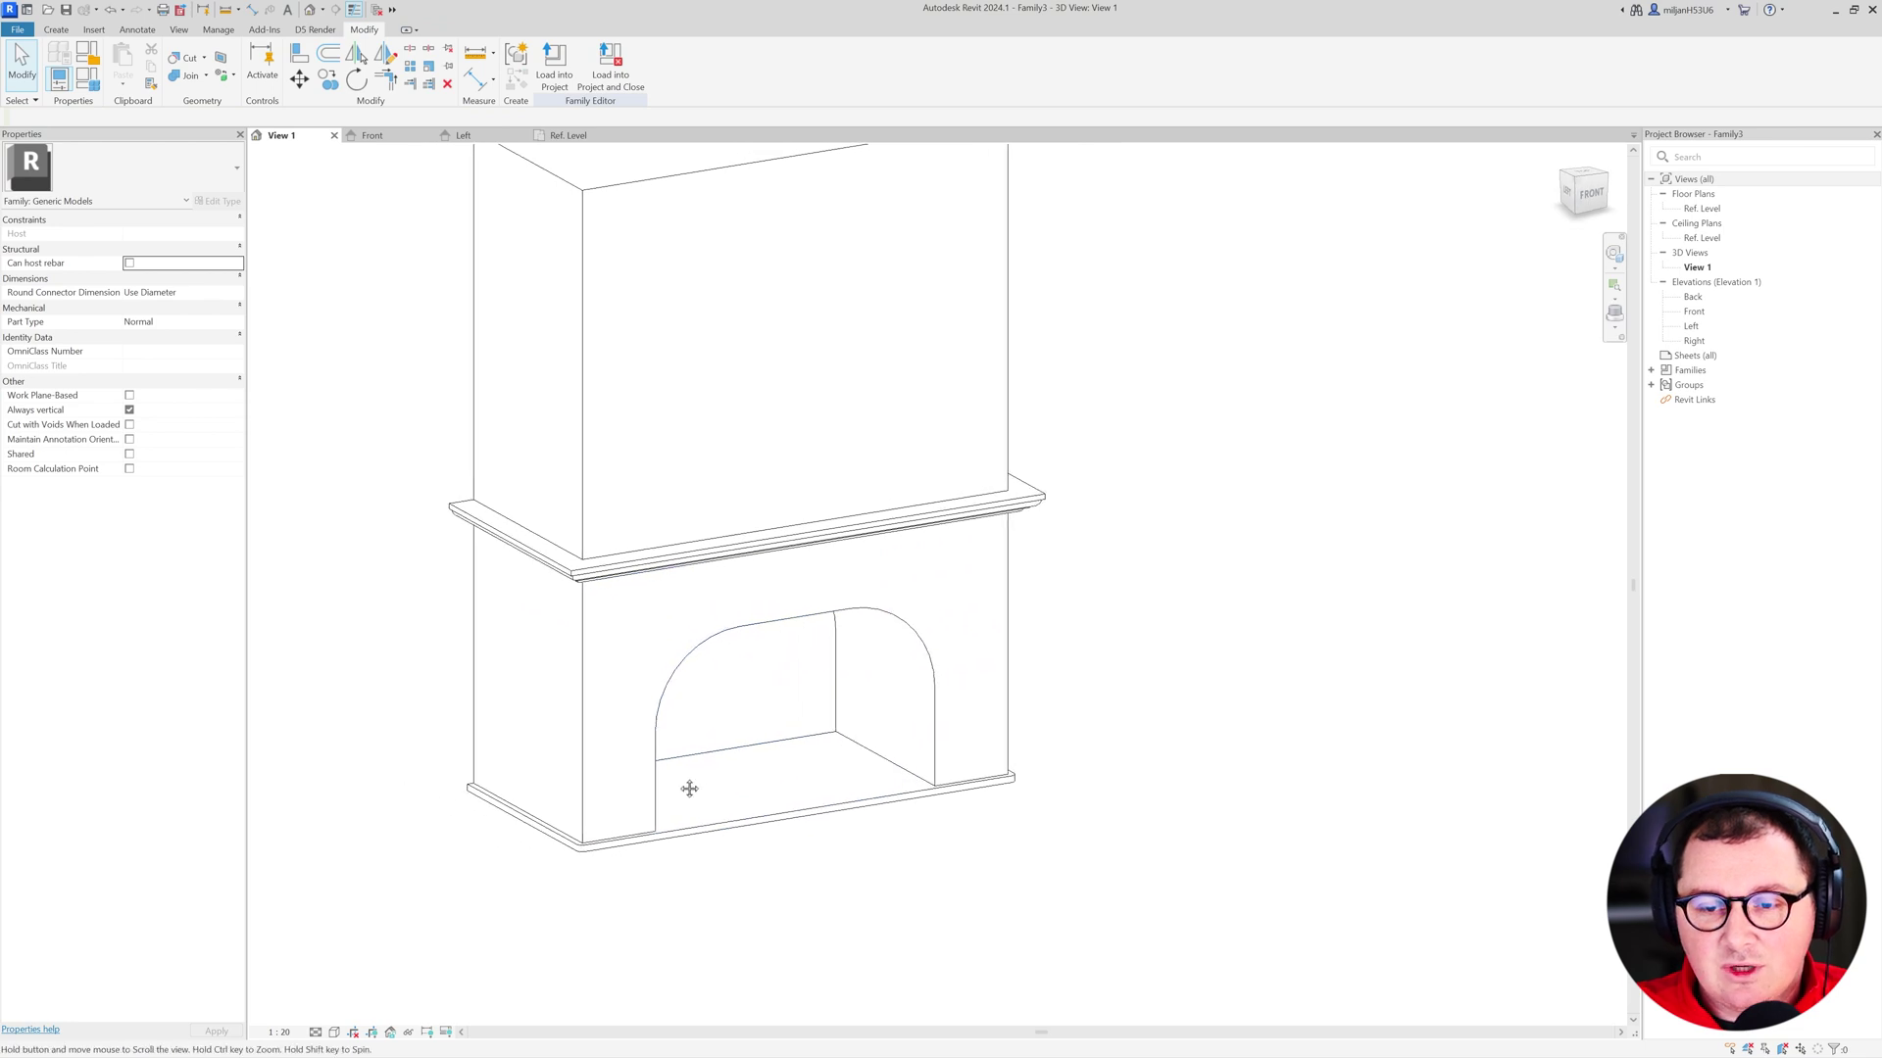
{"action": "left_click", "coordinate": [184, 60]}
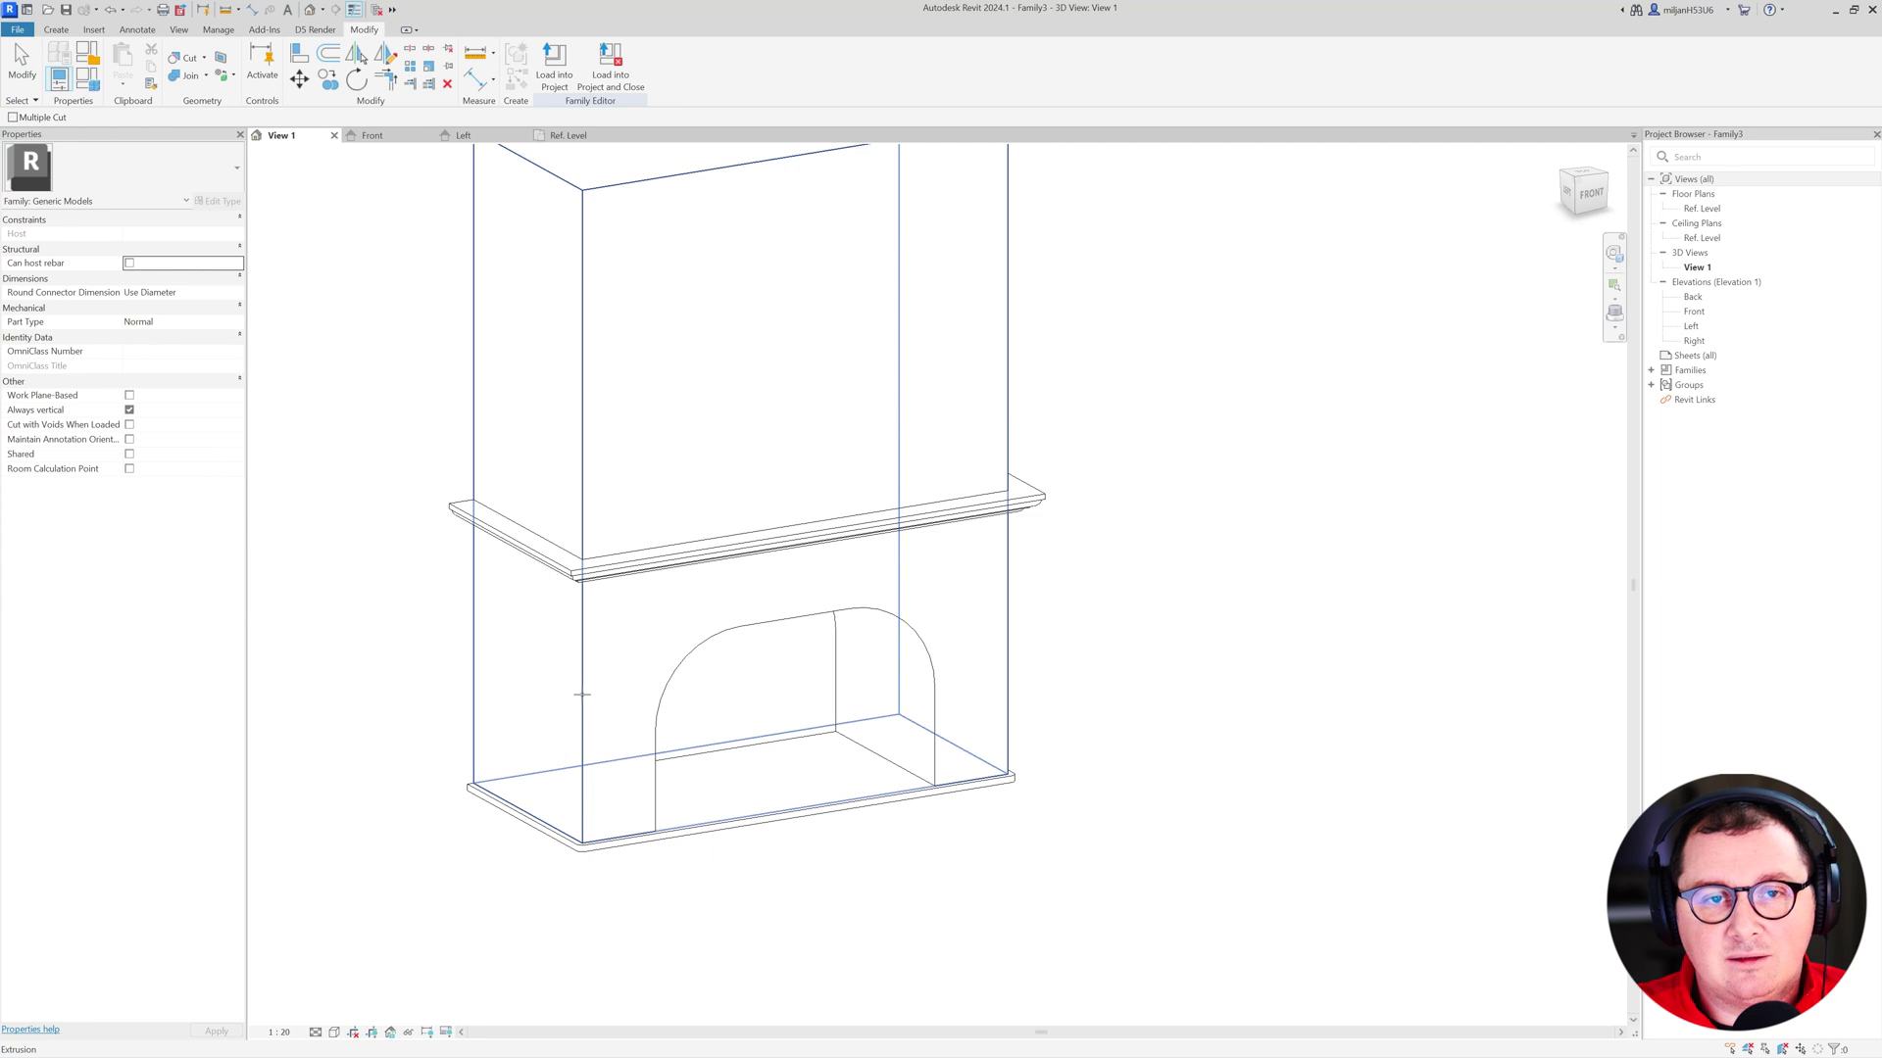
{"action": "key", "text": "Escape"}
{"action": "key", "text": "Escape"}
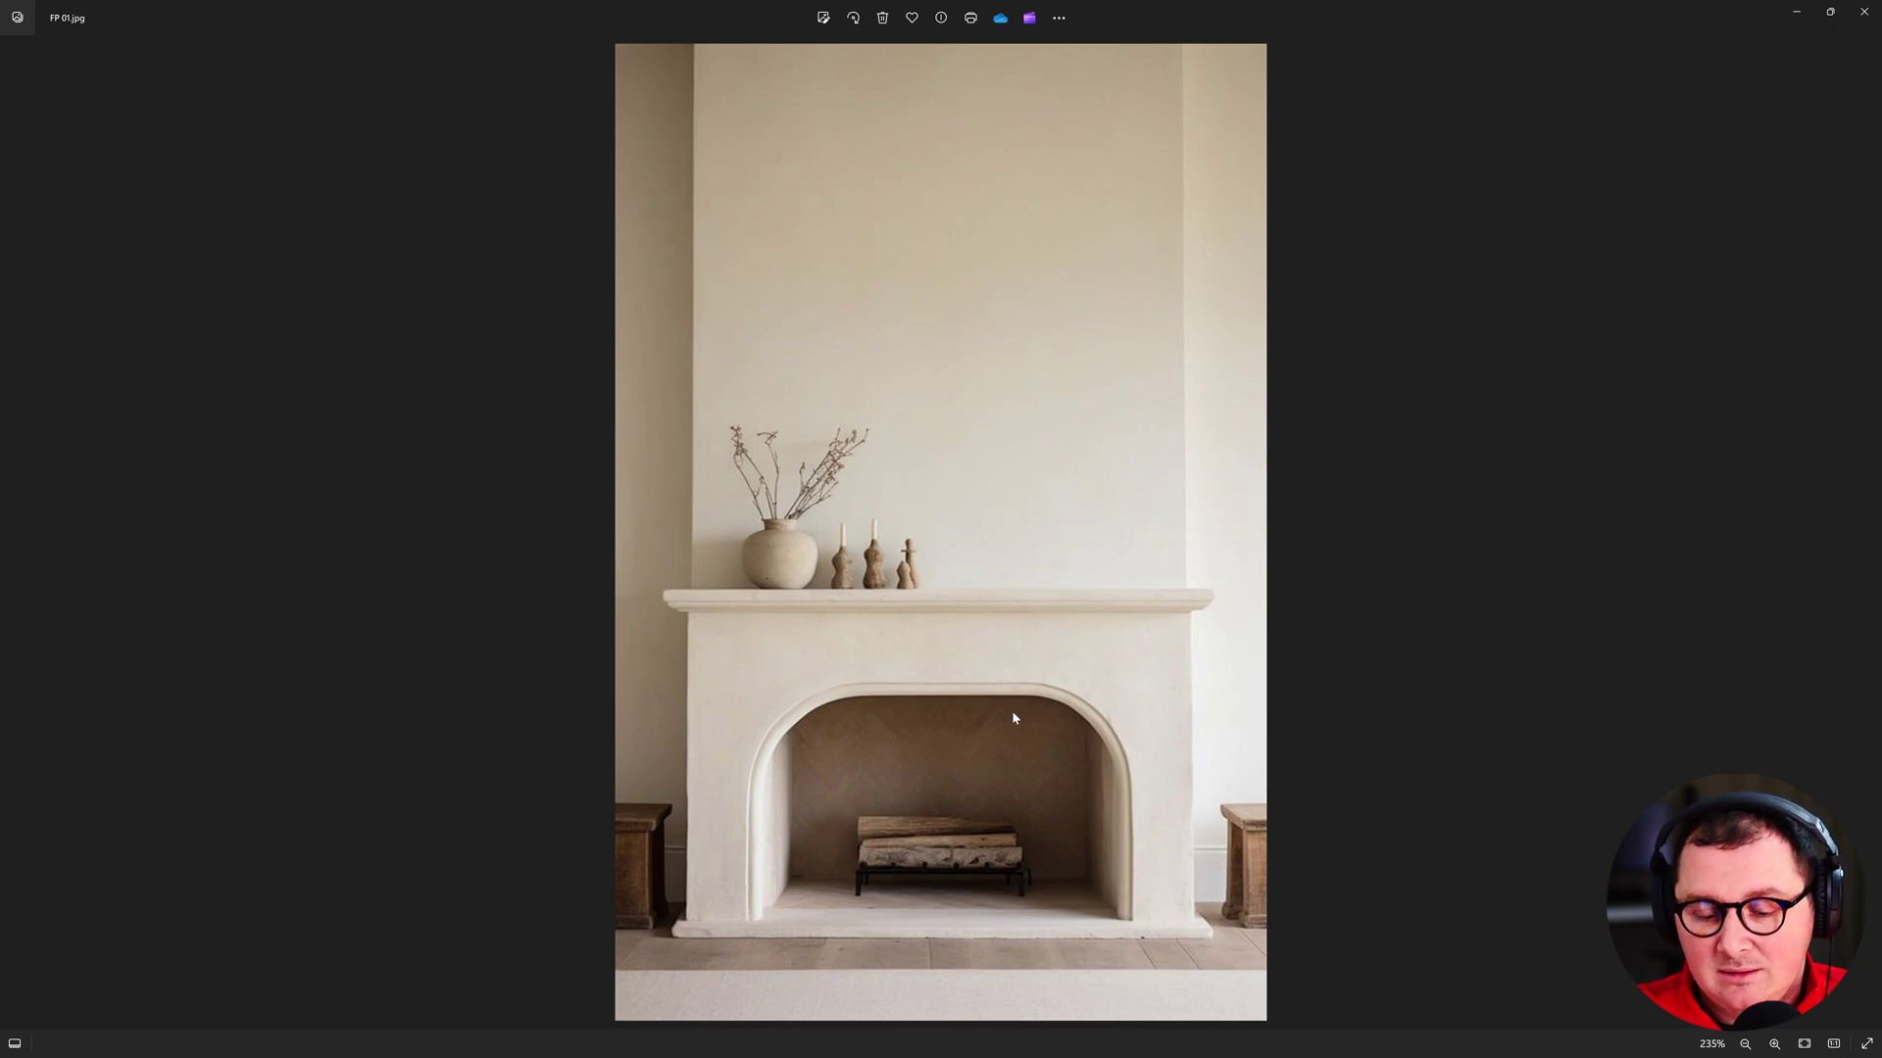
- Mark the moulding around the arched opening on a temporary capture of the reference photo, discard it, and return to Revit
{"action": "key", "text": "Print"}
{"action": "left_click_drag", "start_coordinate": [530, 472], "coordinate": [1306, 977]}
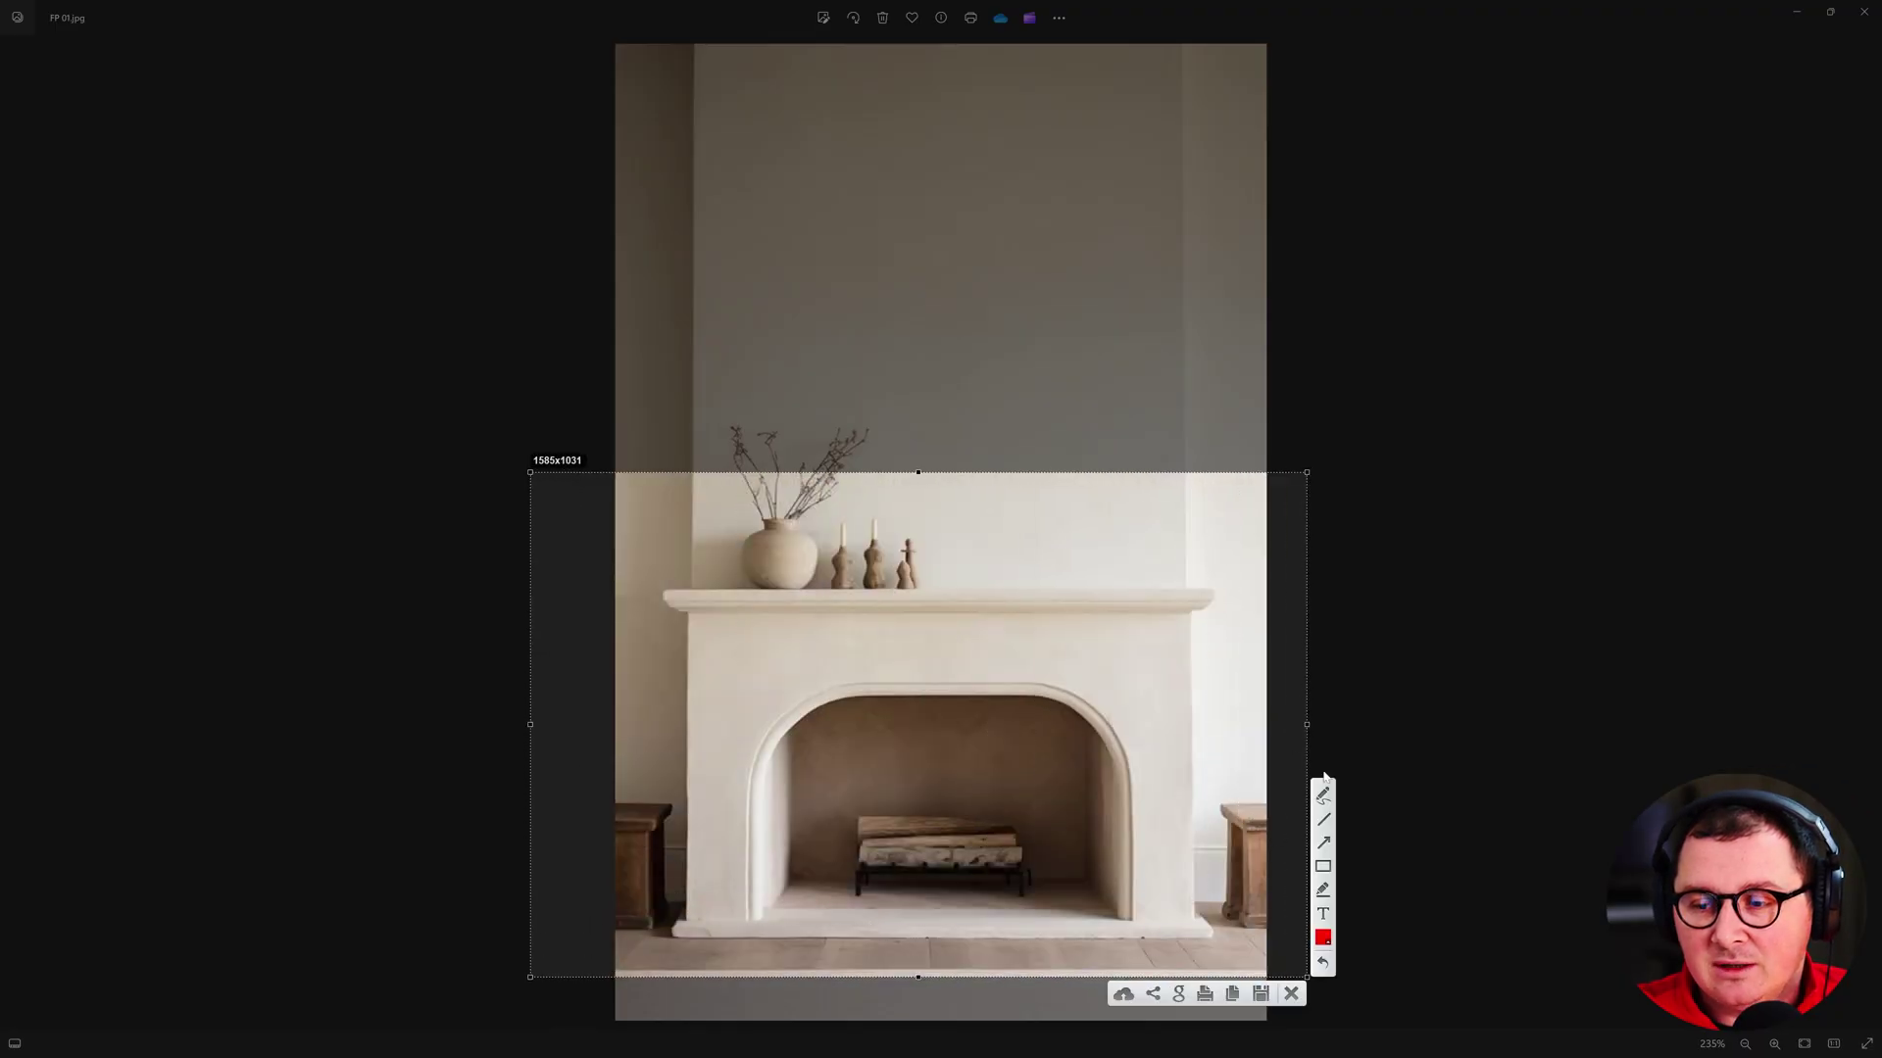
{"action": "left_click_drag", "start_coordinate": [751, 770], "coordinate": [763, 771]}
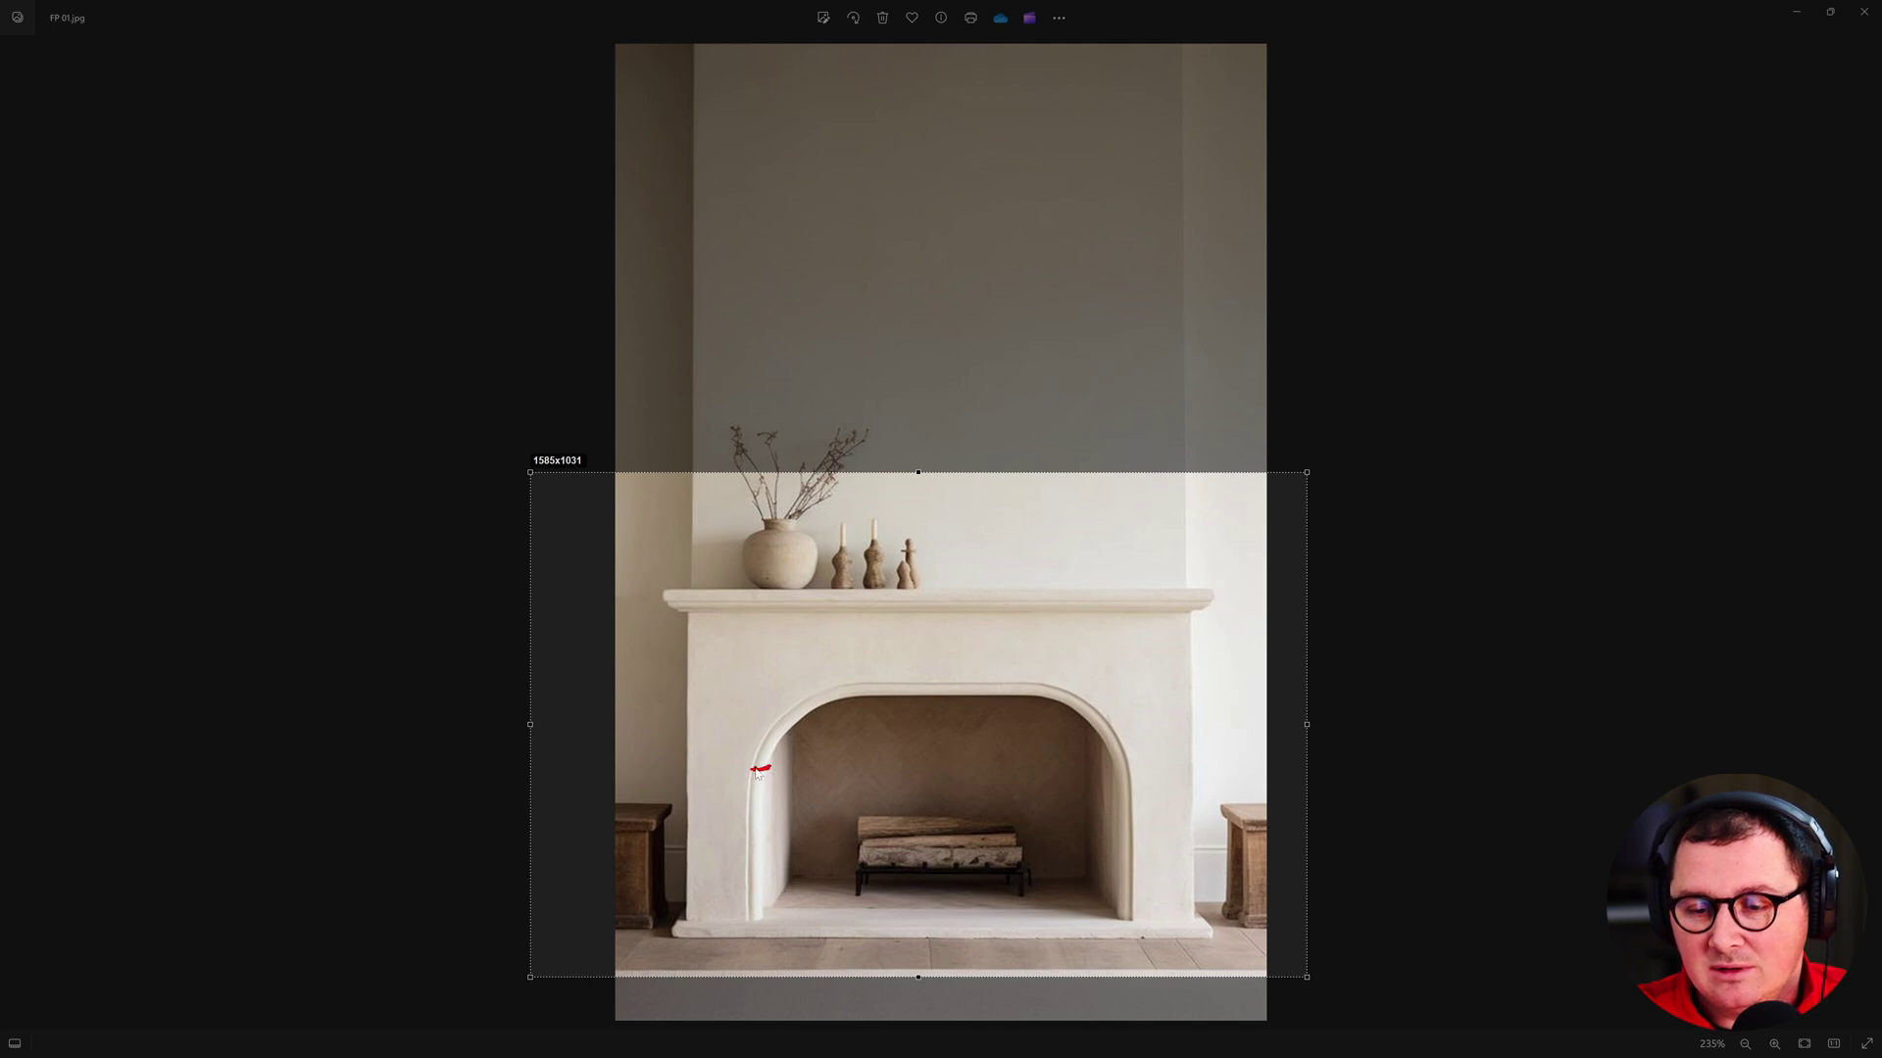
{"action": "left_click", "coordinate": [1268, 1001]}
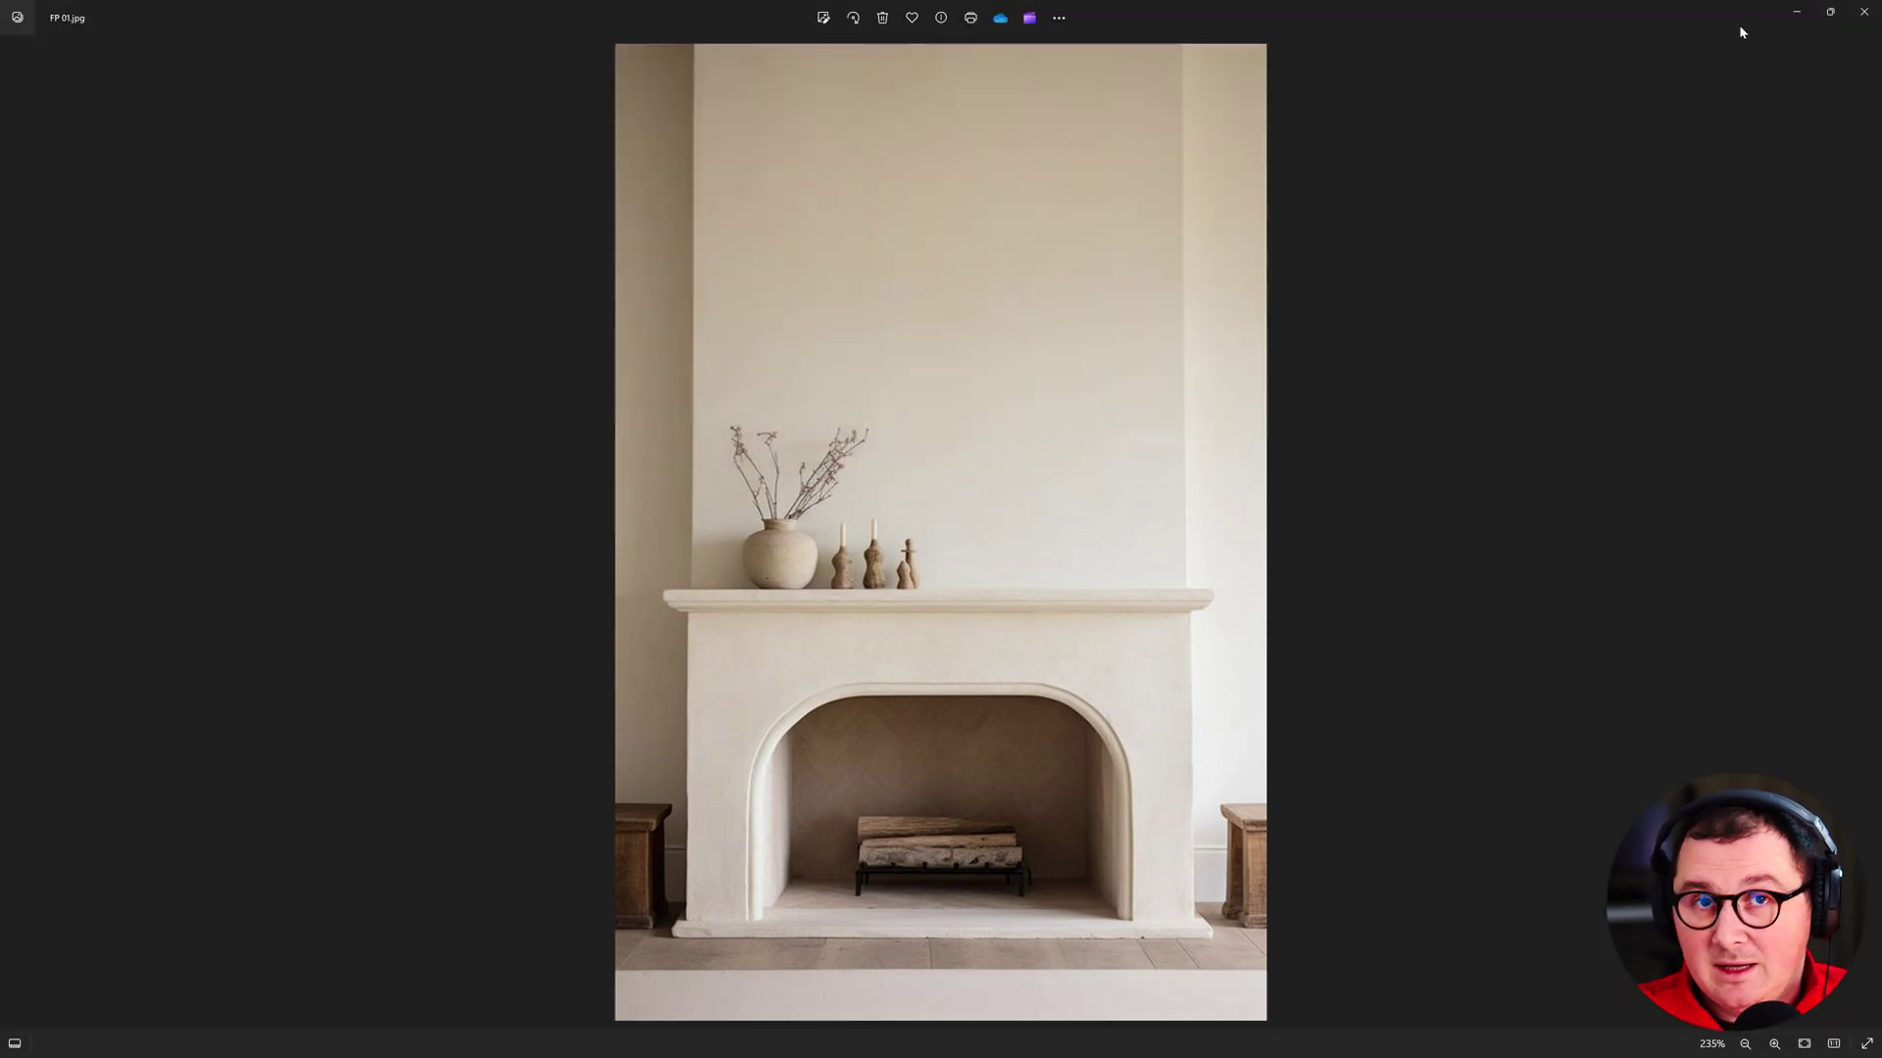
{"action": "left_click", "coordinate": [1796, 11]}
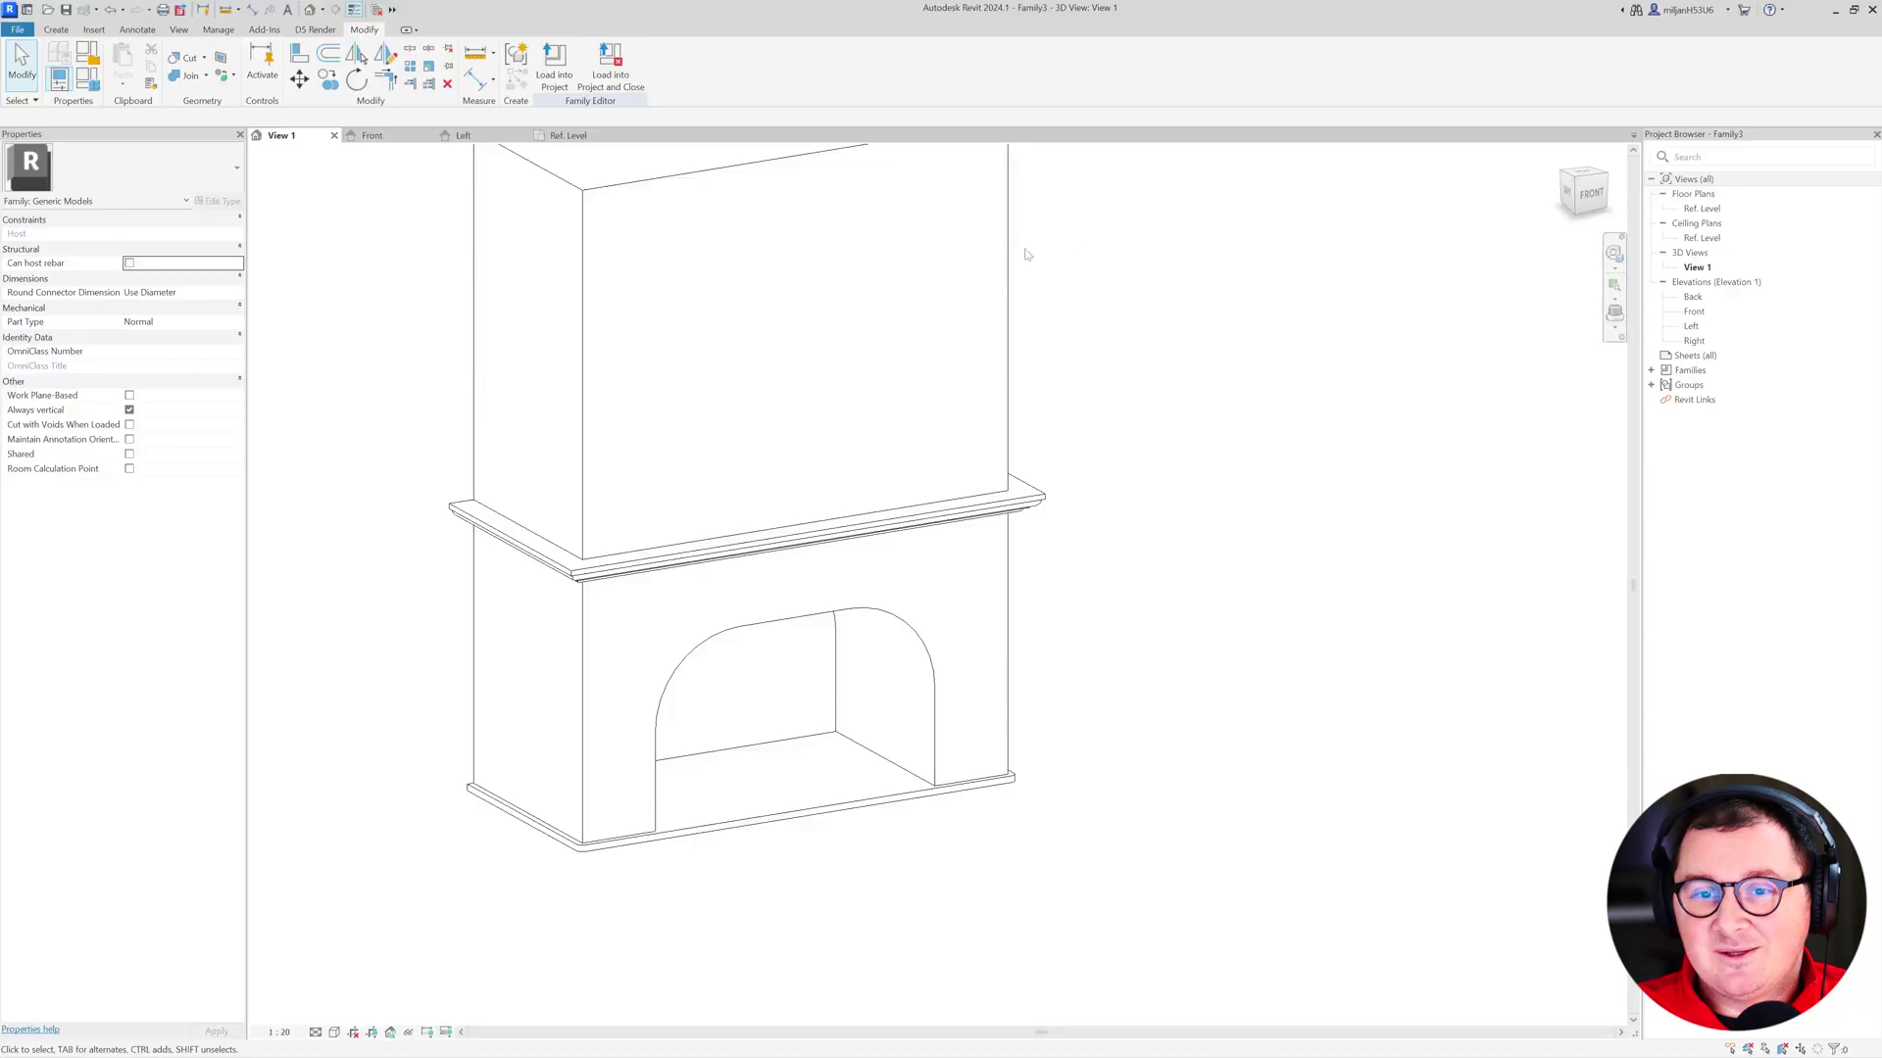
- Start a solid sweep with a sketched path, keeping Center (Front/Back) as the work plane
{"action": "left_click", "coordinate": [56, 30]}
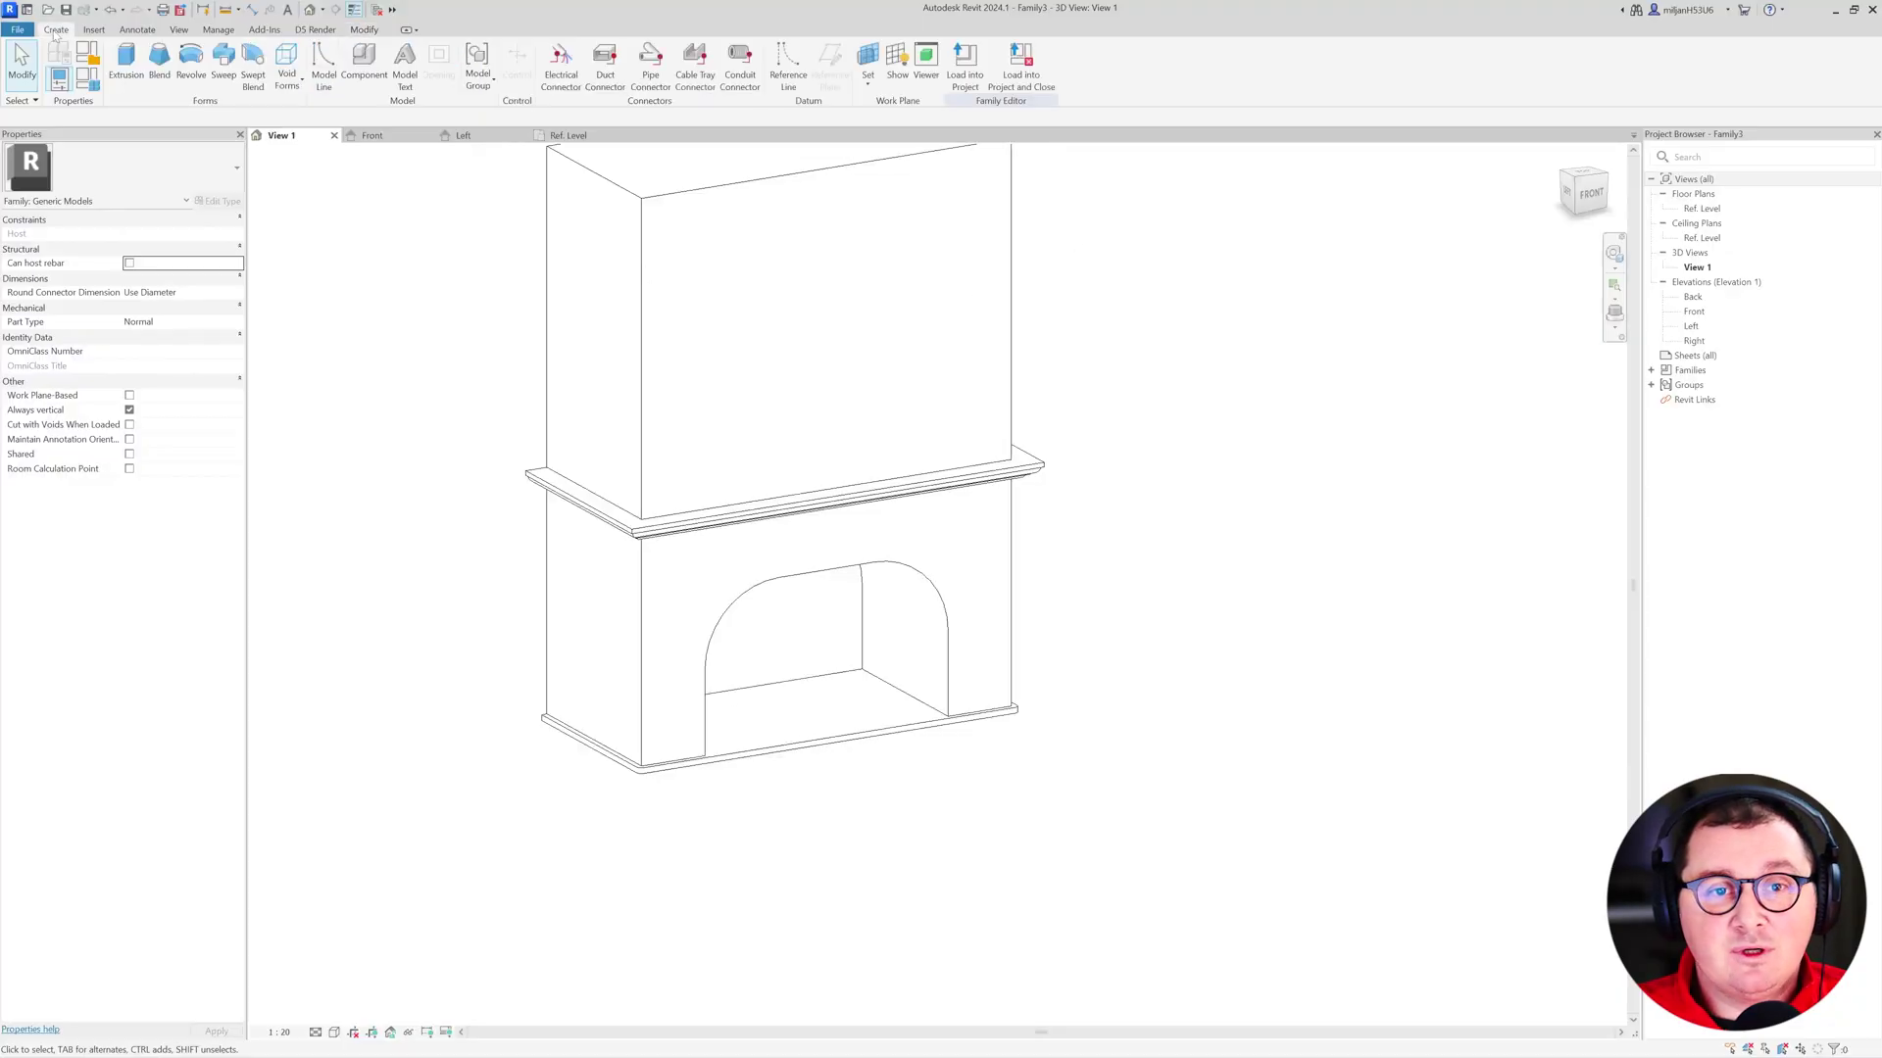
{"action": "left_click", "coordinate": [288, 81]}
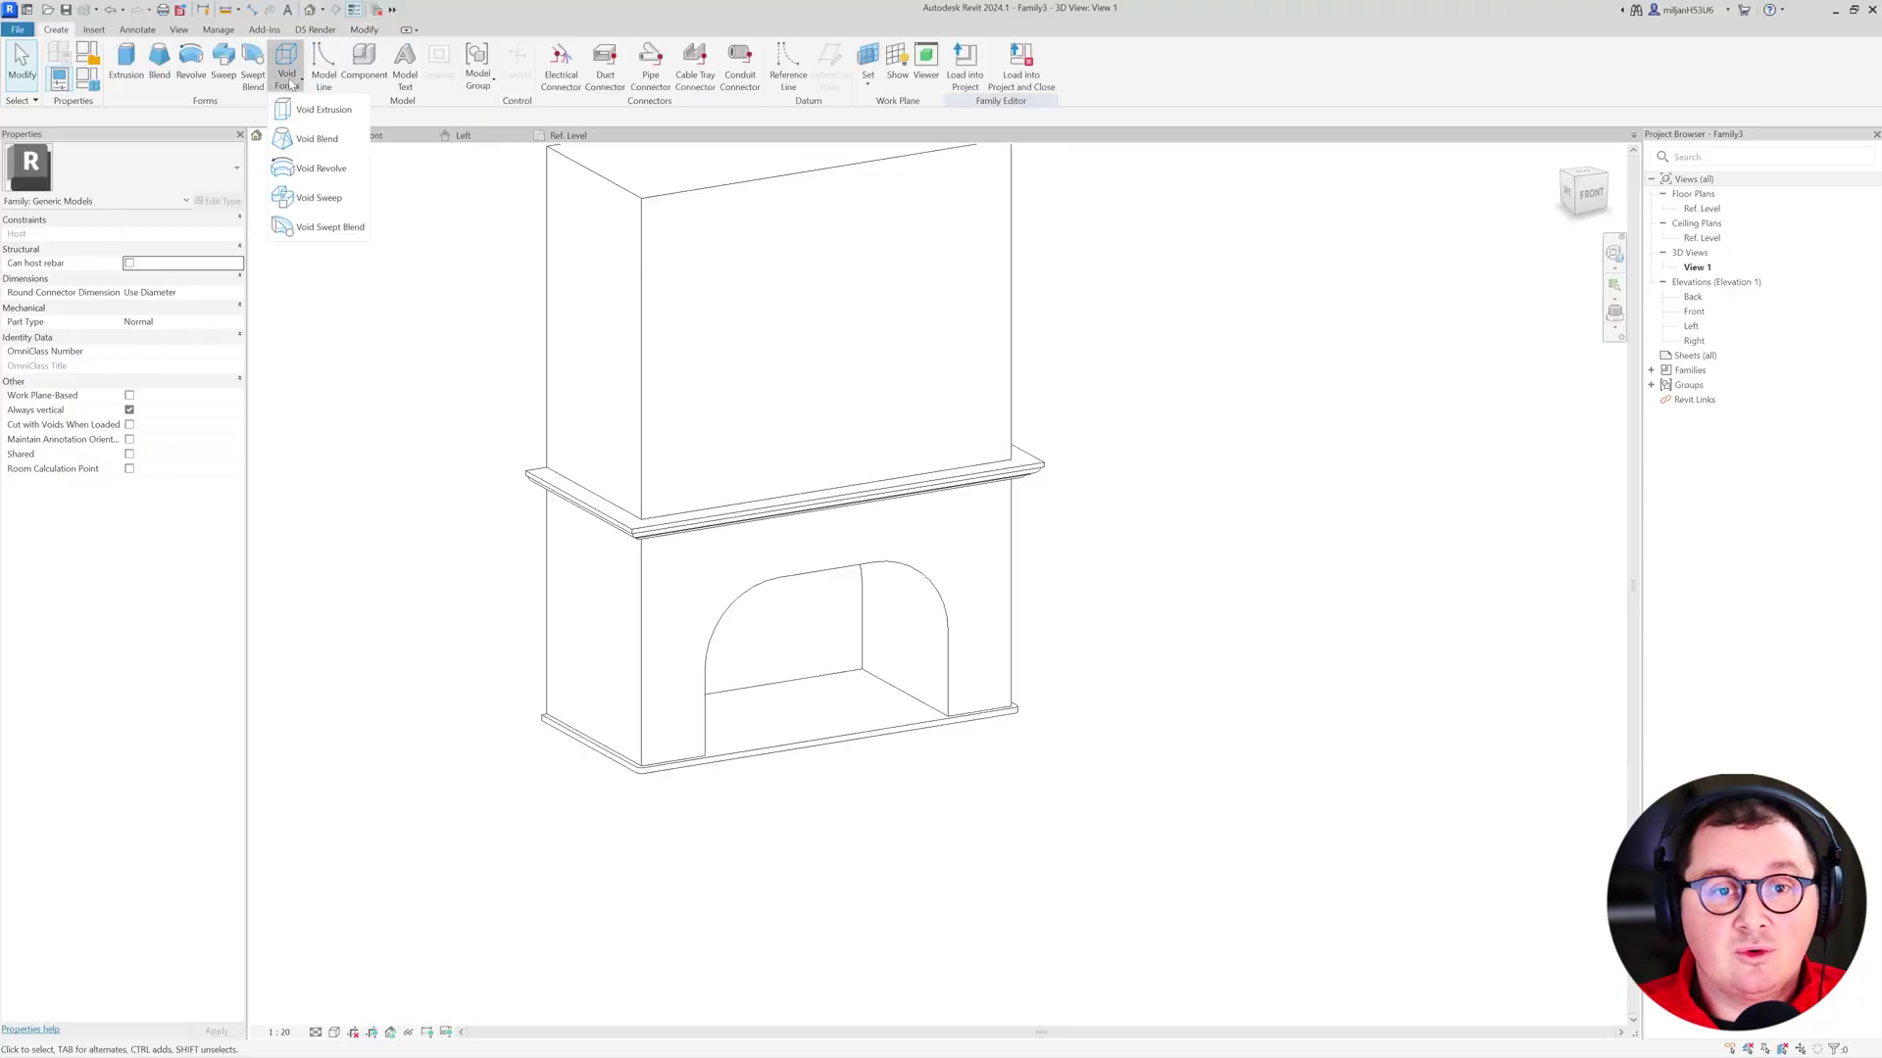
{"action": "left_click", "coordinate": [225, 80]}
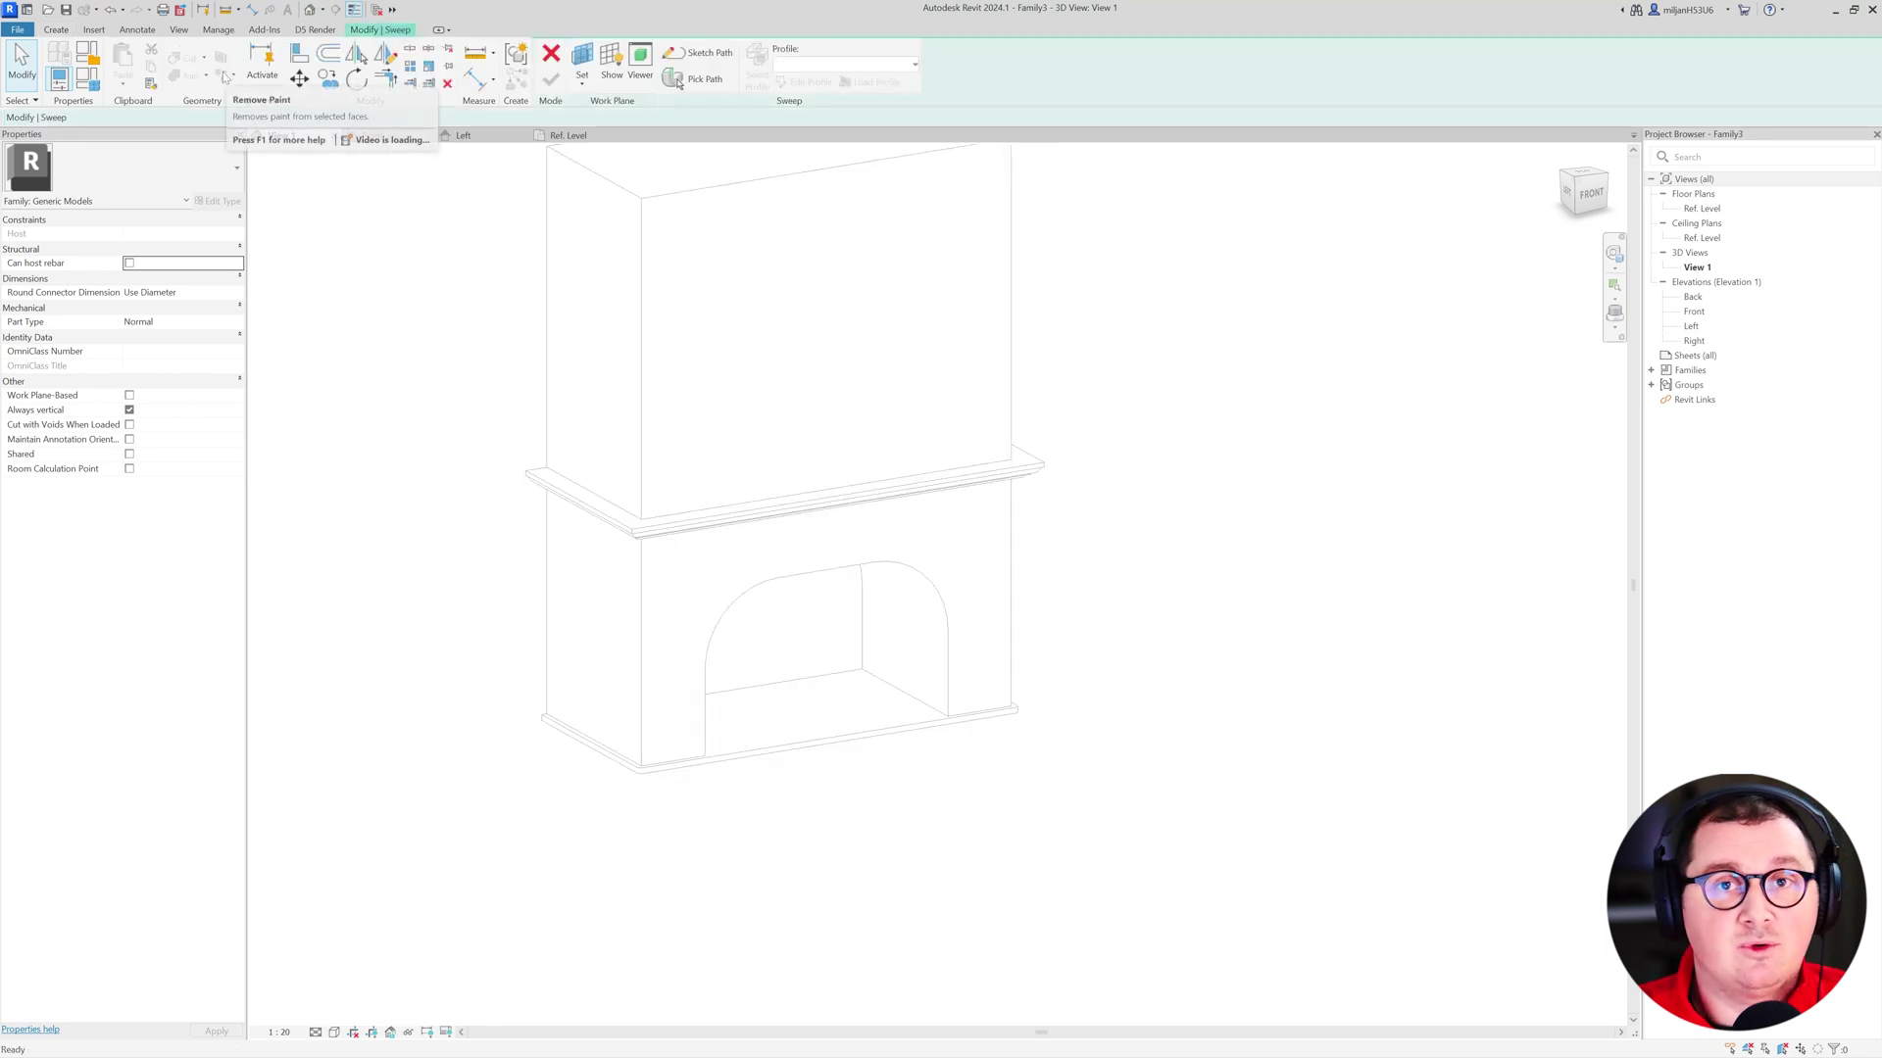
{"action": "left_click", "coordinate": [693, 53]}
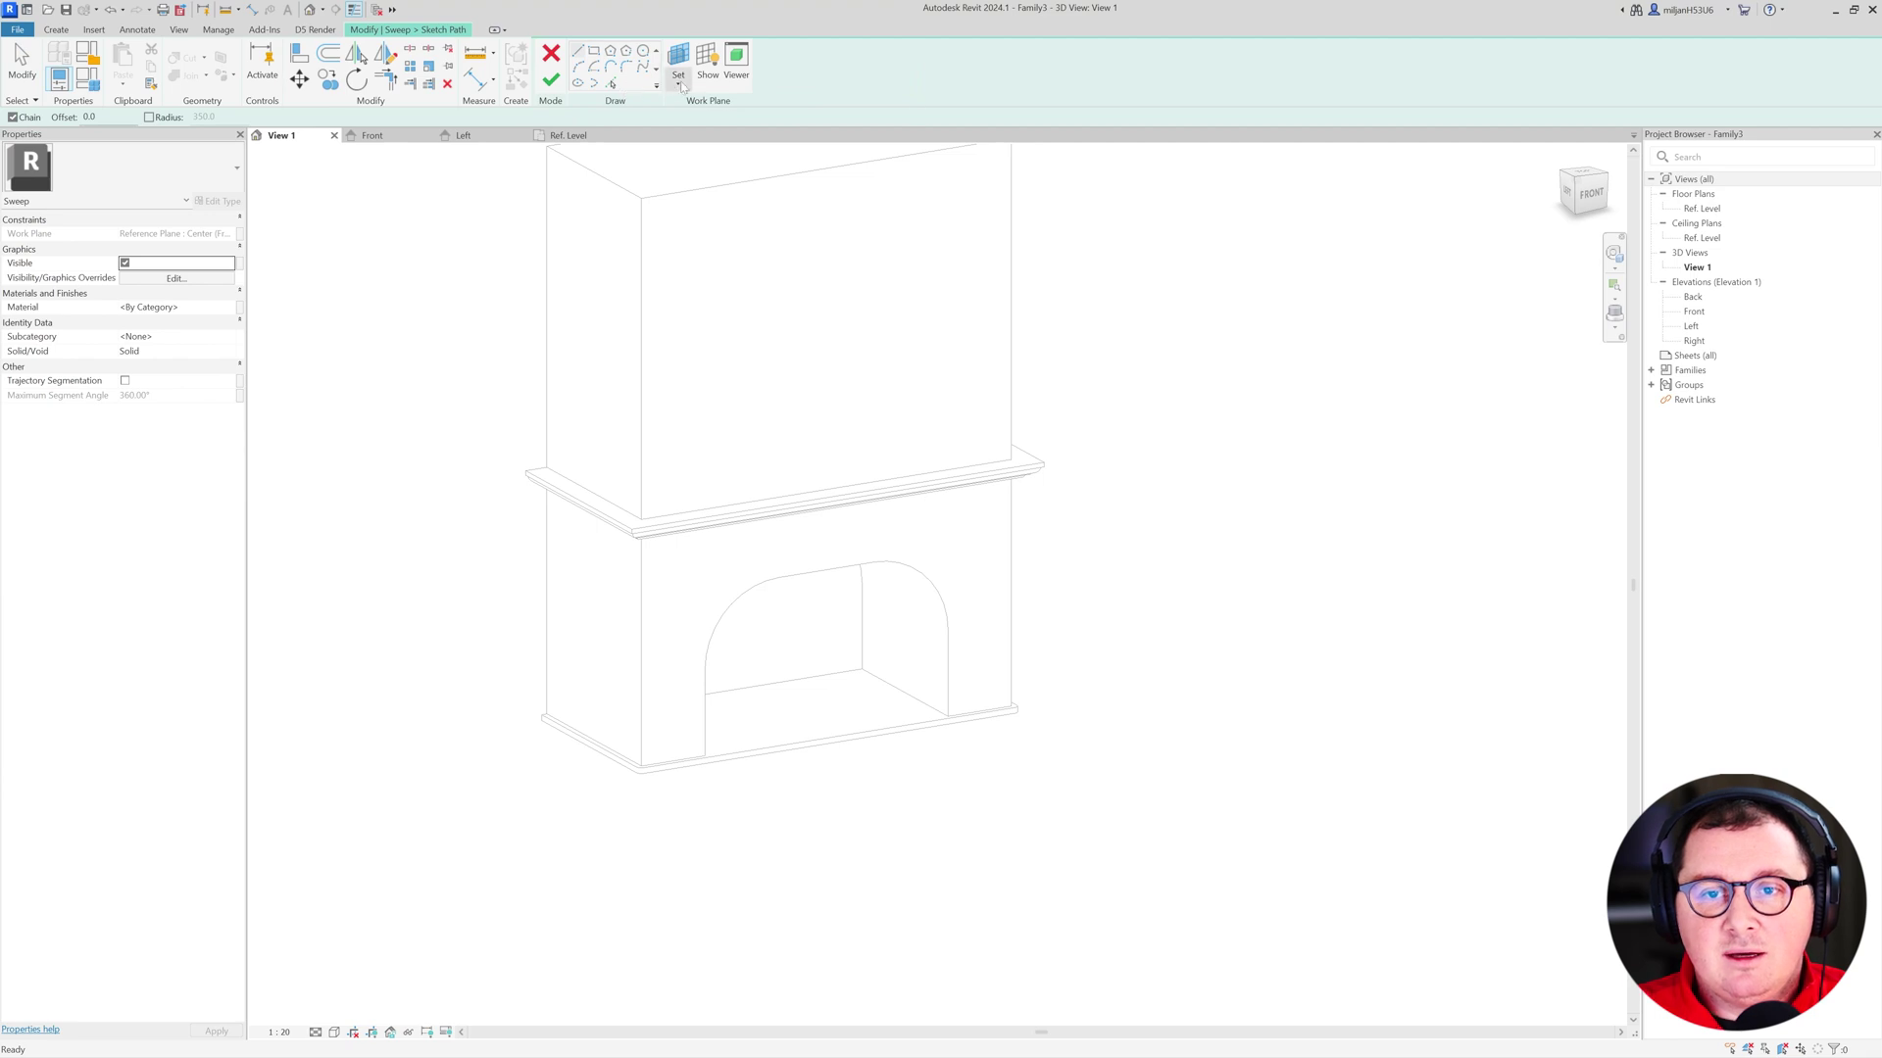
{"action": "left_click", "coordinate": [681, 80]}
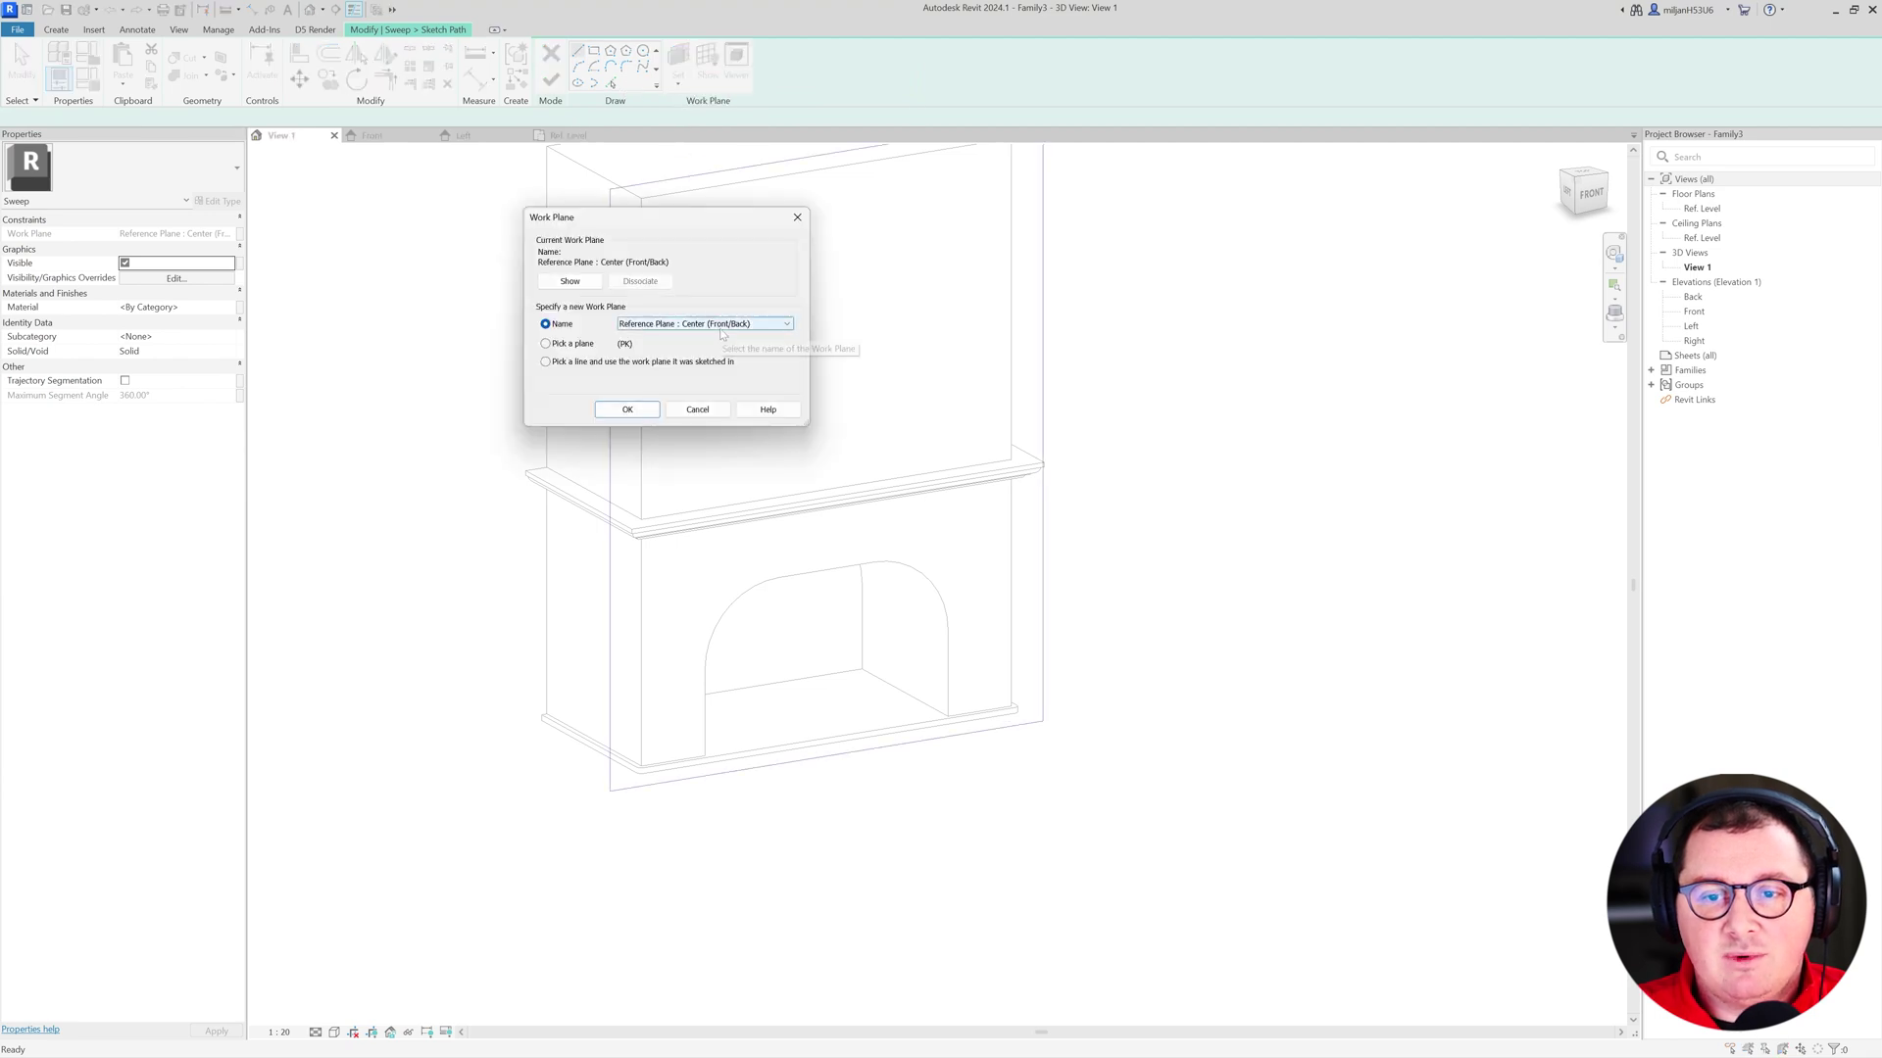
{"action": "left_click", "coordinate": [698, 408]}
- Pick the front edges of both jambs, the corner arcs and the top of the opening as the sweep path, and finish it
{"action": "left_click", "coordinate": [706, 694]}
{"action": "left_click", "coordinate": [711, 642]}
{"action": "left_click", "coordinate": [817, 571]}
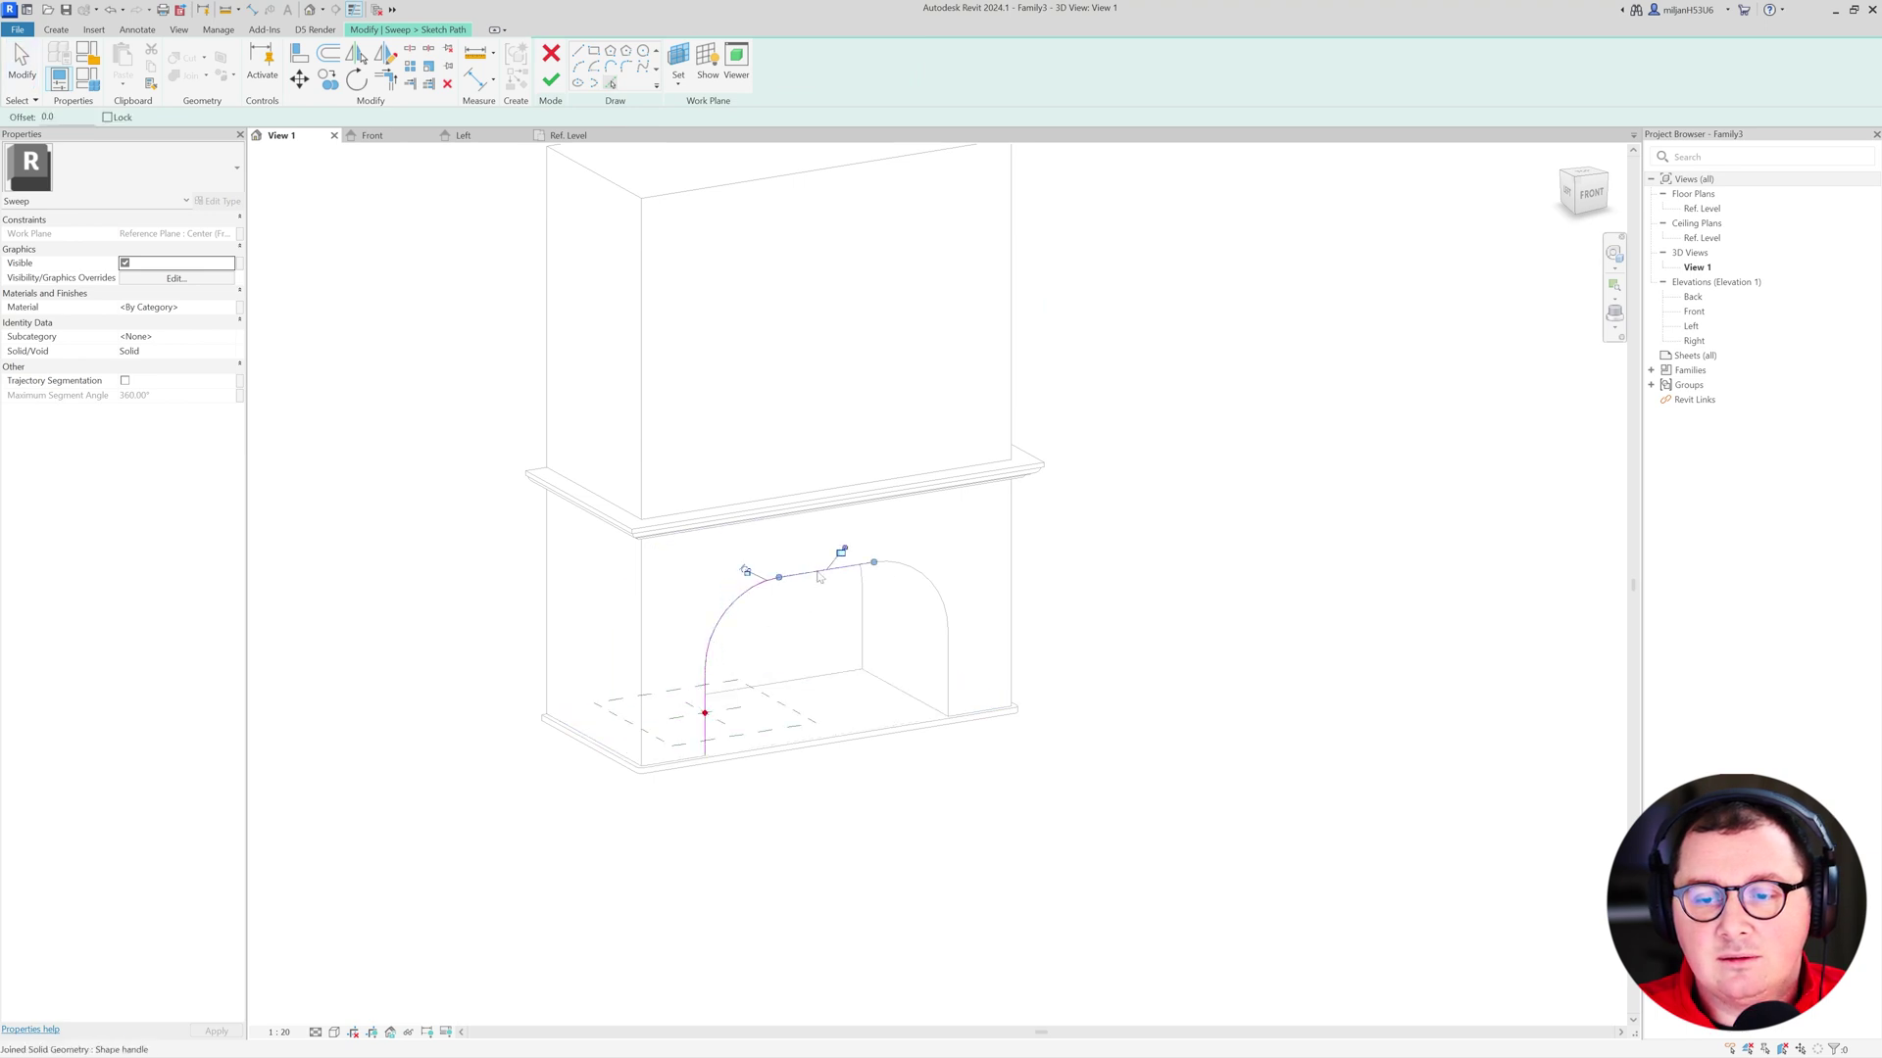
{"action": "left_click", "coordinate": [938, 588]}
{"action": "left_click", "coordinate": [947, 667]}
{"action": "scroll", "coordinate": [941, 676], "scroll_direction": "up", "scroll_amount": 3}
{"action": "middle_click_drag", "start_coordinate": [878, 705], "coordinate": [930, 715]}
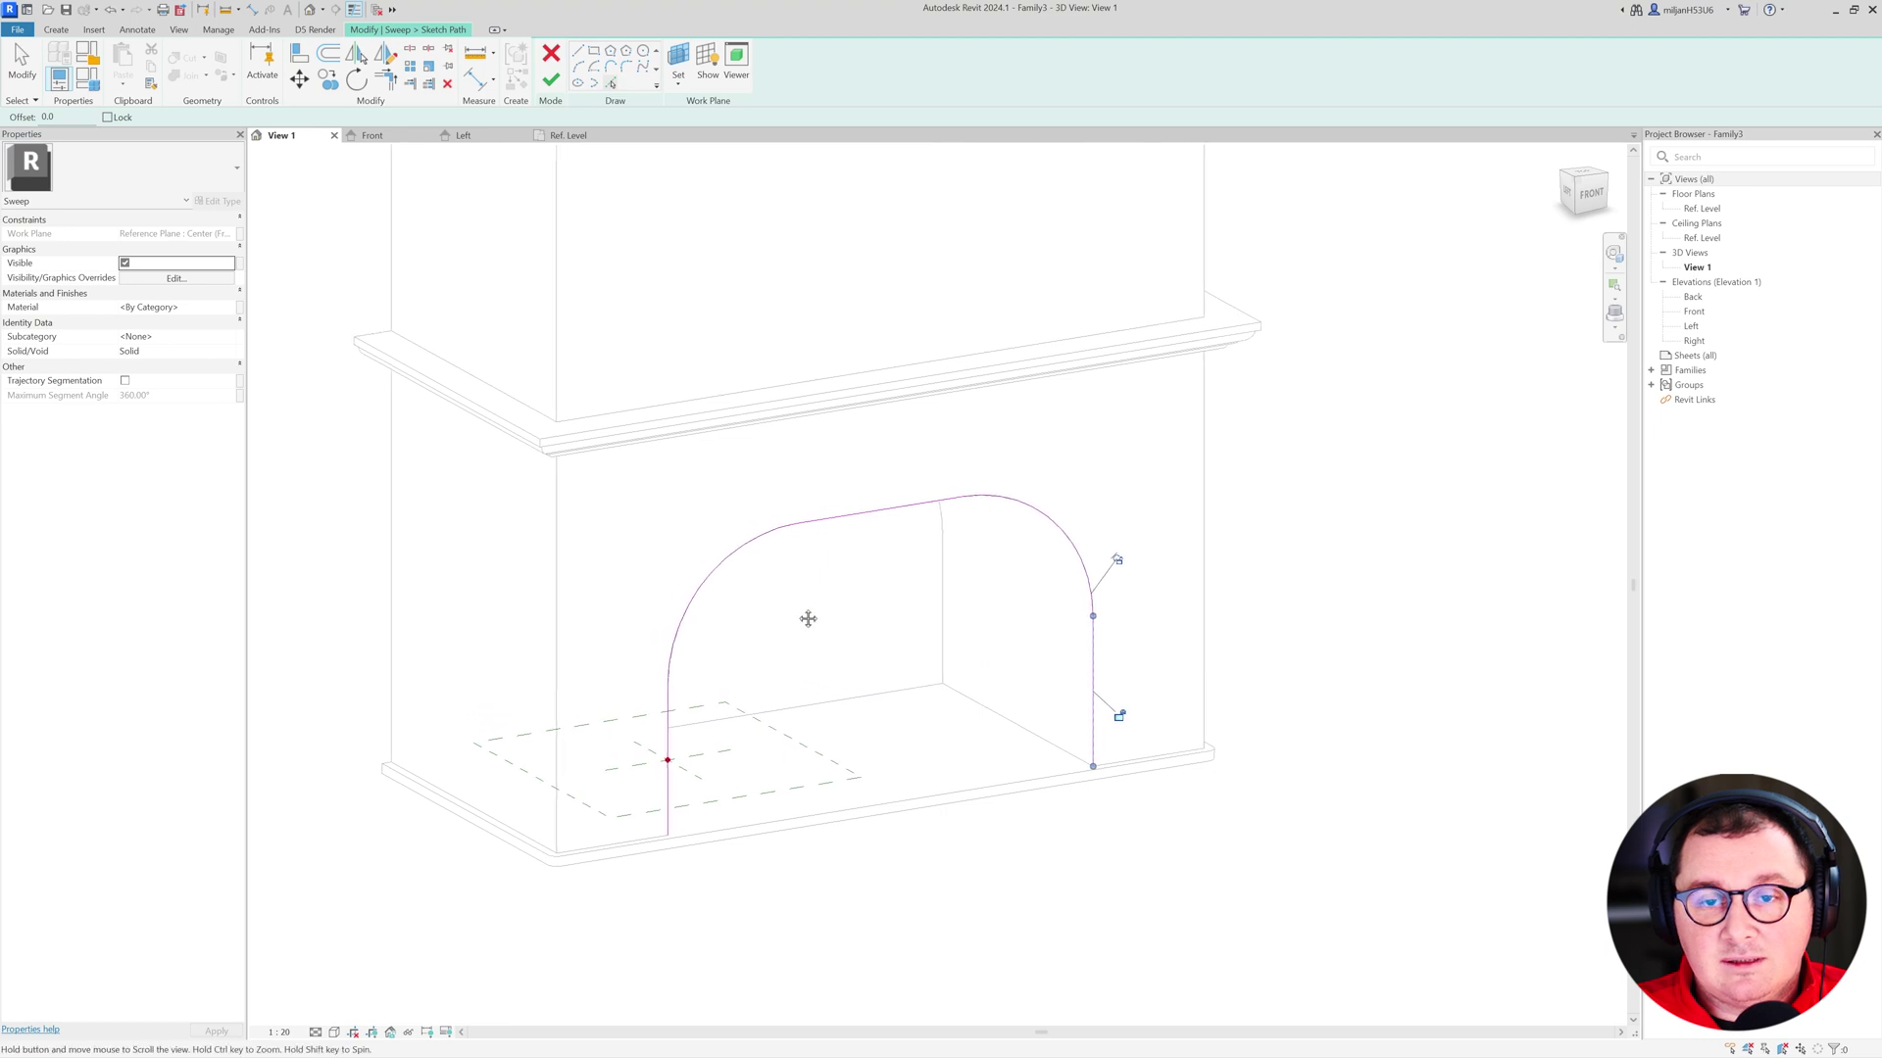
{"action": "left_click", "coordinate": [550, 79]}
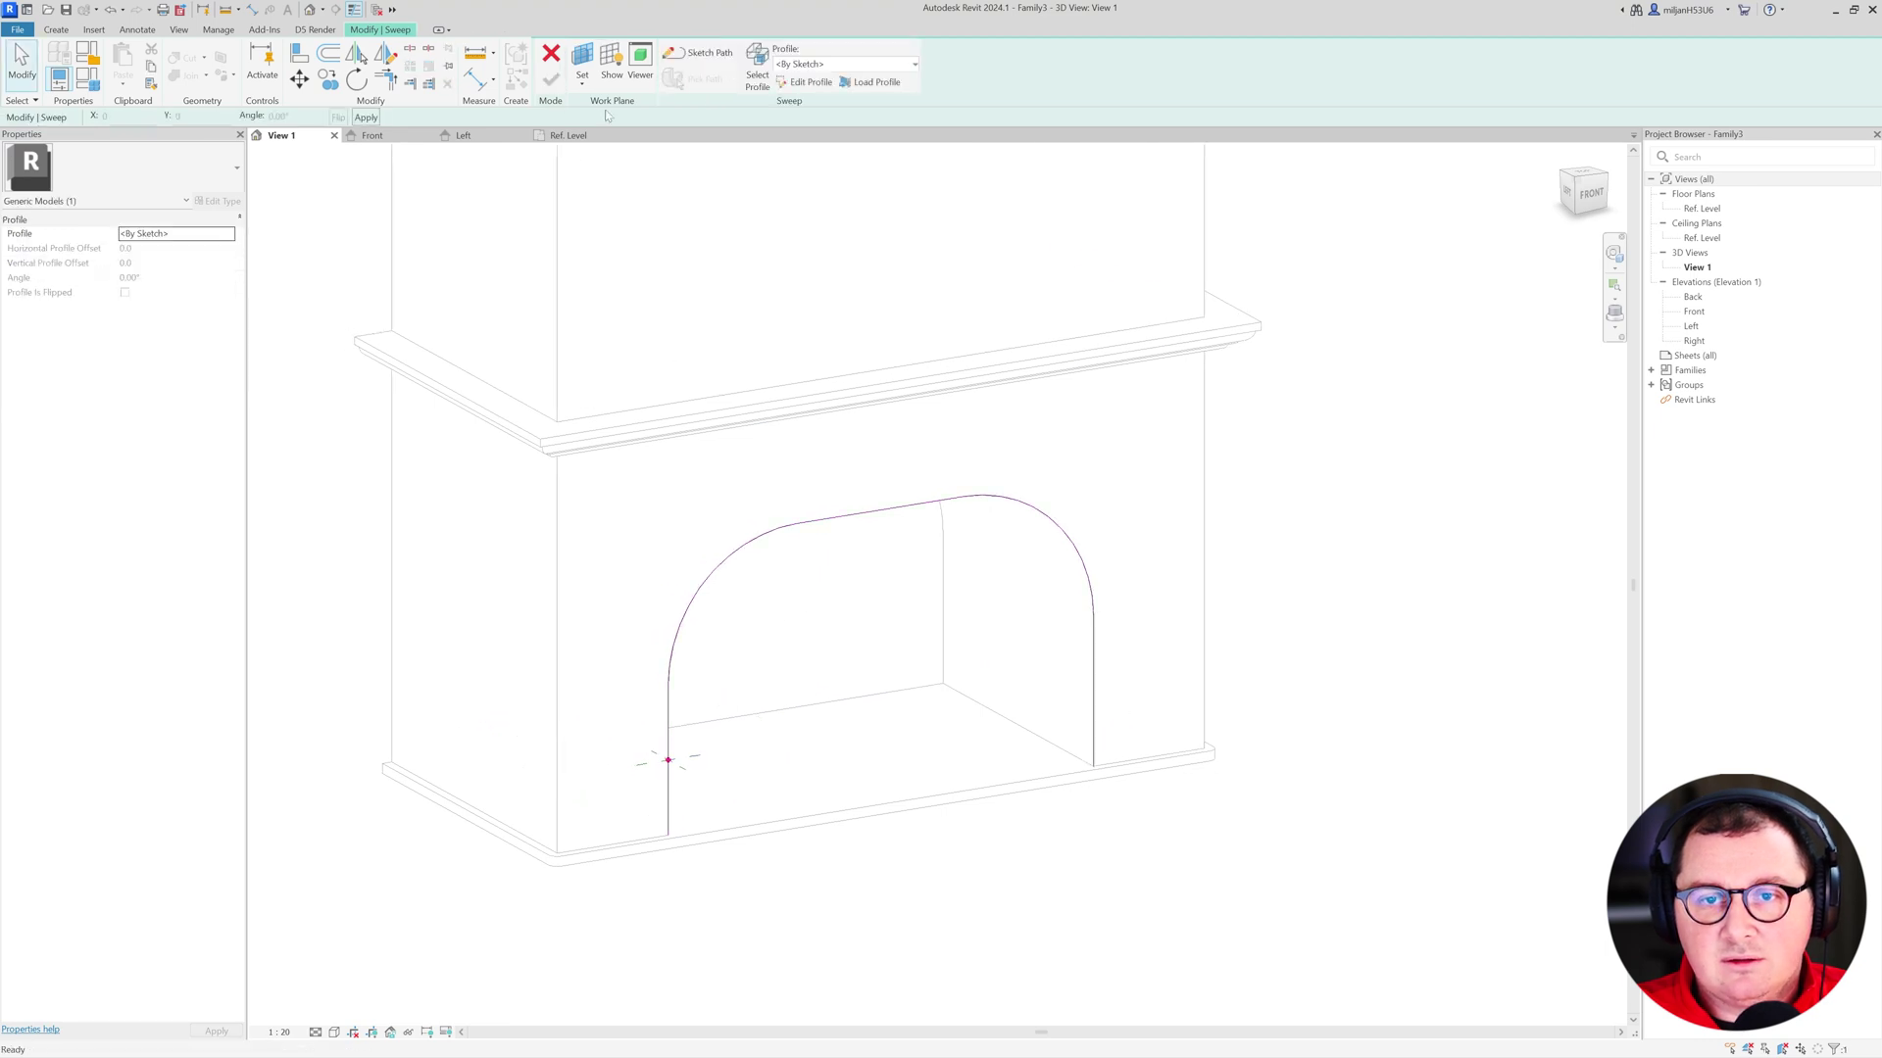
- Open the sweep profile for sketching in the Ref. Level plan and draw a 50 mm line along the block's face away from the opening
{"action": "left_click", "coordinate": [806, 83]}
{"action": "scroll", "coordinate": [606, 540], "scroll_direction": "up", "scroll_amount": 5}
{"action": "middle_click_drag", "start_coordinate": [593, 507], "coordinate": [704, 453]}
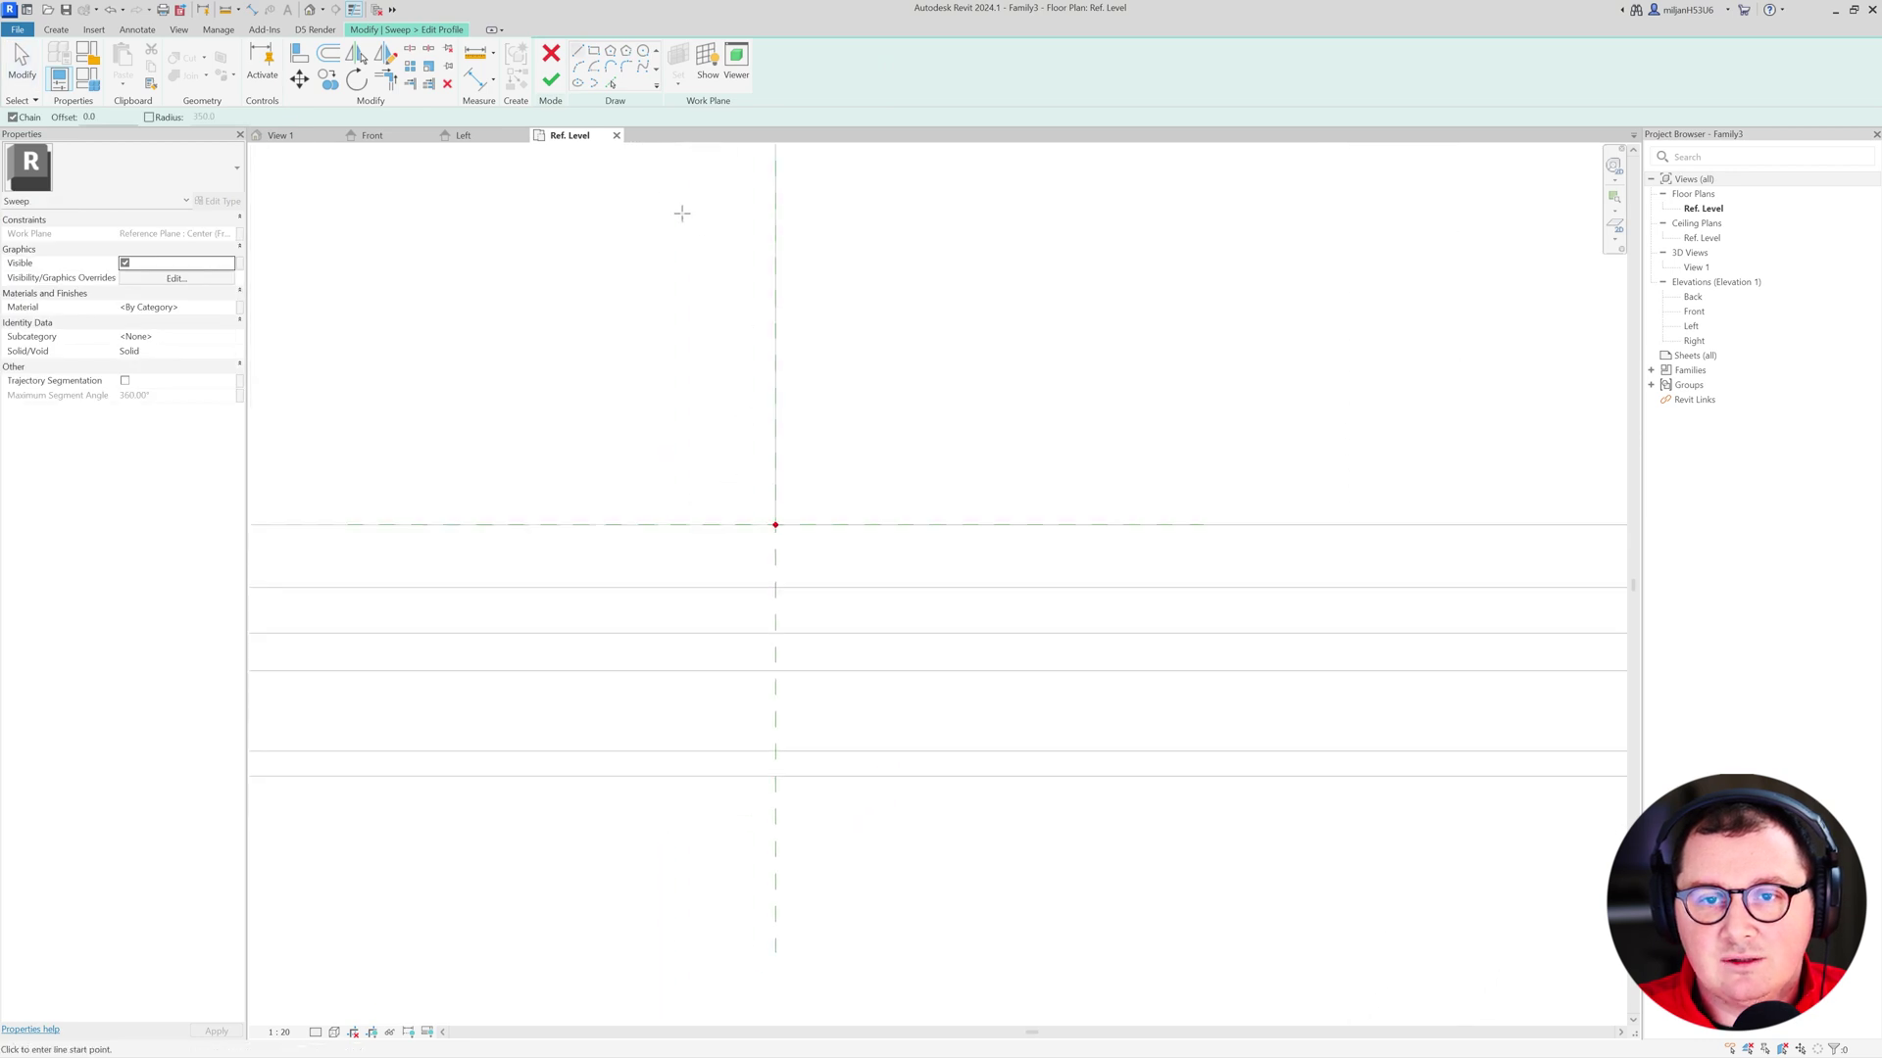
{"action": "left_click", "coordinate": [775, 526]}
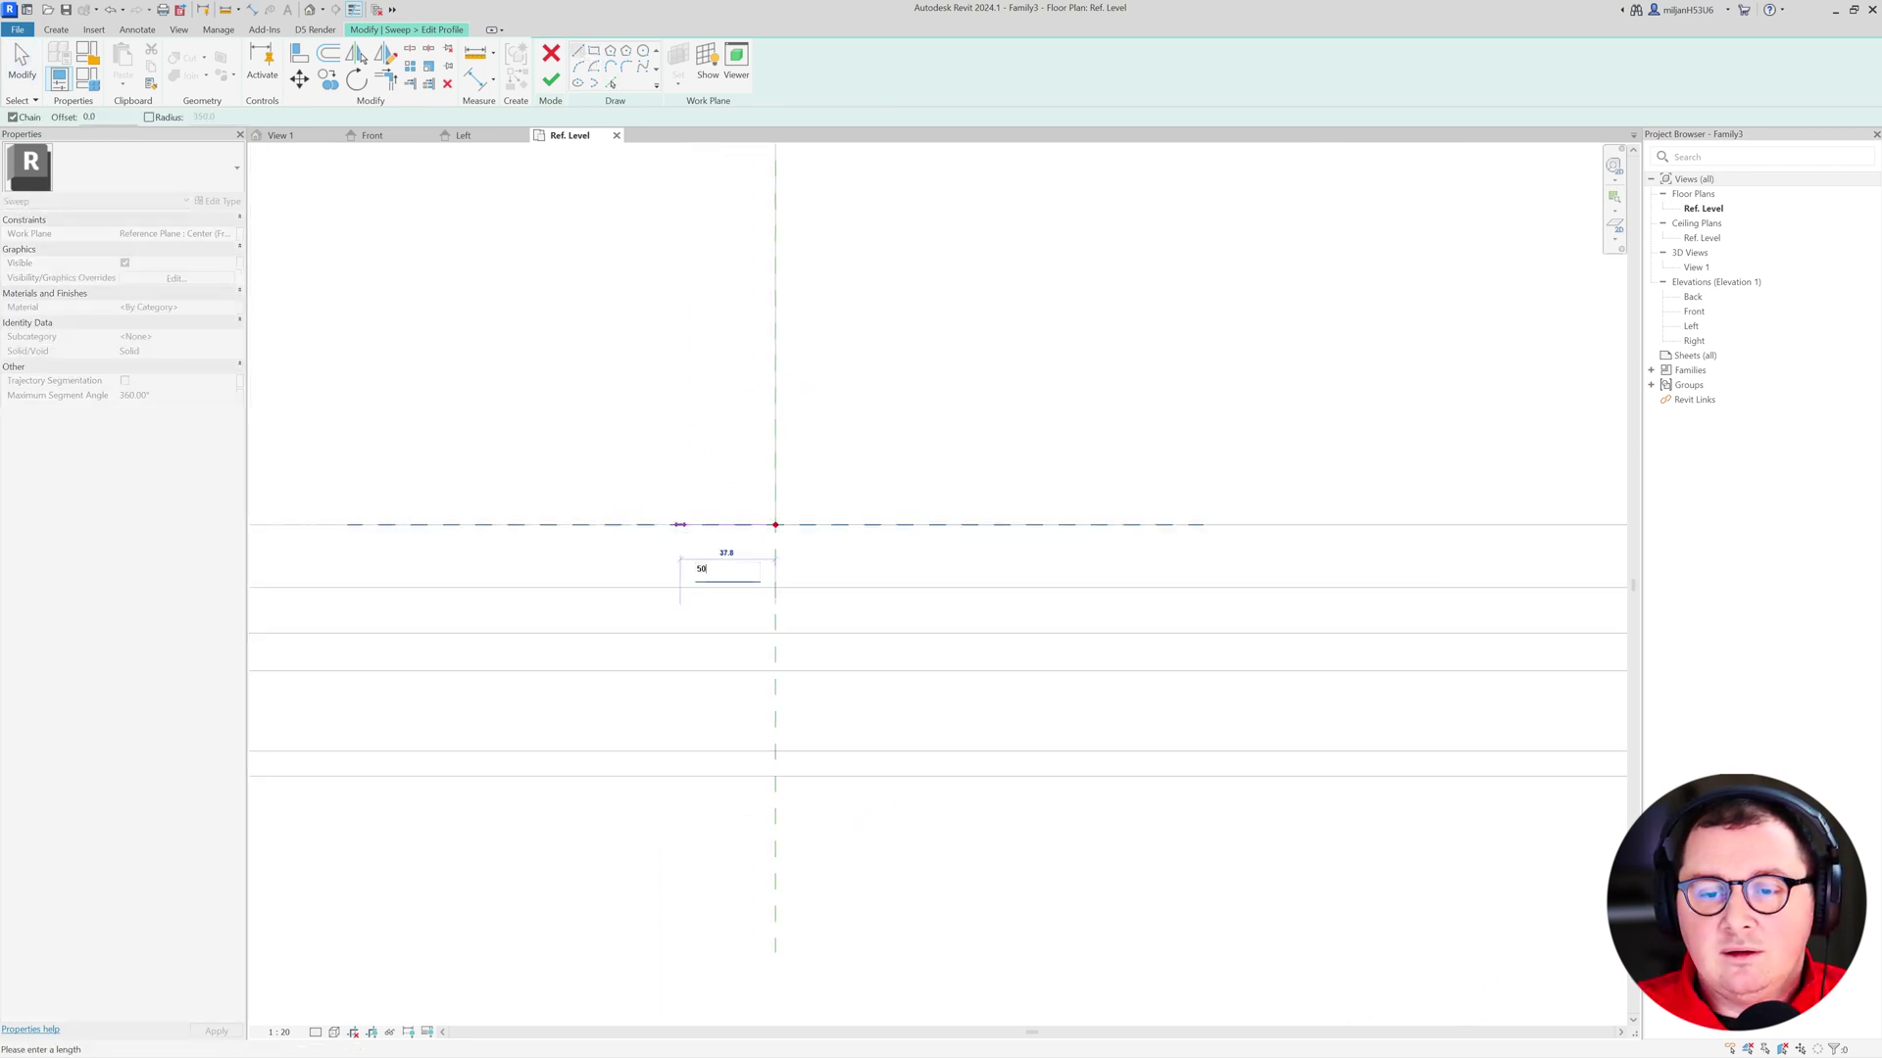
{"action": "type", "text": "50"}
{"action": "key", "text": "Return"}
{"action": "key", "text": "Escape"}
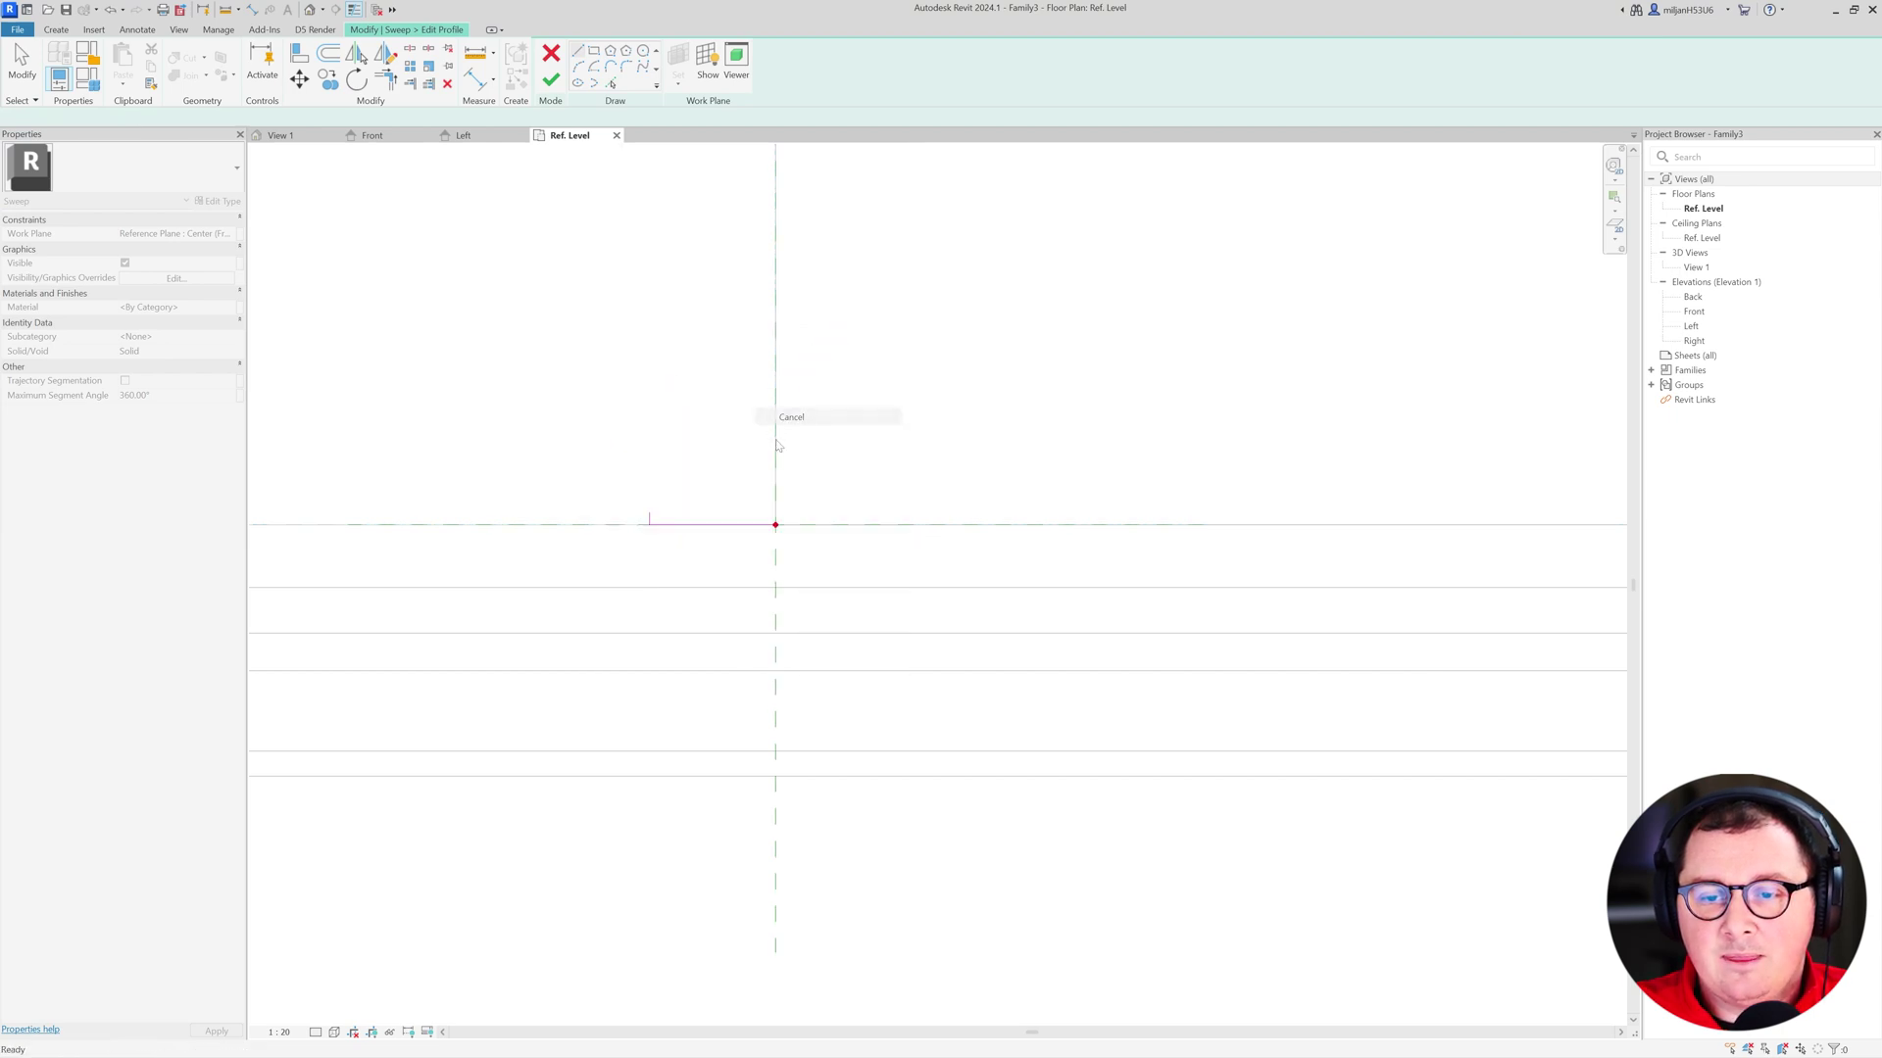
- Draw a 50 mm profile line back from the path point along the jamb, followed by a 5 mm line into the block
{"action": "left_click", "coordinate": [775, 526]}
{"action": "left_click", "coordinate": [775, 401]}
{"action": "type", "text": "5"}
{"action": "key", "text": "Return"}
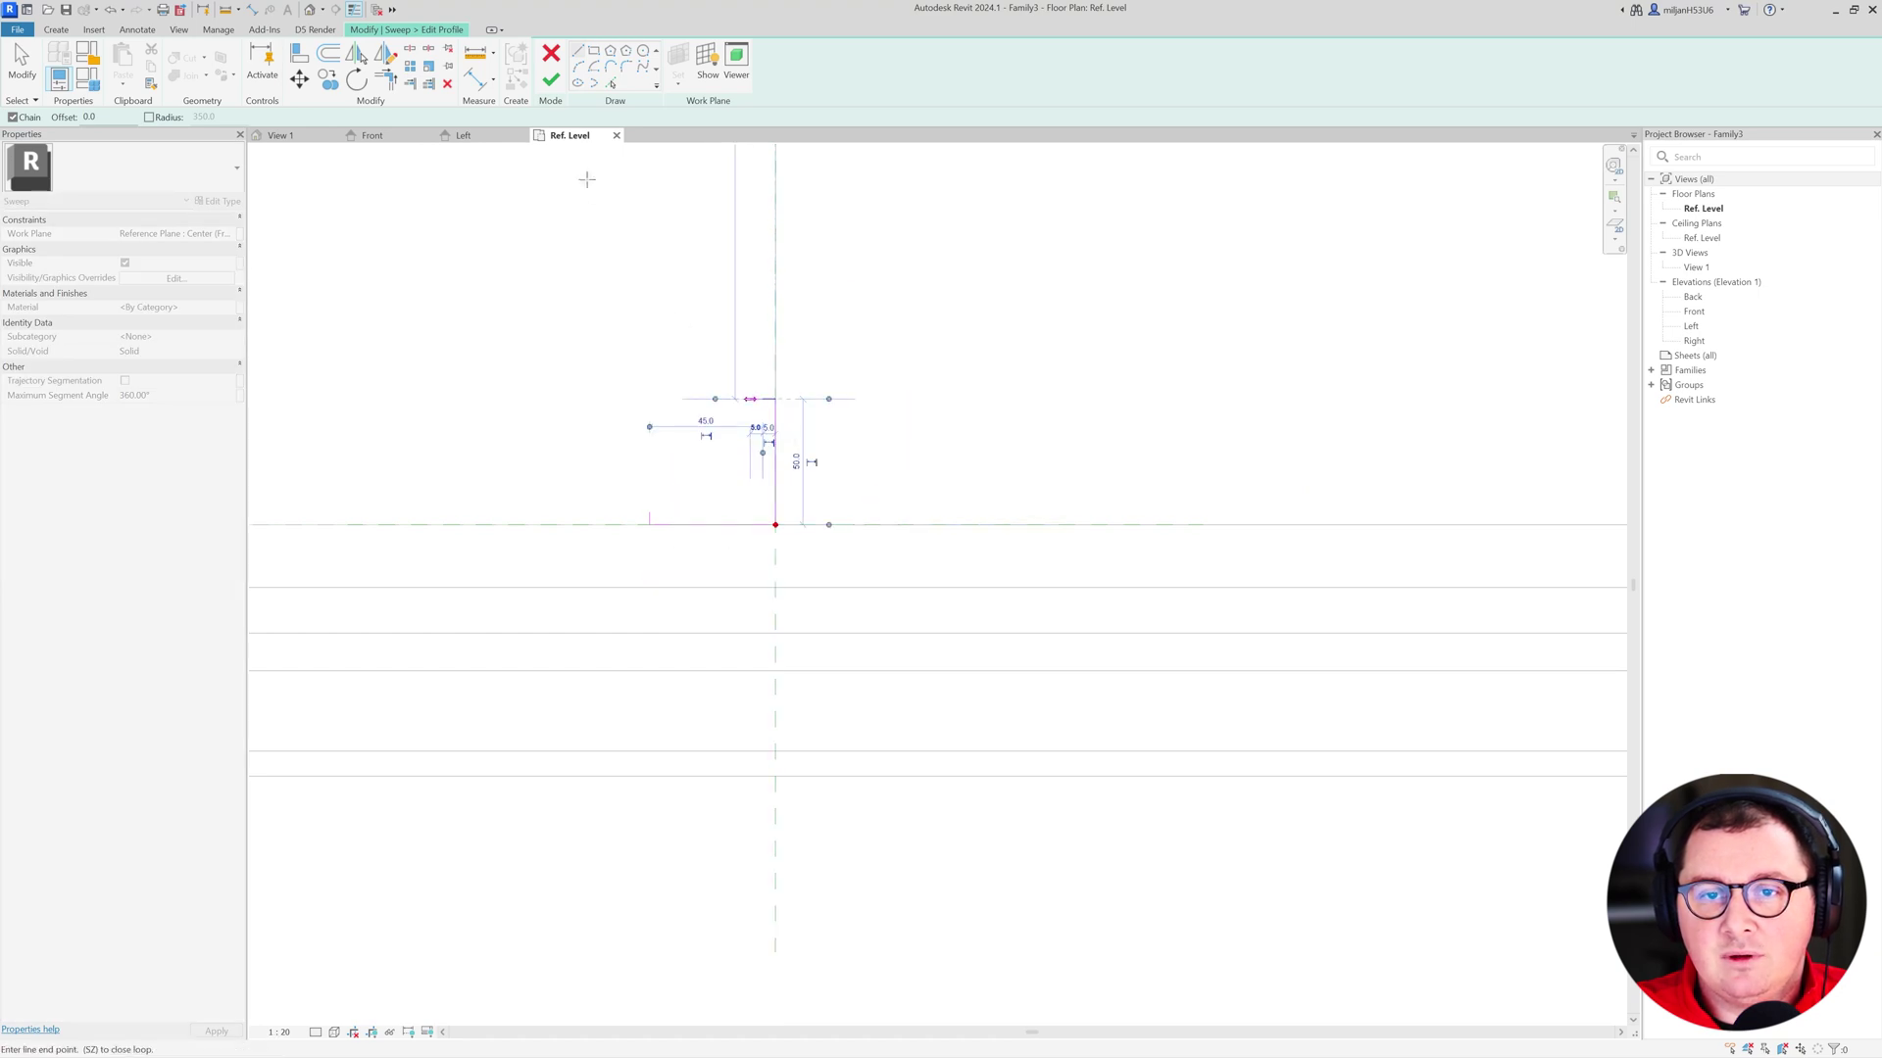
- Close the sweep profile with a concave arc joining the ends of the two short 5 mm lines
{"action": "left_click", "coordinate": [650, 513]}
{"action": "left_click", "coordinate": [714, 491]}
{"action": "left_click", "coordinate": [22, 62]}
- Move the profile's vertical edge on the jamb line 5 mm into the firebox opening
{"action": "left_click", "coordinate": [779, 475]}
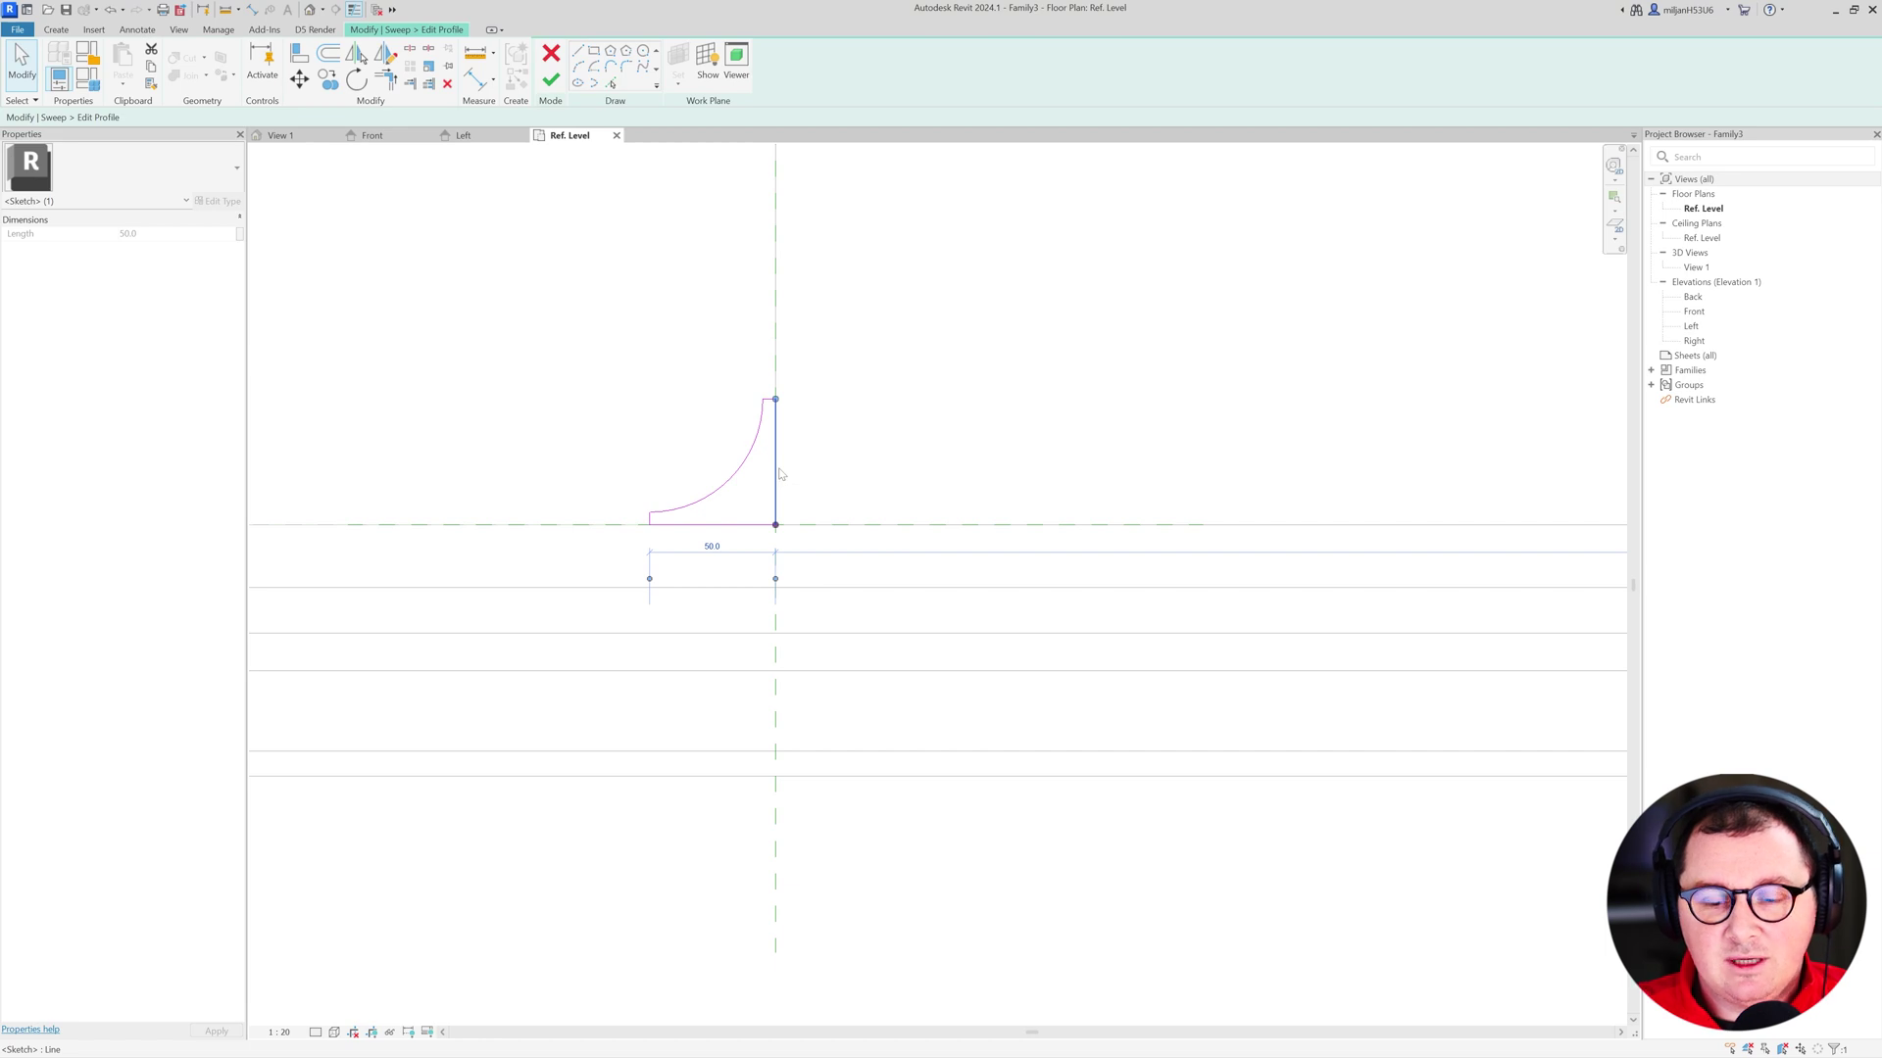
{"action": "key", "text": "m"}
{"action": "key", "text": "v"}
{"action": "left_click", "coordinate": [808, 471]}
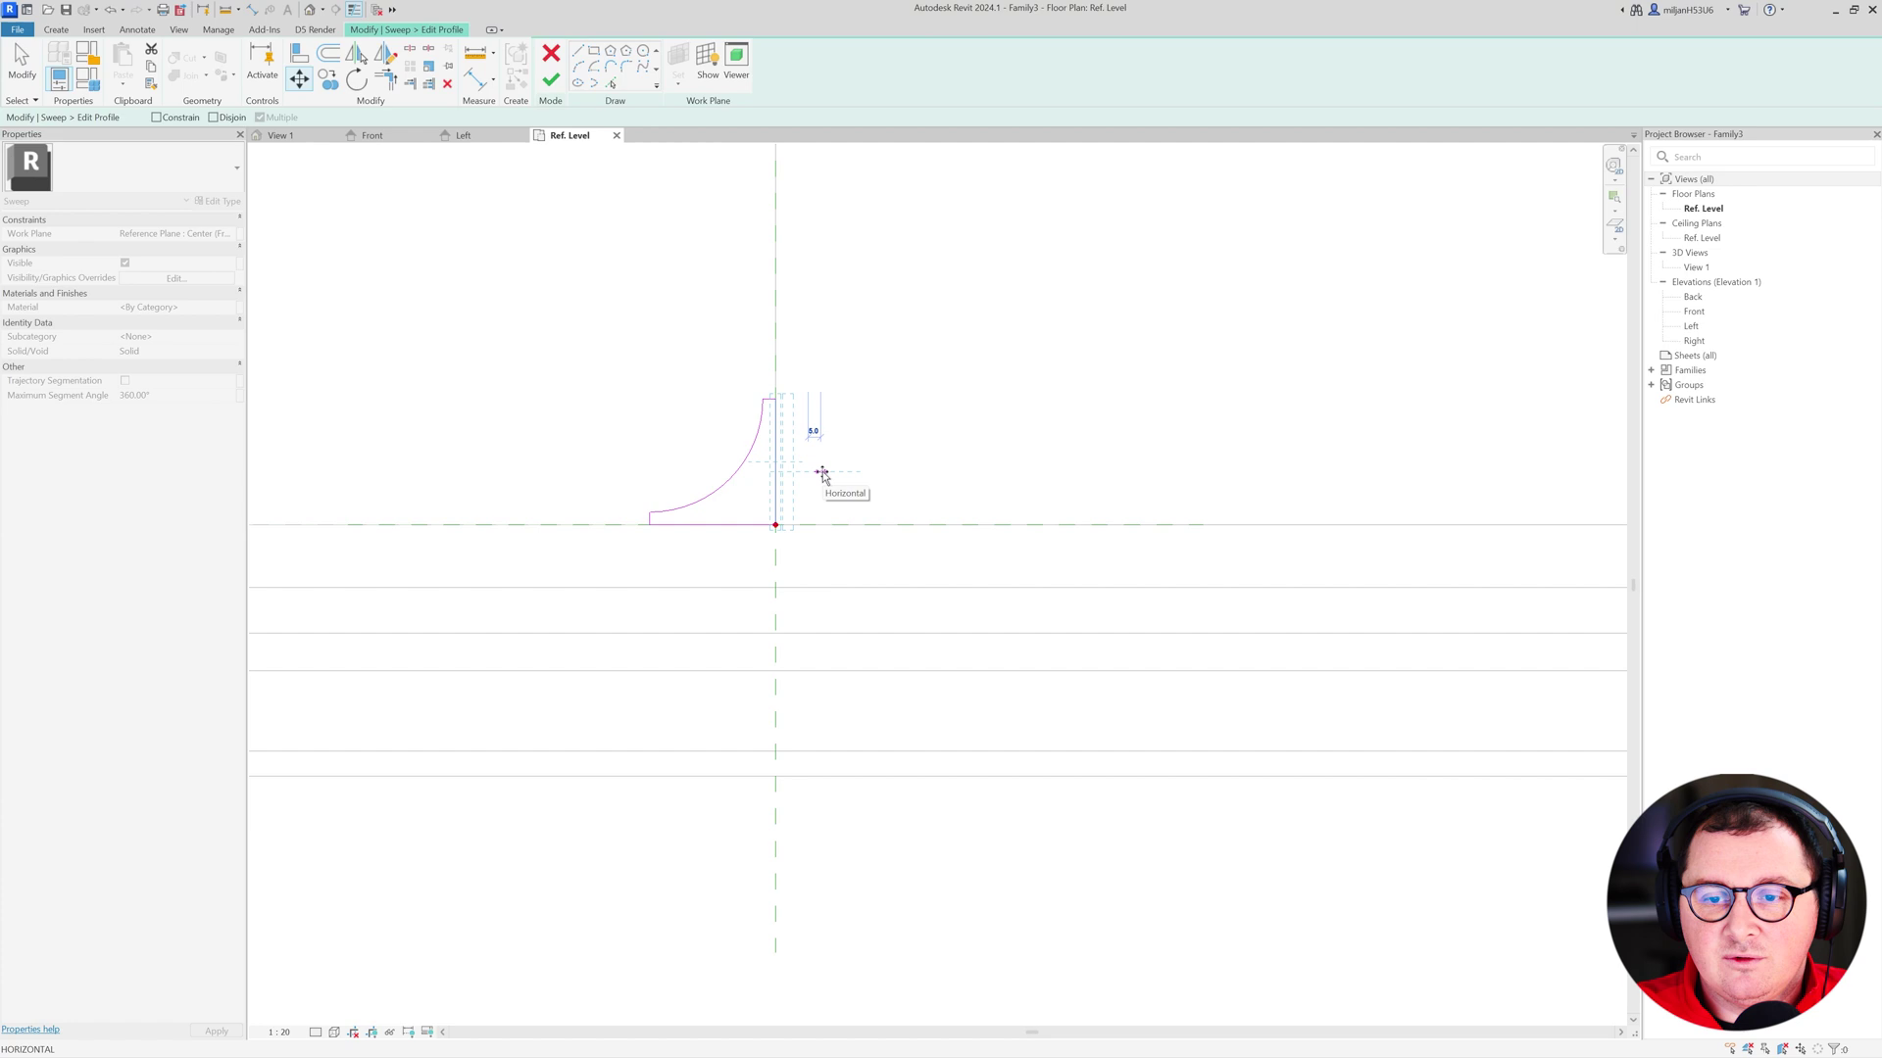
{"action": "type", "text": "5"}
{"action": "key", "text": "Return"}
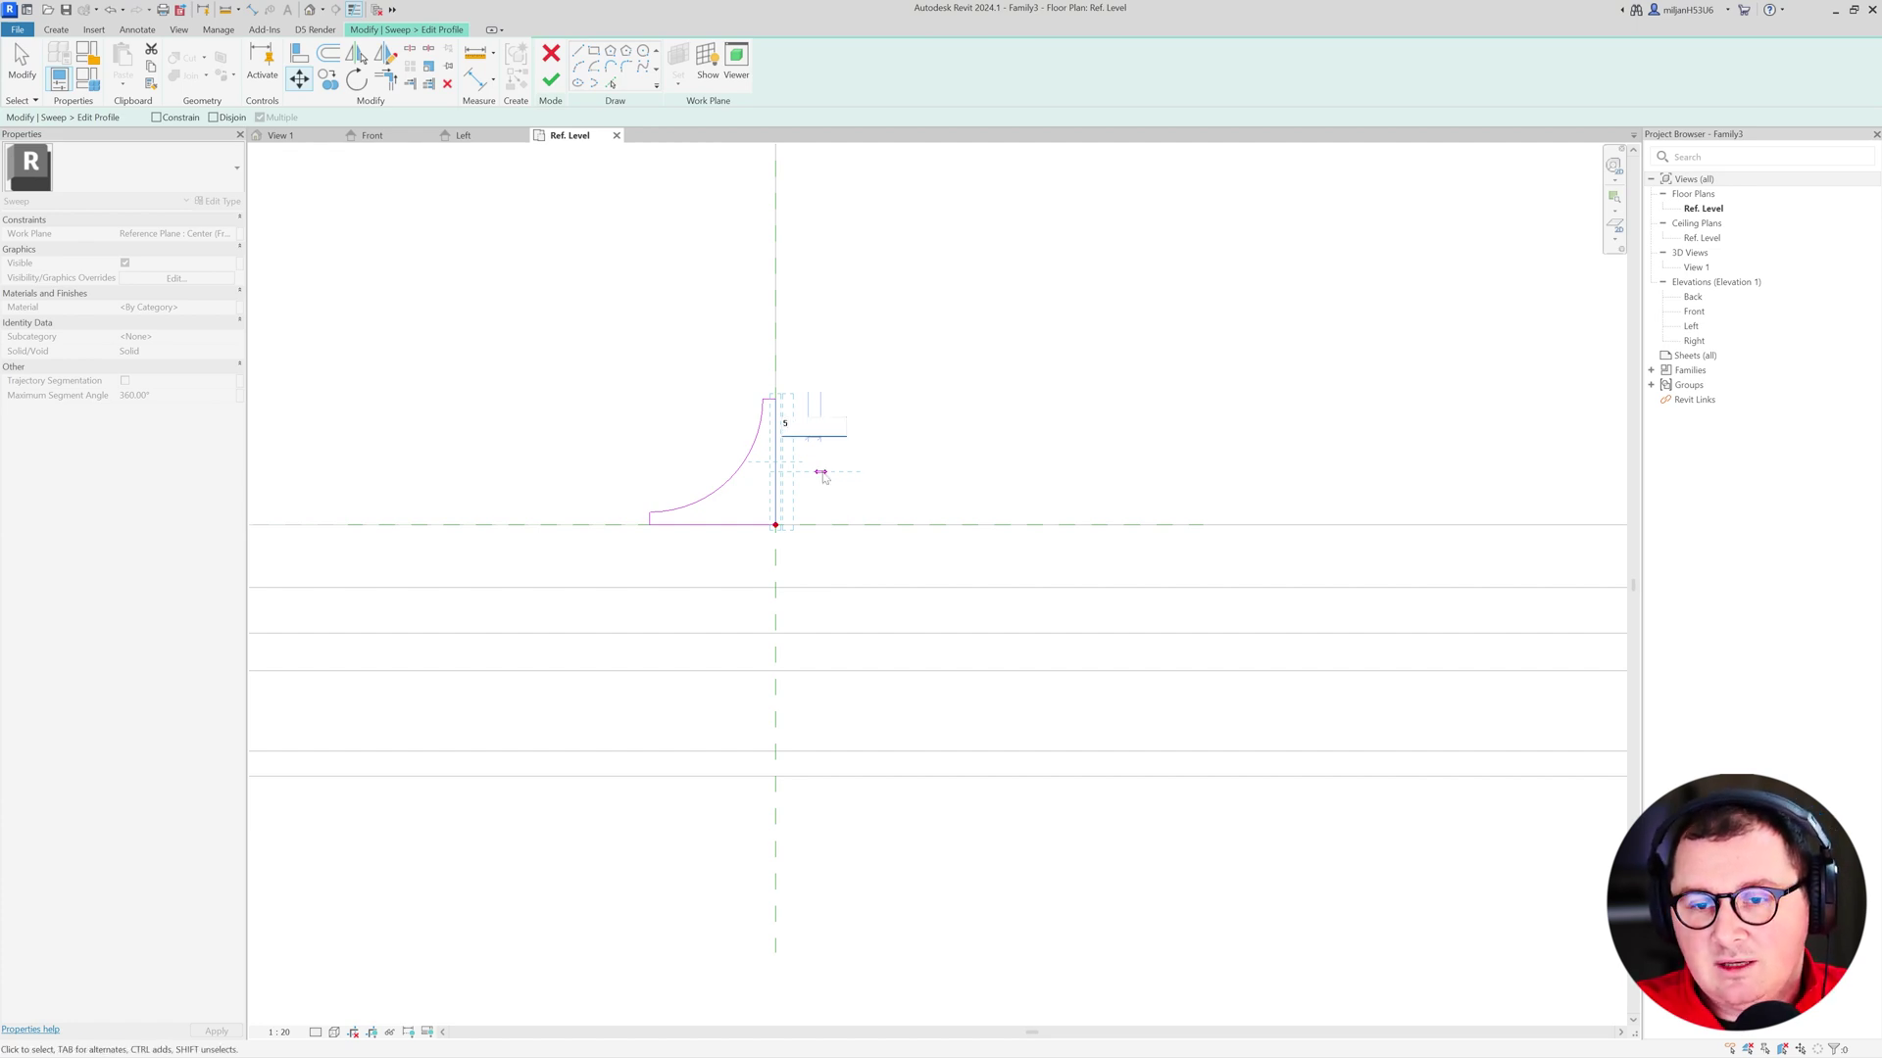
- Move the profile's edge on the block's front face 5 mm outward, in front of the face
{"action": "left_click", "coordinate": [738, 527]}
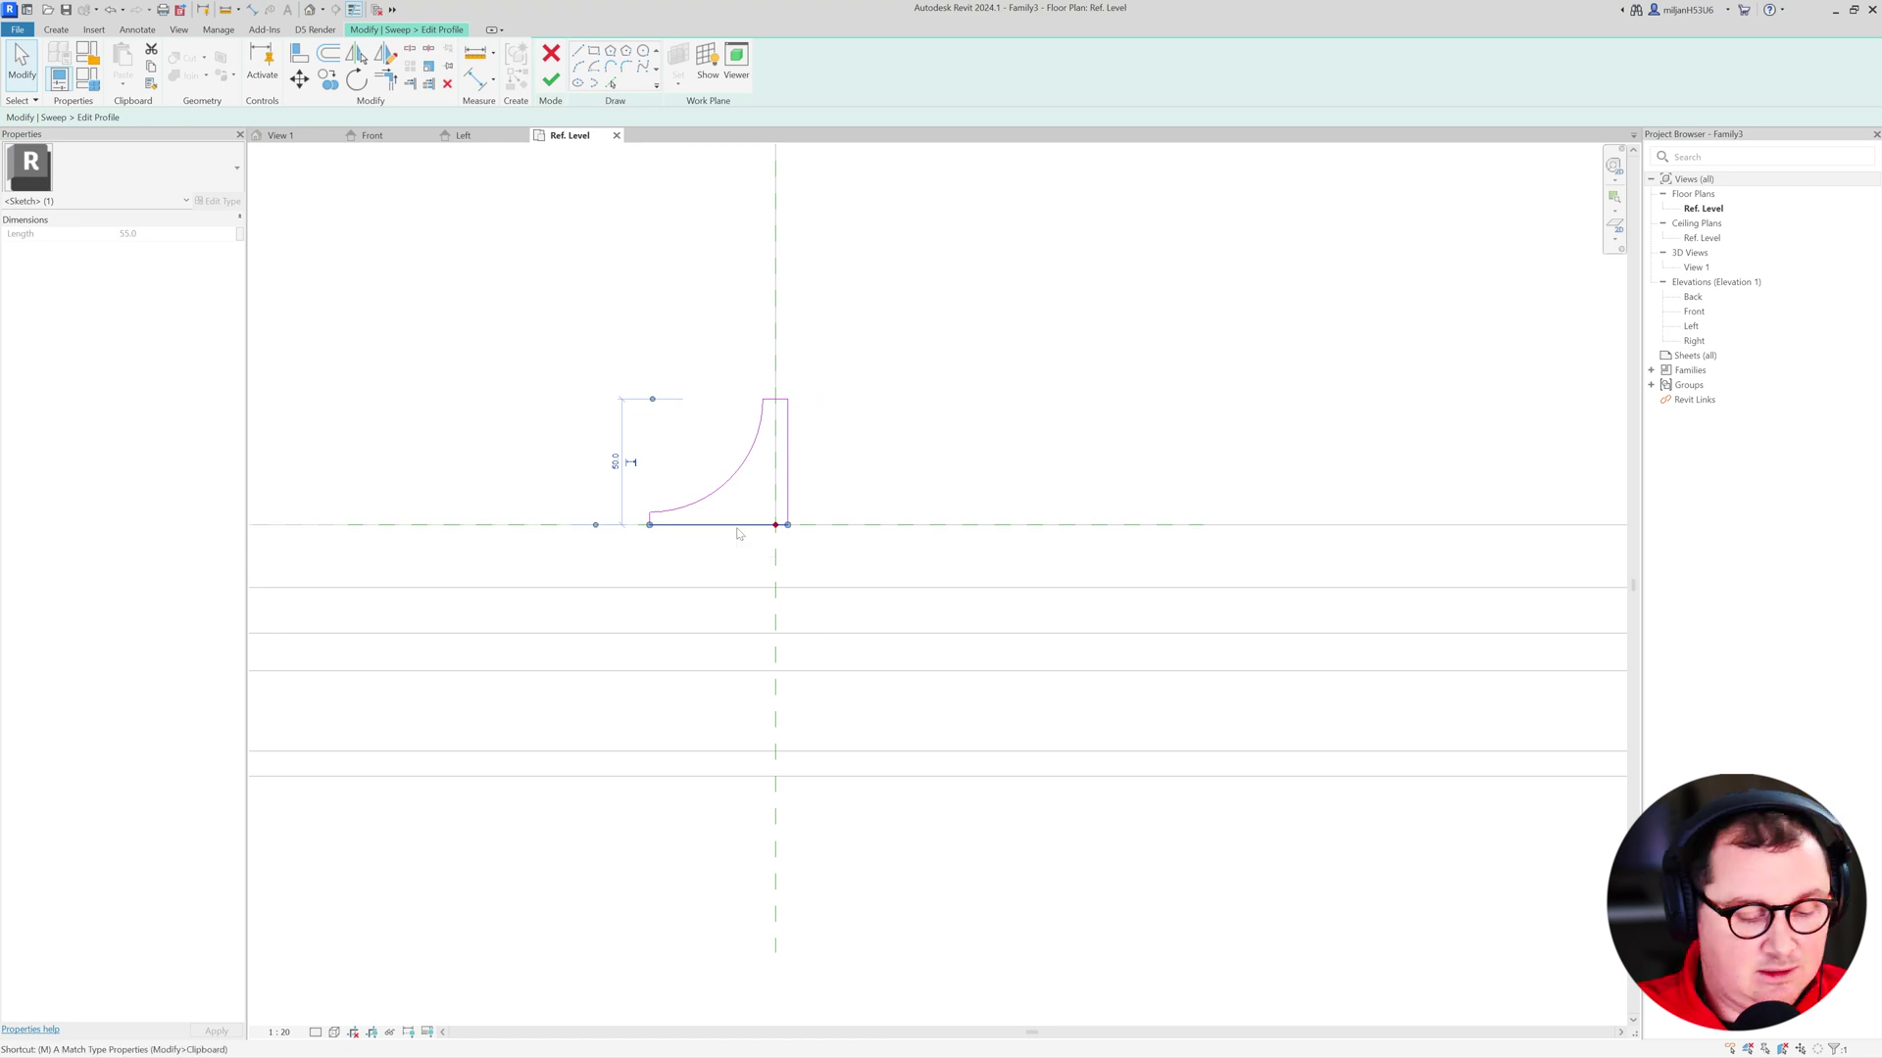
{"action": "key", "text": "m"}
{"action": "key", "text": "v"}
{"action": "left_click", "coordinate": [735, 526]}
{"action": "type", "text": "5"}
{"action": "key", "text": "Return"}
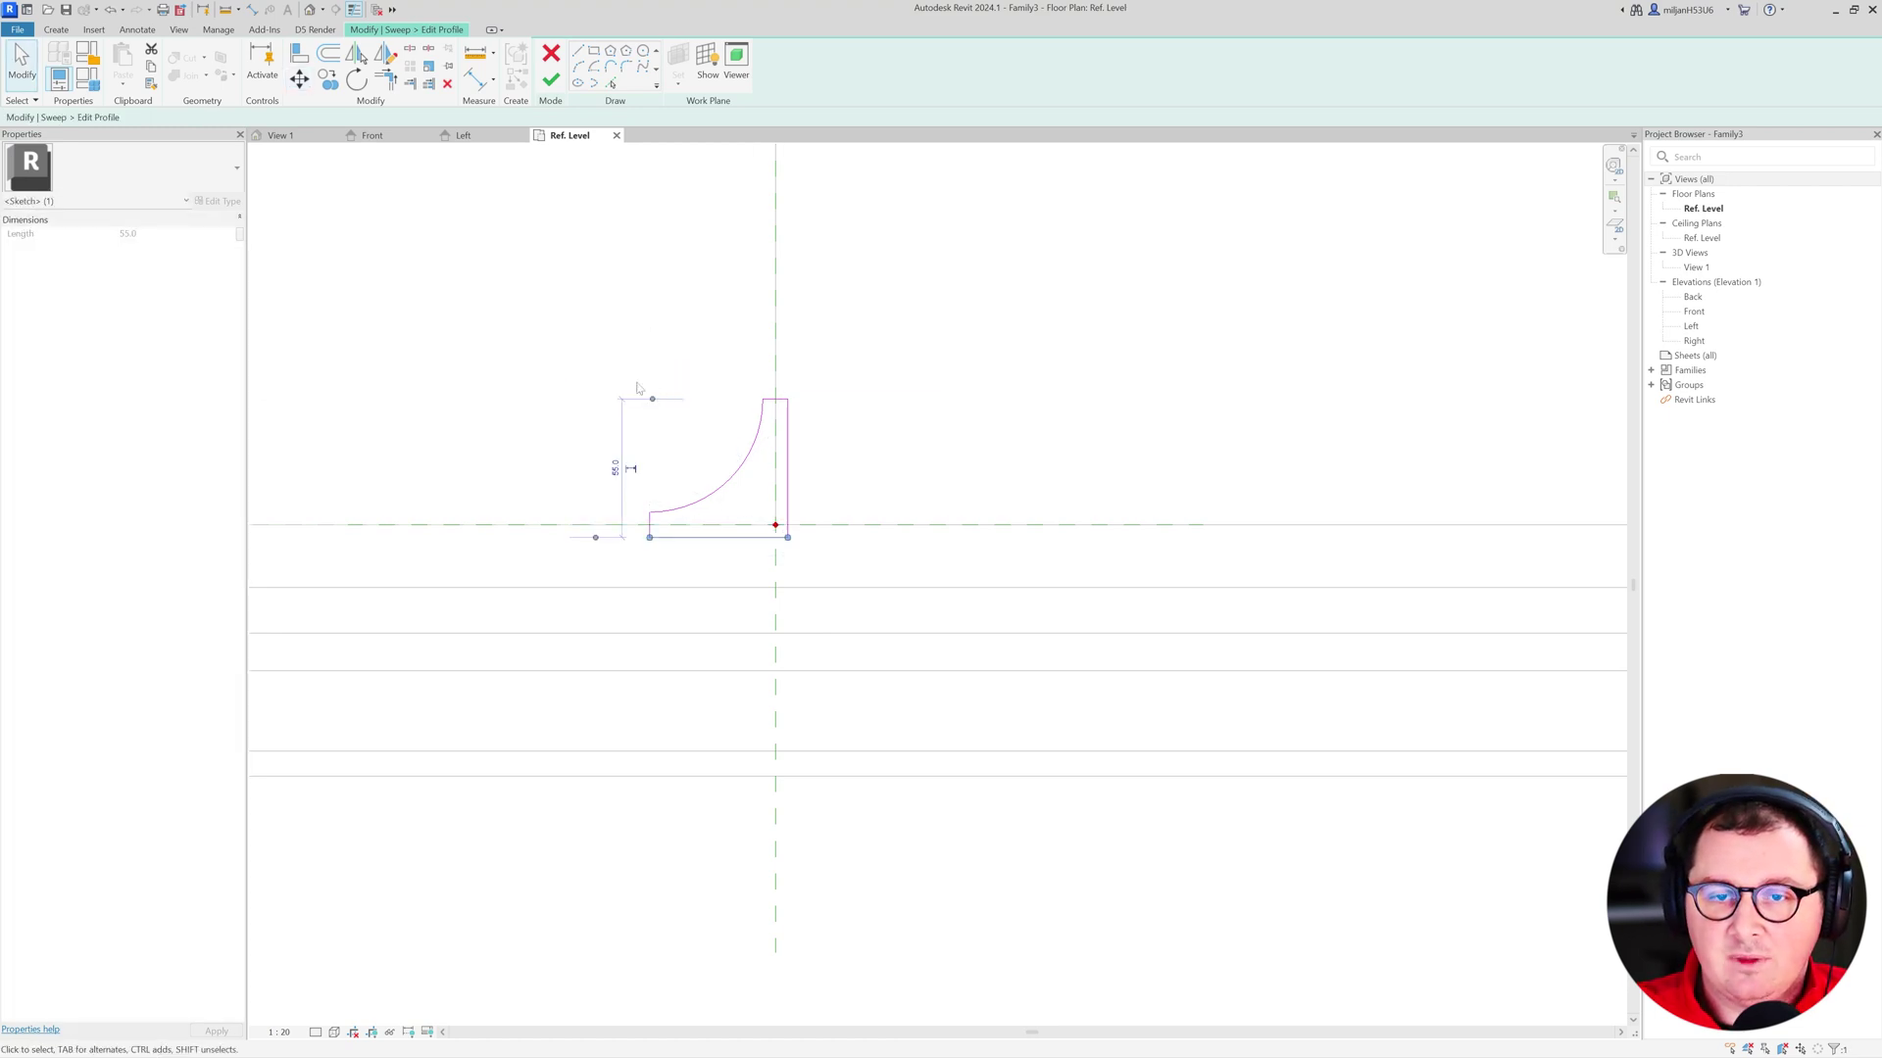
- Finish the profile sketch and the sweep around the arched opening in the 3D view View 1
{"action": "left_click", "coordinate": [282, 135]}
{"action": "left_click", "coordinate": [550, 80]}
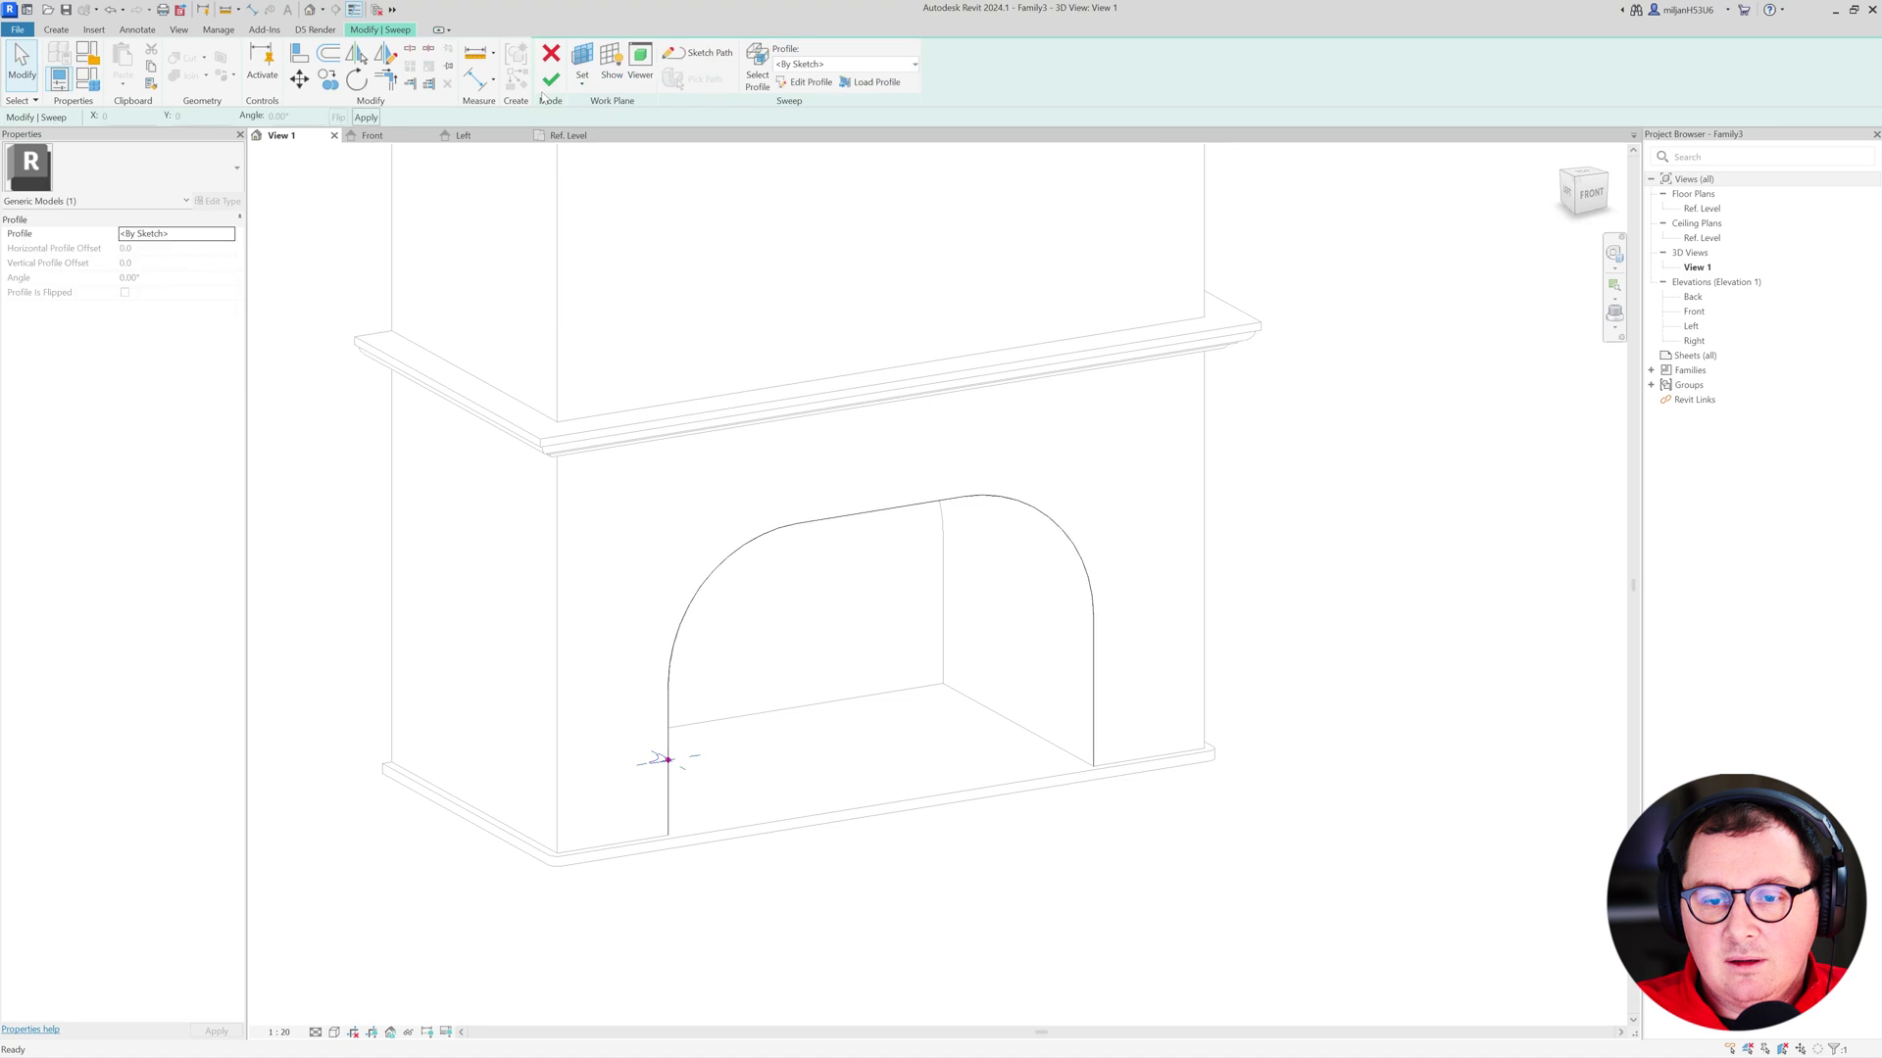
{"action": "left_click", "coordinate": [551, 80]}
{"action": "key", "text": "Escape"}
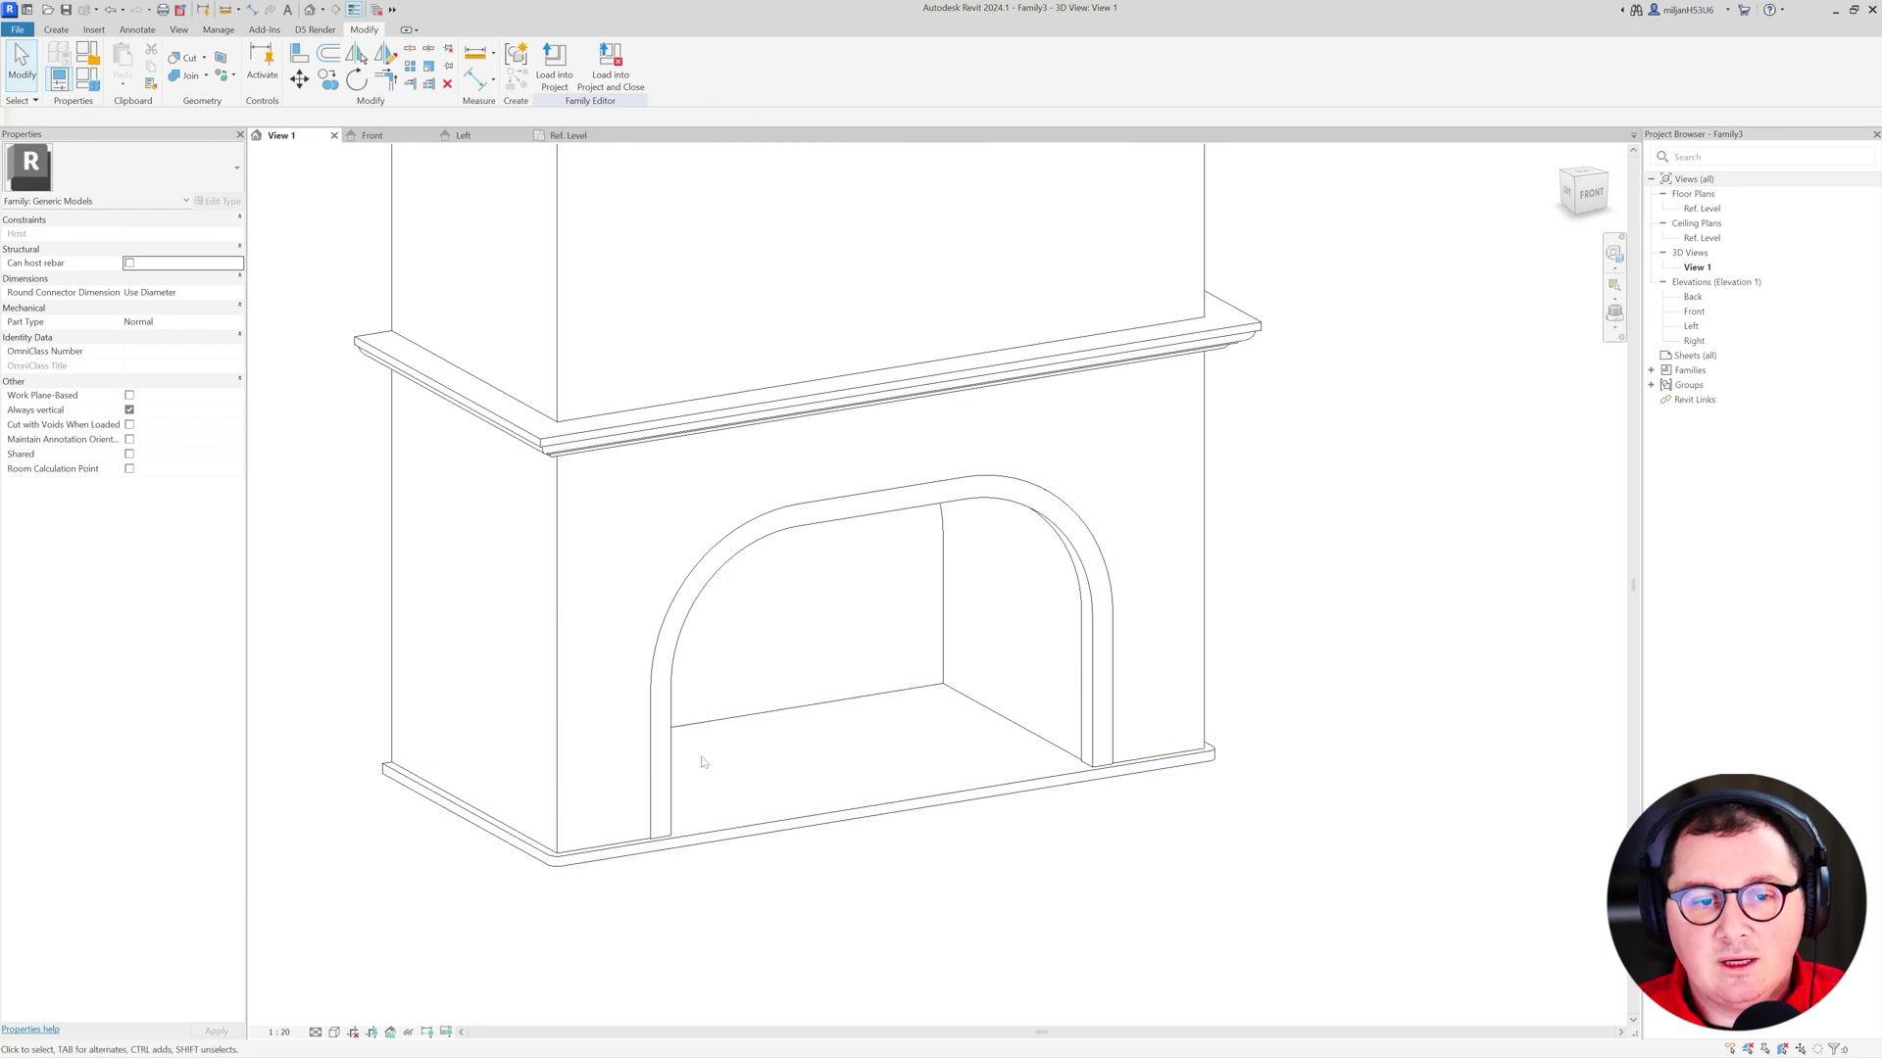
- Change the arched sweep around the opening from Solid to Void
{"action": "left_click", "coordinate": [671, 752]}
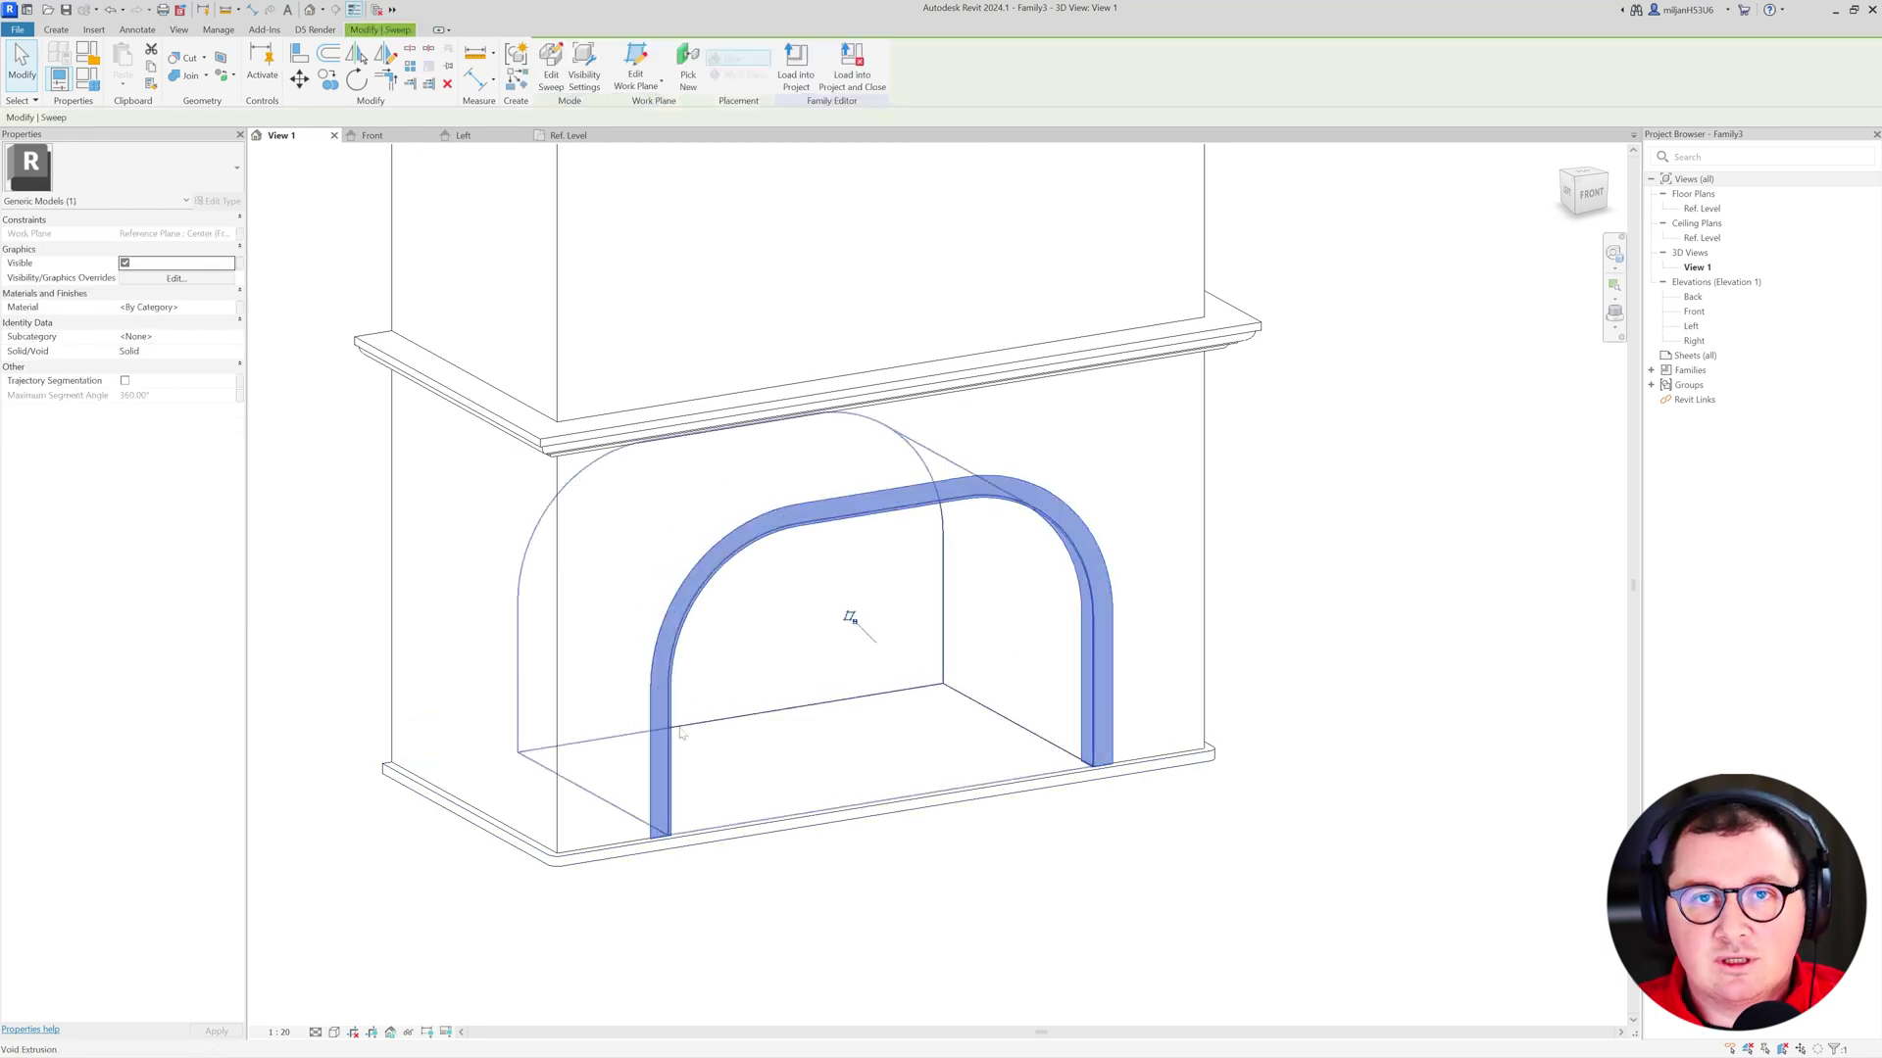
{"action": "left_click", "coordinate": [235, 354]}
{"action": "left_click", "coordinate": [231, 355]}
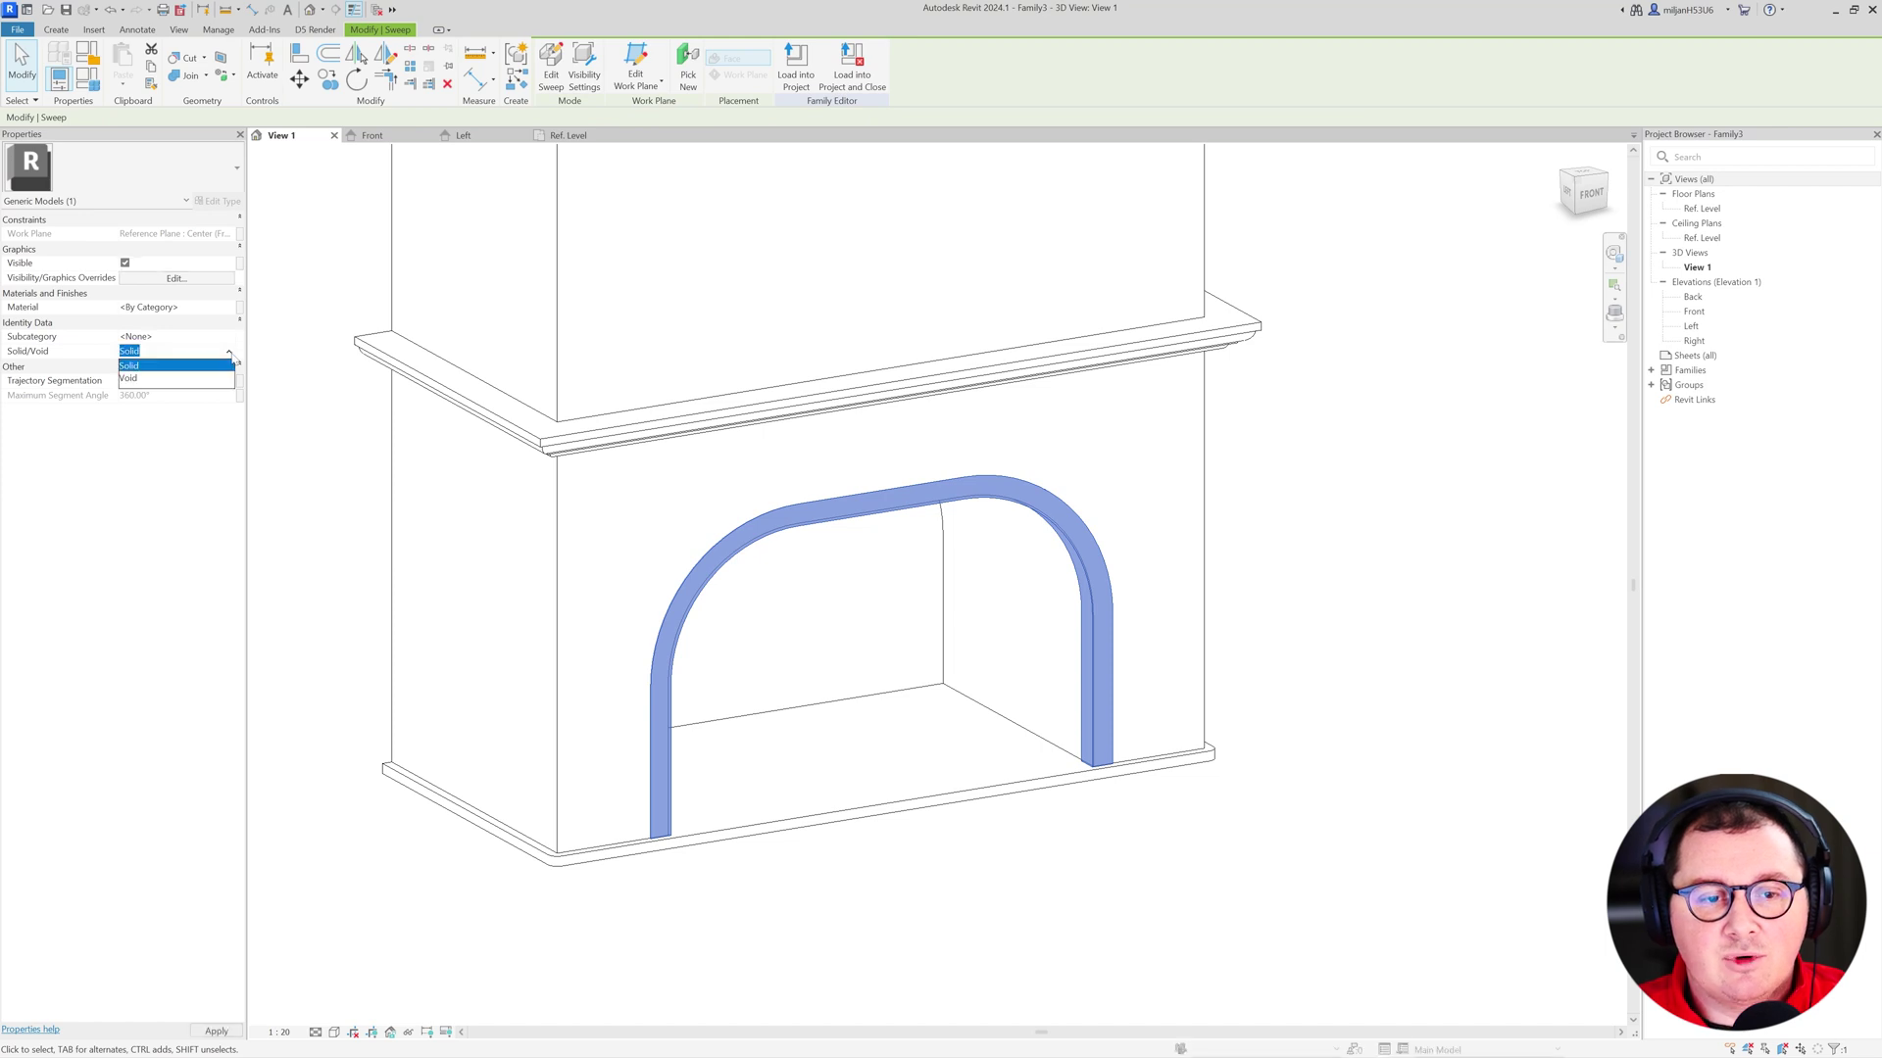
{"action": "left_click", "coordinate": [135, 379]}
{"action": "left_click", "coordinate": [331, 517]}
- Cut the fireplace block with the void sweep to shape the curved edge around the firebox opening, and inspect the result
{"action": "mouse_move", "coordinate": [745, 735]}
{"action": "middle_mouse_down", "text": "shift"}
{"action": "mouse_move", "coordinate": [688, 743]}
{"action": "mouse_move", "coordinate": [720, 737]}
{"action": "middle_mouse_up", "text": "shift"}
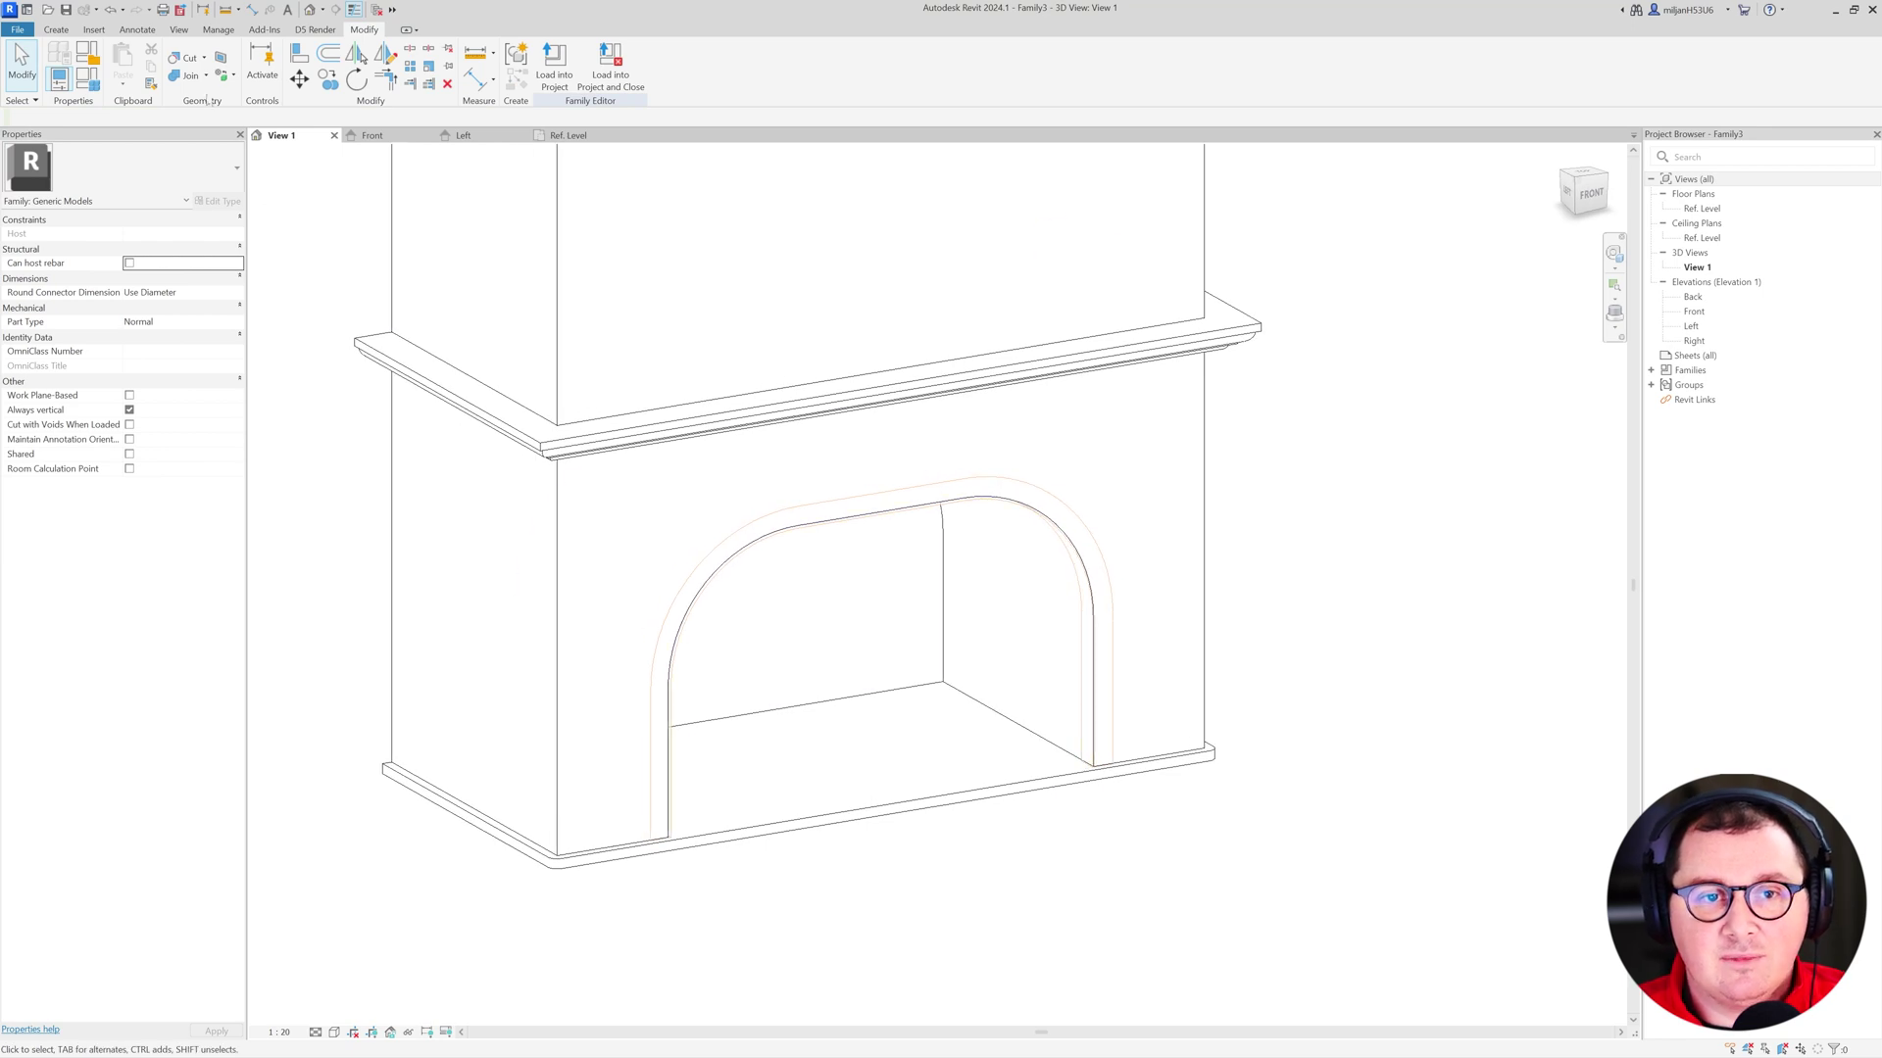
{"action": "left_click", "coordinate": [186, 61]}
{"action": "left_click", "coordinate": [557, 534]}
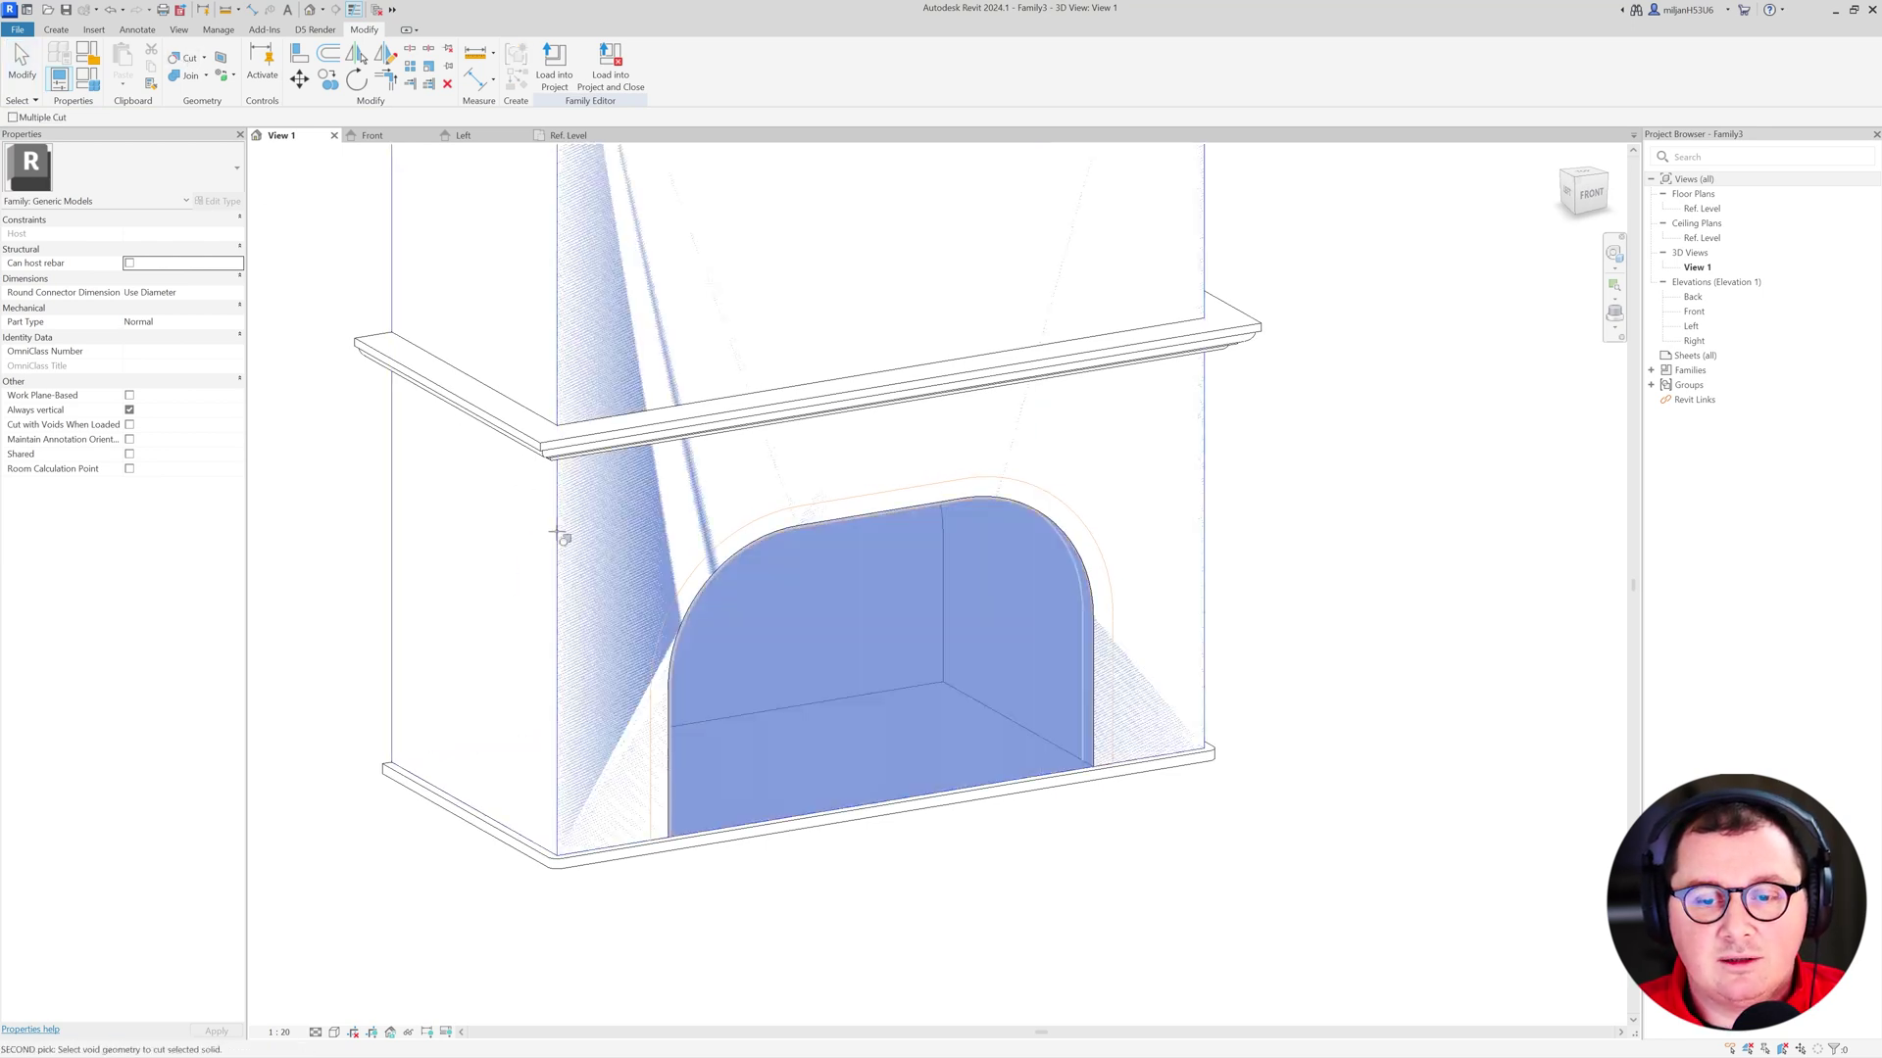
{"action": "left_click", "coordinate": [690, 585]}
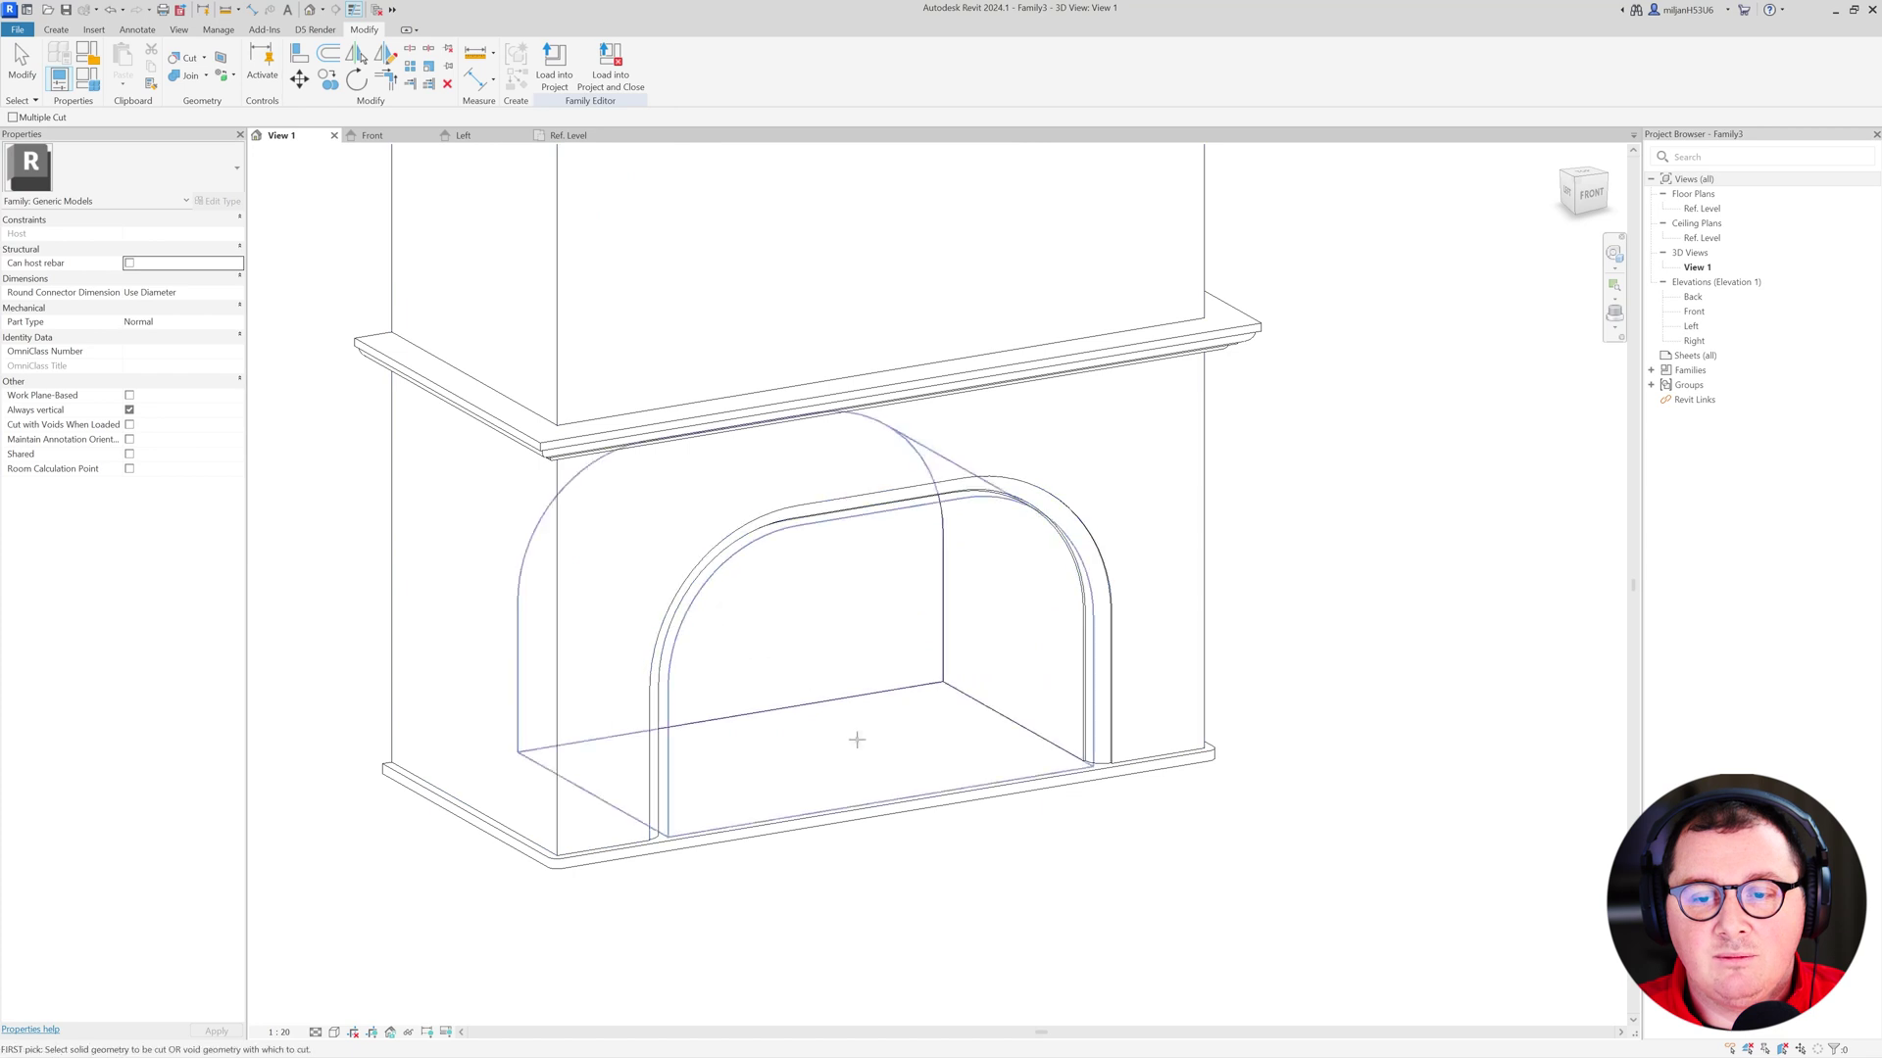
{"action": "middle_click_drag", "start_coordinate": [861, 873], "coordinate": [903, 849], "text": "shift"}
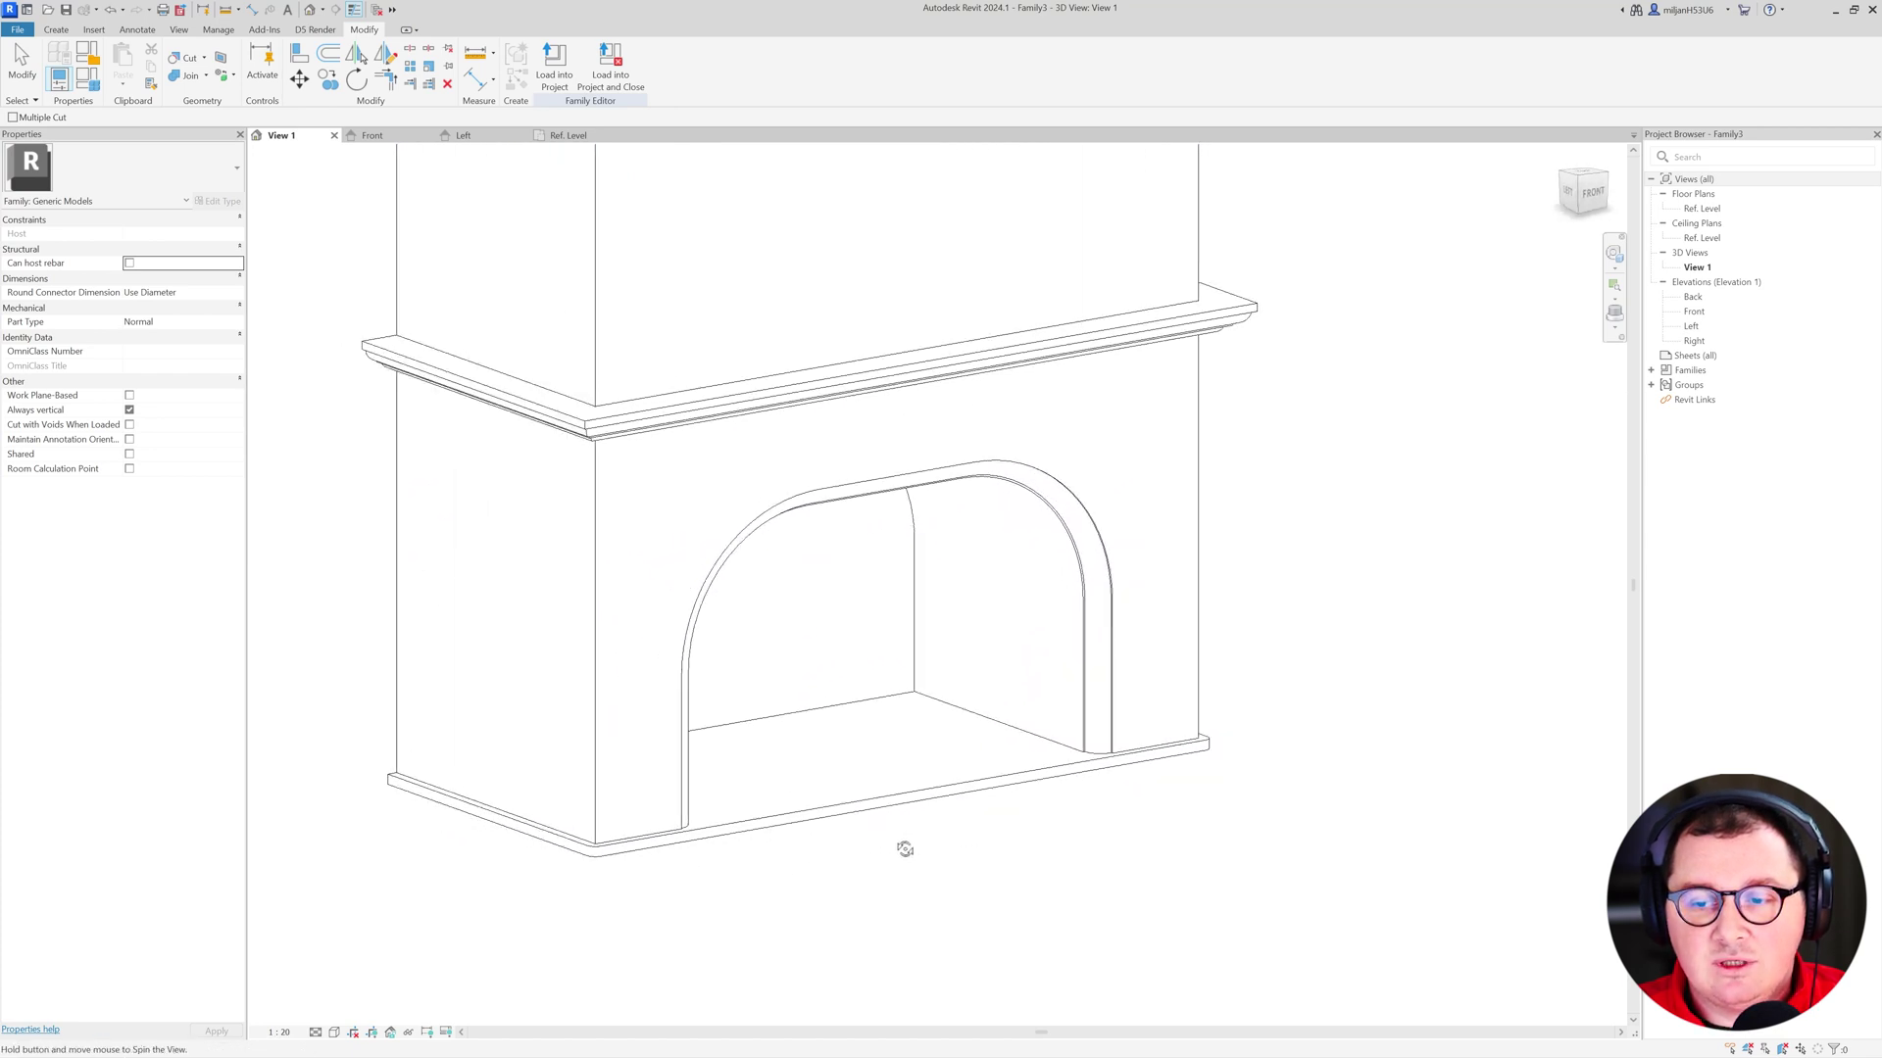
{"action": "mouse_move", "coordinate": [773, 755]}
{"action": "middle_mouse_down", "text": "shift"}
{"action": "mouse_move", "coordinate": [790, 790]}
{"action": "mouse_move", "coordinate": [610, 750]}
{"action": "mouse_move", "coordinate": [767, 757]}
{"action": "middle_mouse_up", "text": "shift"}
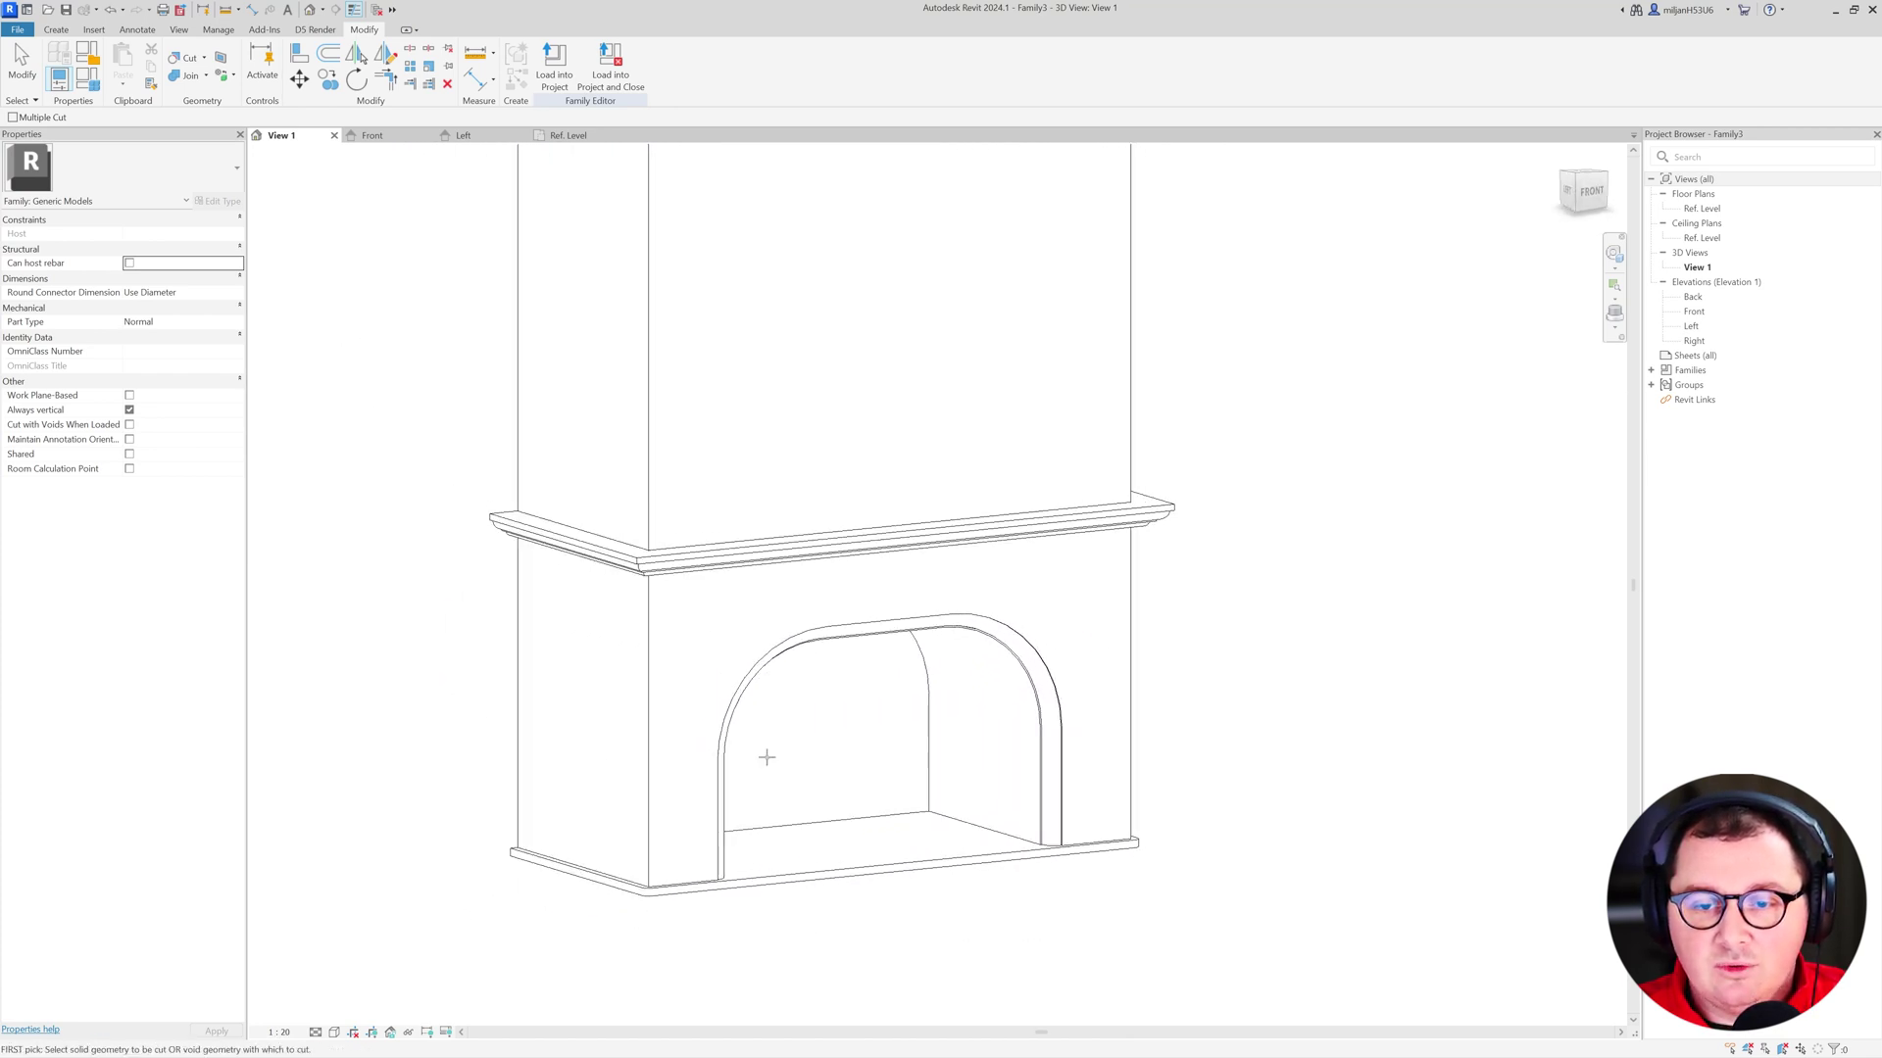
{"action": "scroll", "coordinate": [804, 768], "scroll_direction": "down", "scroll_amount": 5}
{"action": "scroll", "coordinate": [568, 475], "scroll_direction": "up", "scroll_amount": 1}
{"action": "left_click", "coordinate": [22, 64]}
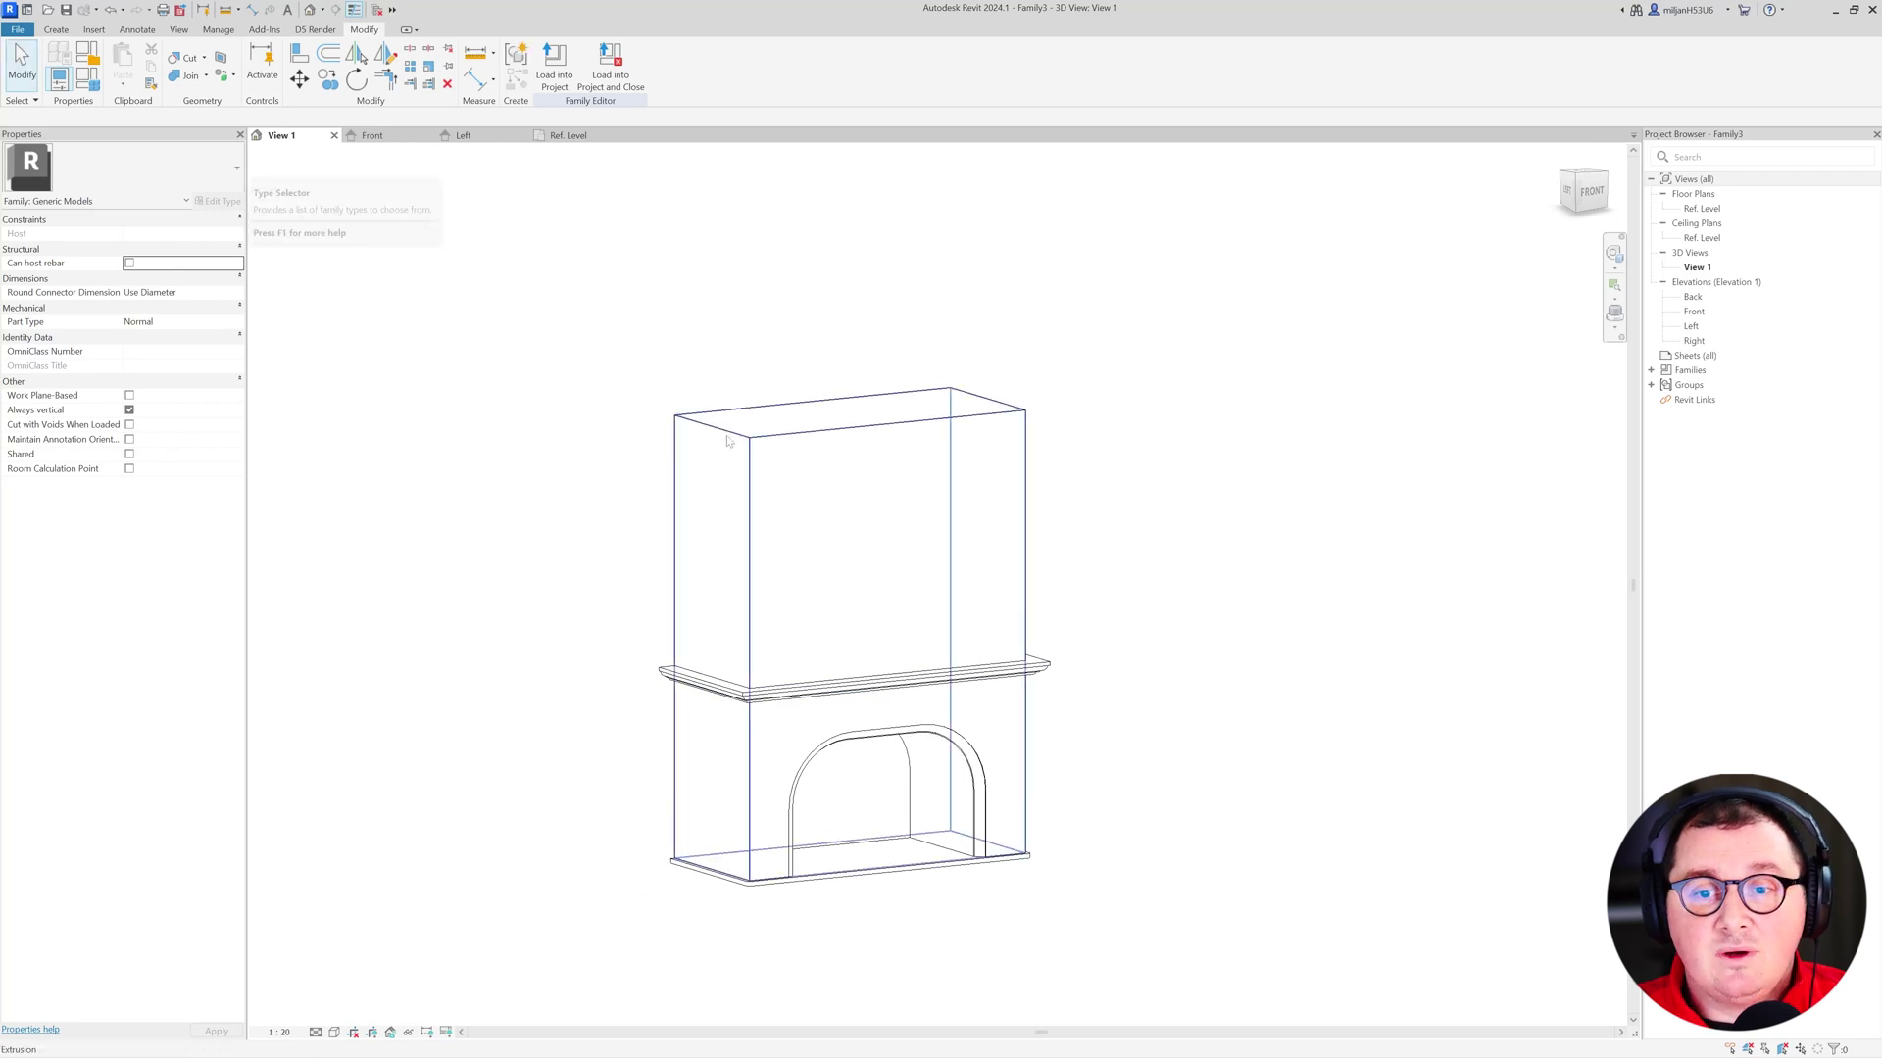
- Associate the main block's Extrusion End with a new type-based family parameter named Height
{"action": "left_click", "coordinate": [674, 512]}
{"action": "mouse_move", "coordinate": [589, 534]}
{"action": "middle_mouse_down", "text": "shift"}
{"action": "mouse_move", "coordinate": [554, 533]}
{"action": "mouse_move", "coordinate": [585, 564]}
{"action": "middle_mouse_up", "text": "shift"}
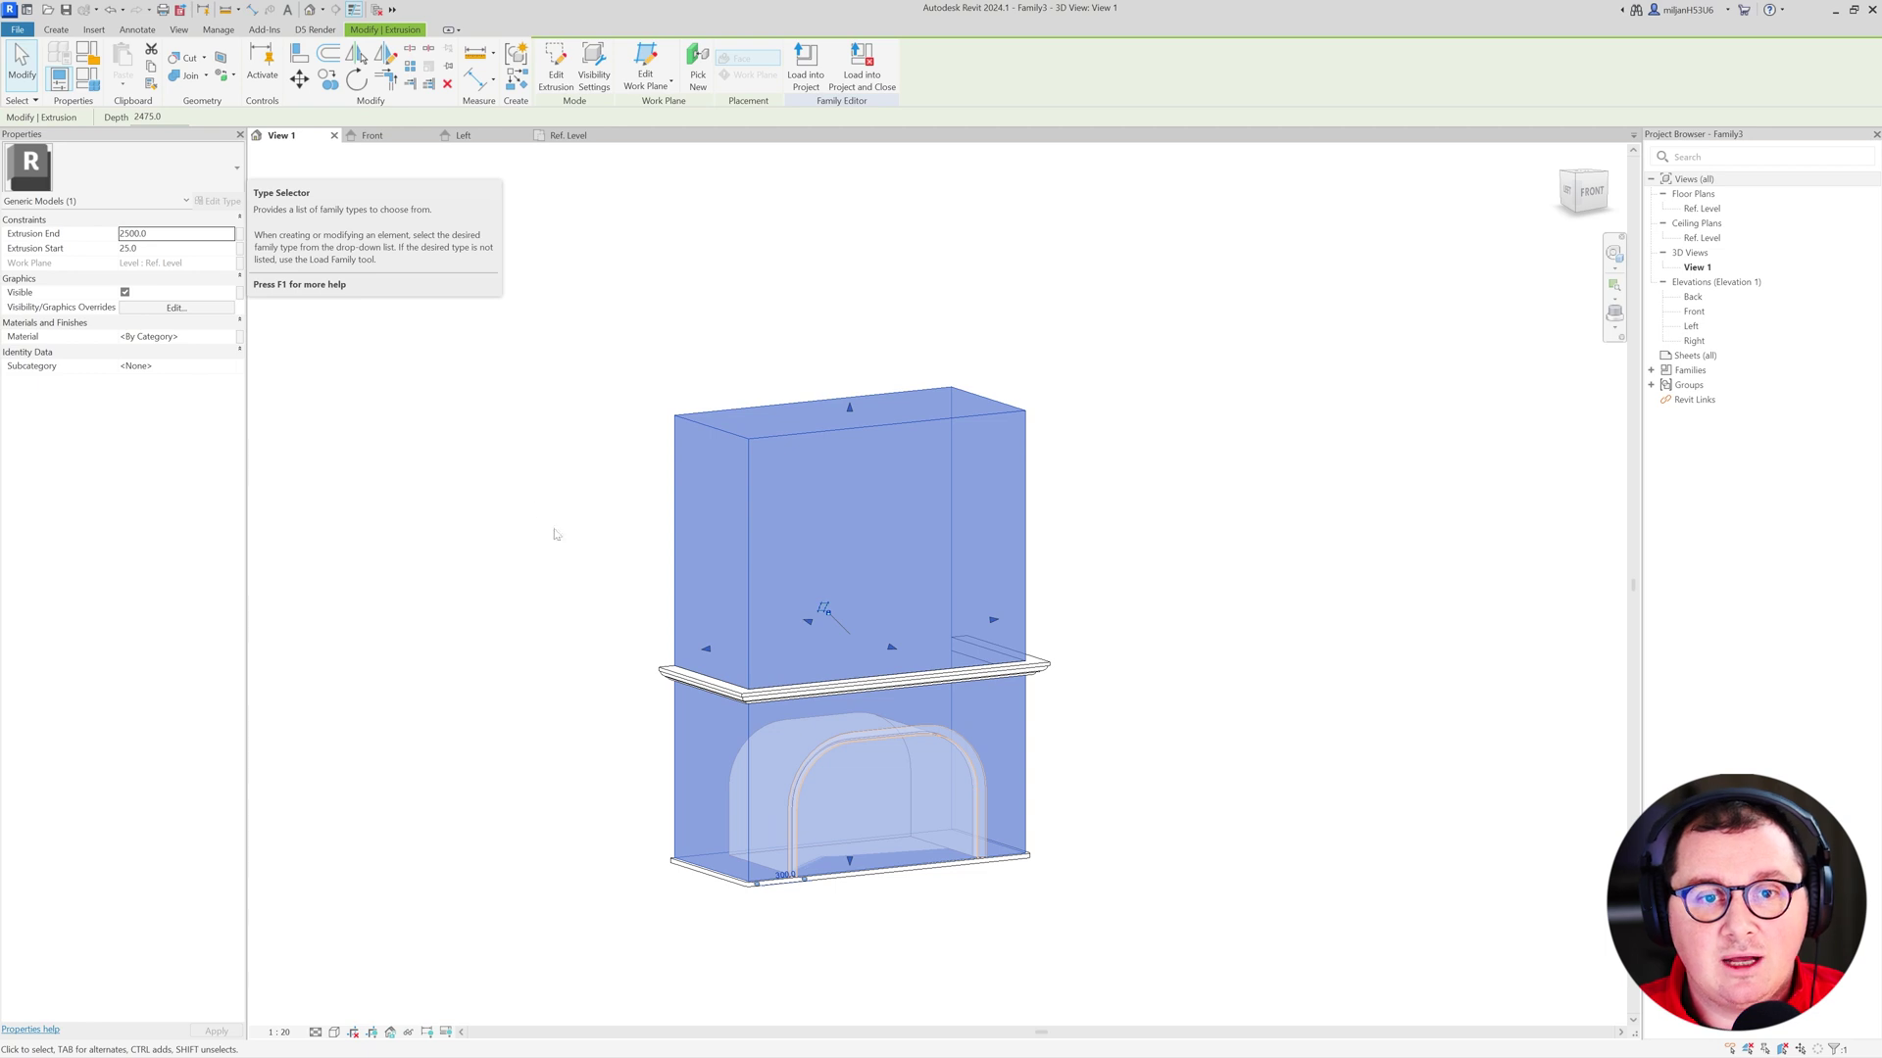
{"action": "left_click", "coordinate": [500, 479]}
{"action": "left_click", "coordinate": [726, 440]}
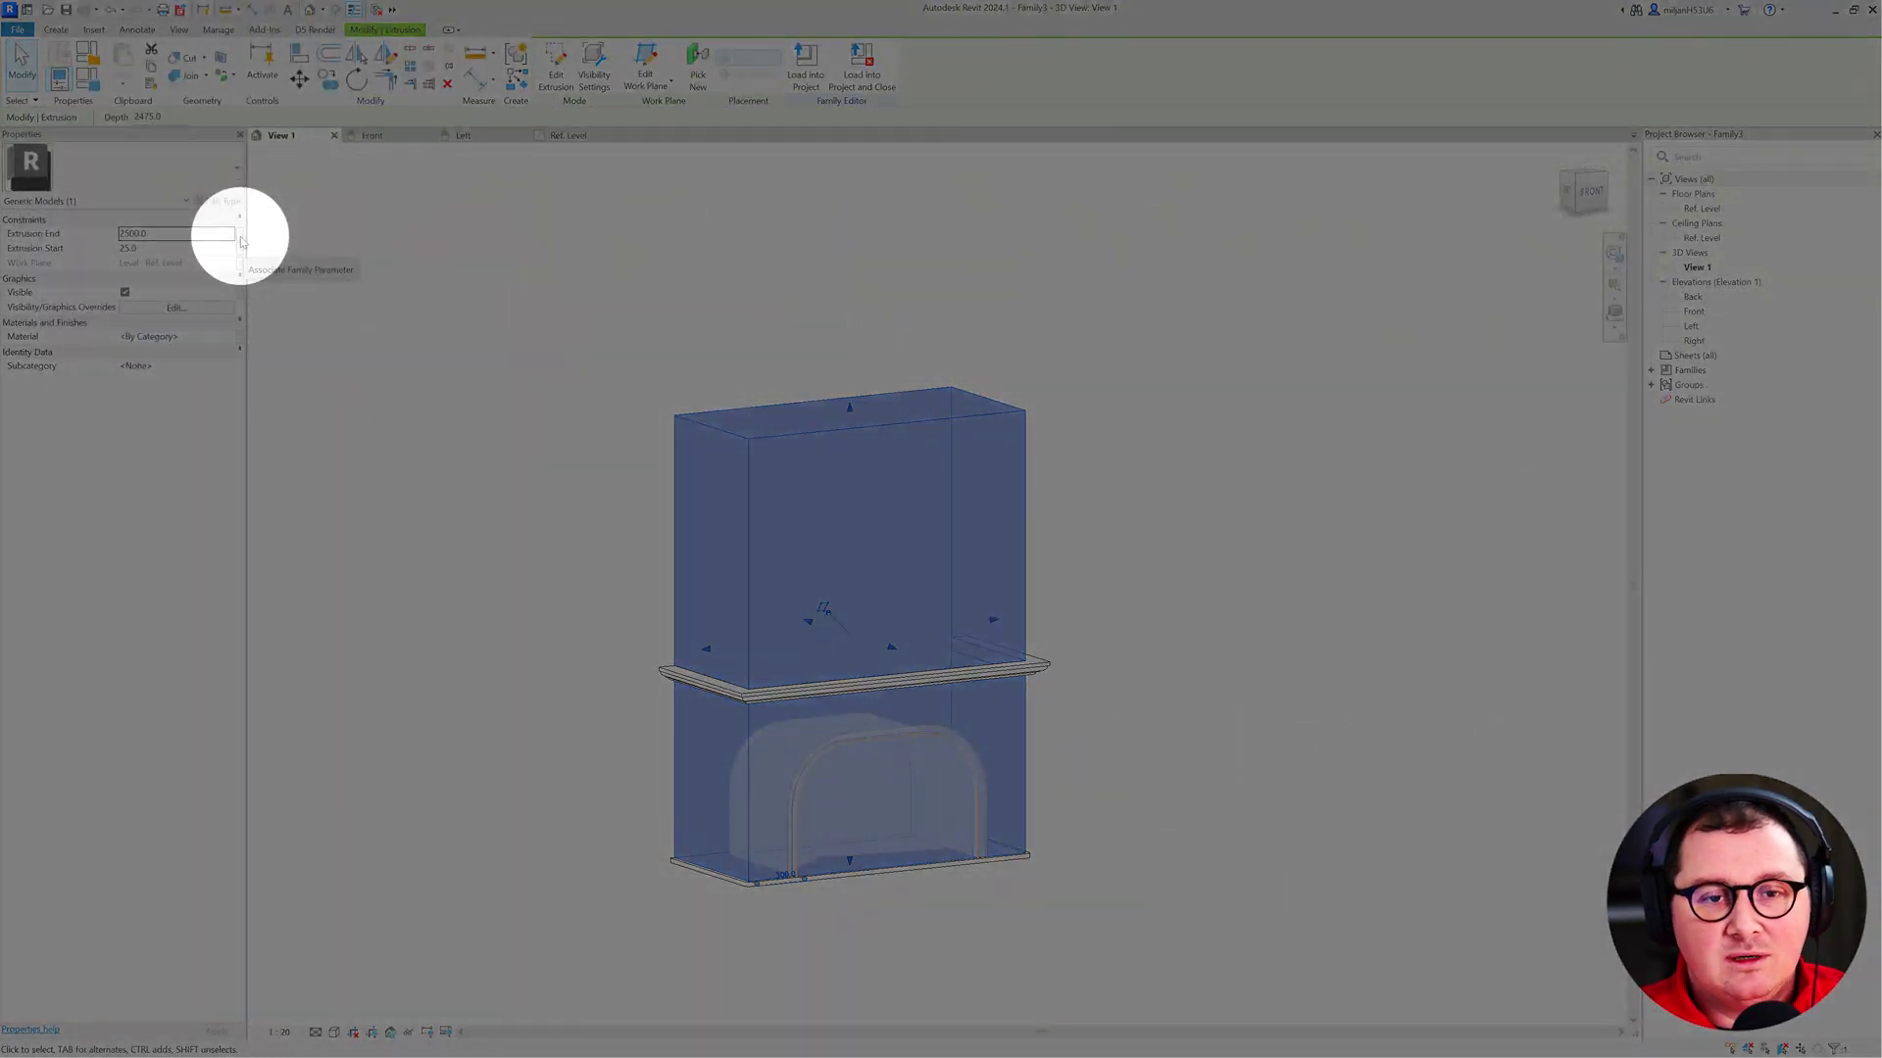
{"action": "left_click", "coordinate": [241, 242]}
{"action": "left_click", "coordinate": [833, 623]}
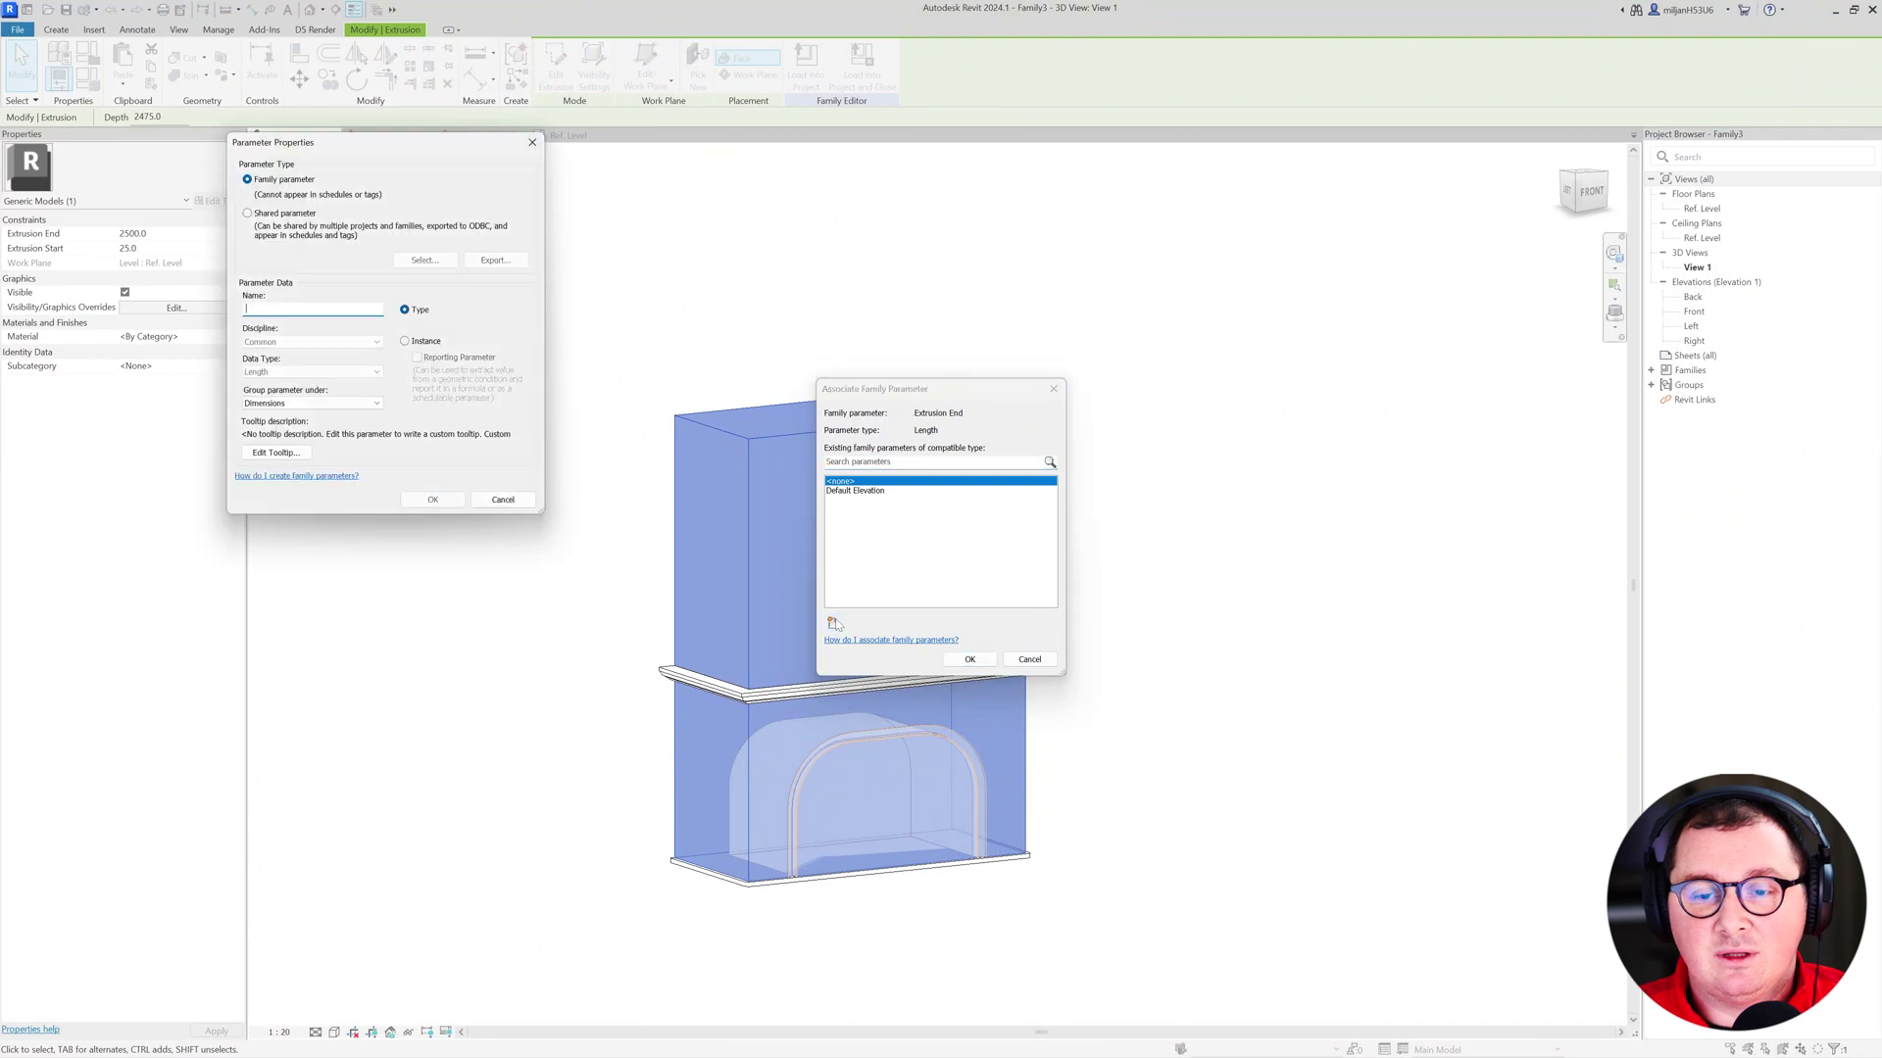
{"action": "type", "text": "Height"}
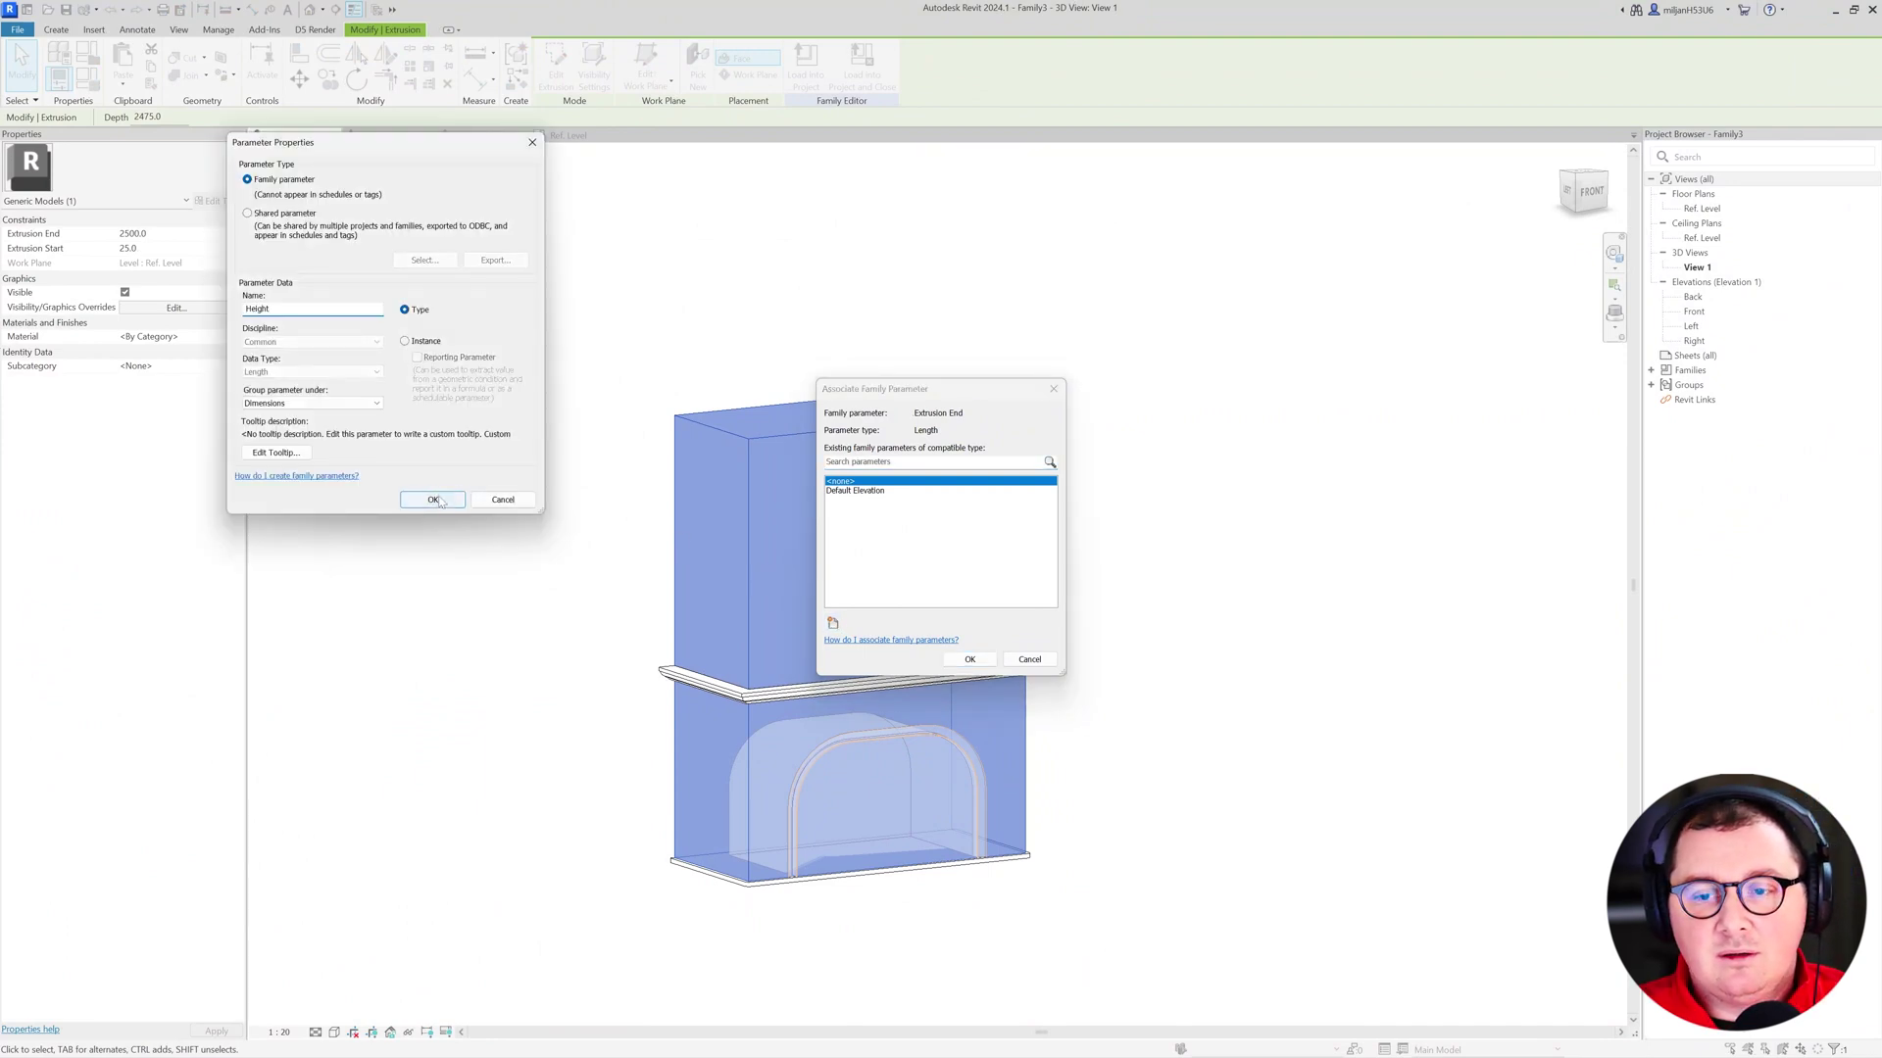
{"action": "left_click", "coordinate": [432, 500]}
{"action": "left_click", "coordinate": [969, 660]}
- Set the Height parameter to 3000 in the family types and apply it to the fireplace
{"action": "left_click", "coordinate": [88, 78]}
{"action": "left_click_drag", "start_coordinate": [1094, 70], "coordinate": [1242, 101]}
{"action": "left_click", "coordinate": [1277, 237]}
{"action": "type", "text": "3000"}
{"action": "key", "text": "Return"}
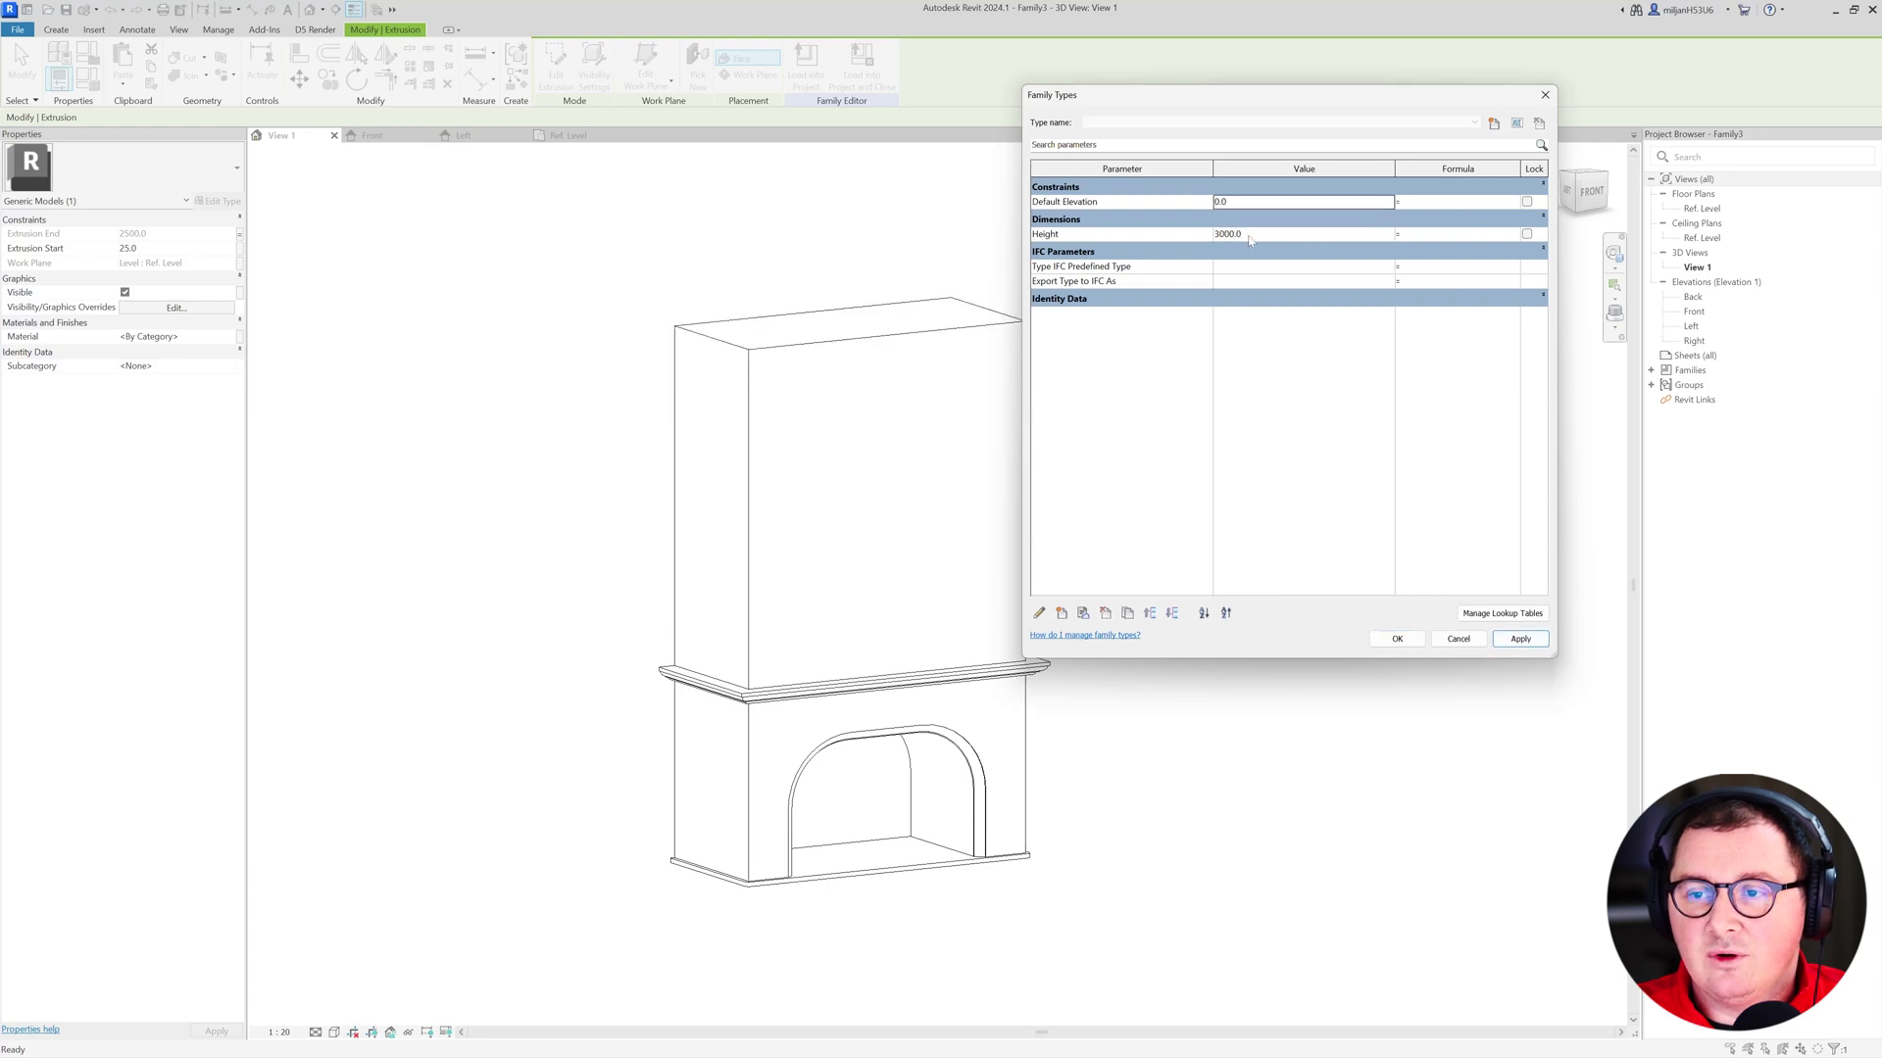
{"action": "left_click", "coordinate": [1249, 236]}
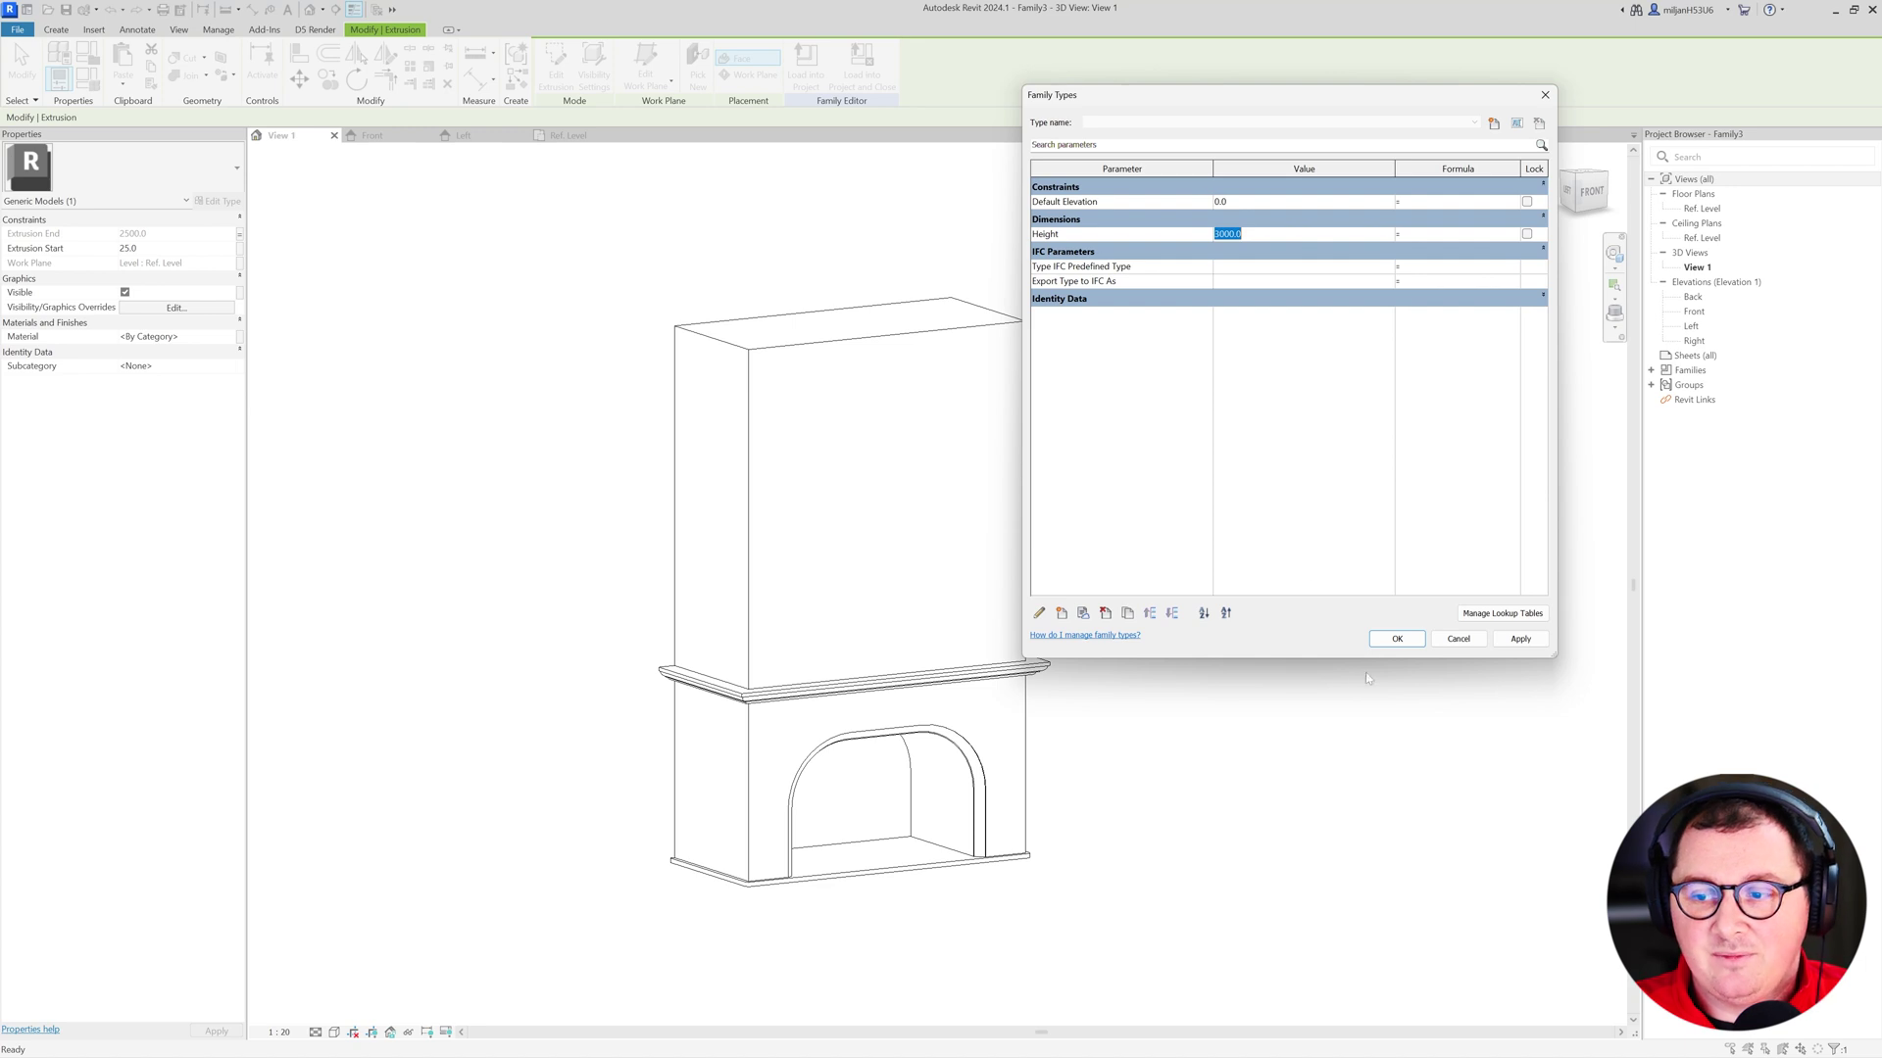
{"action": "left_click", "coordinate": [1397, 639]}
{"action": "left_click", "coordinate": [1244, 576]}
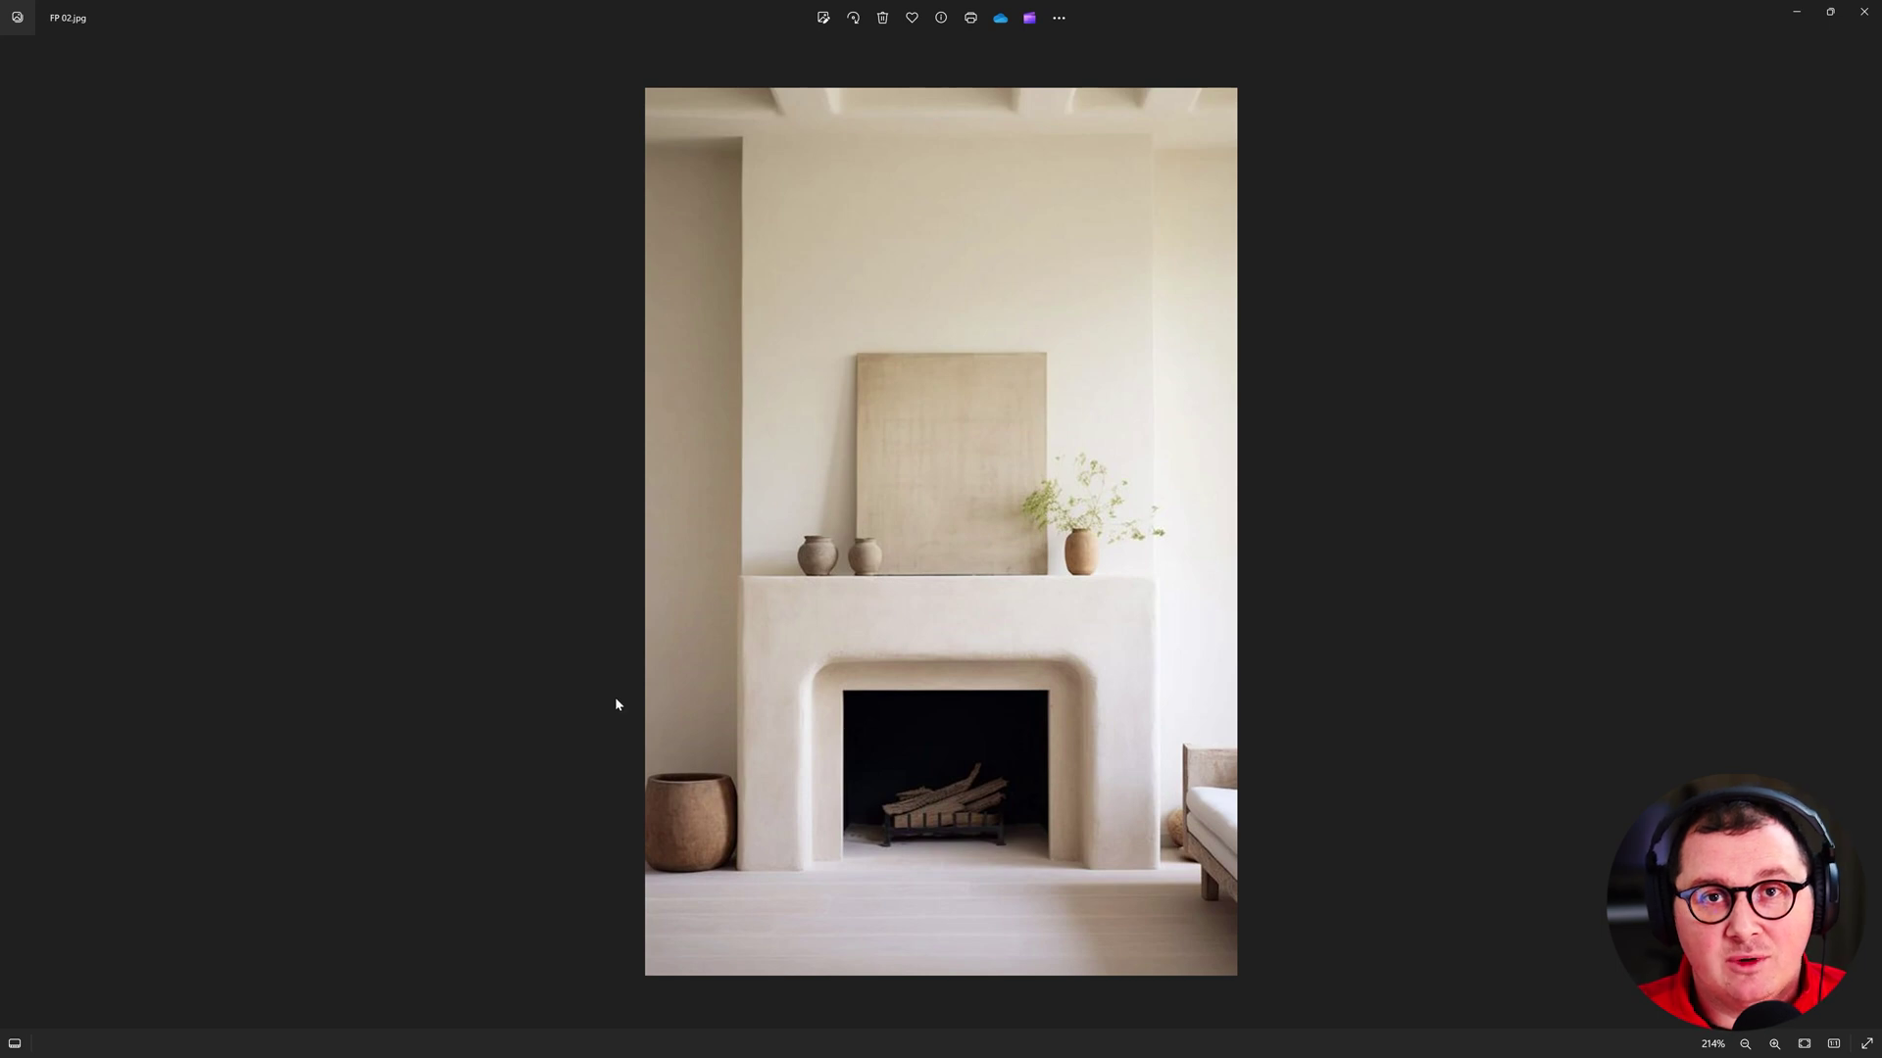
- Capture the FP 02.jpg reference photo and mark the fireplace's base width and mantel height with freehand dimension lines, leaving the capture unsaved
{"action": "key", "text": "Print"}
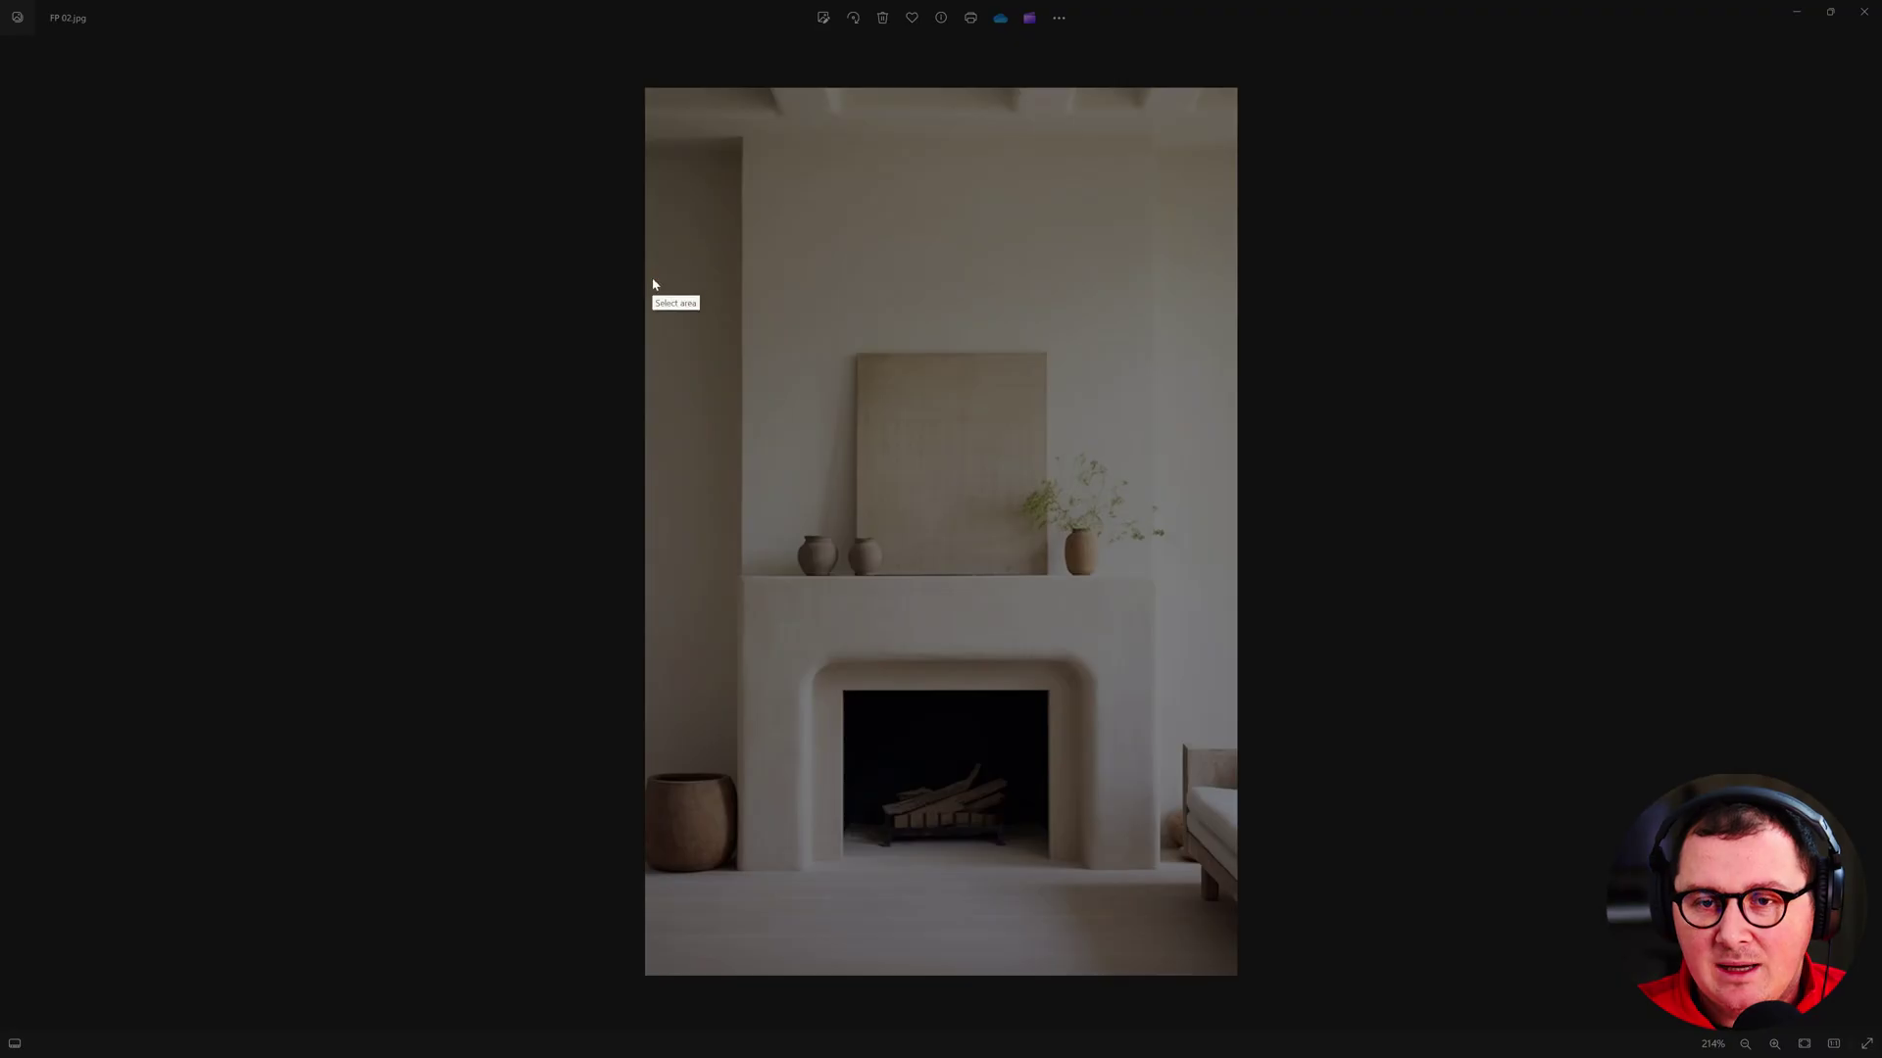
{"action": "left_click_drag", "start_coordinate": [662, 121], "coordinate": [1255, 965]}
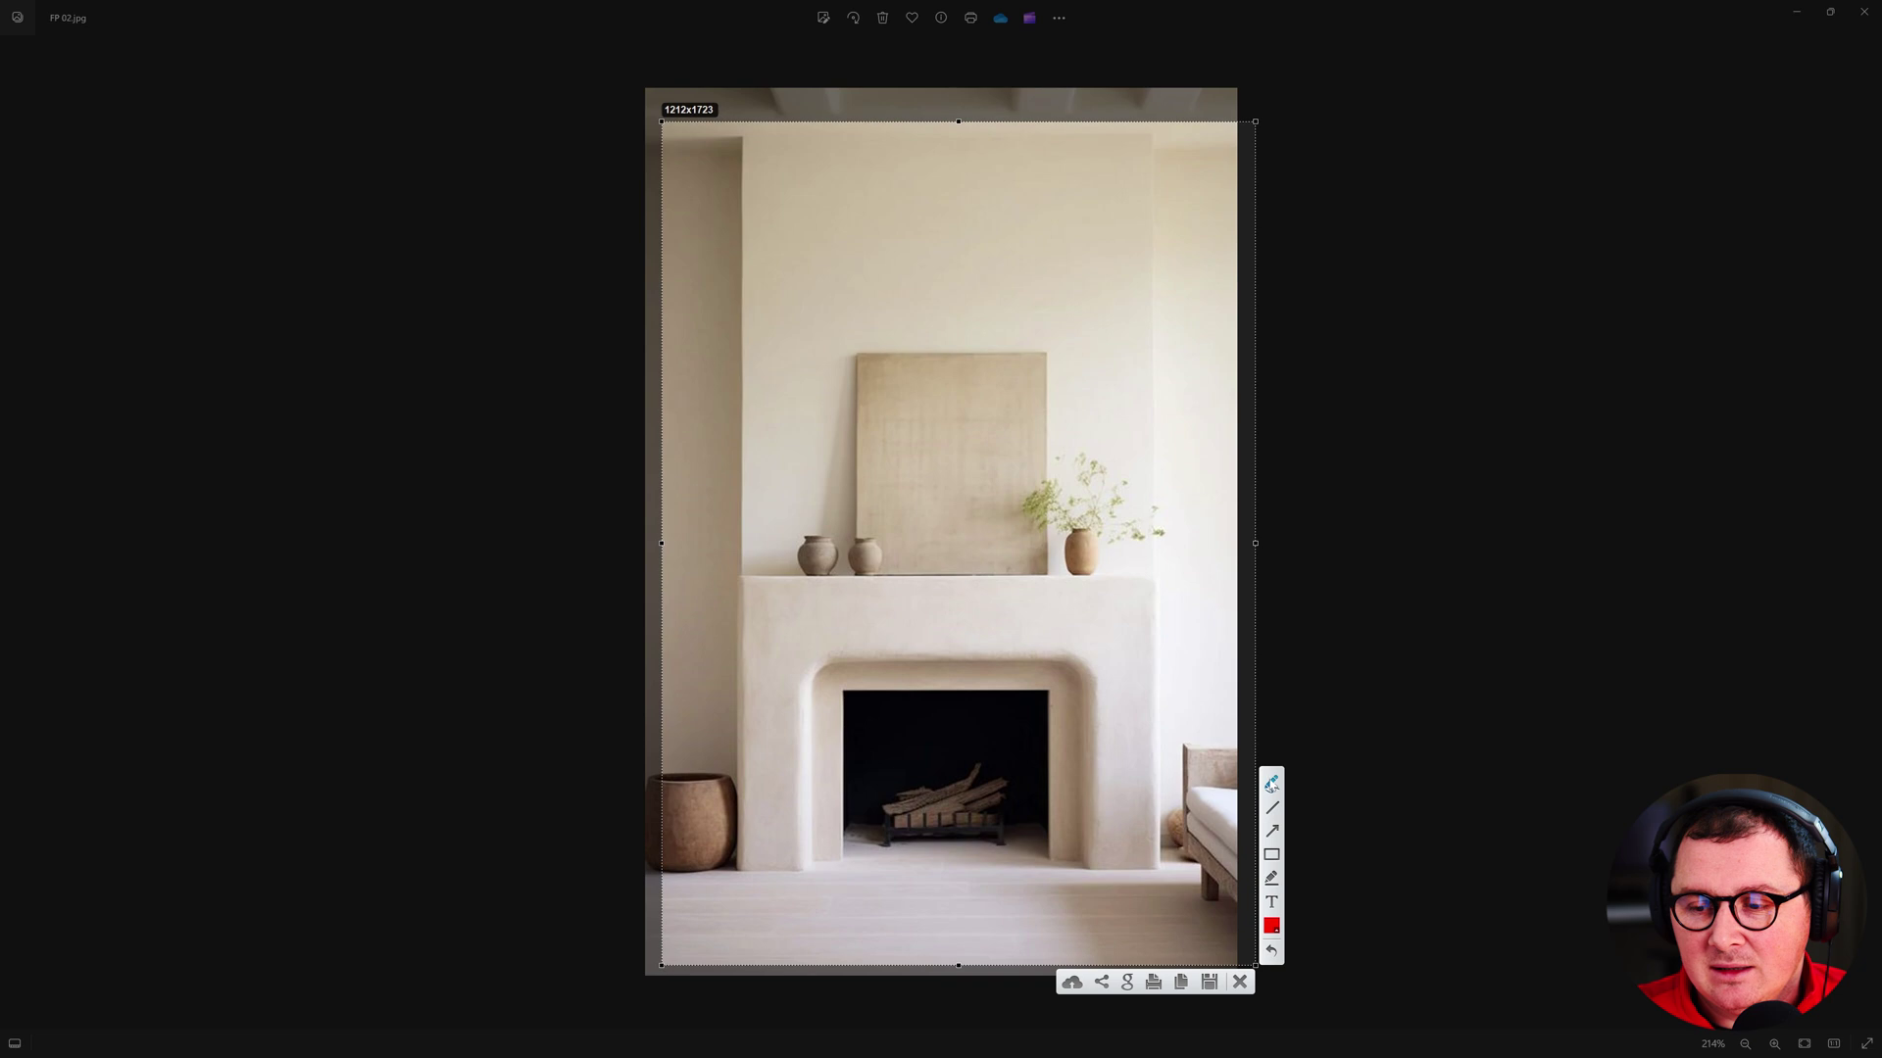
{"action": "left_click_drag", "start_coordinate": [743, 858], "coordinate": [743, 899]}
{"action": "left_click_drag", "start_coordinate": [1165, 867], "coordinate": [1163, 898]}
{"action": "left_click_drag", "start_coordinate": [742, 887], "coordinate": [1250, 874]}
{"action": "left_click_drag", "start_coordinate": [945, 926], "coordinate": [961, 939]}
{"action": "mouse_move", "coordinate": [978, 933]}
{"action": "left_mouse_down"}
{"action": "mouse_move", "coordinate": [1006, 934]}
{"action": "mouse_move", "coordinate": [1012, 893]}
{"action": "left_mouse_up"}
{"action": "mouse_move", "coordinate": [737, 863]}
{"action": "left_mouse_down"}
{"action": "mouse_move", "coordinate": [701, 864]}
{"action": "mouse_move", "coordinate": [696, 570]}
{"action": "mouse_move", "coordinate": [725, 573]}
{"action": "left_mouse_up"}
{"action": "left_click_drag", "start_coordinate": [730, 651], "coordinate": [745, 681]}
{"action": "mouse_move", "coordinate": [757, 674]}
{"action": "left_mouse_down"}
{"action": "mouse_move", "coordinate": [758, 691]}
{"action": "mouse_move", "coordinate": [770, 628]}
{"action": "mouse_move", "coordinate": [783, 671]}
{"action": "left_mouse_up"}
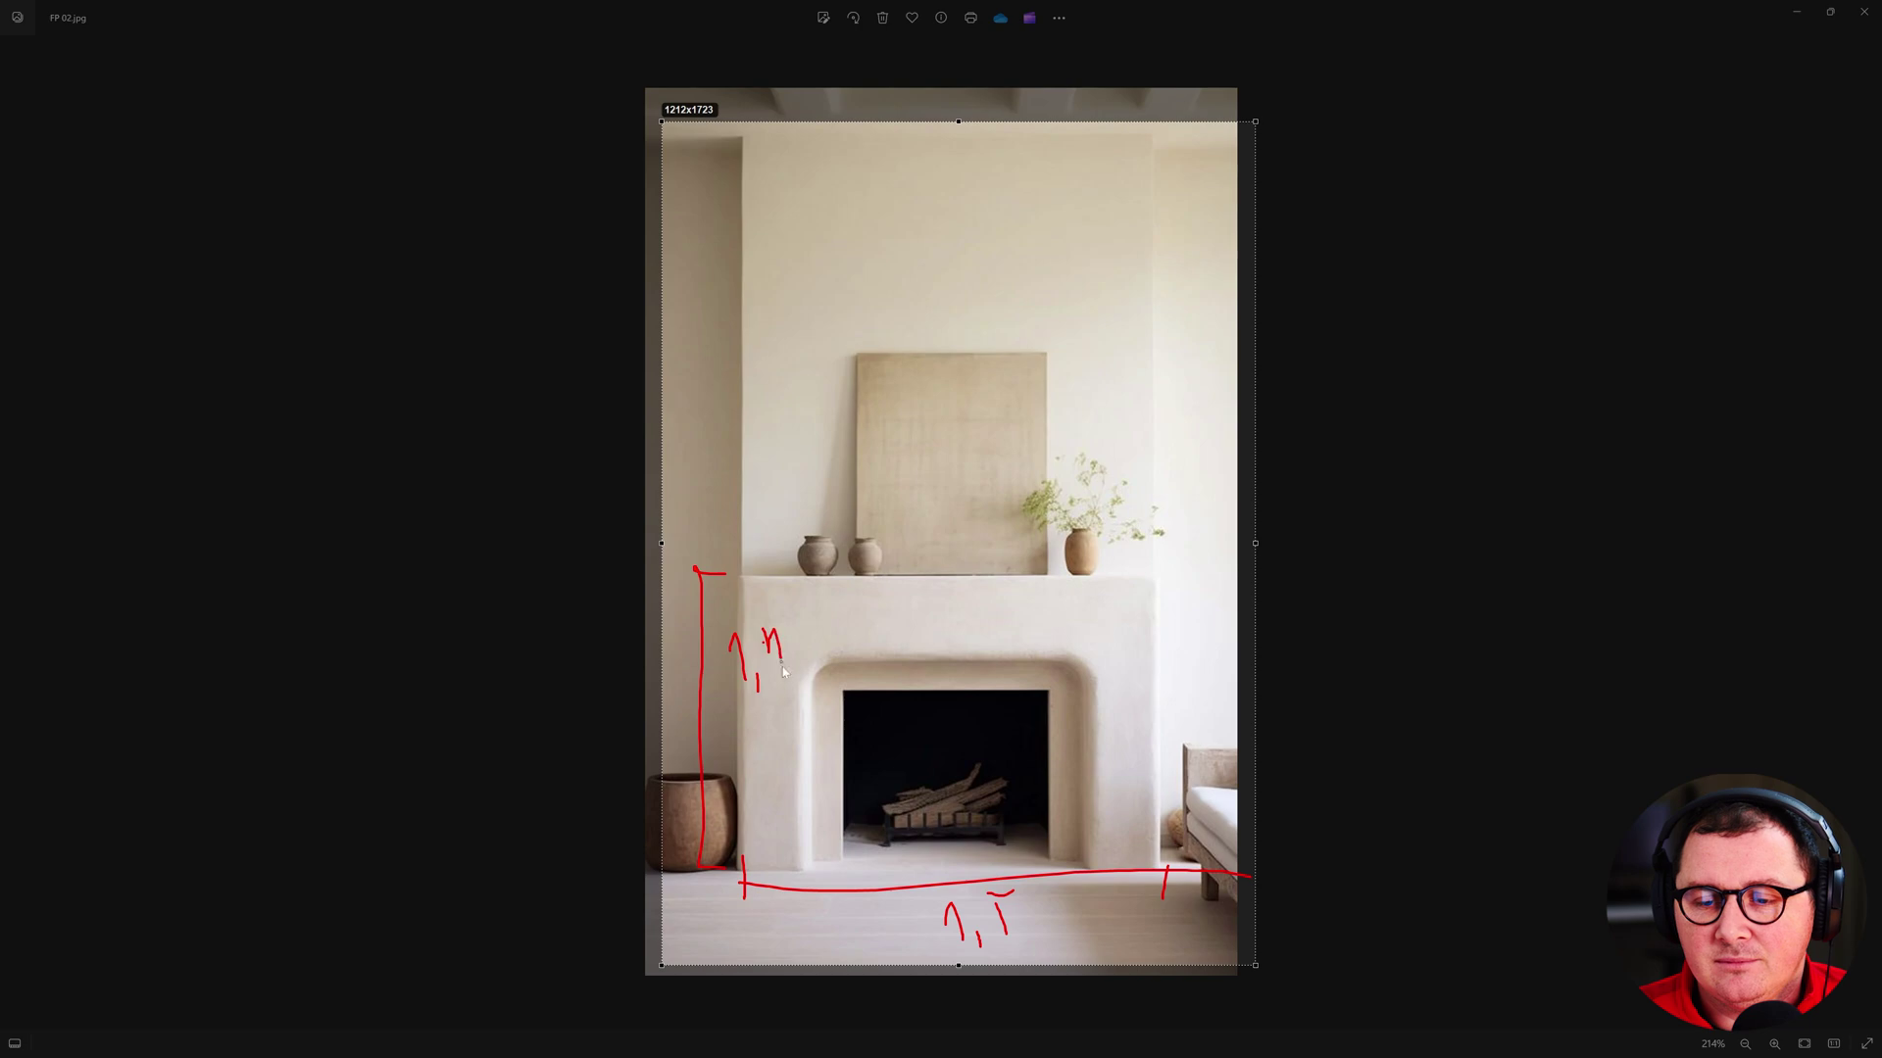
{"action": "key", "text": "Escape"}
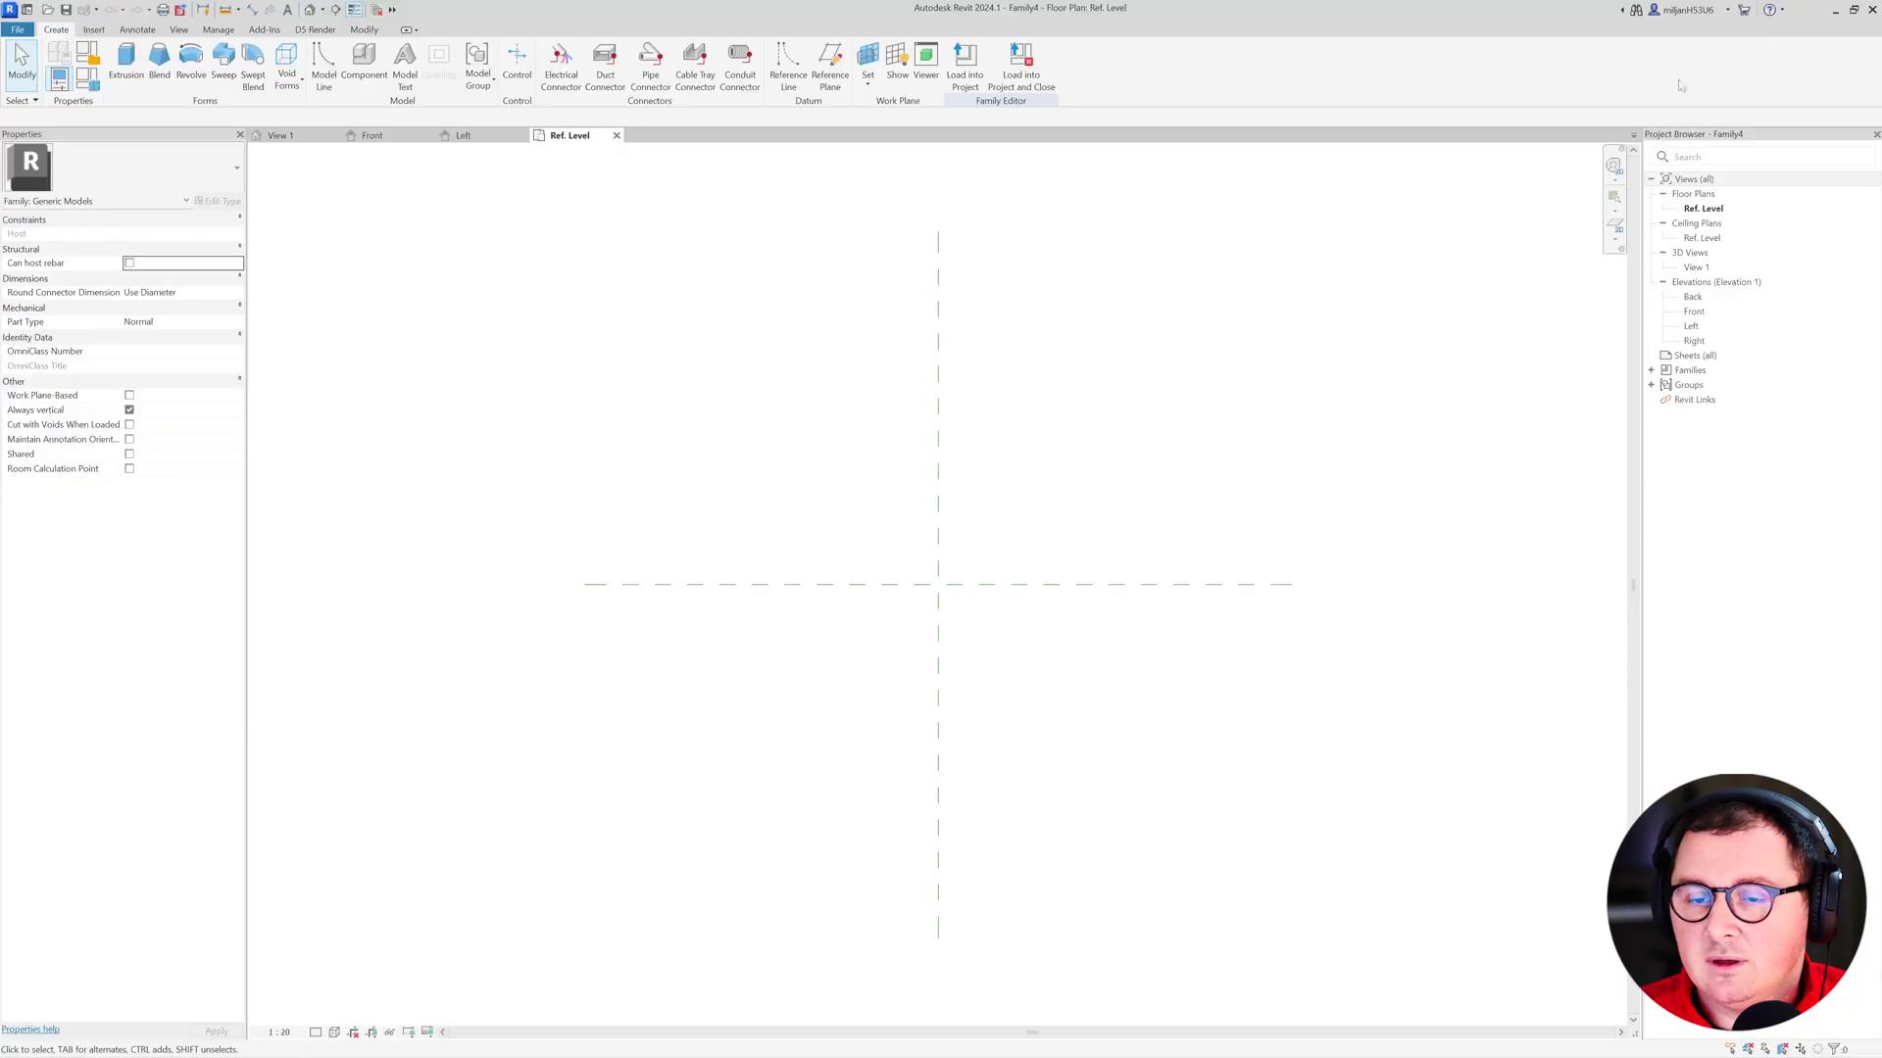
- Start a solid extrusion in the new family's Ref. Level plan and sketch a rectangle about 1780 mm wide along the horizontal reference plane
{"action": "left_click", "coordinate": [126, 60]}
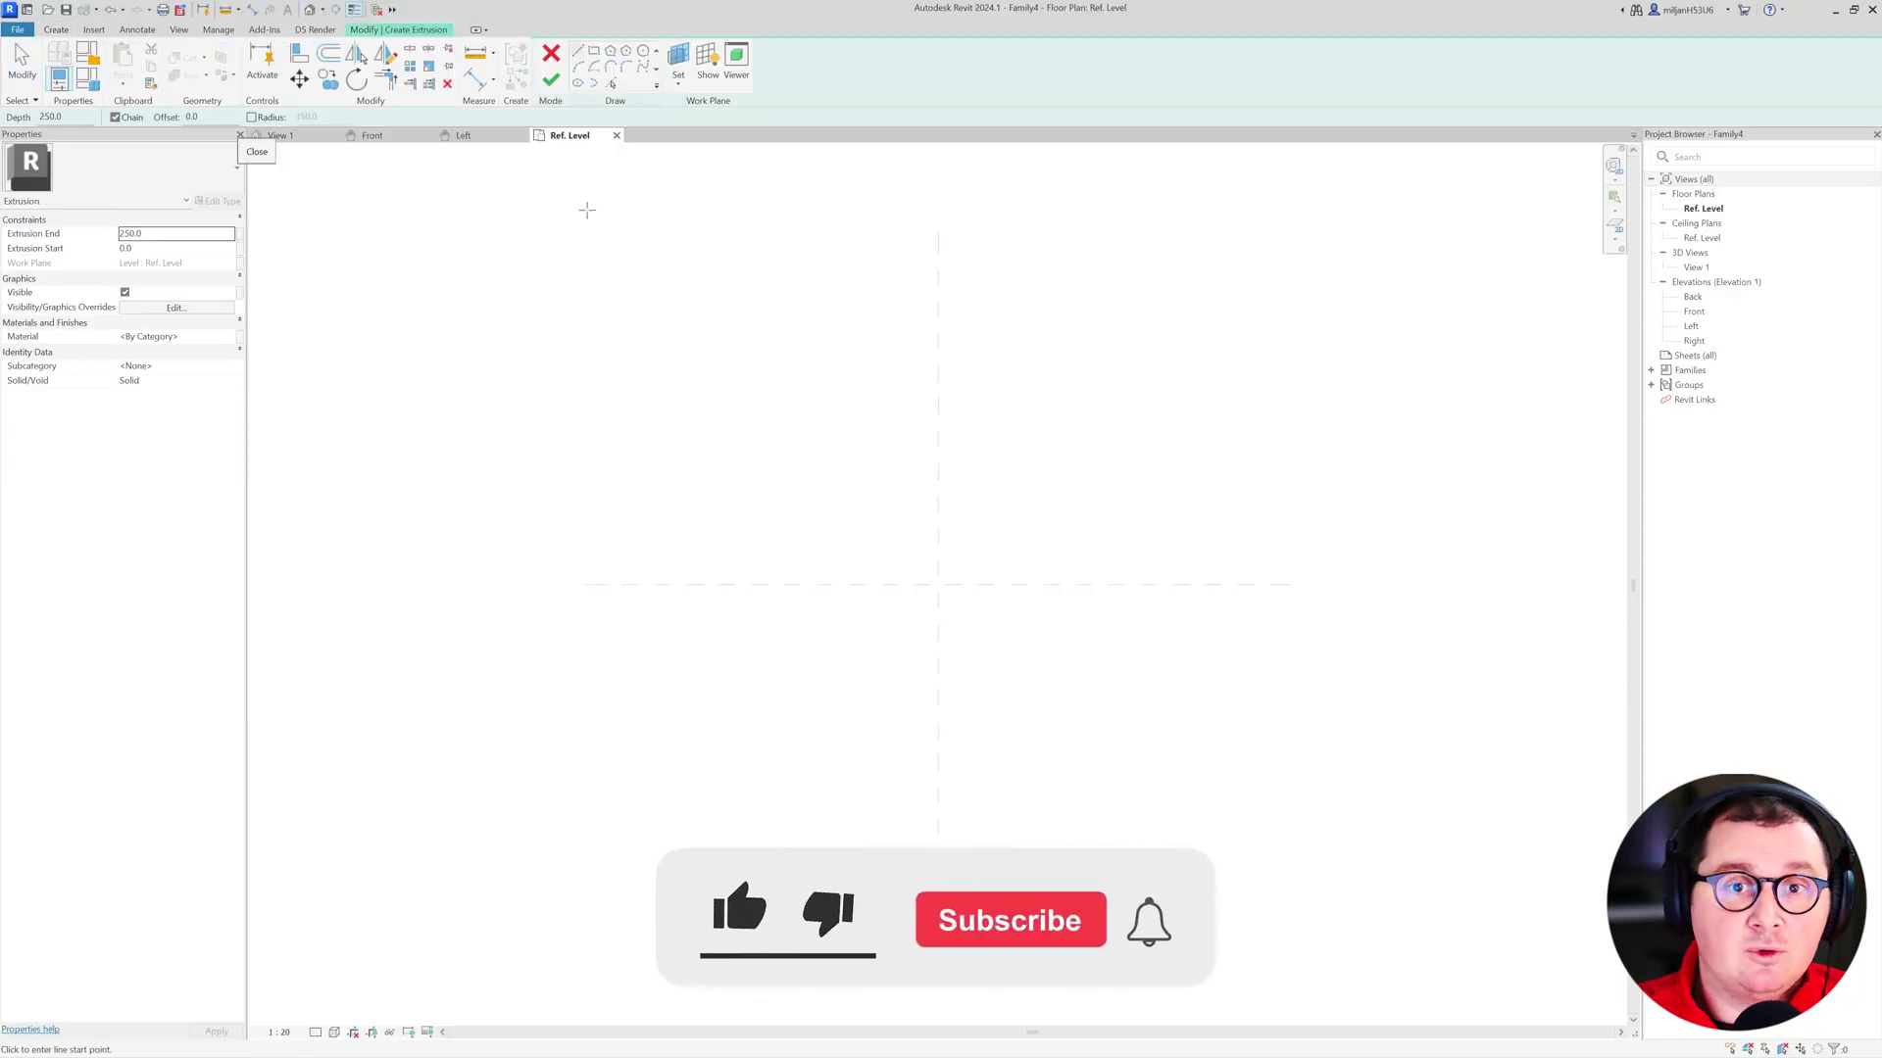
{"action": "left_click", "coordinate": [594, 51]}
{"action": "left_click", "coordinate": [805, 585]}
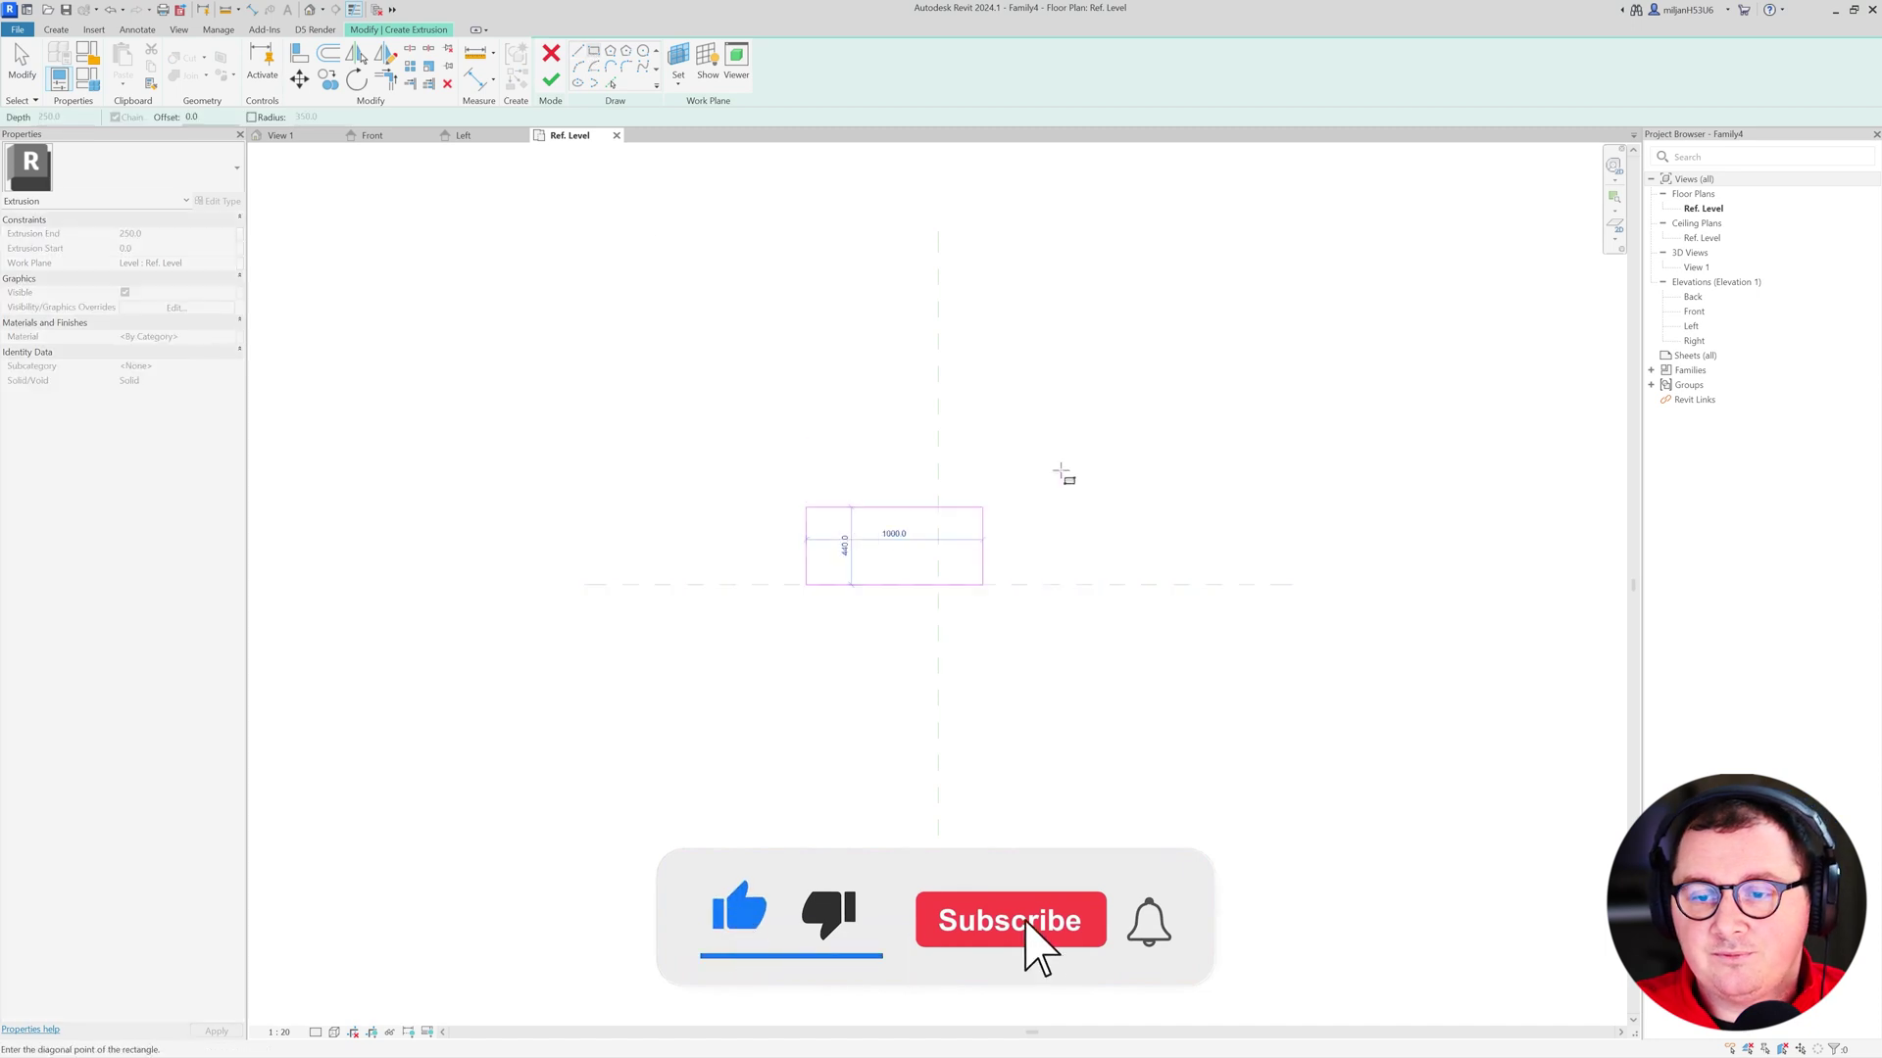
{"action": "left_click", "coordinate": [1120, 419]}
{"action": "key", "text": "Escape"}
{"action": "key", "text": "Escape"}
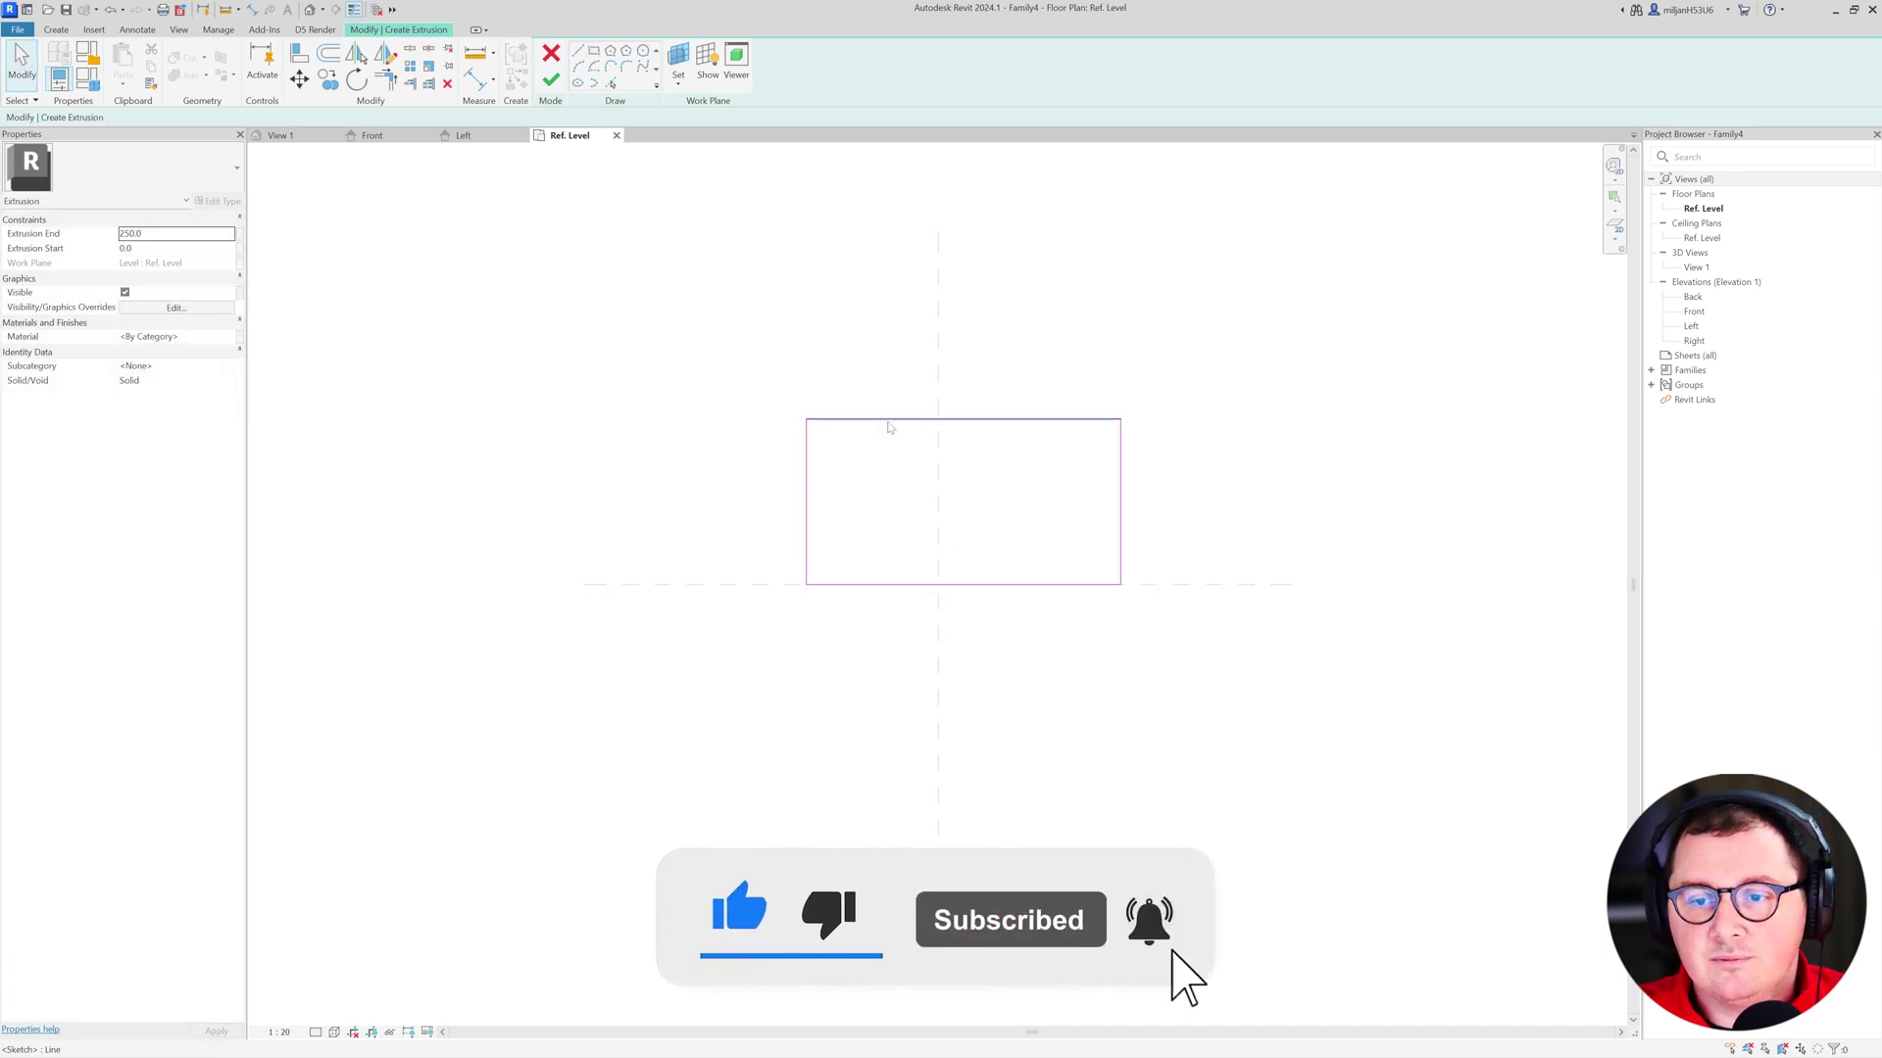
- Set the rectangle's depth behind the horizontal reference plane to 800 mm
{"action": "left_click", "coordinate": [889, 422]}
{"action": "left_click", "coordinate": [1134, 502]}
{"action": "type", "text": "800"}
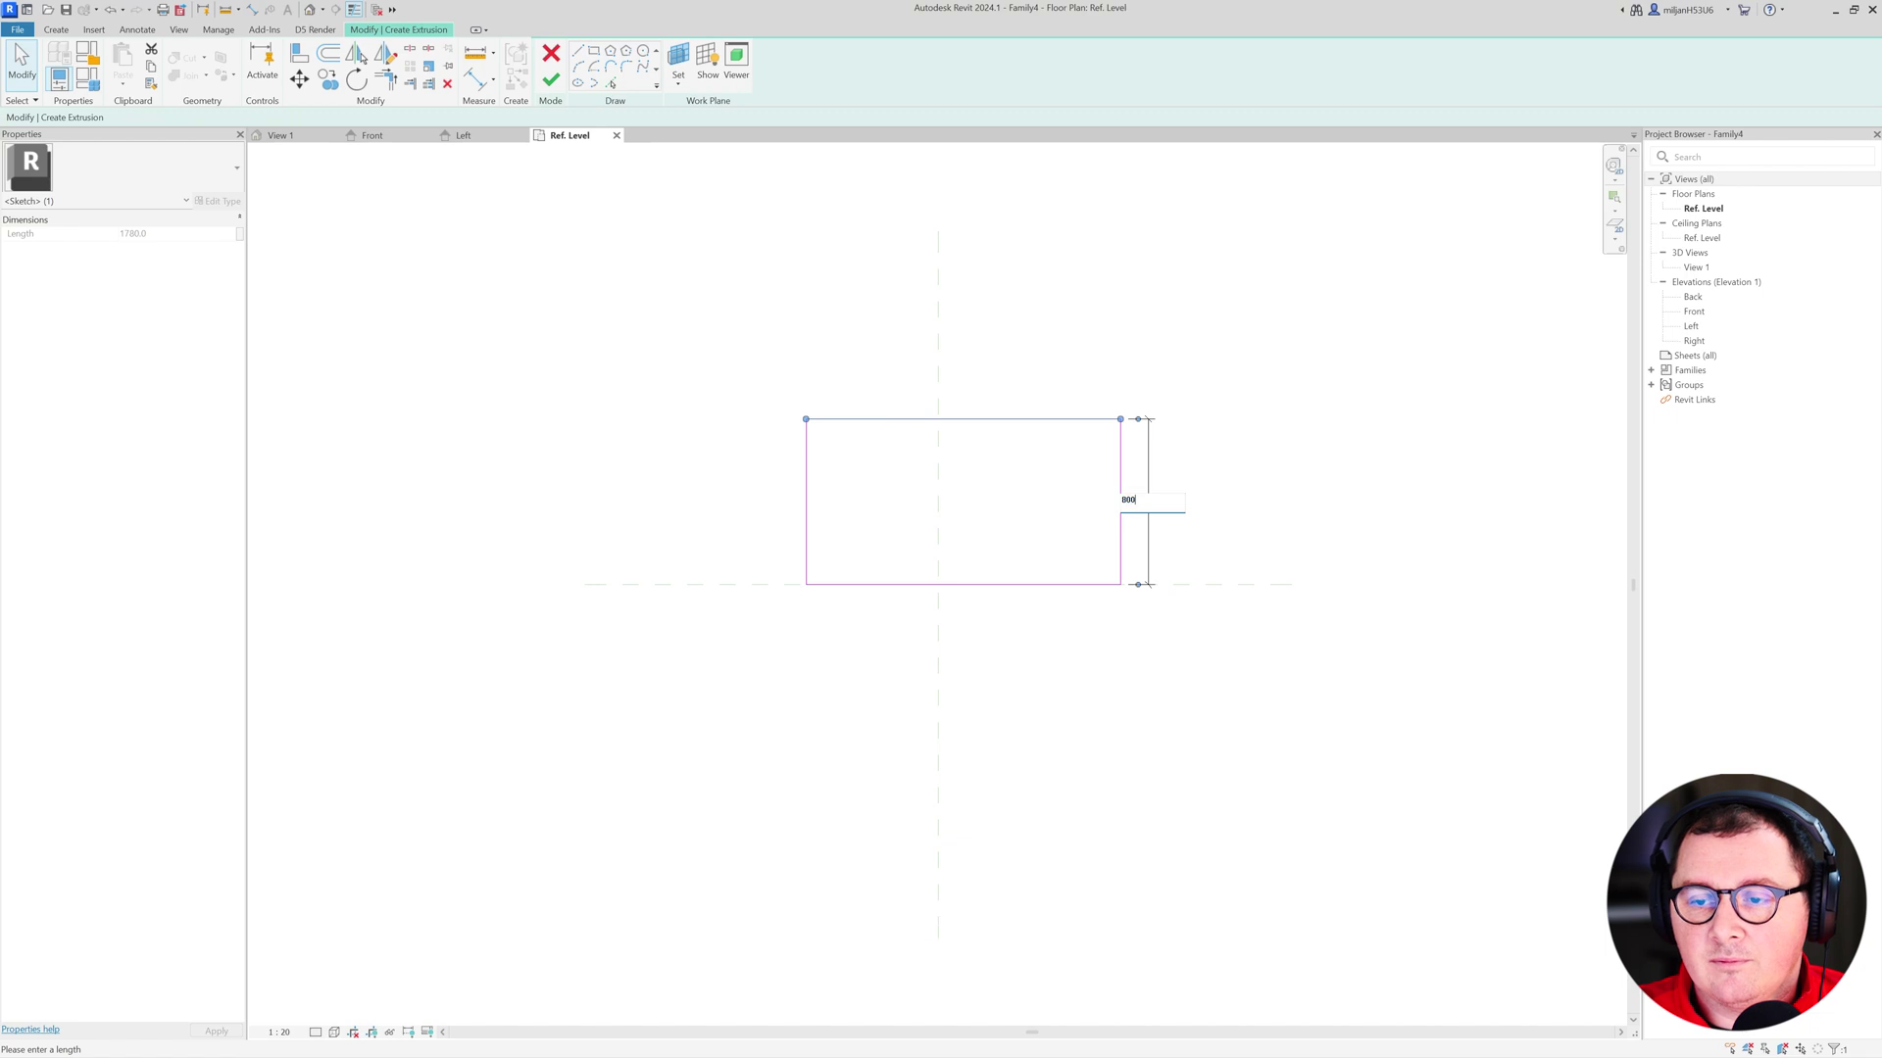
{"action": "key", "text": "Return"}
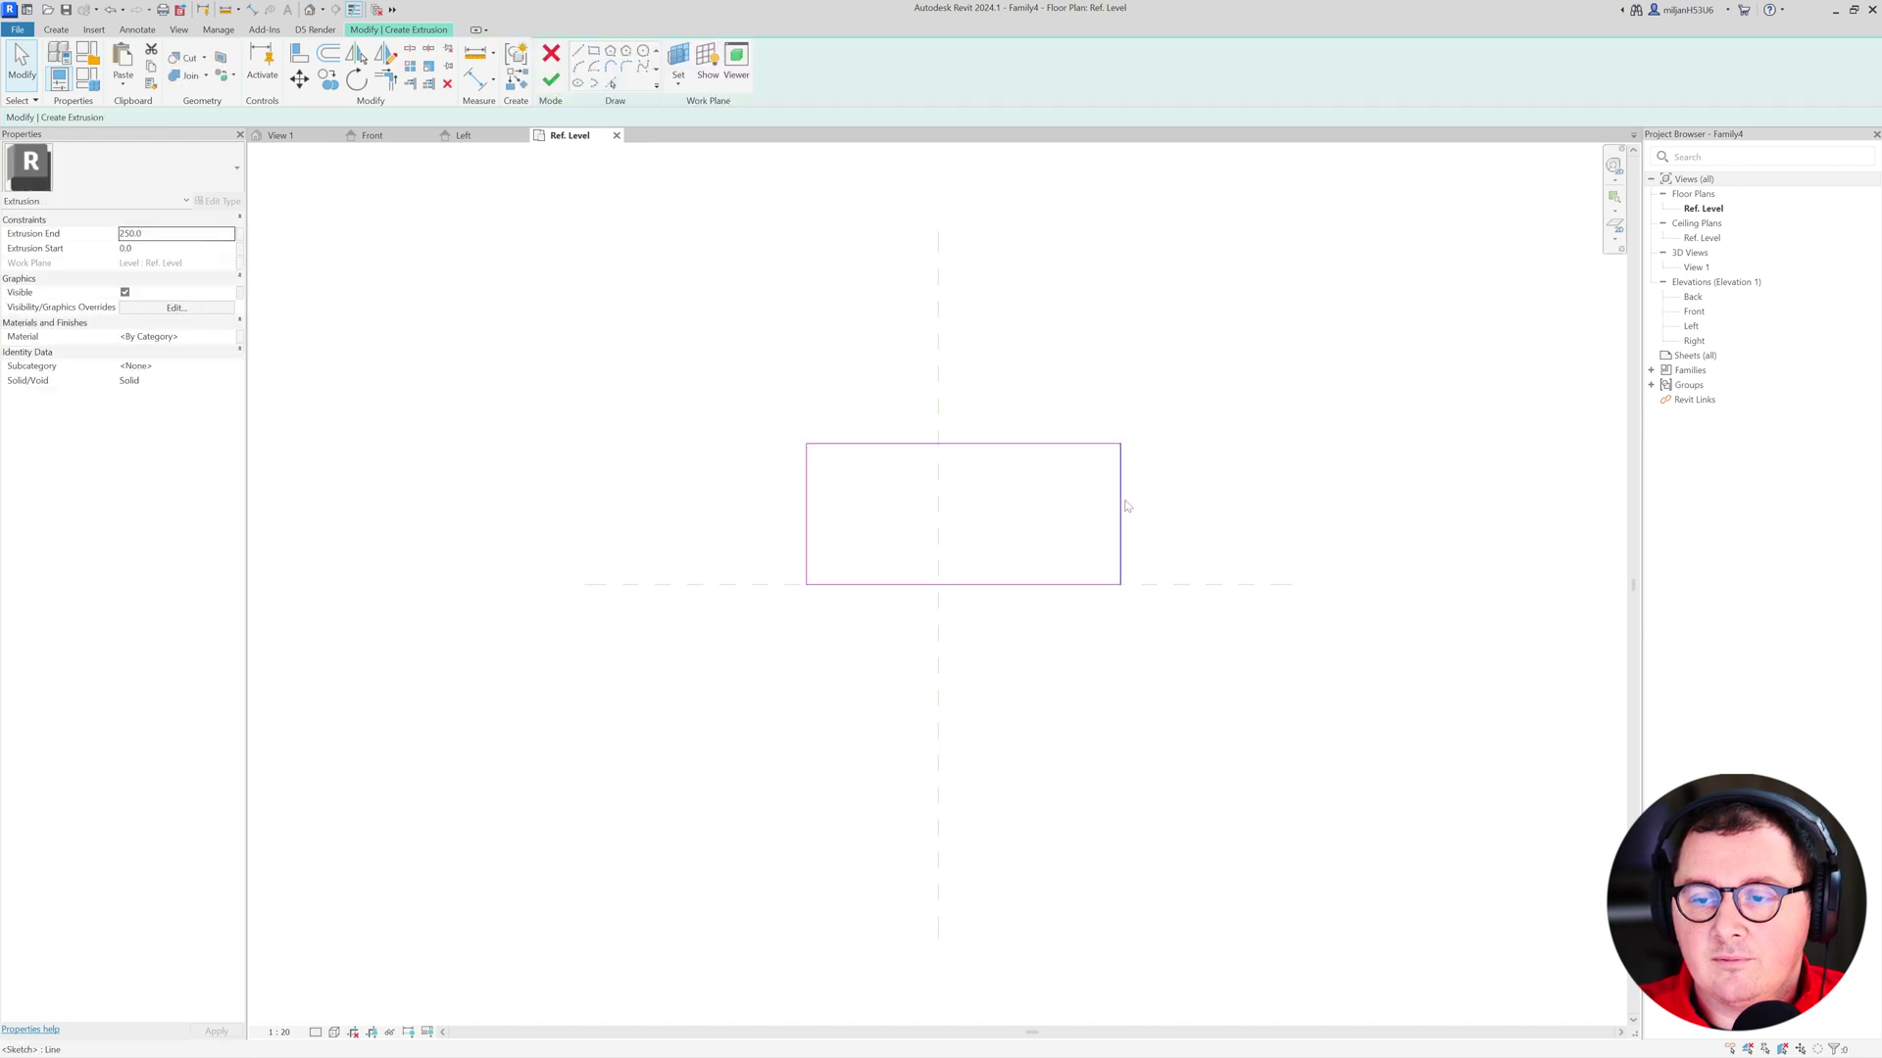
- Place the rectangle's right edge 750 mm from the central vertical reference plane and set the overall width to 1500 mm
{"action": "left_click", "coordinate": [1122, 505]}
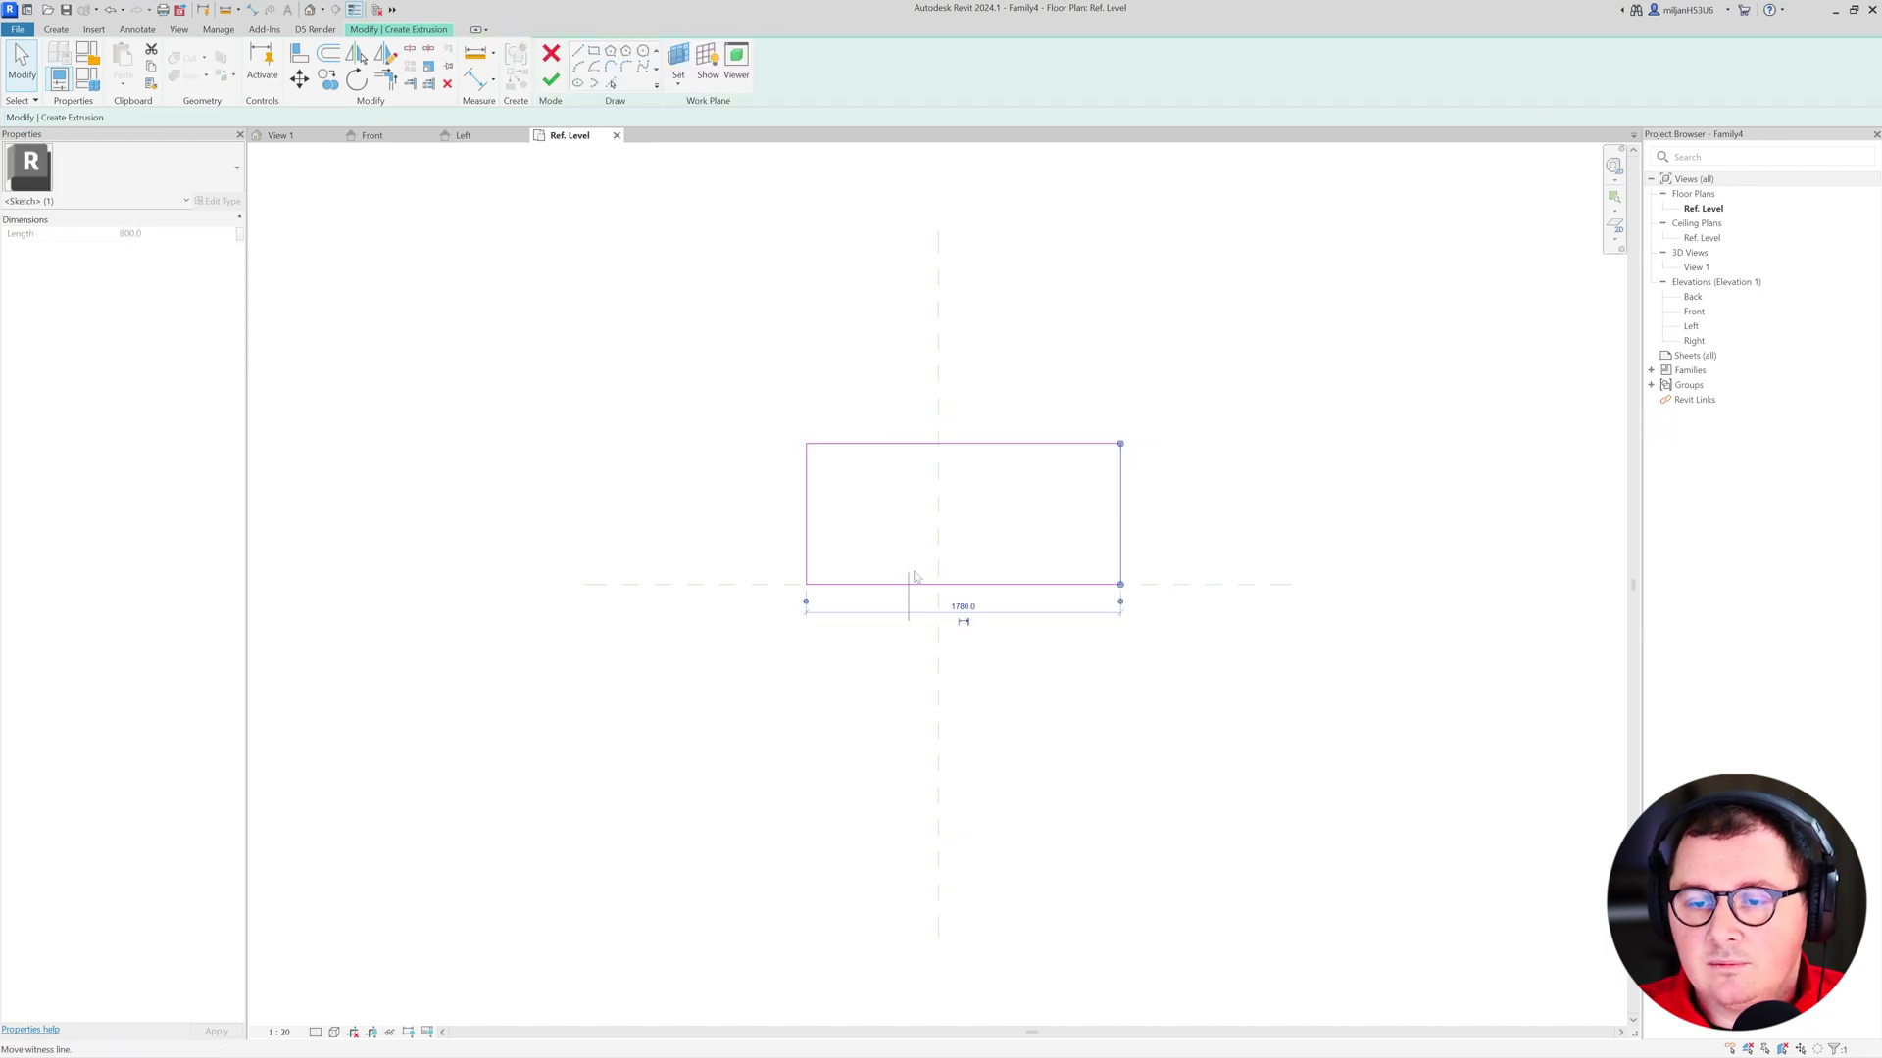
{"action": "left_click_drag", "start_coordinate": [936, 569], "coordinate": [938, 569]}
{"action": "left_click", "coordinate": [1029, 607]}
{"action": "type", "text": "750"}
{"action": "key", "text": "Return"}
{"action": "left_click", "coordinate": [809, 530]}
{"action": "left_click", "coordinate": [938, 406]}
{"action": "type", "text": "1500"}
{"action": "key", "text": "Return"}
{"action": "left_click", "coordinate": [810, 336]}
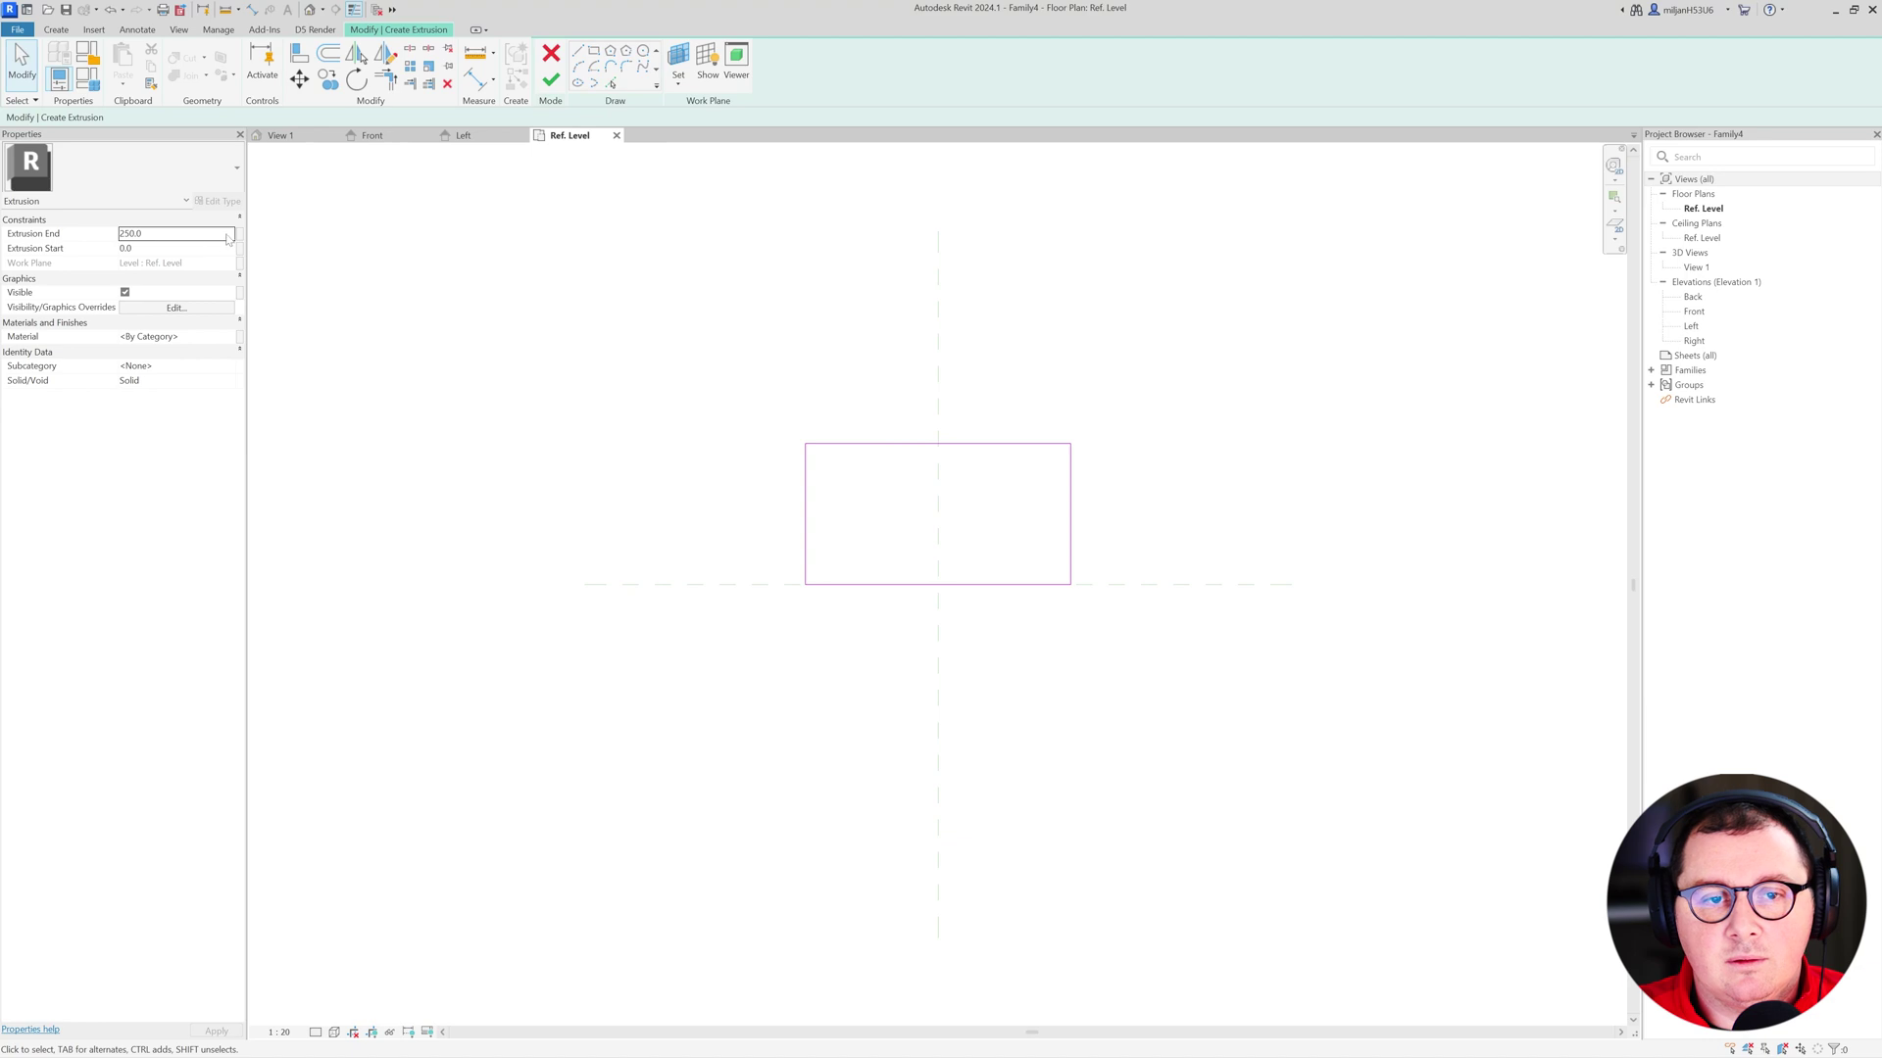
- Link the extrusion's end to a new type parameter named Height and finish the extrusion
{"action": "left_click", "coordinate": [240, 238]}
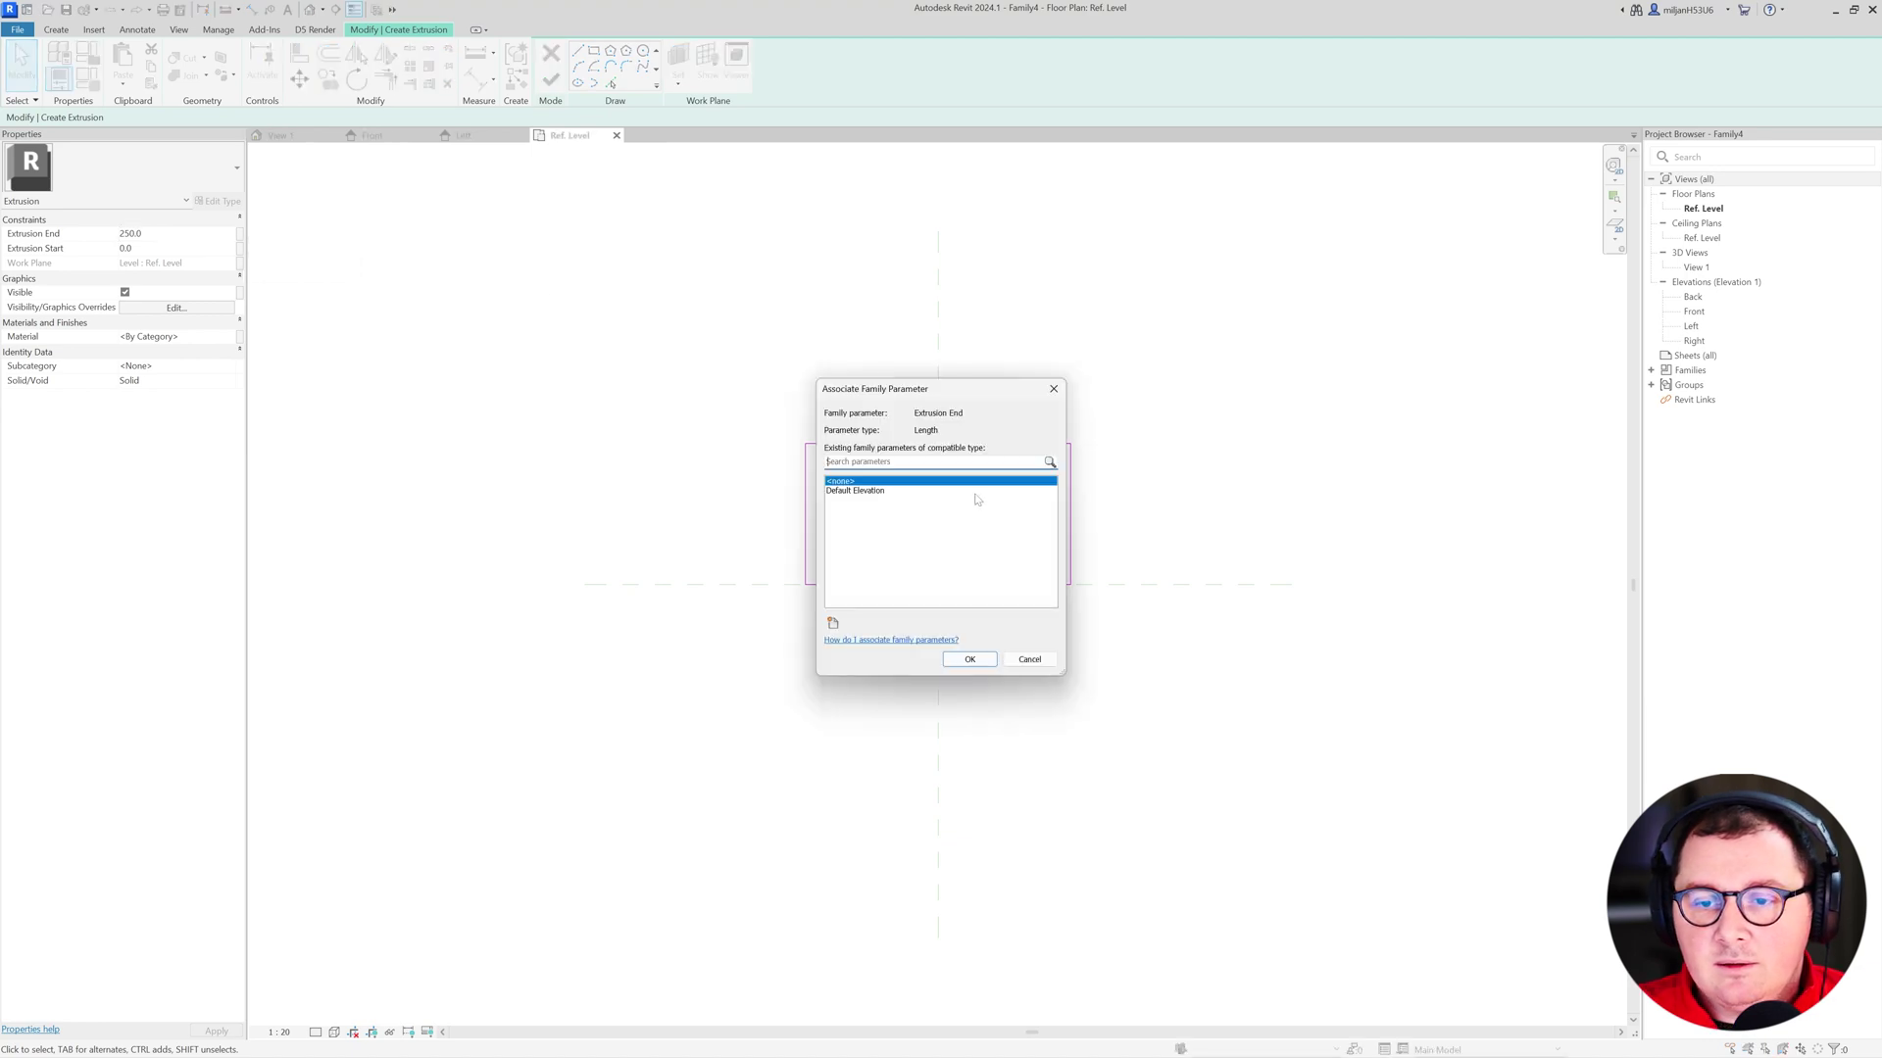
{"action": "left_click", "coordinate": [833, 624]}
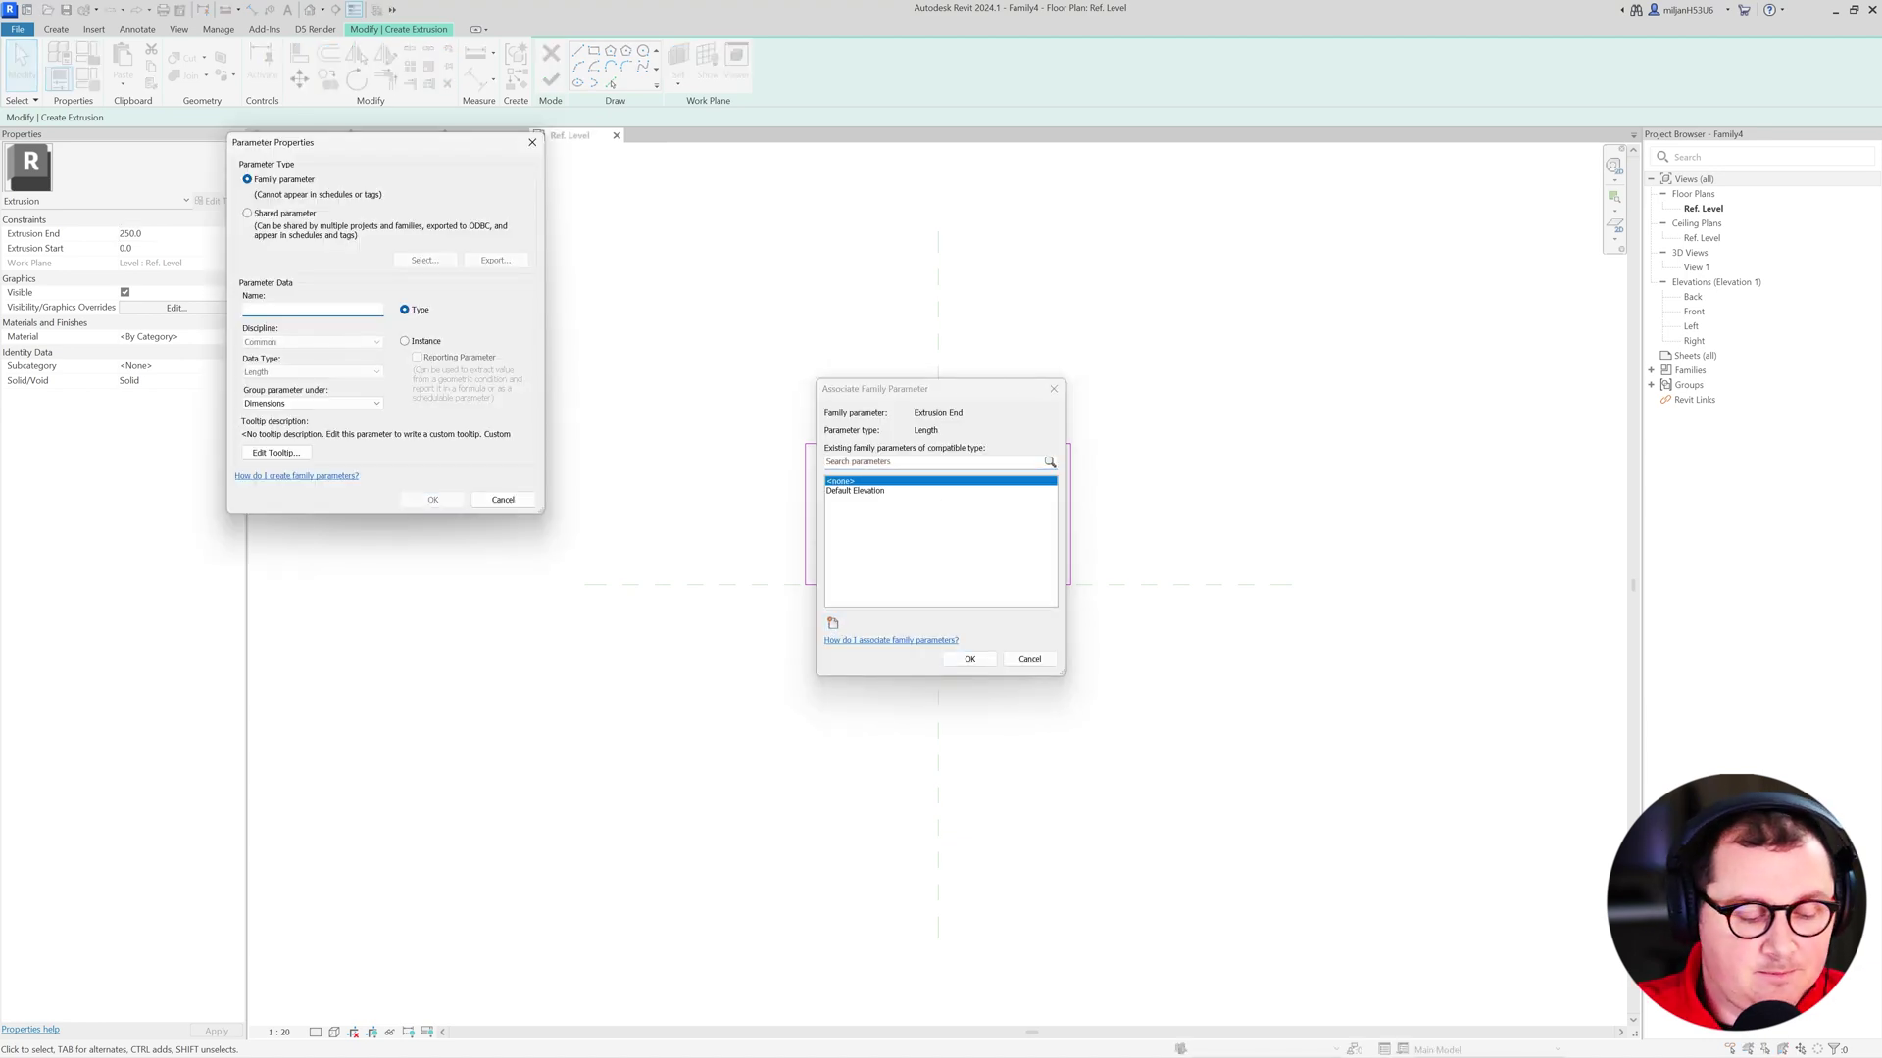
{"action": "type", "text": "Height"}
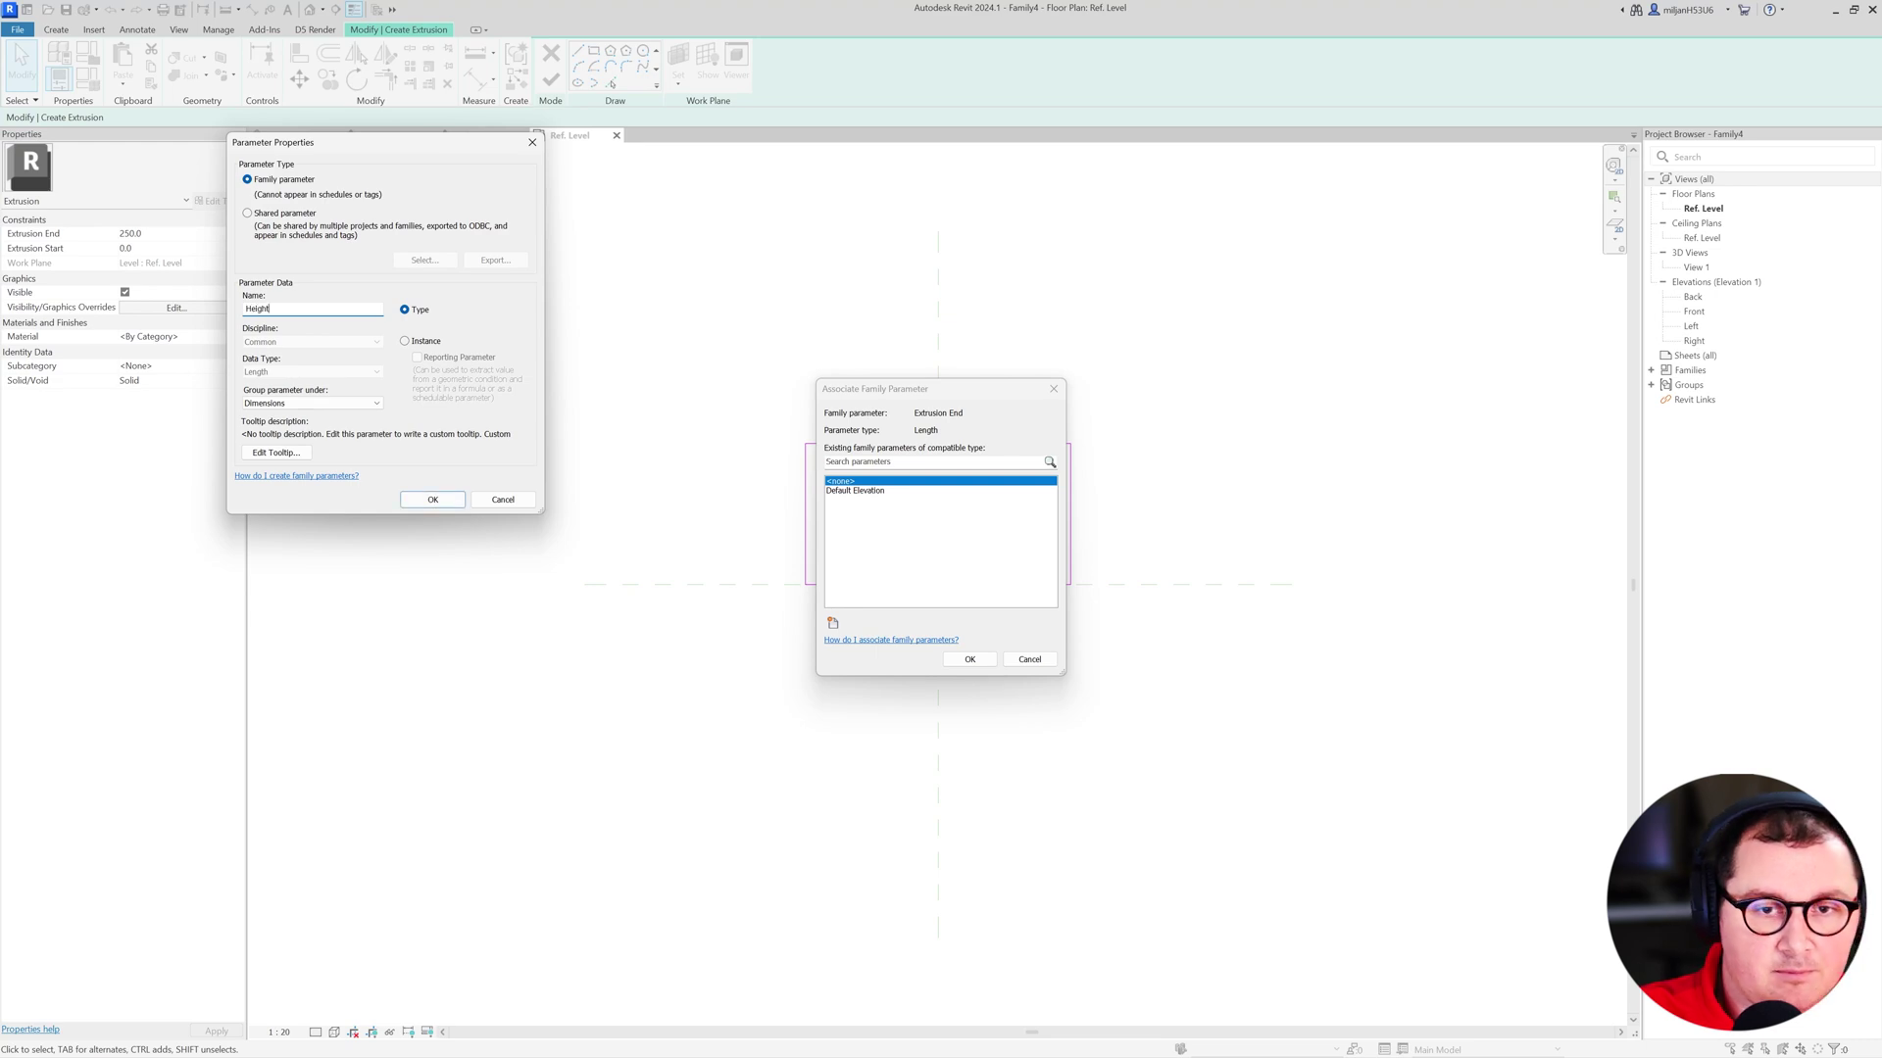
{"action": "key", "text": "Return"}
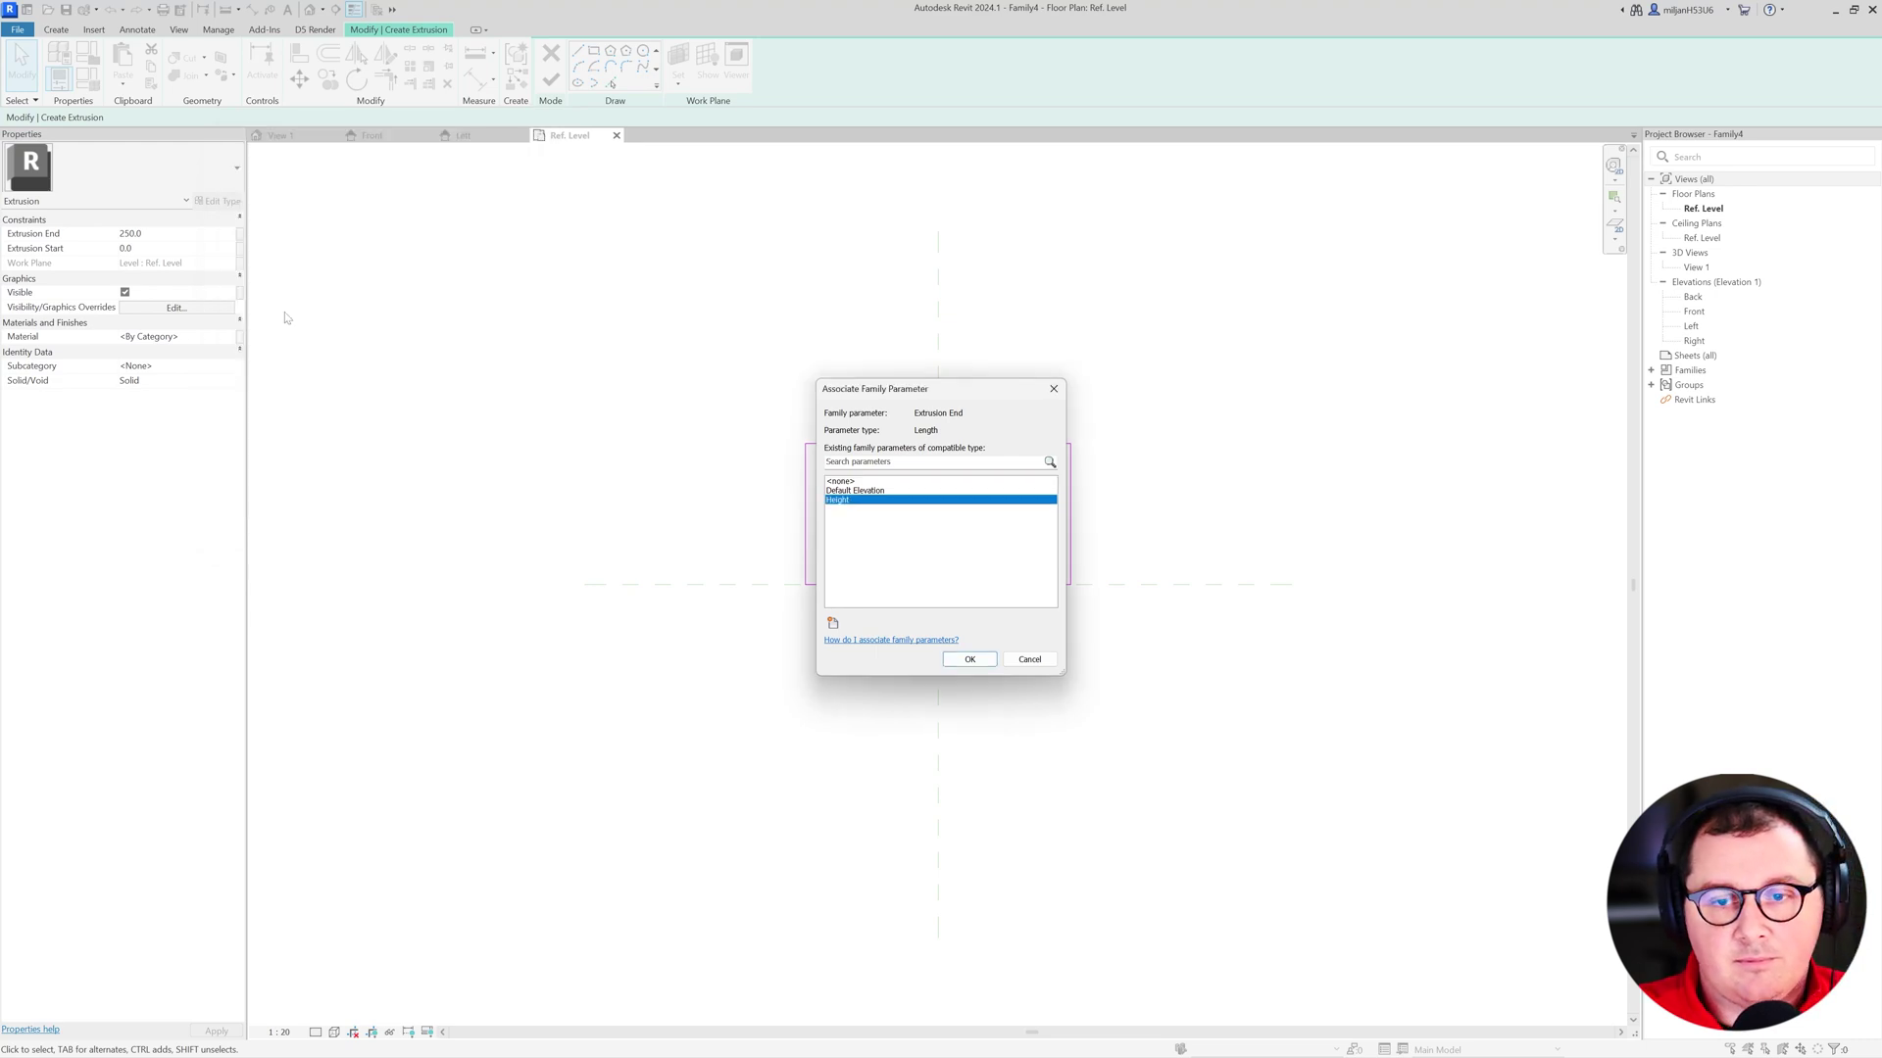
{"action": "left_click", "coordinate": [969, 660]}
{"action": "left_click", "coordinate": [551, 80]}
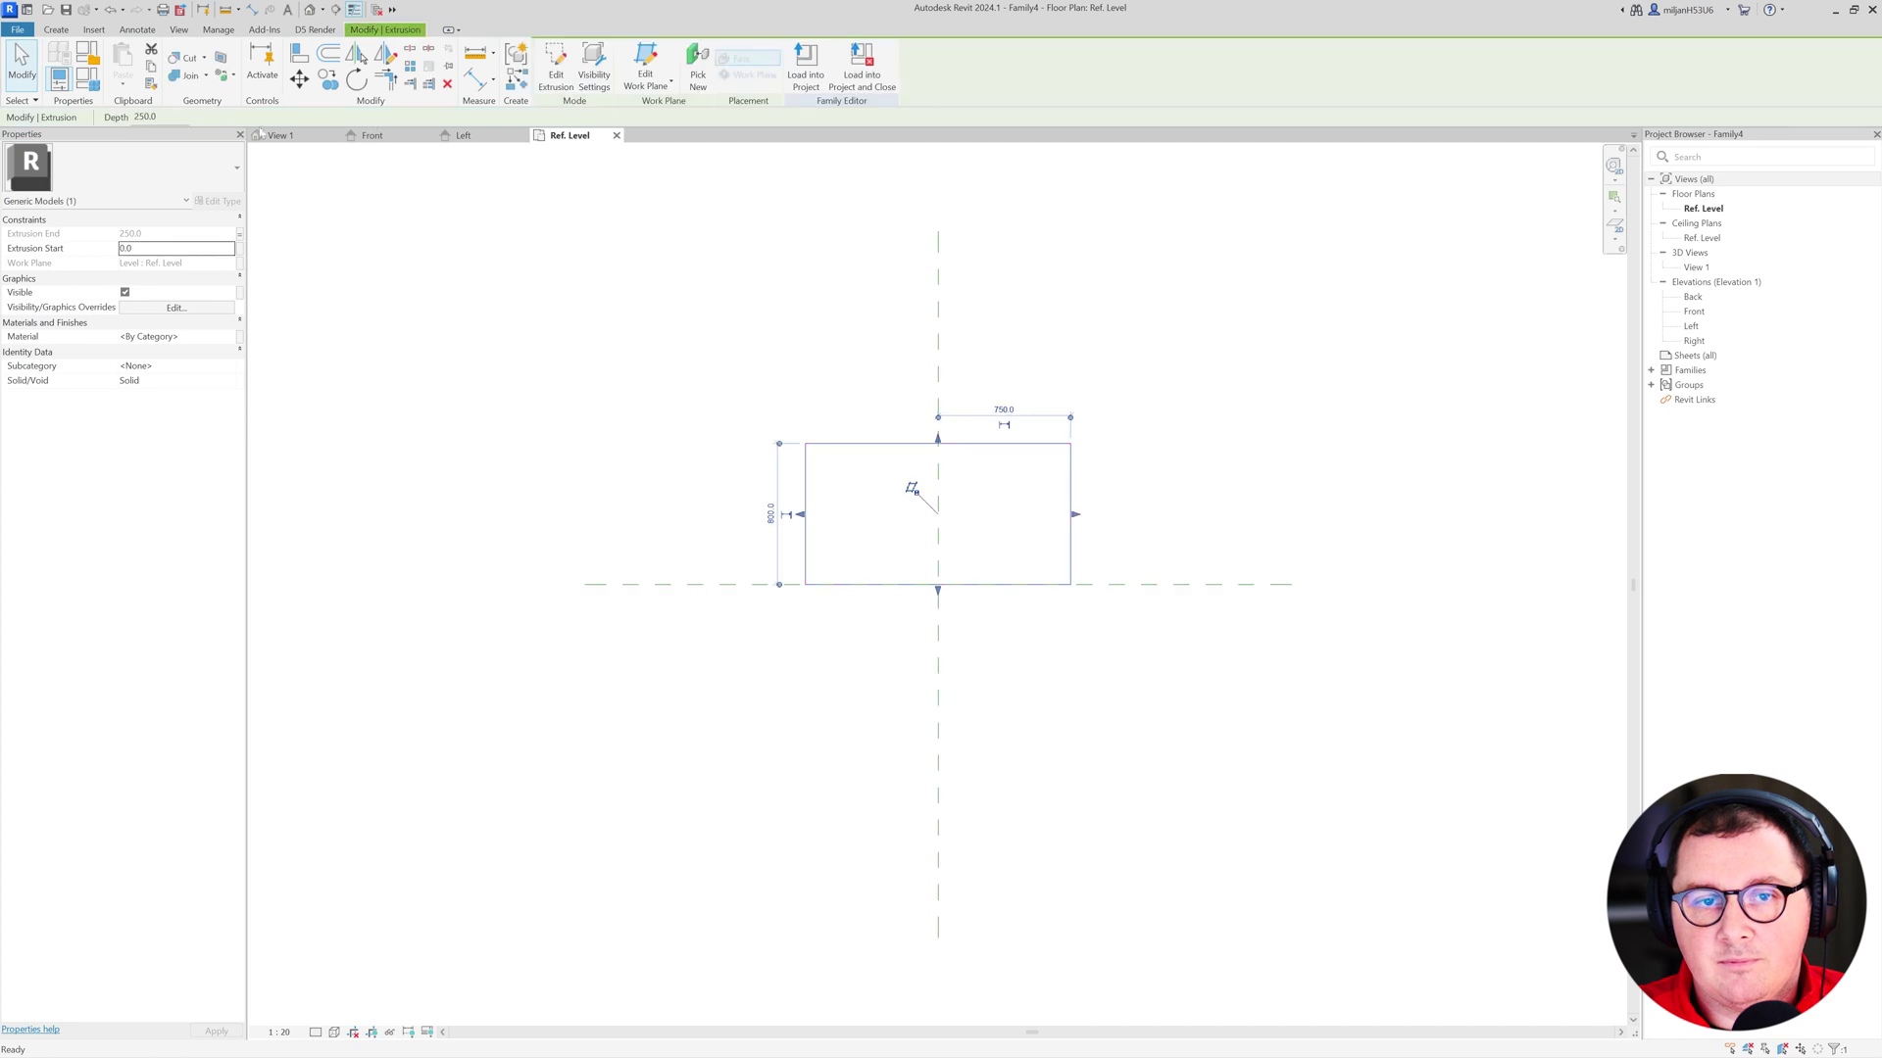
- Show the block in 3D view View 1 and set its Height family parameter to 2500 mm
{"action": "left_click", "coordinate": [279, 135]}
{"action": "middle_click_drag", "start_coordinate": [637, 514], "coordinate": [941, 722], "text": "shift"}
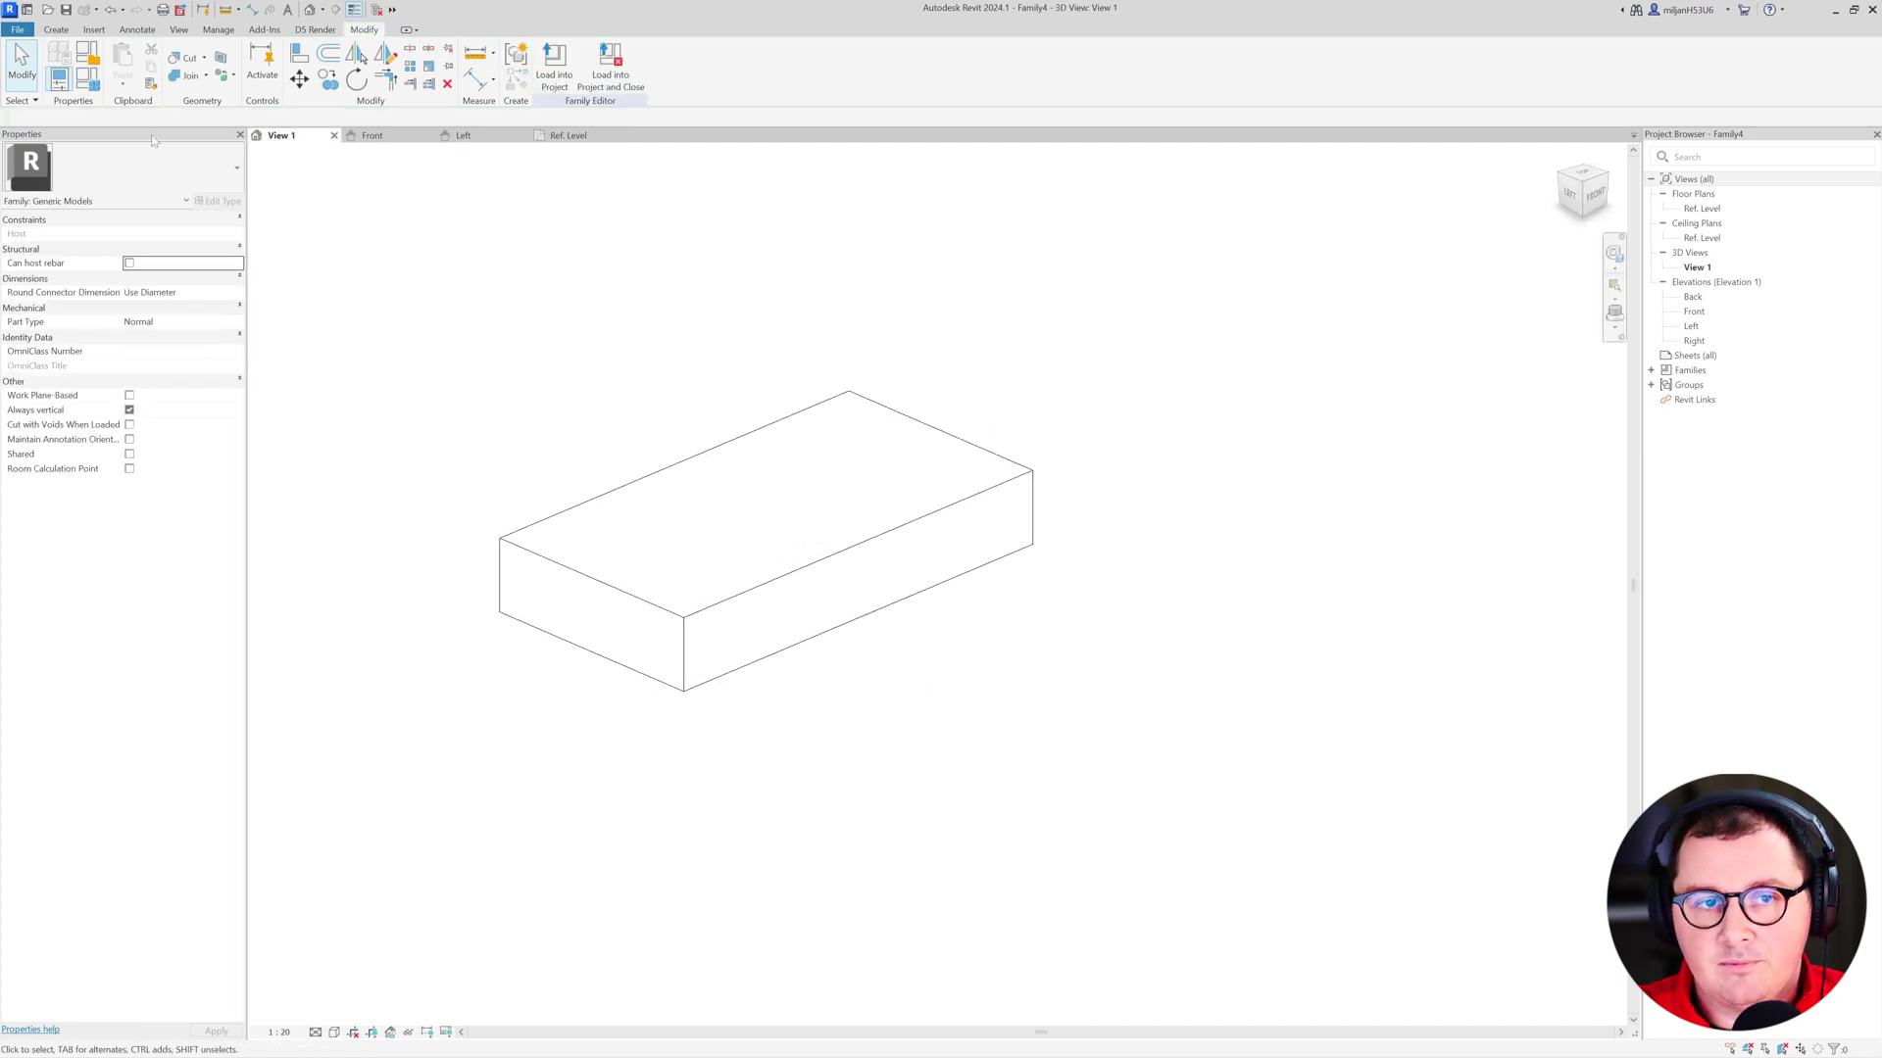
{"action": "left_click", "coordinate": [88, 79]}
{"action": "left_click", "coordinate": [1225, 234]}
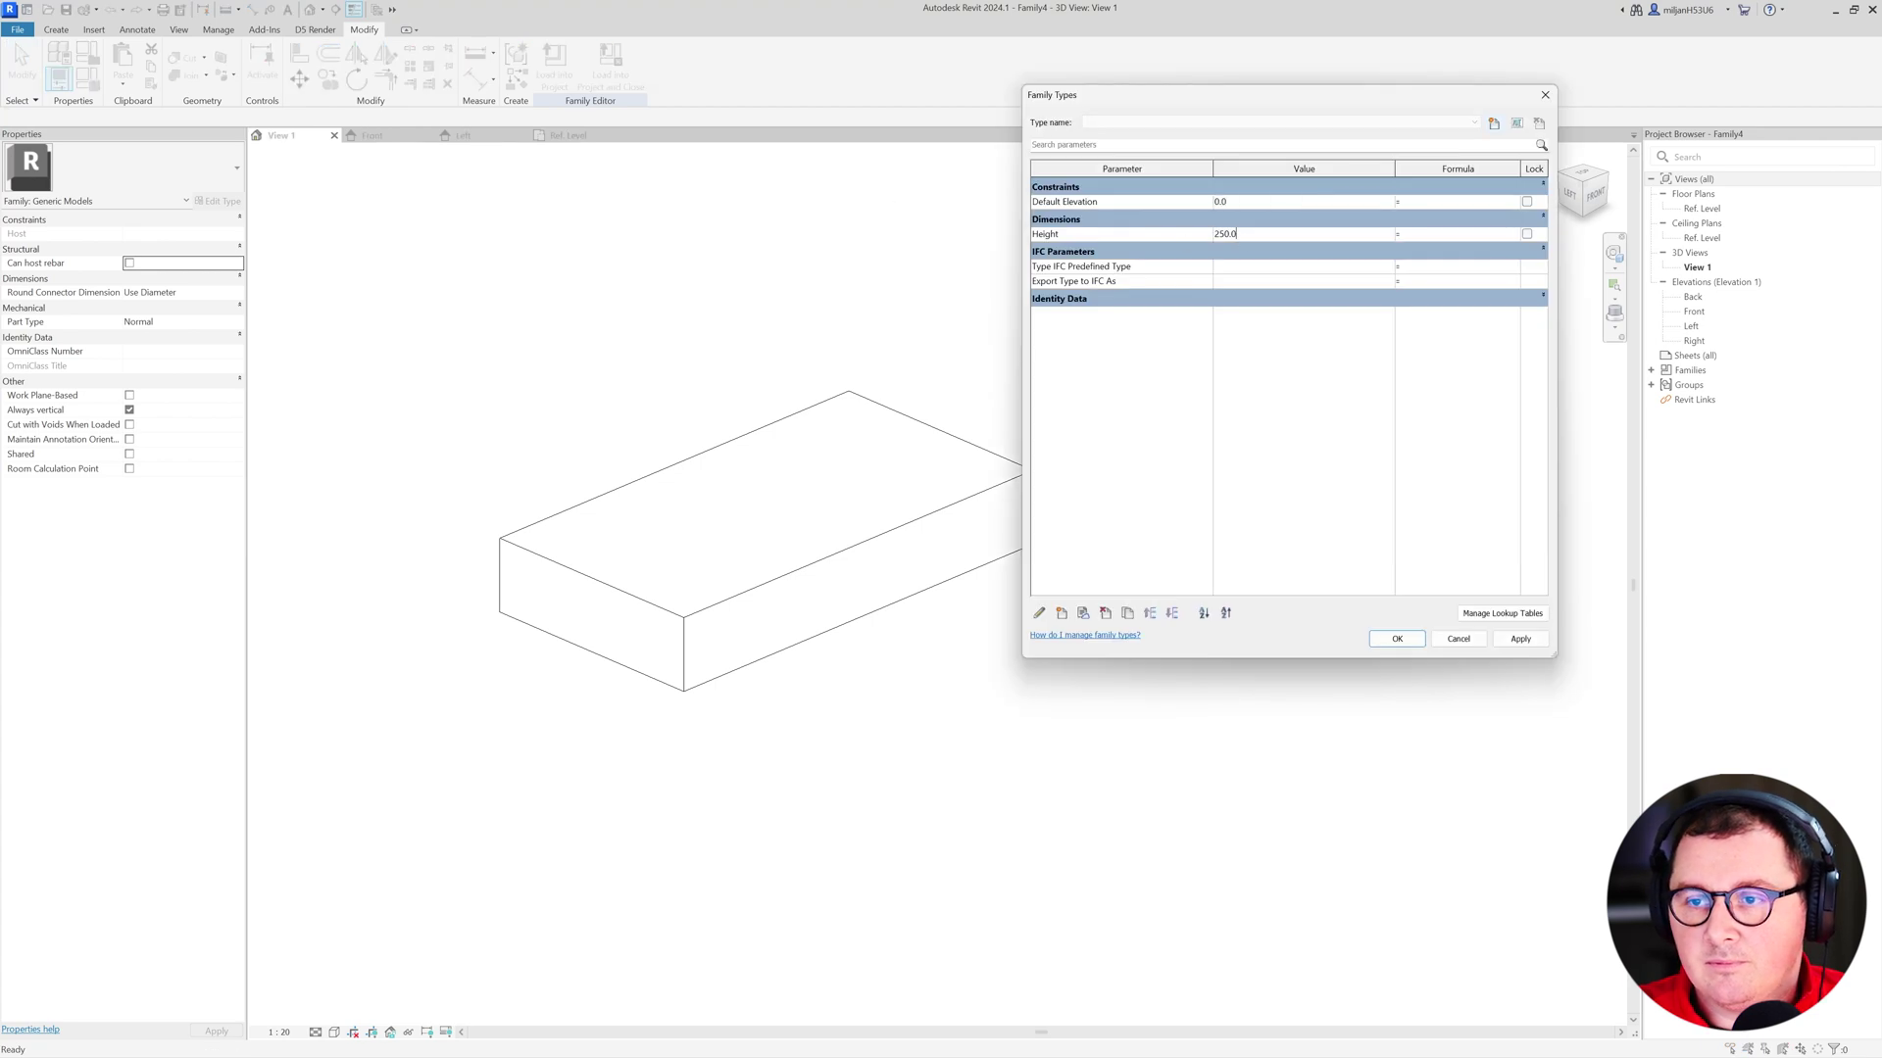
{"action": "left_click", "coordinate": [1520, 638]}
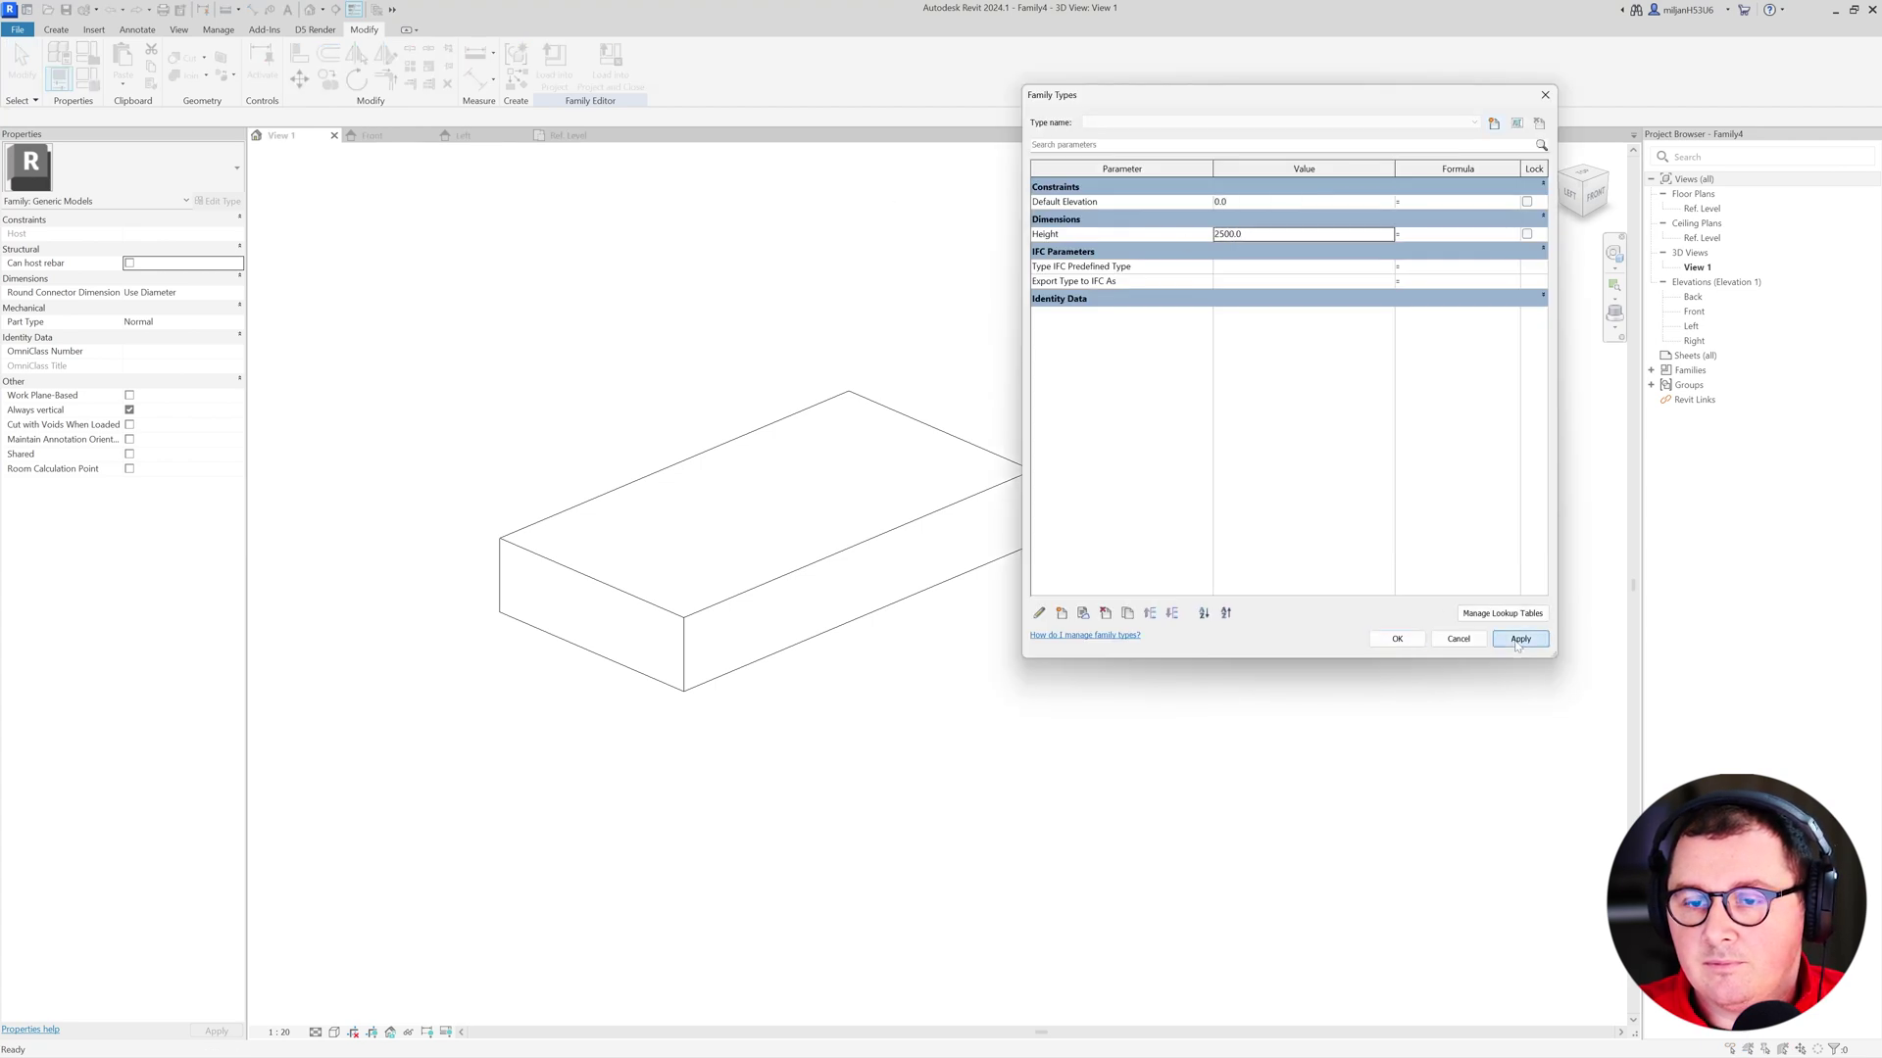
{"action": "left_click", "coordinate": [1397, 638]}
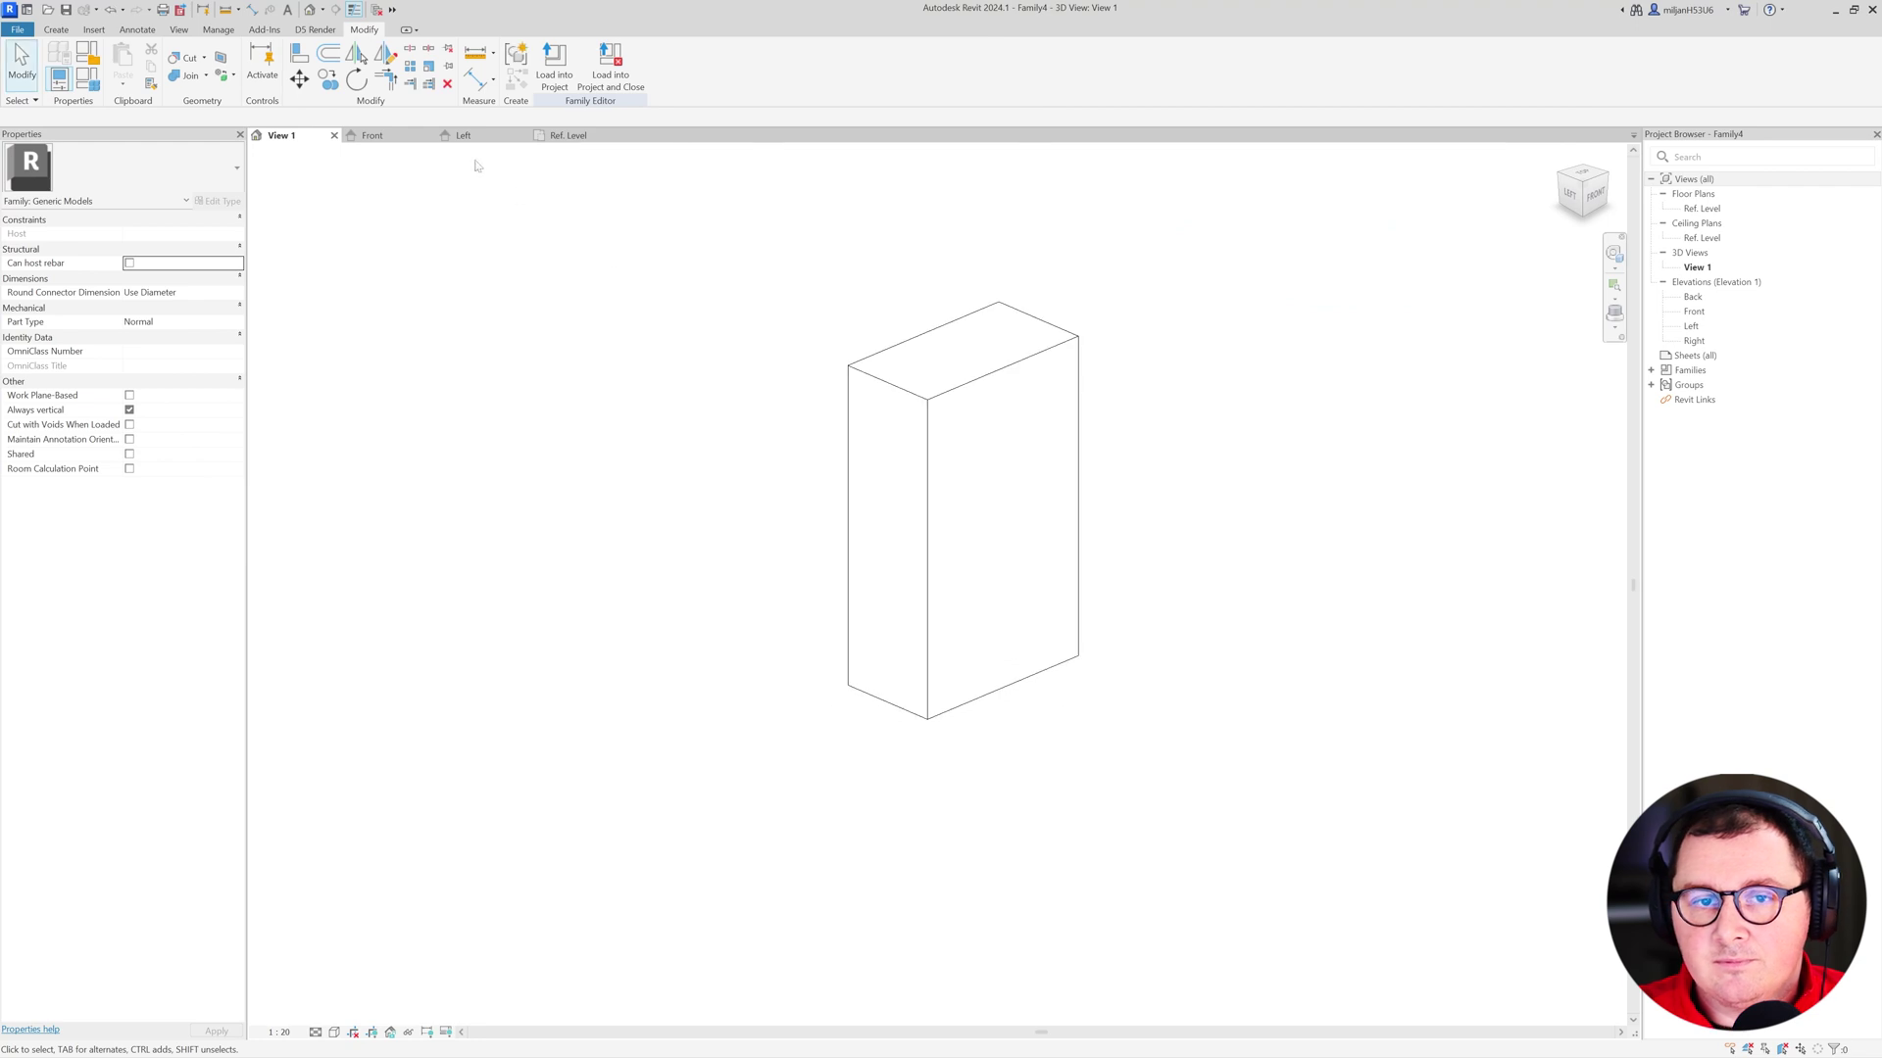
- Capture the FP 02.jpg reference photo, outline the chimney breast above the mantel freehand, and discard the capture
{"action": "left_click", "coordinate": [397, 139]}
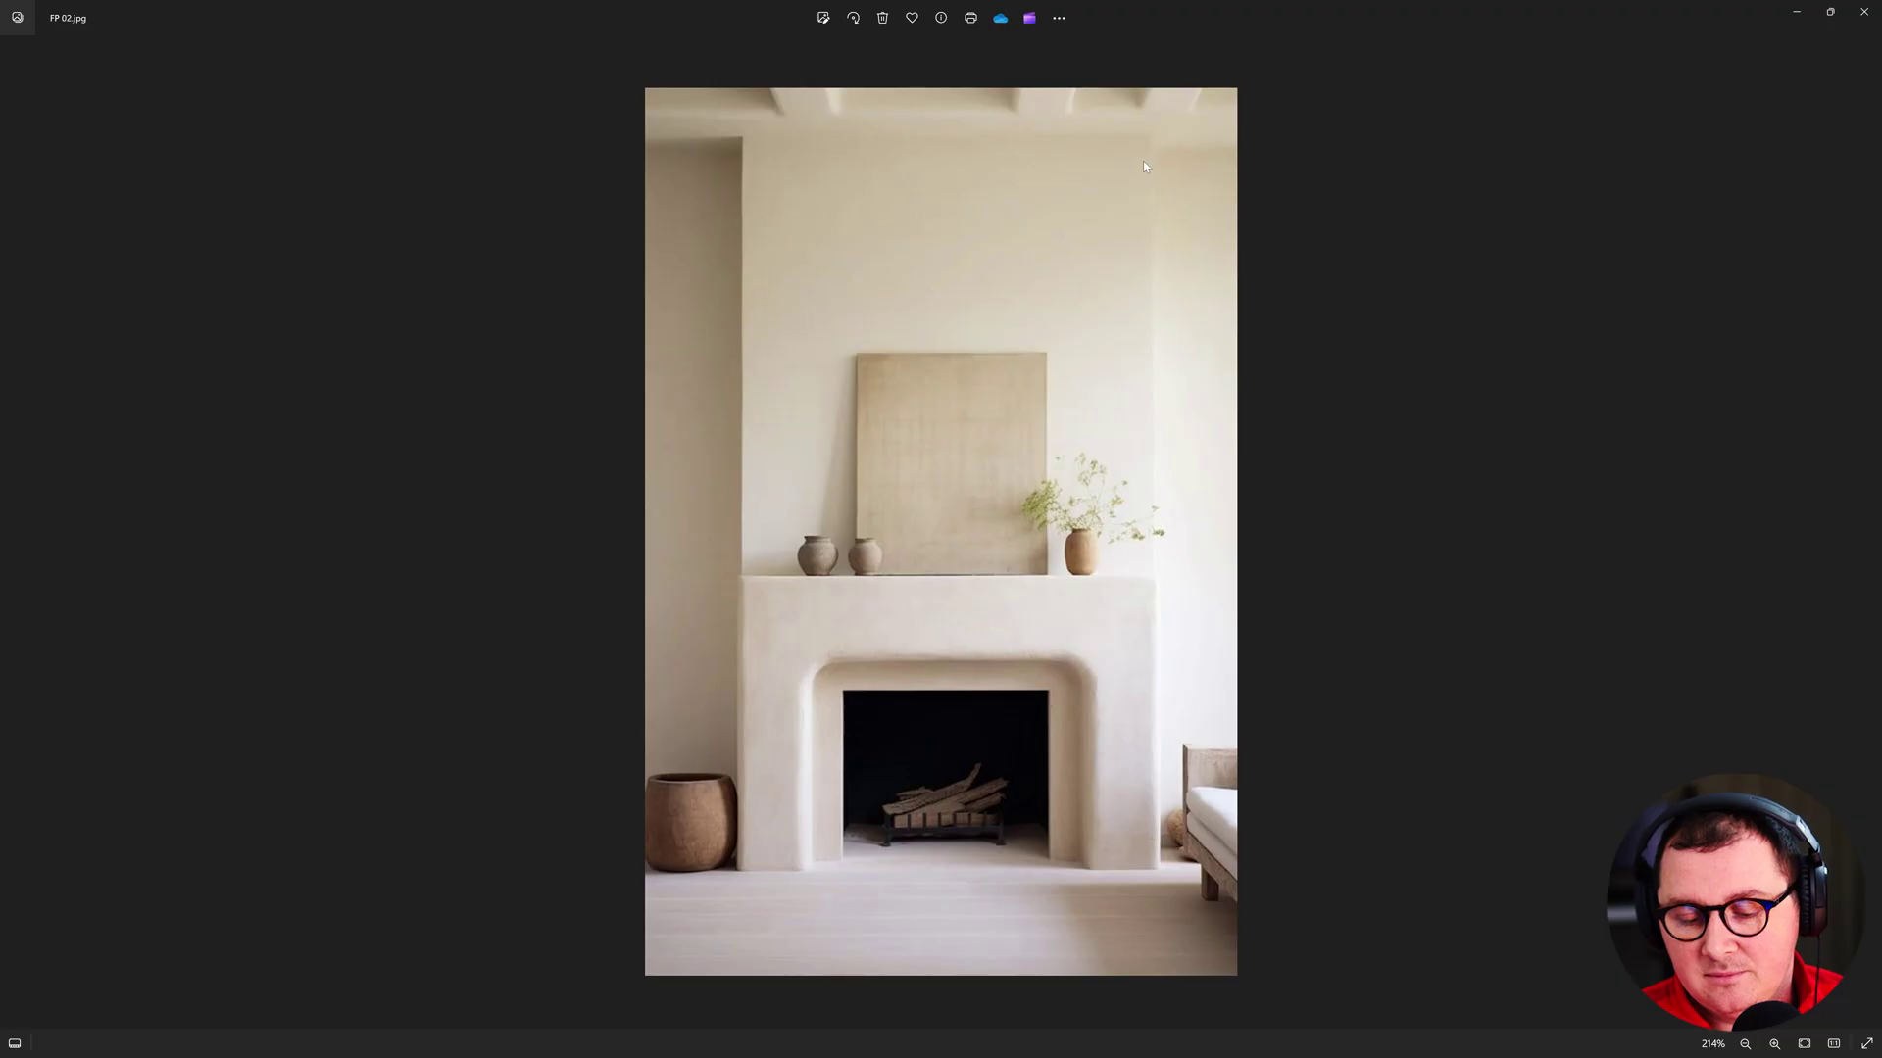
{"action": "key", "text": "Print"}
{"action": "left_click_drag", "start_coordinate": [633, 58], "coordinate": [1246, 1008]}
{"action": "mouse_move", "coordinate": [737, 579]}
{"action": "left_mouse_down"}
{"action": "mouse_move", "coordinate": [1151, 573]}
{"action": "mouse_move", "coordinate": [1154, 149]}
{"action": "mouse_move", "coordinate": [851, 134]}
{"action": "mouse_move", "coordinate": [754, 260]}
{"action": "mouse_move", "coordinate": [742, 576]}
{"action": "left_mouse_up"}
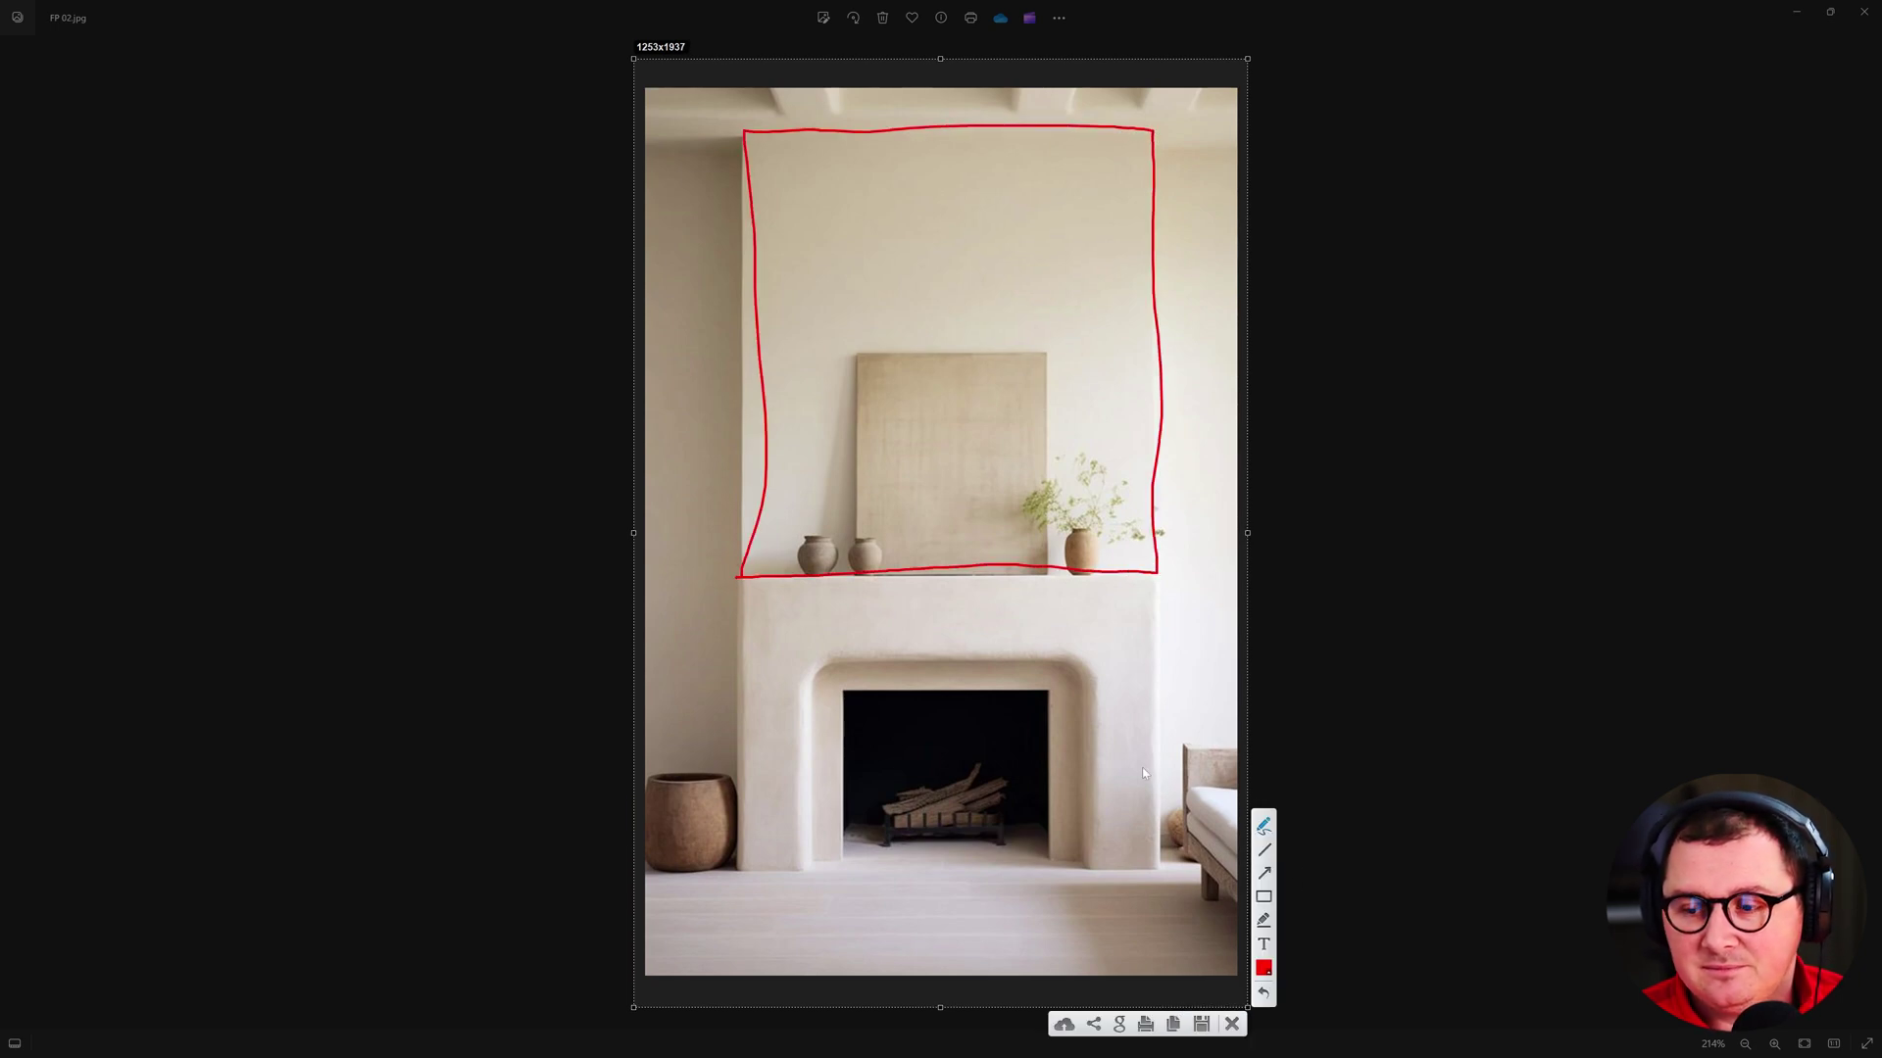
{"action": "left_click", "coordinate": [1232, 1025]}
{"action": "left_click", "coordinate": [1796, 12]}
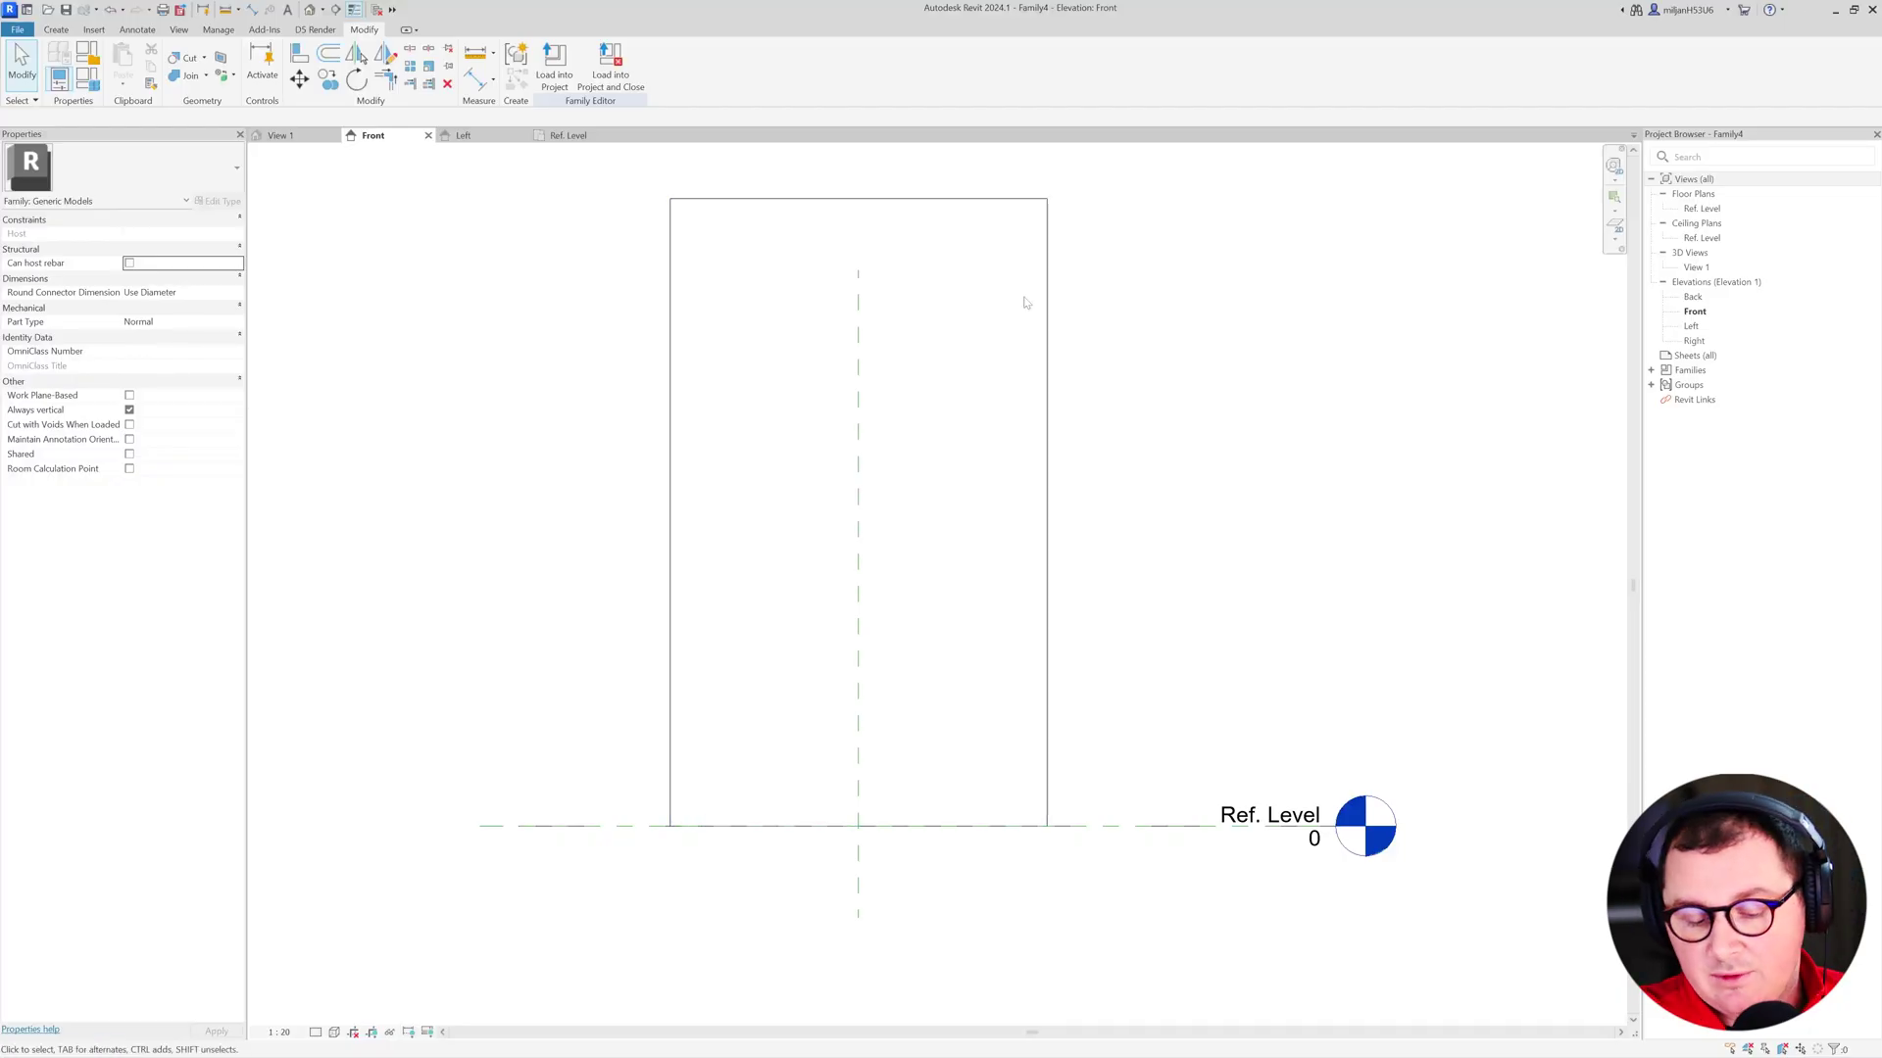
- Draw a horizontal reference plane across the block in the Front elevation, about 1150 mm above Ref. Level
{"action": "key", "text": "r"}
{"action": "key", "text": "p"}
{"action": "left_click", "coordinate": [494, 537]}
{"action": "left_click", "coordinate": [1367, 529]}
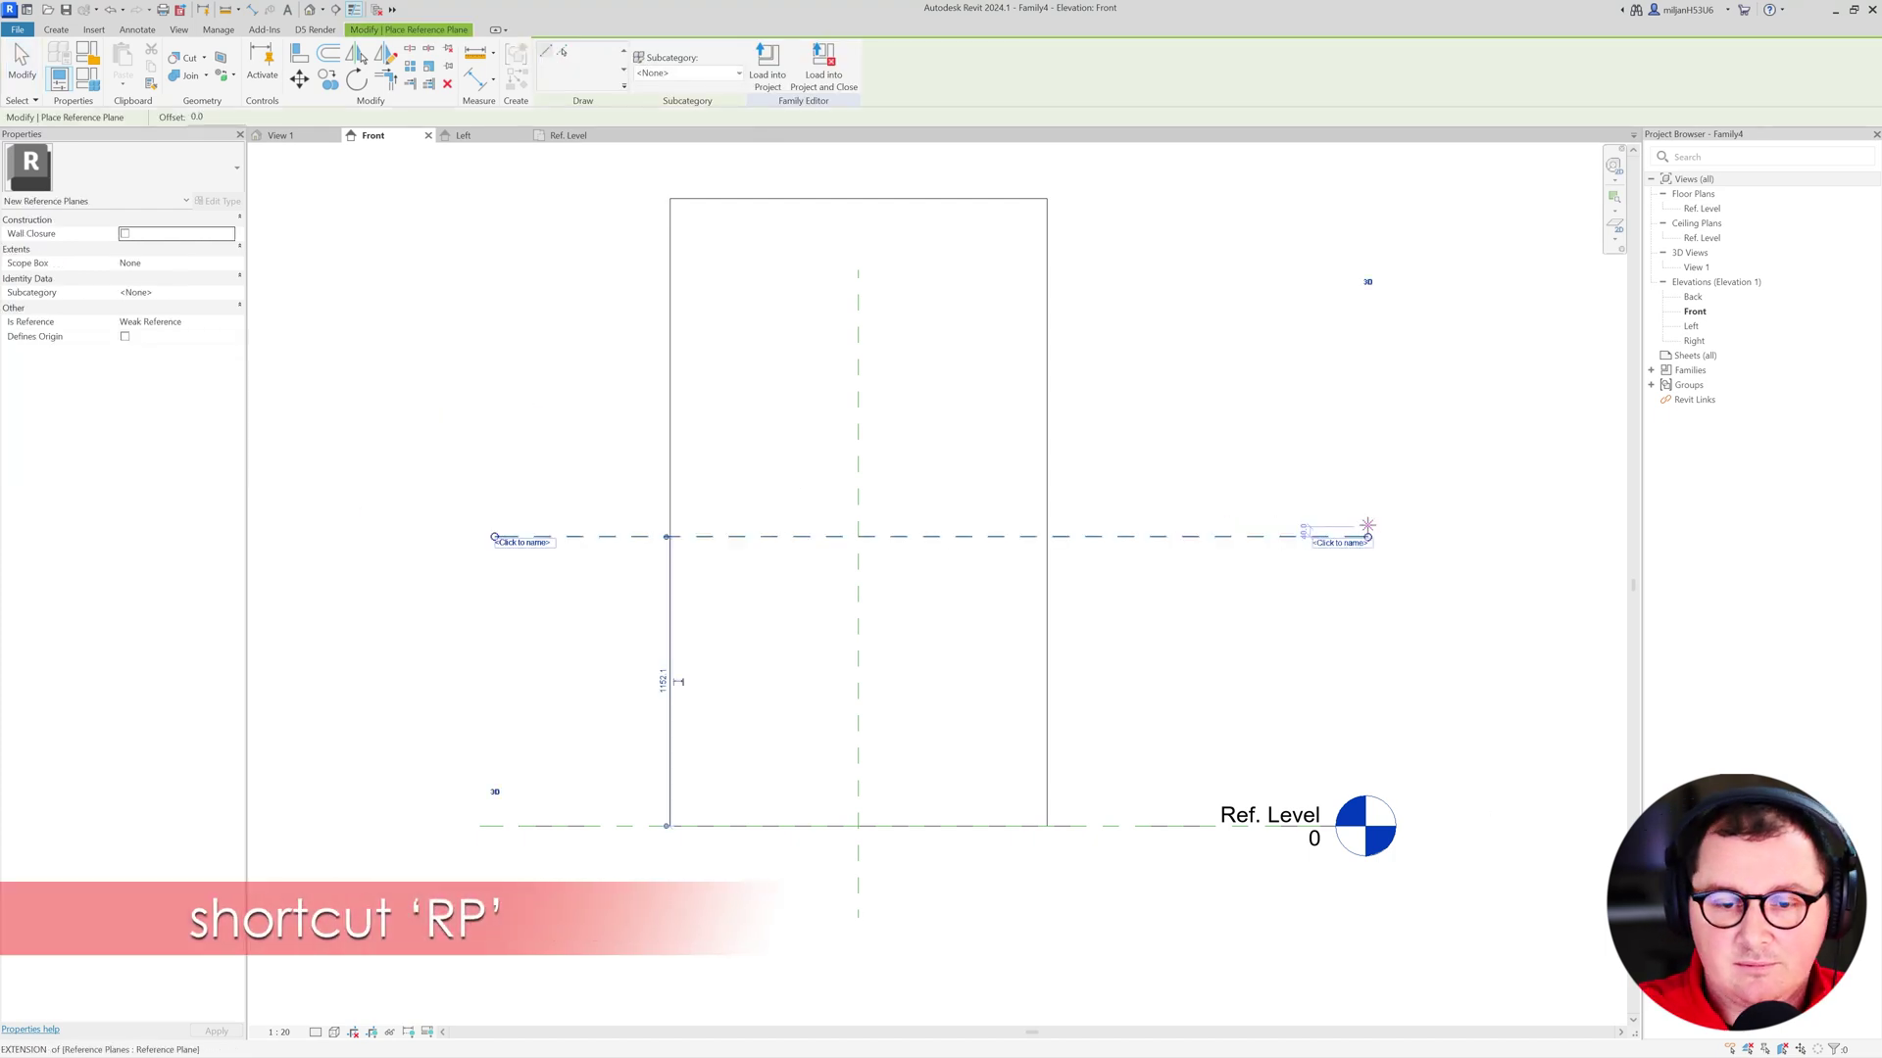
{"action": "key", "text": "Escape"}
{"action": "key", "text": "Escape"}
- Set the new reference plane's height above Ref. Level to 1100 mm and name it 01
{"action": "left_click", "coordinate": [518, 537]}
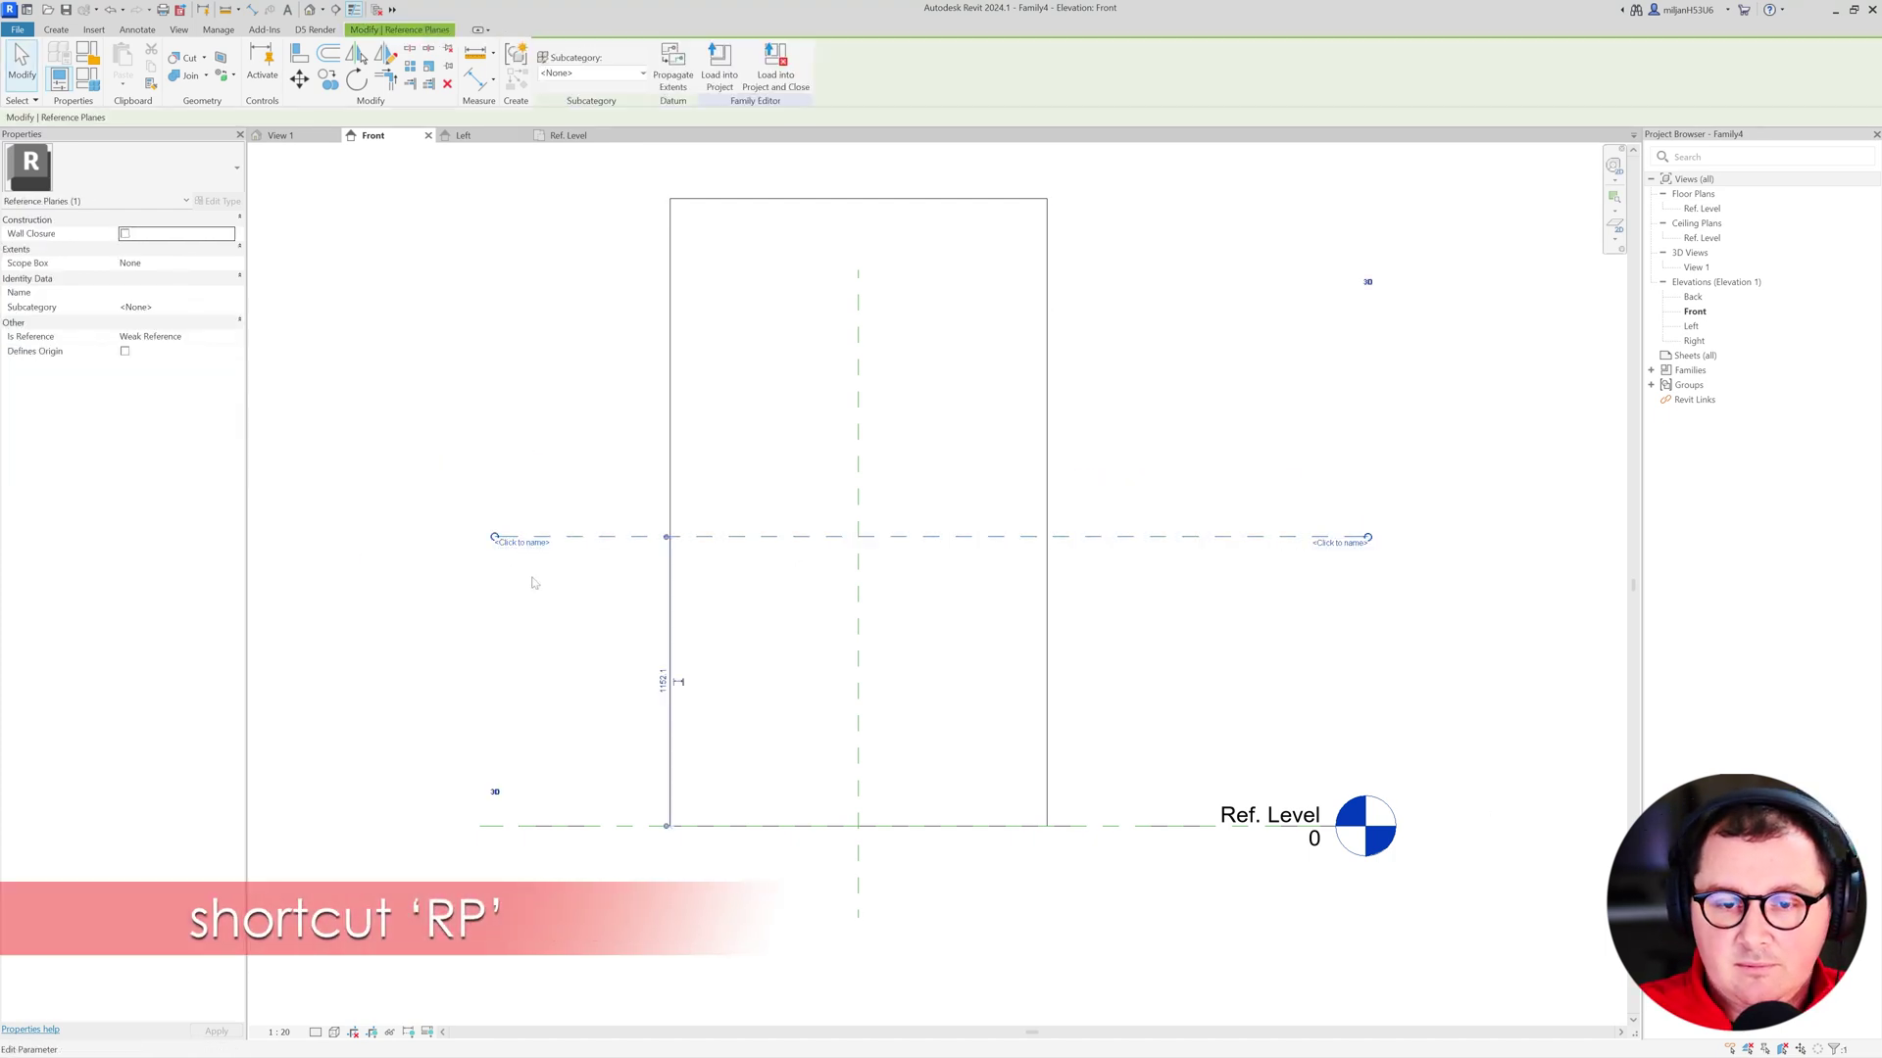
{"action": "left_click", "coordinate": [649, 685]}
{"action": "type", "text": "1100"}
{"action": "key", "text": "Return"}
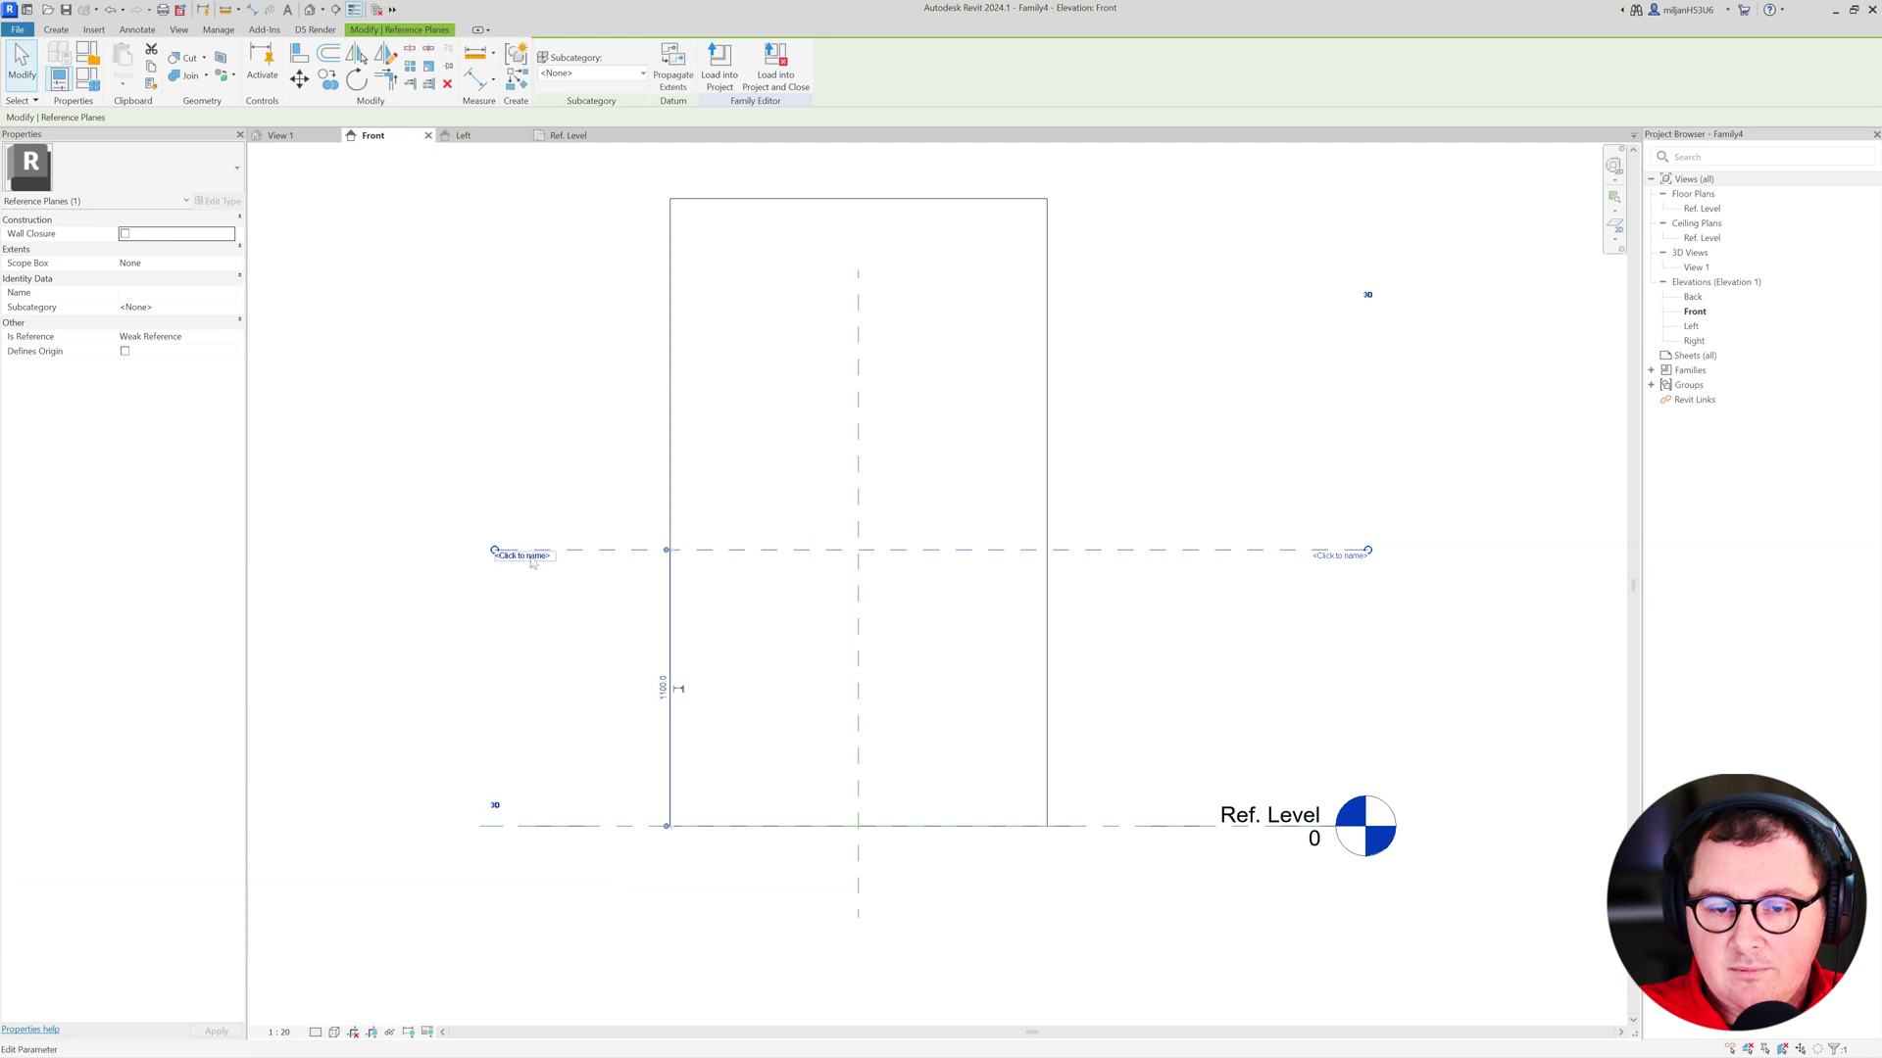
{"action": "key", "text": "Escape"}
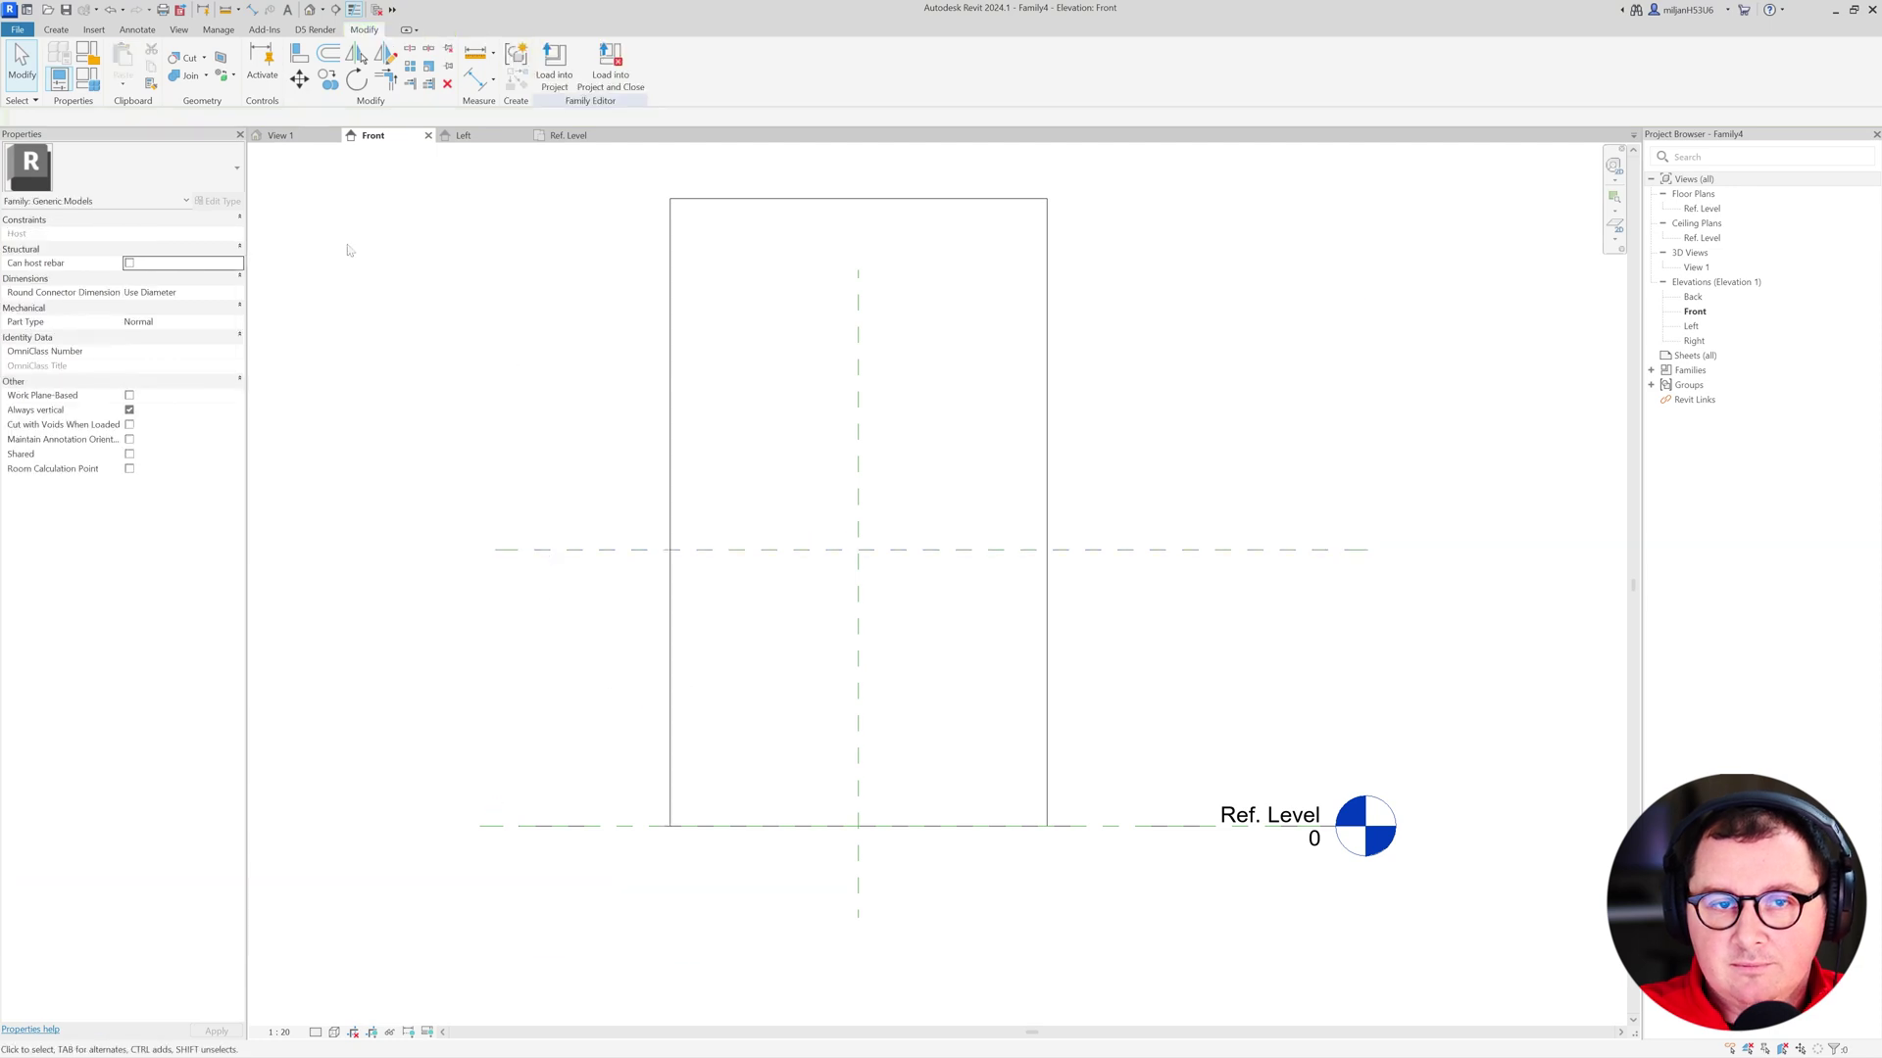
- Start a void extrusion in the Ref. Level plan and set its work plane to Reference Plane : 01
{"action": "left_click", "coordinate": [568, 135]}
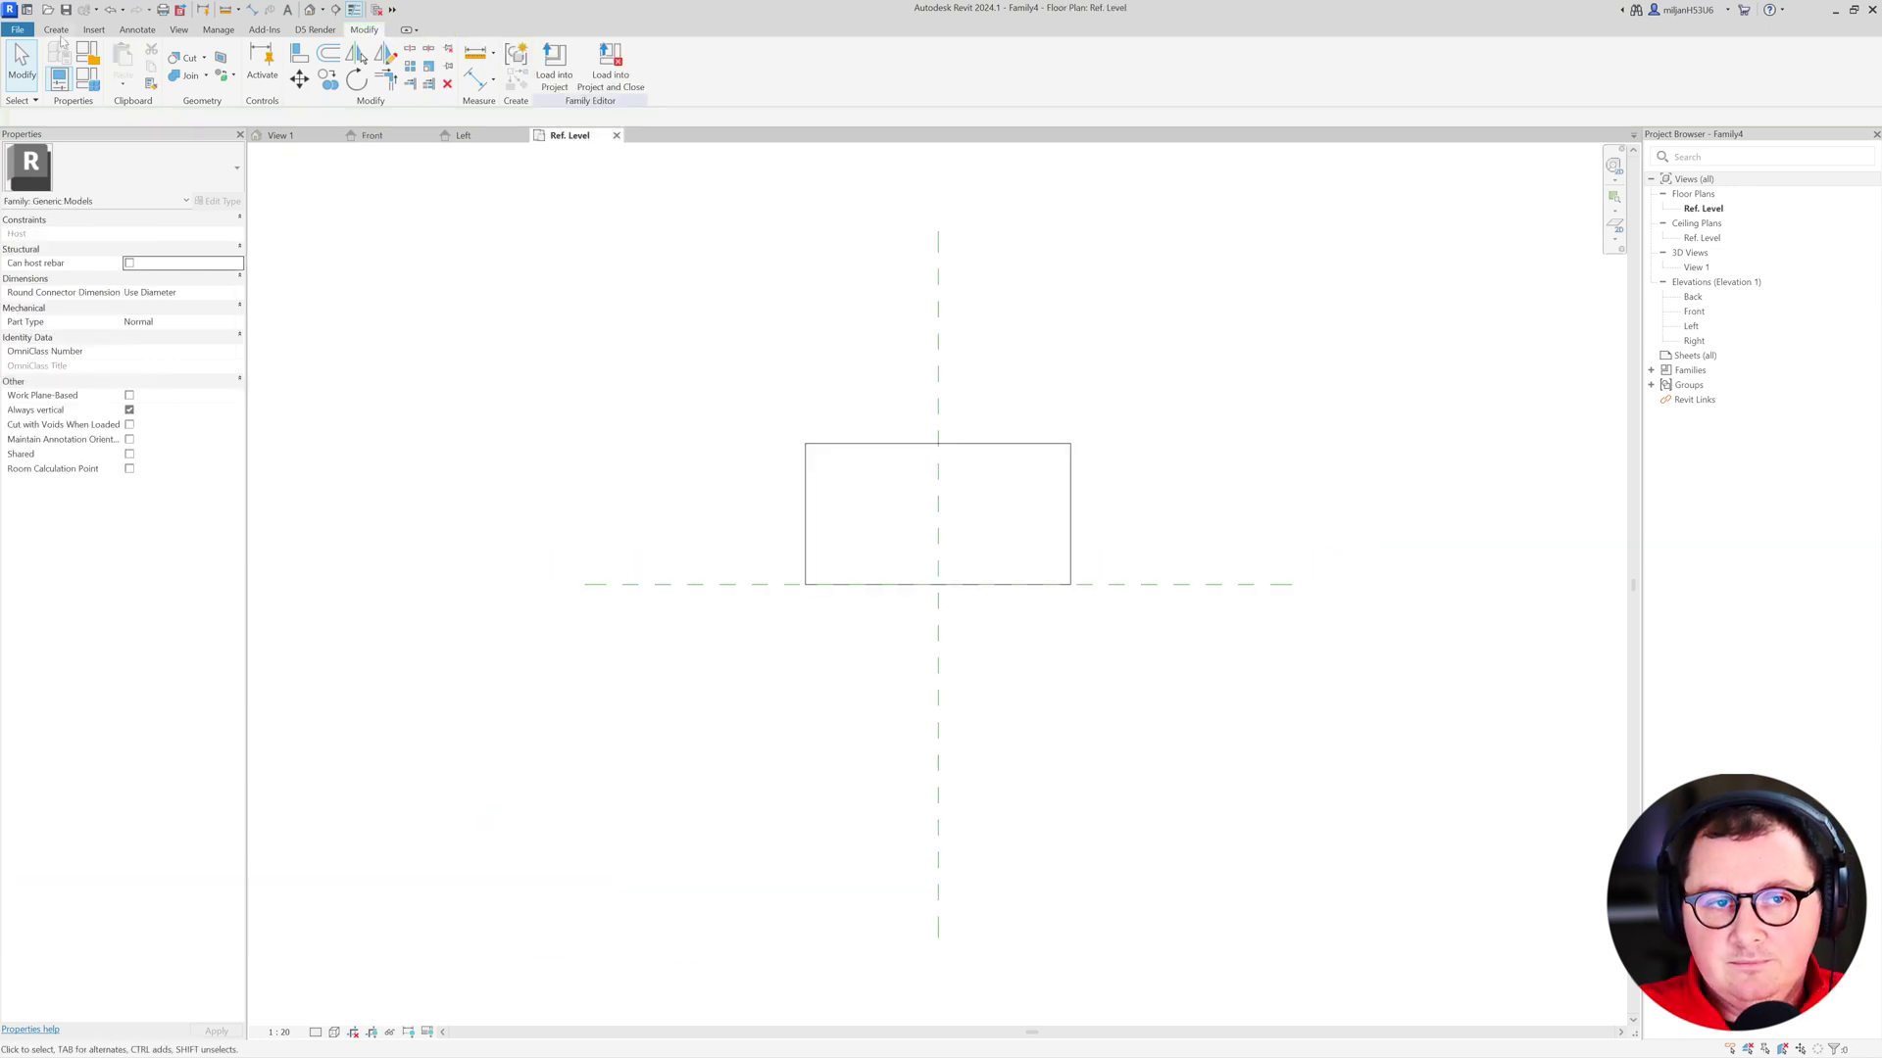
{"action": "left_click", "coordinate": [56, 30]}
{"action": "left_click", "coordinate": [285, 67]}
{"action": "left_click", "coordinate": [313, 130]}
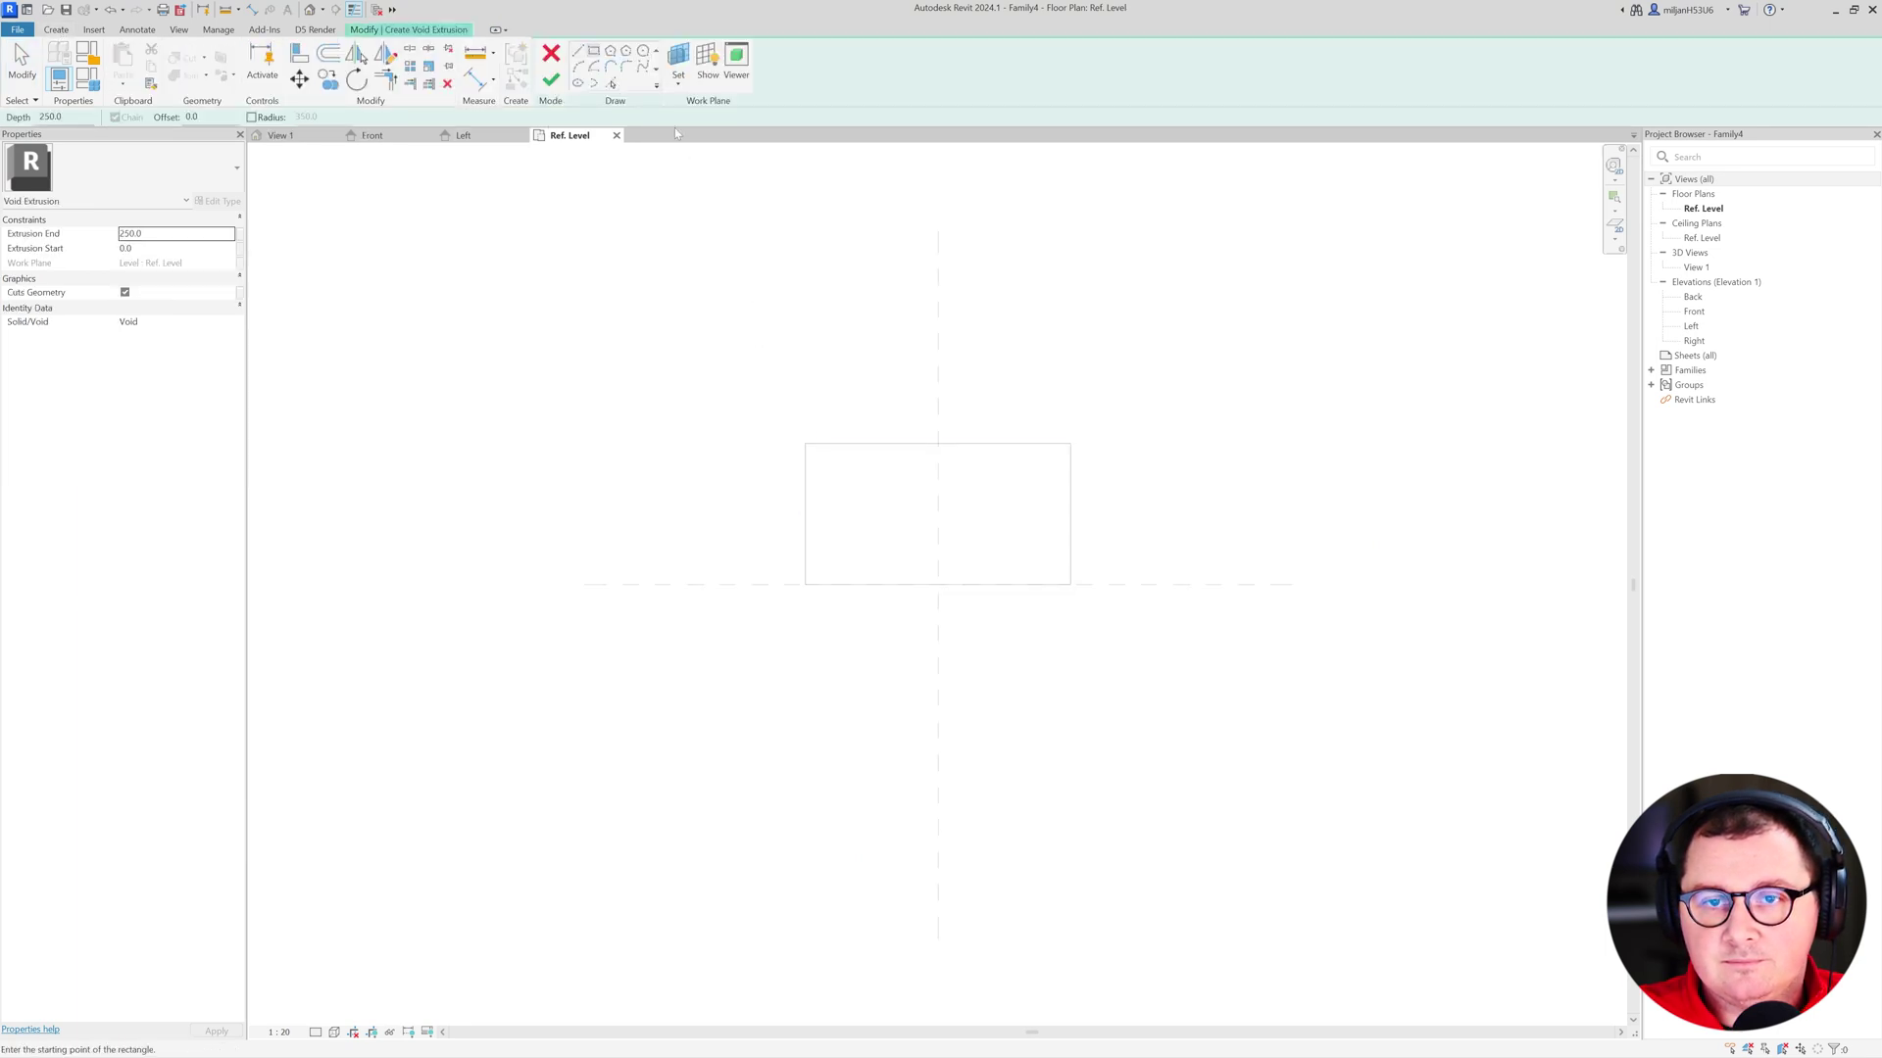
{"action": "left_click", "coordinate": [678, 59]}
{"action": "left_click", "coordinate": [701, 324]}
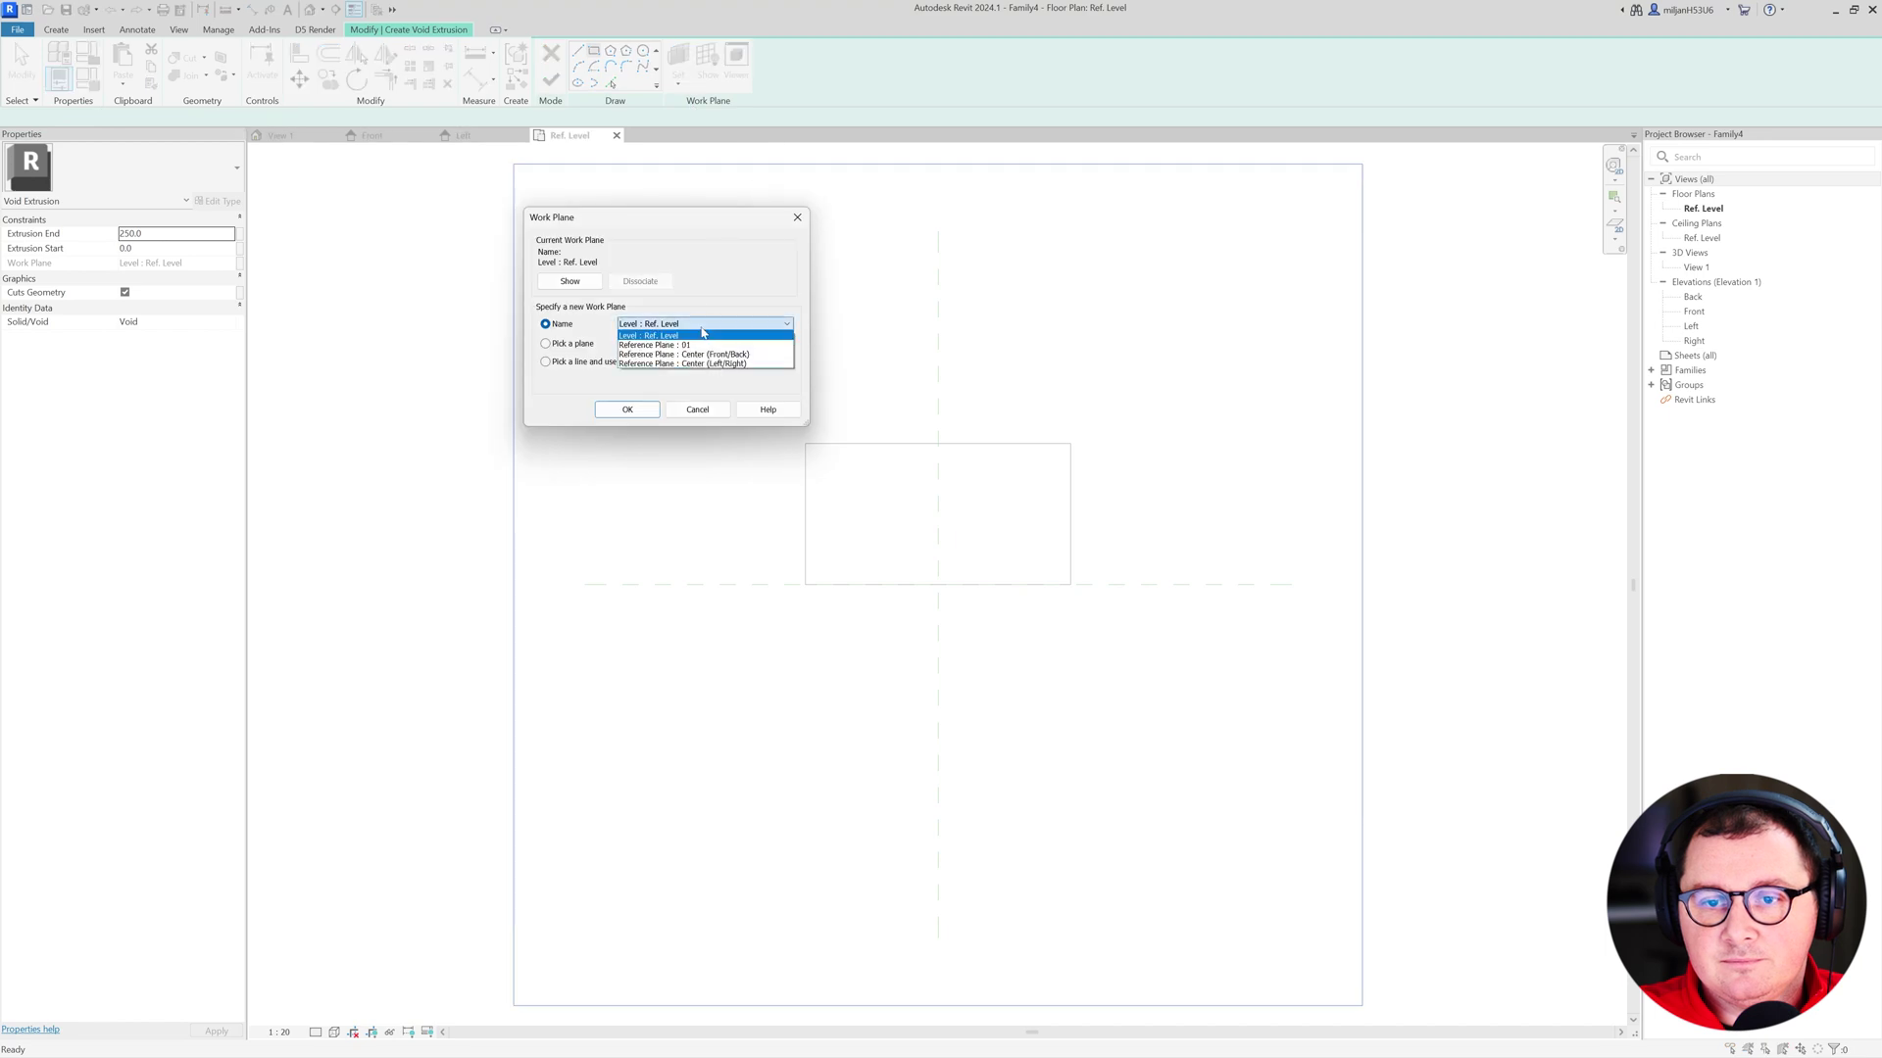
{"action": "left_click", "coordinate": [700, 345]}
{"action": "left_click", "coordinate": [627, 410]}
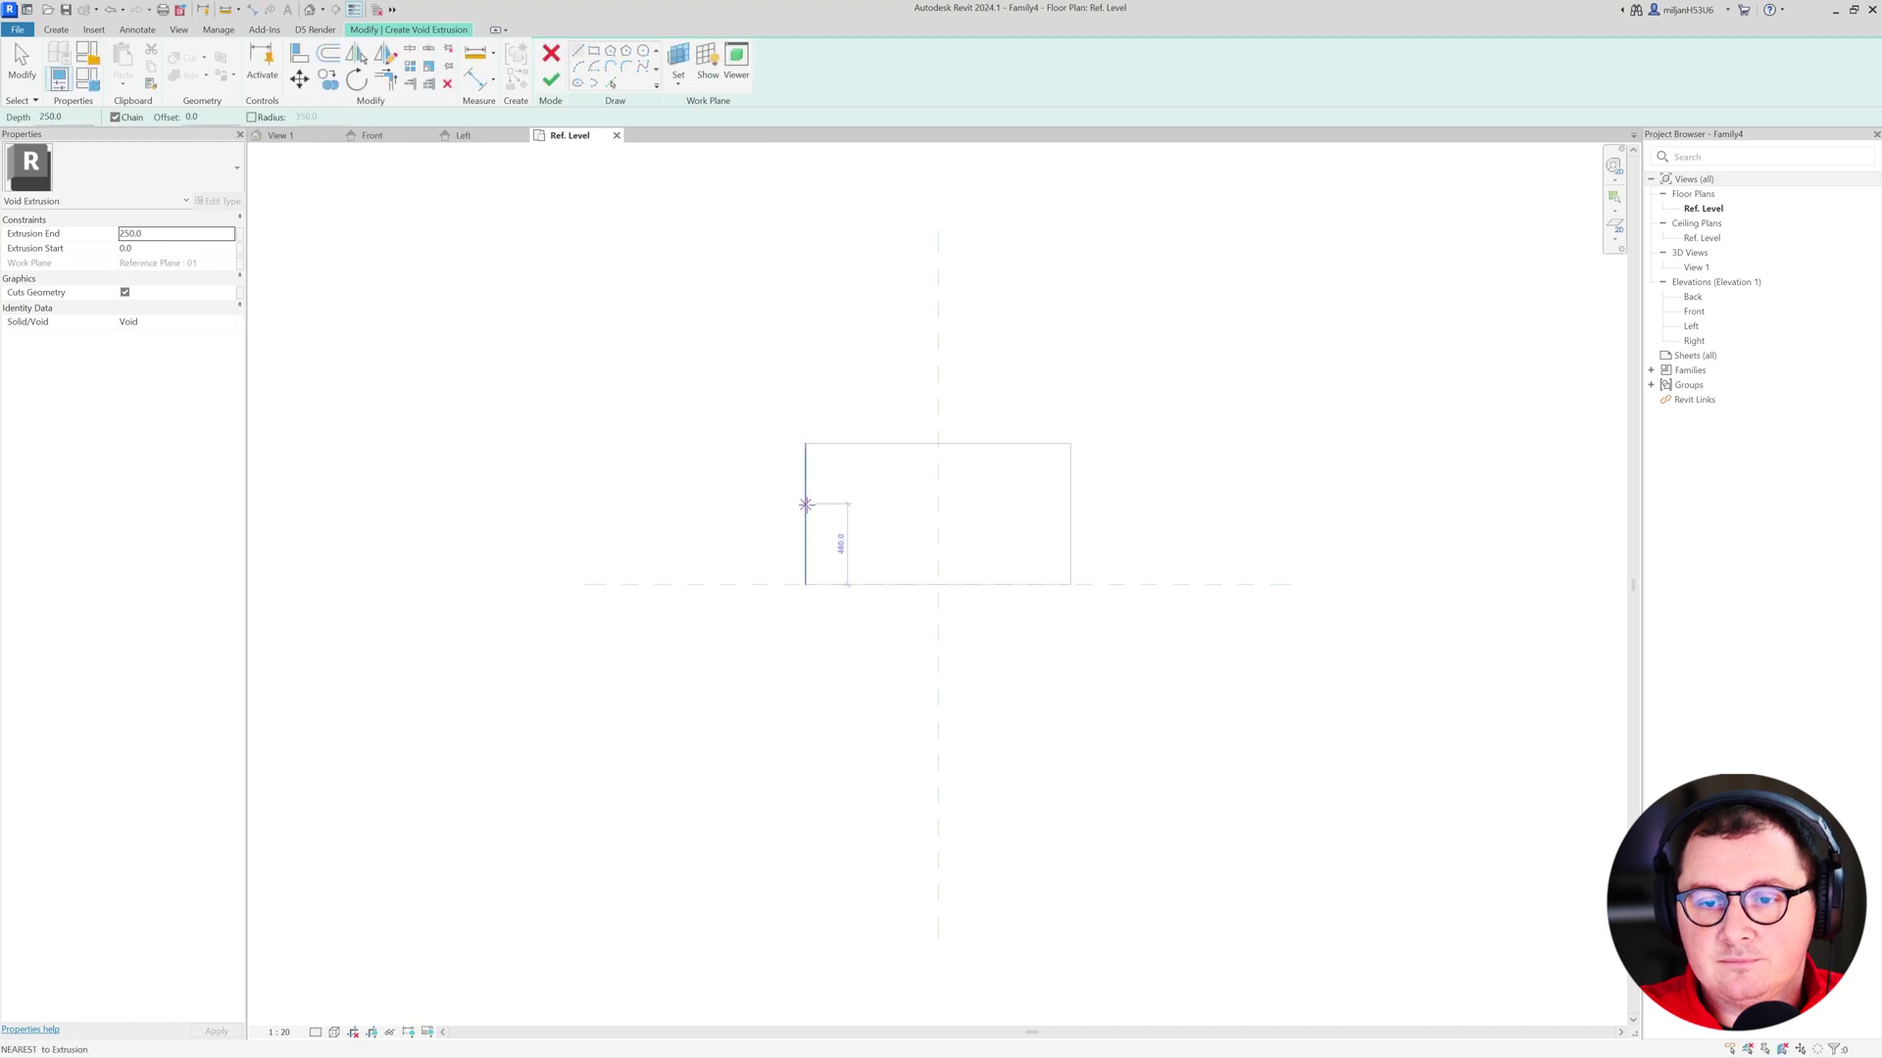
- Sketch a void rectangle across the block's full 1500 mm width, about 840 mm deep and extending past its front face
{"action": "left_click", "coordinate": [804, 538]}
{"action": "left_click", "coordinate": [594, 51]}
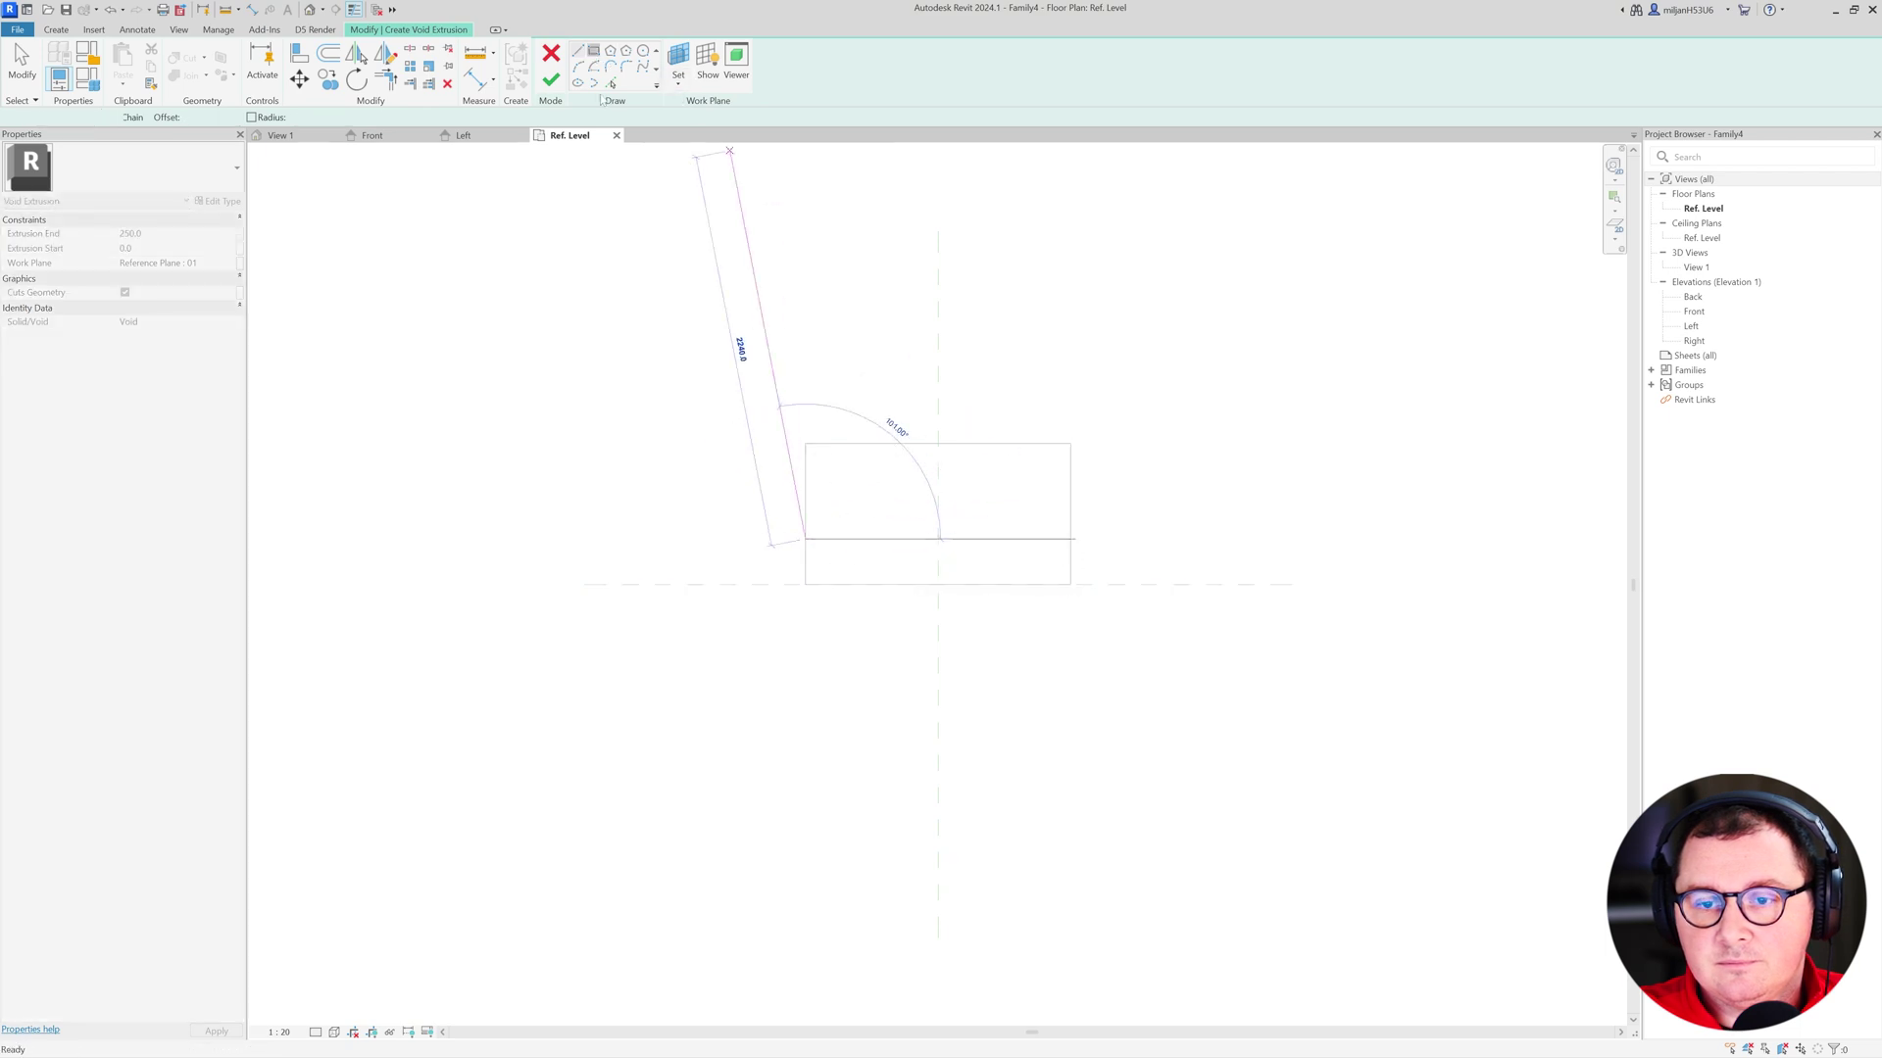
{"action": "left_click", "coordinate": [806, 529]}
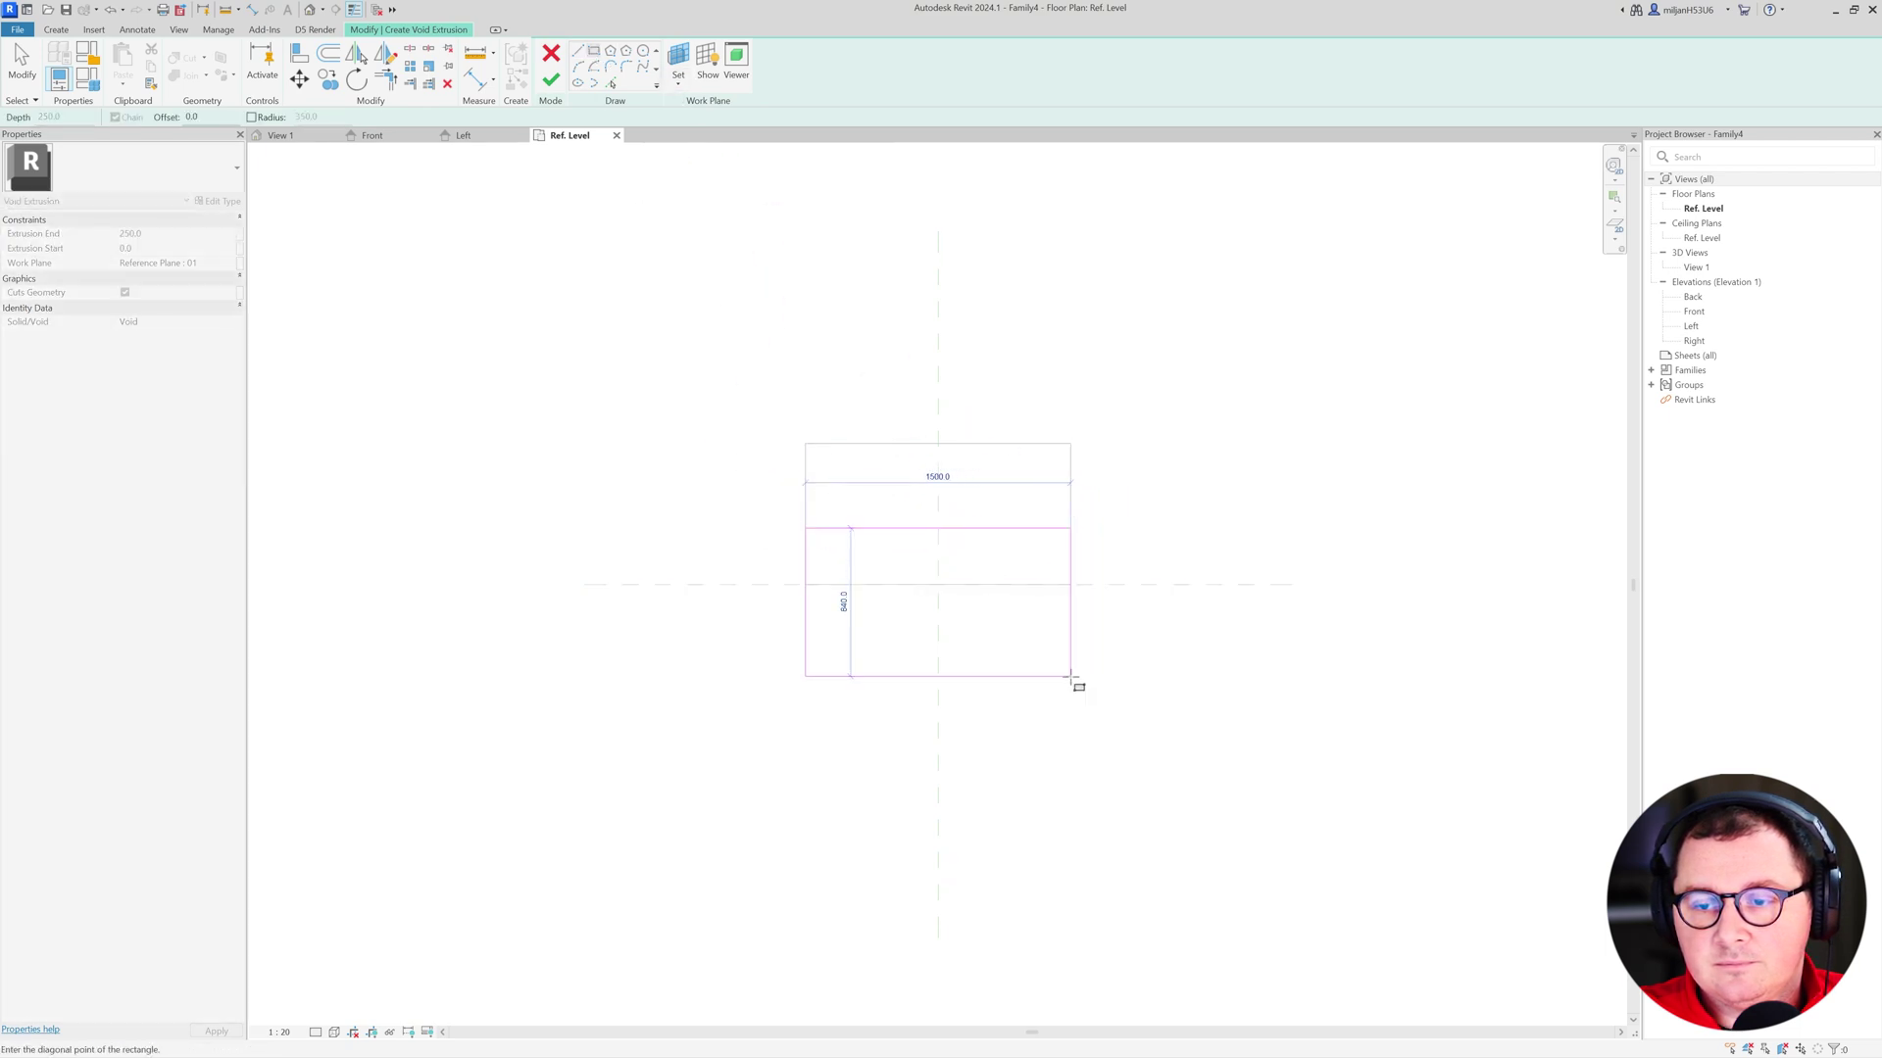
{"action": "left_click", "coordinate": [1072, 678]}
{"action": "key", "text": "Escape"}
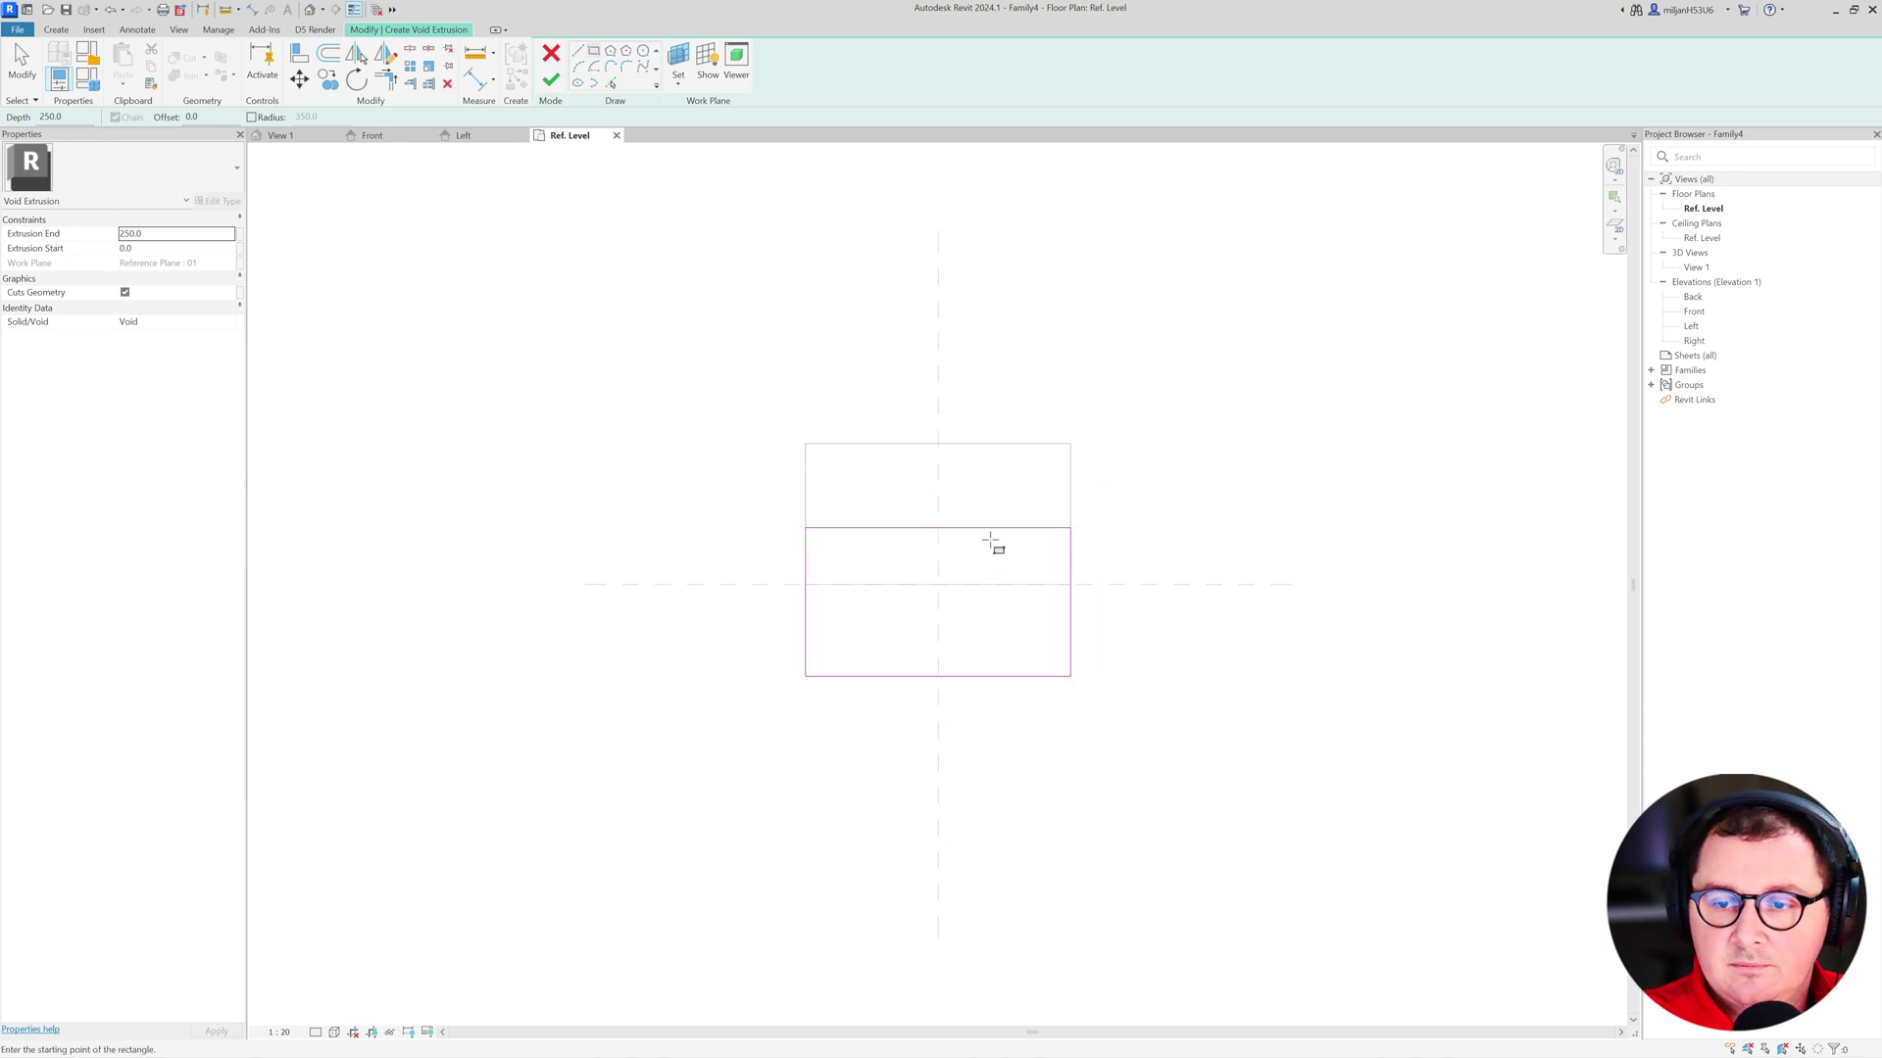
{"action": "key", "text": "Escape"}
- Set the void rectangle's rear edge 300 mm behind the horizontal reference plane
{"action": "left_click", "coordinate": [1003, 529]}
{"action": "left_click_drag", "start_coordinate": [1087, 676], "coordinate": [1091, 586]}
{"action": "left_click", "coordinate": [1088, 554]}
{"action": "type", "text": "250"}
{"action": "key", "text": "Return"}
{"action": "left_click", "coordinate": [1092, 578]}
{"action": "type", "text": "300"}
{"action": "key", "text": "Return"}
- Set the void rectangle's depth to 600 mm by moving its front edge
{"action": "left_click", "coordinate": [1088, 665]}
{"action": "left_click", "coordinate": [1034, 675]}
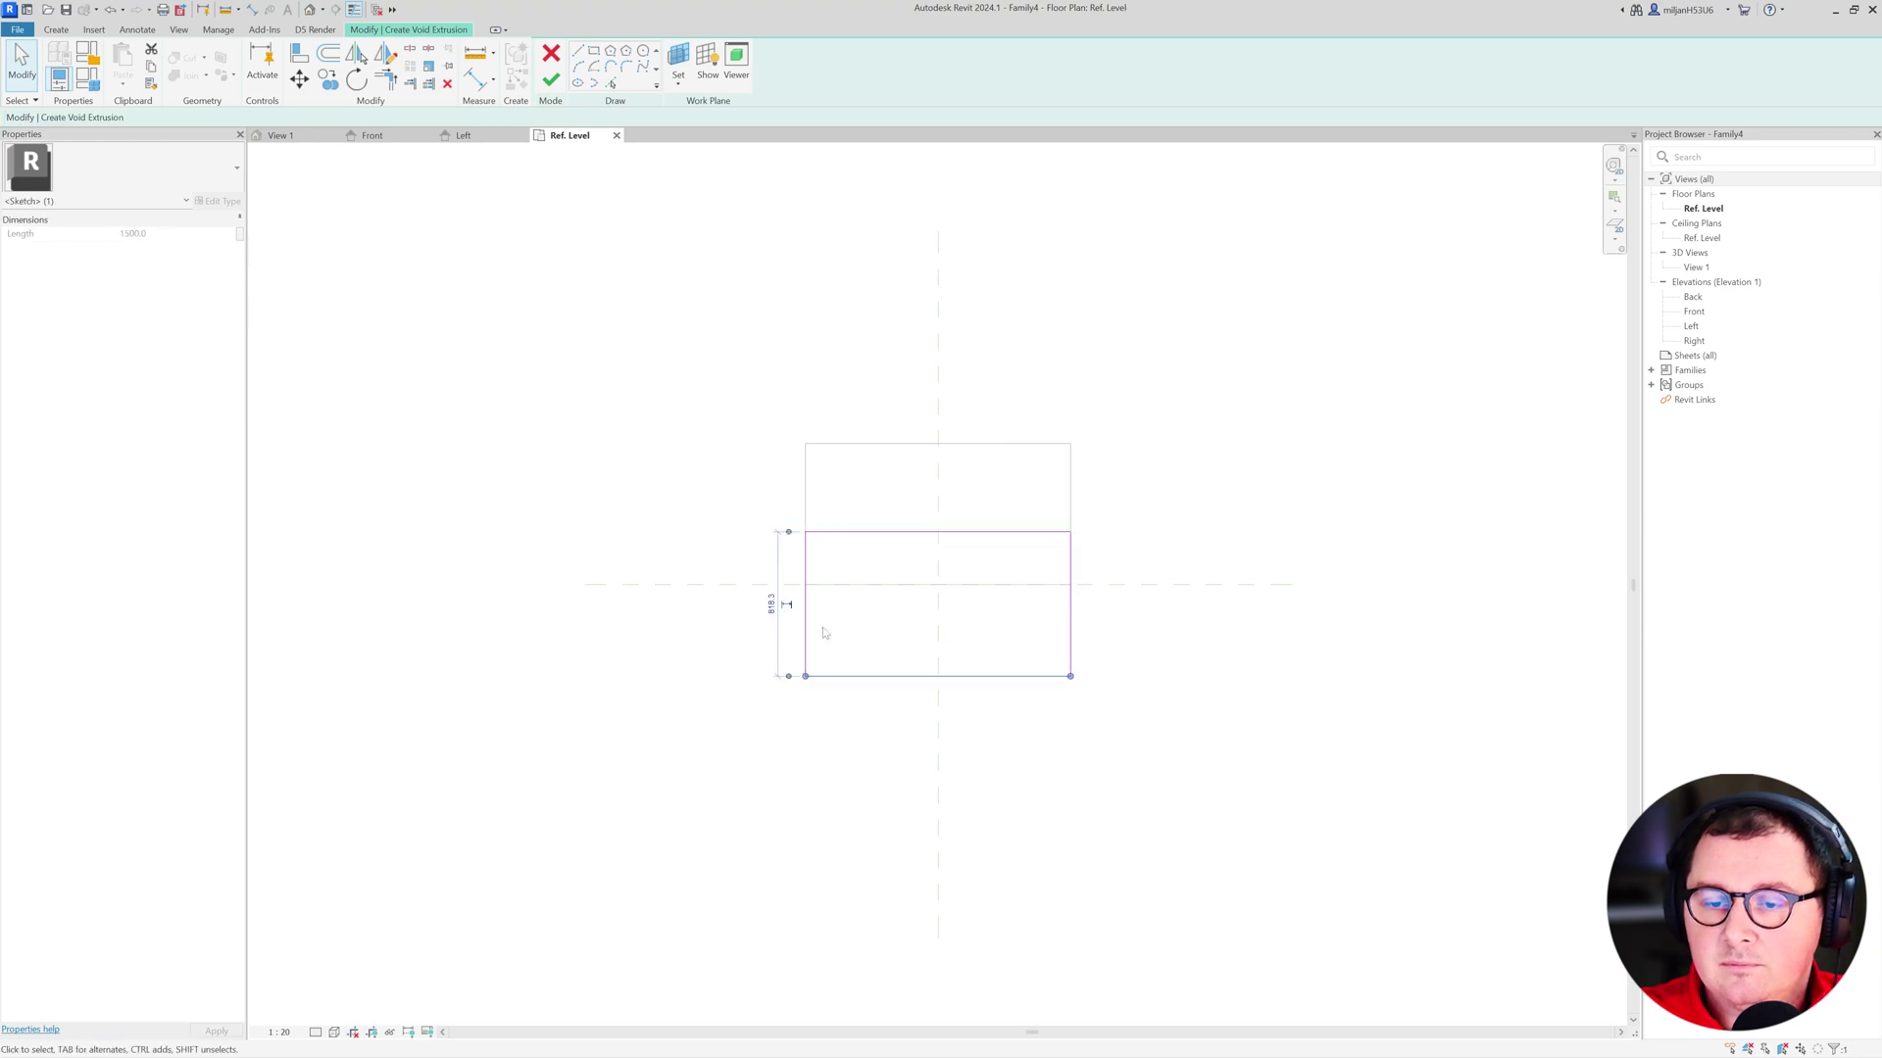
{"action": "left_click", "coordinate": [771, 602]}
{"action": "type", "text": "600"}
{"action": "key", "text": "Return"}
{"action": "left_click", "coordinate": [678, 675]}
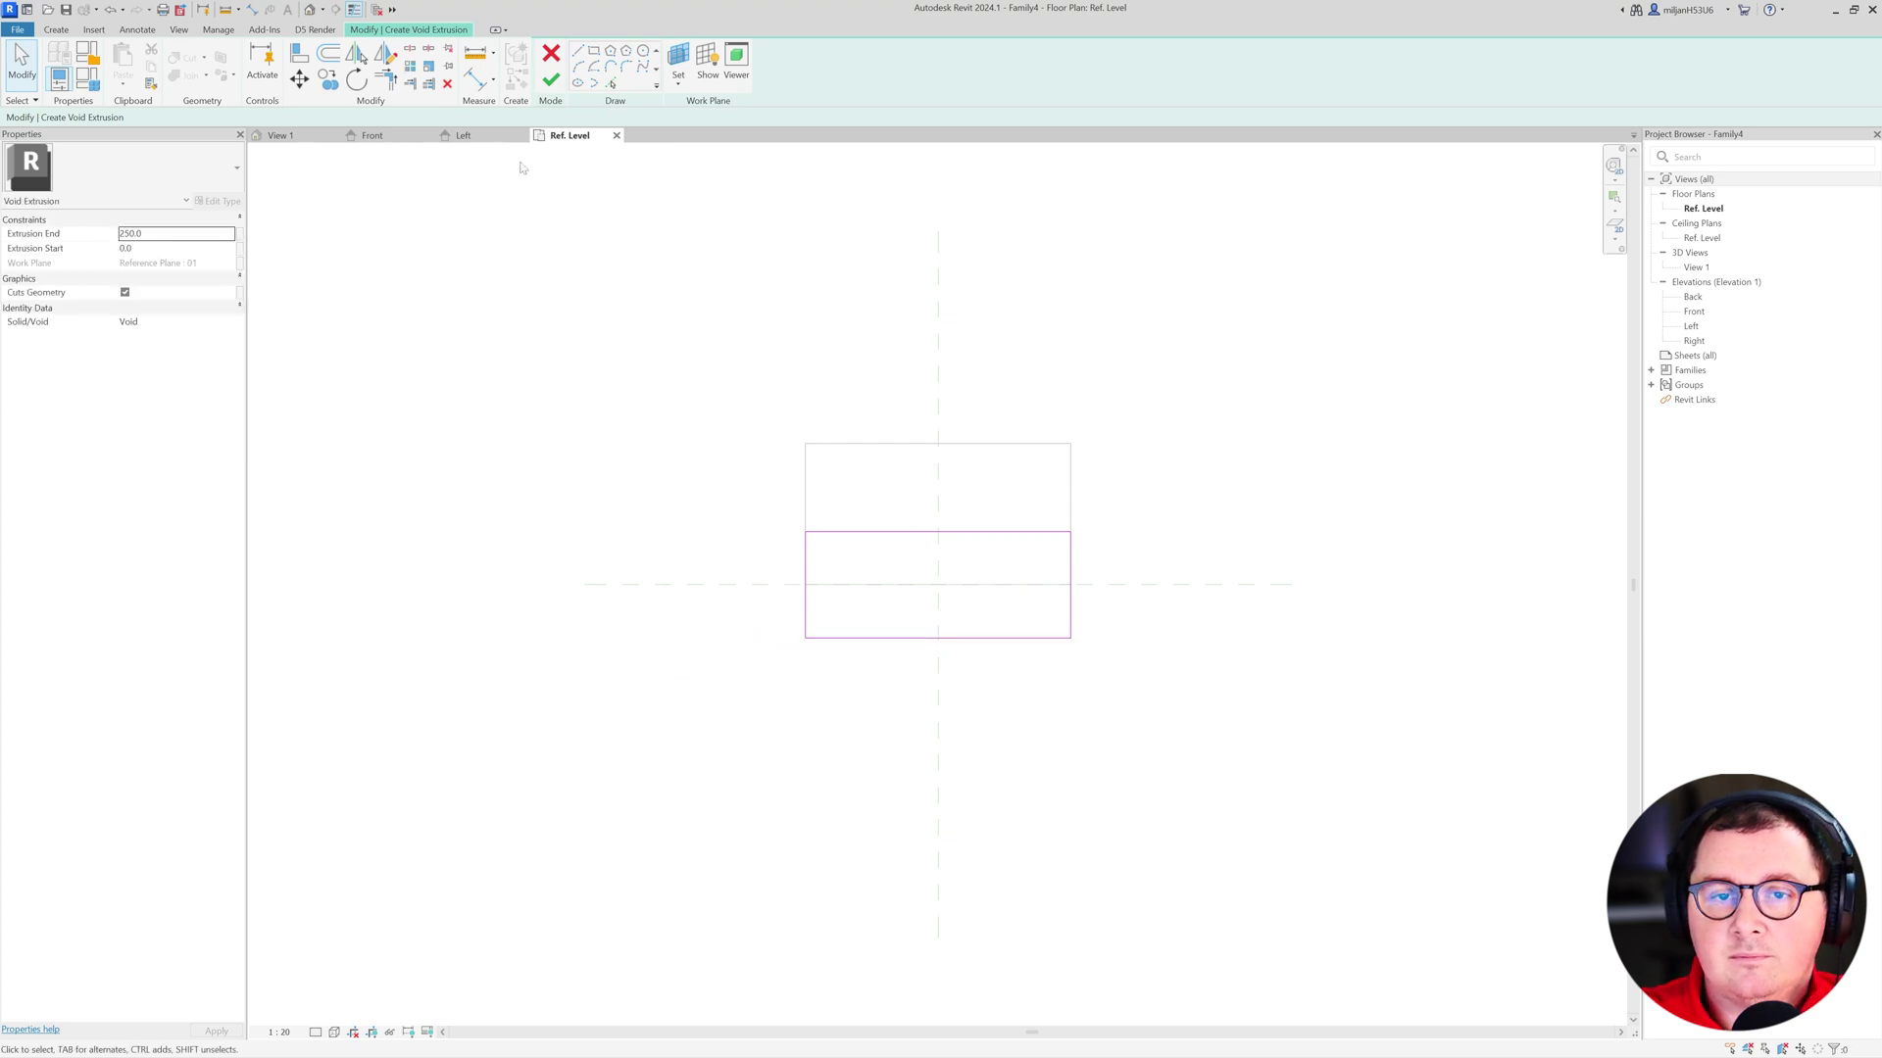
- Finish the void in View 1, stretch its upper face up to the block's top, and lock it there
{"action": "left_click", "coordinate": [282, 136]}
{"action": "left_click", "coordinate": [550, 79]}
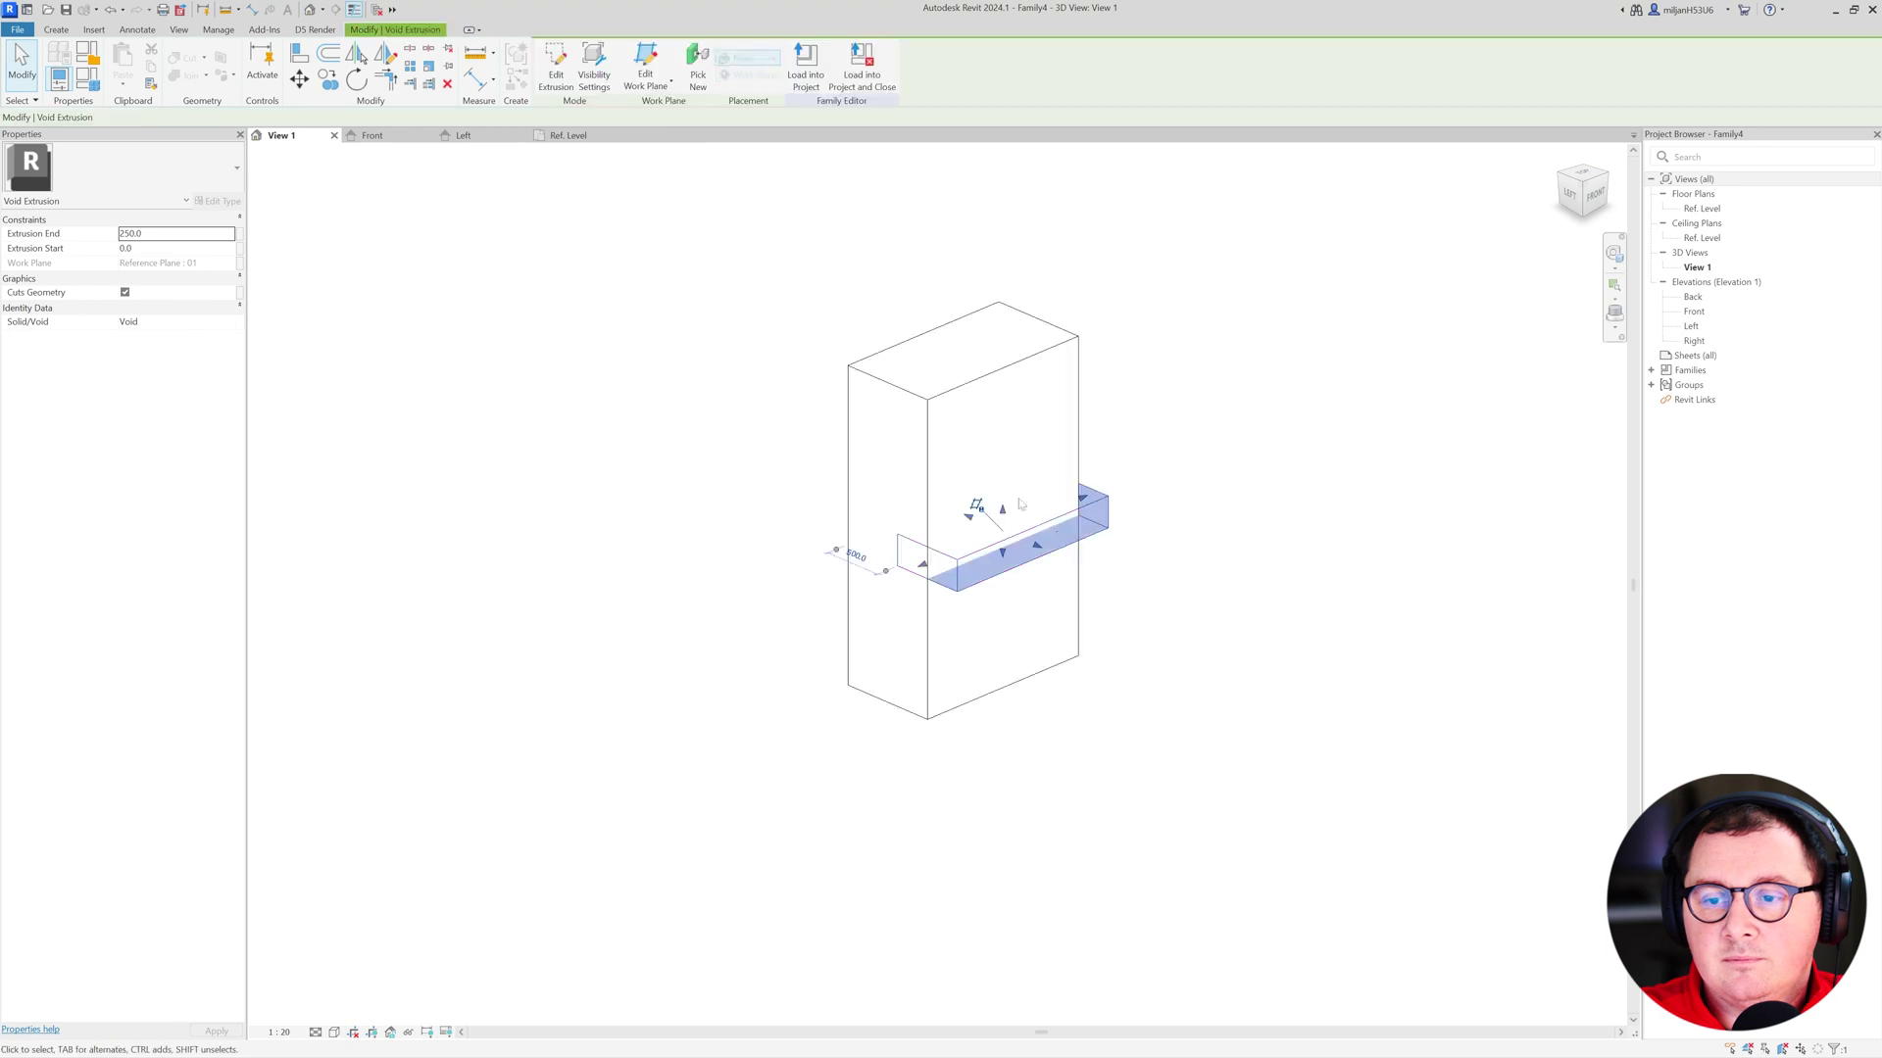
{"action": "left_click_drag", "start_coordinate": [1000, 509], "coordinate": [987, 369]}
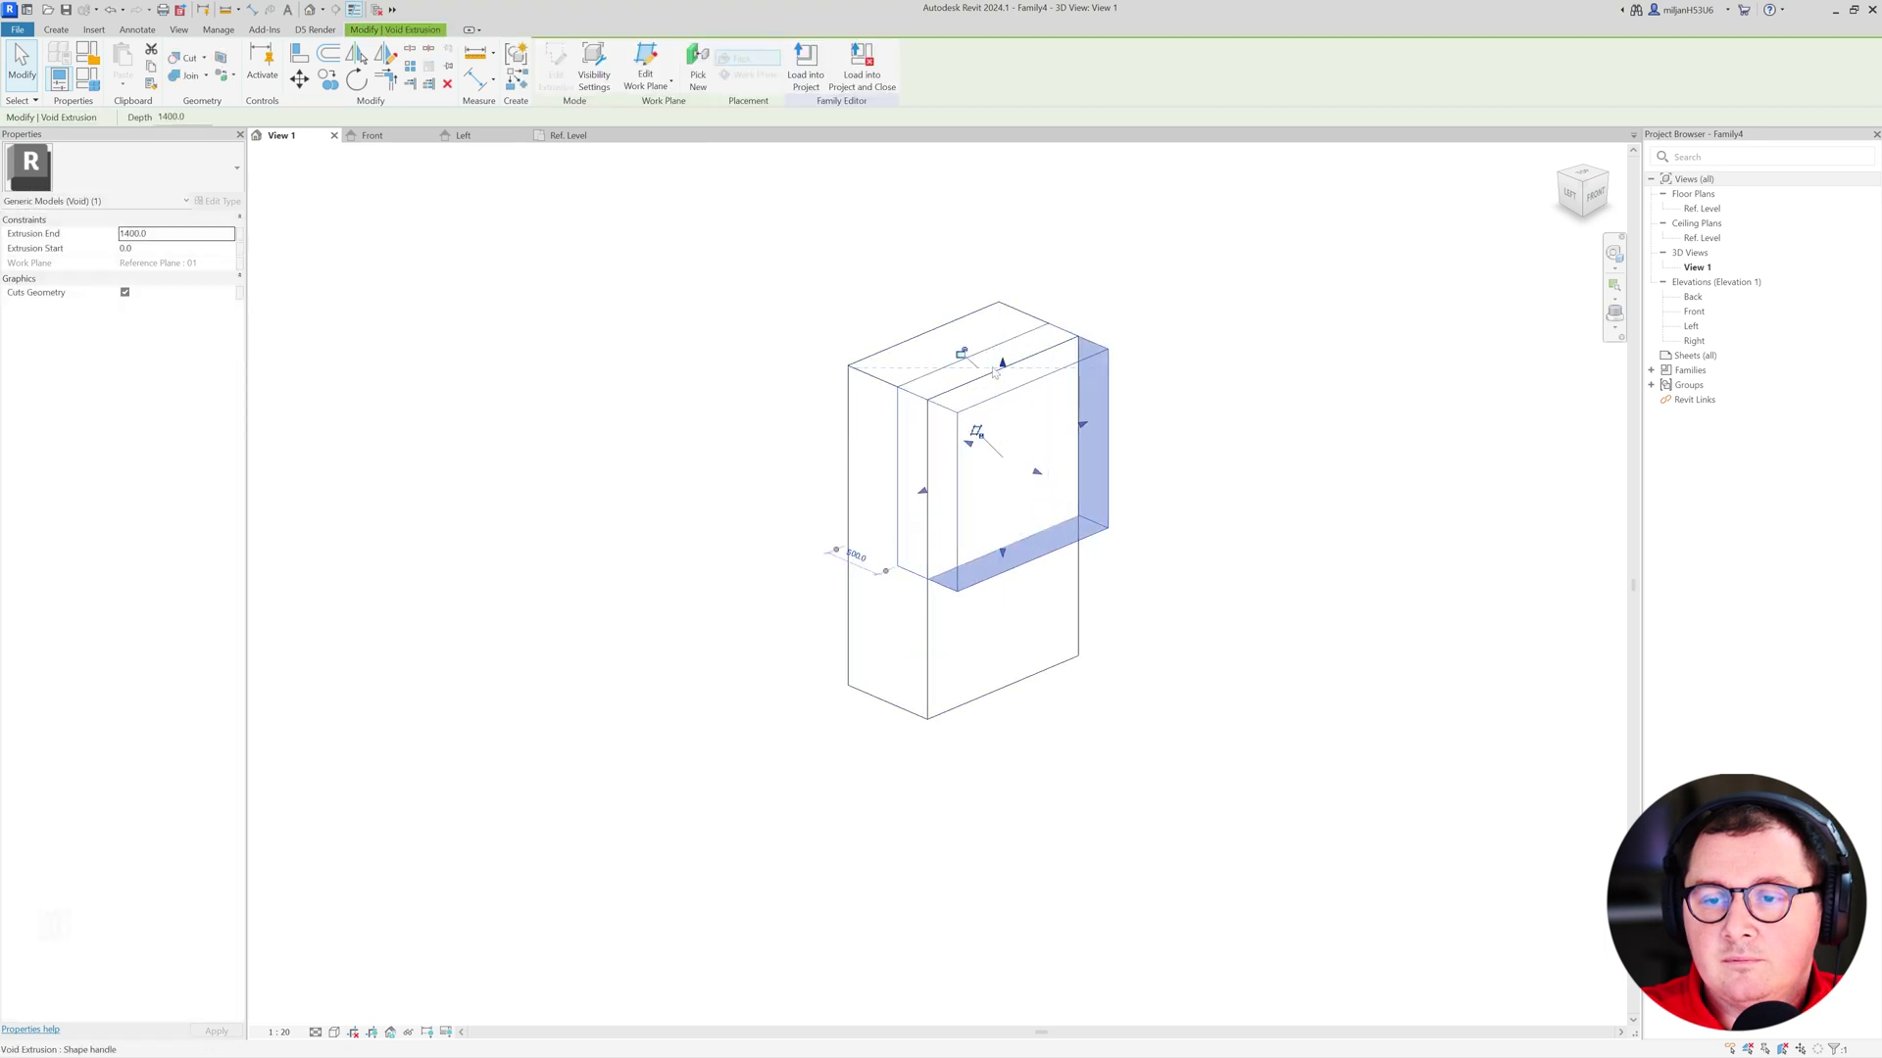
{"action": "left_click", "coordinate": [1231, 314]}
{"action": "mouse_move", "coordinate": [701, 567]}
{"action": "middle_mouse_down", "text": "shift"}
{"action": "mouse_move", "coordinate": [655, 541]}
{"action": "mouse_move", "coordinate": [678, 552]}
{"action": "middle_mouse_up", "text": "shift"}
- Test the Height parameter at 3000 mm, and set it to 2400 mm
{"action": "left_click", "coordinate": [87, 77]}
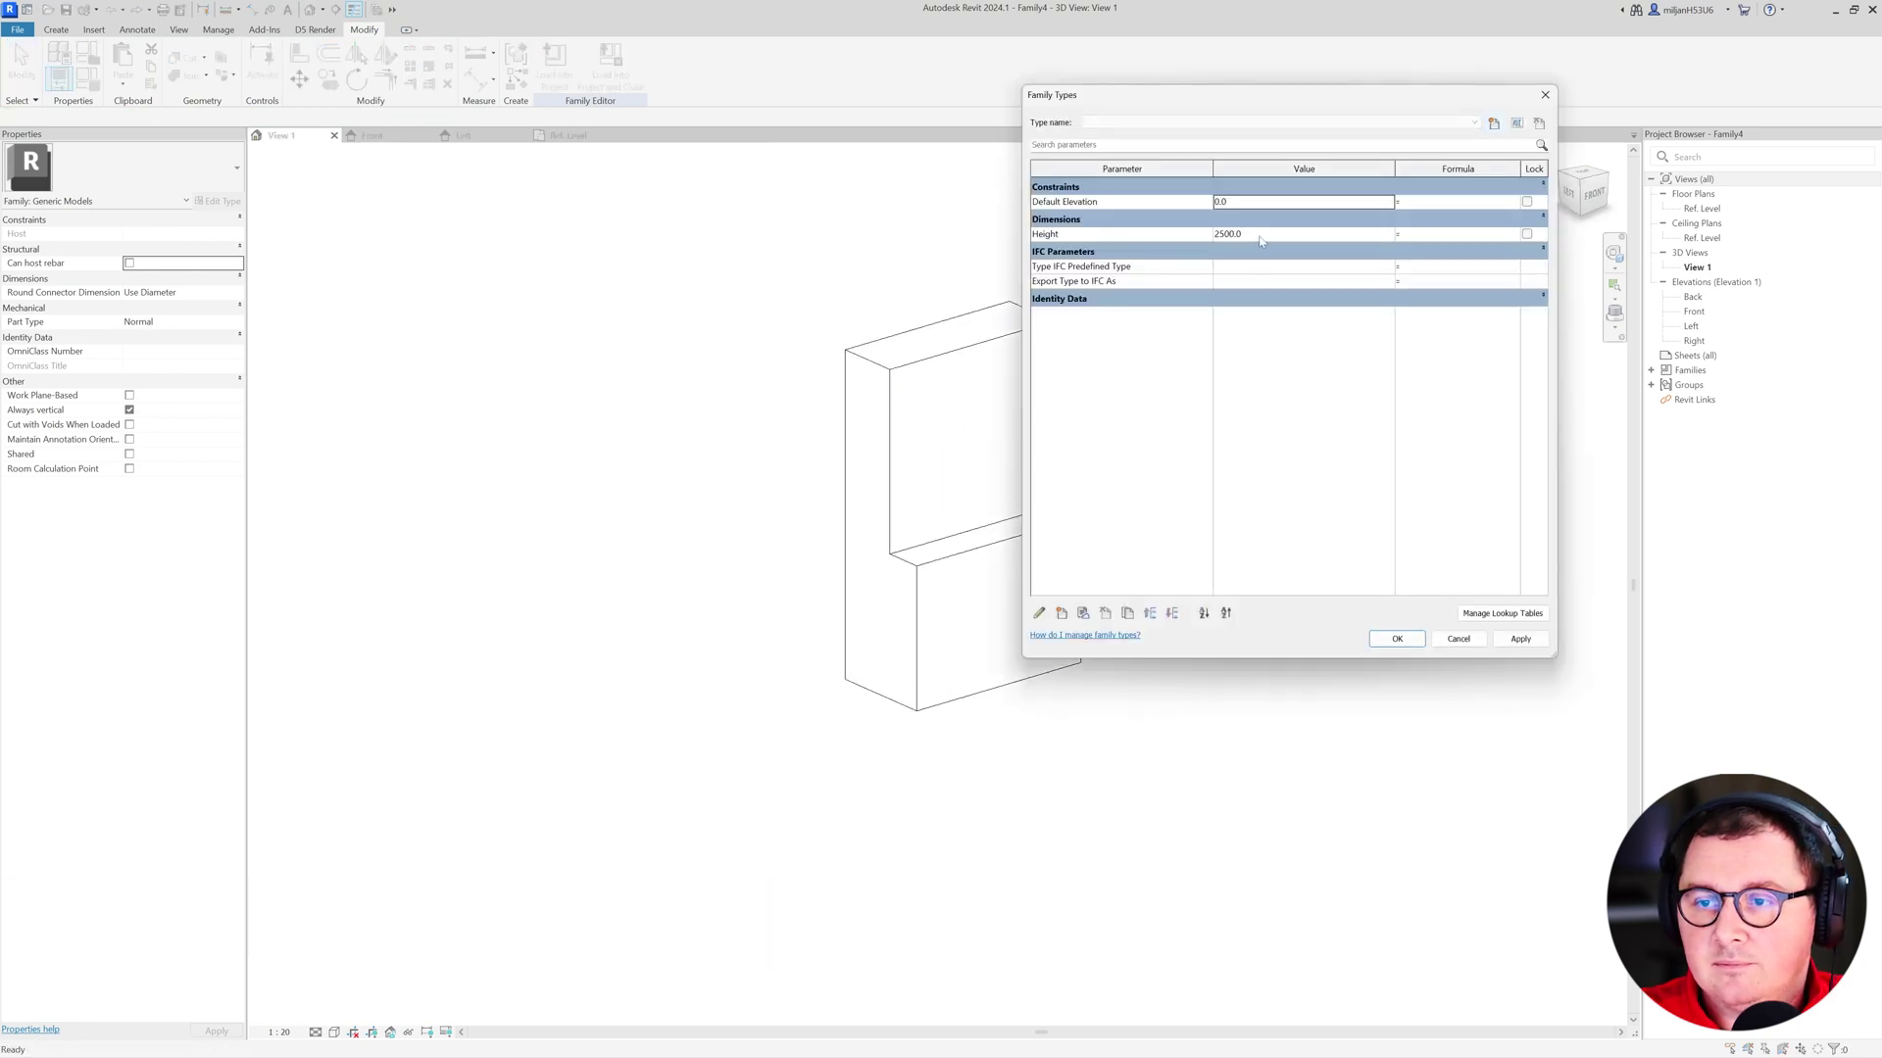
{"action": "type", "text": "3000"}
{"action": "left_click_drag", "start_coordinate": [1294, 98], "coordinate": [444, 124]}
{"action": "left_click", "coordinate": [671, 666]}
{"action": "left_click", "coordinate": [431, 261]}
{"action": "type", "text": "240"}
{"action": "left_click", "coordinate": [671, 666]}
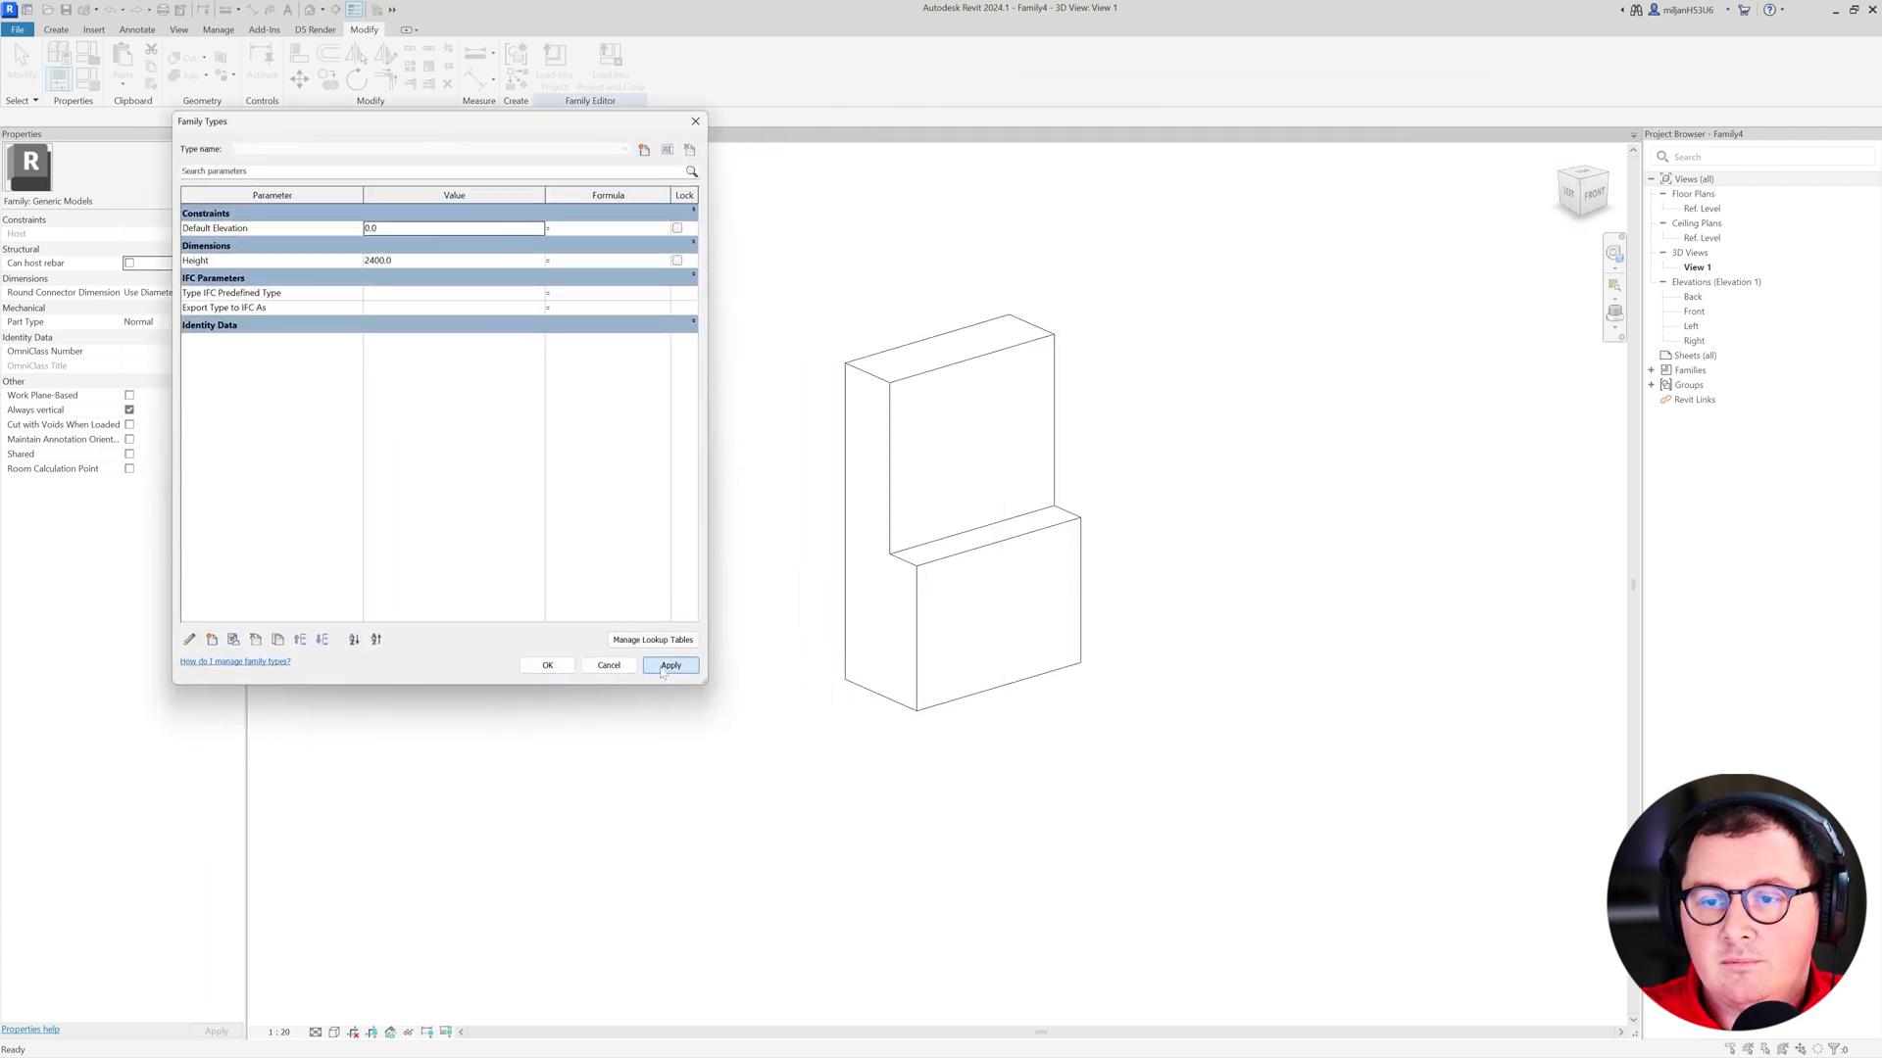
{"action": "left_click", "coordinate": [548, 665]}
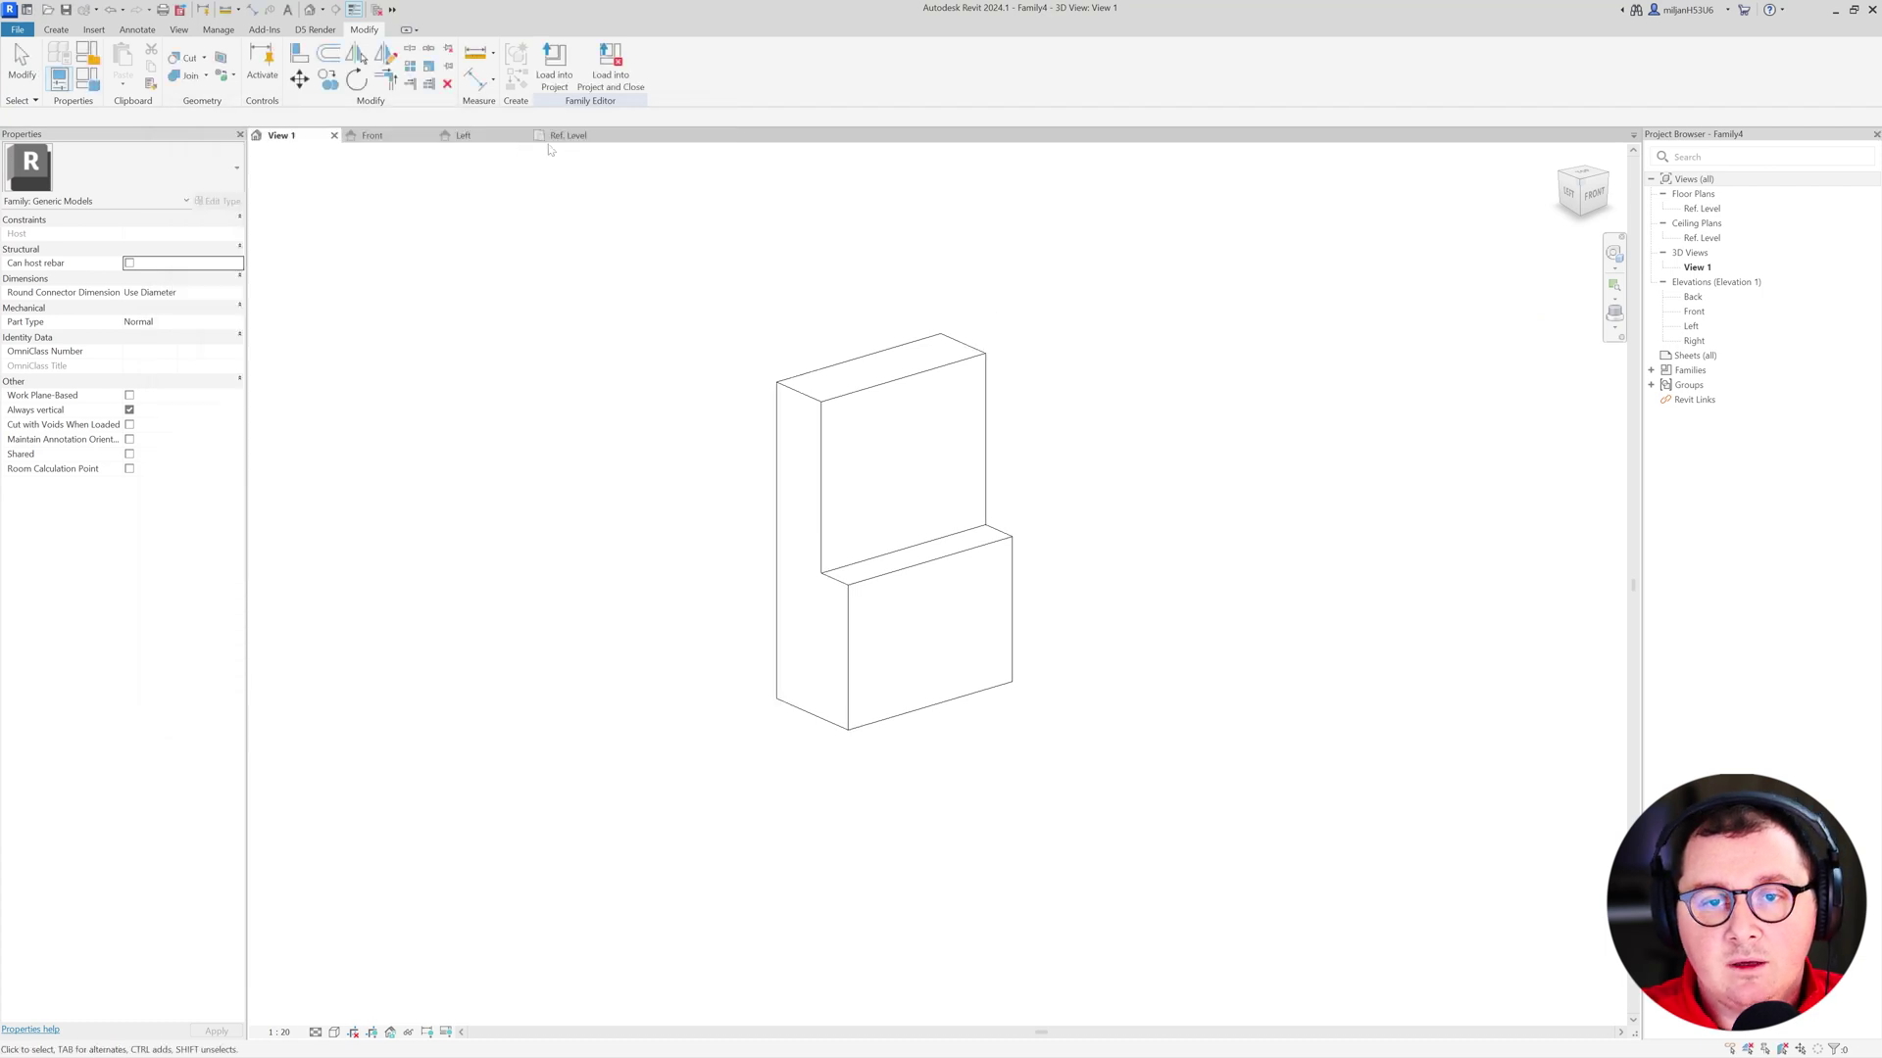
- Start a void extrusion in the Front elevation on the Center (Front/Back) plane, with Extrusion End set to -750 mm
{"action": "left_click", "coordinate": [554, 137]}
{"action": "left_click", "coordinate": [373, 136]}
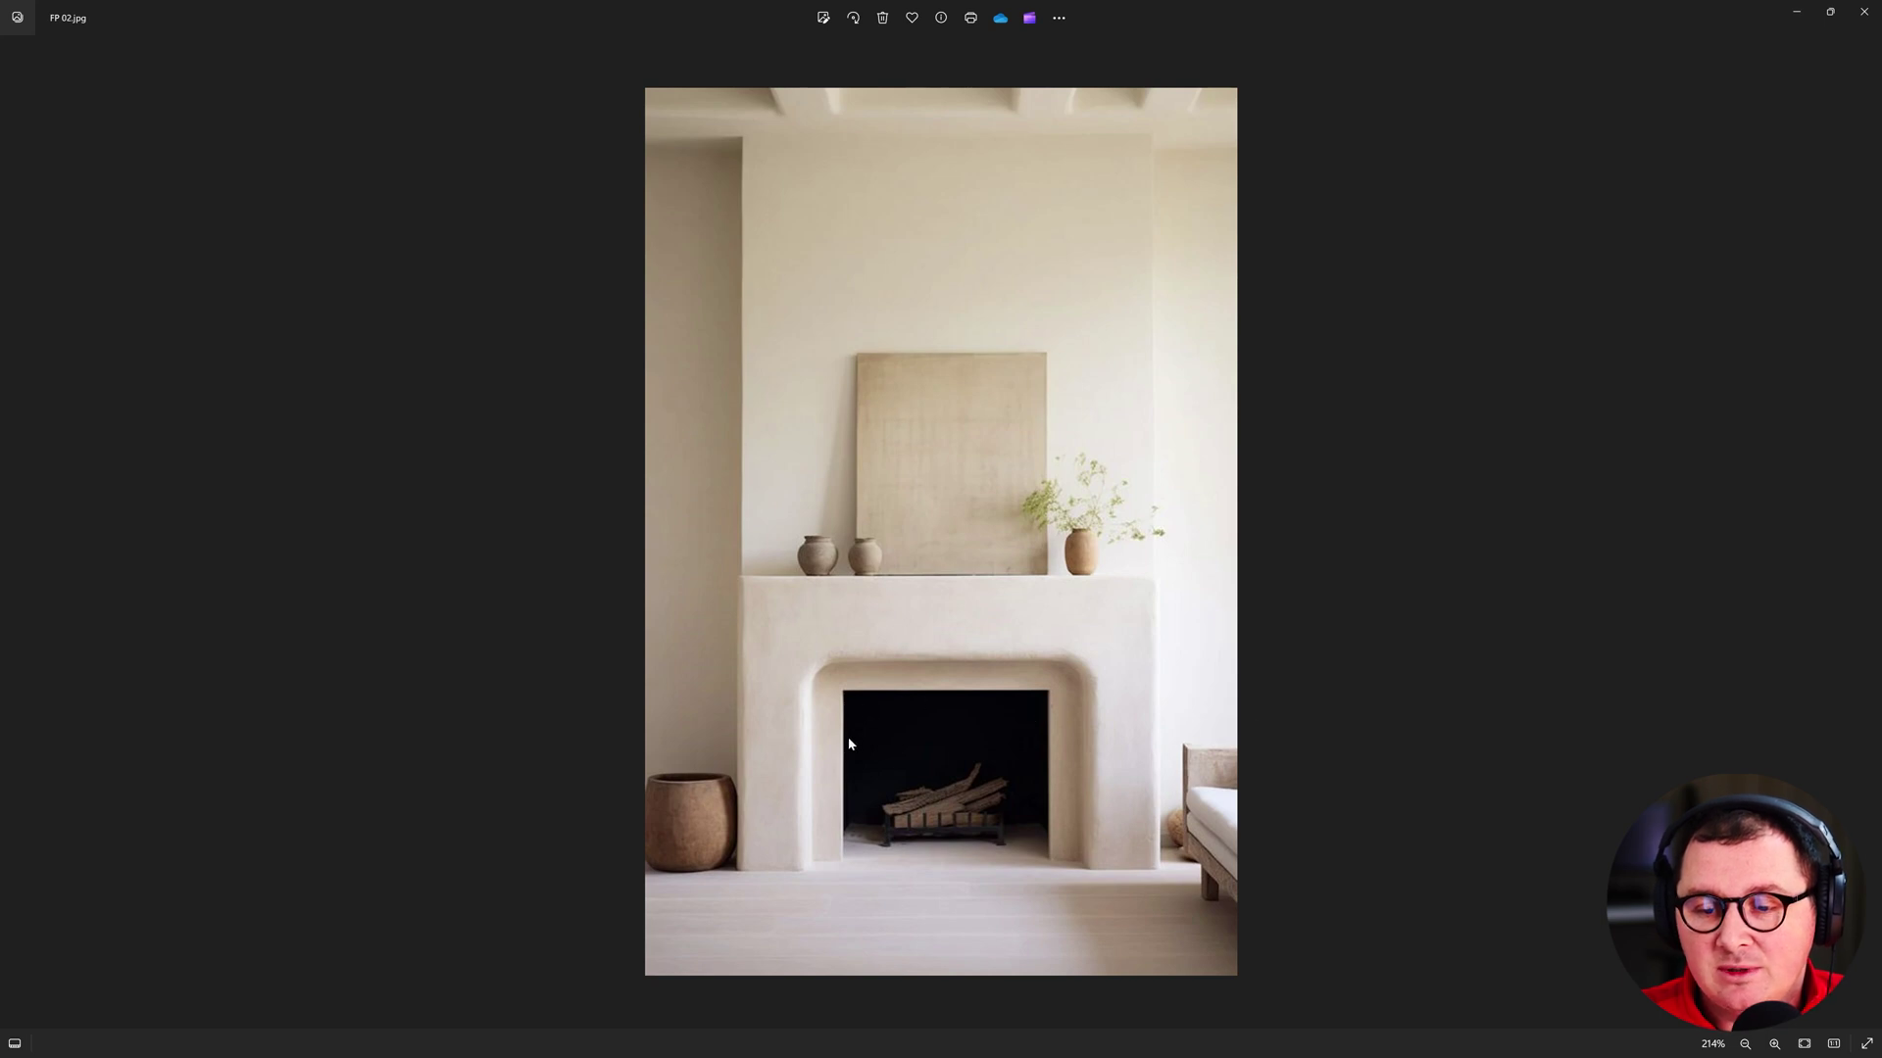
{"action": "left_click", "coordinate": [1796, 11]}
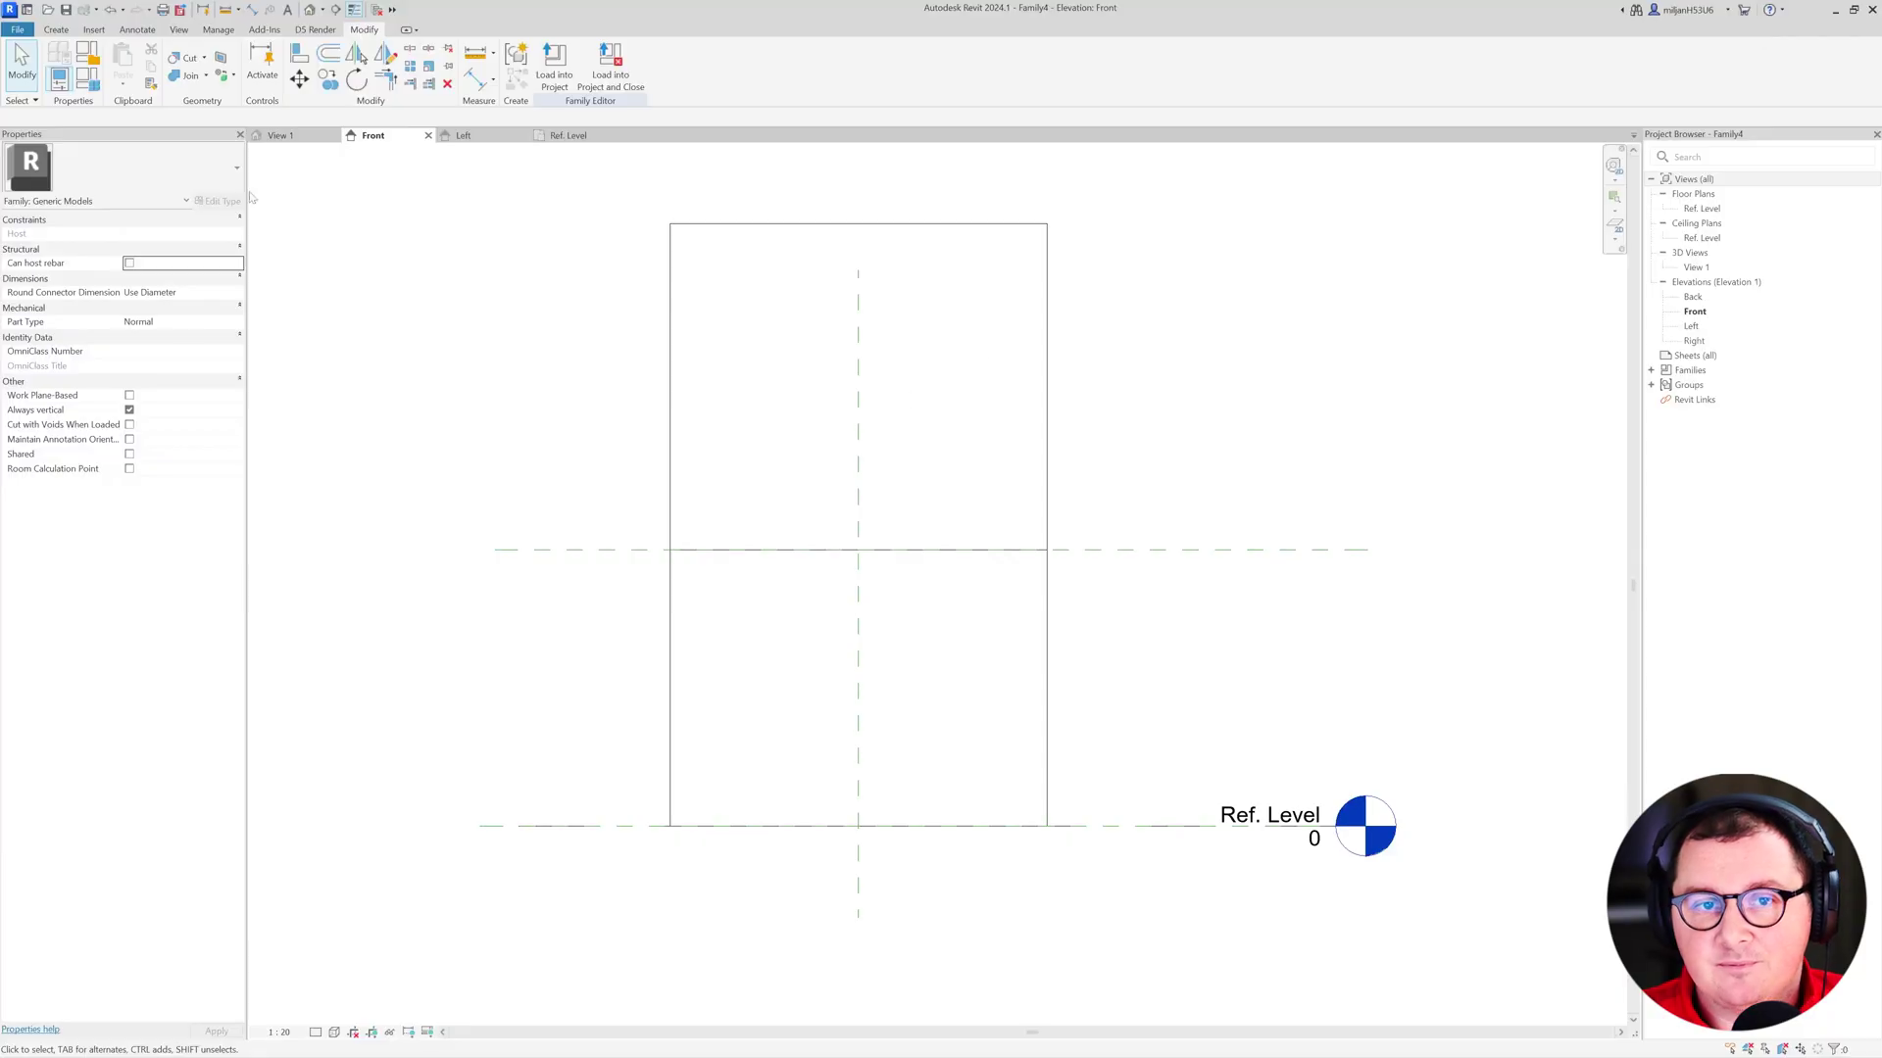
{"action": "left_click", "coordinate": [56, 29]}
{"action": "left_click", "coordinate": [286, 88]}
{"action": "left_click", "coordinate": [304, 110]}
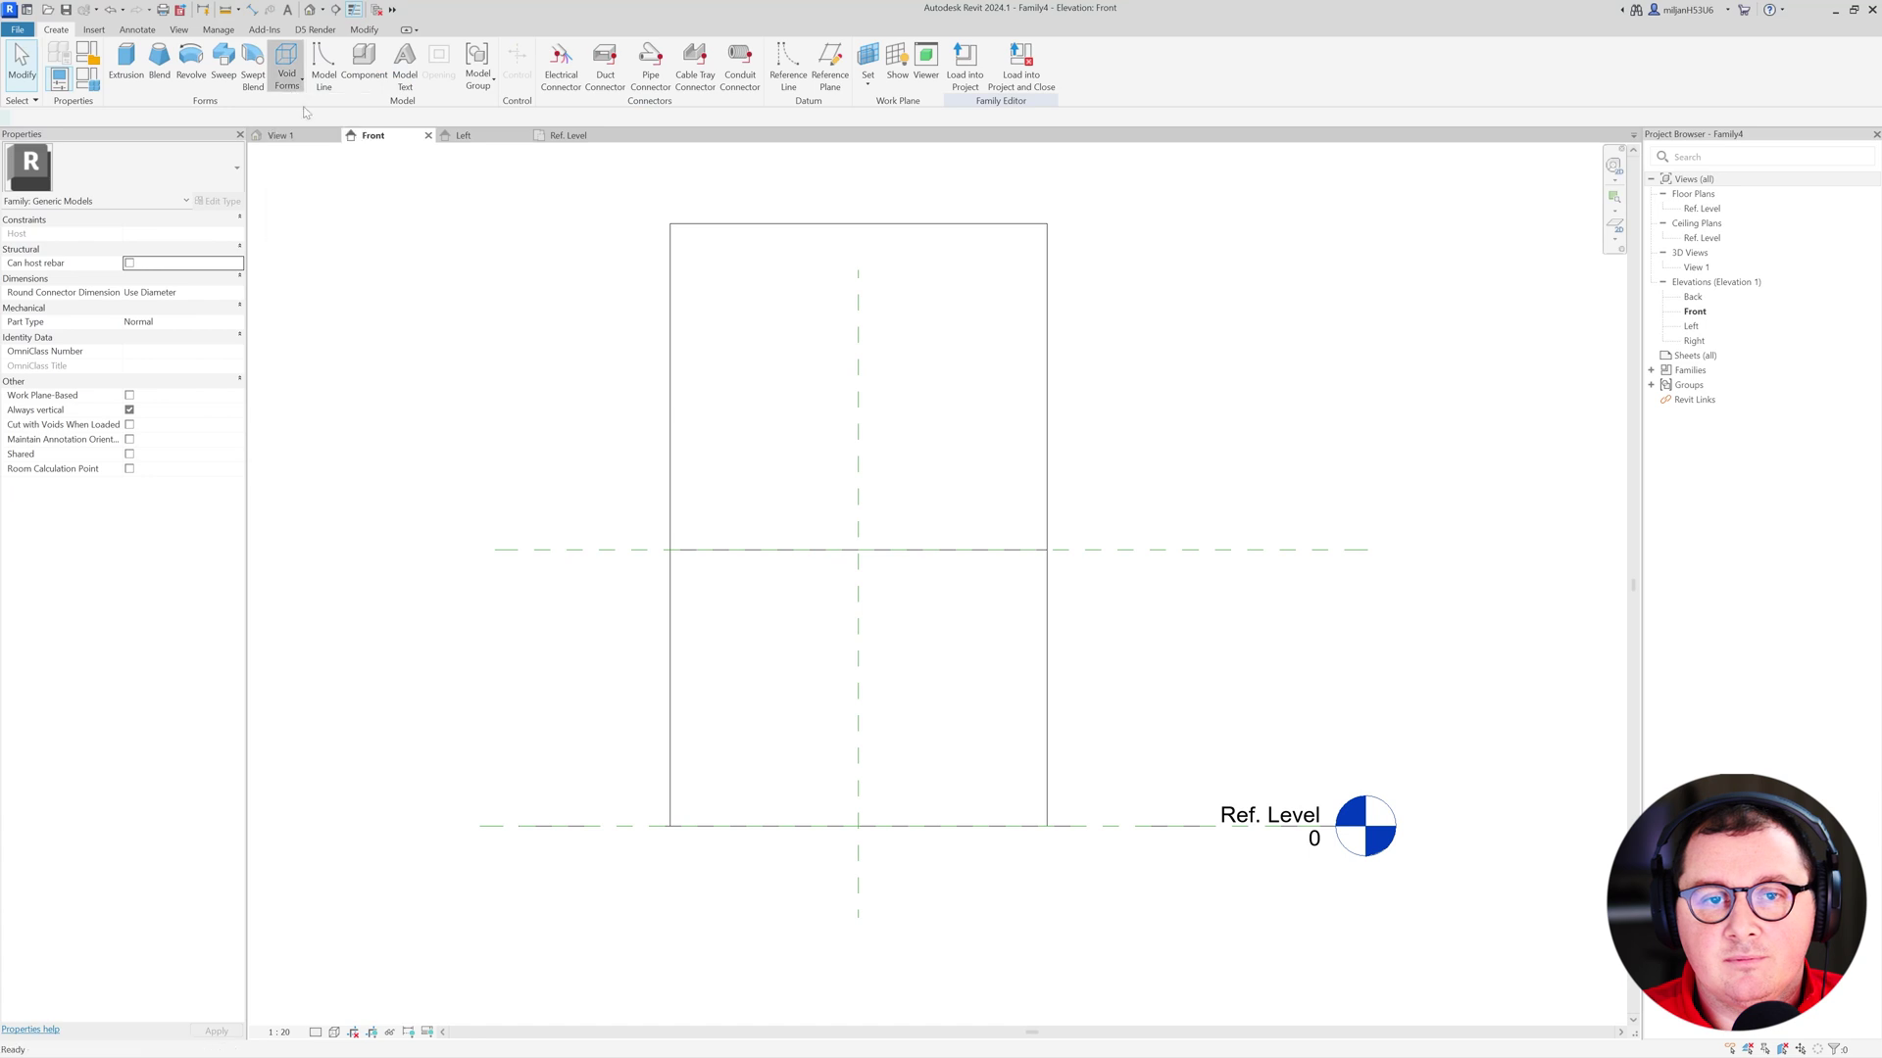
{"action": "left_click", "coordinate": [678, 64]}
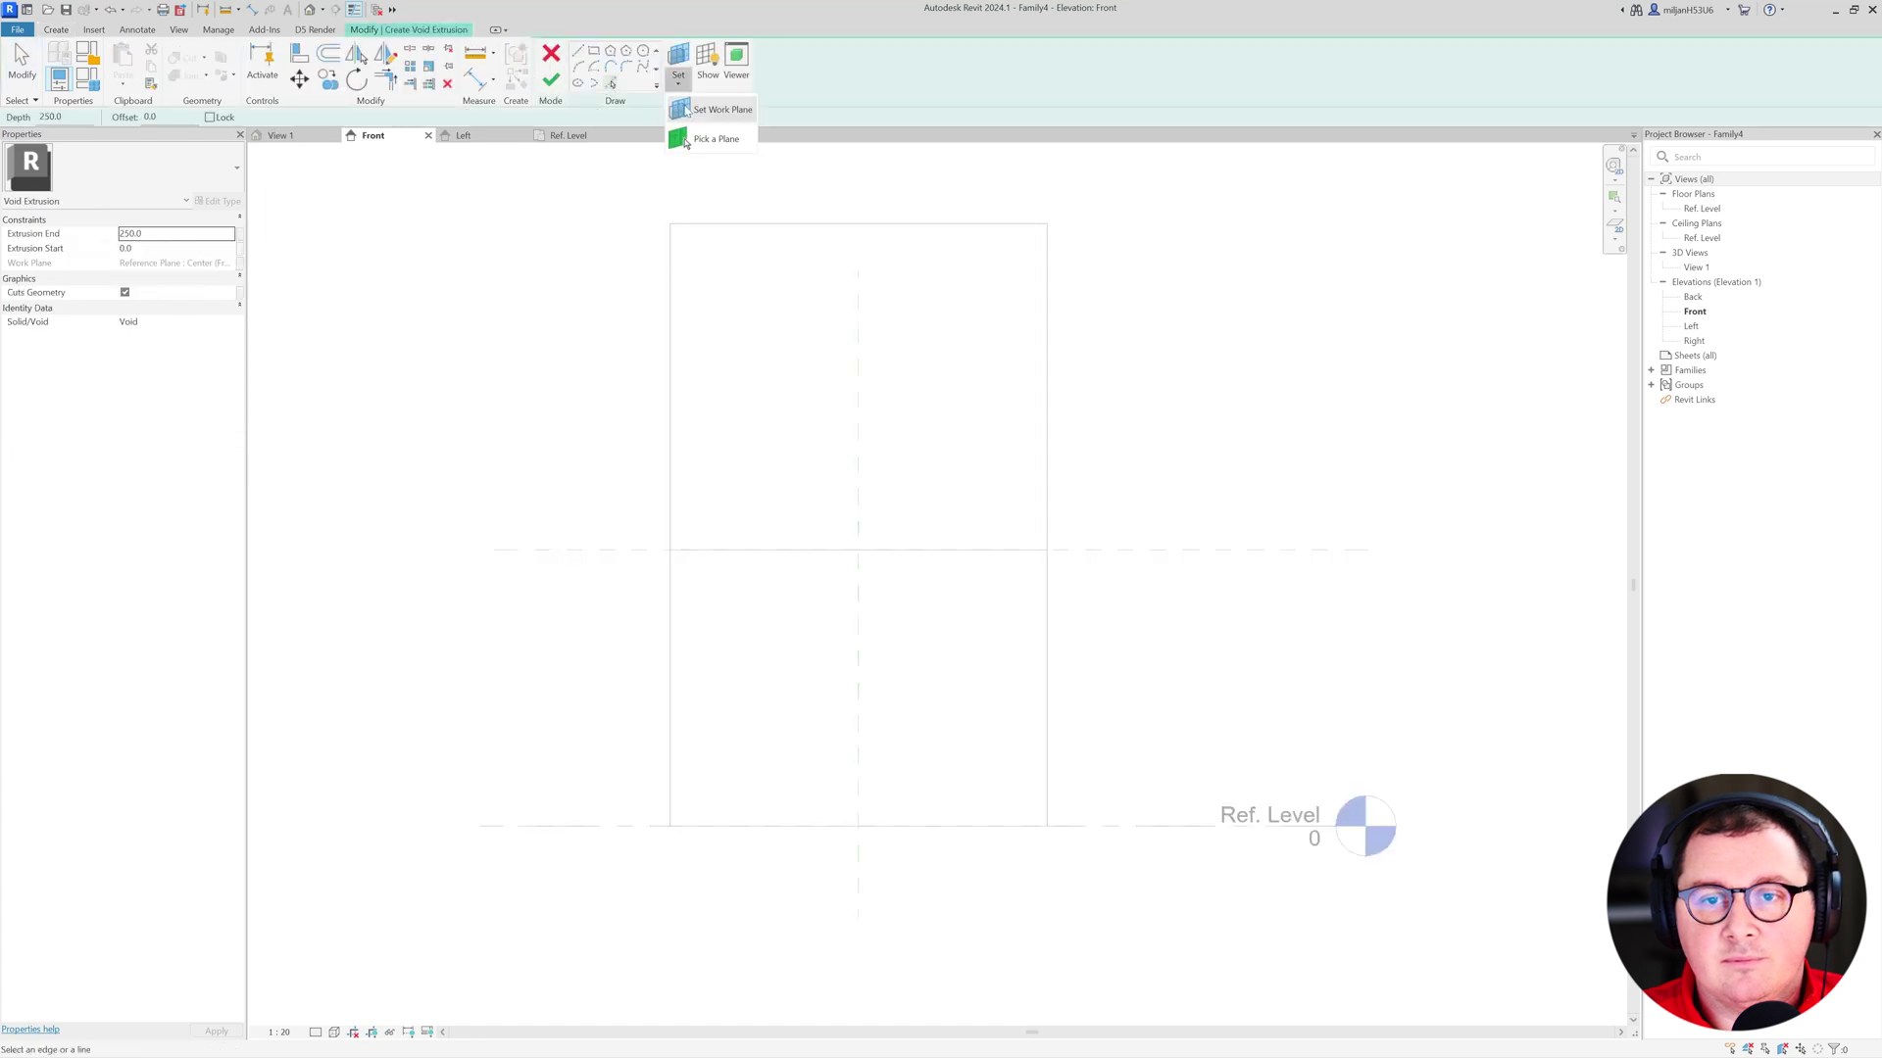
{"action": "left_click", "coordinate": [698, 410]}
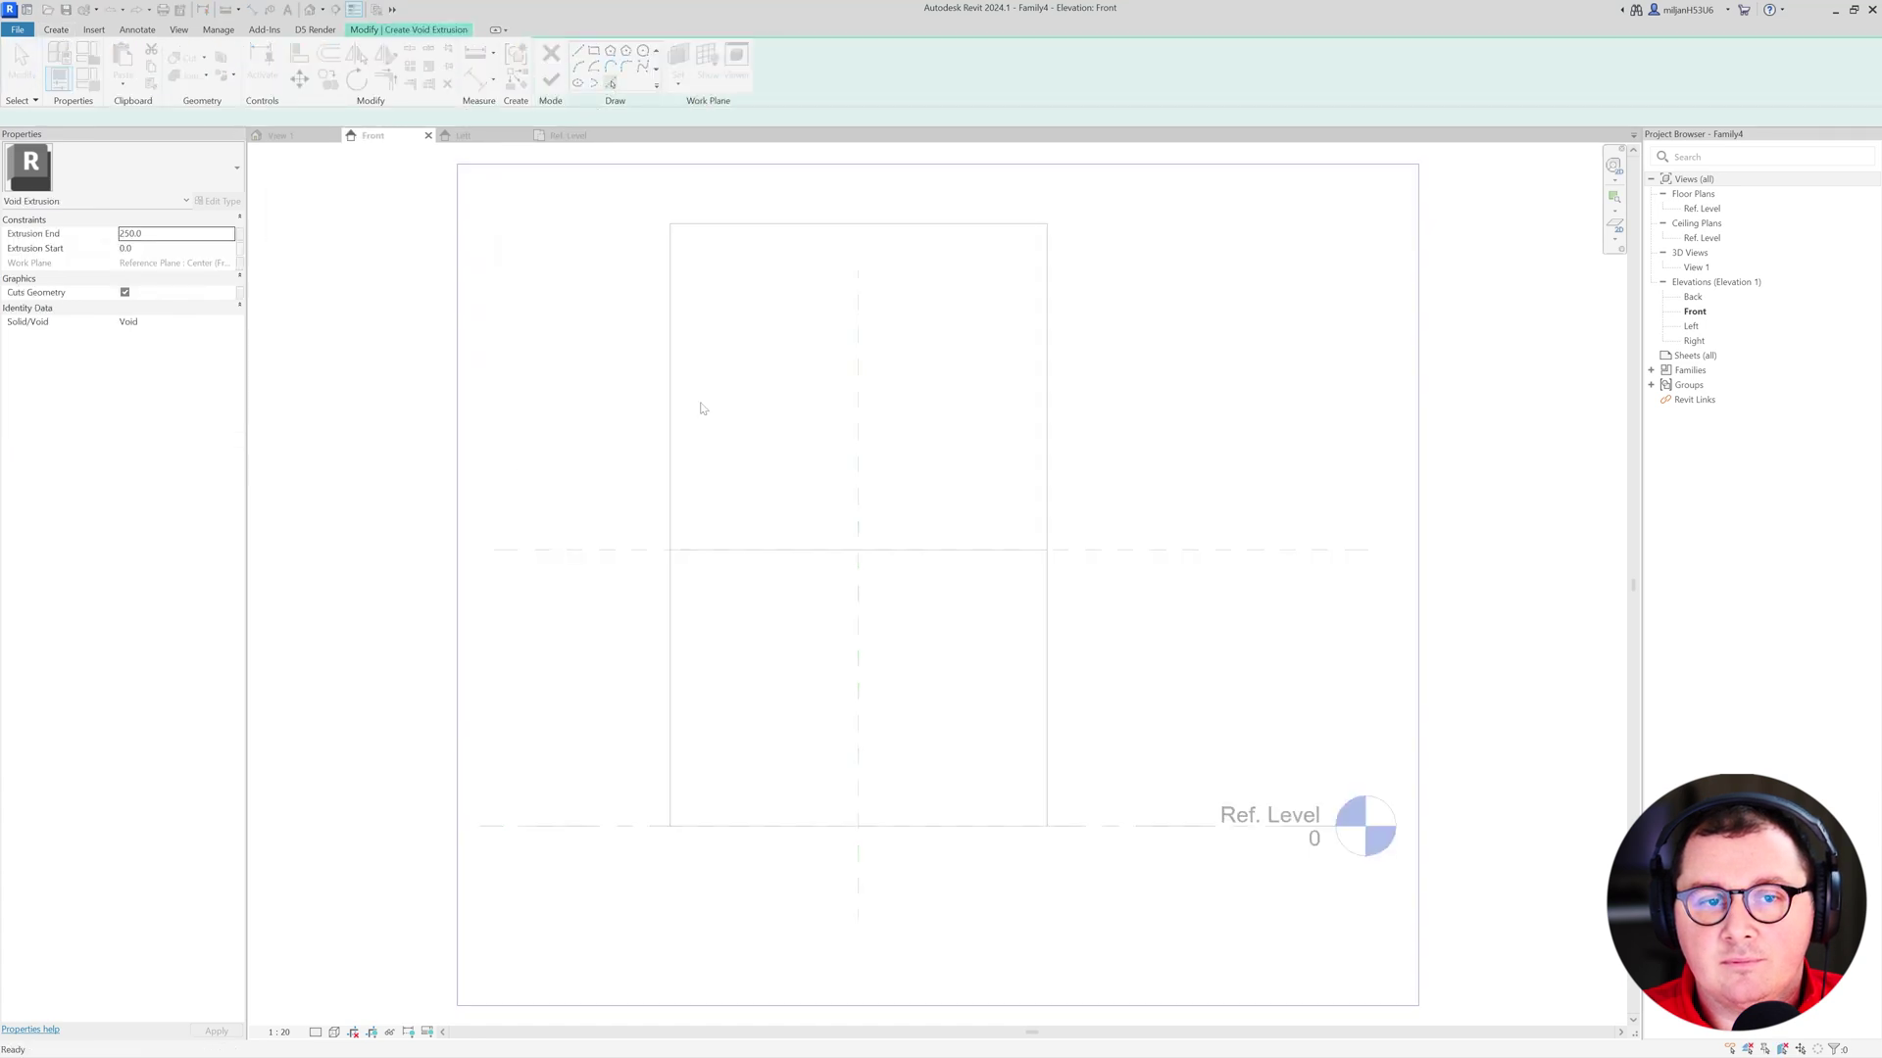
{"action": "left_click", "coordinate": [127, 233]}
{"action": "type", "text": "-750"}
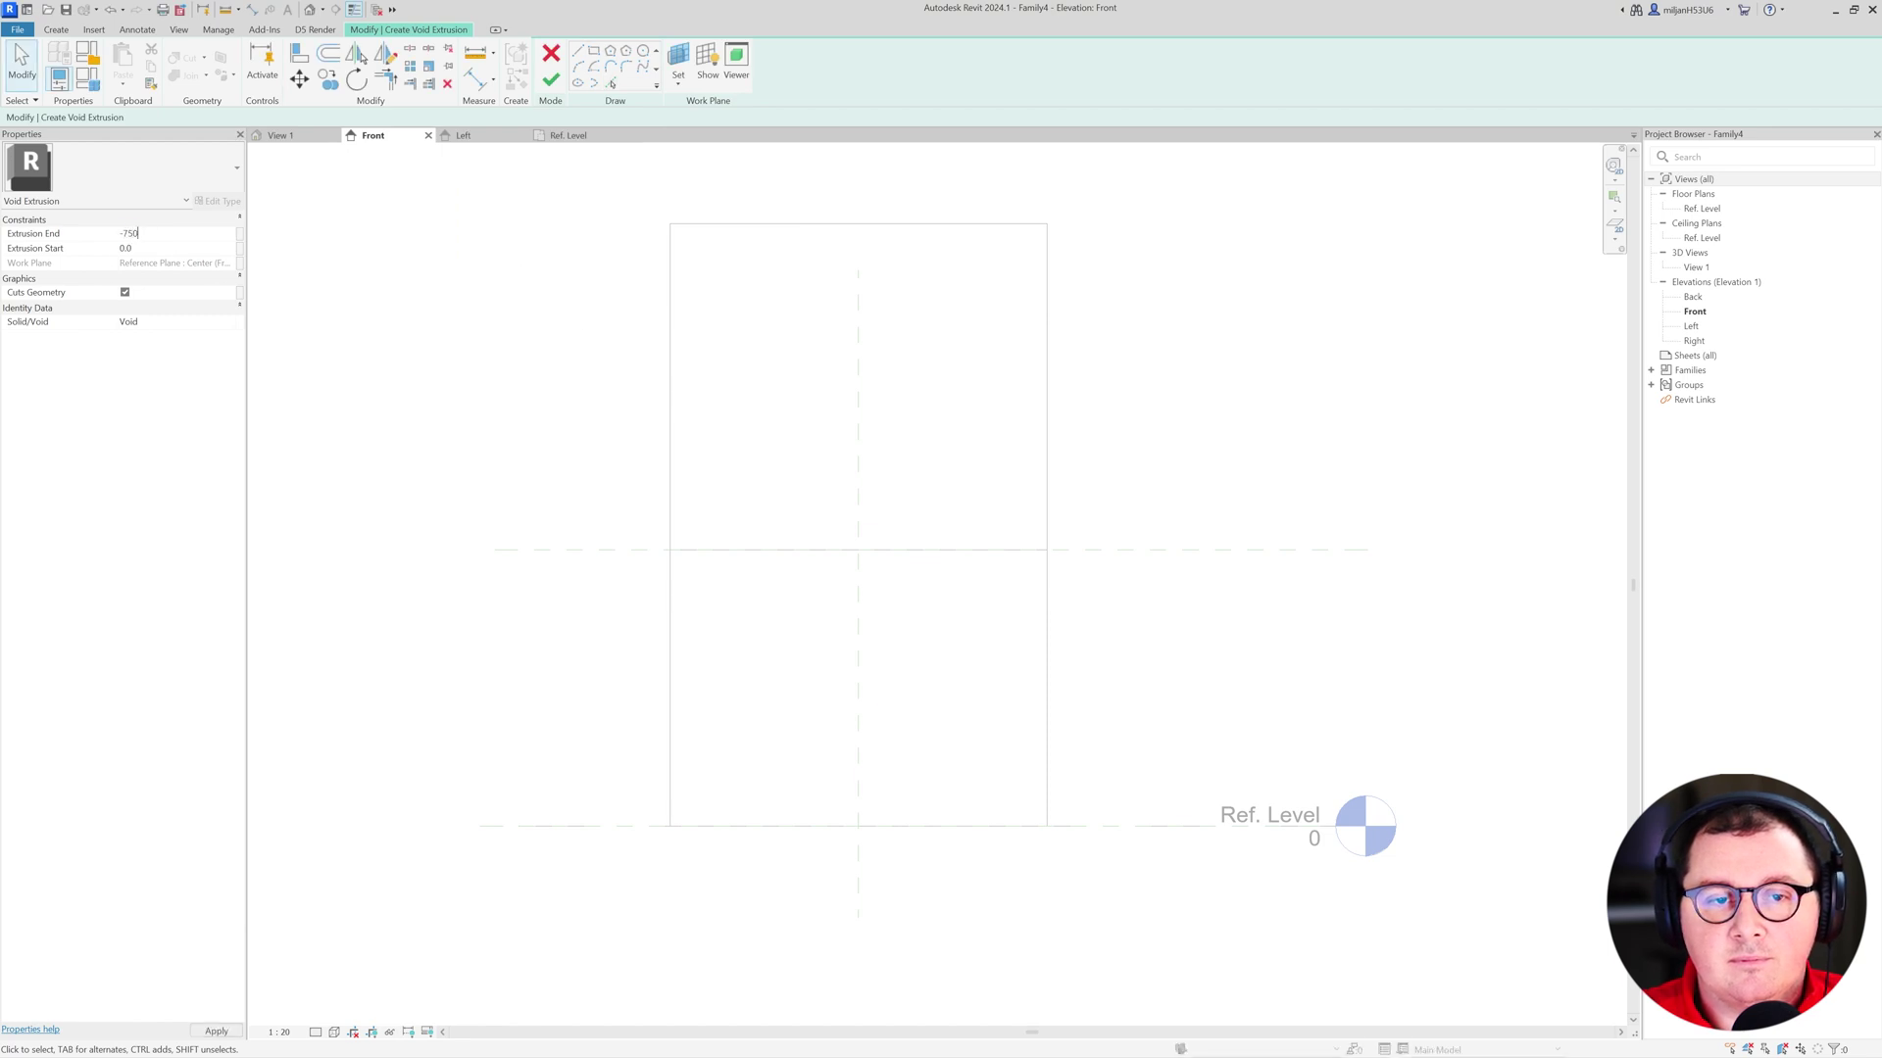
{"action": "key", "text": "Return"}
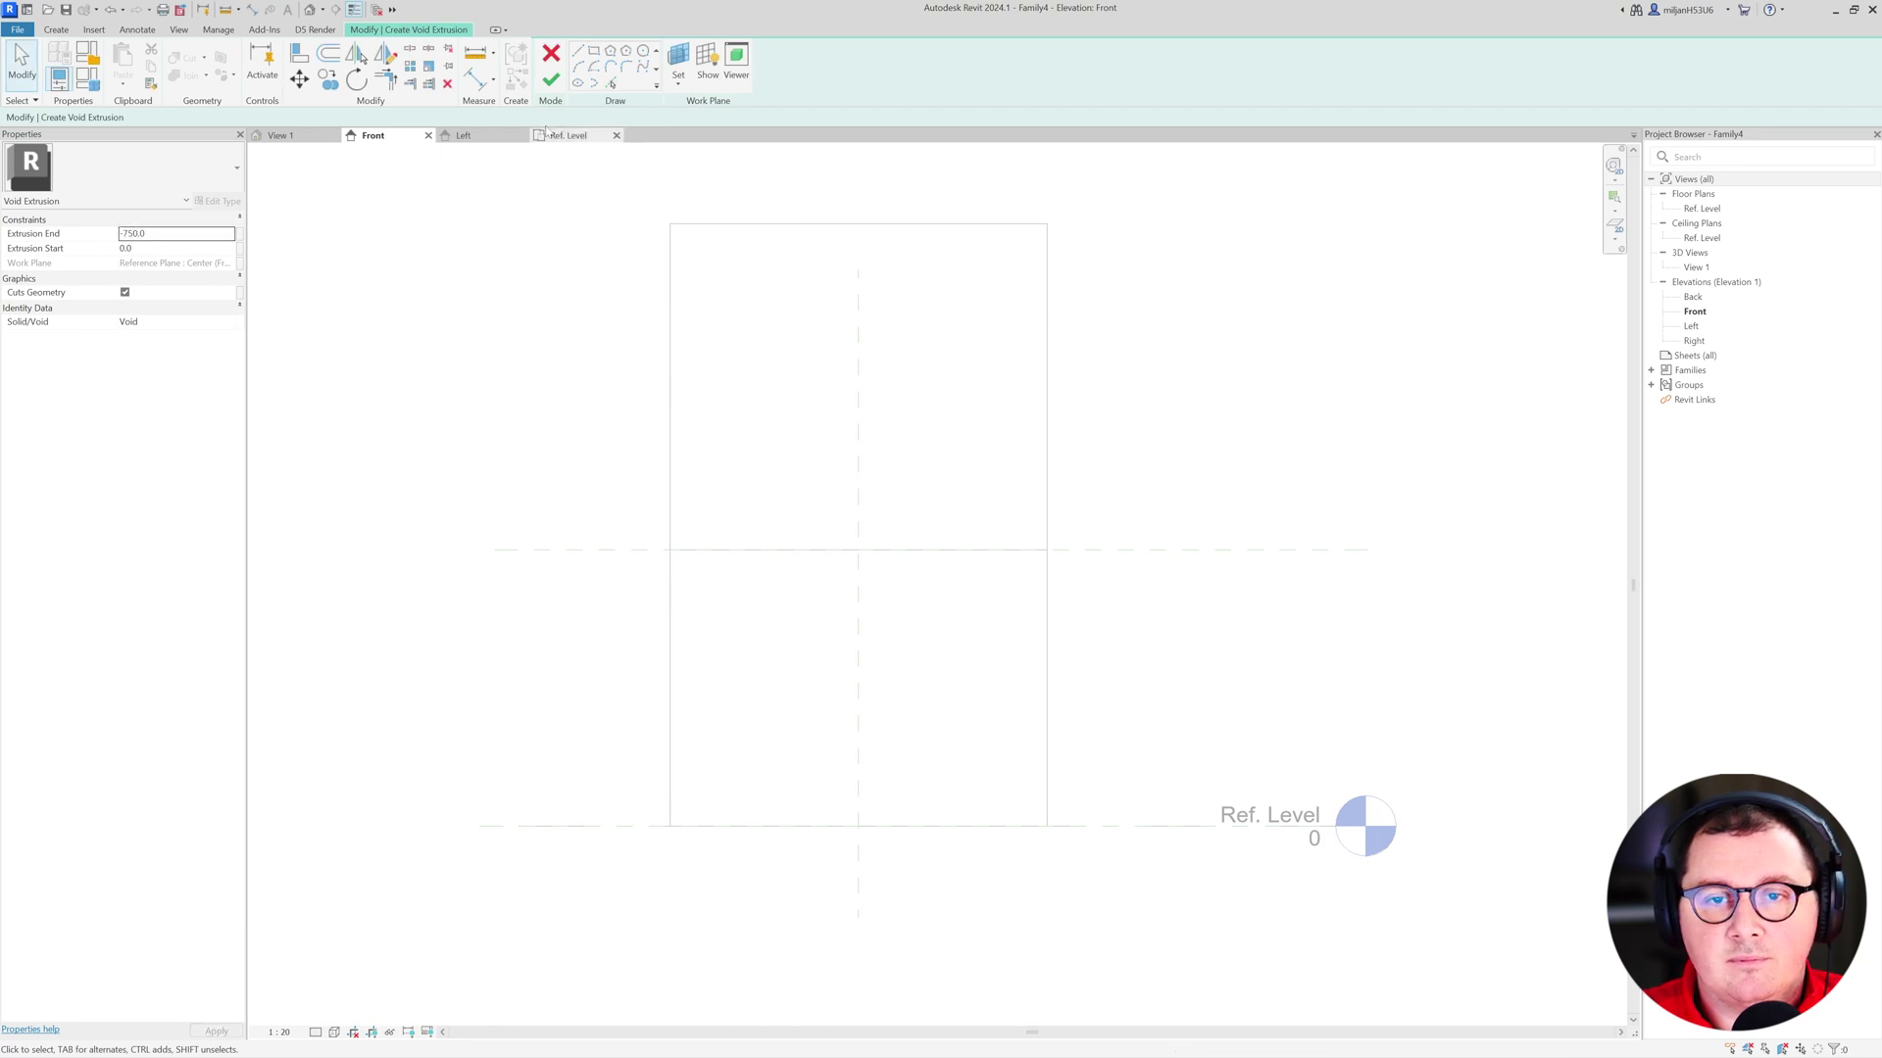
- Sketch void boundary lines offset 300 mm either side of the vertical centre plane and 600 mm above Ref. Level
{"action": "left_click", "coordinate": [609, 84]}
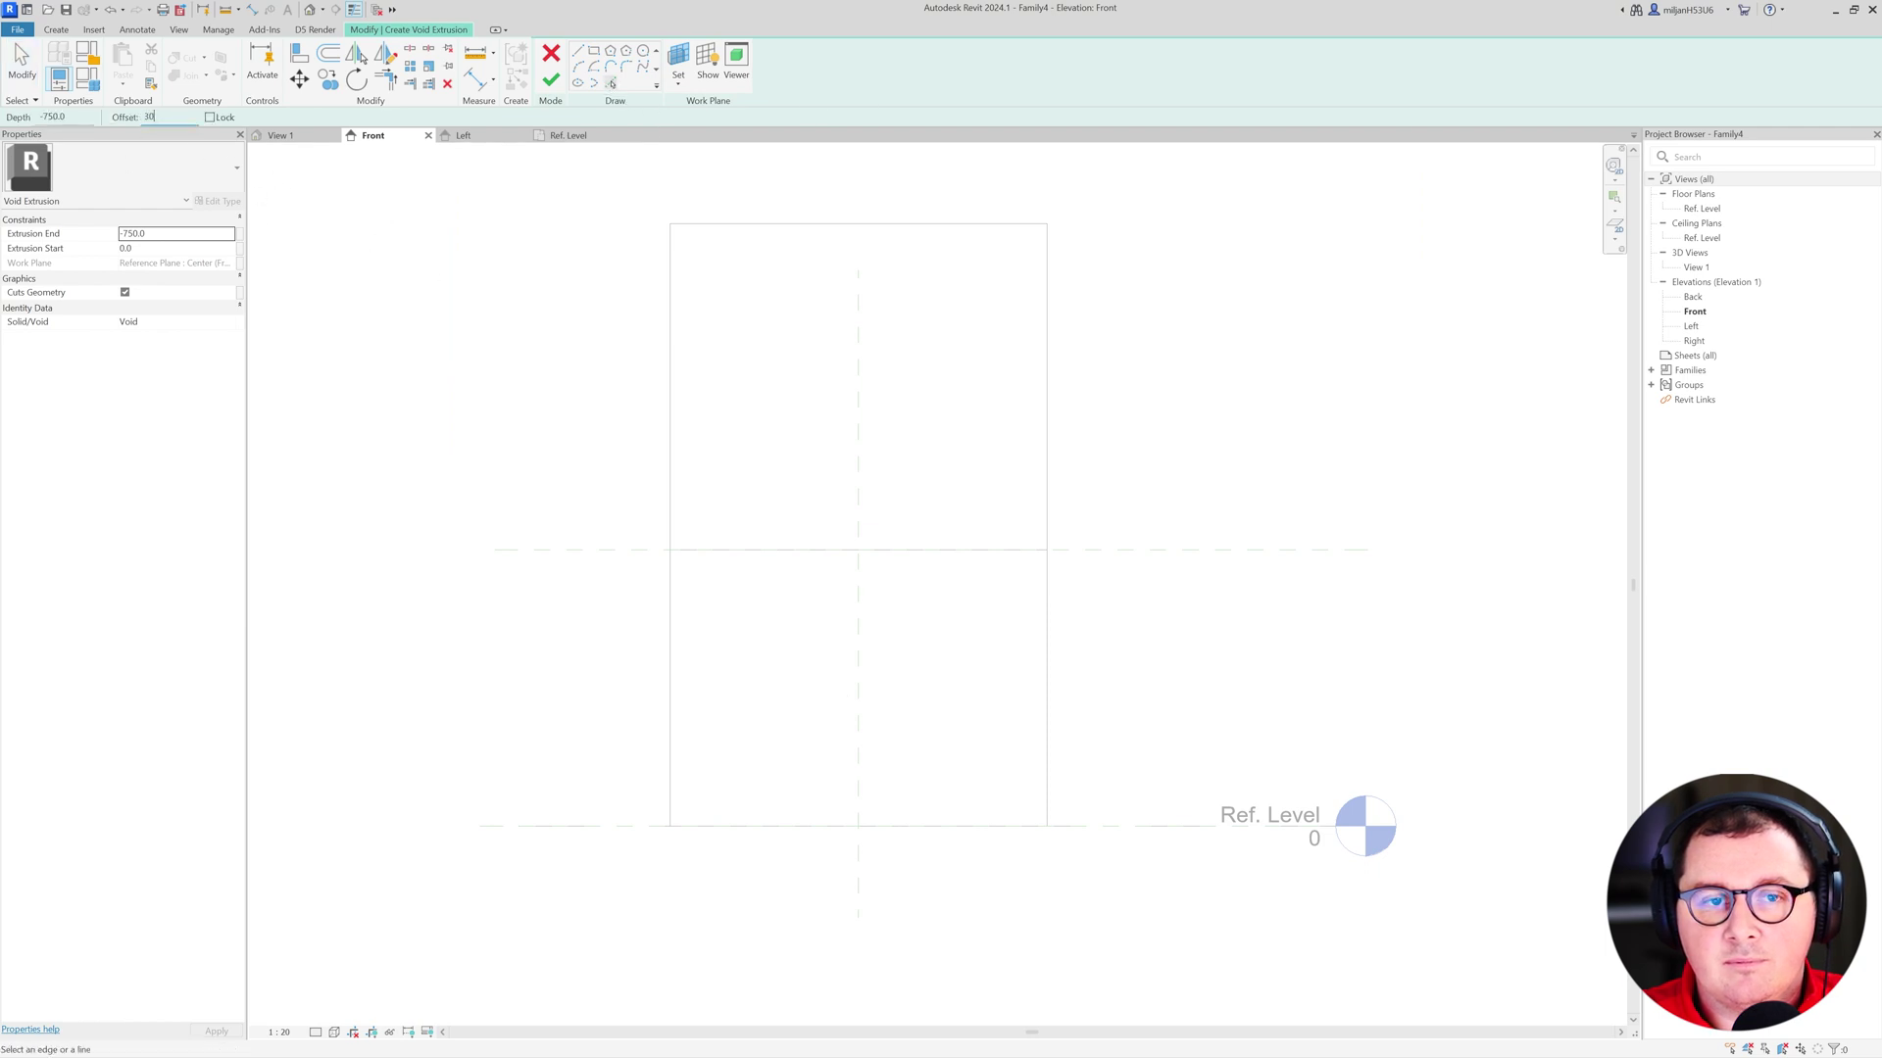
{"action": "type", "text": "300"}
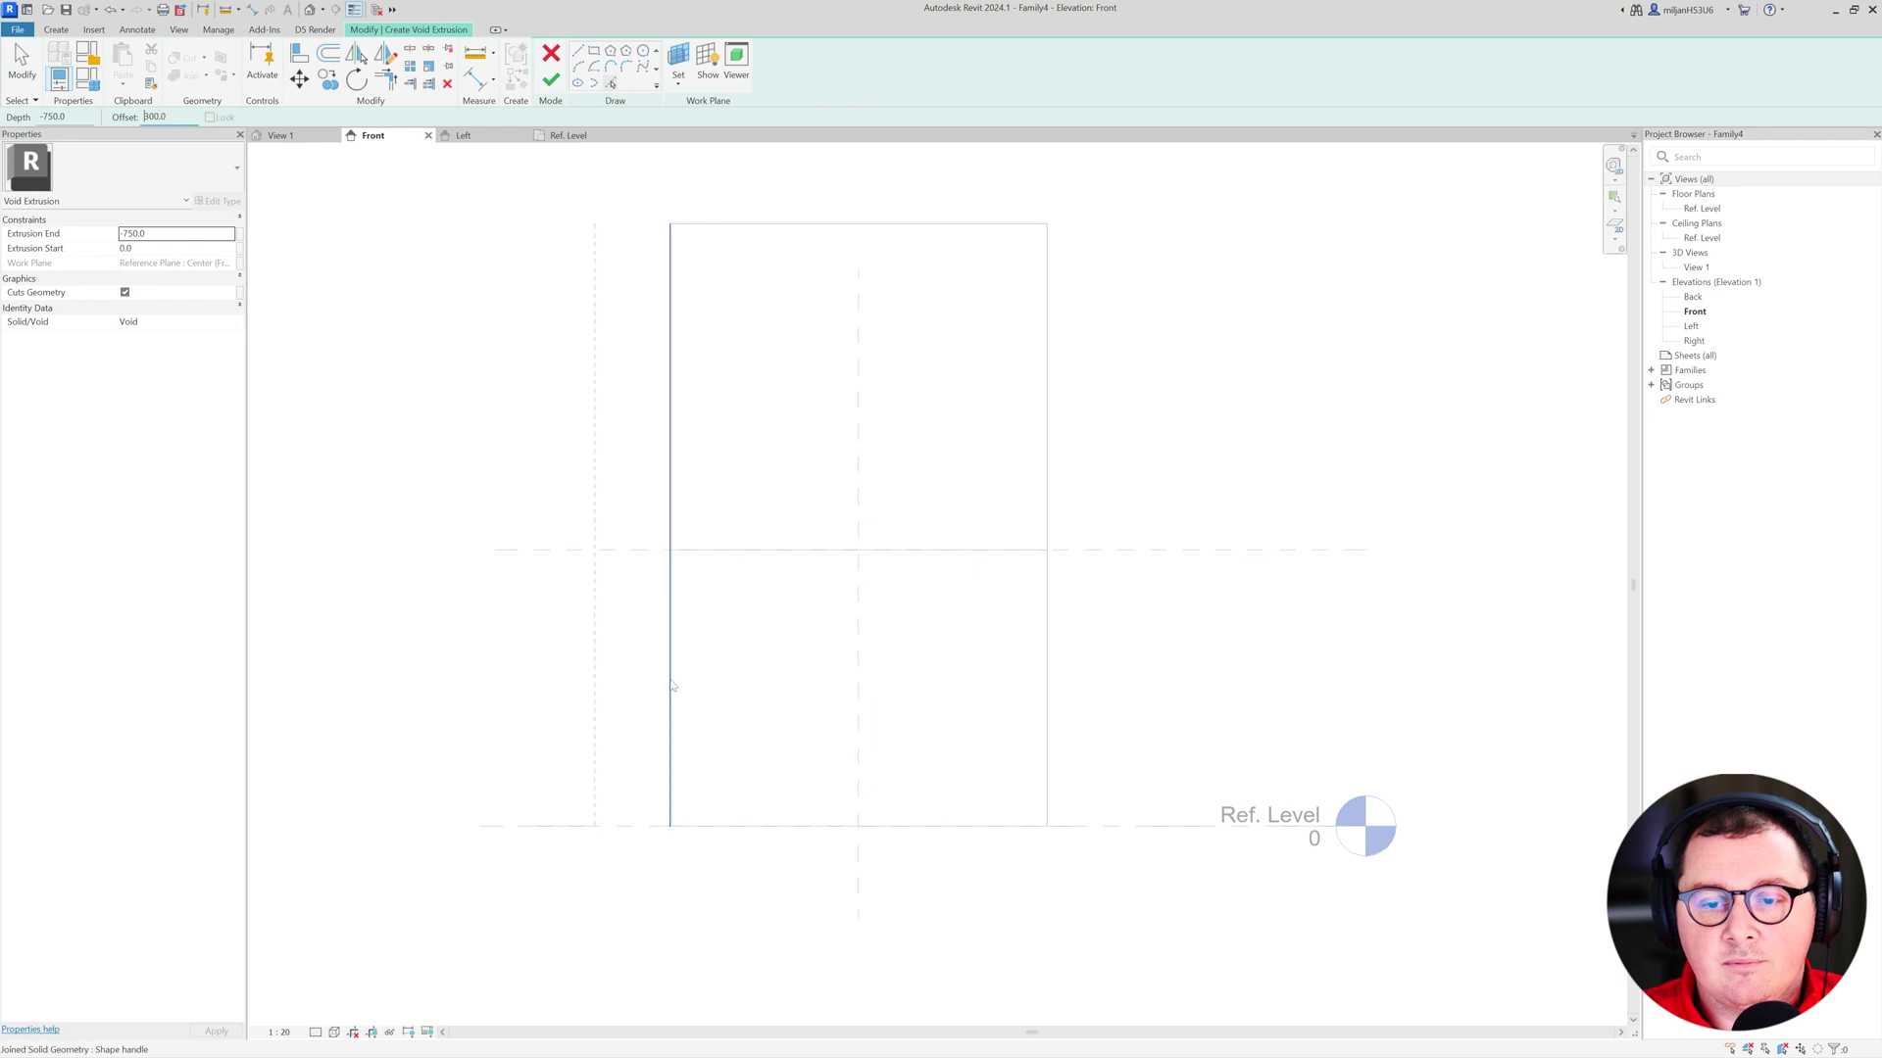
{"action": "left_click", "coordinate": [861, 703]}
{"action": "left_click", "coordinate": [855, 712]}
{"action": "type", "text": "600"}
{"action": "scroll", "coordinate": [596, 589], "scroll_direction": "up", "scroll_amount": 1}
{"action": "left_click", "coordinate": [852, 862]}
{"action": "middle_click_drag", "start_coordinate": [862, 820], "coordinate": [781, 720]}
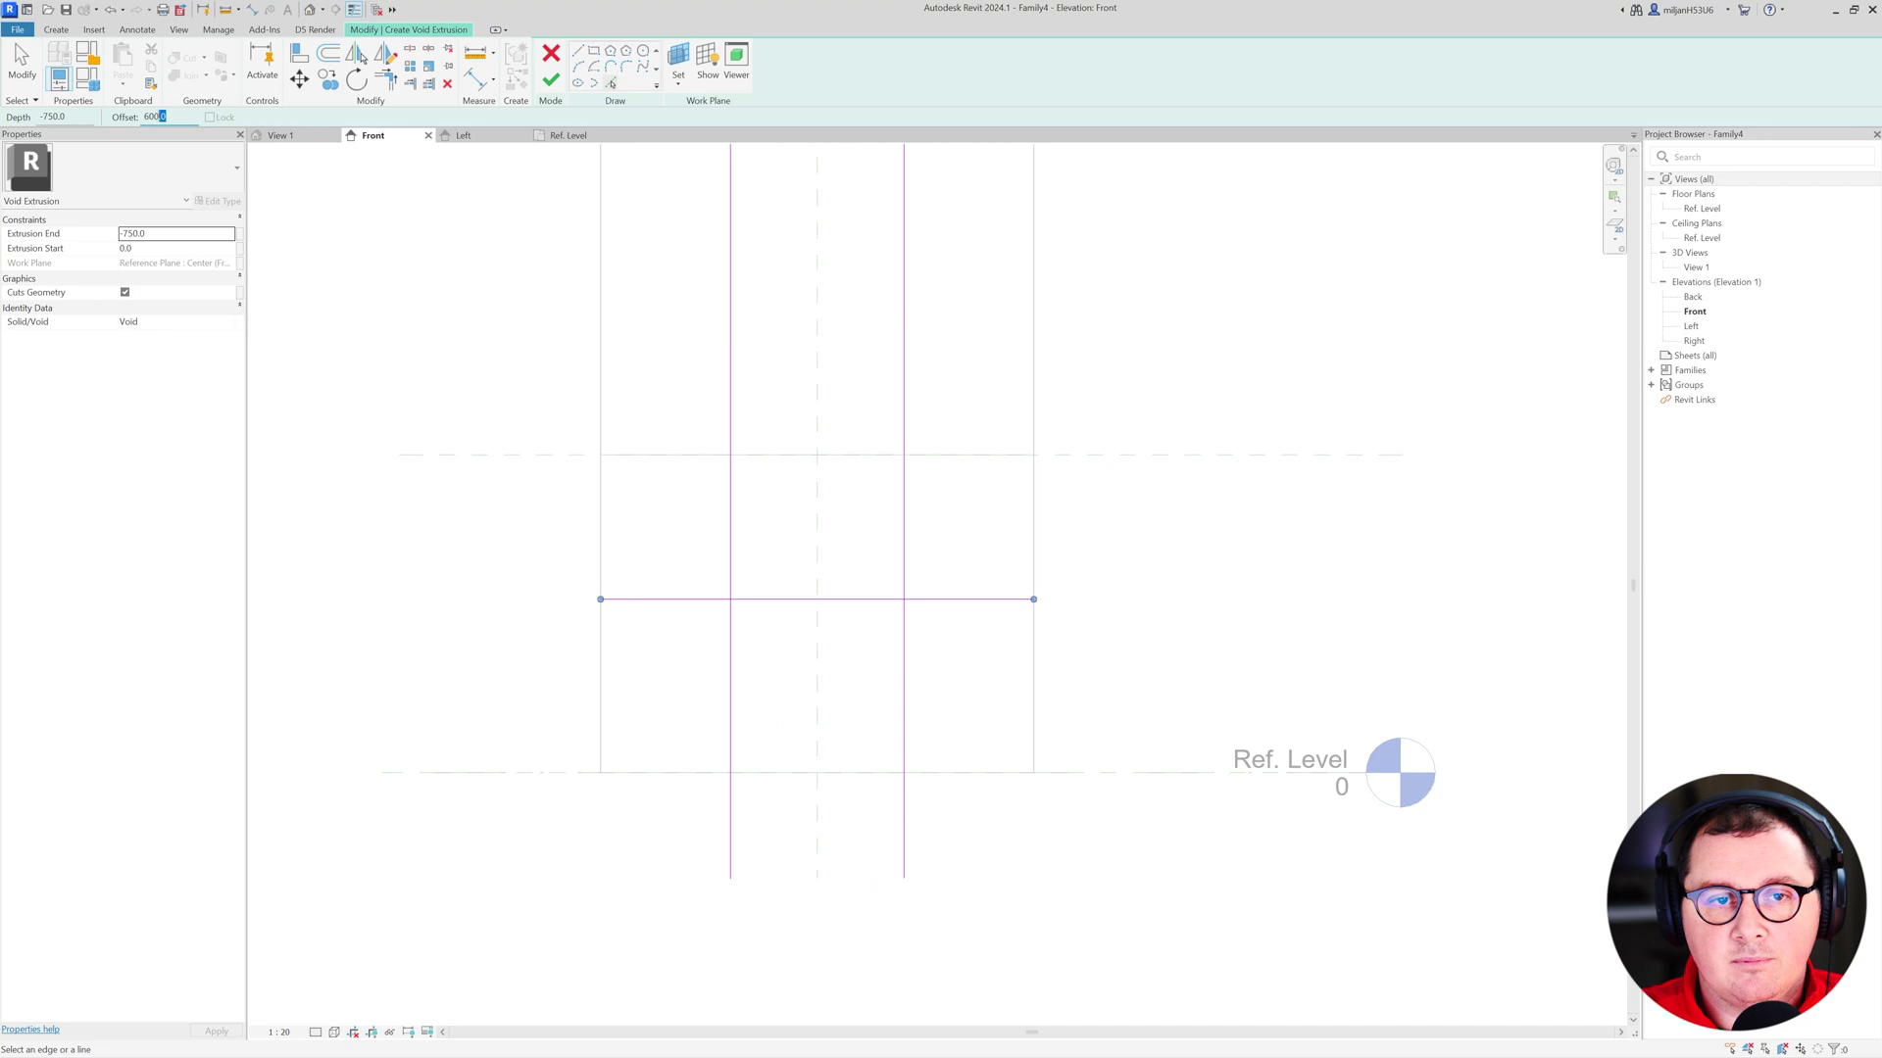
- Trim the boundary lines into a closed rectangle standing on Ref. Level, finish the void, and check the opening in View 1
{"action": "key", "text": "t"}
{"action": "key", "text": "r"}
{"action": "left_click", "coordinate": [754, 774]}
{"action": "left_click", "coordinate": [731, 753]}
{"action": "left_click", "coordinate": [752, 772]}
{"action": "left_click", "coordinate": [903, 740]}
{"action": "left_click", "coordinate": [904, 730]}
{"action": "left_click", "coordinate": [863, 600]}
{"action": "left_click", "coordinate": [859, 600]}
{"action": "left_click", "coordinate": [731, 639]}
{"action": "left_click", "coordinate": [549, 82]}
{"action": "left_click", "coordinate": [569, 135]}
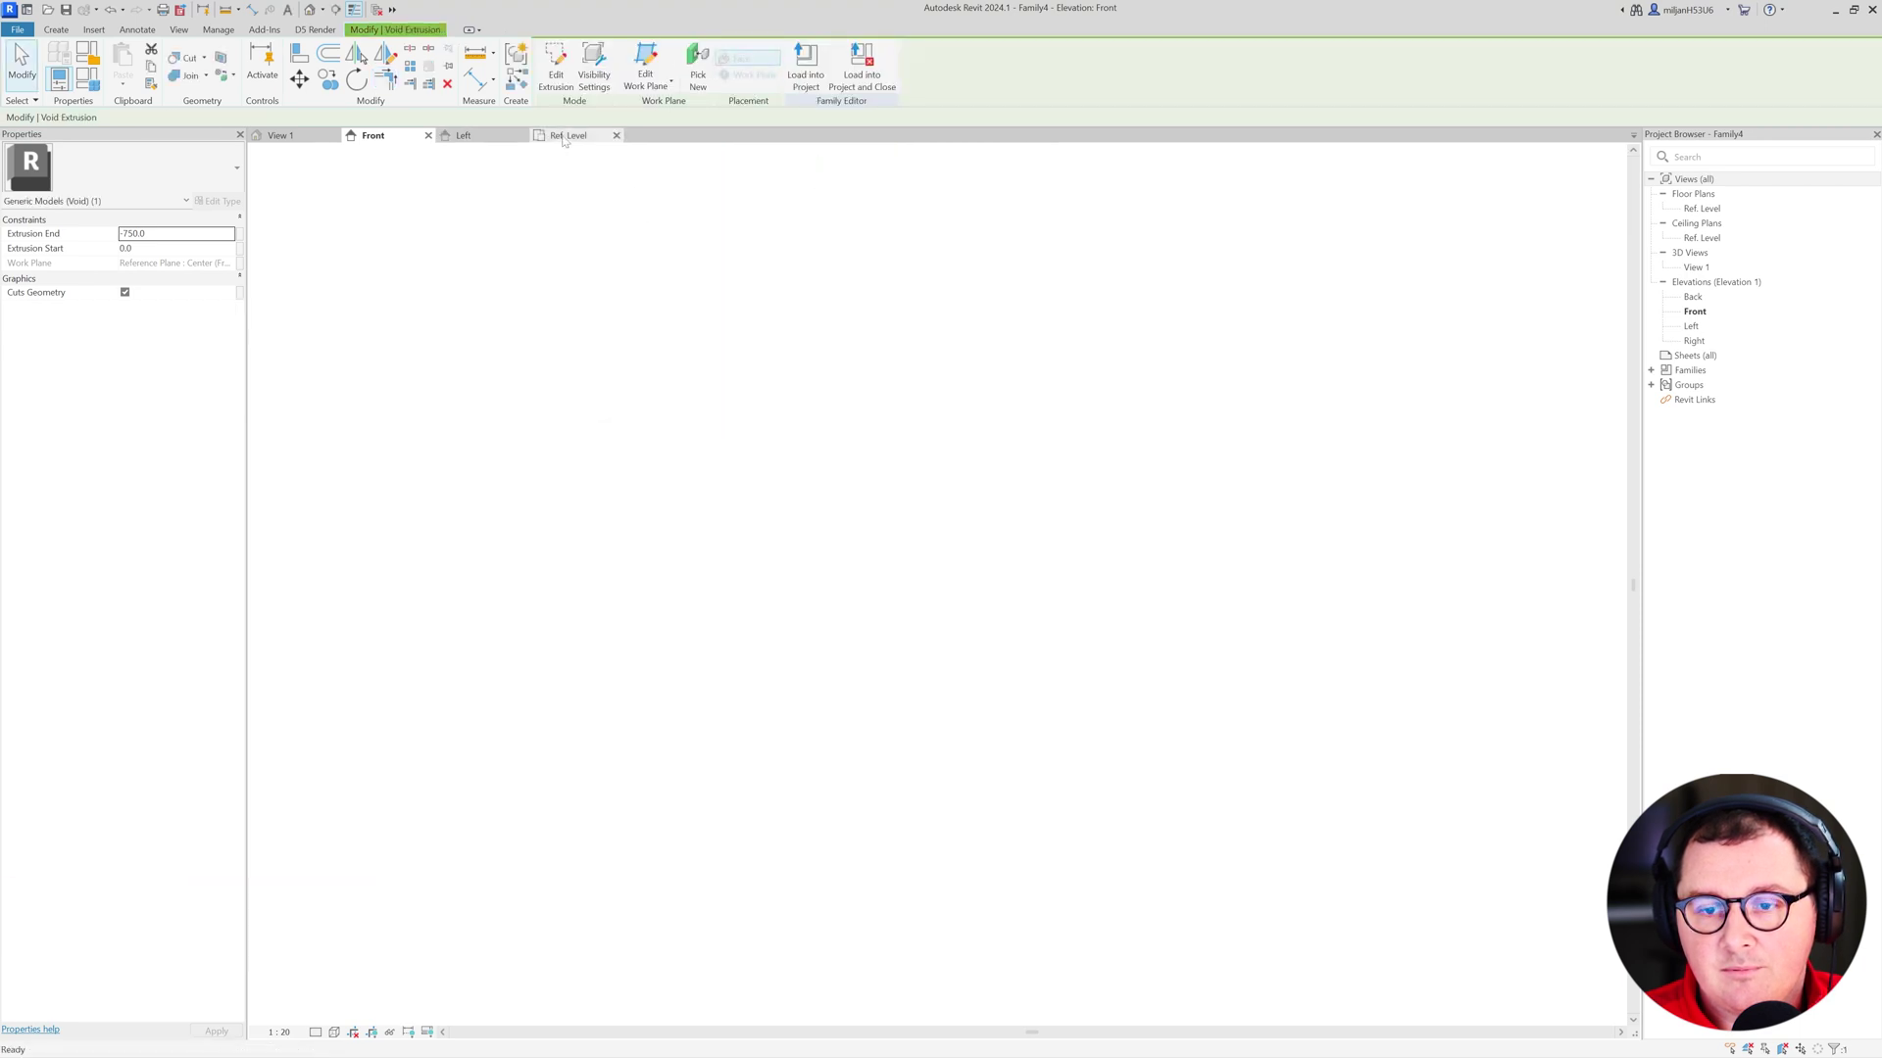
{"action": "left_click", "coordinate": [288, 138]}
{"action": "mouse_move", "coordinate": [767, 722]}
{"action": "middle_mouse_down", "text": "shift"}
{"action": "mouse_move", "coordinate": [579, 672]}
{"action": "mouse_move", "coordinate": [768, 722]}
{"action": "middle_mouse_up", "text": "shift"}
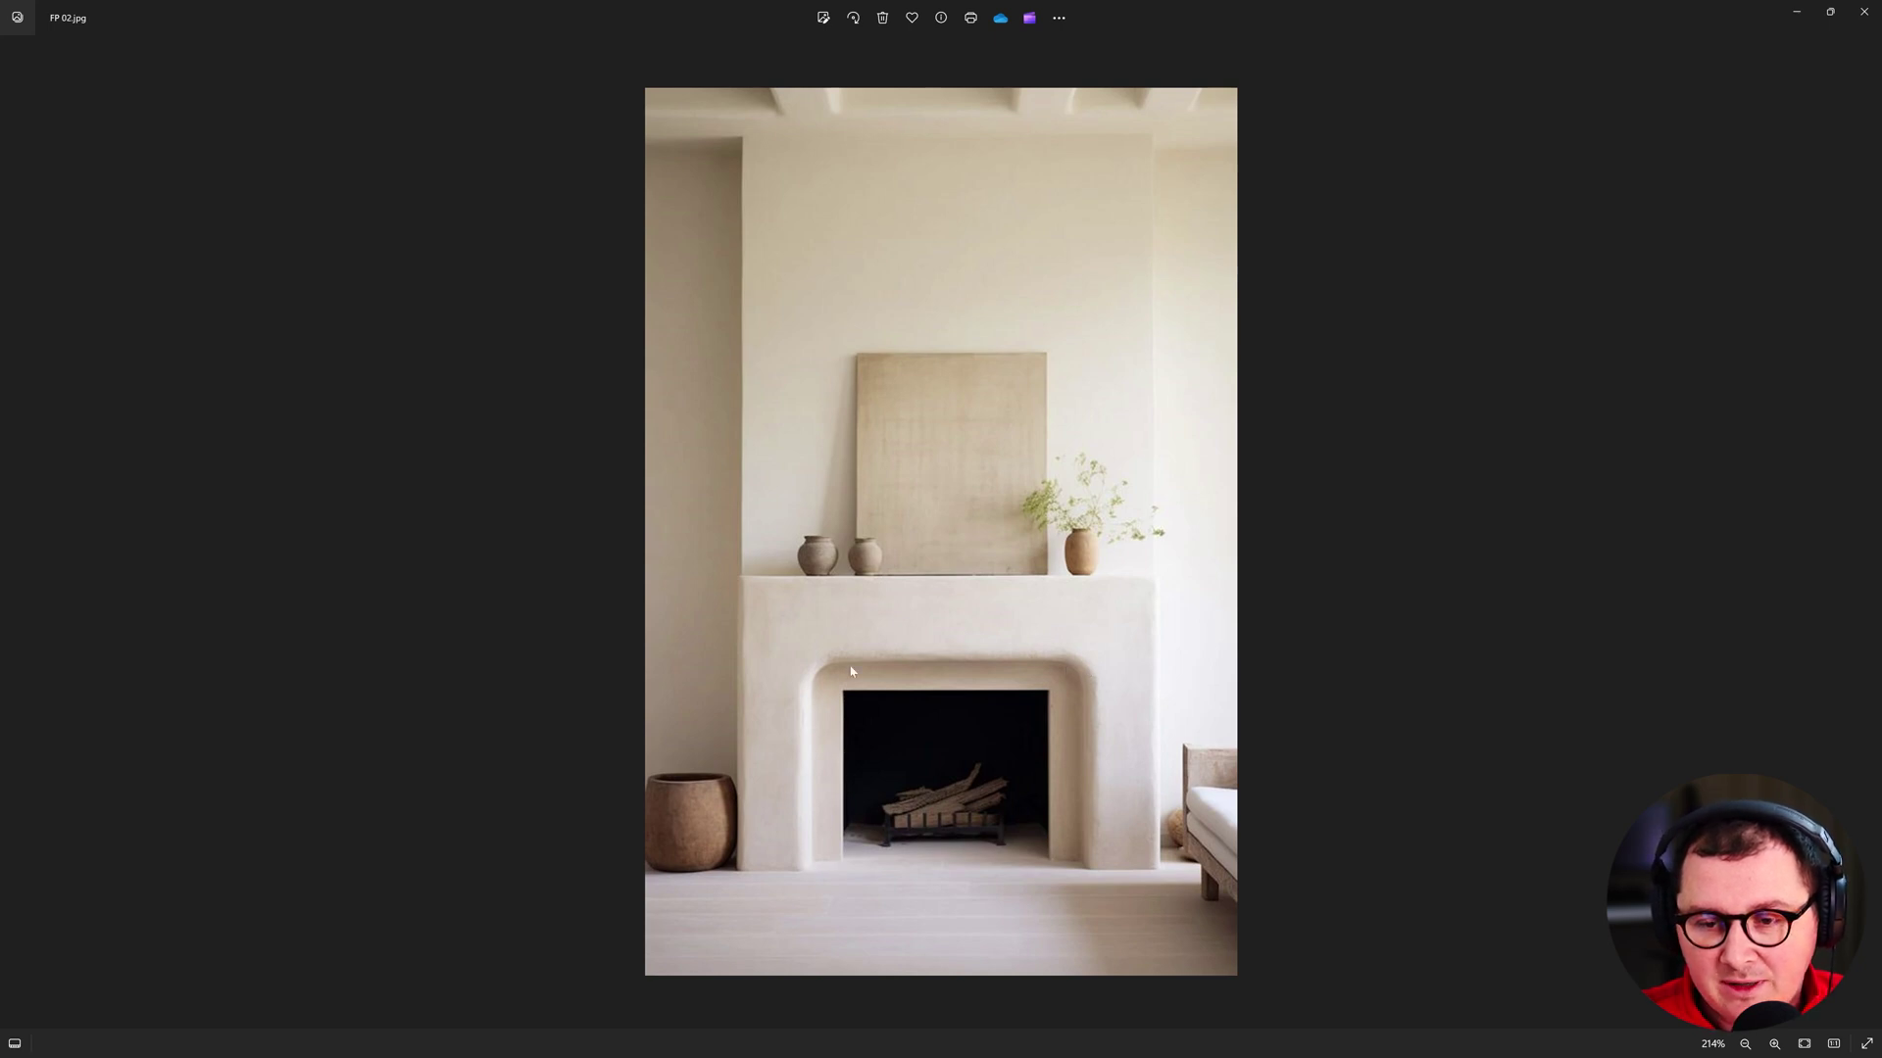
- Start a second void extrusion in the Front elevation with lines offset 150 mm outside the opening's sides and upper edge
{"action": "left_click", "coordinate": [1796, 14]}
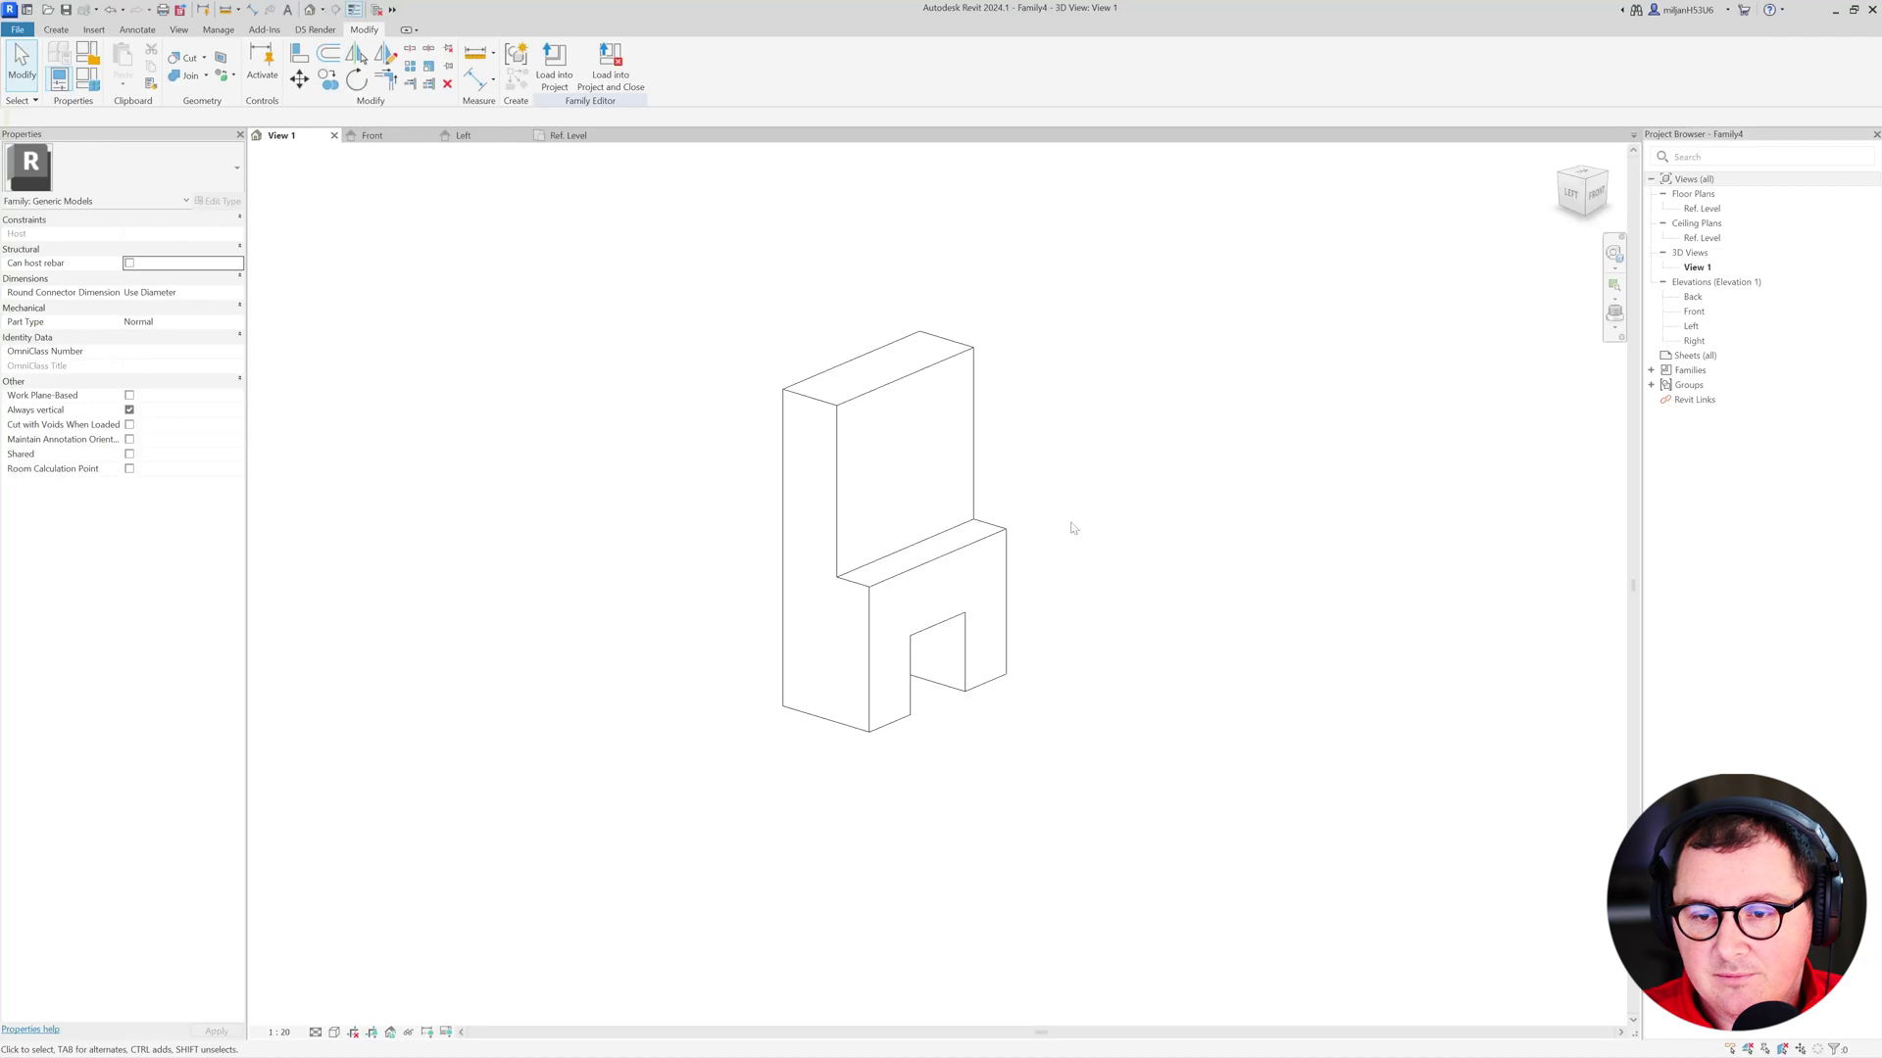
{"action": "left_click", "coordinate": [373, 135]}
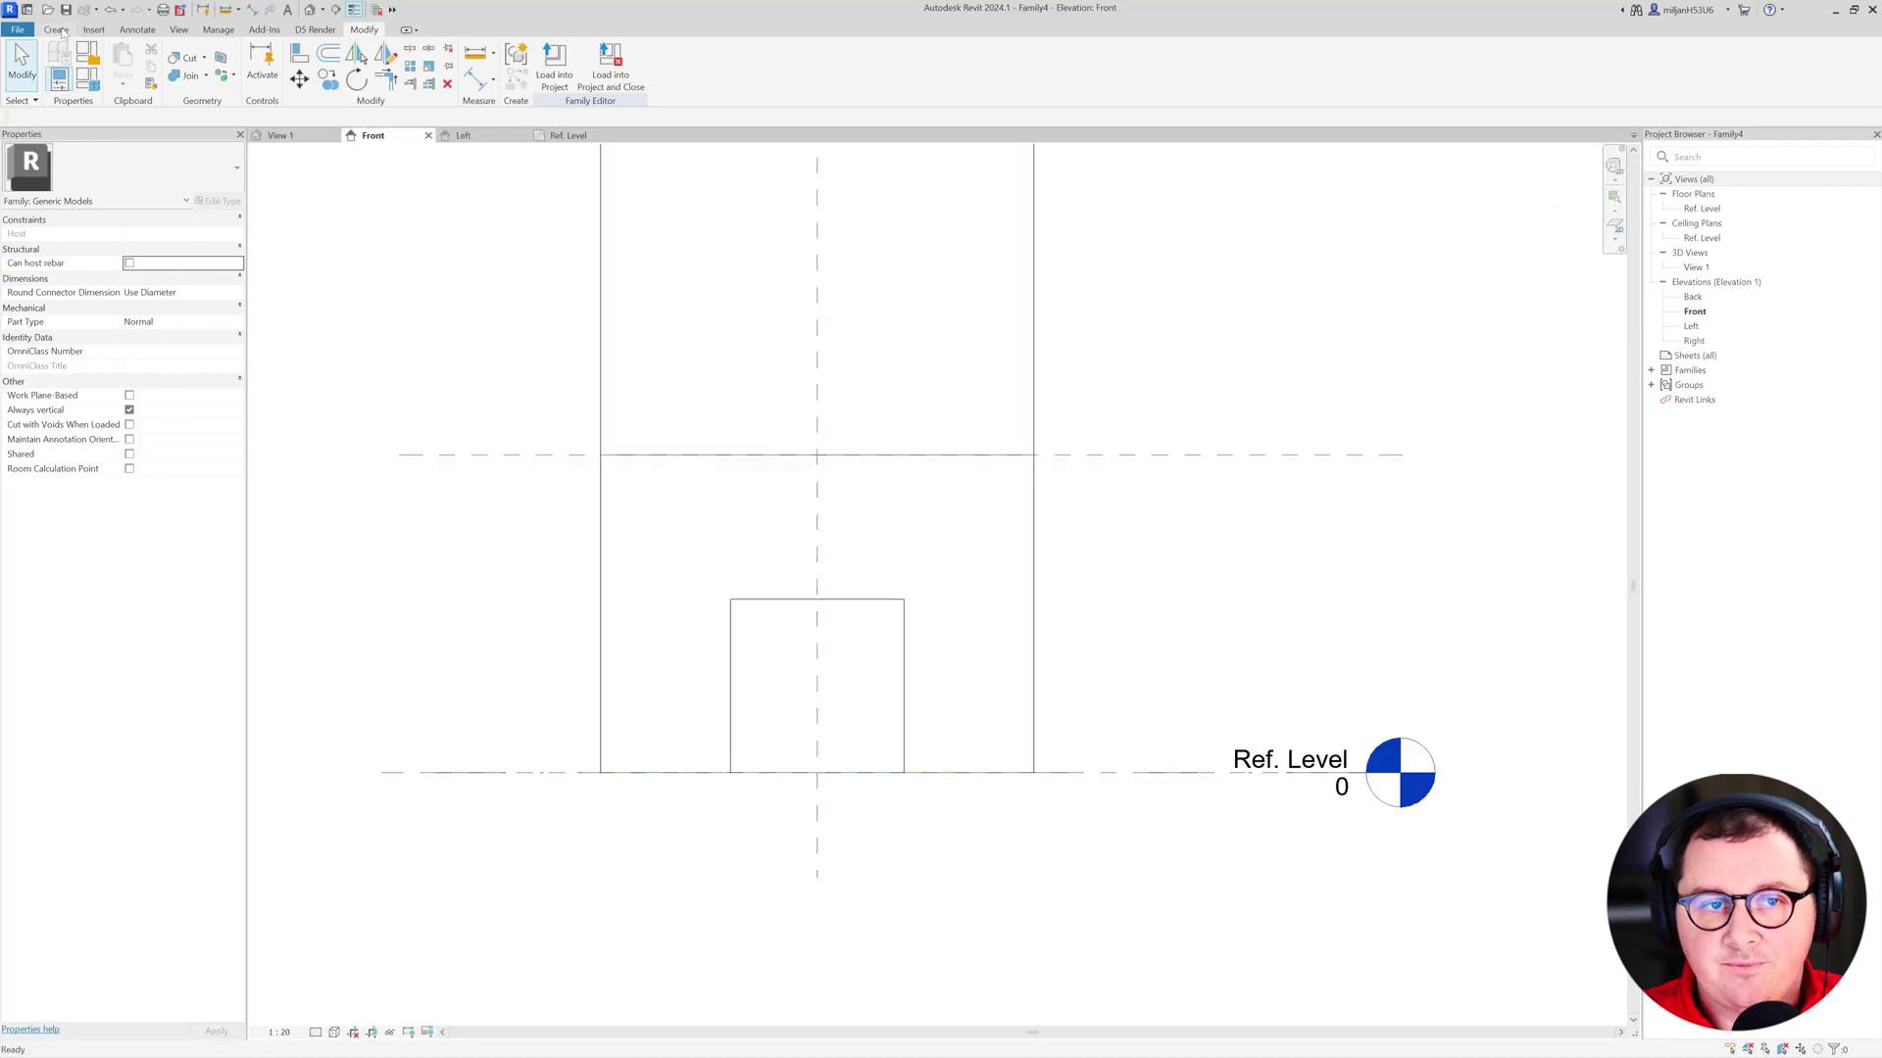
{"action": "left_click", "coordinate": [56, 29]}
{"action": "left_click", "coordinate": [286, 64]}
{"action": "left_click", "coordinate": [312, 138]}
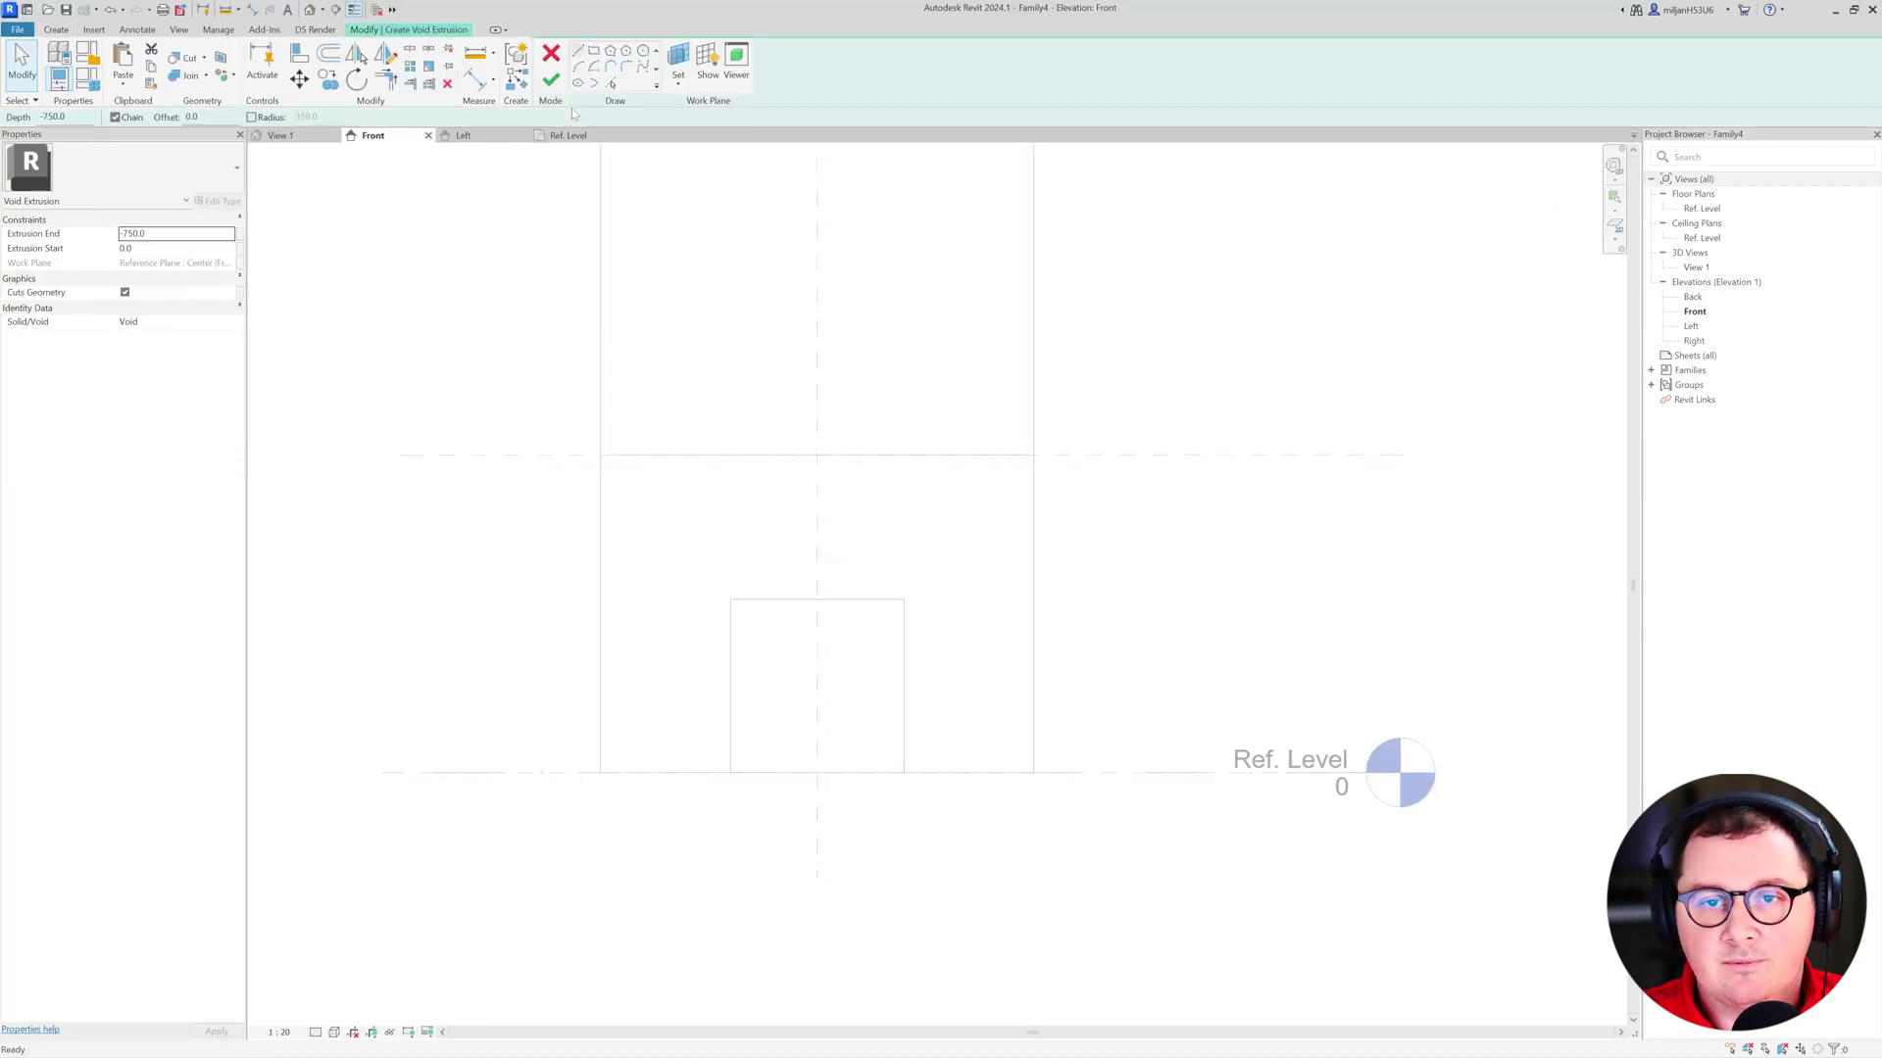
{"action": "left_click", "coordinate": [610, 83]}
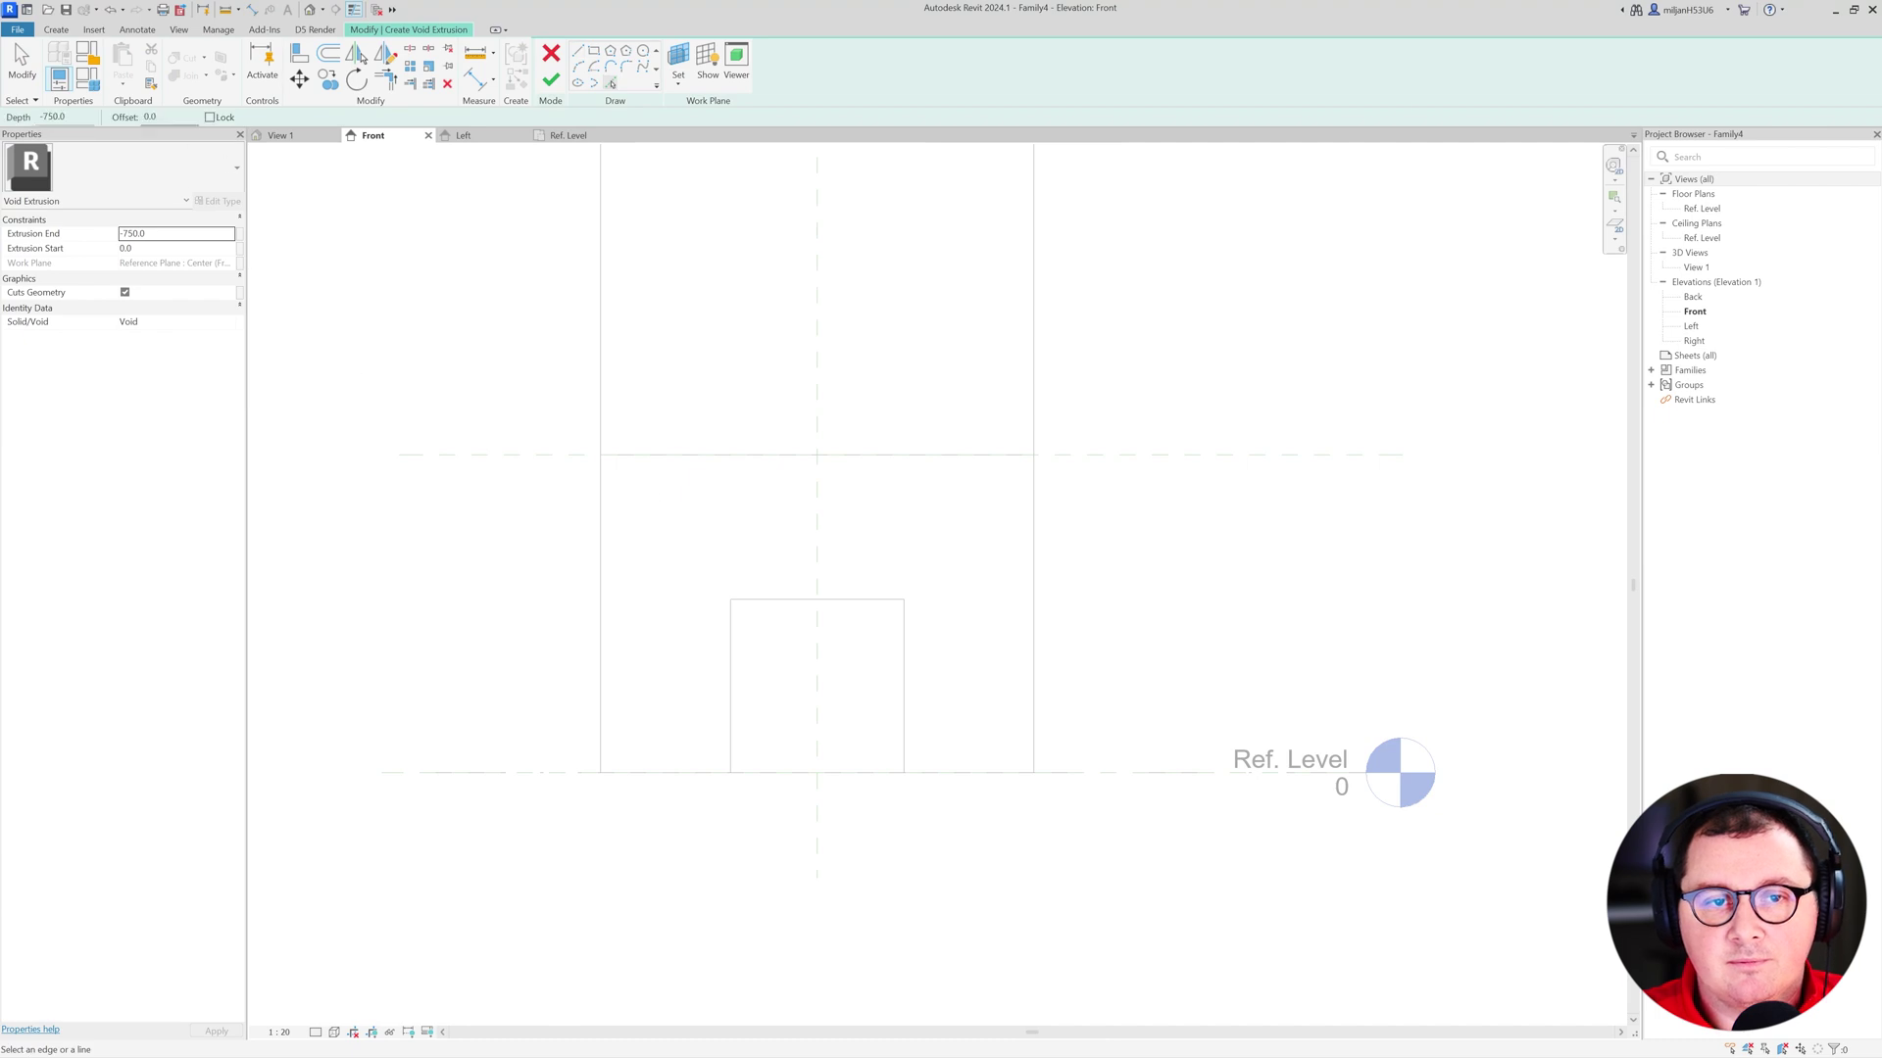
{"action": "type", "text": "150"}
{"action": "left_click", "coordinate": [731, 647]}
{"action": "left_click", "coordinate": [774, 600]}
{"action": "left_click", "coordinate": [903, 652]}
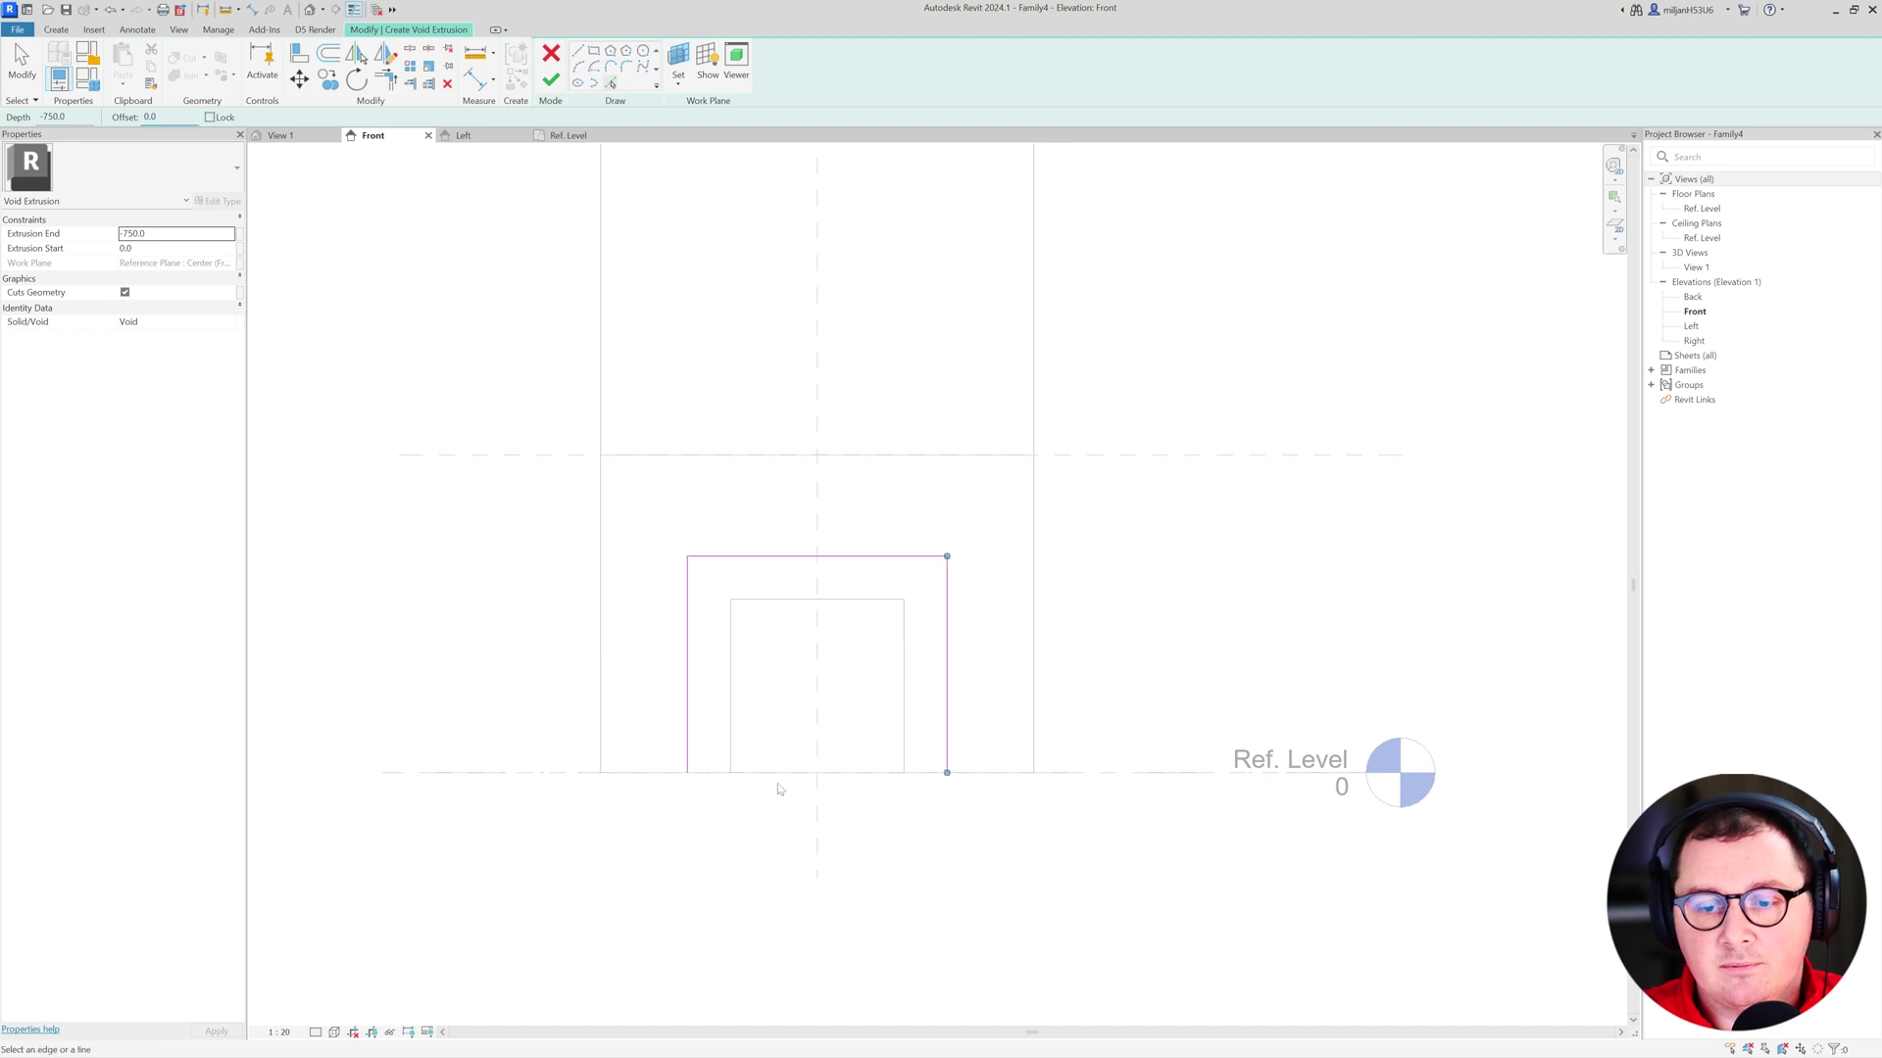
- Close the offset outline with a line along Ref. Level between its two sides
{"action": "key", "text": "Escape"}
{"action": "left_click", "coordinate": [687, 765]}
{"action": "left_click", "coordinate": [874, 769]}
{"action": "left_click", "coordinate": [943, 737]}
- Round both upper corners of the offset outline with 150 mm radius fillets
{"action": "left_click", "coordinate": [625, 66]}
{"action": "type", "text": "150"}
{"action": "left_click", "coordinate": [689, 676]}
{"action": "left_click", "coordinate": [765, 556]}
{"action": "left_click", "coordinate": [882, 556]}
{"action": "left_click", "coordinate": [945, 627]}
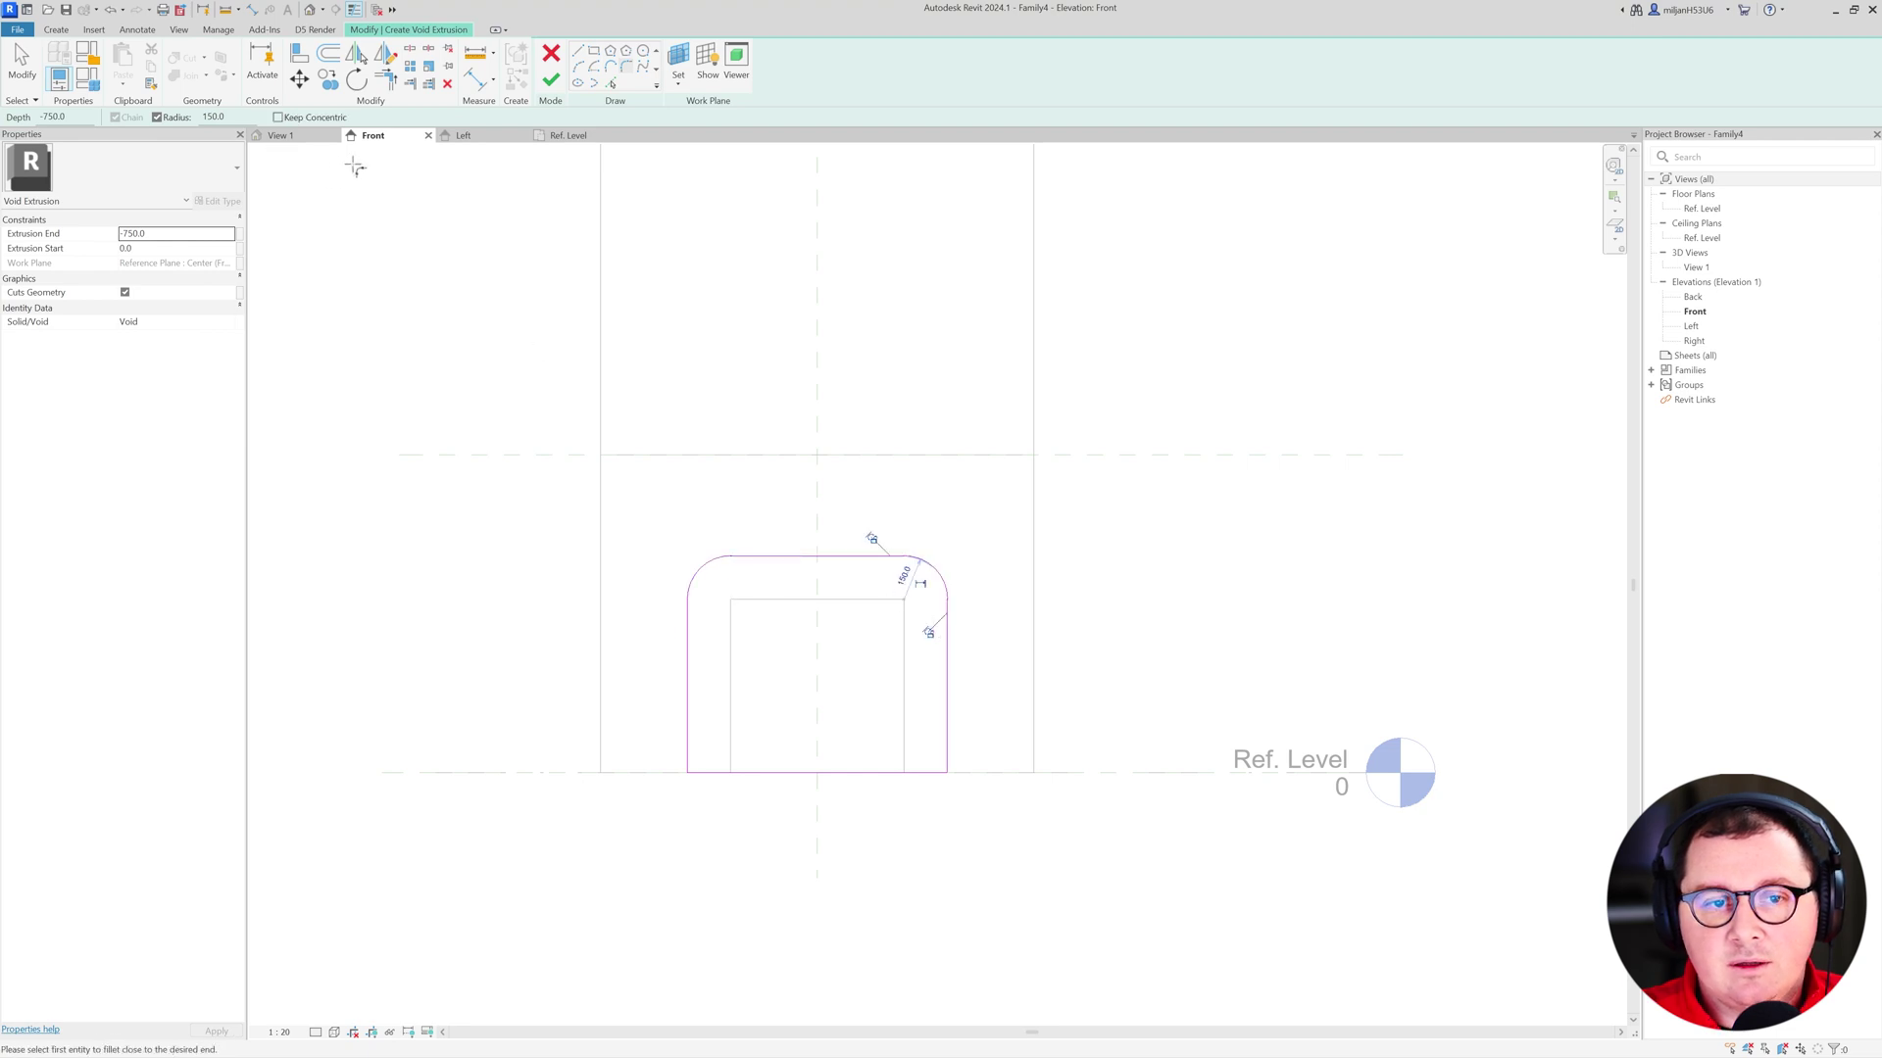
- Set the rounded void's Extrusion End to -150 mm, finish it, and inspect the recess in View 1
{"action": "left_click", "coordinate": [173, 236]}
{"action": "type", "text": "-150"}
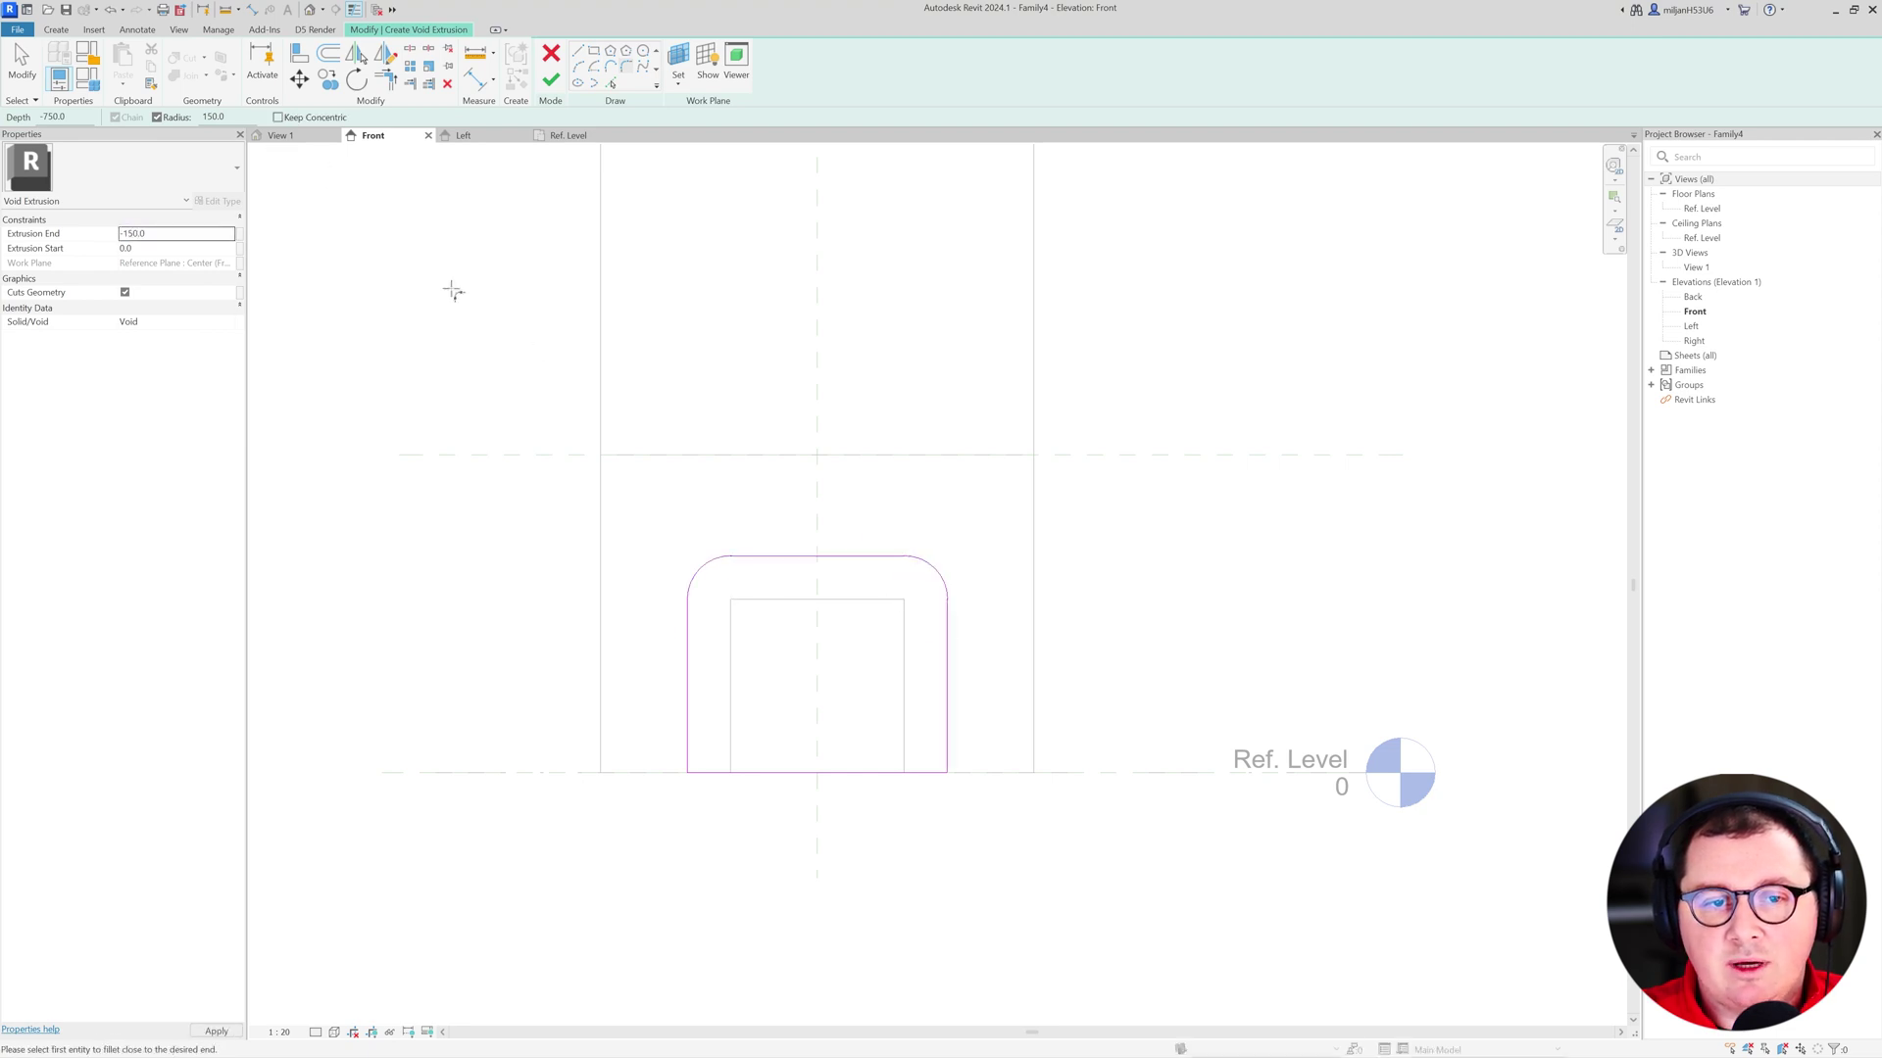
{"action": "left_click", "coordinate": [566, 137]}
{"action": "left_click", "coordinate": [550, 82]}
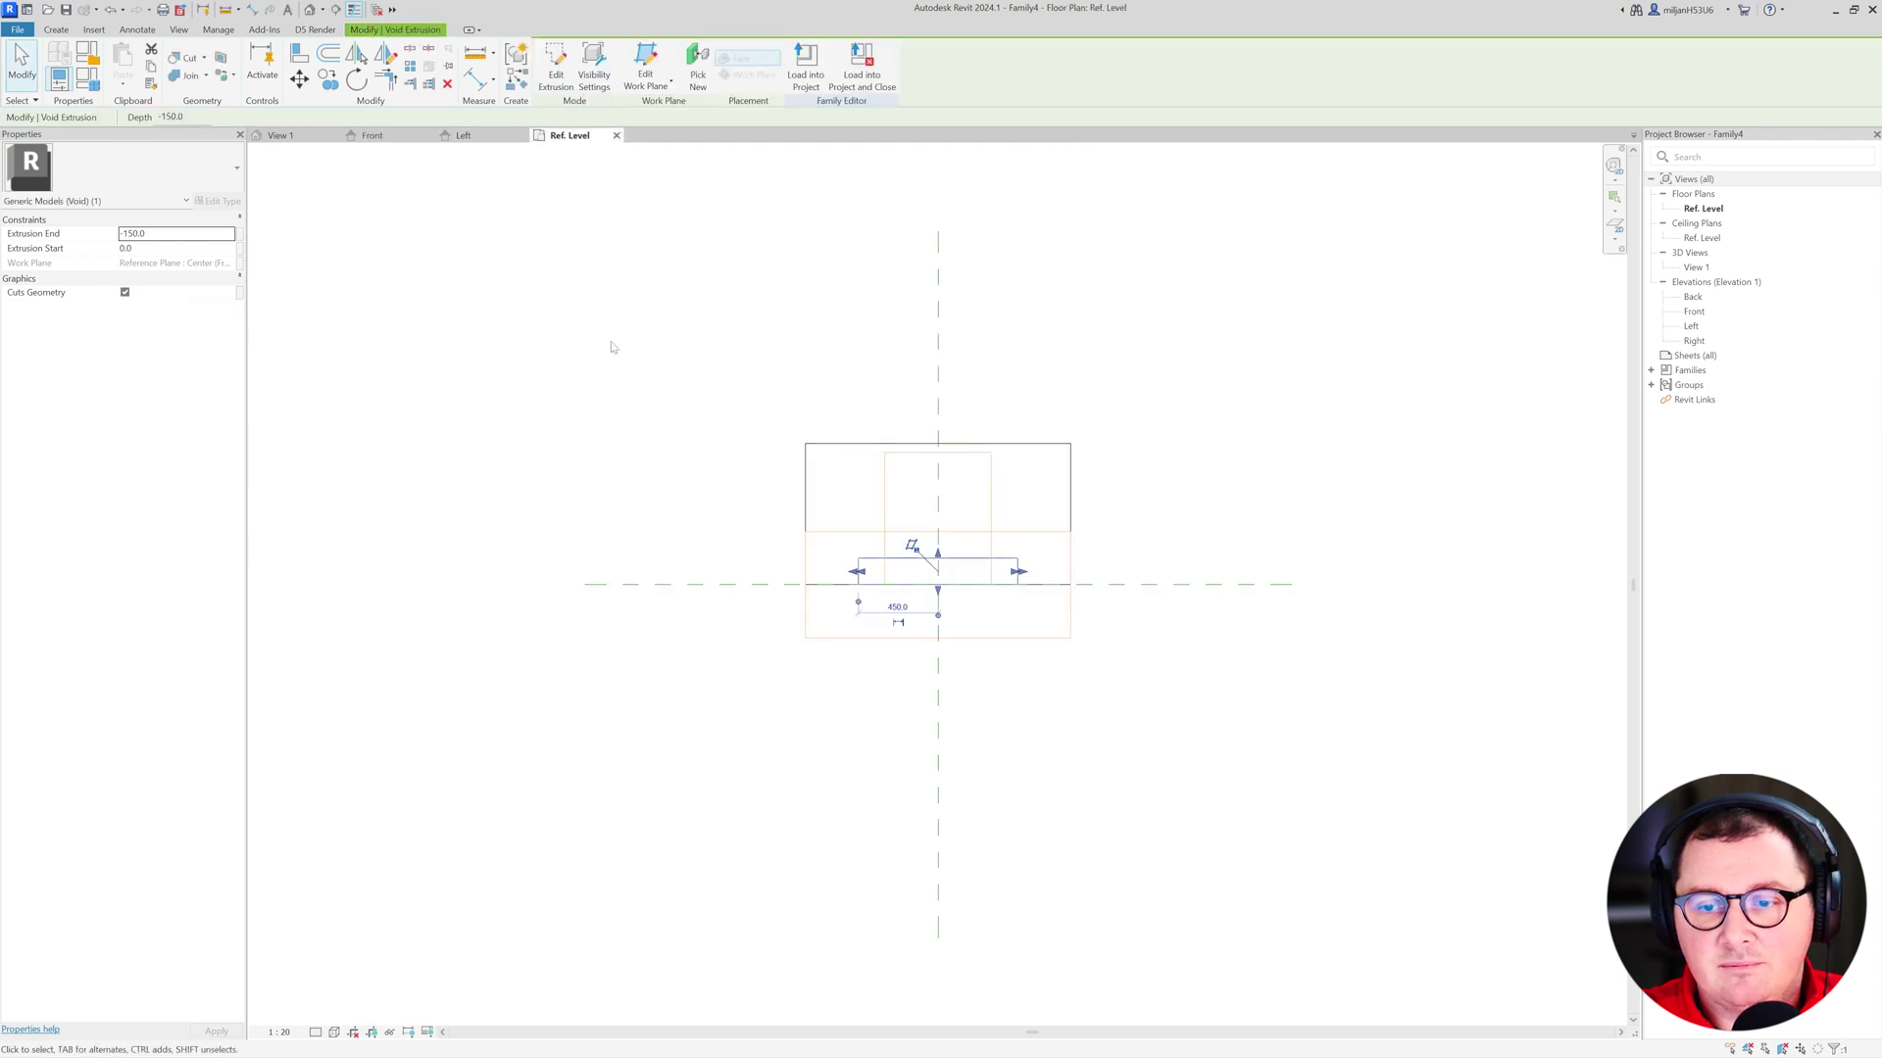
{"action": "left_click", "coordinate": [280, 137]}
{"action": "mouse_move", "coordinate": [877, 671]}
{"action": "middle_mouse_down", "text": "shift"}
{"action": "mouse_move", "coordinate": [608, 638]}
{"action": "mouse_move", "coordinate": [862, 706]}
{"action": "middle_mouse_up", "text": "shift"}
{"action": "scroll", "coordinate": [1078, 674], "scroll_direction": "up", "scroll_amount": 3}
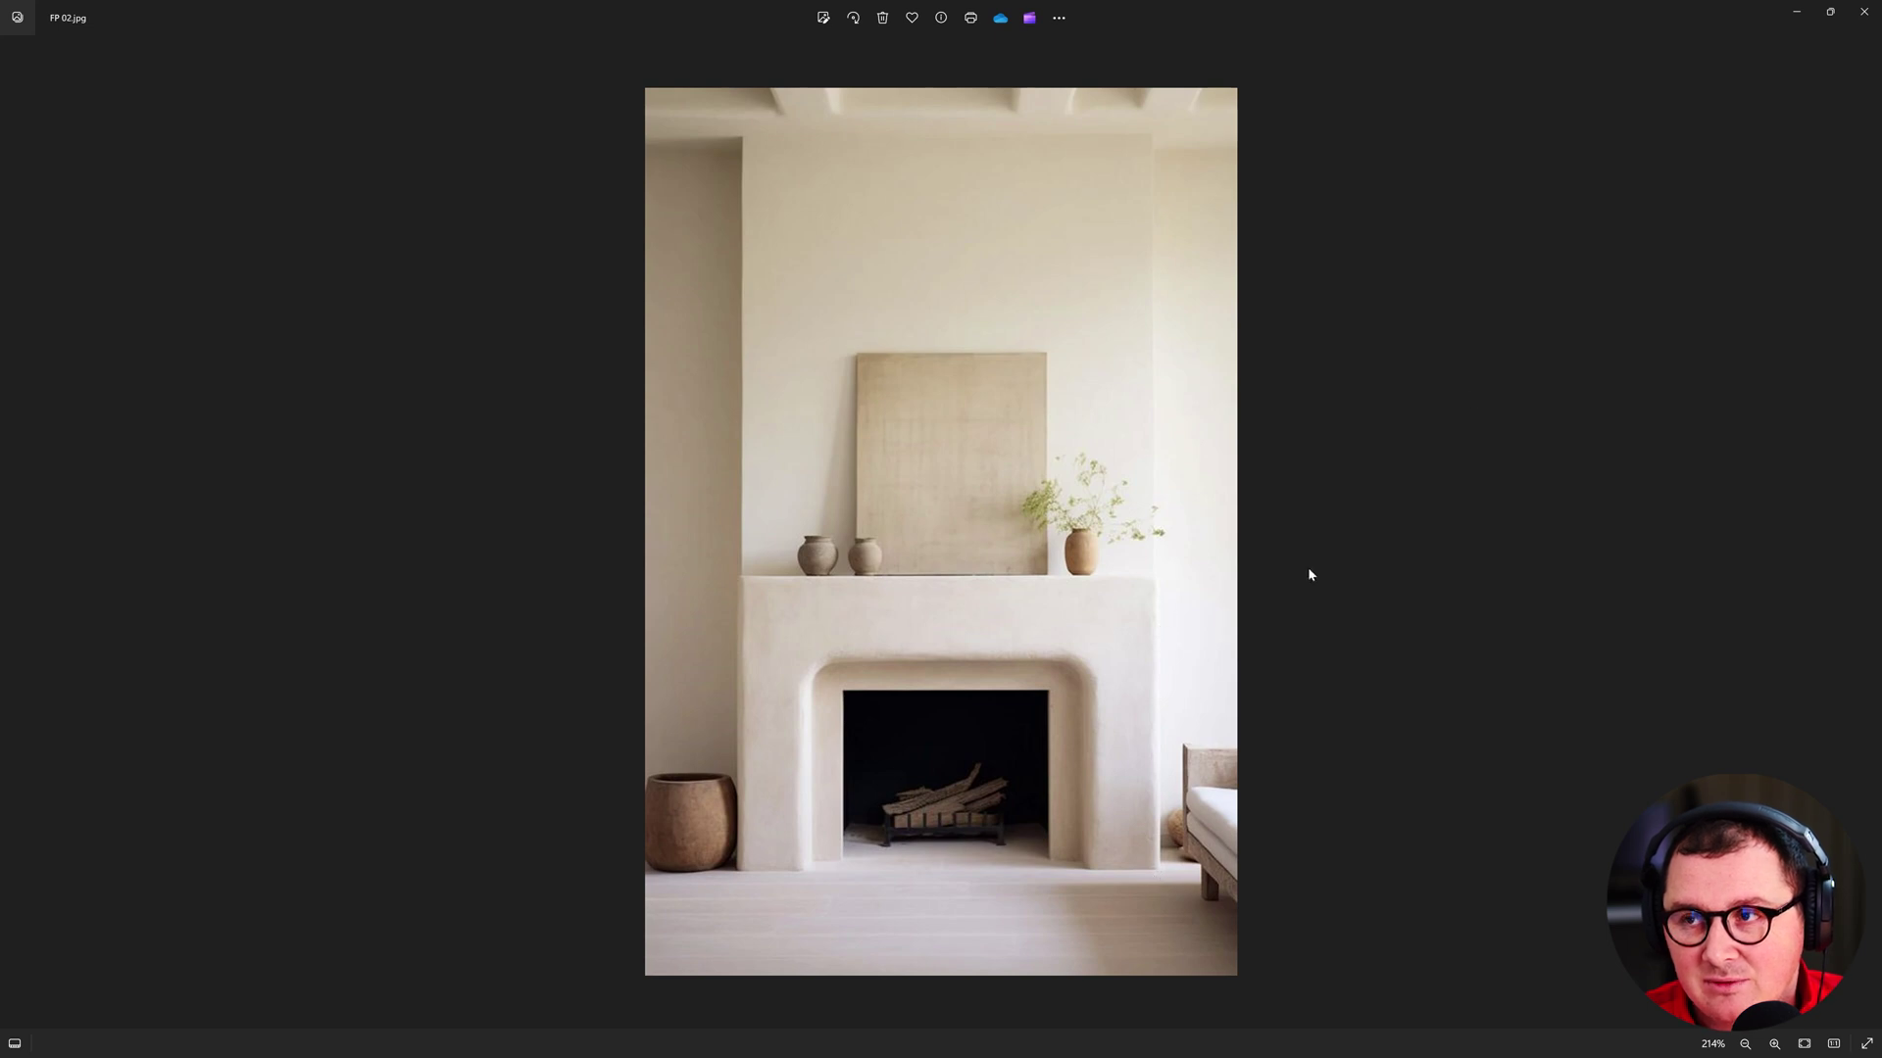
- Start a void sweep in View 1 with a sketched path, keeping Center (Front/Back) as the work plane
{"action": "left_click", "coordinate": [1799, 18]}
{"action": "scroll", "coordinate": [1071, 527], "scroll_direction": "up", "scroll_amount": 4}
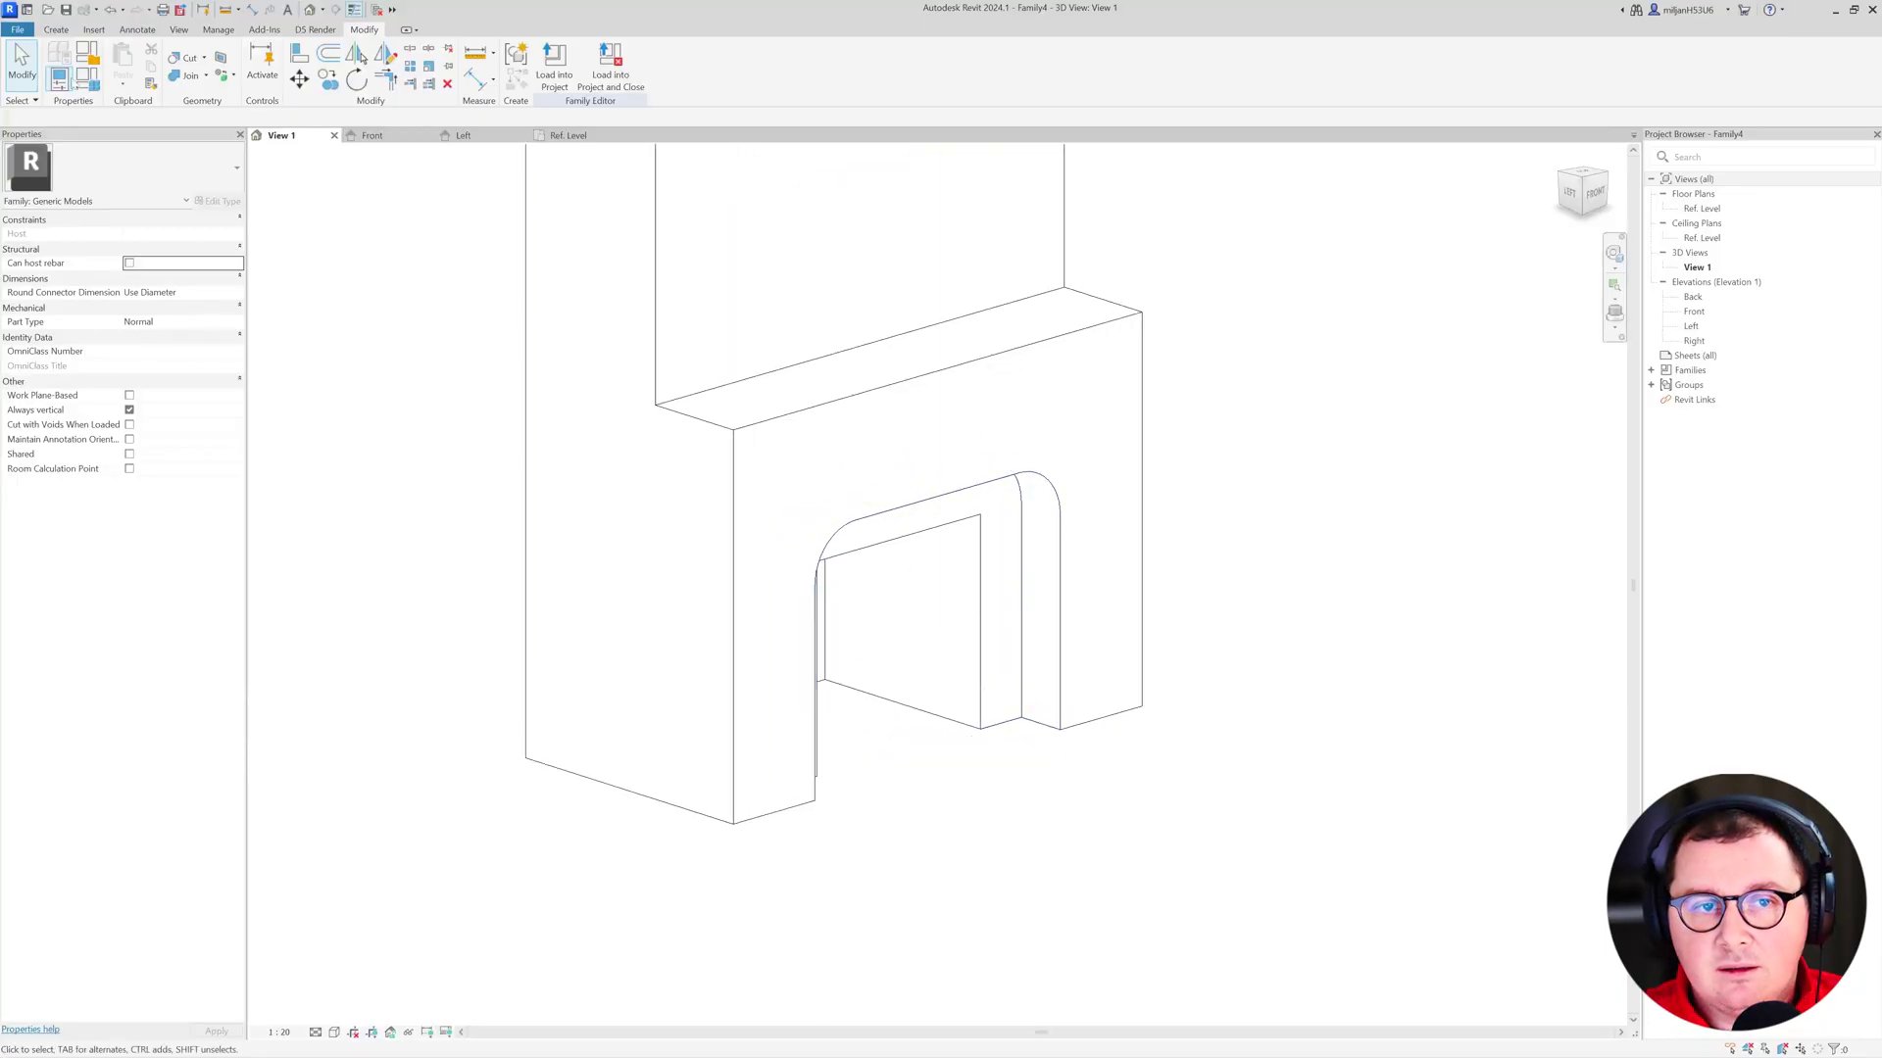
{"action": "left_click", "coordinate": [61, 32]}
{"action": "left_click", "coordinate": [286, 78]}
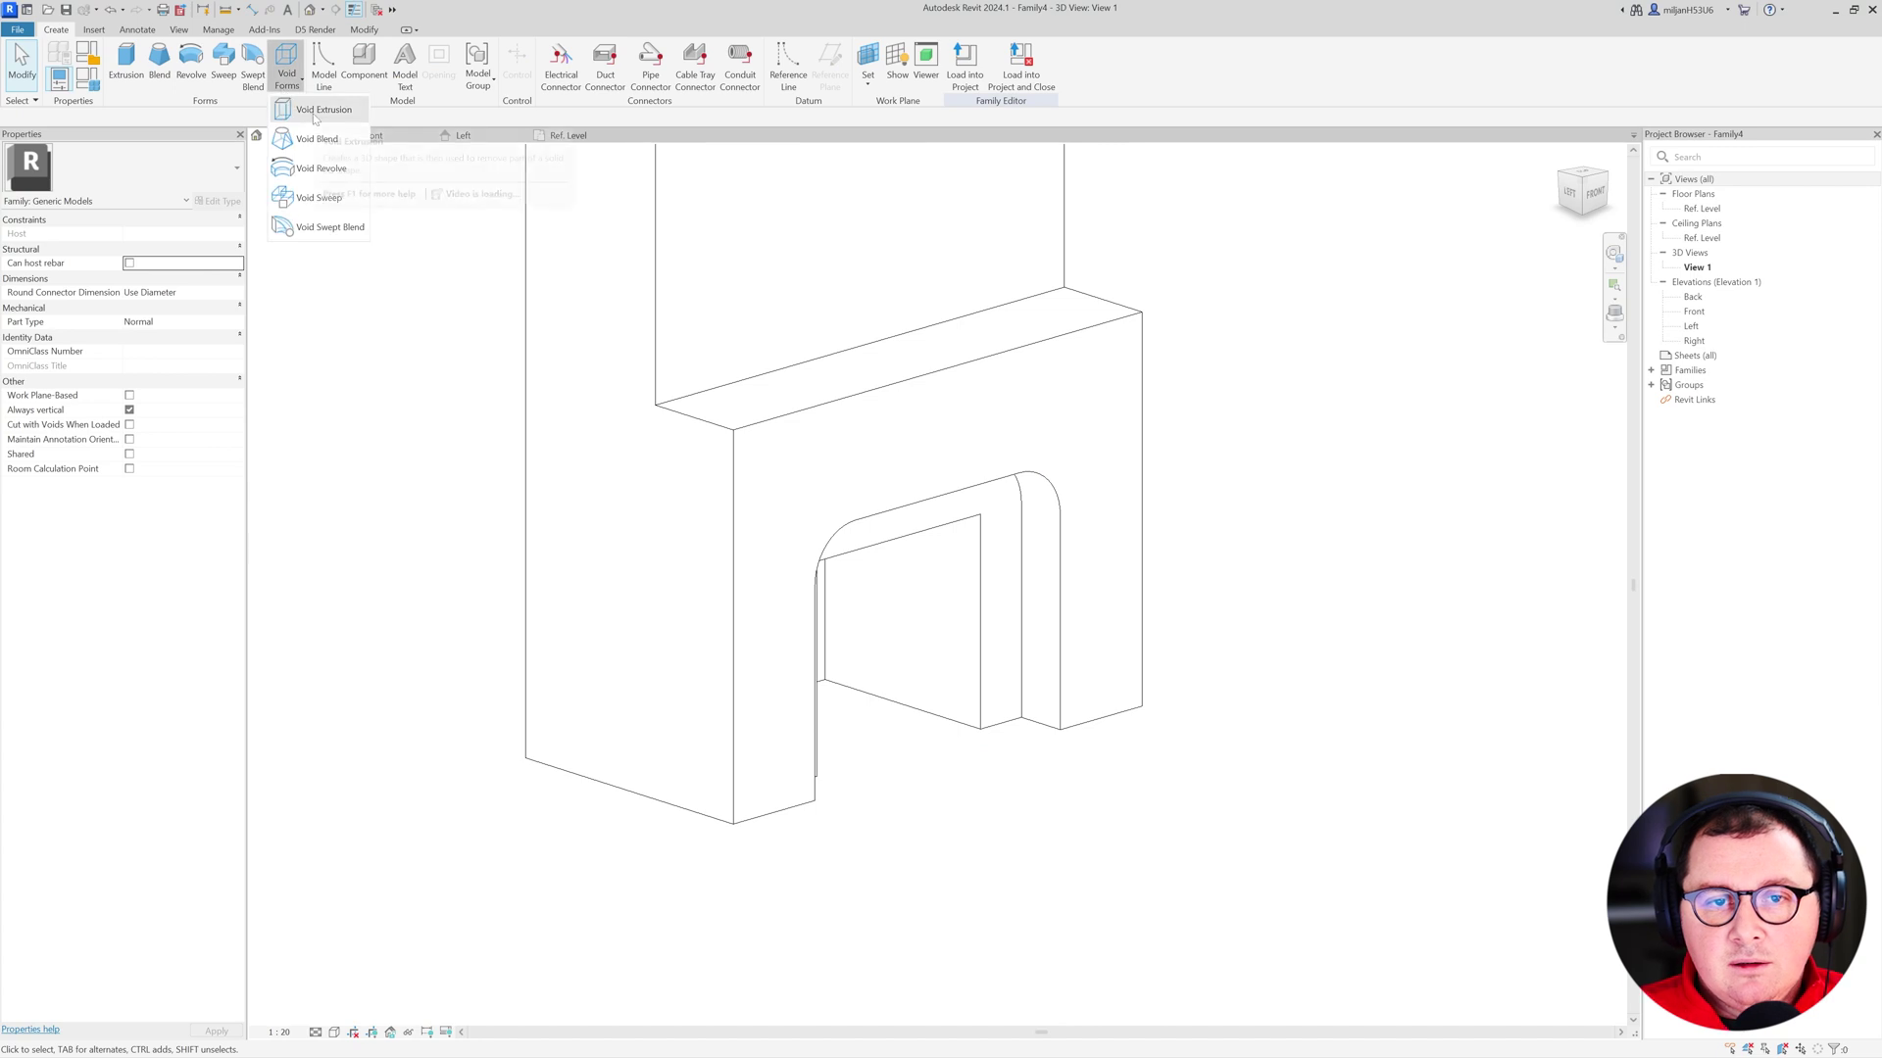
{"action": "left_click", "coordinate": [318, 198]}
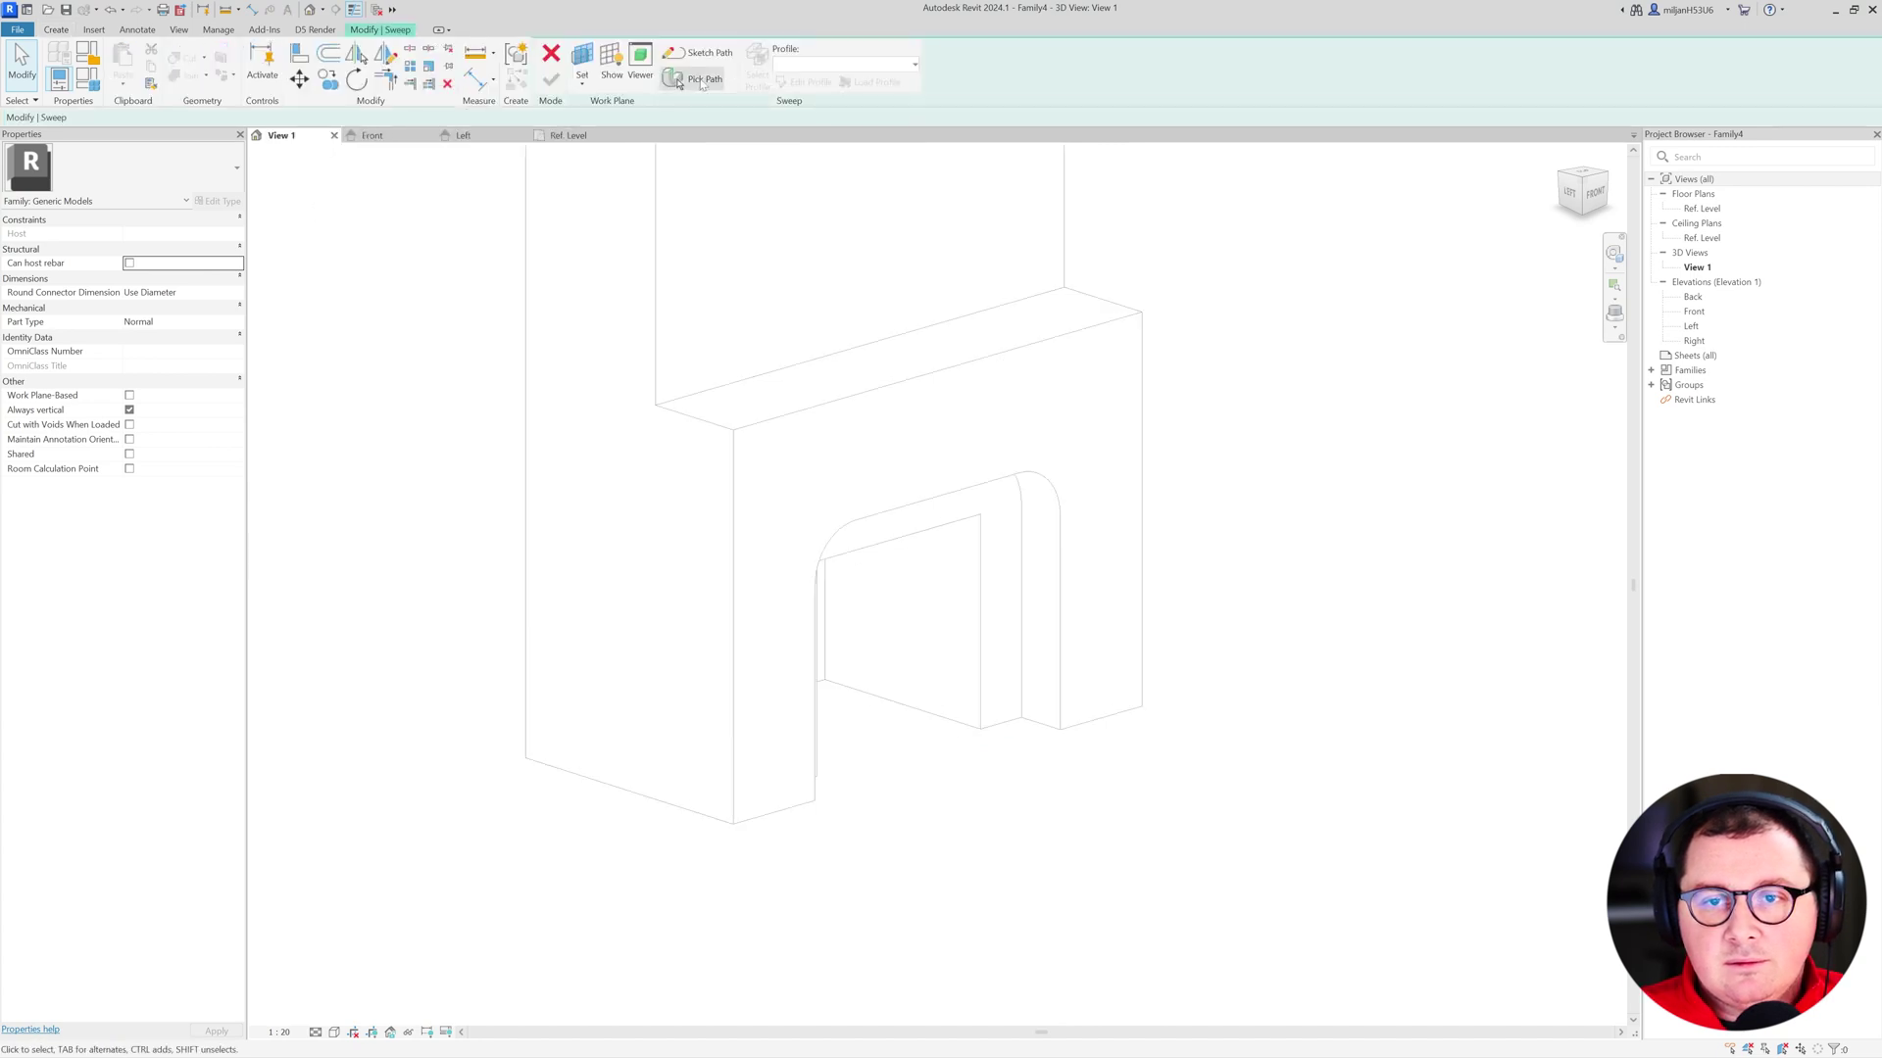
{"action": "left_click", "coordinate": [701, 59]}
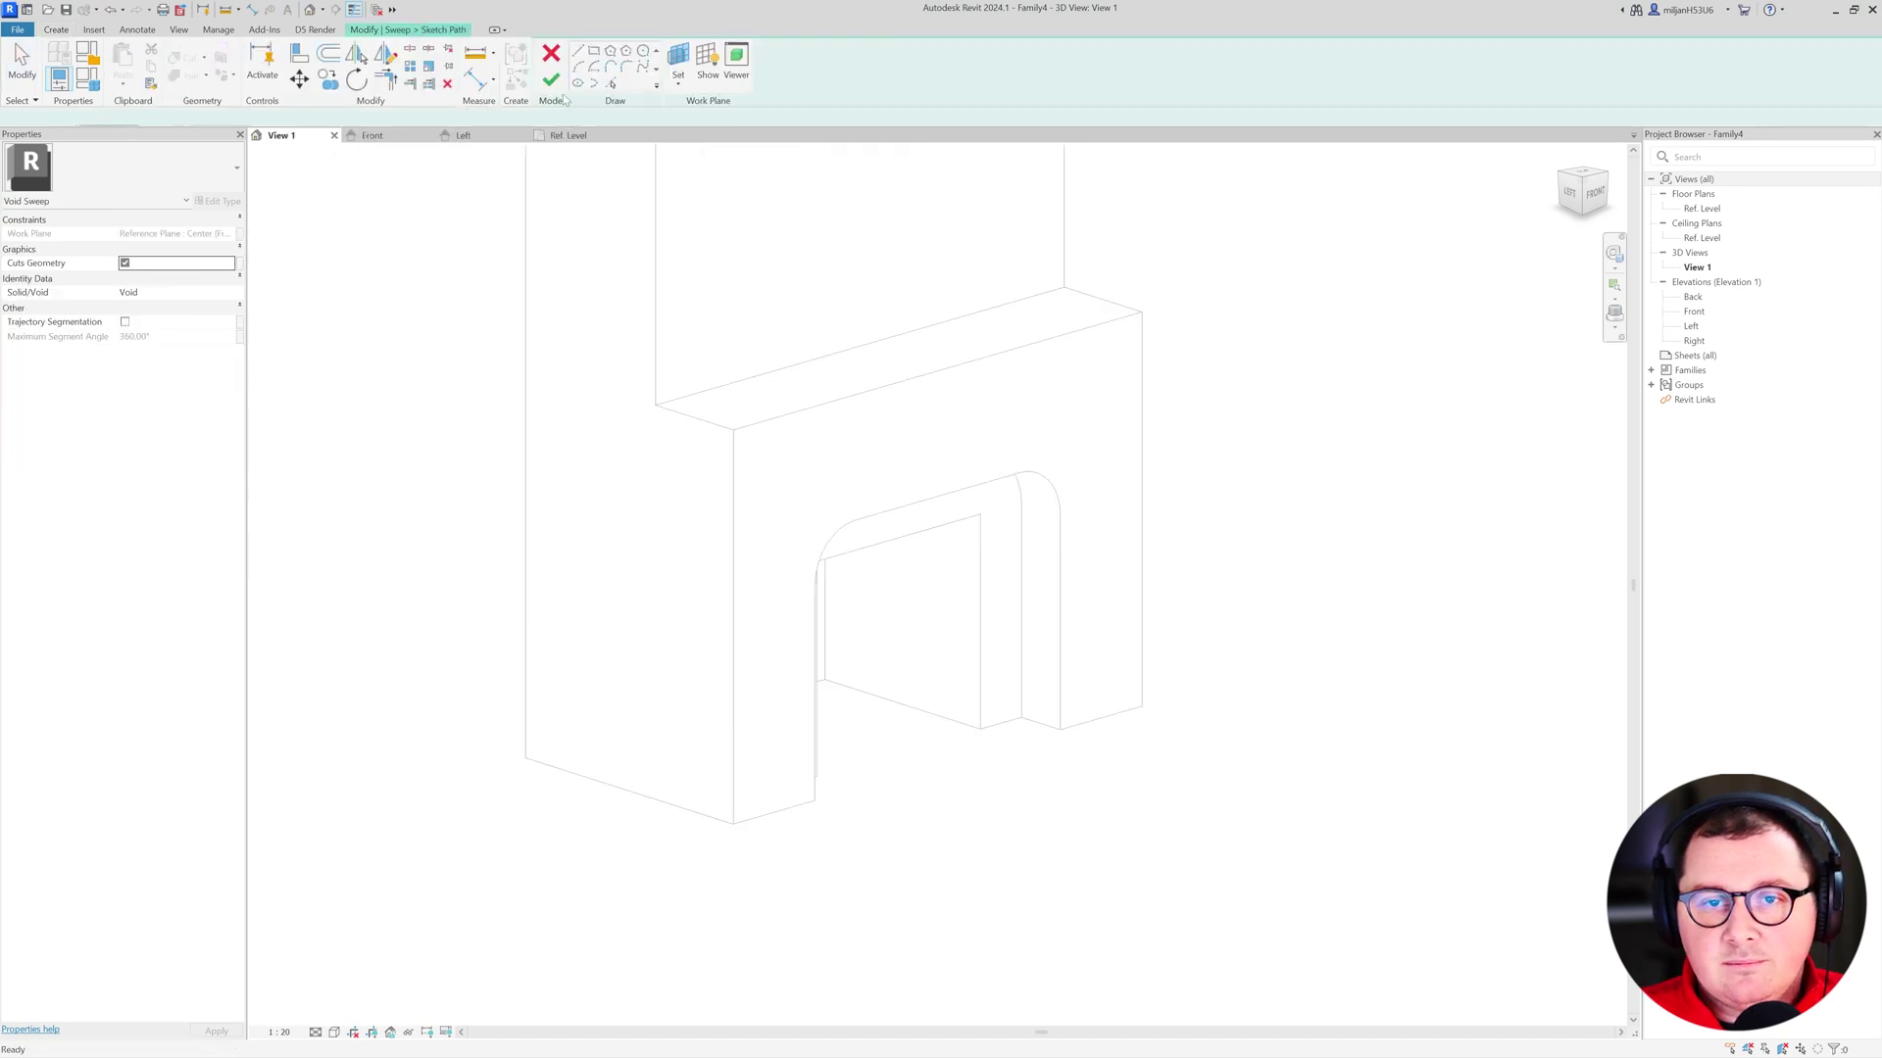
{"action": "left_click", "coordinate": [675, 82]}
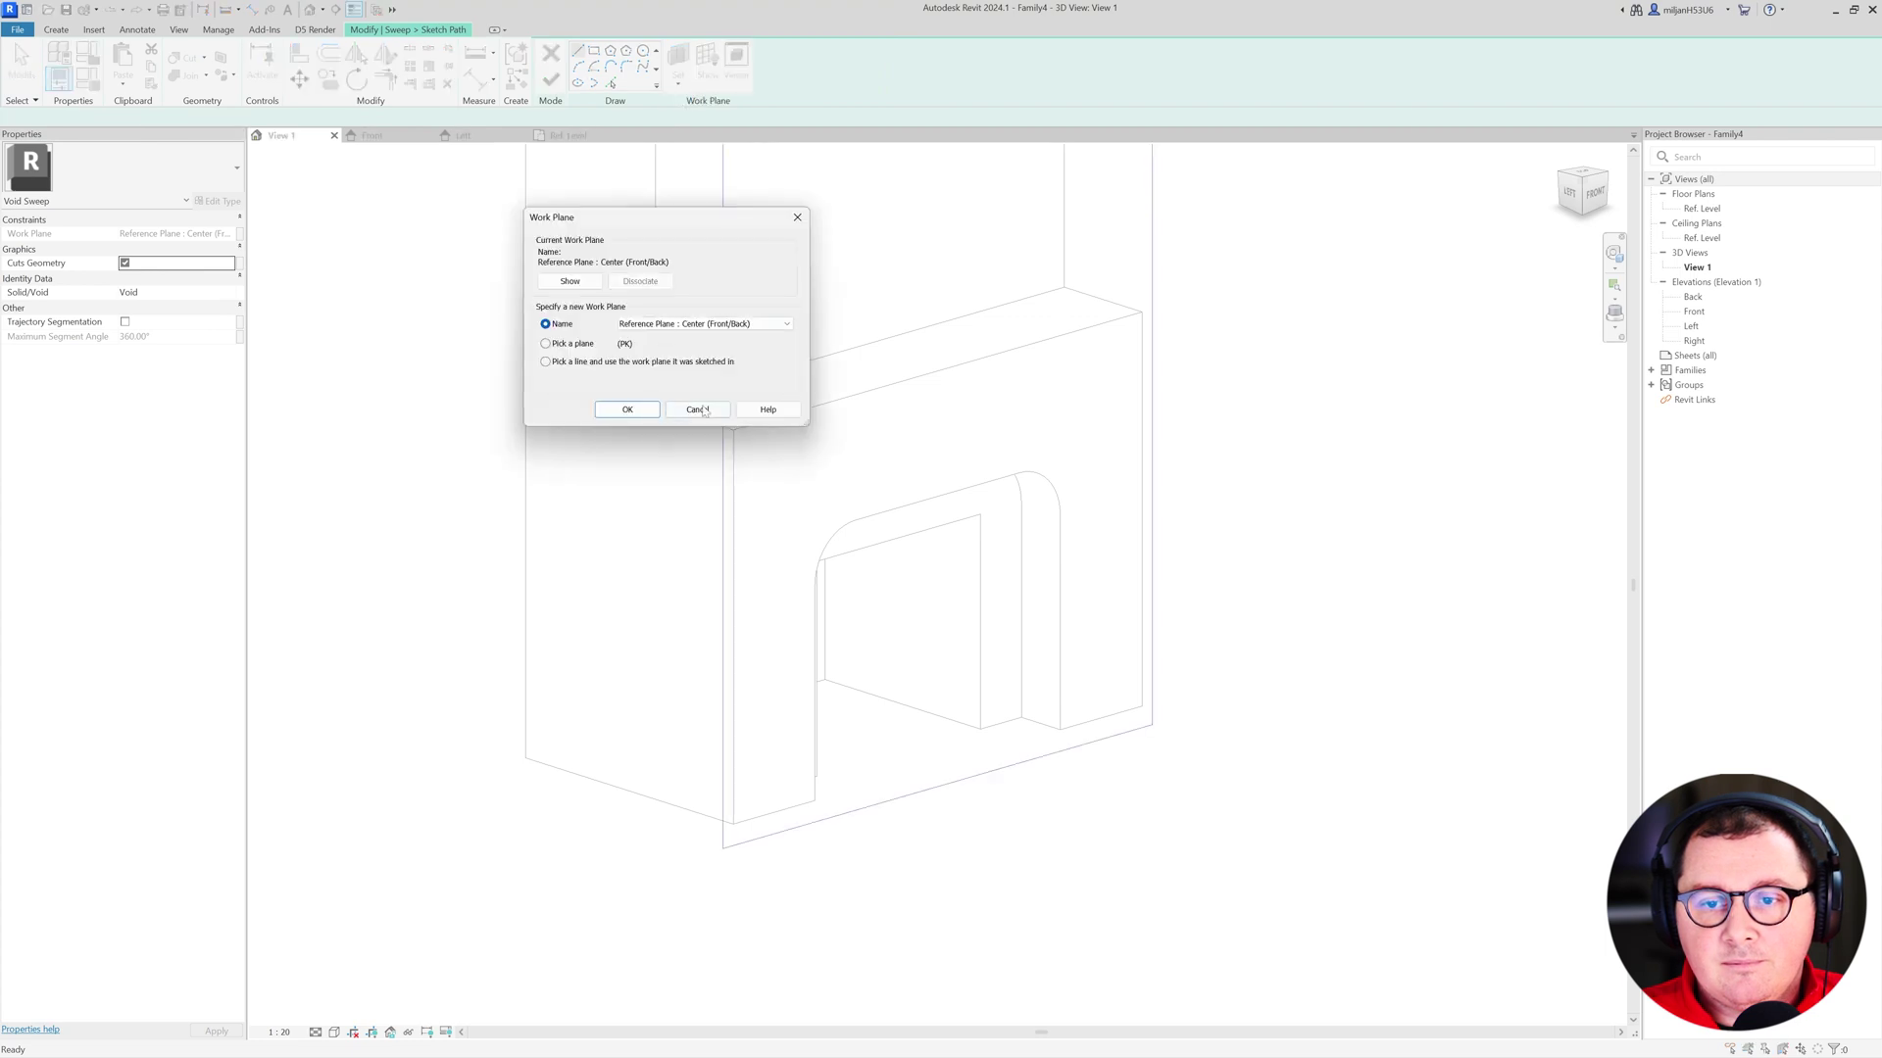
{"action": "left_click", "coordinate": [697, 409]}
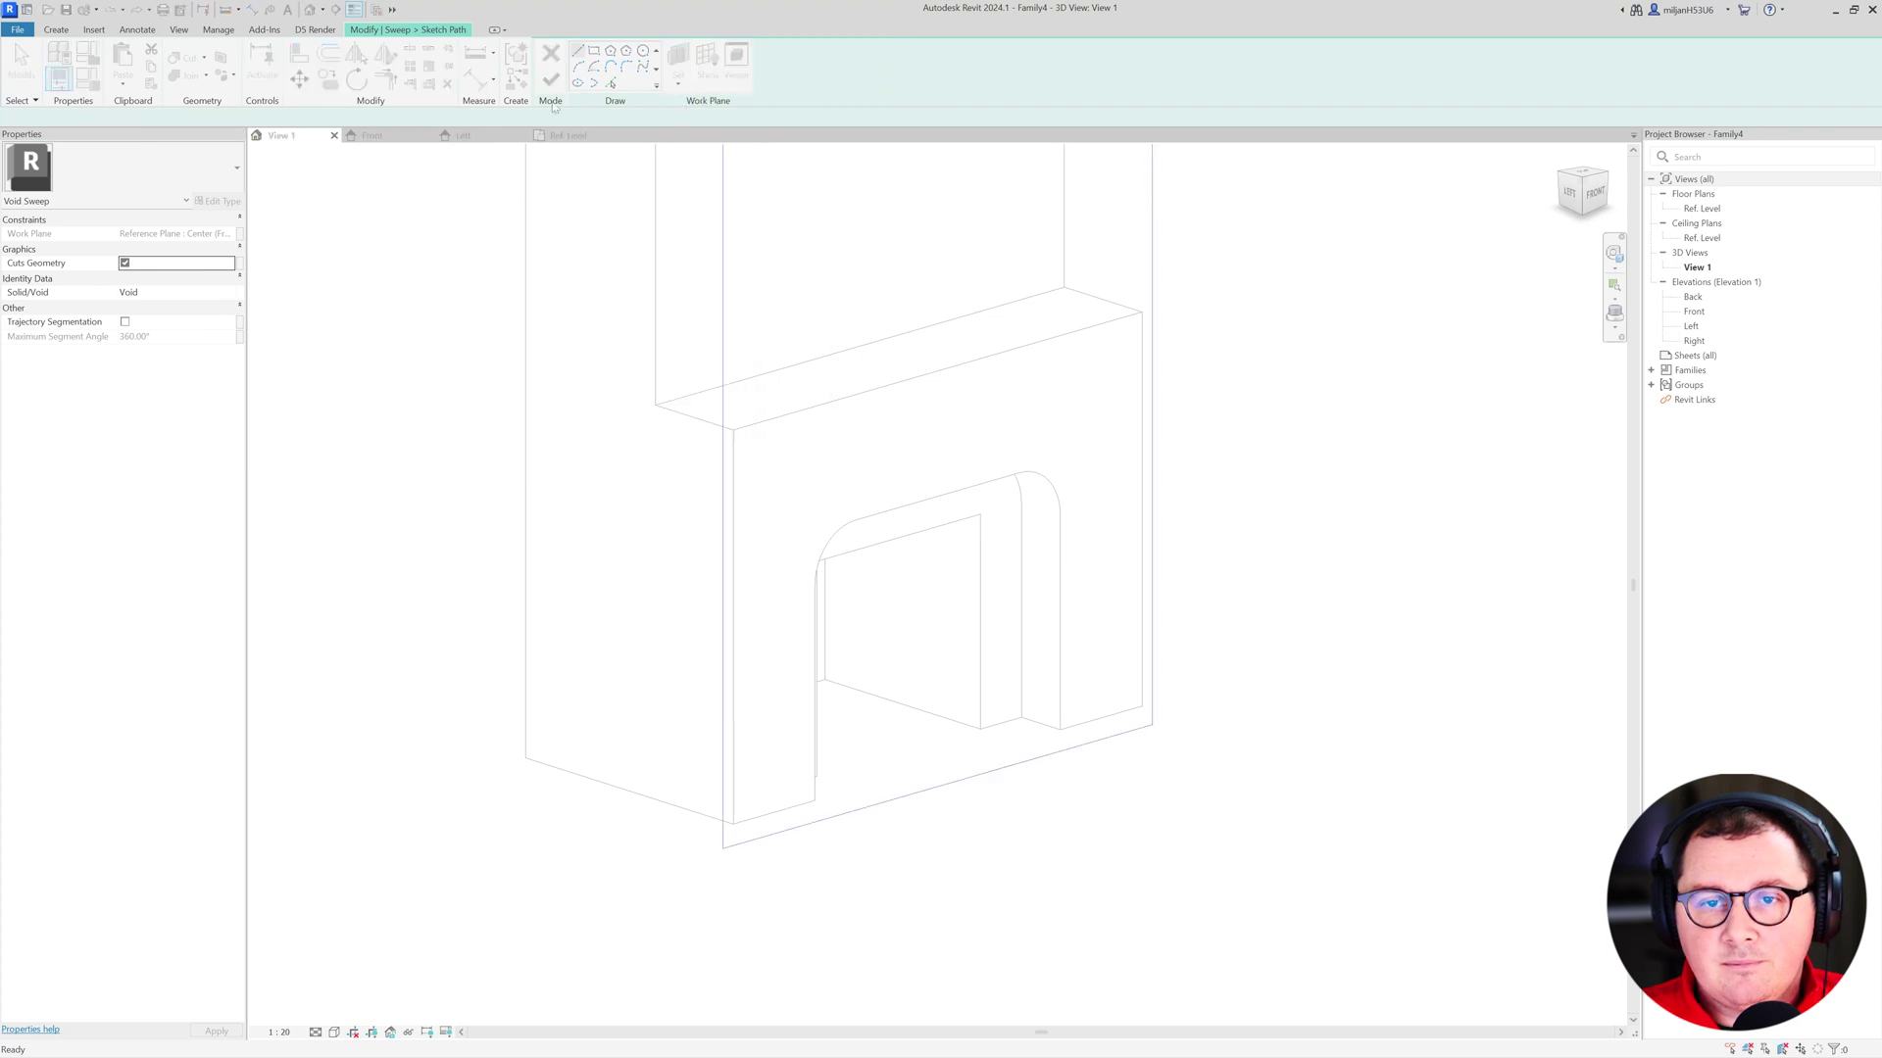
- Pick the rounded recess's front edges, including both corner arcs, as the sweep path and finish the path in Ref. Level
{"action": "left_click", "coordinate": [609, 83]}
{"action": "left_click", "coordinate": [817, 787]}
{"action": "left_click", "coordinate": [830, 539]}
{"action": "left_click", "coordinate": [882, 513]}
{"action": "left_click", "coordinate": [1061, 503]}
{"action": "left_click", "coordinate": [1059, 627]}
{"action": "left_click", "coordinate": [568, 135]}
{"action": "left_click", "coordinate": [555, 80]}
- Open the sweep profile for editing and sketch a right triangle with 50 mm legs at the recess's front corner
{"action": "scroll", "coordinate": [784, 627], "scroll_direction": "up", "scroll_amount": 6}
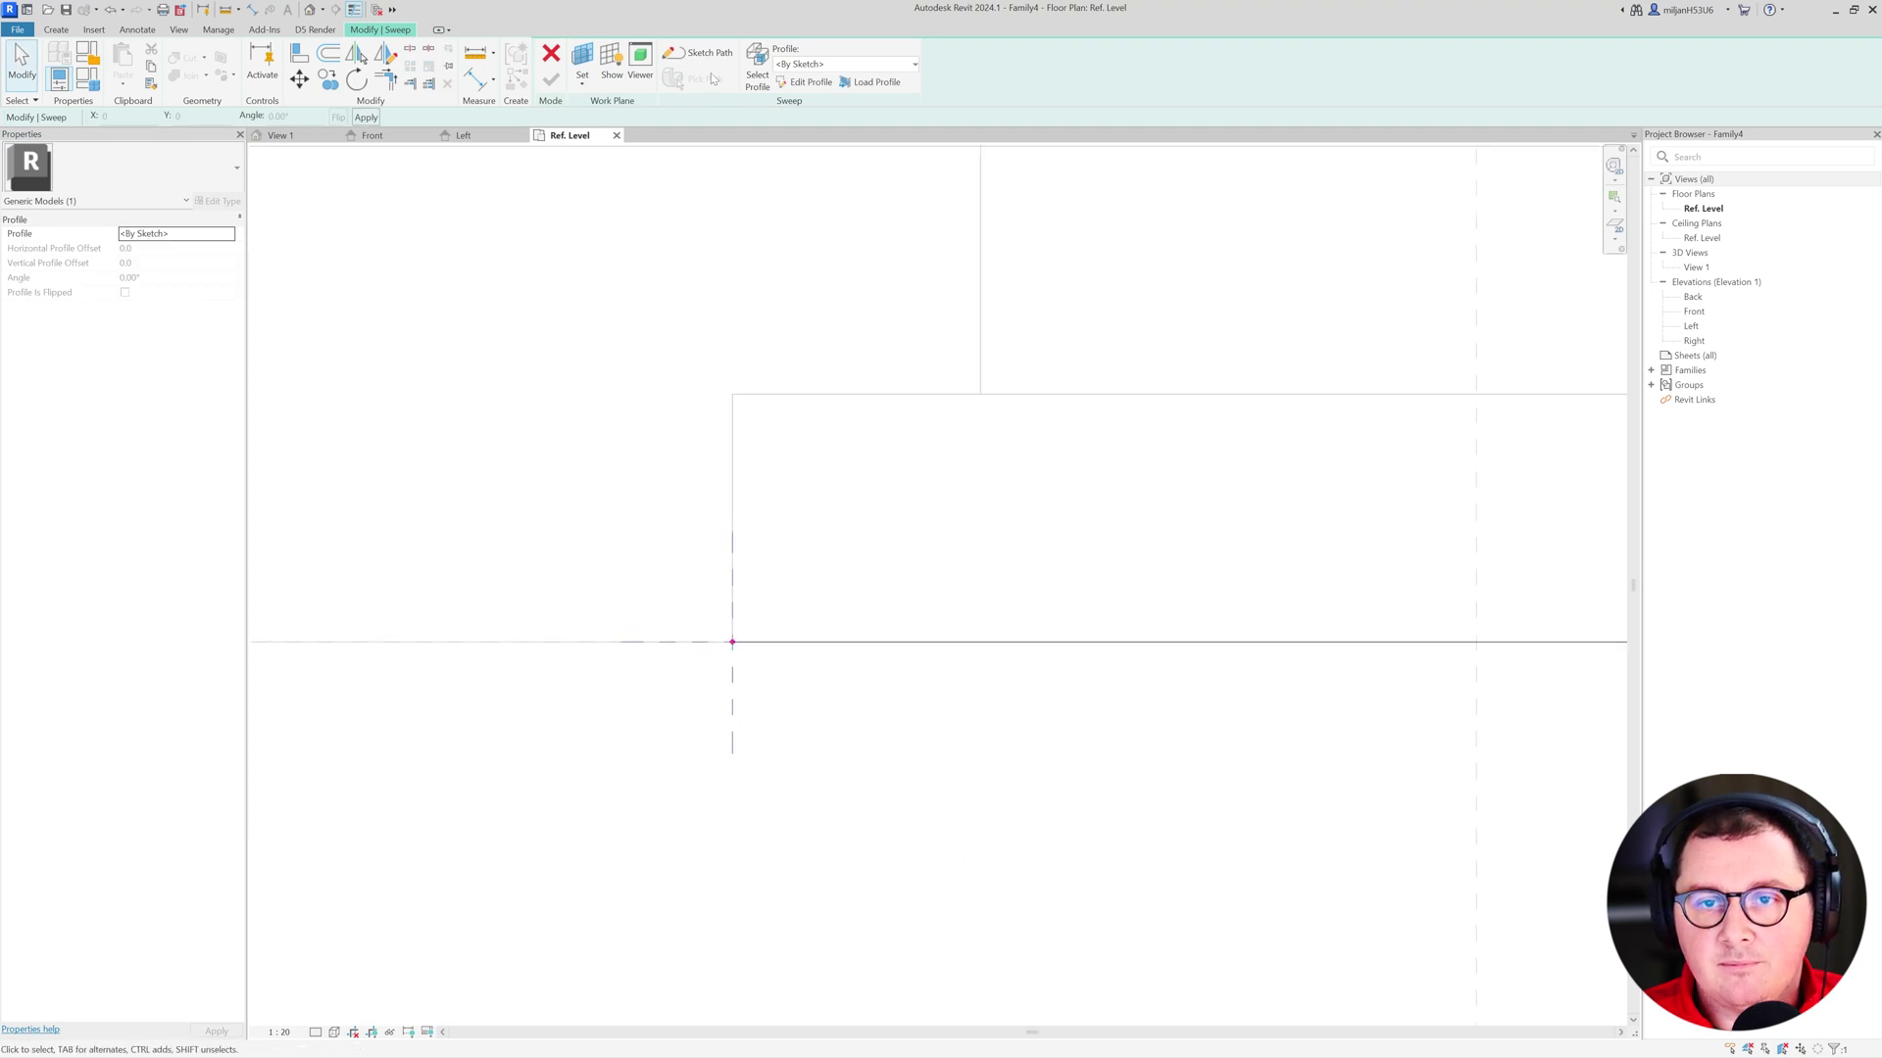
{"action": "left_click", "coordinate": [808, 81]}
{"action": "left_click", "coordinate": [732, 642]}
{"action": "left_click", "coordinate": [652, 642]}
{"action": "left_click", "coordinate": [732, 559]}
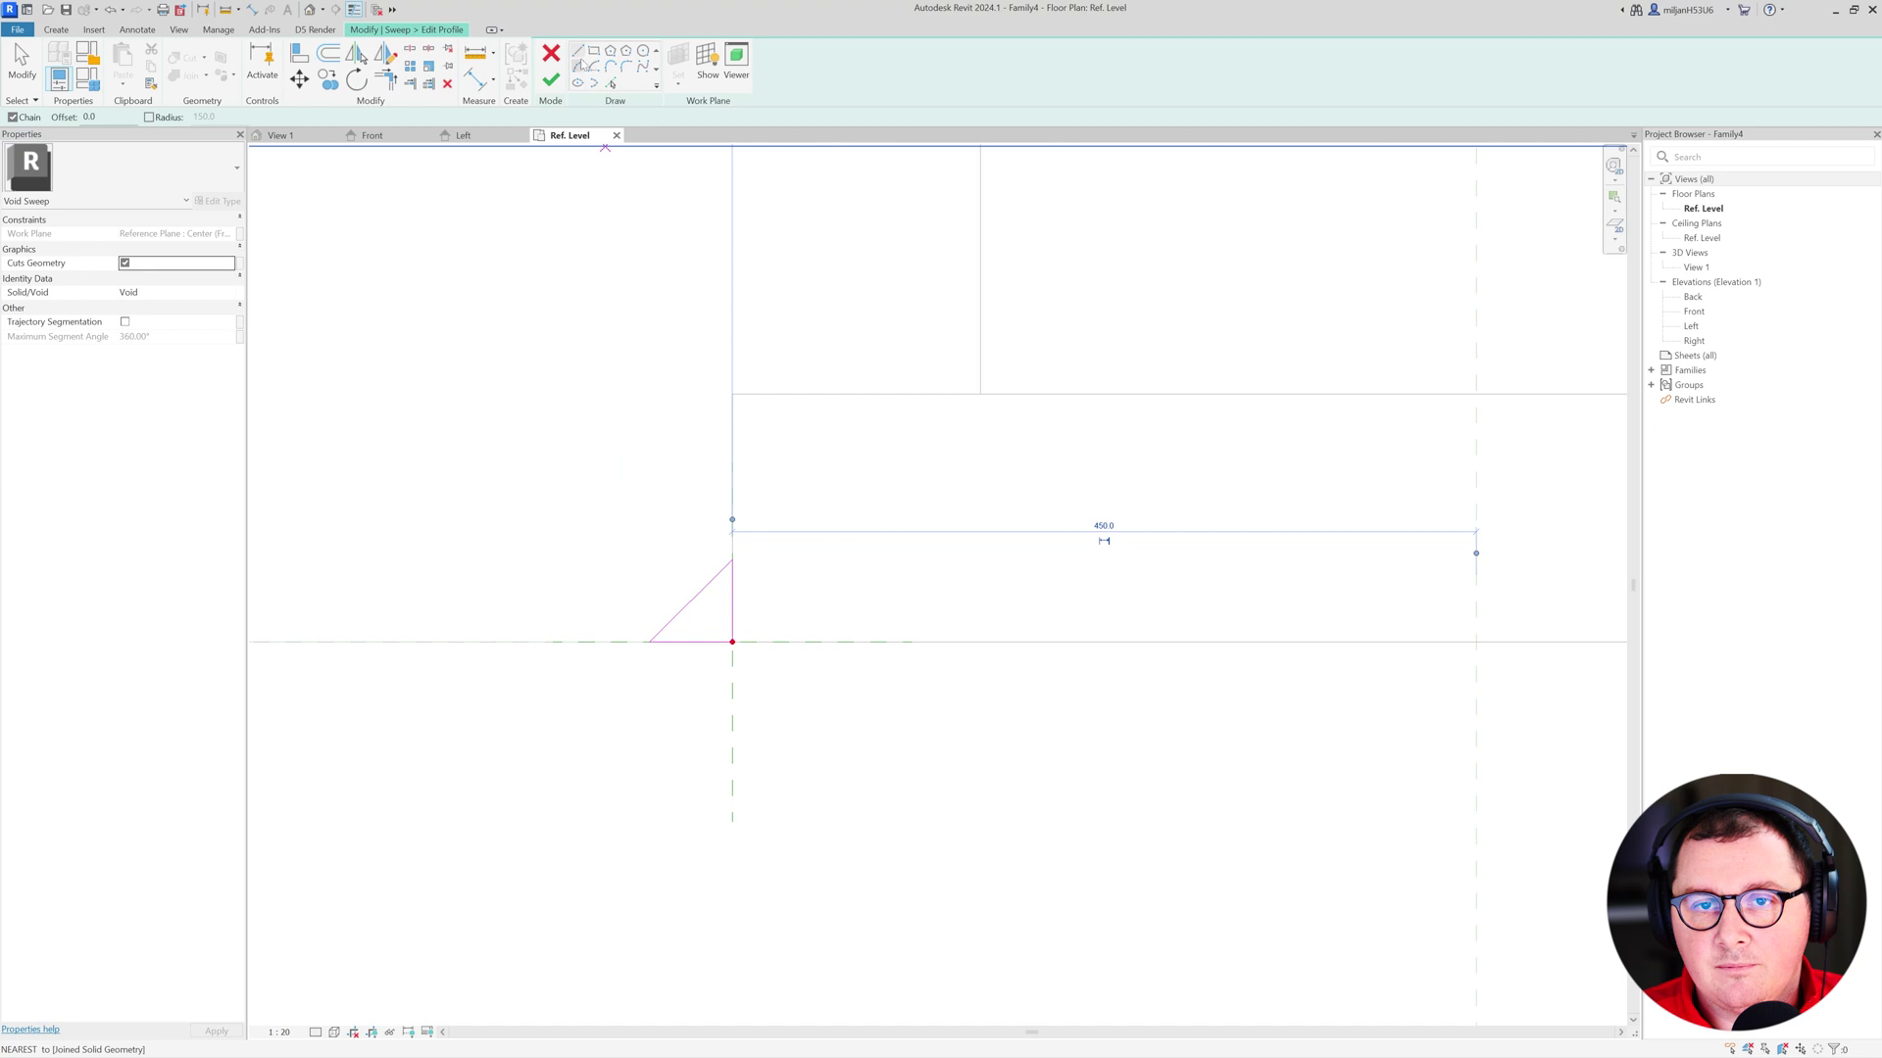
{"action": "key", "text": "Escape"}
{"action": "key", "text": "Escape"}
- Draw a 50 mm radius arc between the ends of the triangle's diagonal, and delete the triangle's straight lines
{"action": "left_click", "coordinate": [729, 562]}
{"action": "left_click", "coordinate": [649, 643]}
{"action": "left_click", "coordinate": [697, 619]}
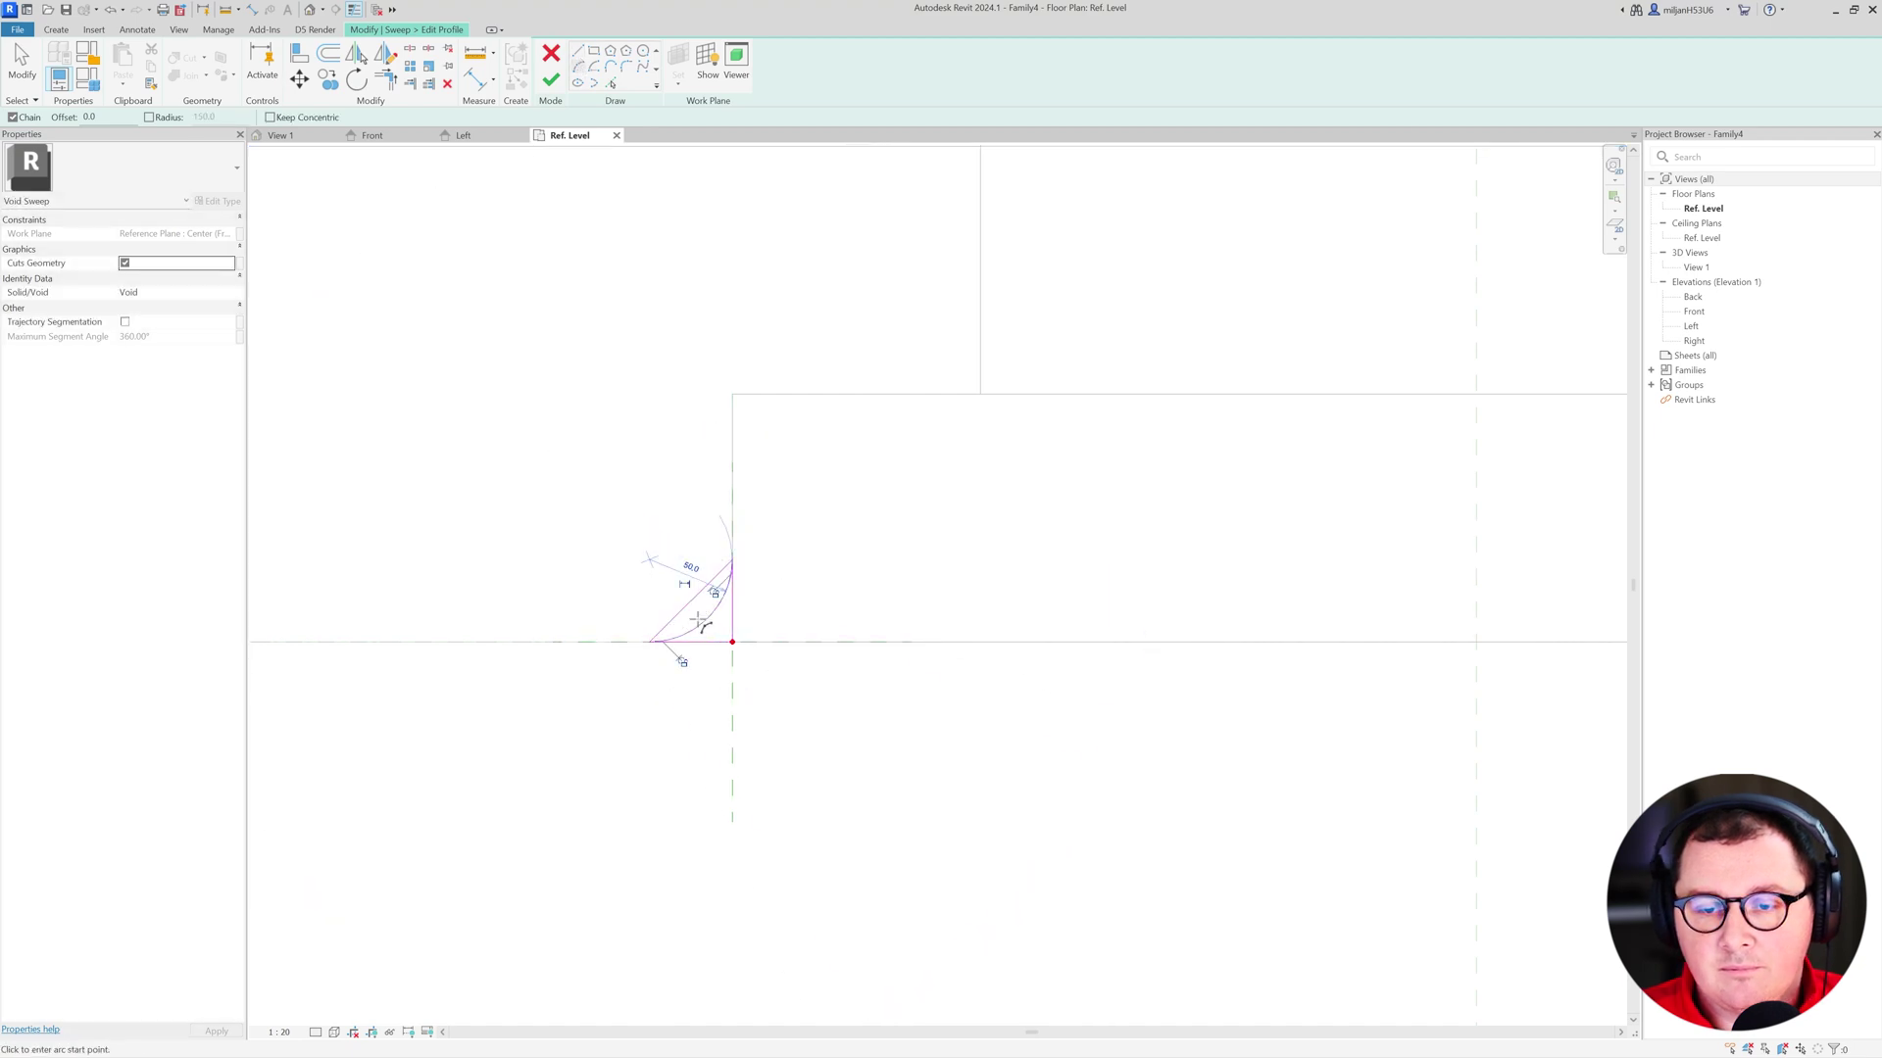
{"action": "key", "text": "Escape"}
{"action": "left_click", "coordinate": [695, 595]}
{"action": "key", "text": "Delete"}
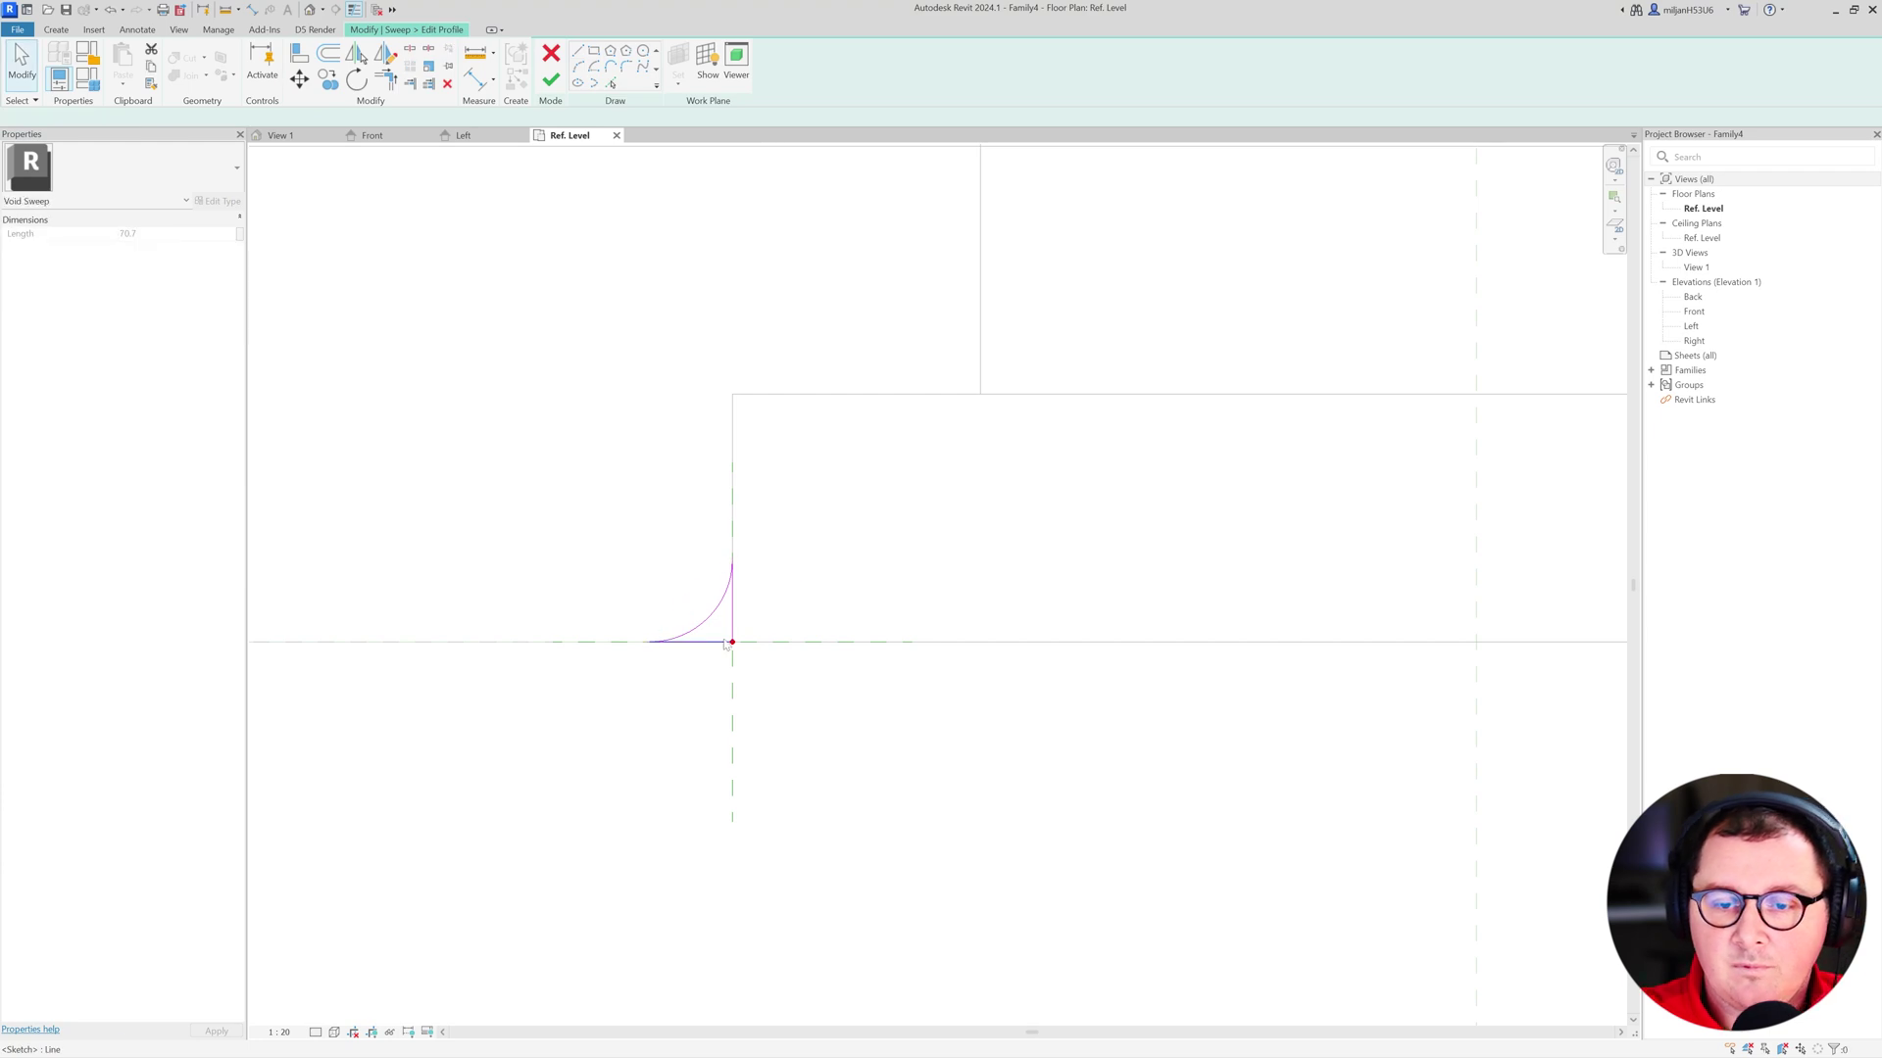
- Close the profile around the arc with straight lines extending 10 mm past the recess corner in both directions
{"action": "left_click", "coordinate": [577, 51]}
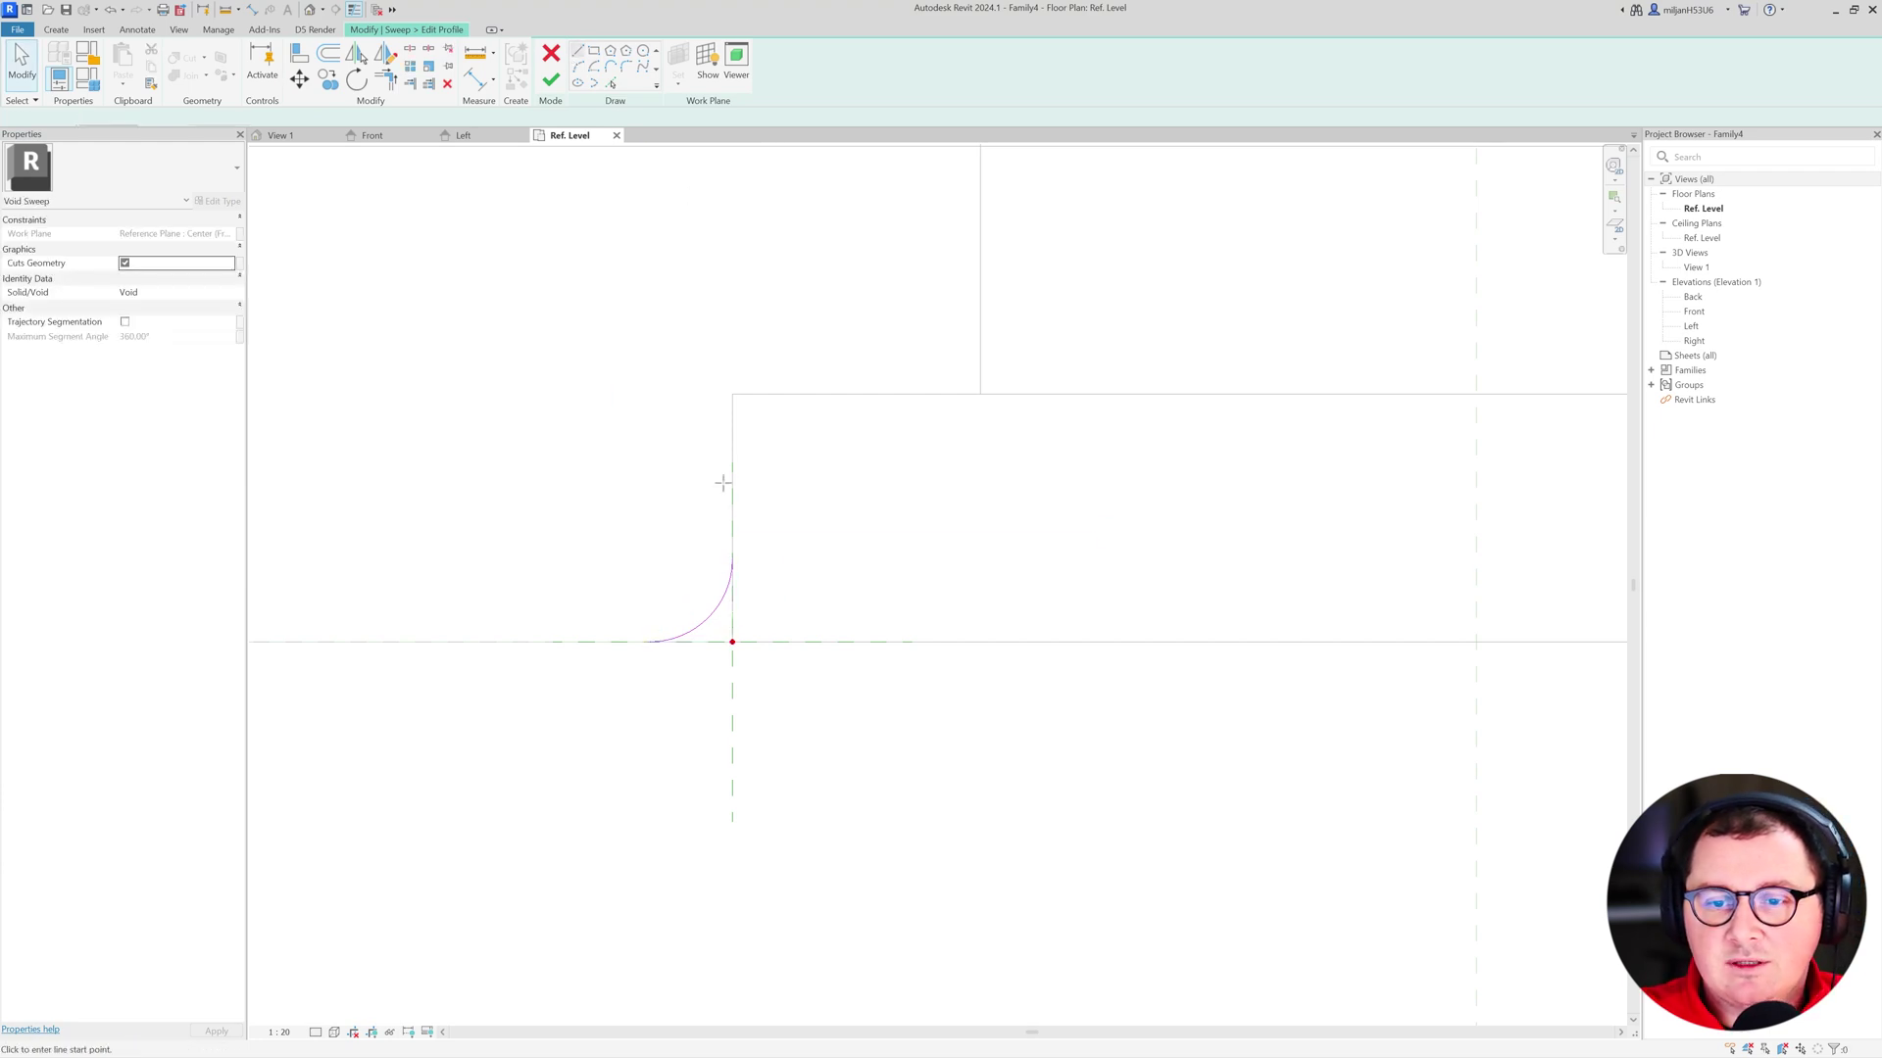
{"action": "left_click", "coordinate": [732, 558]}
{"action": "type", "text": "5"}
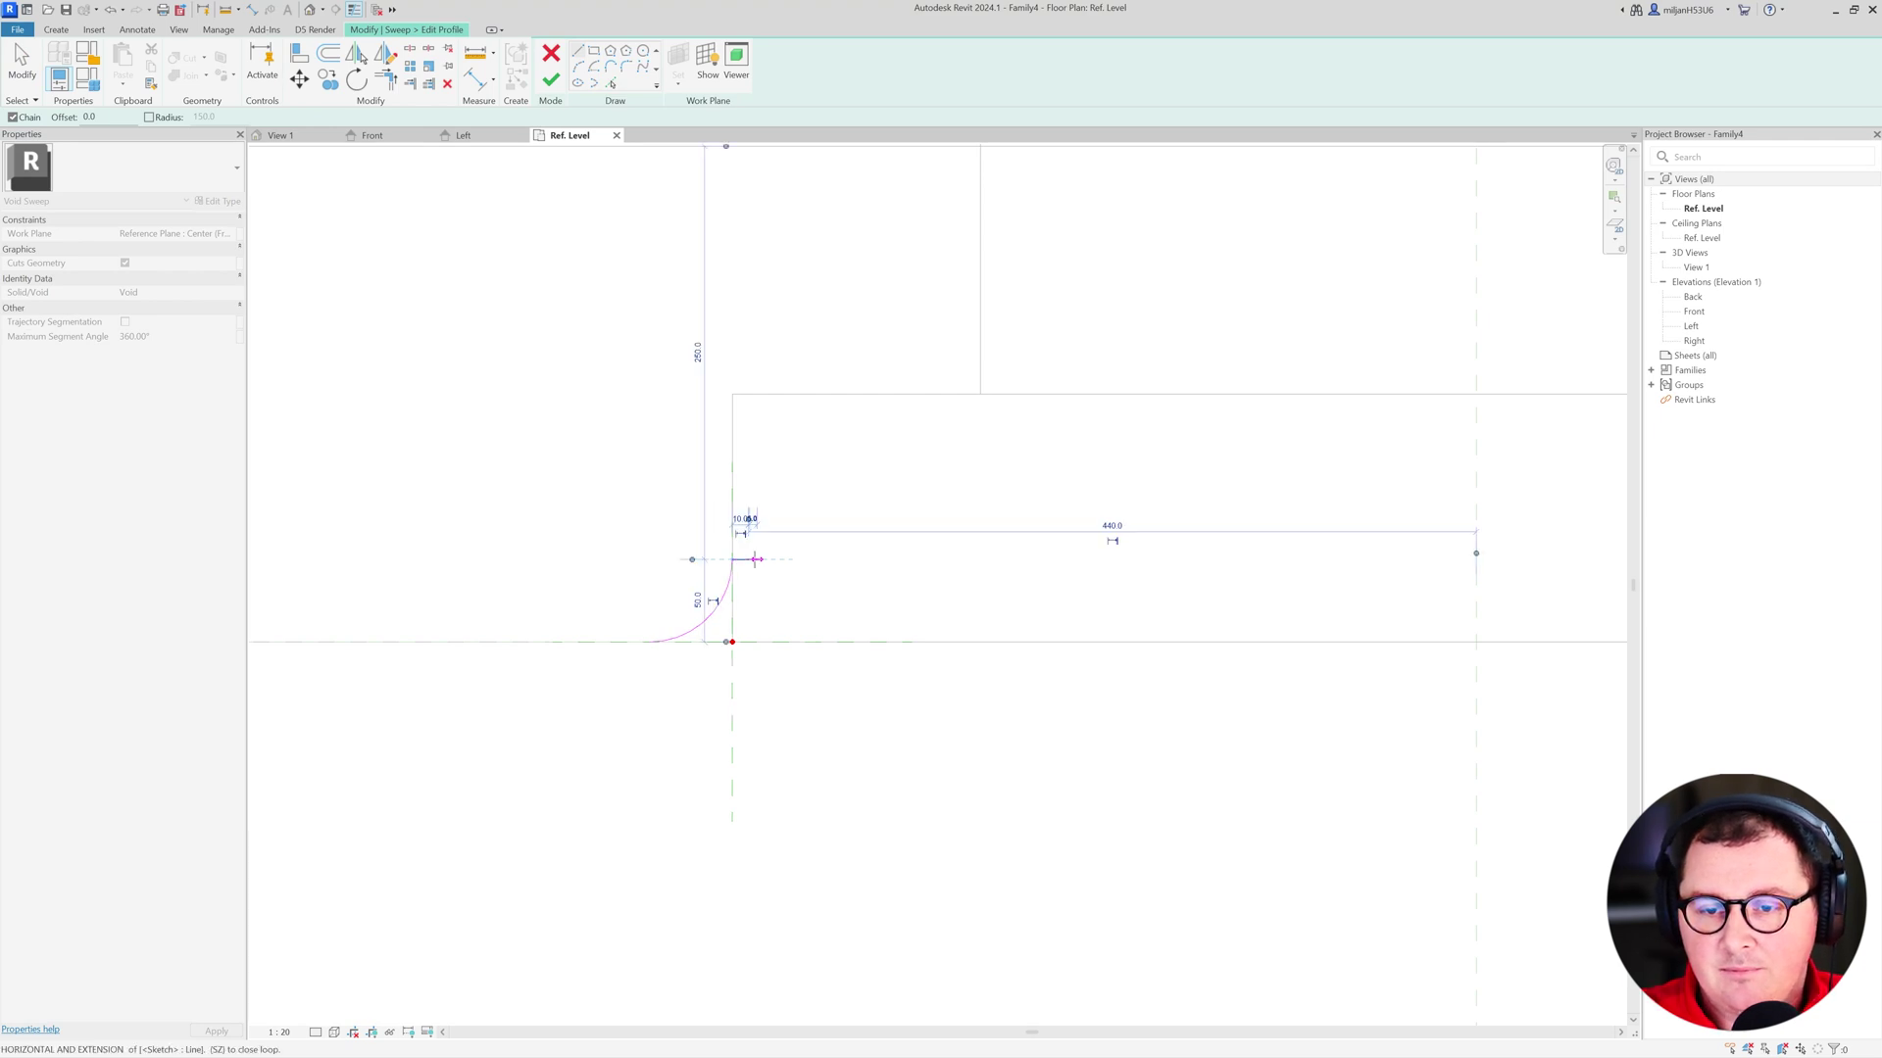
{"action": "key", "text": "Return"}
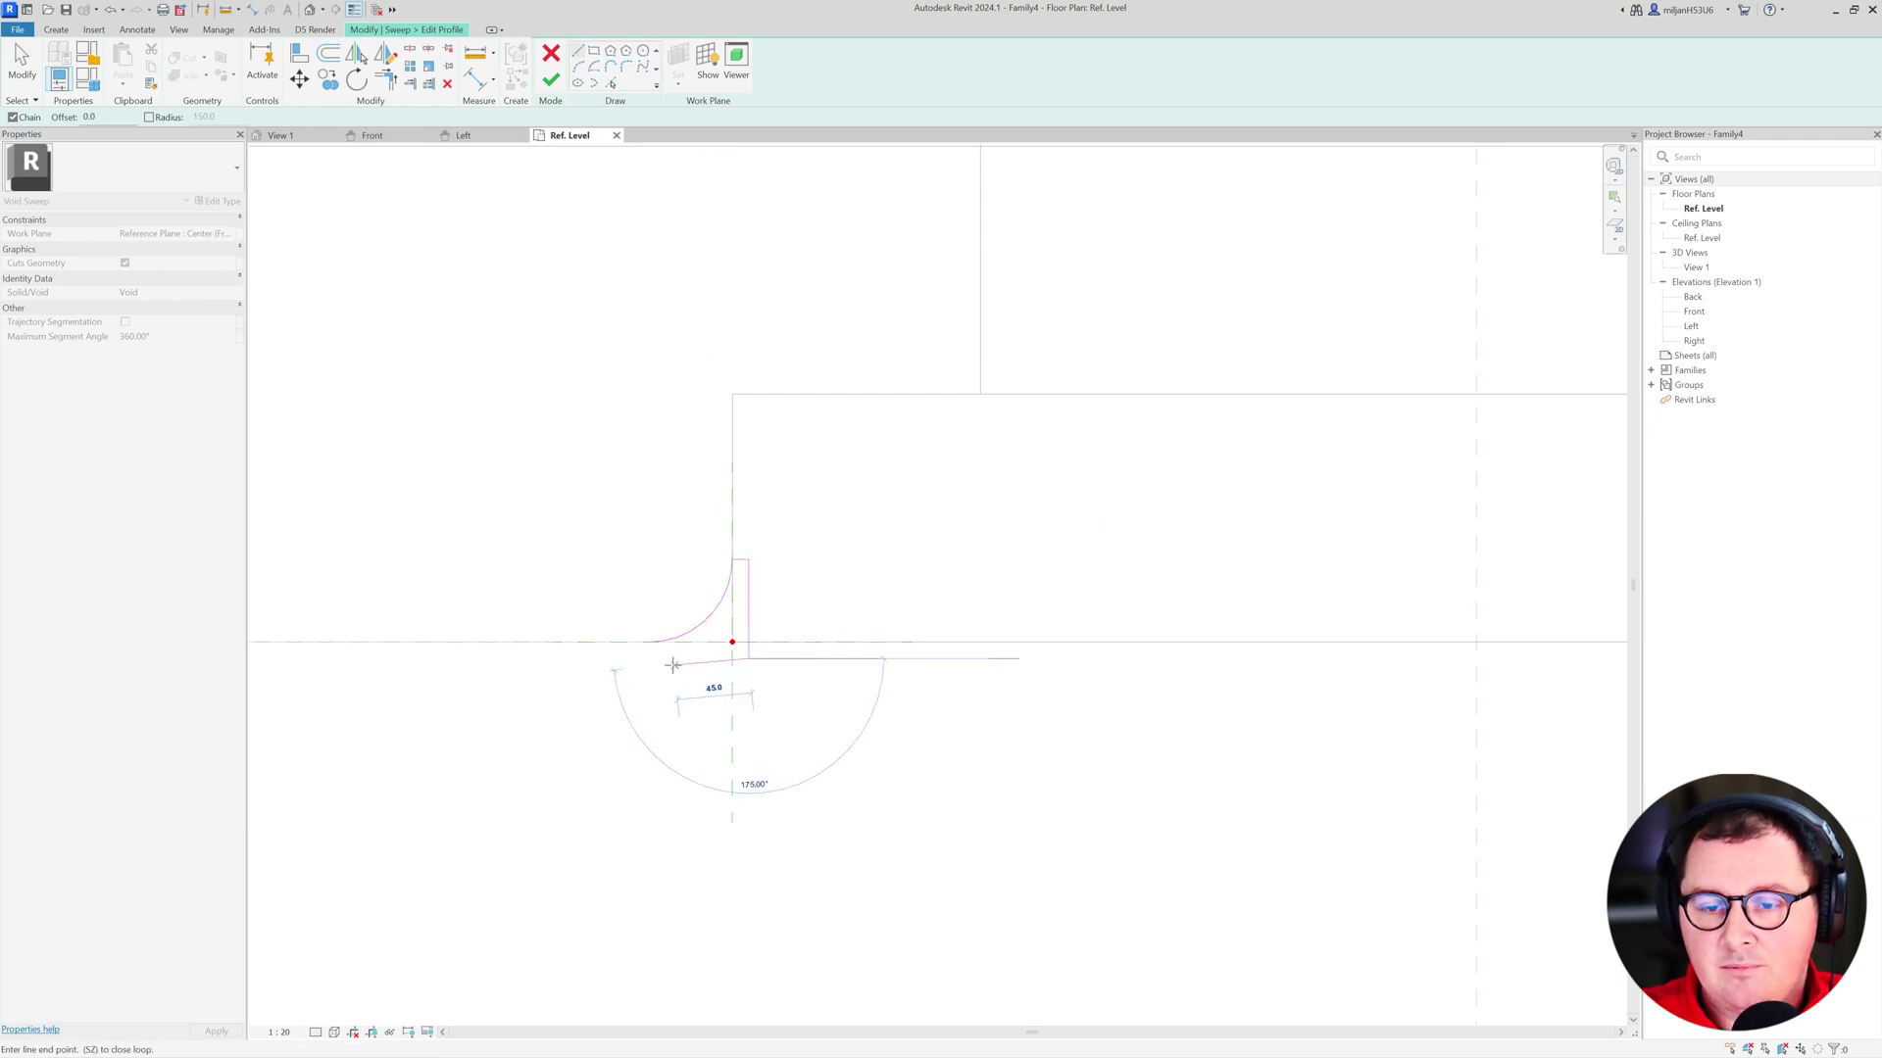
{"action": "left_click", "coordinate": [649, 659]}
{"action": "left_click", "coordinate": [649, 642]}
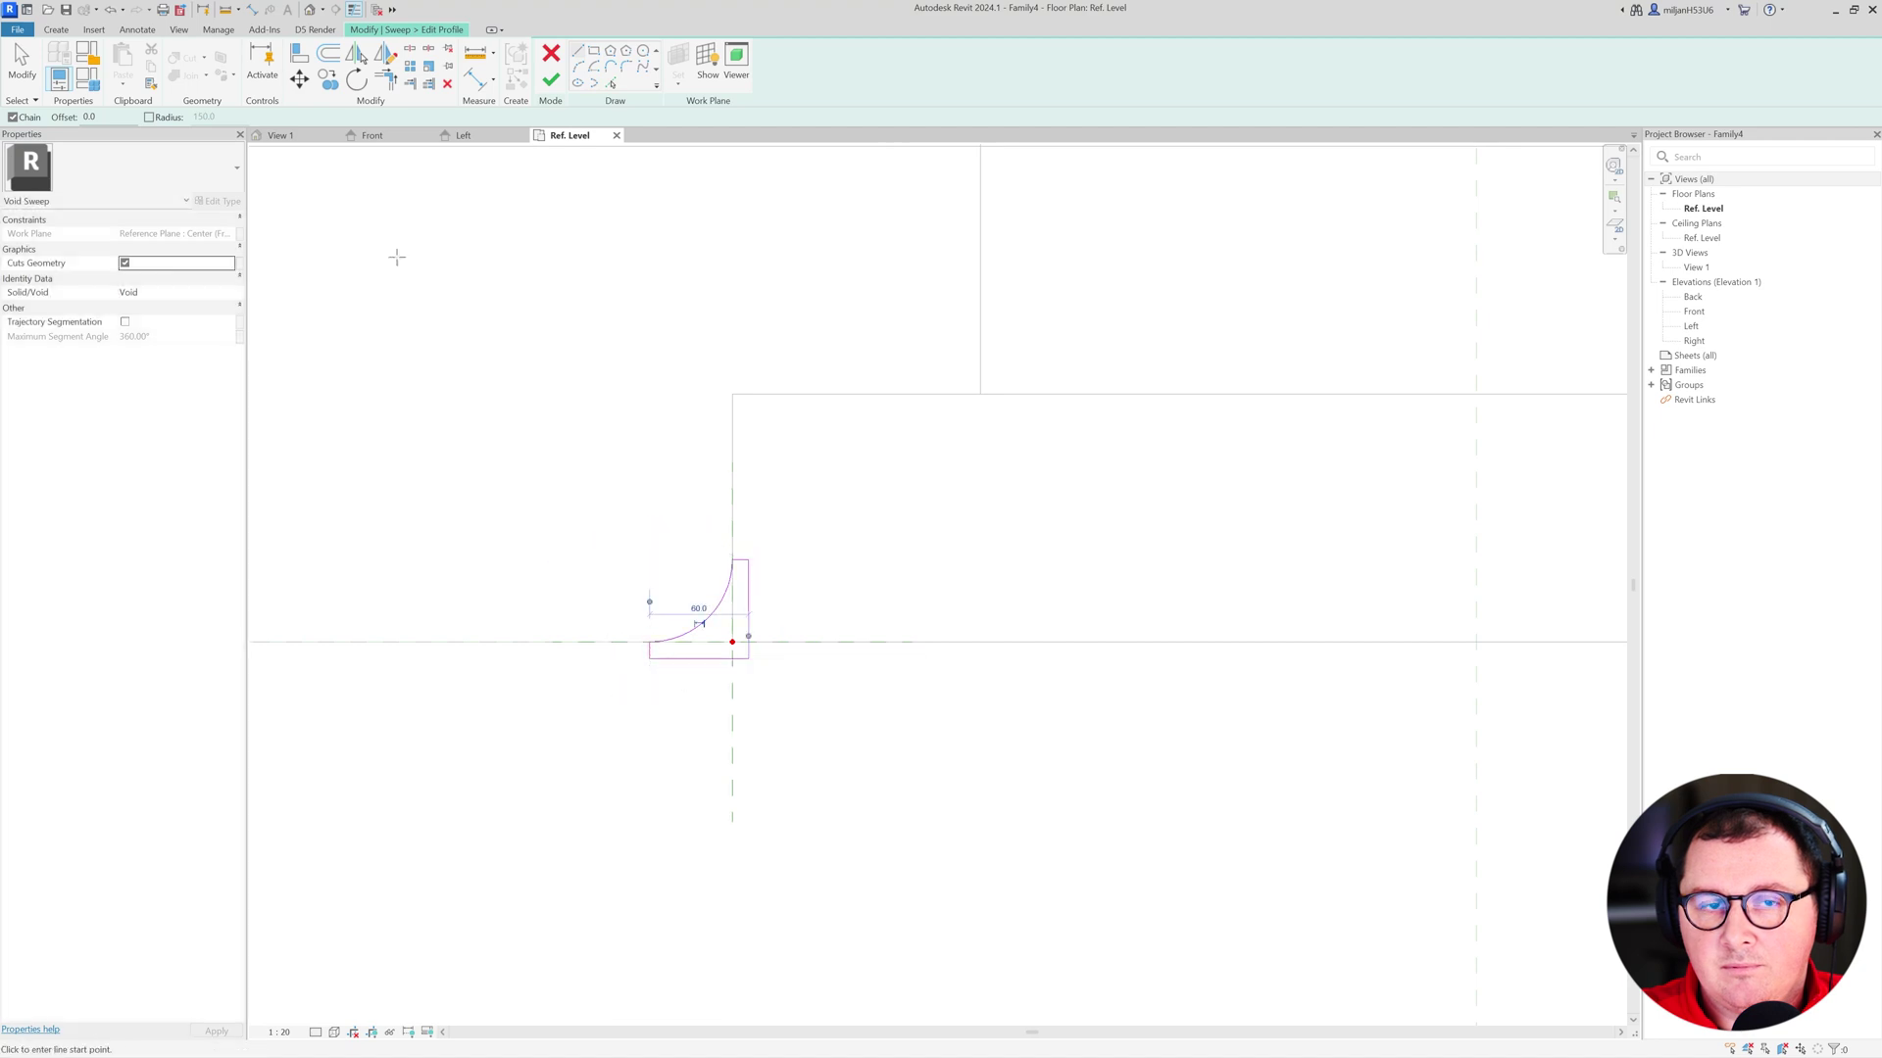
- Finish the rounded corner profile and complete the void sweep along the recess's front edges in View 1
{"action": "left_click", "coordinate": [22, 61]}
{"action": "left_click", "coordinate": [283, 136]}
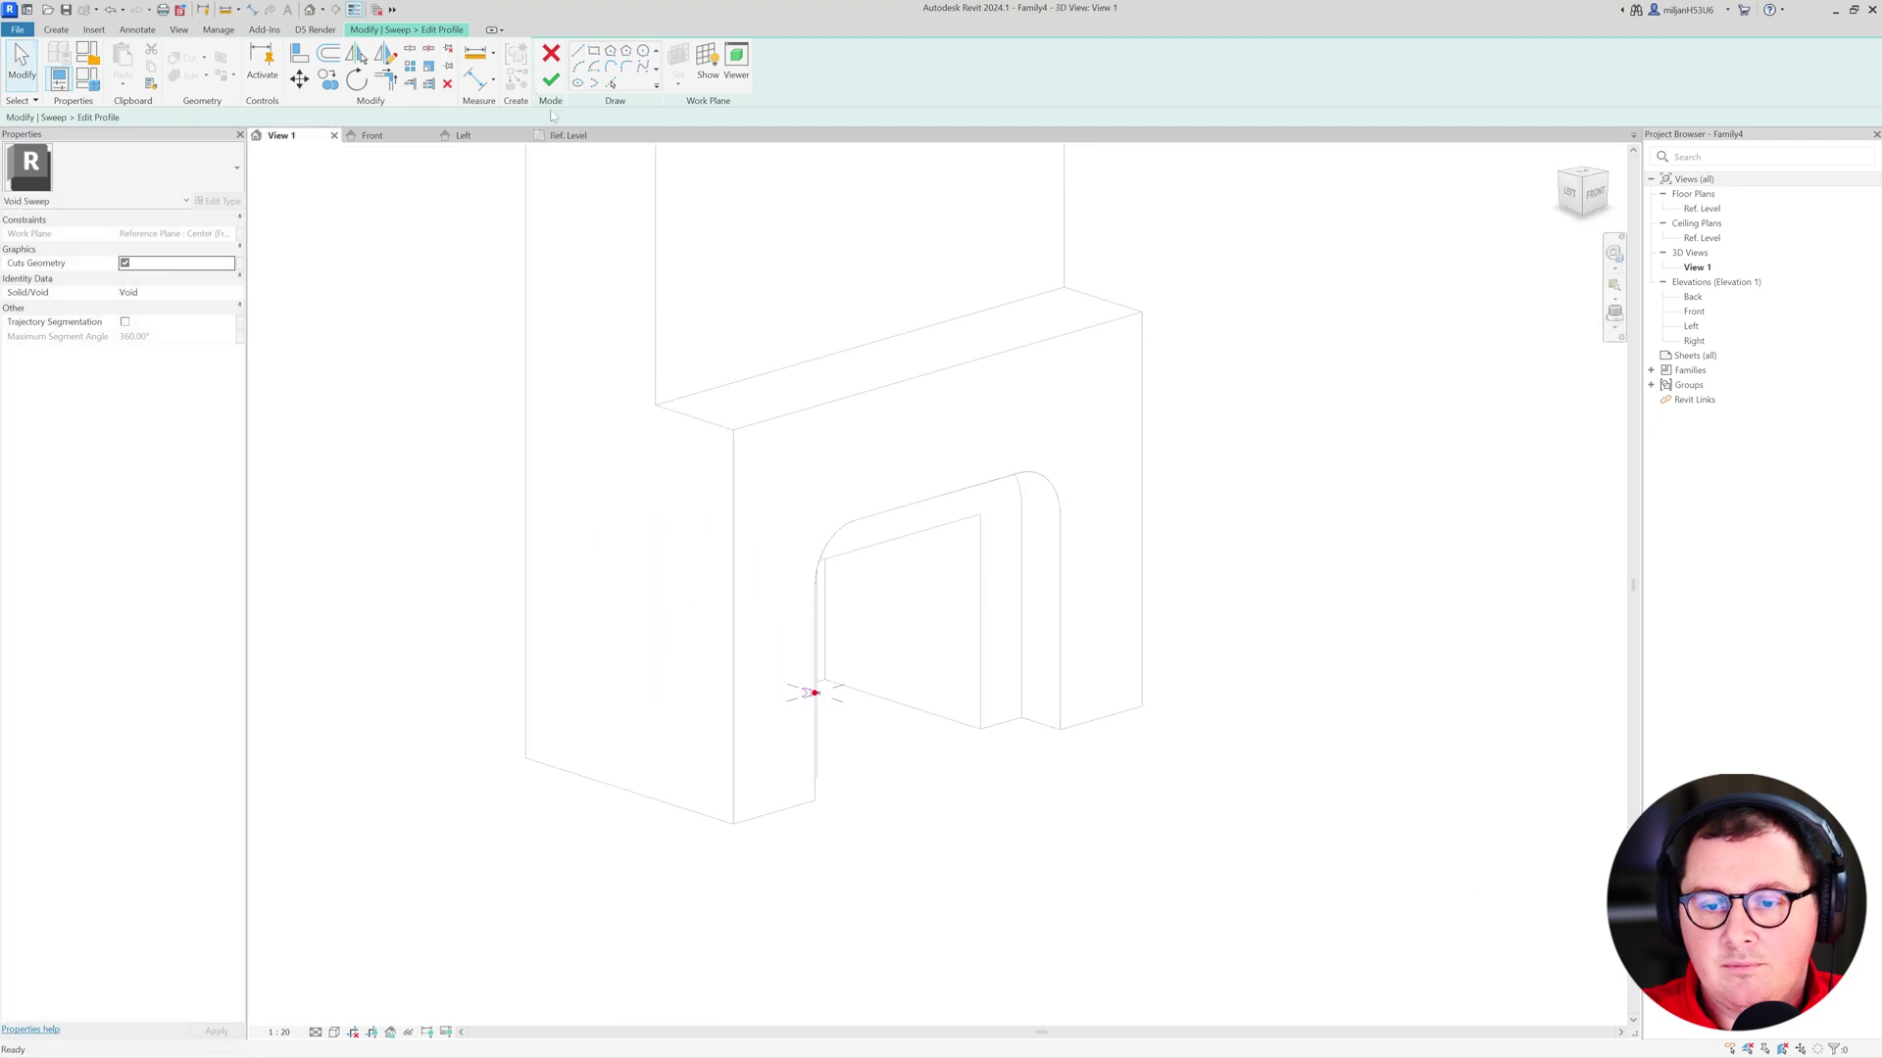
{"action": "left_click", "coordinate": [550, 80]}
{"action": "left_click", "coordinate": [1019, 845]}
{"action": "middle_click_drag", "start_coordinate": [958, 832], "coordinate": [675, 798], "text": "shift"}
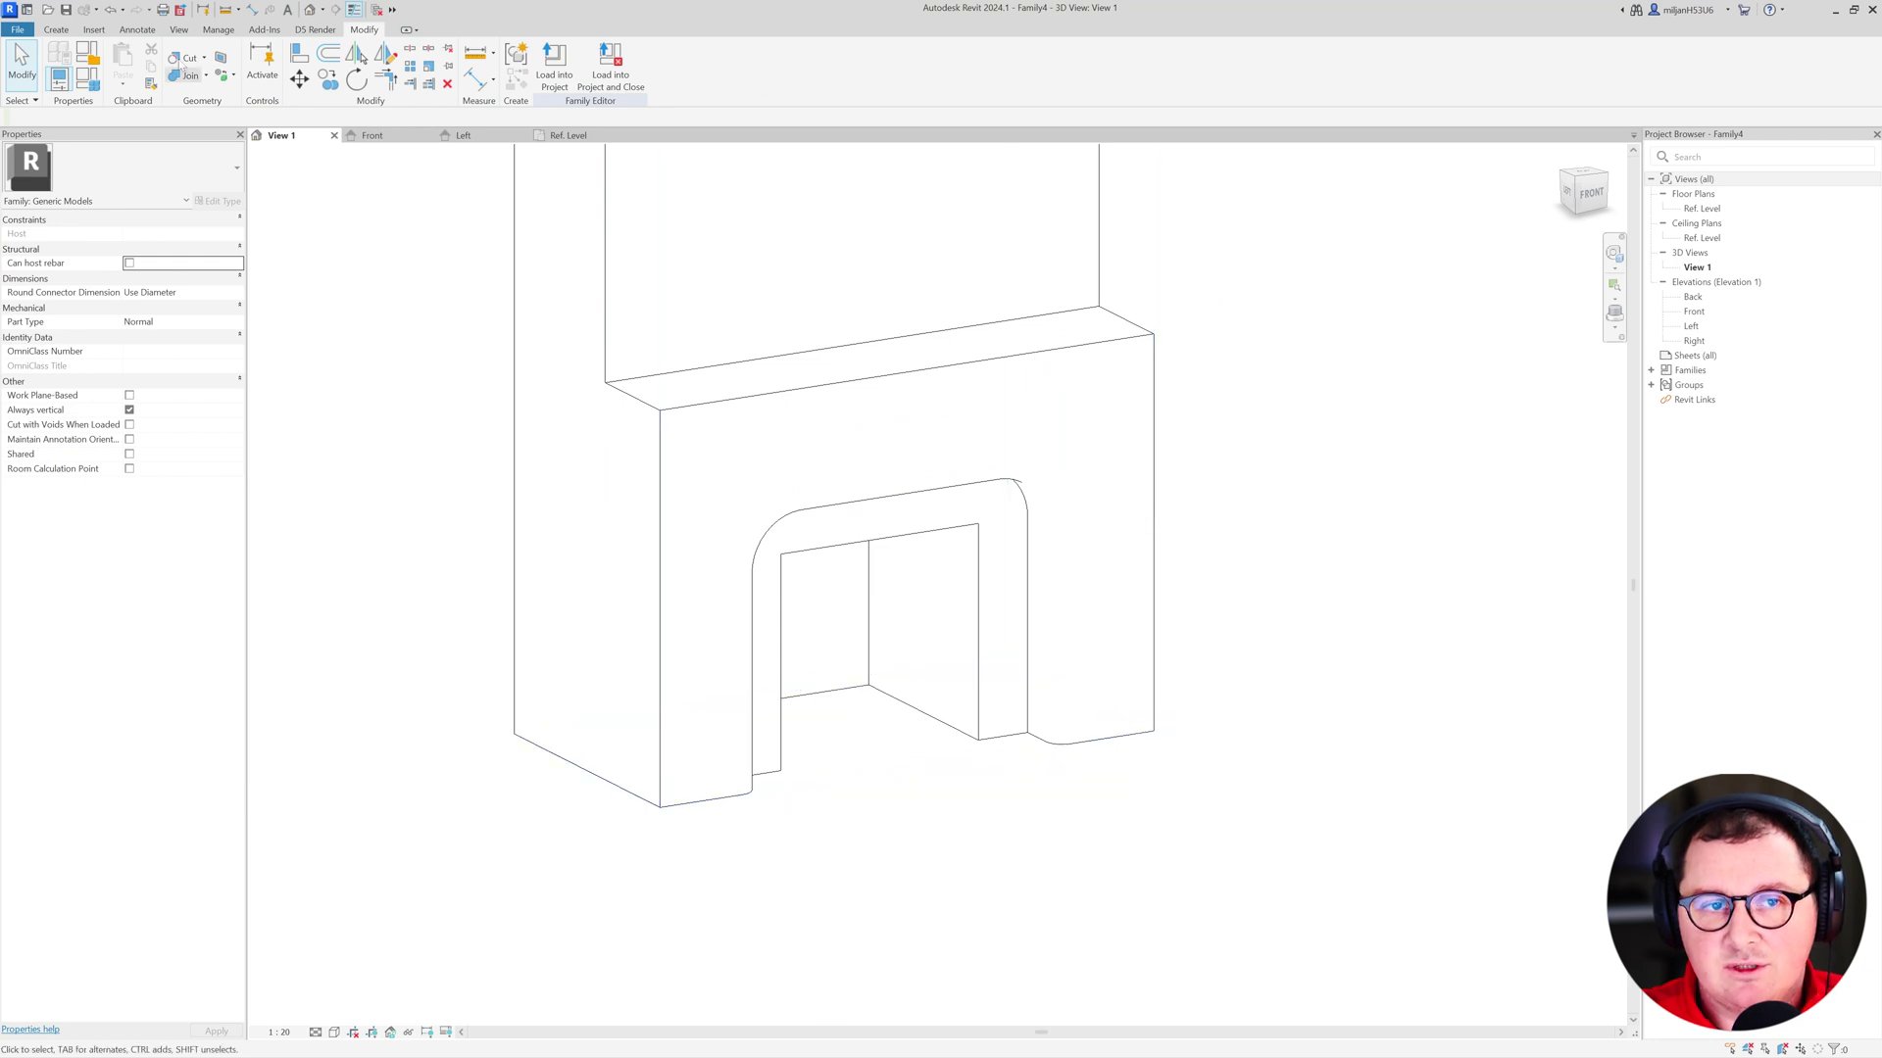
- Start a void extrusion and set its work plane to Level : Ref. Level in the Ref. Level plan
{"action": "left_click", "coordinate": [56, 29]}
{"action": "left_click", "coordinate": [286, 64]}
{"action": "left_click", "coordinate": [299, 108]}
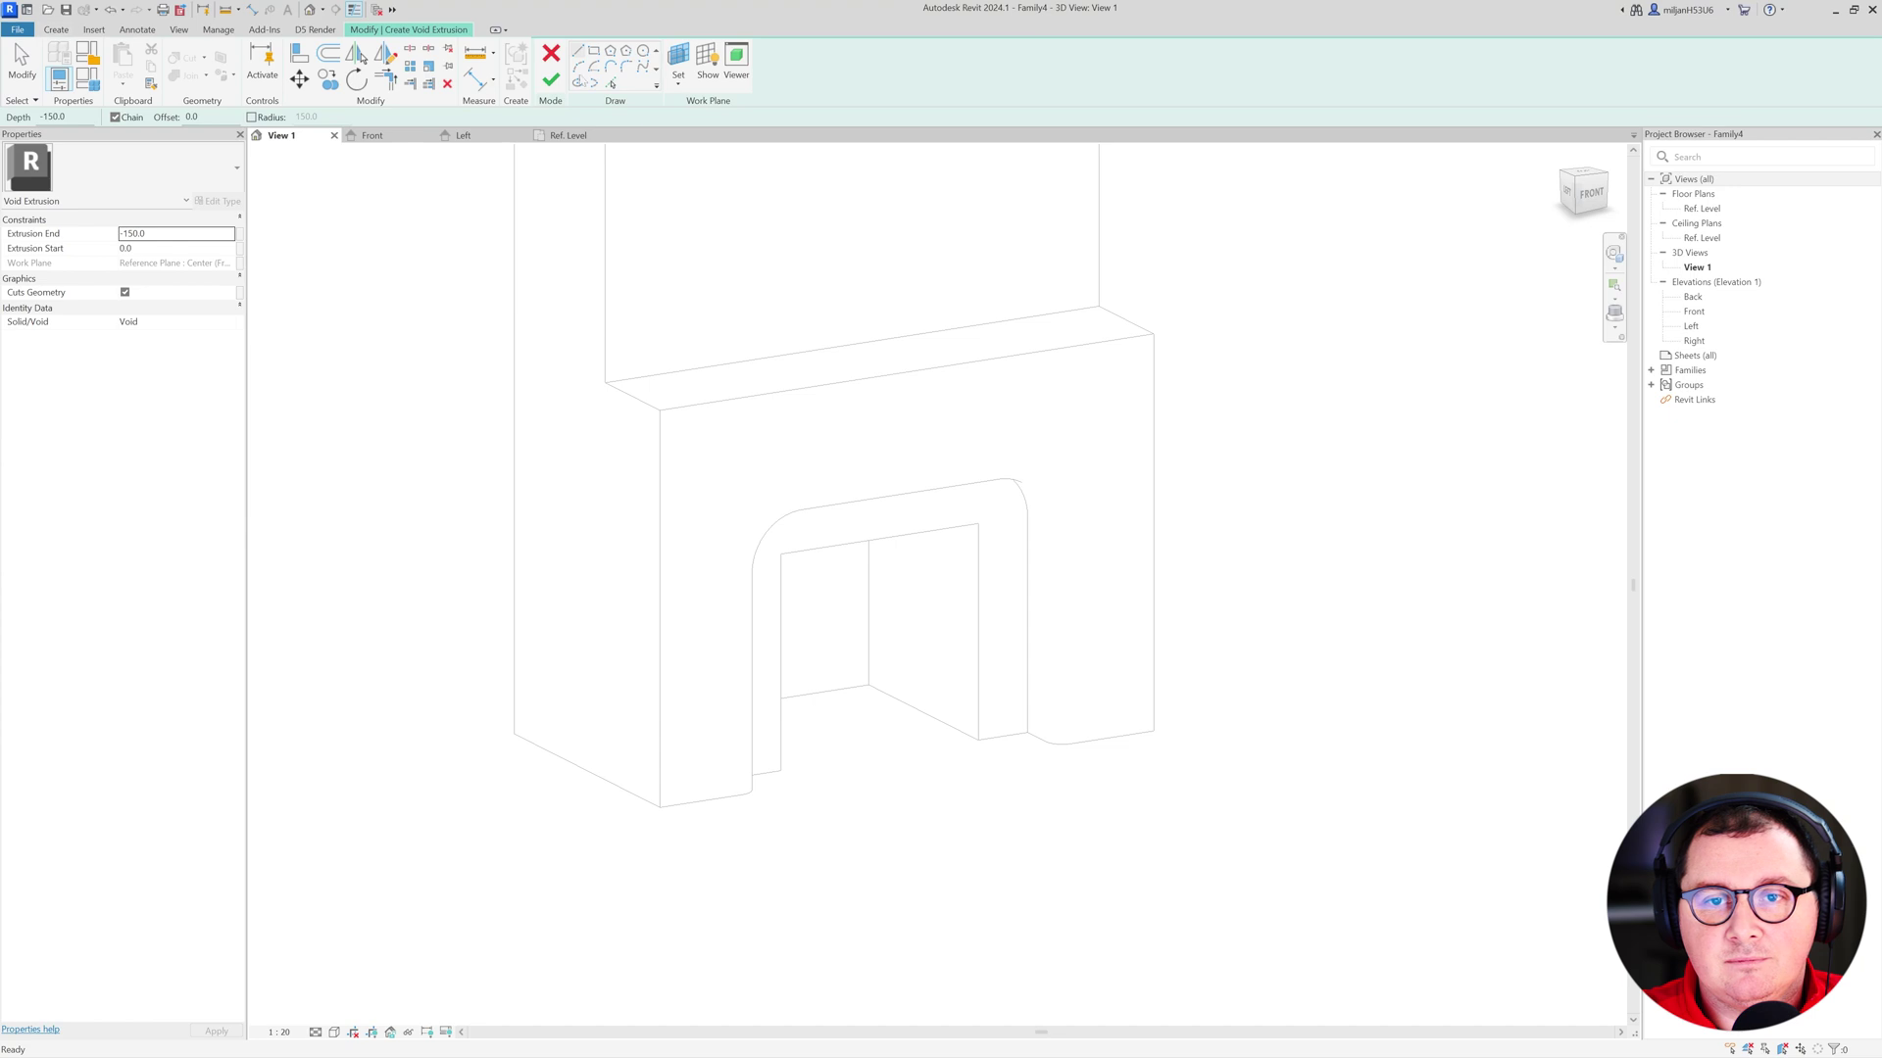
{"action": "left_click", "coordinate": [569, 136]}
{"action": "scroll", "coordinate": [793, 448], "scroll_direction": "up", "scroll_amount": 2}
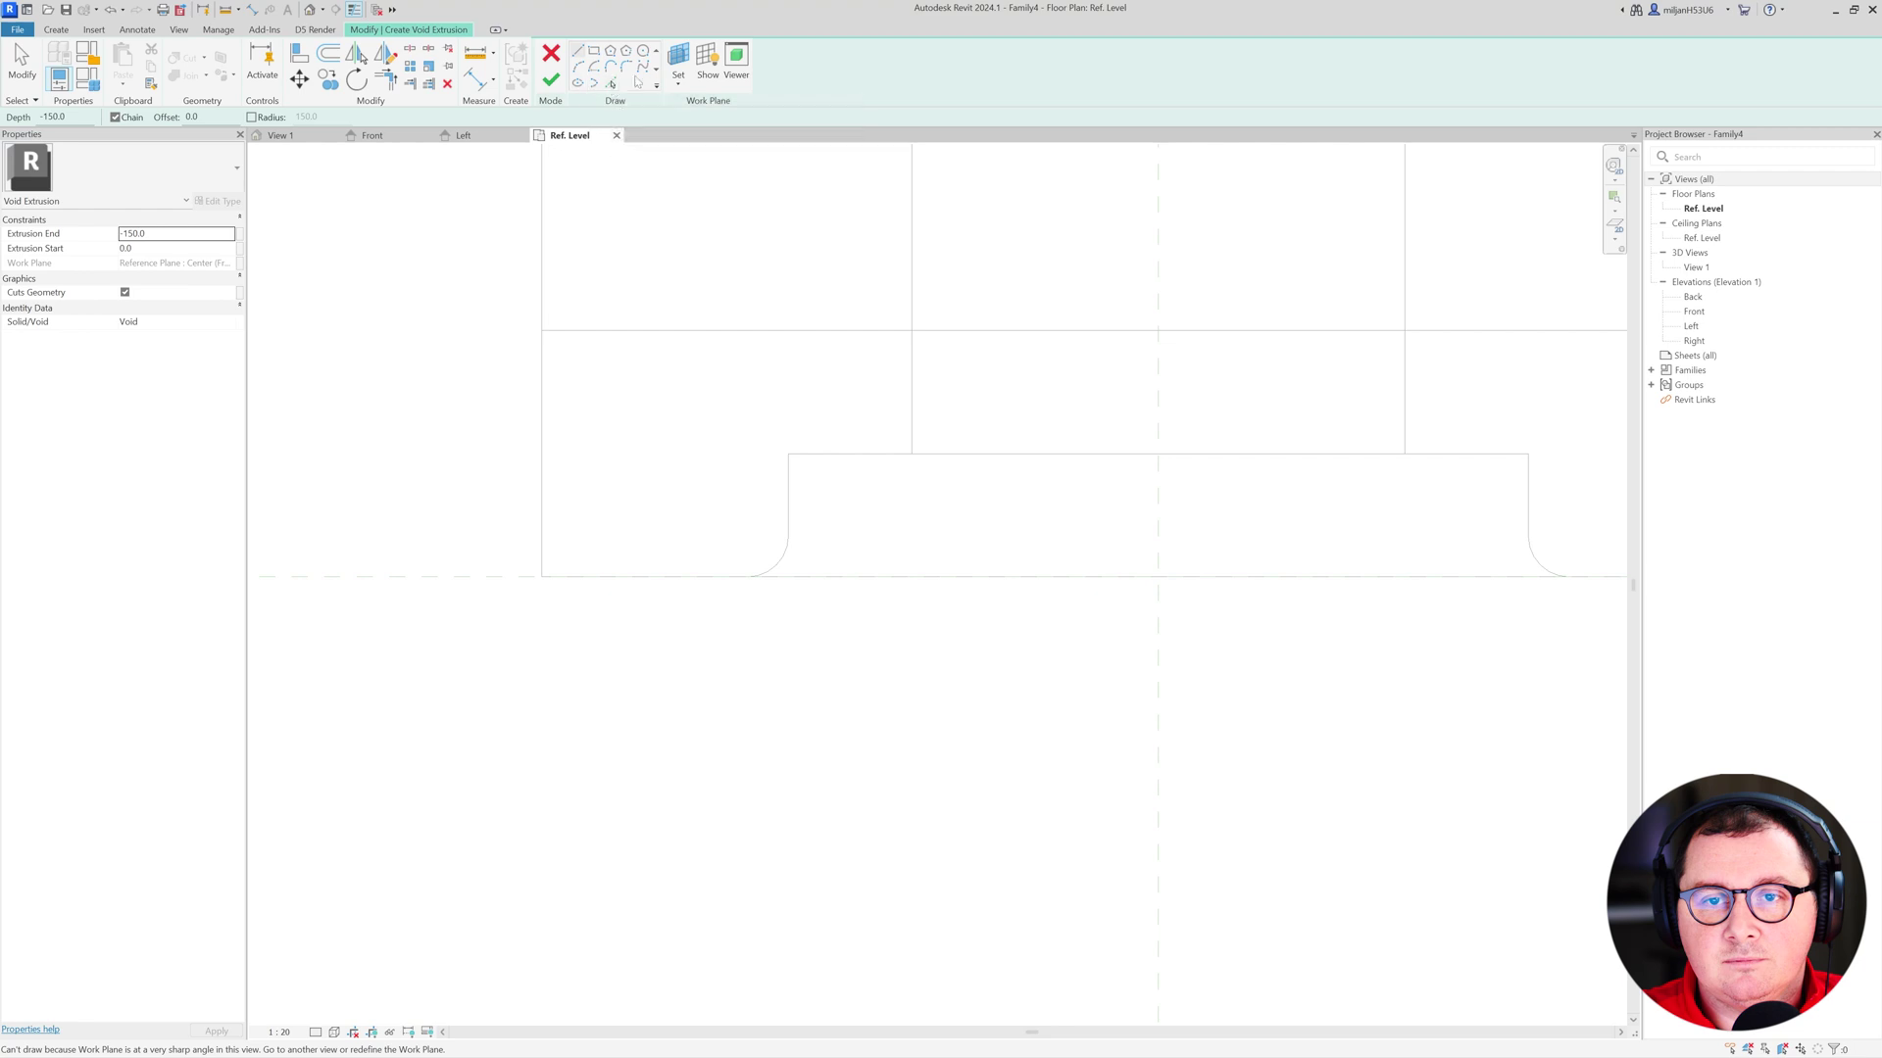
{"action": "left_click", "coordinate": [678, 61]}
{"action": "left_click", "coordinate": [683, 324]}
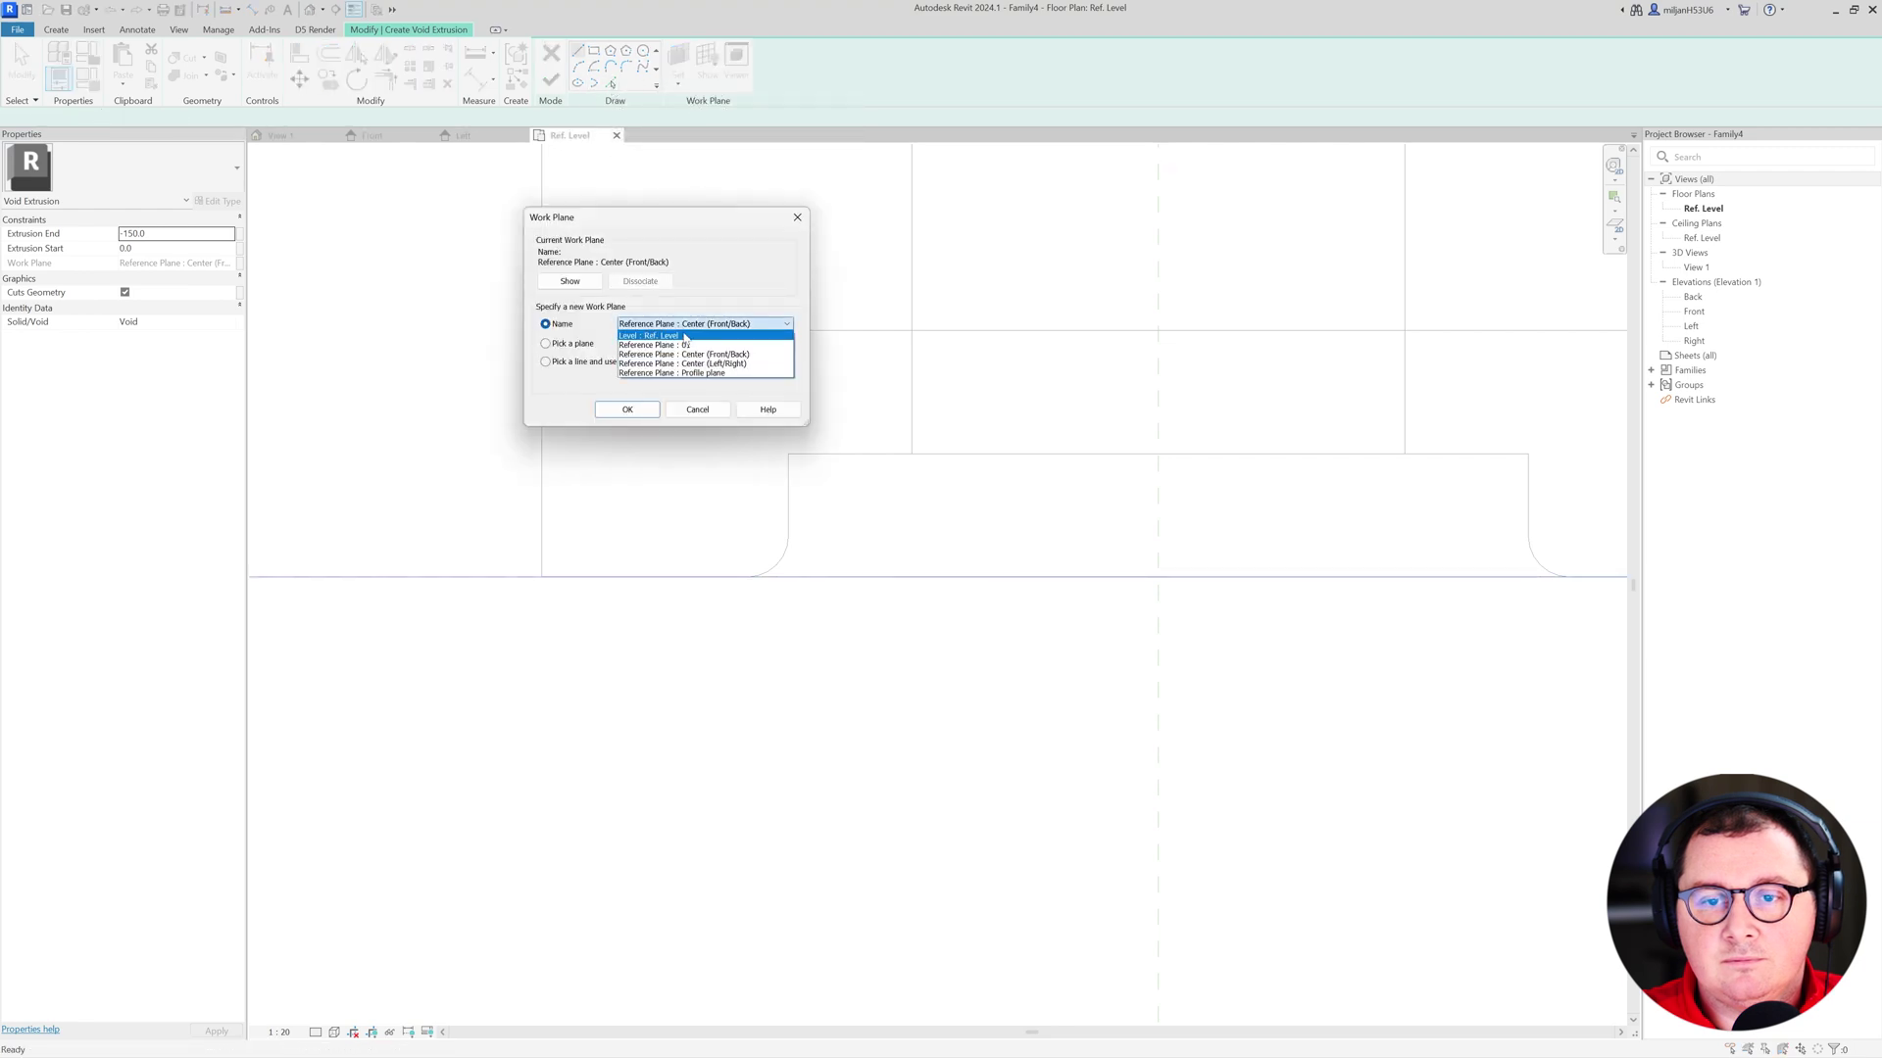
{"action": "left_click", "coordinate": [686, 337]}
{"action": "left_click", "coordinate": [627, 409]}
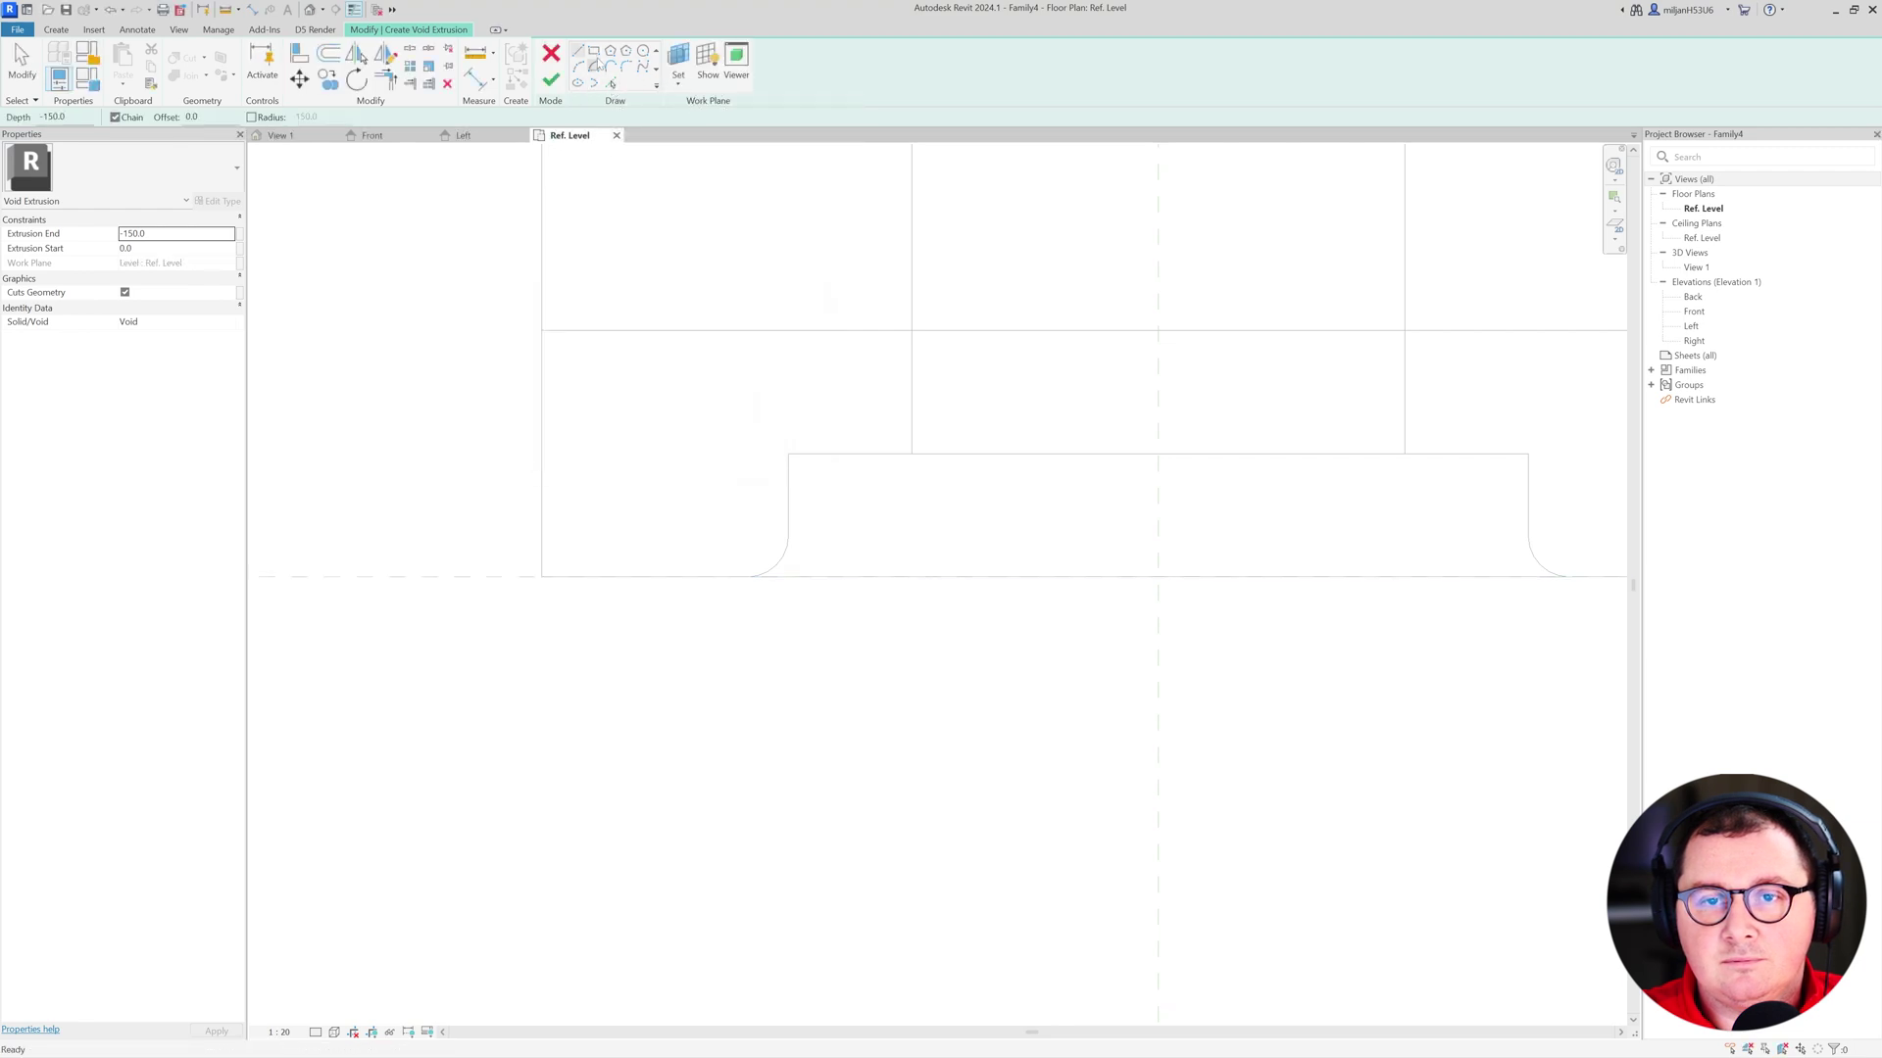
- Sketch a triangle with 50 mm legs at the fireplace's front-left corner and enclose it with 60 mm lines running just outside the corner
{"action": "left_click", "coordinate": [541, 577]}
{"action": "type", "text": "50"}
{"action": "key", "text": "Return"}
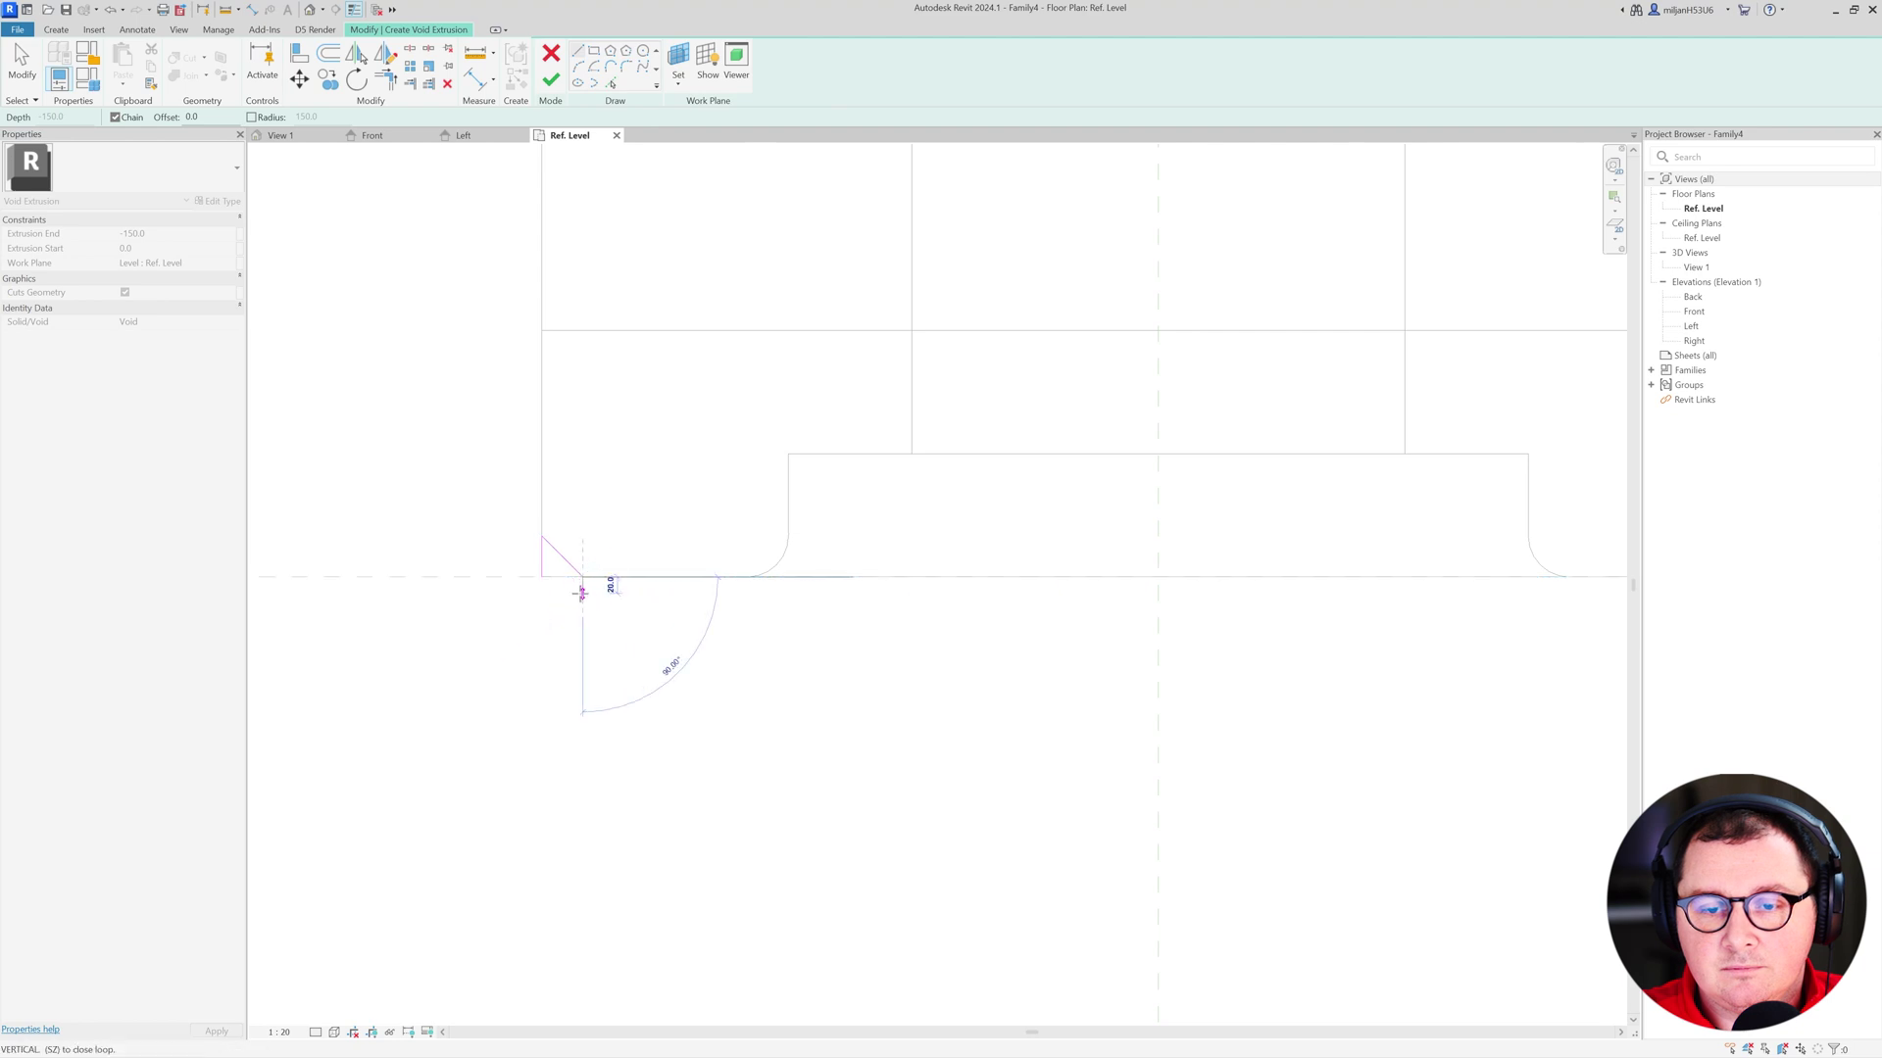
{"action": "left_click", "coordinate": [582, 577]}
{"action": "type", "text": "60"}
{"action": "key", "text": "Return"}
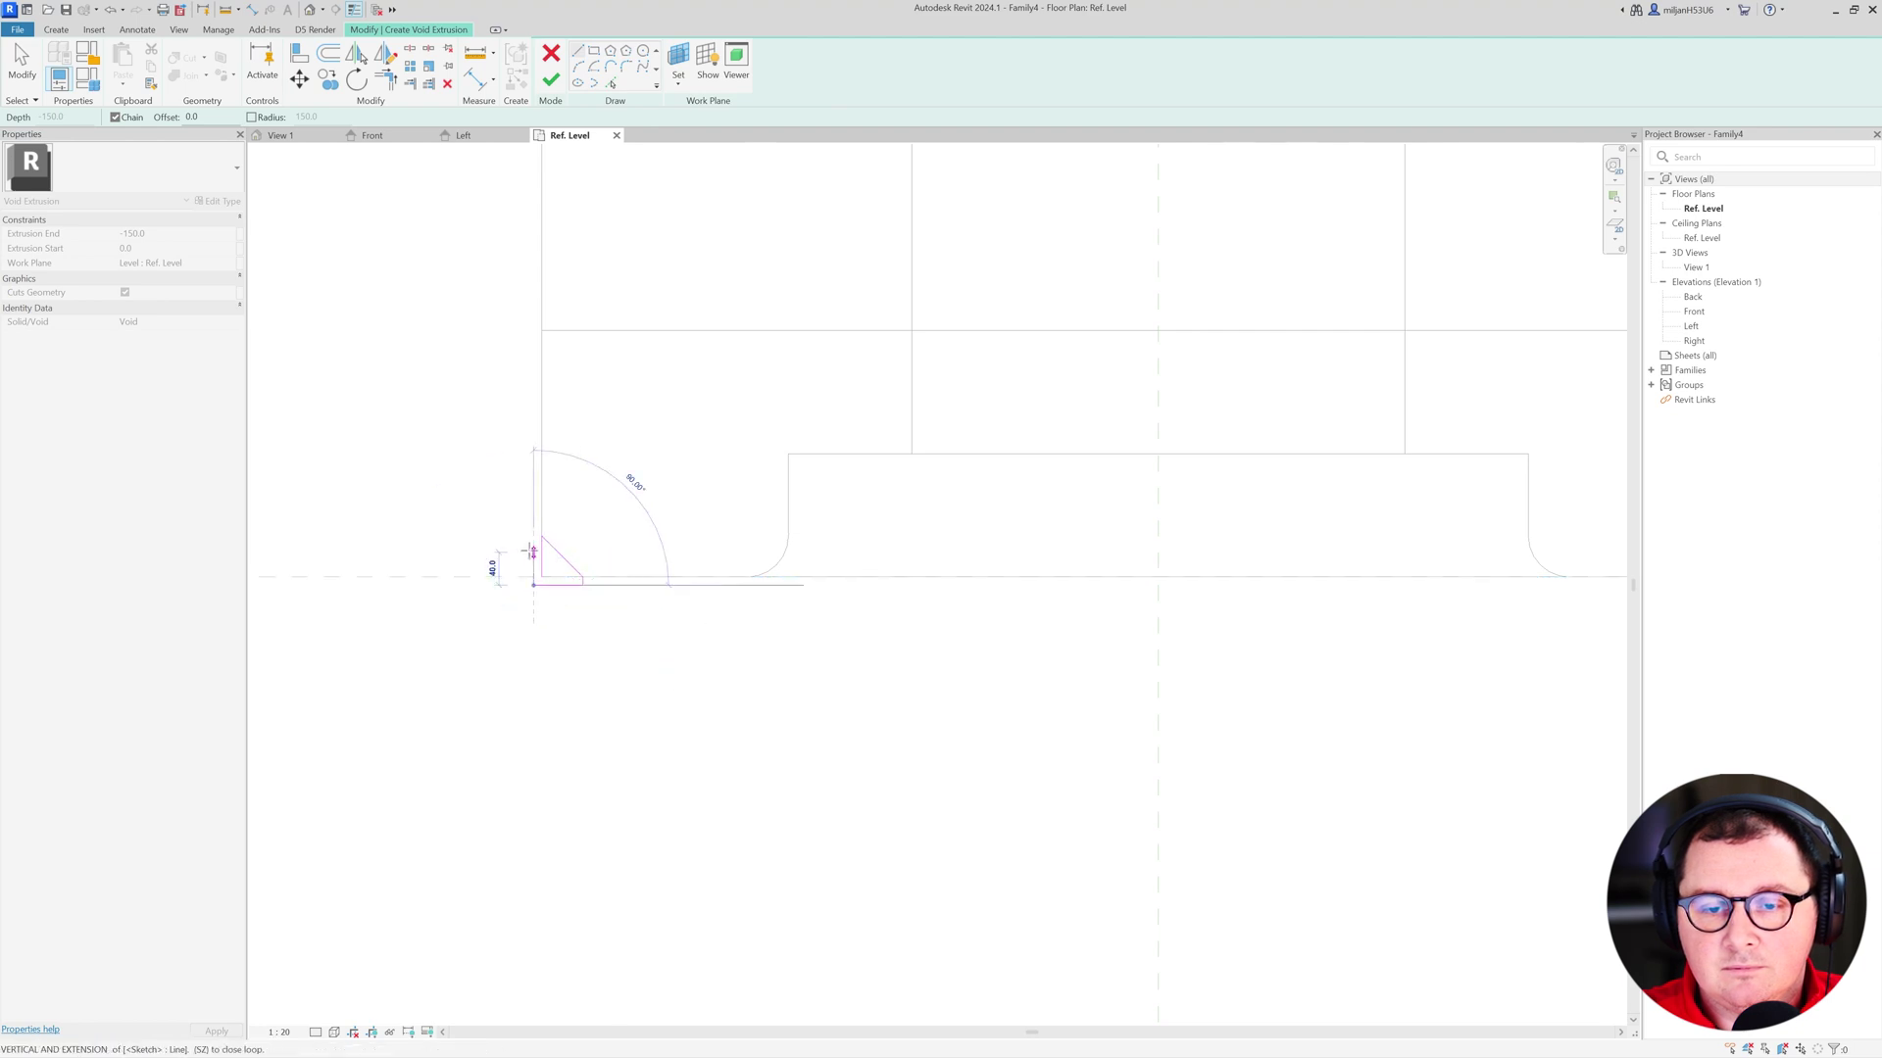
{"action": "left_click", "coordinate": [533, 536]}
{"action": "left_click", "coordinate": [541, 536]}
{"action": "scroll", "coordinate": [542, 536], "scroll_direction": "up", "scroll_amount": 2}
{"action": "key", "text": "Escape"}
{"action": "key", "text": "Escape"}
- Replace the sketch's diagonal with an arc between its two ends, curving toward the fireplace's corner
{"action": "left_click", "coordinate": [565, 560]}
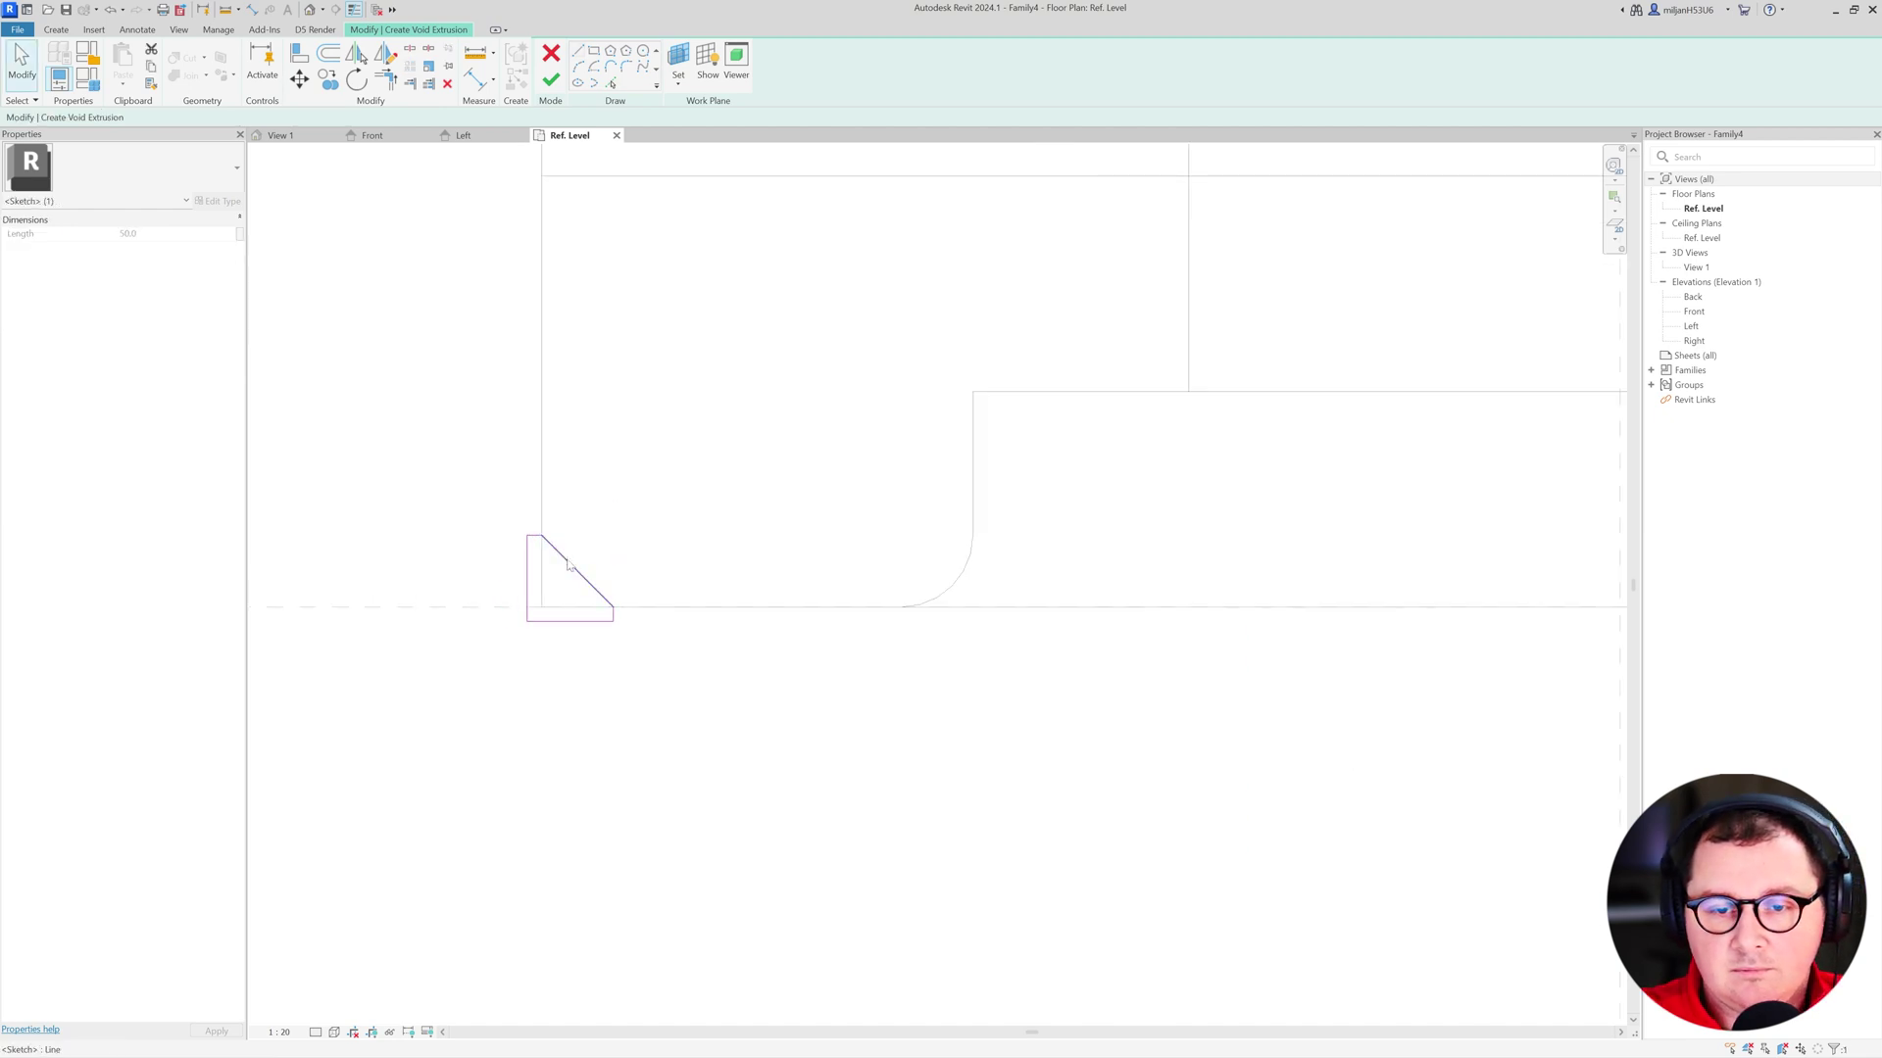
{"action": "key", "text": "Escape"}
{"action": "left_click", "coordinate": [578, 67]}
{"action": "left_click", "coordinate": [541, 535]}
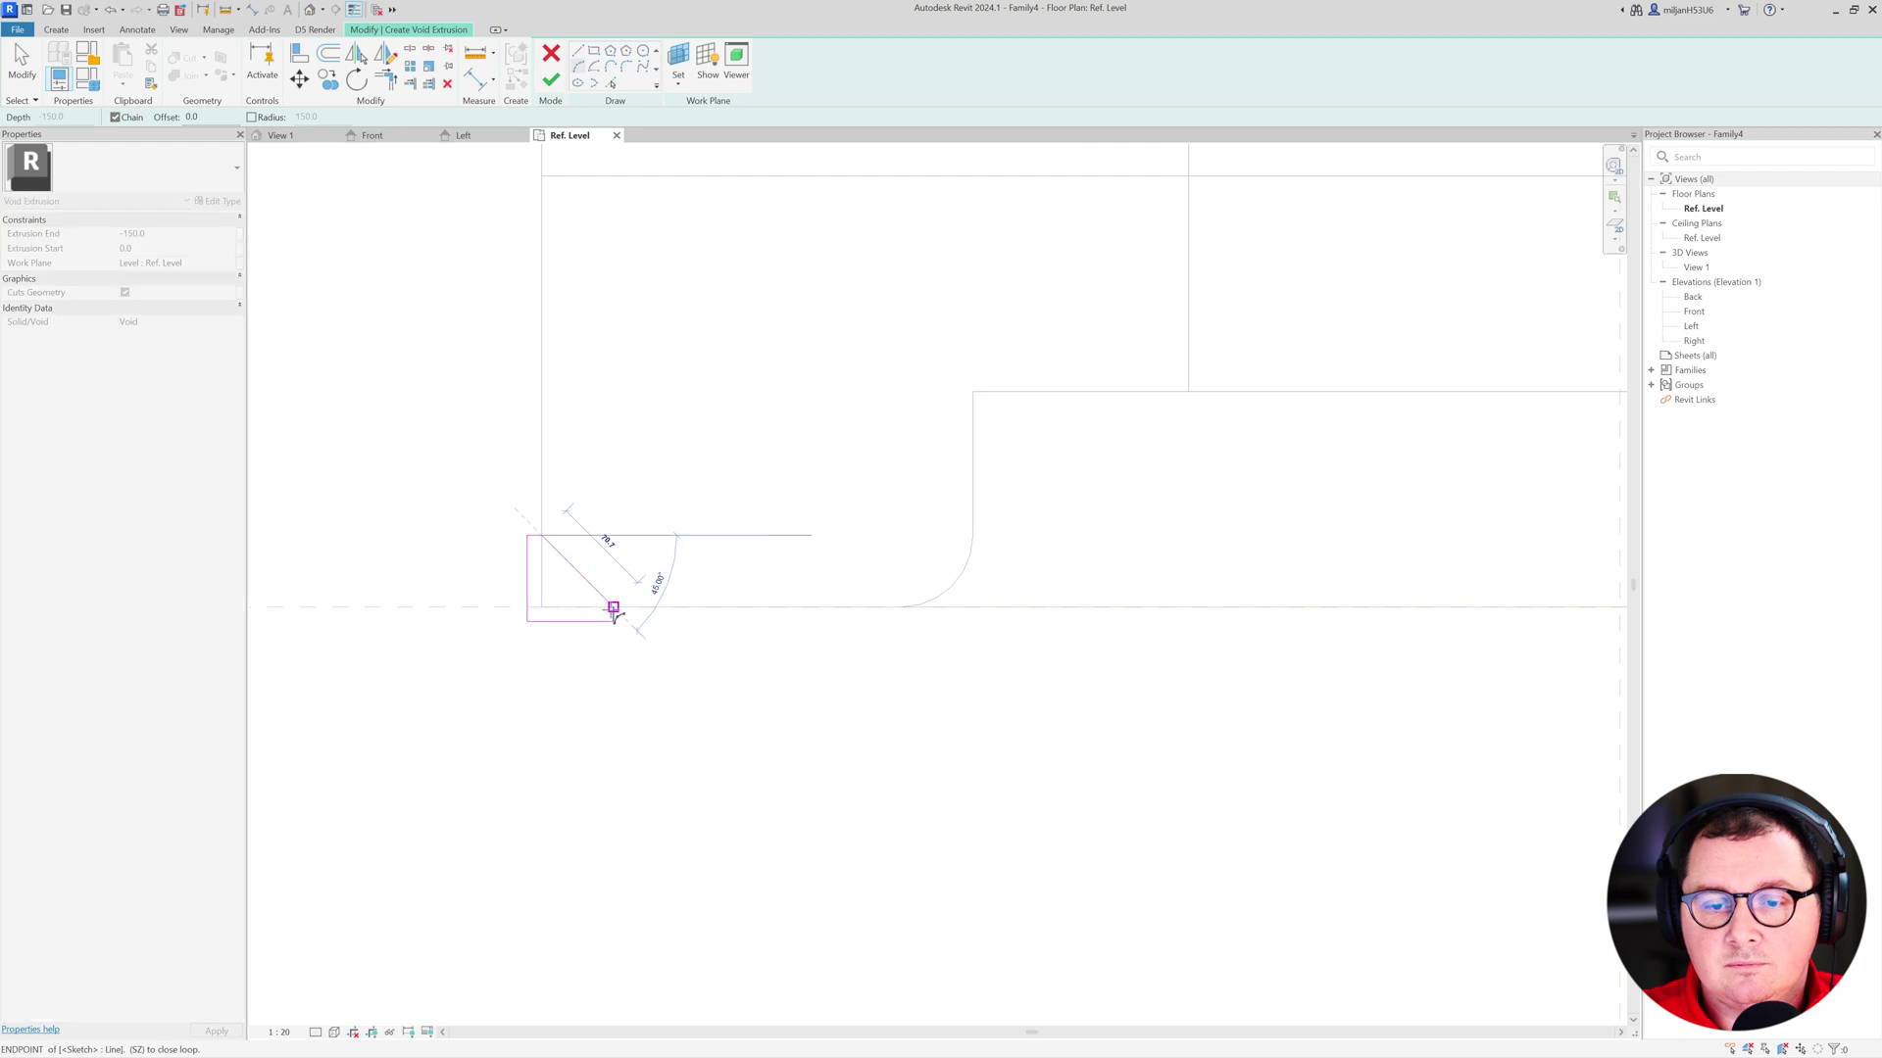
- Finish the corner void extrusion, stretch its top up to the ledge's reference plane in the Front elevation, and lock it there
{"action": "left_click", "coordinate": [372, 135]}
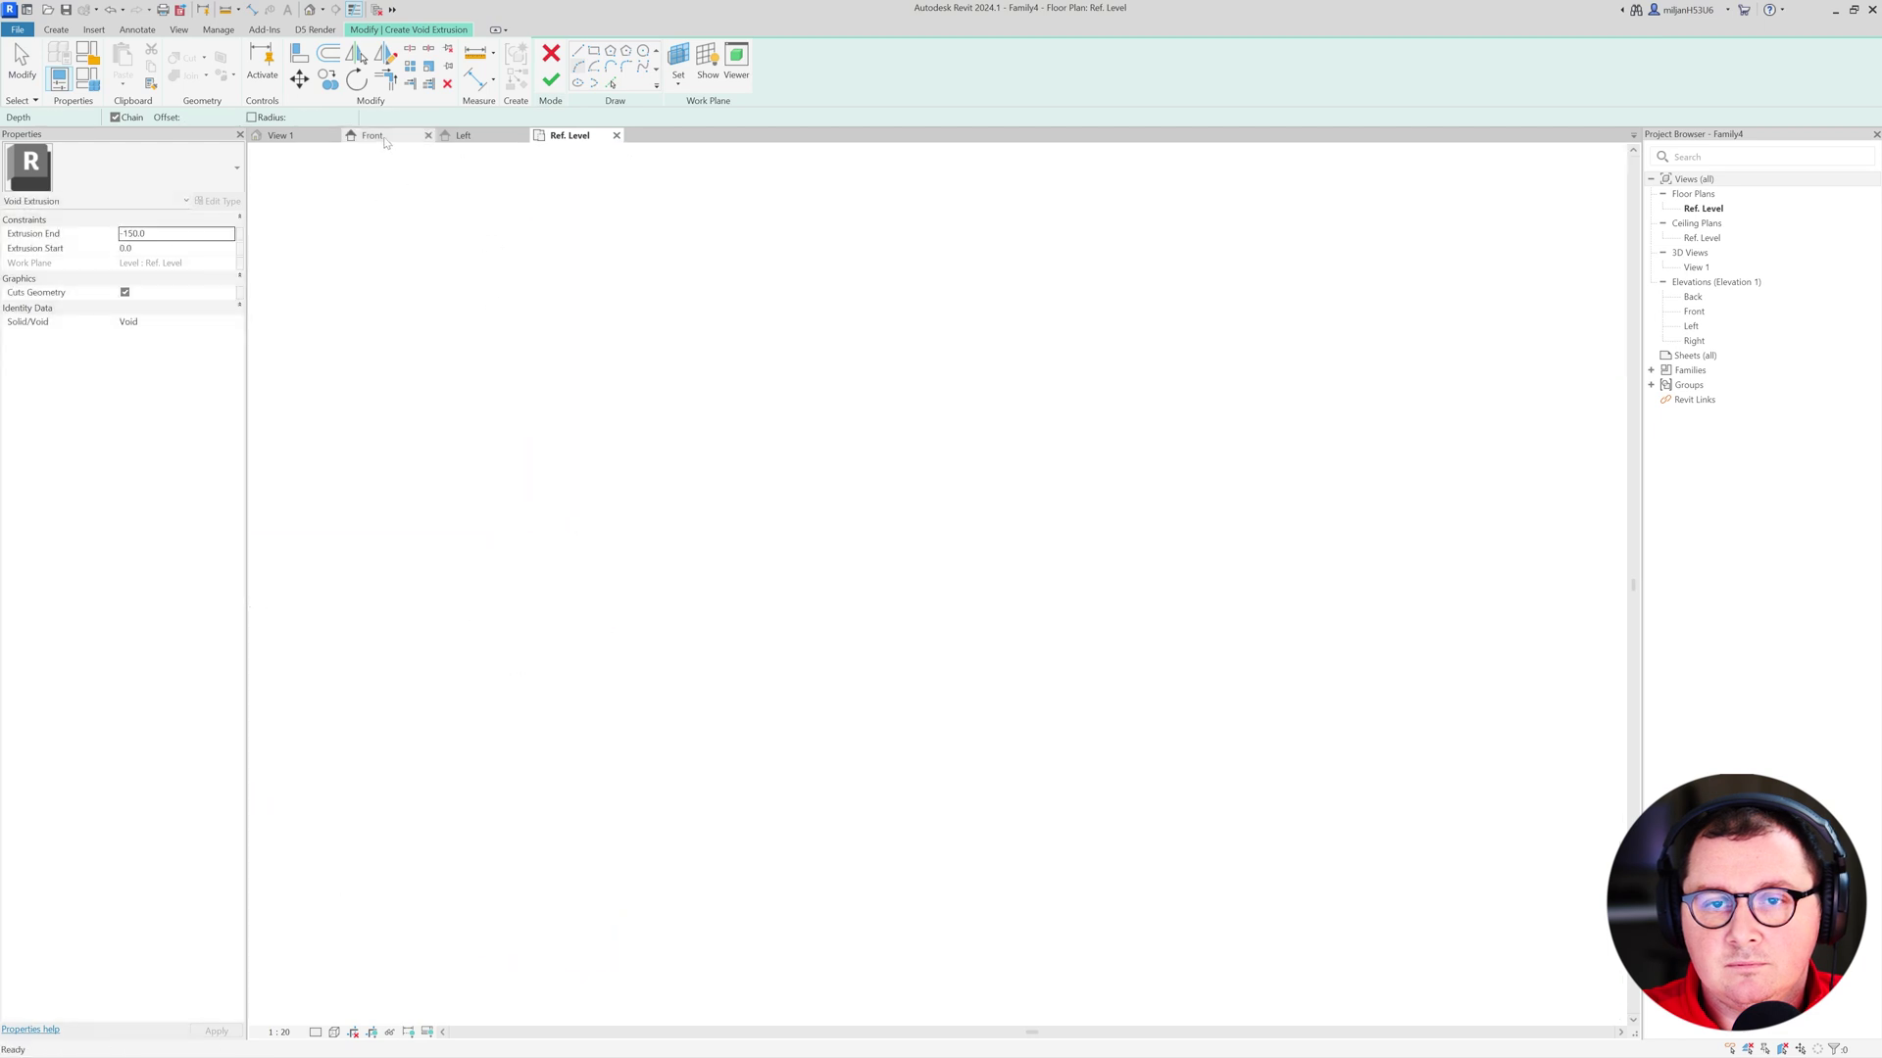
{"action": "left_click", "coordinate": [547, 82]}
{"action": "left_click_drag", "start_coordinate": [602, 777], "coordinate": [609, 453]}
{"action": "left_click", "coordinate": [917, 440]}
{"action": "left_click", "coordinate": [470, 368]}
{"action": "scroll", "coordinate": [470, 368], "scroll_direction": "down", "scroll_amount": 2}
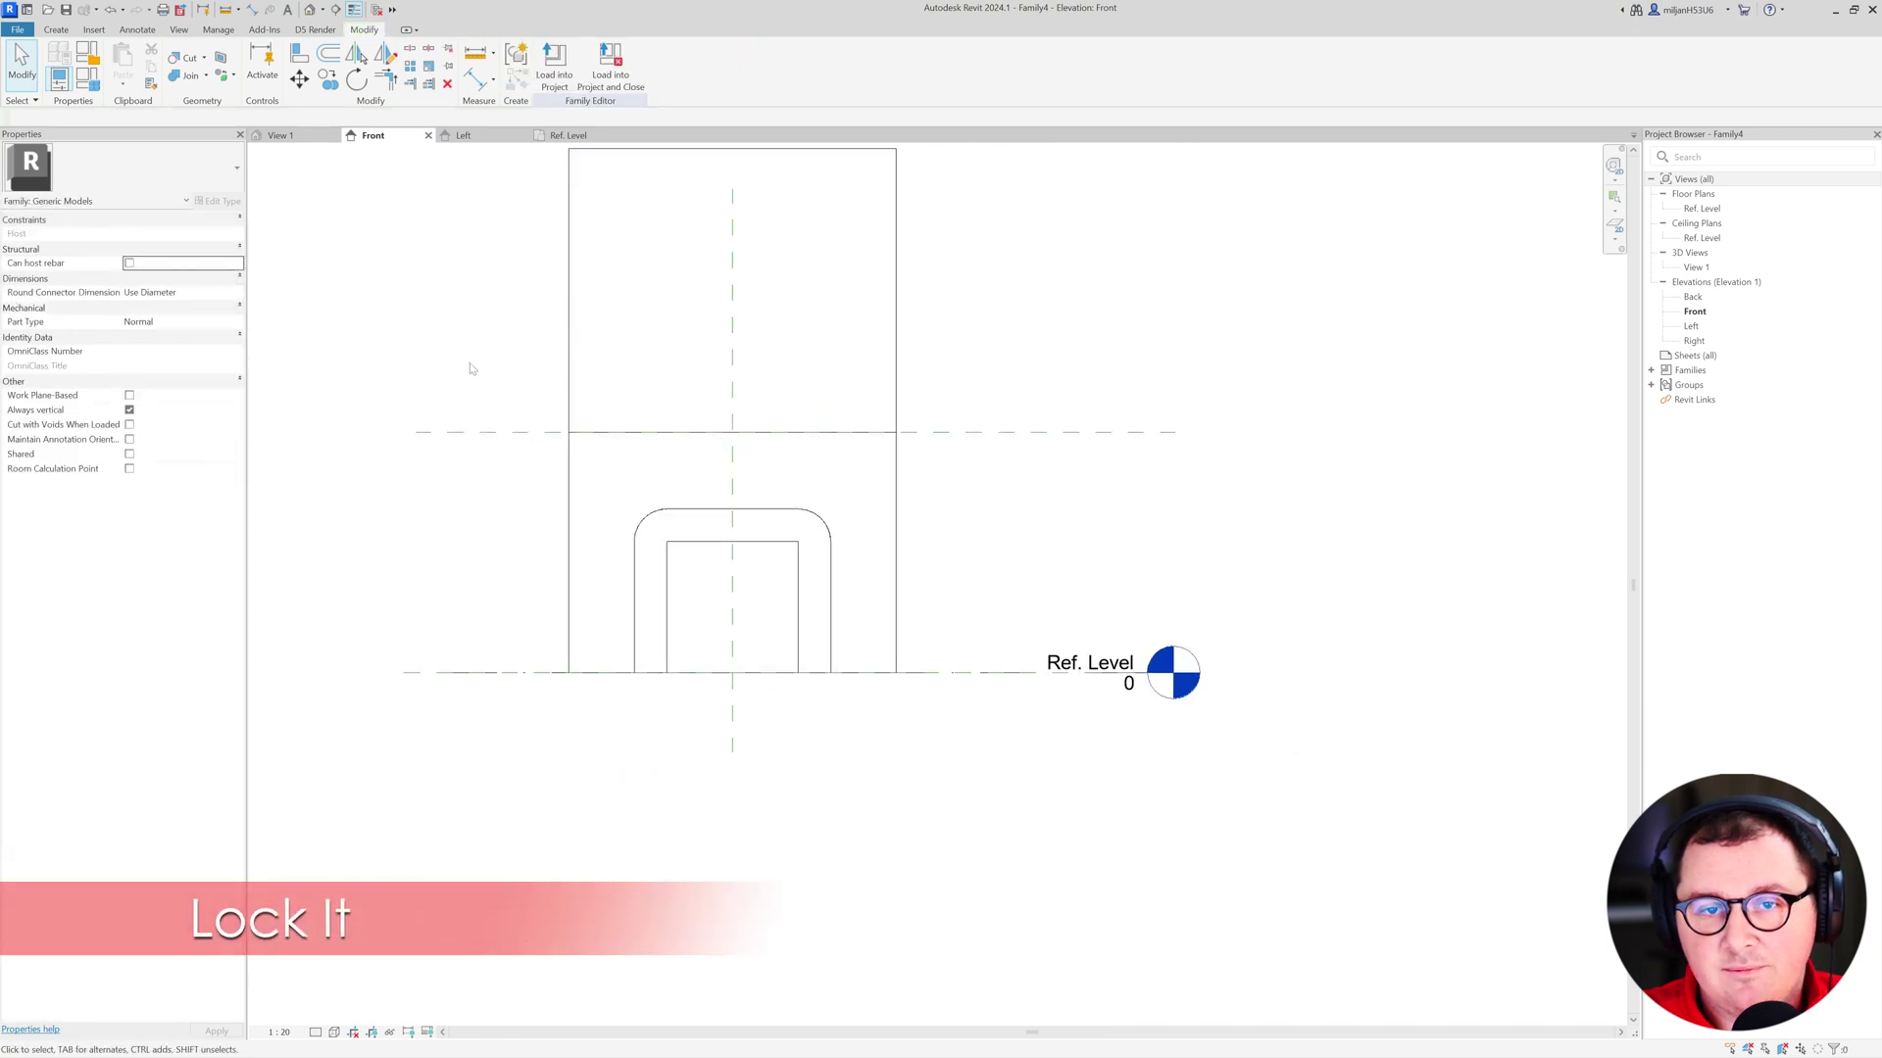
{"action": "left_click", "coordinate": [282, 134]}
{"action": "middle_click_drag", "start_coordinate": [663, 621], "coordinate": [672, 779], "text": "shift"}
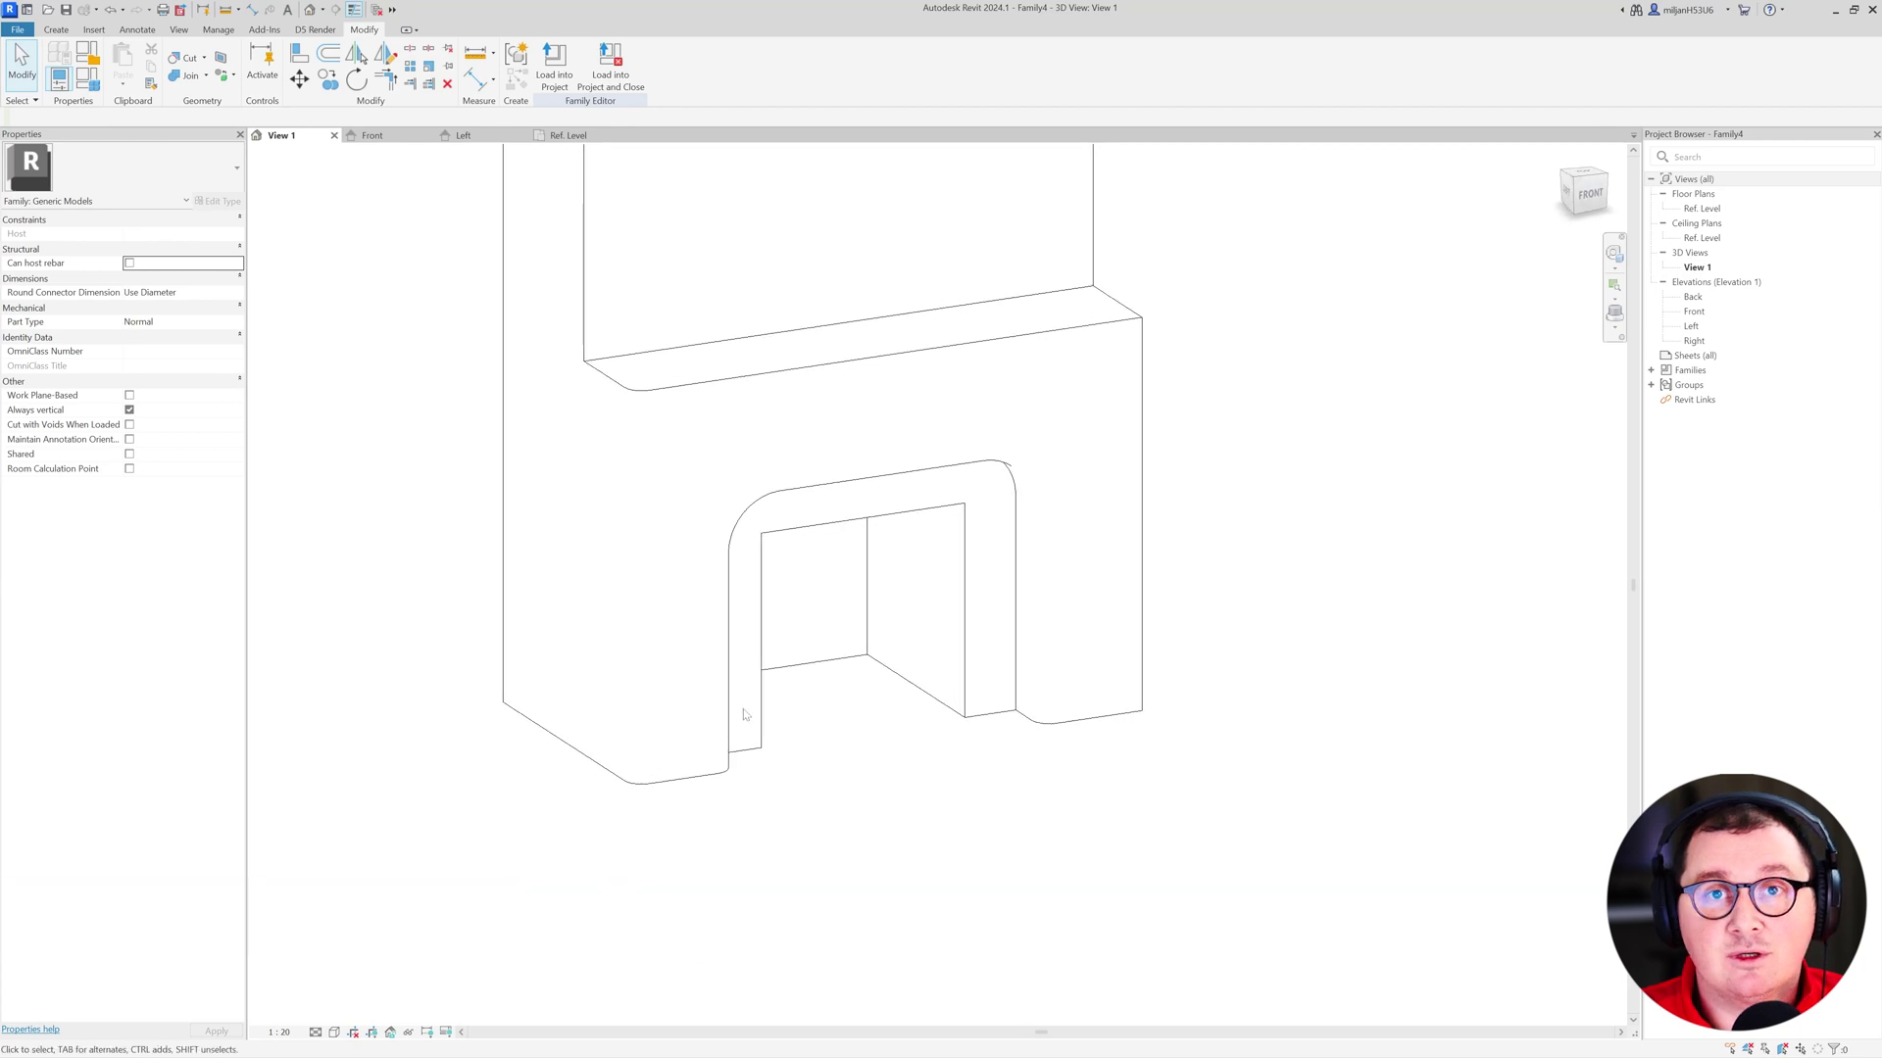
{"action": "middle_click_drag", "start_coordinate": [877, 698], "coordinate": [683, 732]}
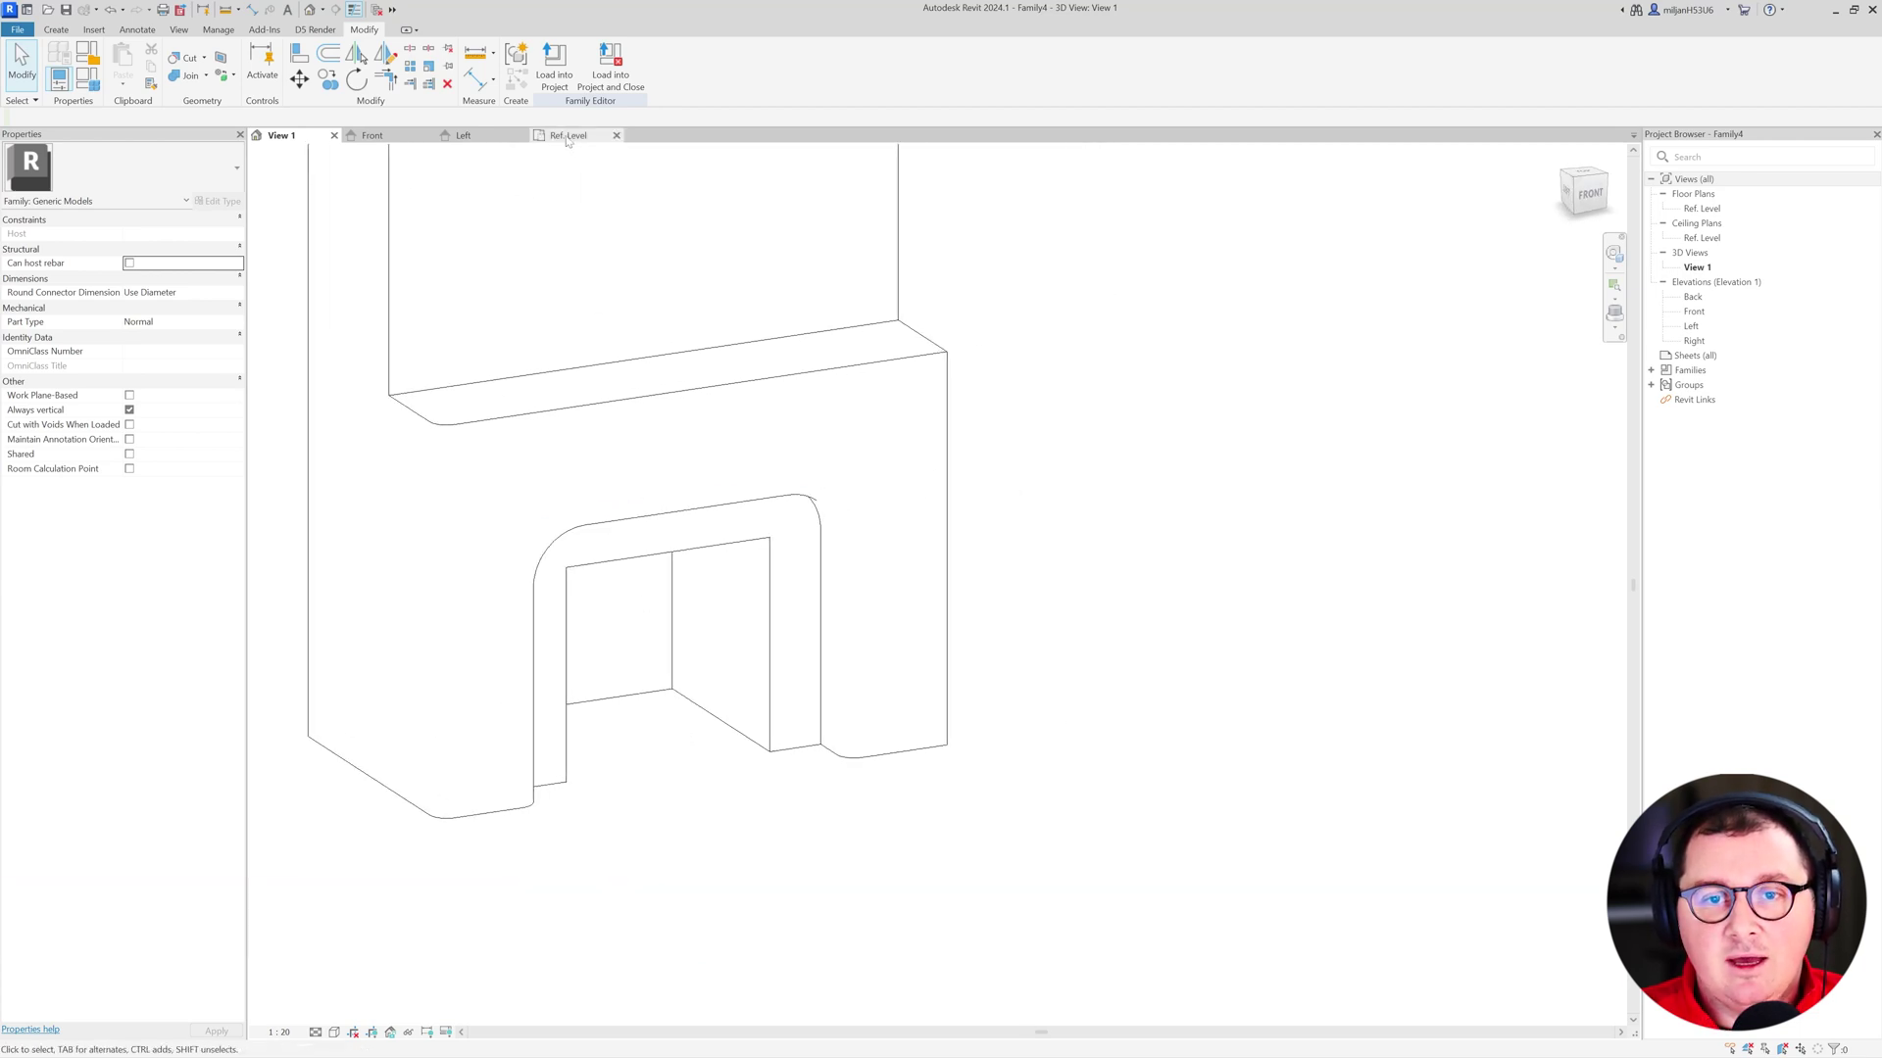
- Edit the corner void's sketch in Ref. Level, mirror its outline about the vertical center plane to the opposite front corner, and finish it
{"action": "left_click", "coordinate": [438, 442]}
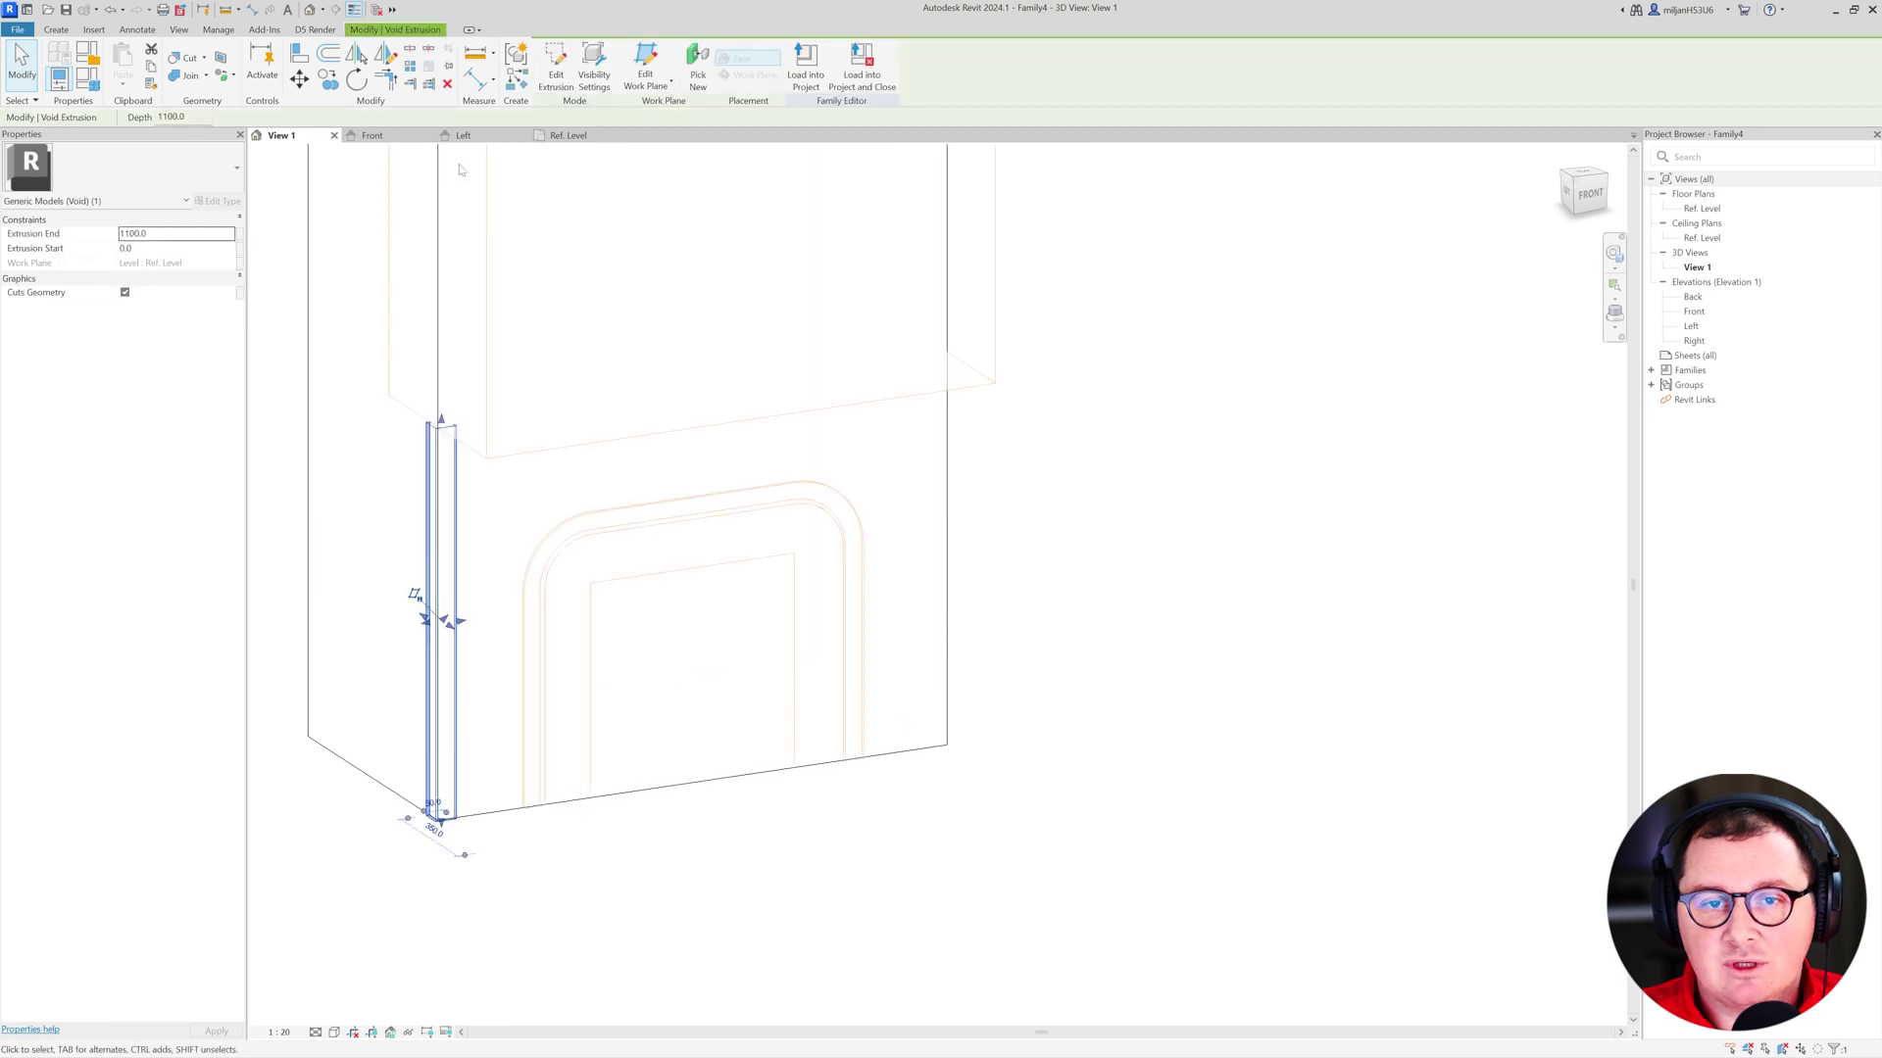
{"action": "left_click", "coordinate": [565, 140]}
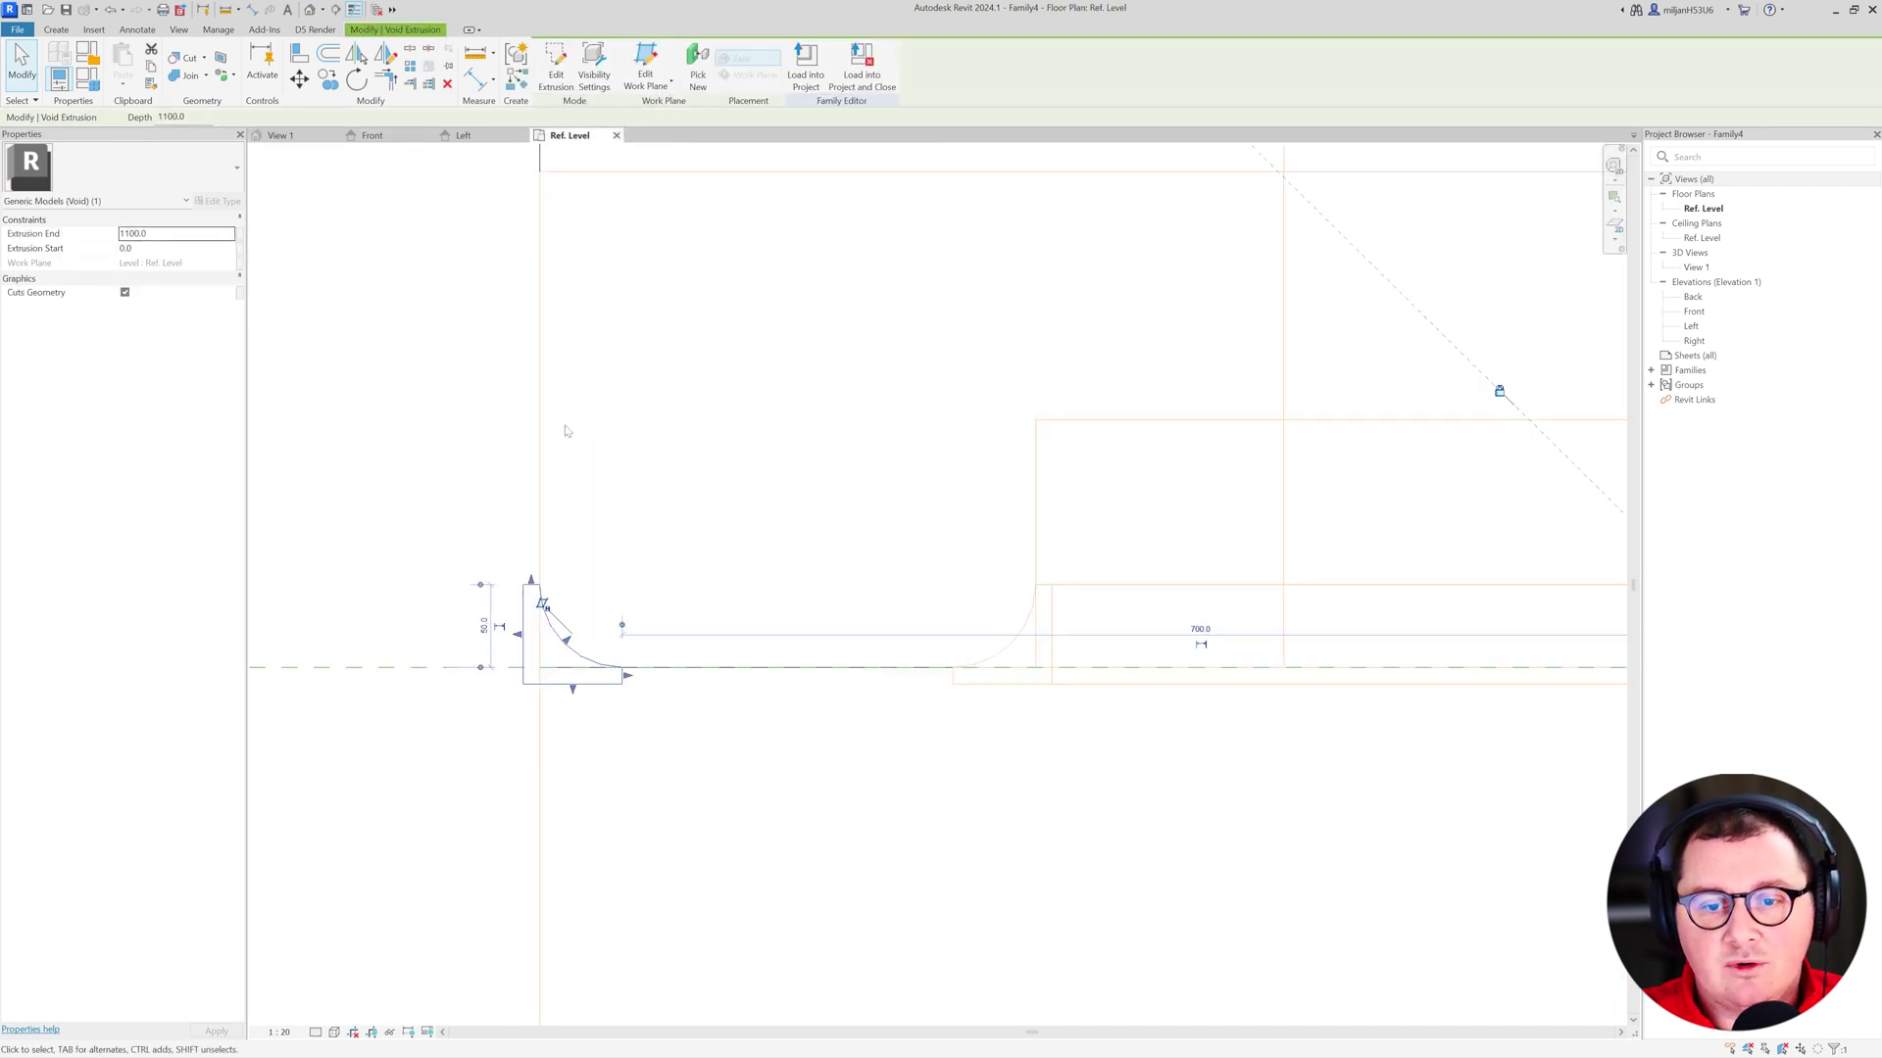
{"action": "scroll", "coordinate": [539, 458], "scroll_direction": "down", "scroll_amount": 2}
{"action": "left_click_drag", "start_coordinate": [464, 449], "coordinate": [642, 591]}
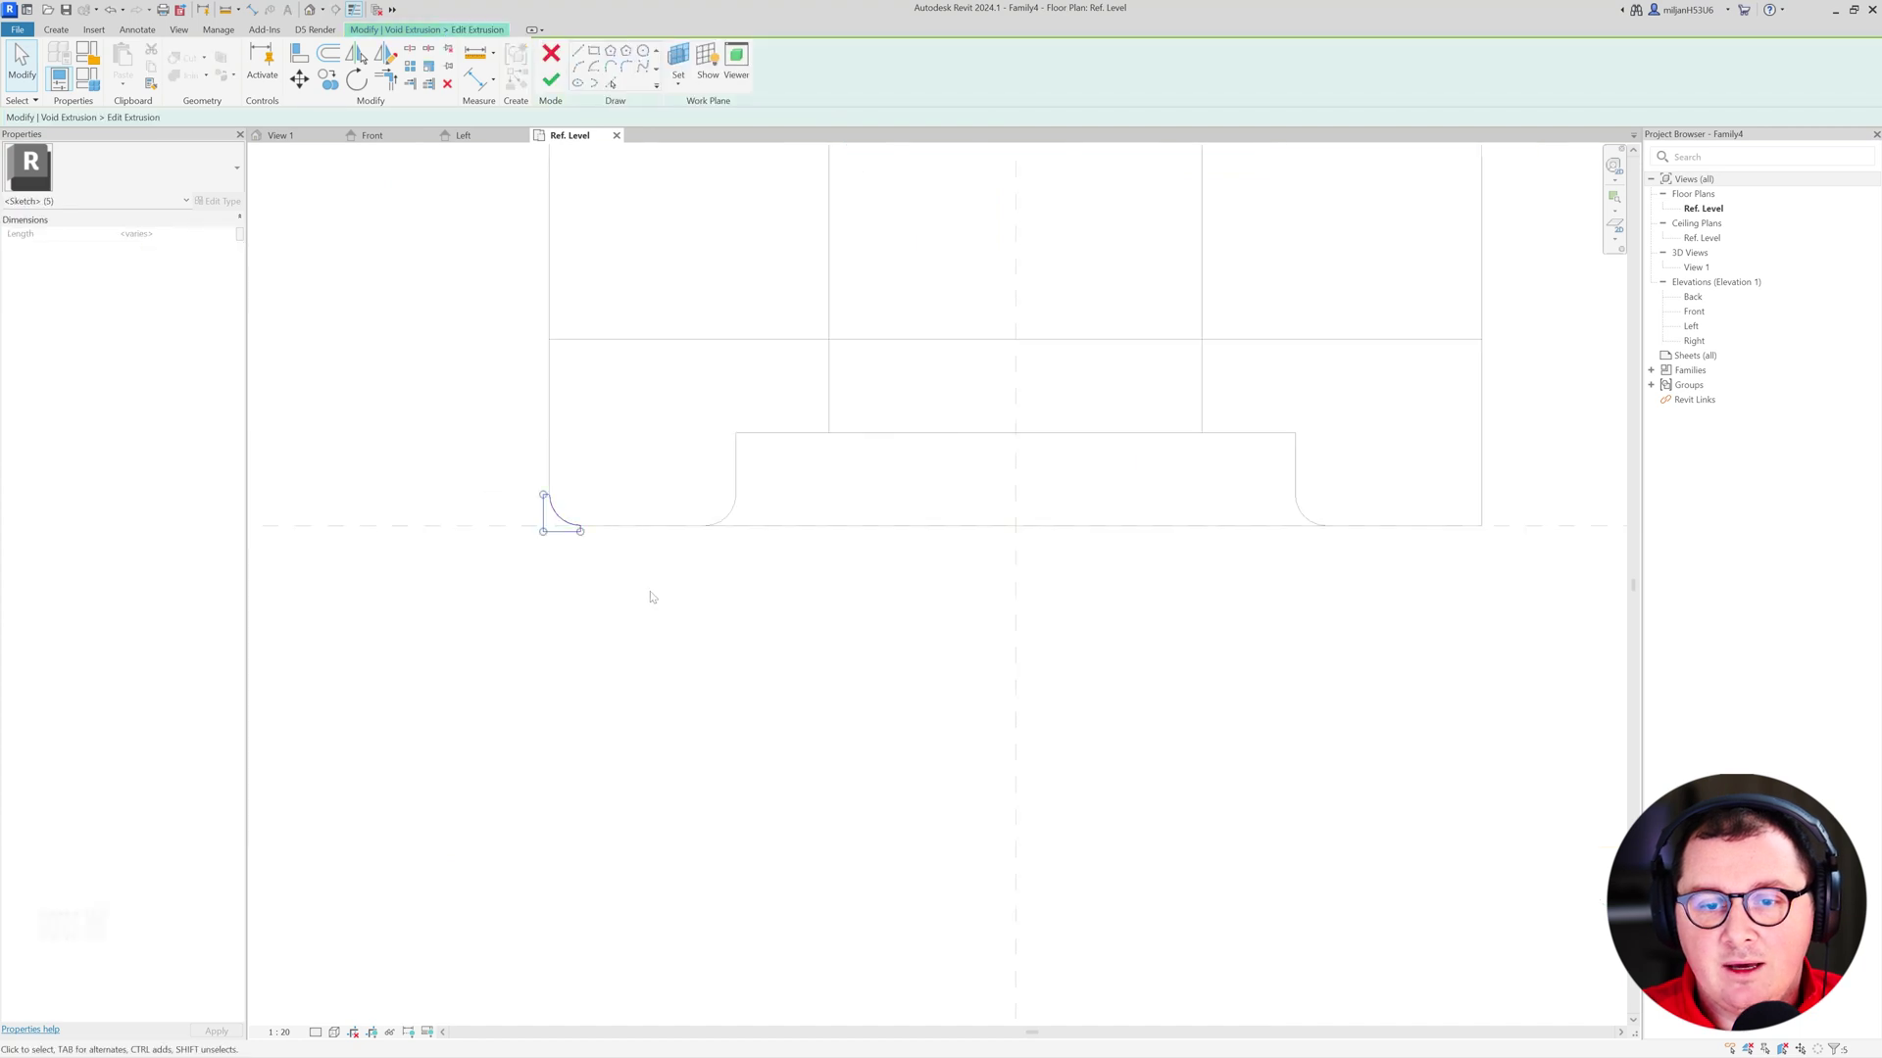
{"action": "scroll", "coordinate": [651, 597], "scroll_direction": "down", "scroll_amount": 3}
{"action": "middle_click_drag", "start_coordinate": [655, 600], "coordinate": [609, 578]}
{"action": "key", "text": "m"}
{"action": "key", "text": "m"}
{"action": "left_click", "coordinate": [774, 410]}
{"action": "left_click", "coordinate": [280, 135]}
{"action": "left_click", "coordinate": [551, 80]}
{"action": "left_click", "coordinate": [1166, 499]}
{"action": "scroll", "coordinate": [844, 605], "scroll_direction": "down", "scroll_amount": 6}
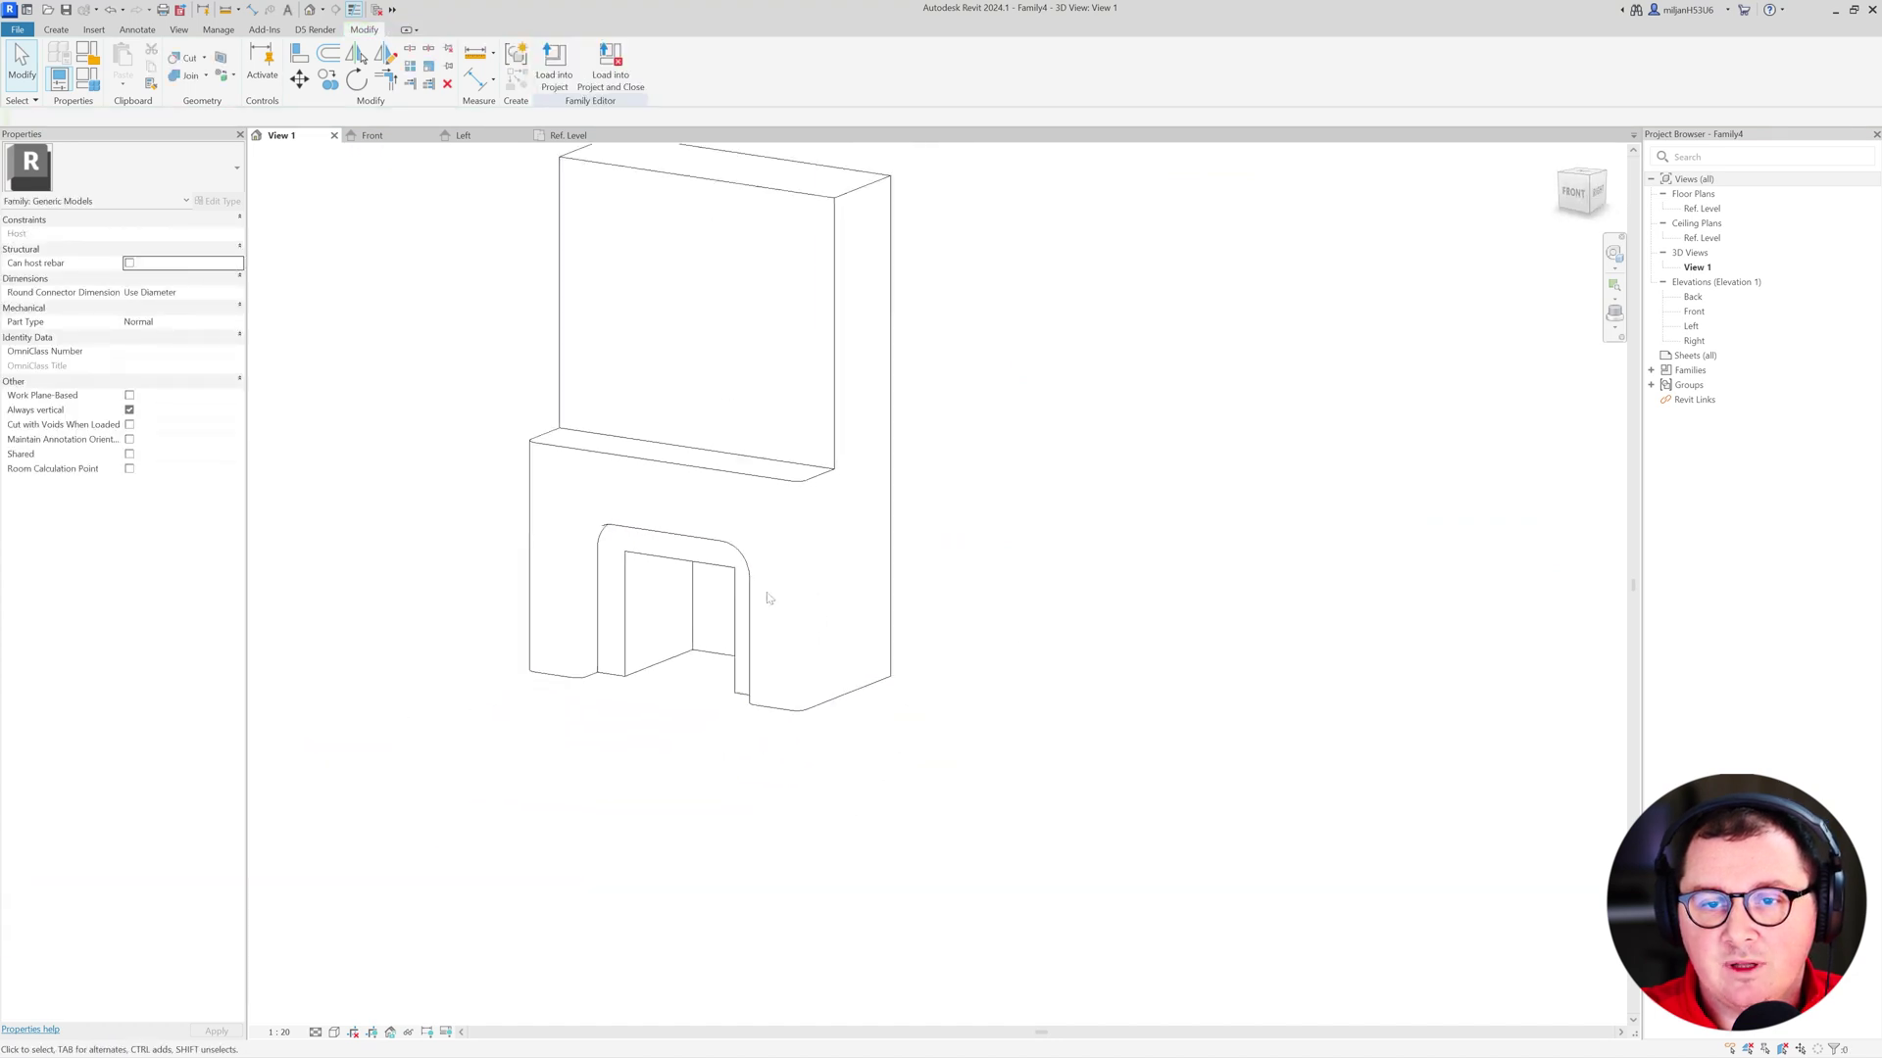
{"action": "scroll", "coordinate": [749, 570], "scroll_direction": "up", "scroll_amount": 1}
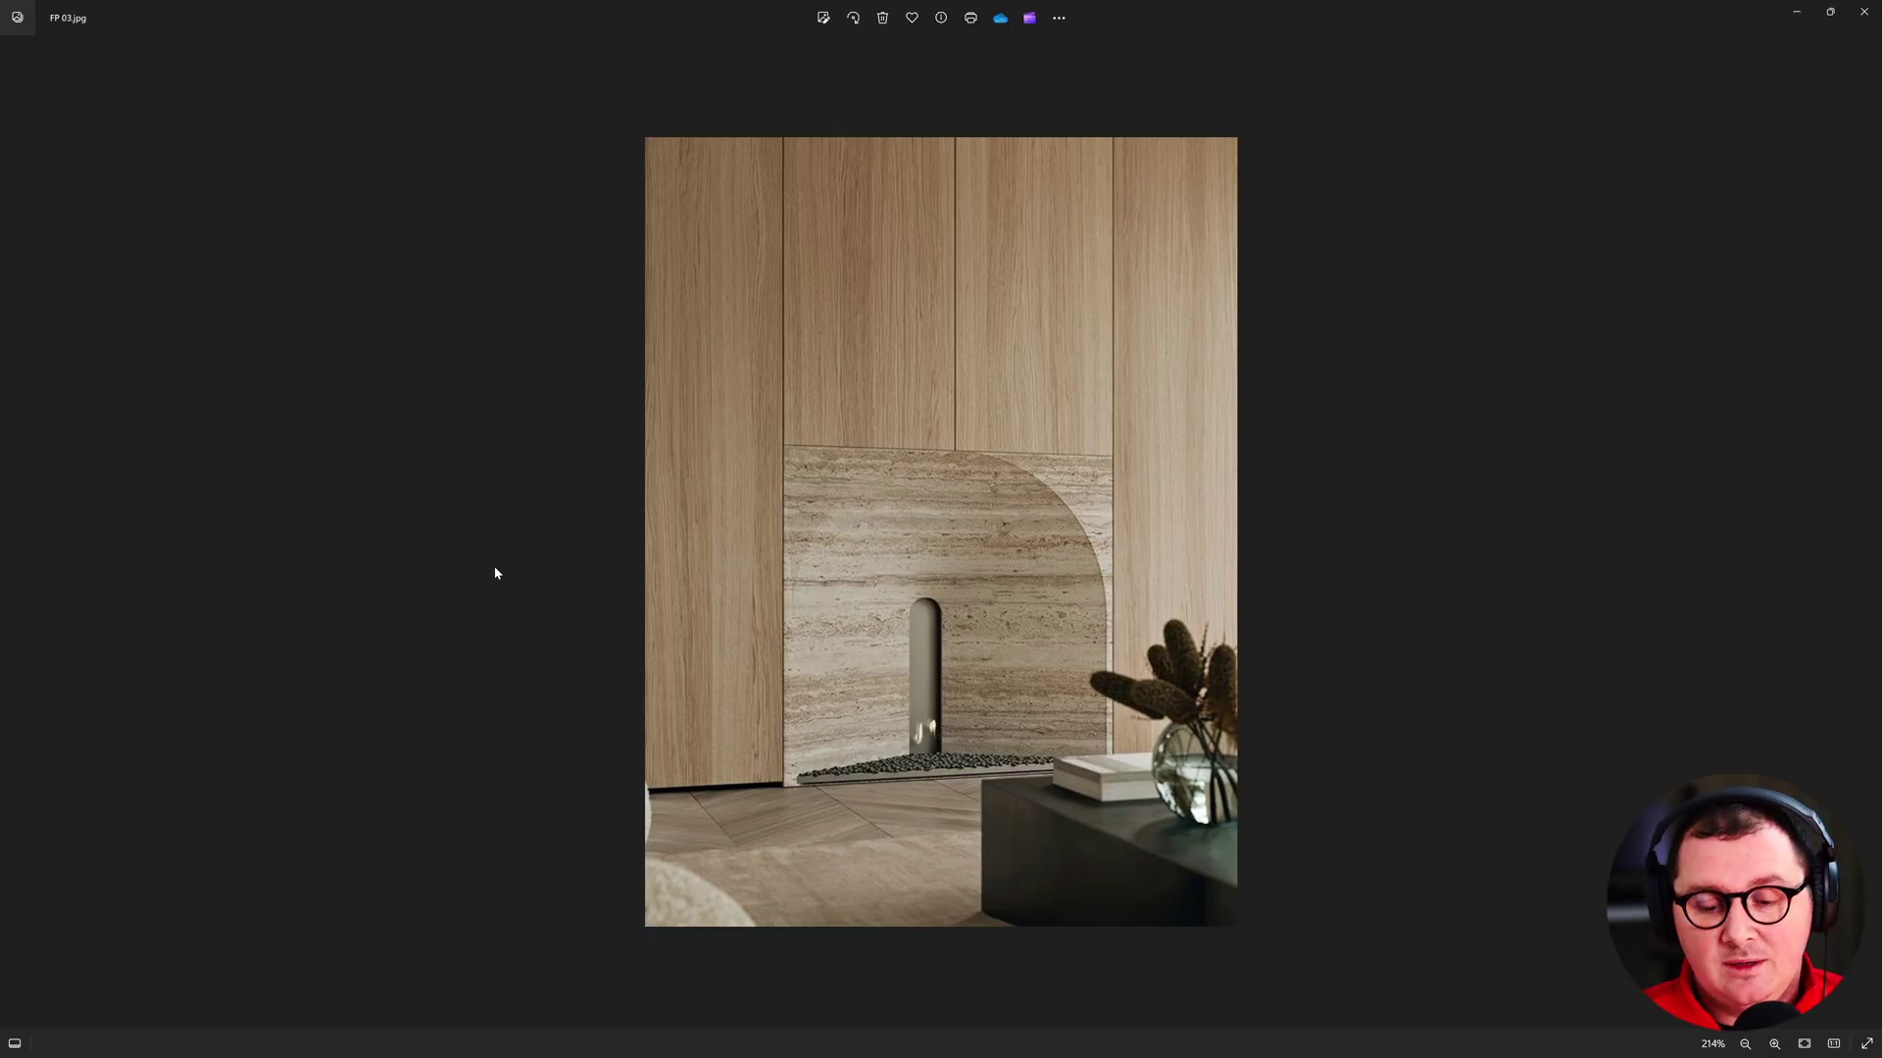
- Mark the overall width of the stone fireplace on a screen capture of FP 03.jpg, and close the capture unsaved
{"action": "key", "text": "Print"}
{"action": "left_click_drag", "start_coordinate": [586, 240], "coordinate": [1270, 971]}
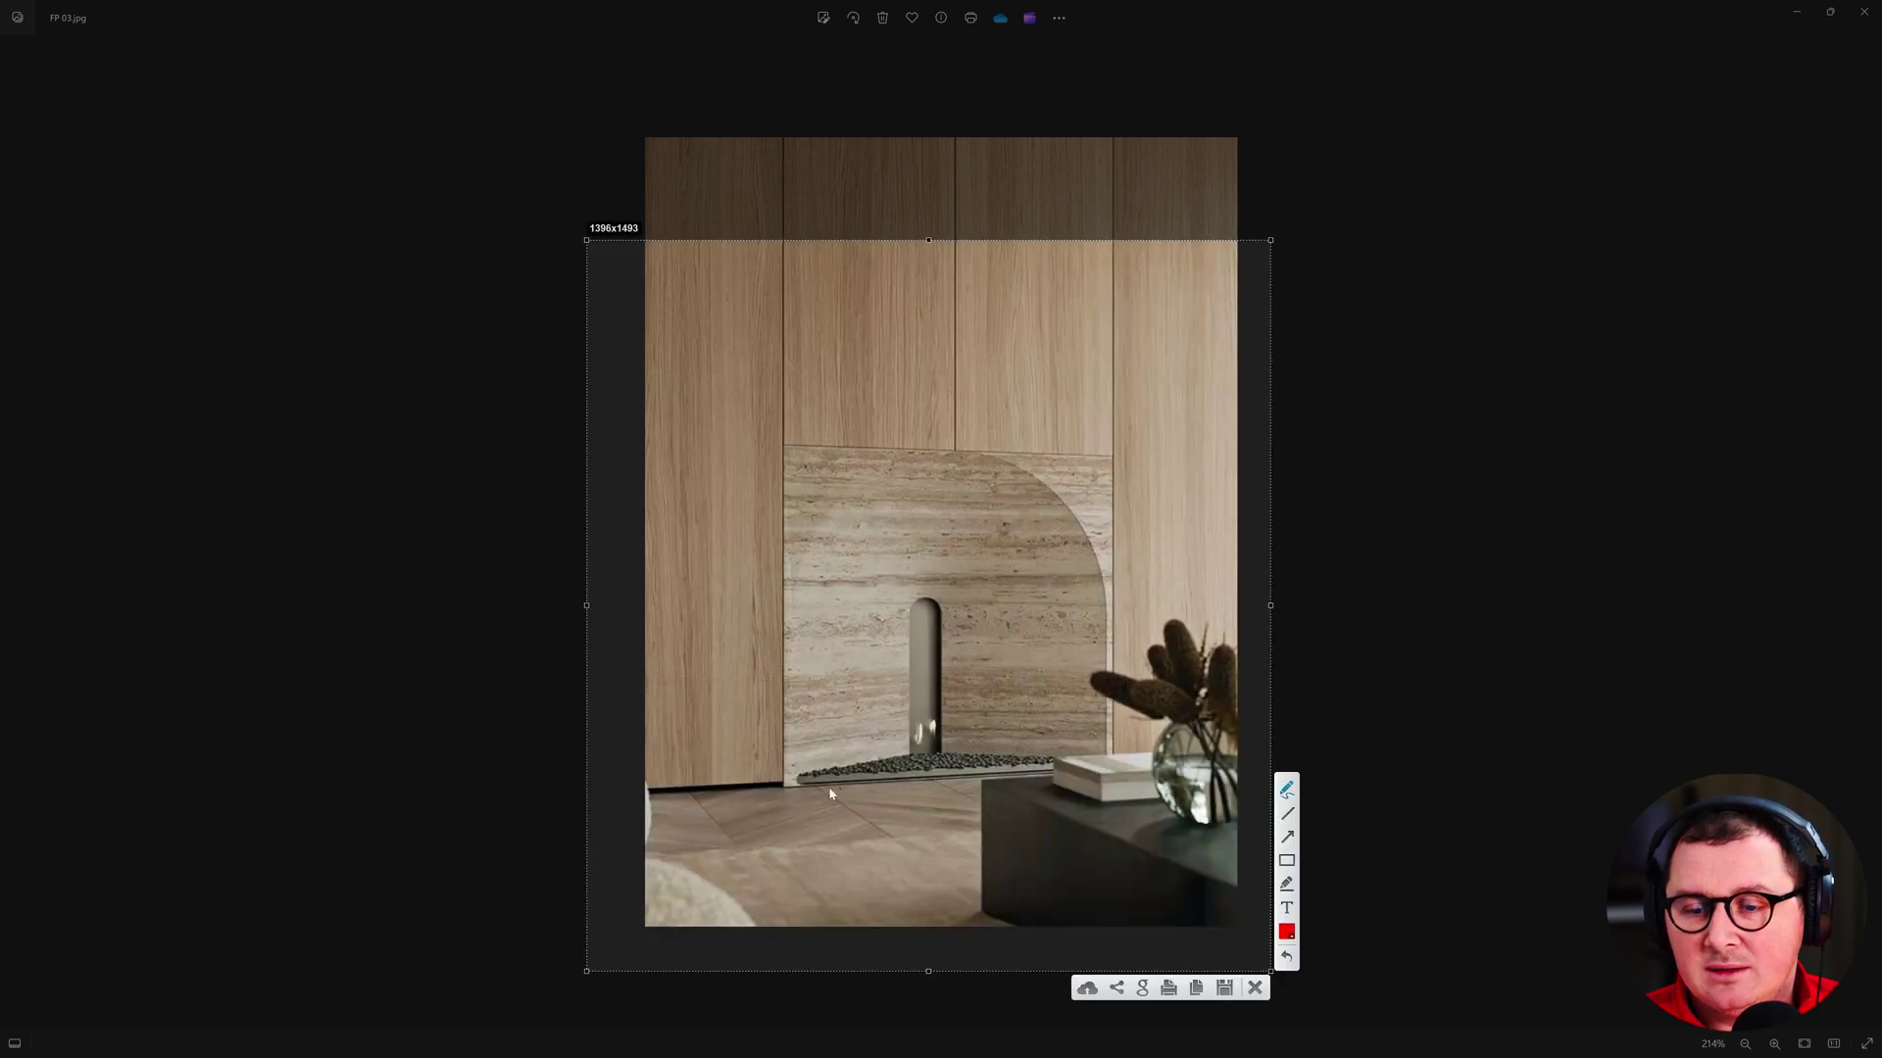
{"action": "mouse_move", "coordinate": [775, 411]}
{"action": "left_mouse_down"}
{"action": "mouse_move", "coordinate": [1120, 407]}
{"action": "mouse_move", "coordinate": [1111, 425]}
{"action": "left_mouse_up"}
{"action": "mouse_move", "coordinate": [887, 369]}
{"action": "left_mouse_down"}
{"action": "mouse_move", "coordinate": [903, 344]}
{"action": "mouse_move", "coordinate": [916, 386]}
{"action": "left_mouse_up"}
{"action": "left_click_drag", "start_coordinate": [925, 351], "coordinate": [973, 380]}
{"action": "left_click", "coordinate": [1255, 988]}
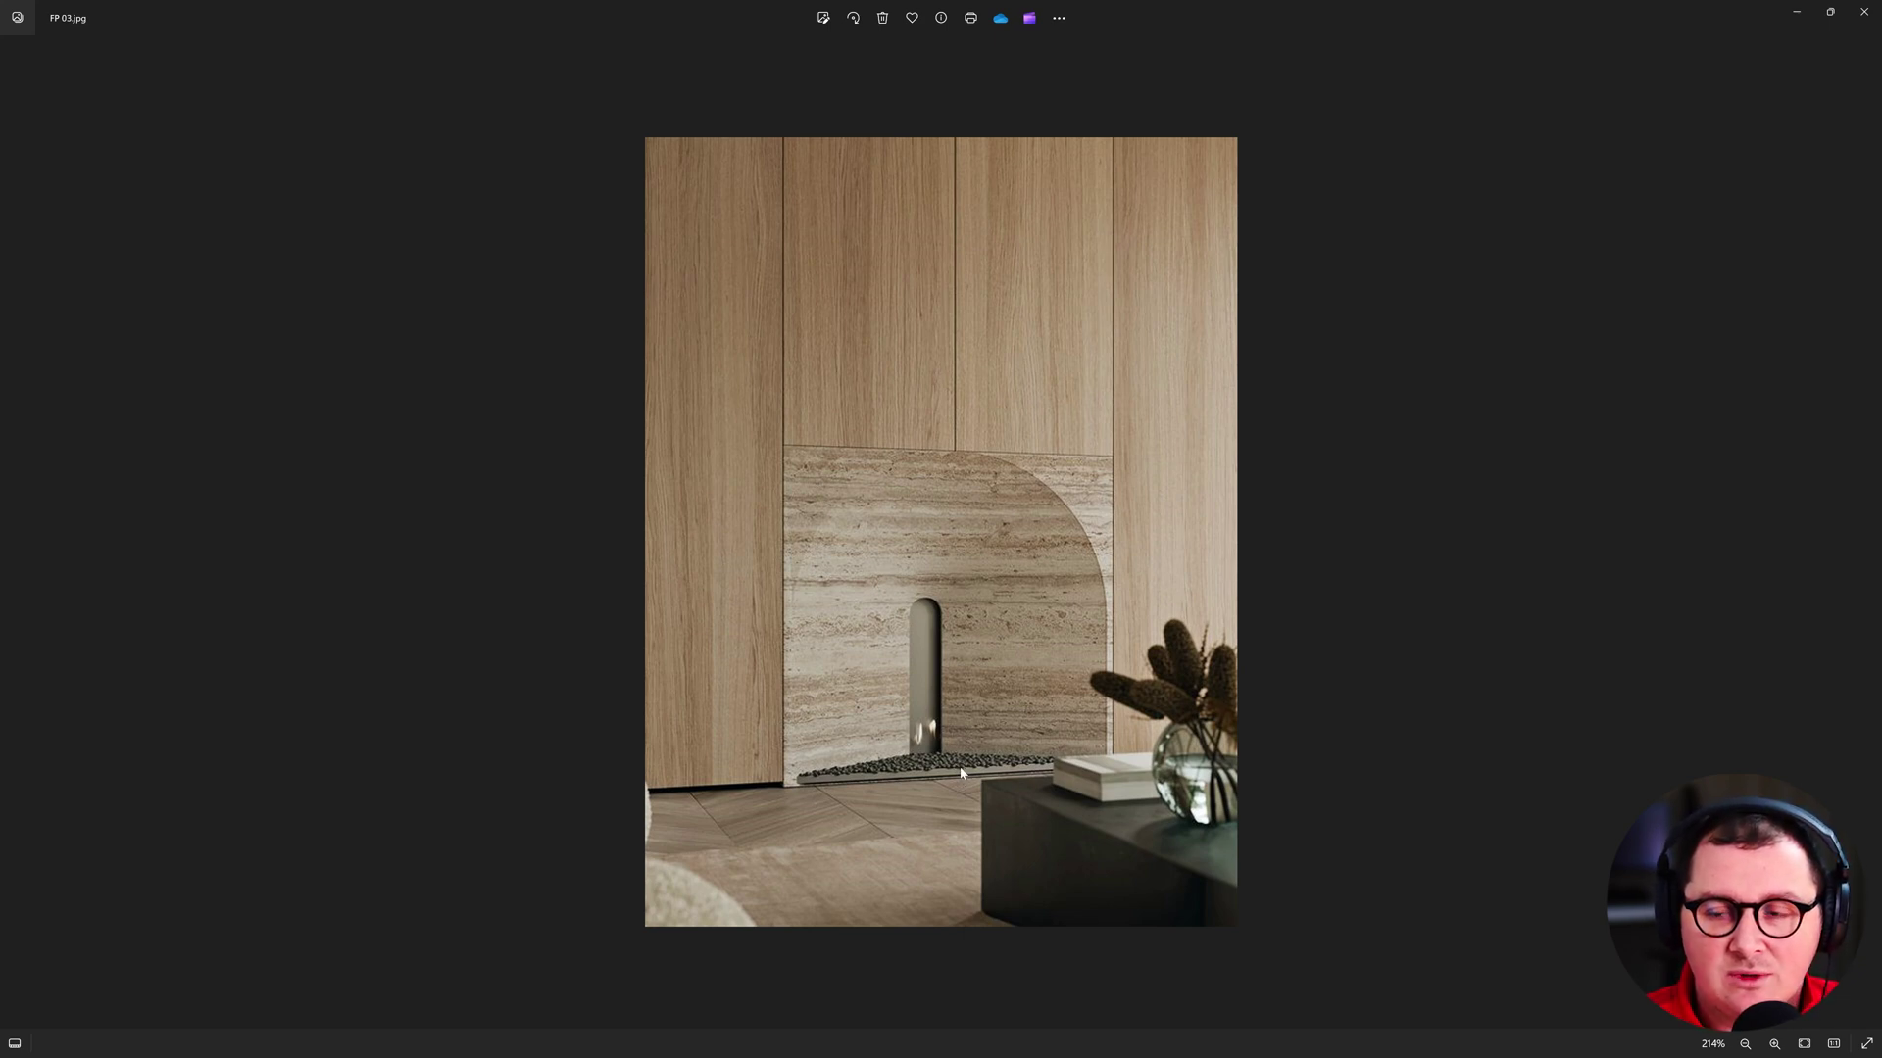
- Switch to the new family in Revit and start an extrusion with a rectangle spanning the center, its front edge on the horizontal center plane
{"action": "left_click", "coordinate": [1797, 15]}
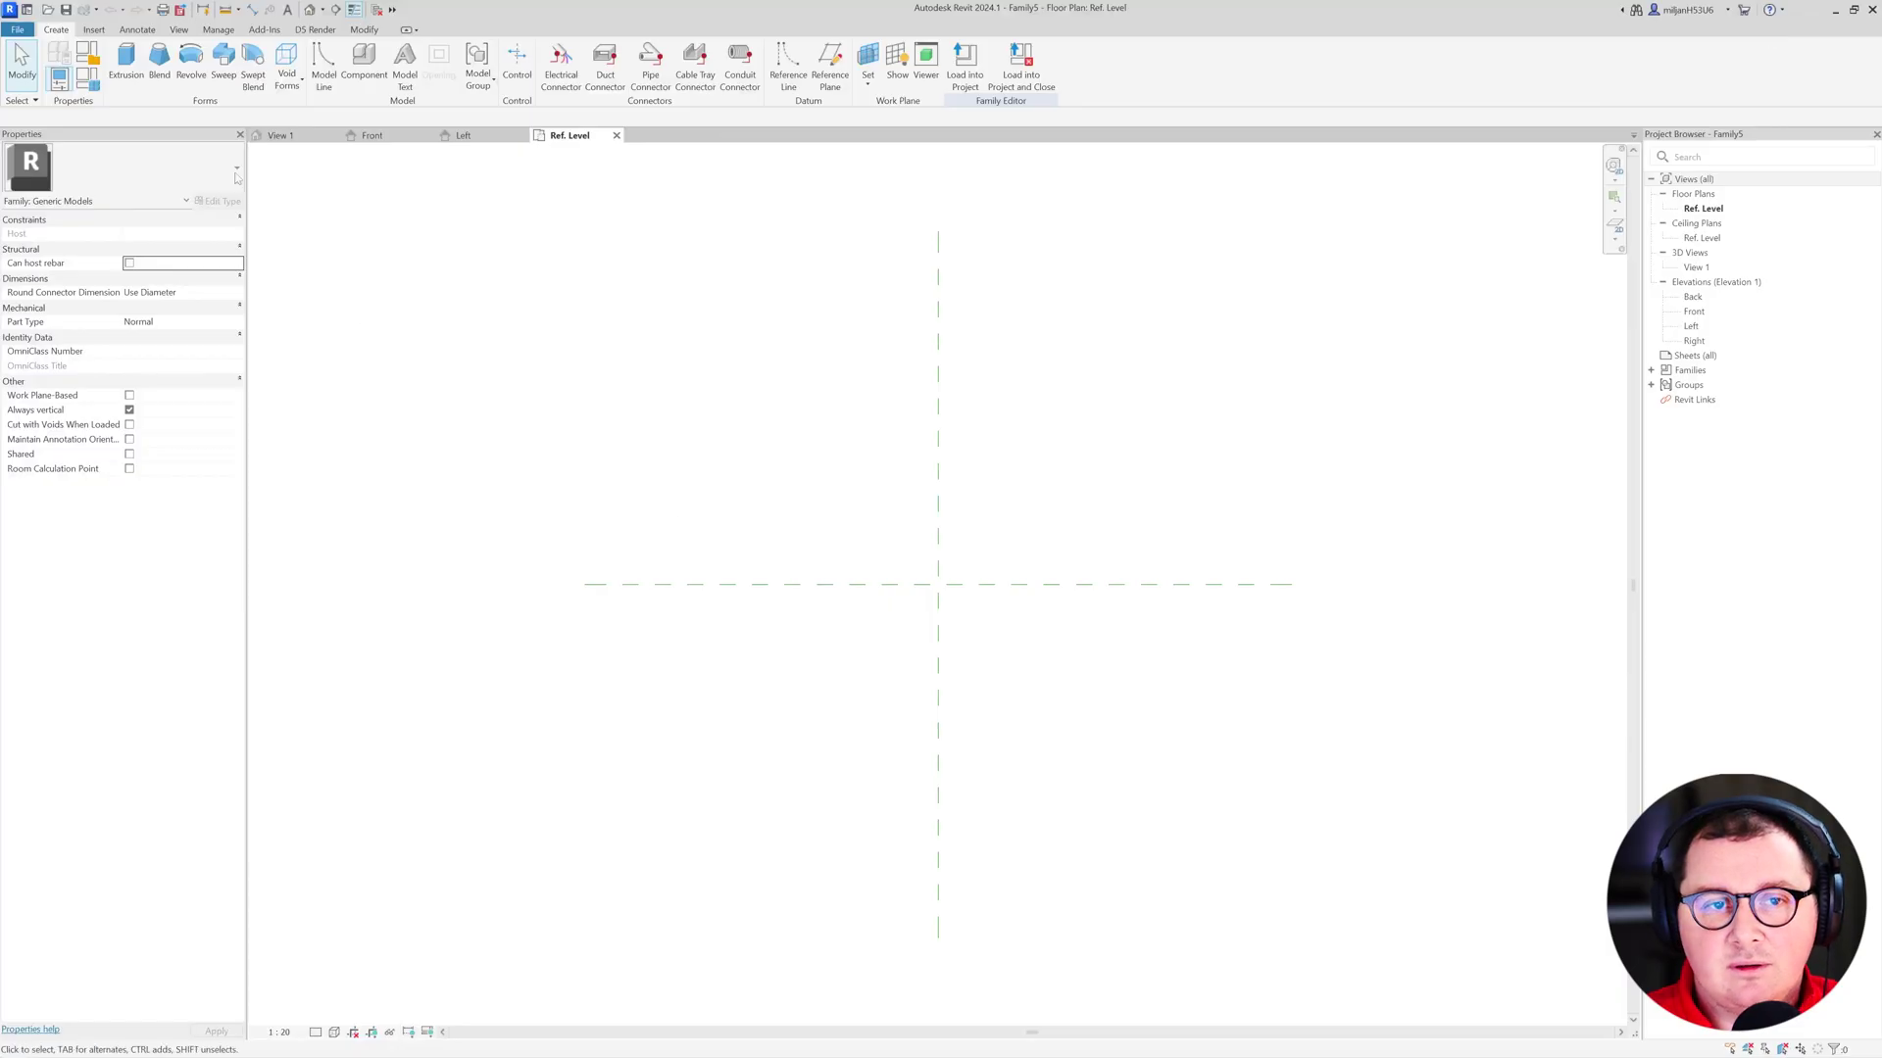
{"action": "left_click", "coordinate": [126, 64]}
{"action": "left_click", "coordinate": [594, 51]}
{"action": "middle_click_drag", "start_coordinate": [886, 425], "coordinate": [691, 400]}
{"action": "left_click", "coordinate": [631, 544]}
{"action": "left_click", "coordinate": [864, 489]}
{"action": "left_click", "coordinate": [23, 63]}
- Set the extrusion rectangle's depth to 300 mm
{"action": "left_click", "coordinate": [697, 490]}
{"action": "left_click", "coordinate": [885, 515]}
{"action": "type", "text": "300"}
{"action": "key", "text": "Return"}
{"action": "left_click", "coordinate": [898, 433]}
- Set the rectangle's right edge 600 mm from the vertical center plane and its overall width to 1200 mm
{"action": "left_click", "coordinate": [865, 529]}
{"action": "left_click_drag", "start_coordinate": [633, 564], "coordinate": [753, 530]}
{"action": "left_click", "coordinate": [816, 570]}
{"action": "type", "text": "600"}
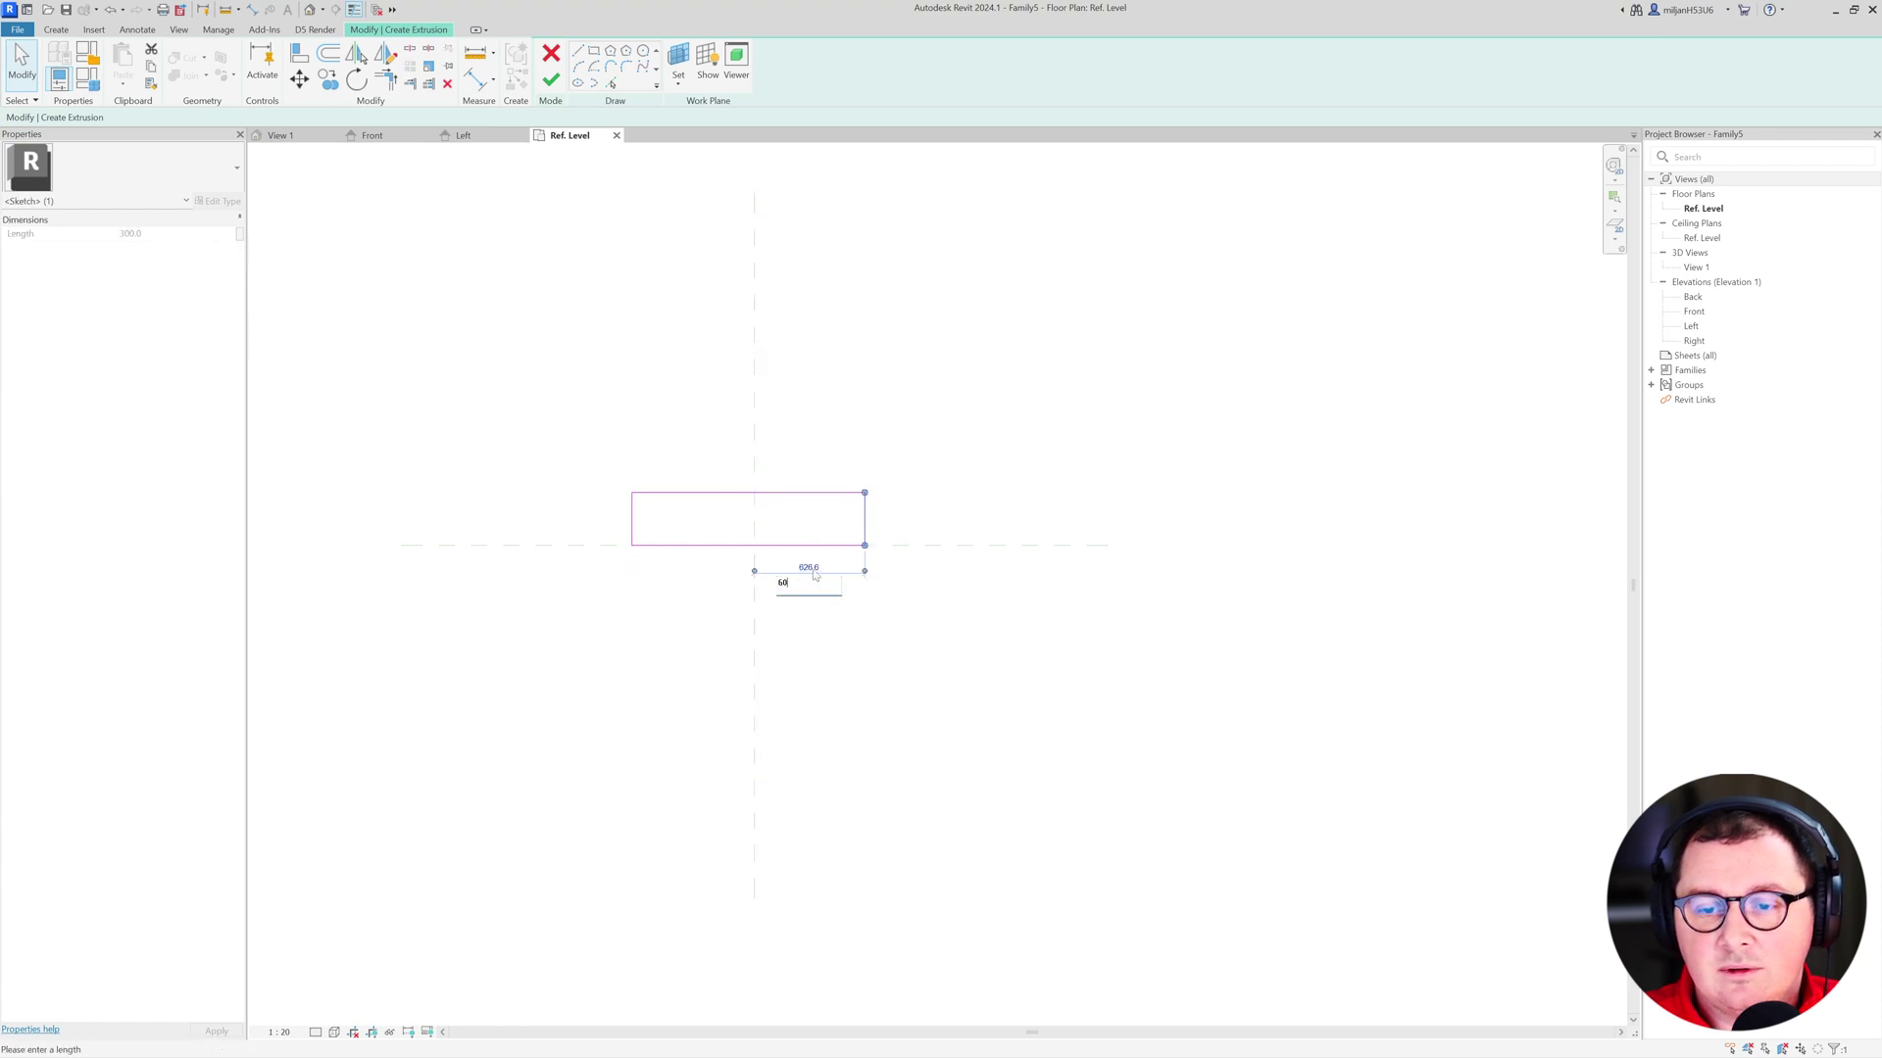
{"action": "key", "text": "Return"}
{"action": "left_click", "coordinate": [632, 526]}
{"action": "left_click", "coordinate": [745, 458]}
{"action": "type", "text": "1200"}
{"action": "key", "text": "Return"}
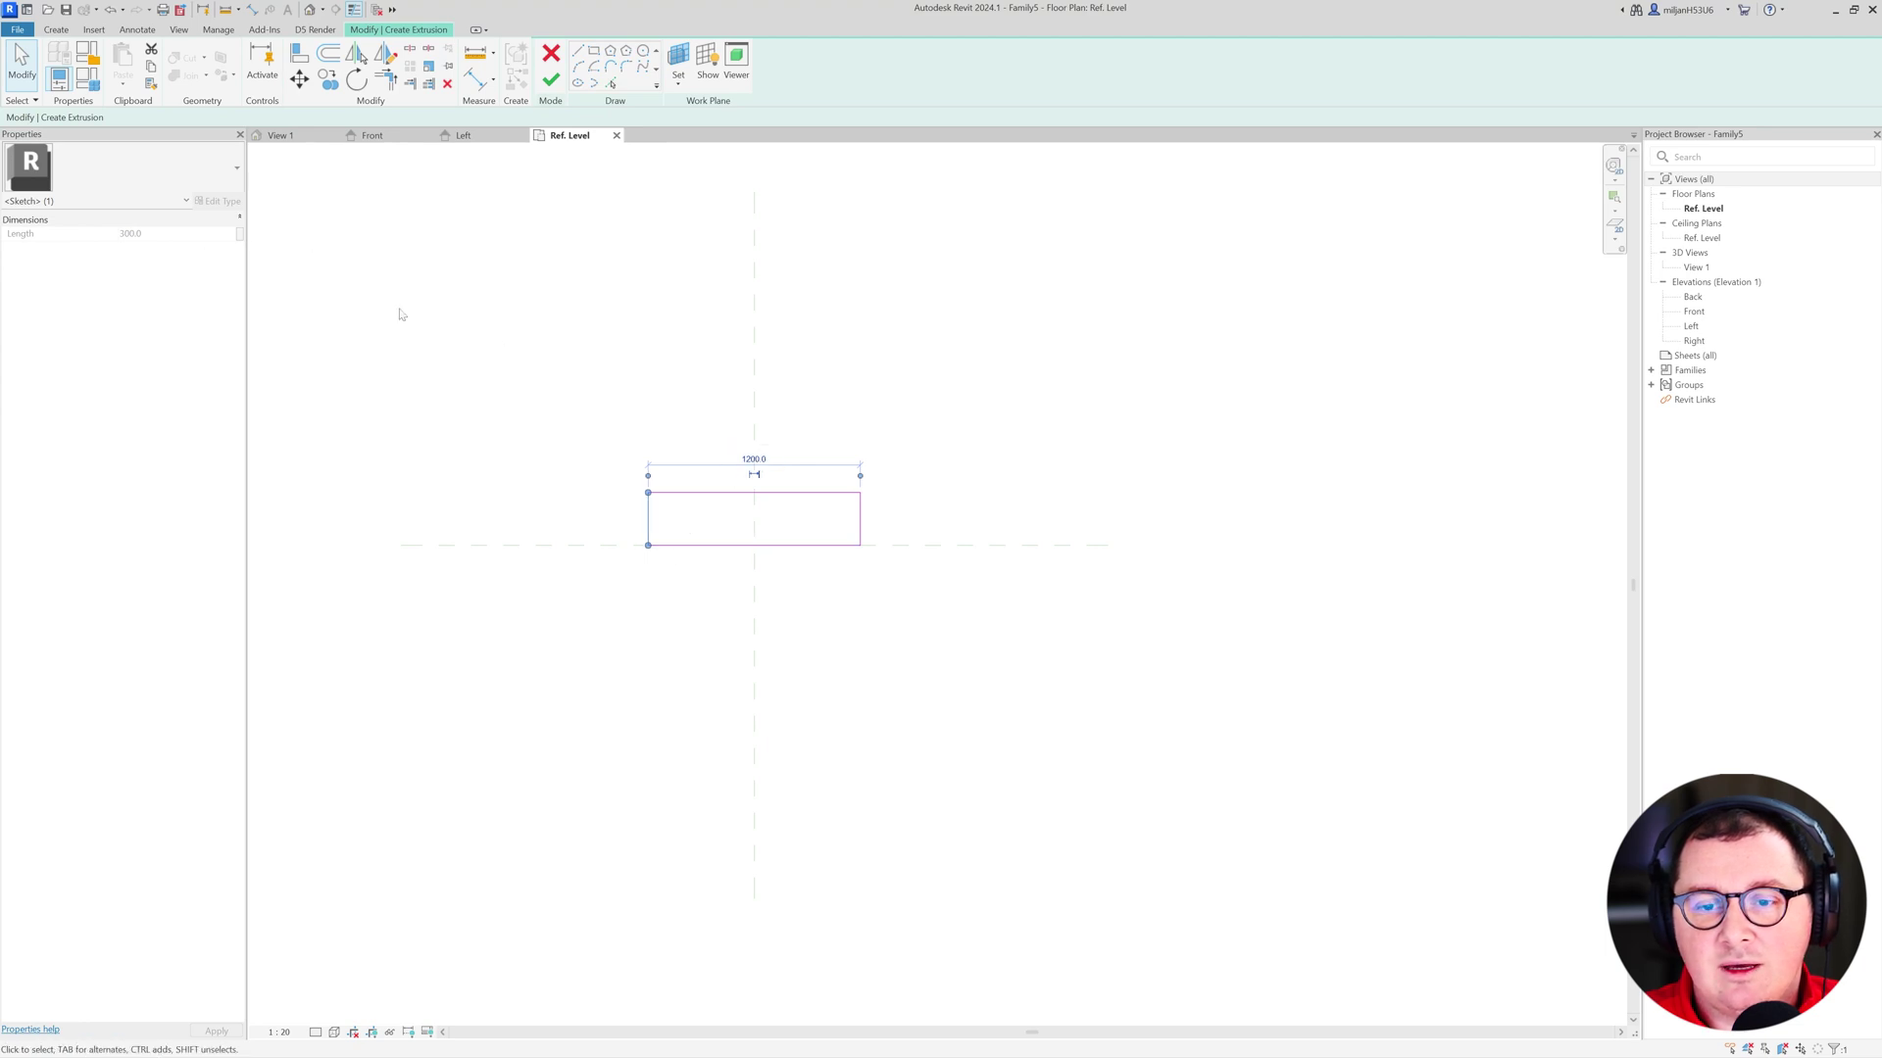
- Set the extrusion's height equal to its 1200 mm width and finish the solid block in View 1
{"action": "left_click", "coordinate": [320, 299]}
{"action": "left_click", "coordinate": [176, 233]}
{"action": "type", "text": "1"}
{"action": "key", "text": "Return"}
{"action": "left_click", "coordinate": [280, 135]}
{"action": "left_click", "coordinate": [551, 79]}
{"action": "scroll", "coordinate": [632, 410], "scroll_direction": "down", "scroll_amount": 6}
{"action": "middle_click_drag", "start_coordinate": [630, 408], "coordinate": [733, 410], "text": "shift"}
{"action": "scroll", "coordinate": [733, 410], "scroll_direction": "up", "scroll_amount": 3}
{"action": "mouse_move", "coordinate": [737, 539]}
{"action": "middle_mouse_down", "text": "shift"}
{"action": "mouse_move", "coordinate": [696, 567]}
{"action": "mouse_move", "coordinate": [706, 534]}
{"action": "middle_mouse_up", "text": "shift"}
{"action": "middle_click_drag", "start_coordinate": [707, 534], "coordinate": [728, 592]}
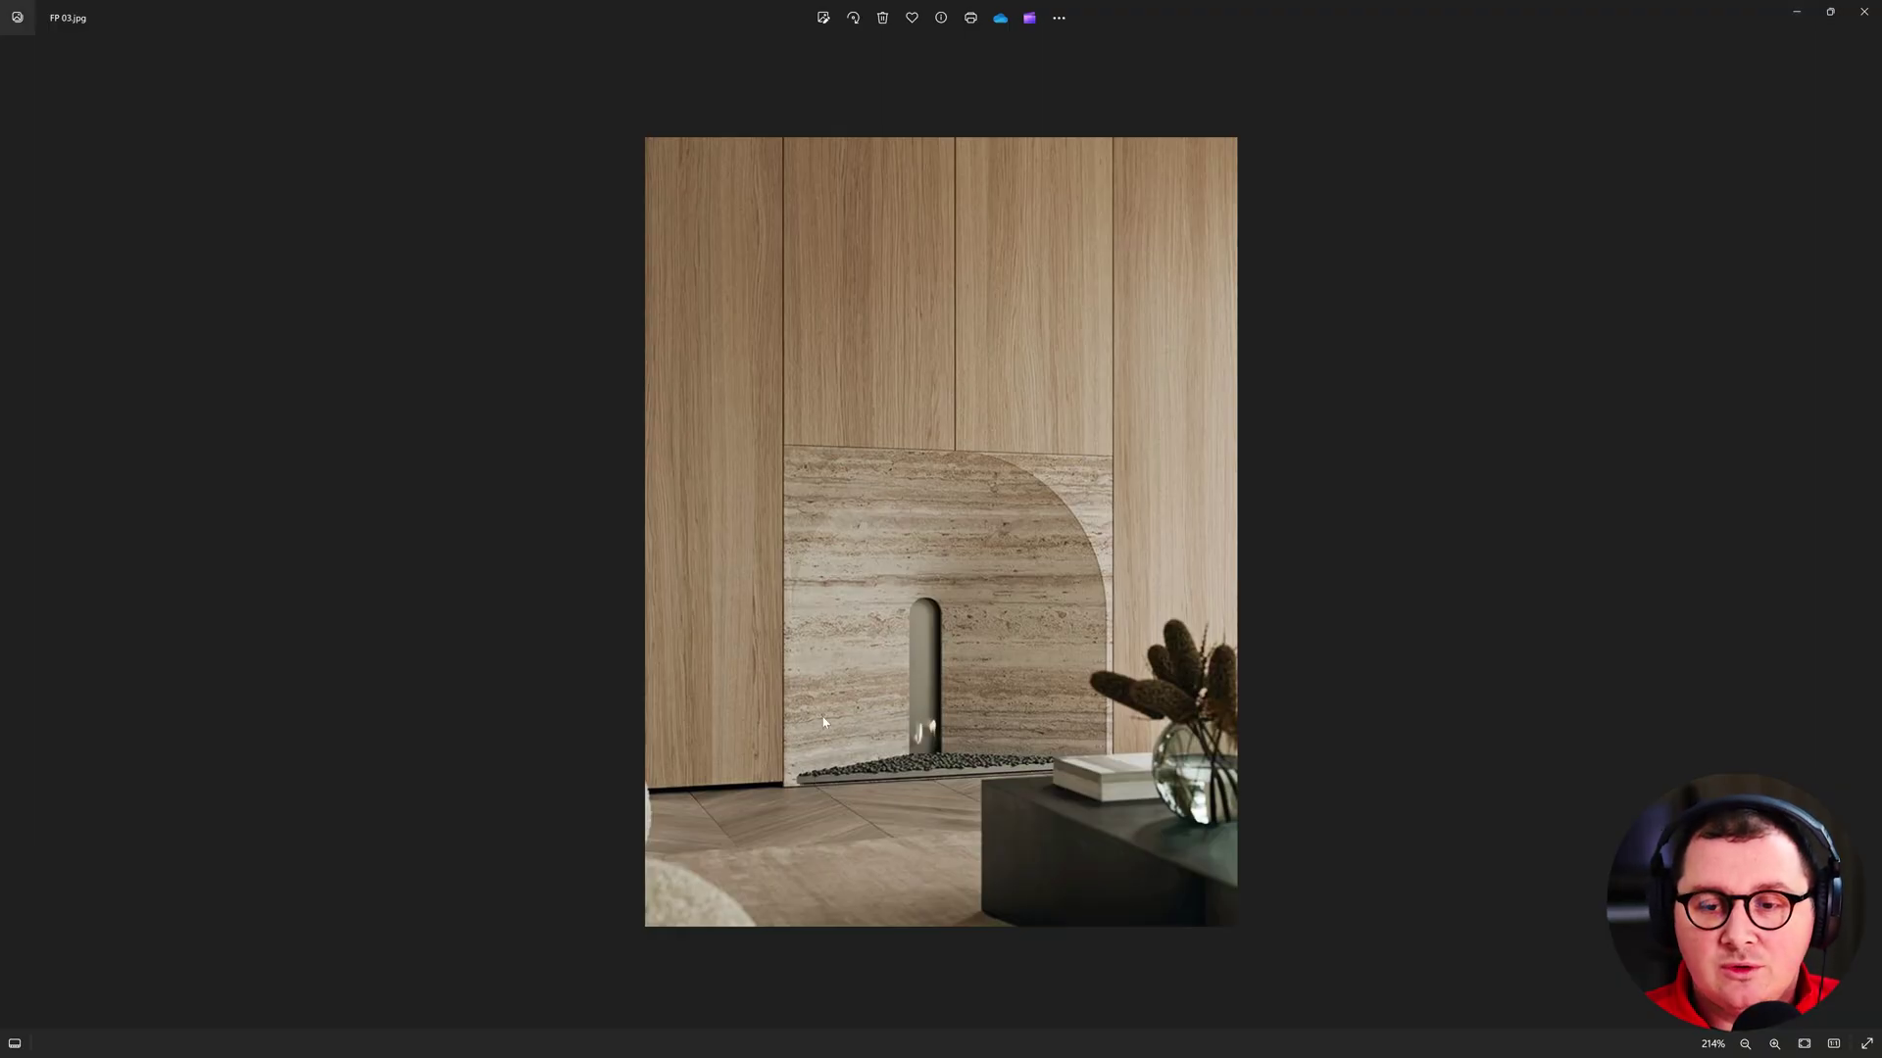
- Mark the narrow margins beside and above the arched recess on a screen capture of FP 03.jpg, and close the capture unsaved
{"action": "key", "text": "Print"}
{"action": "left_click_drag", "start_coordinate": [751, 387], "coordinate": [1155, 850]}
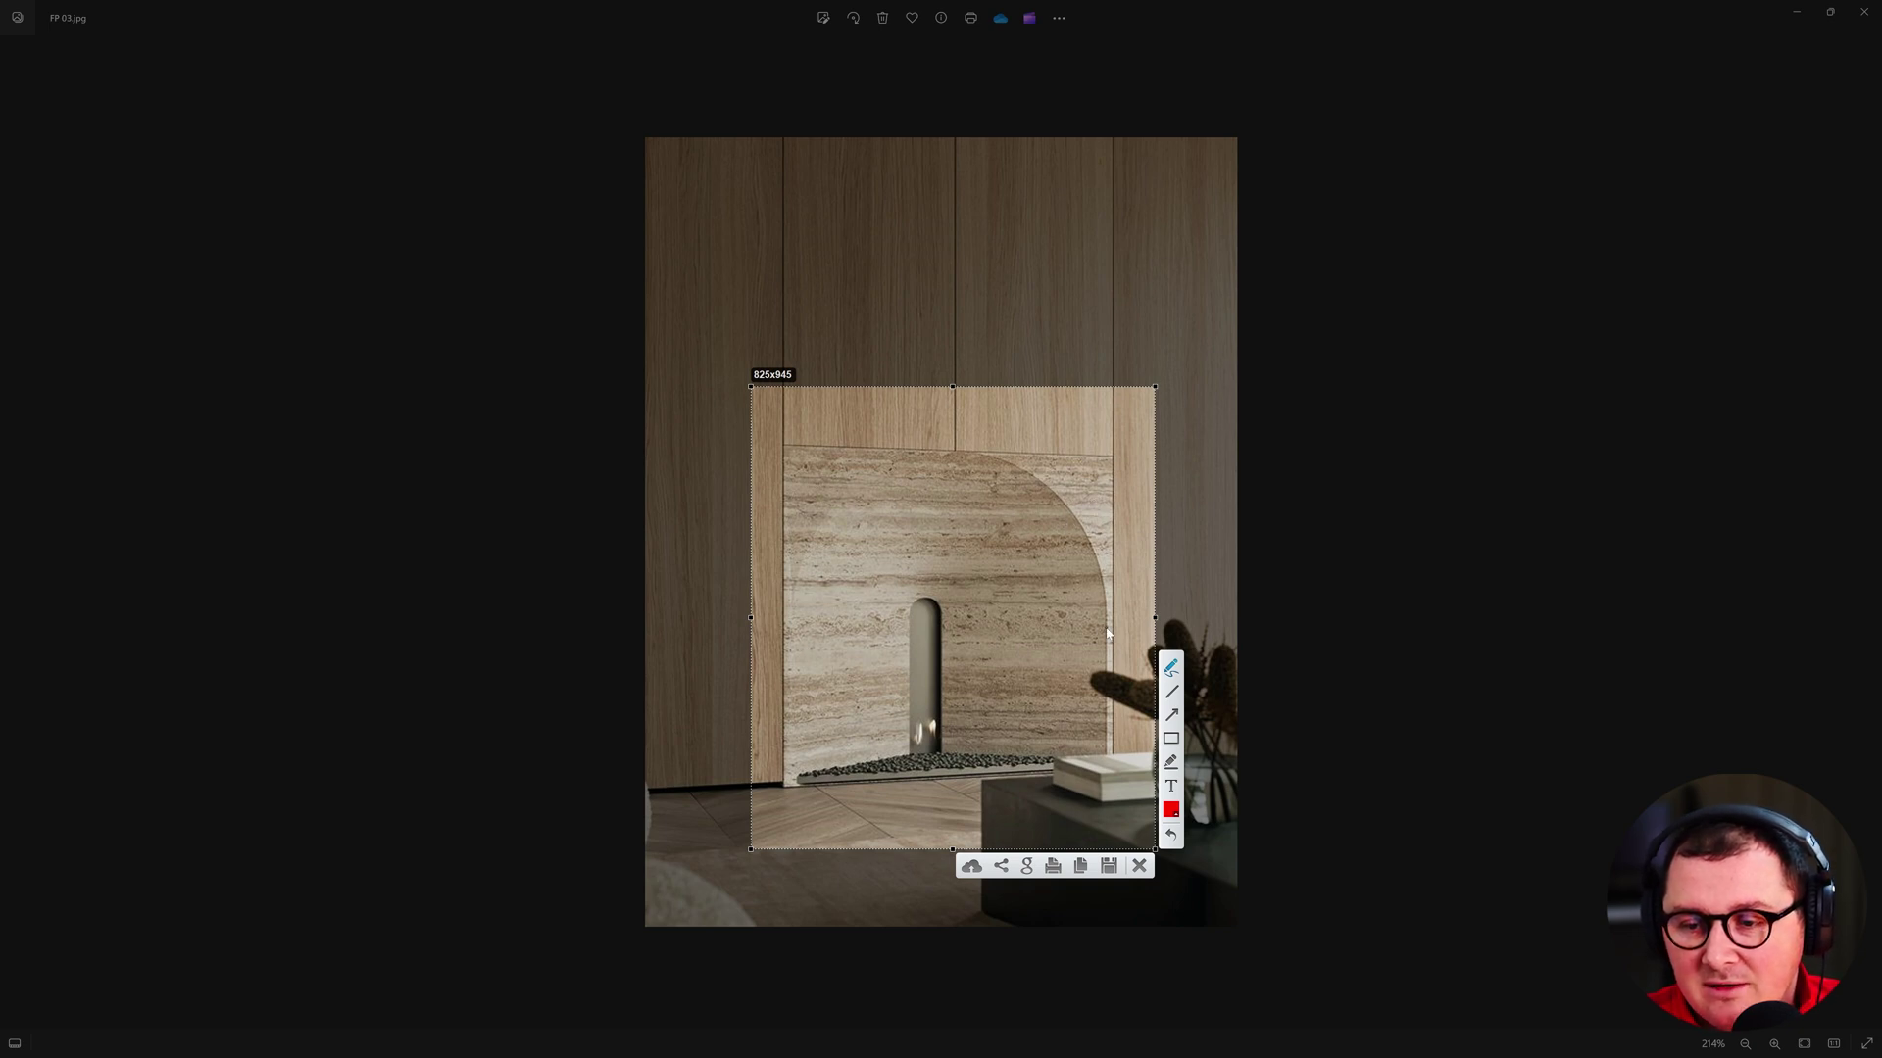
{"action": "left_click_drag", "start_coordinate": [1105, 628], "coordinate": [1112, 632]}
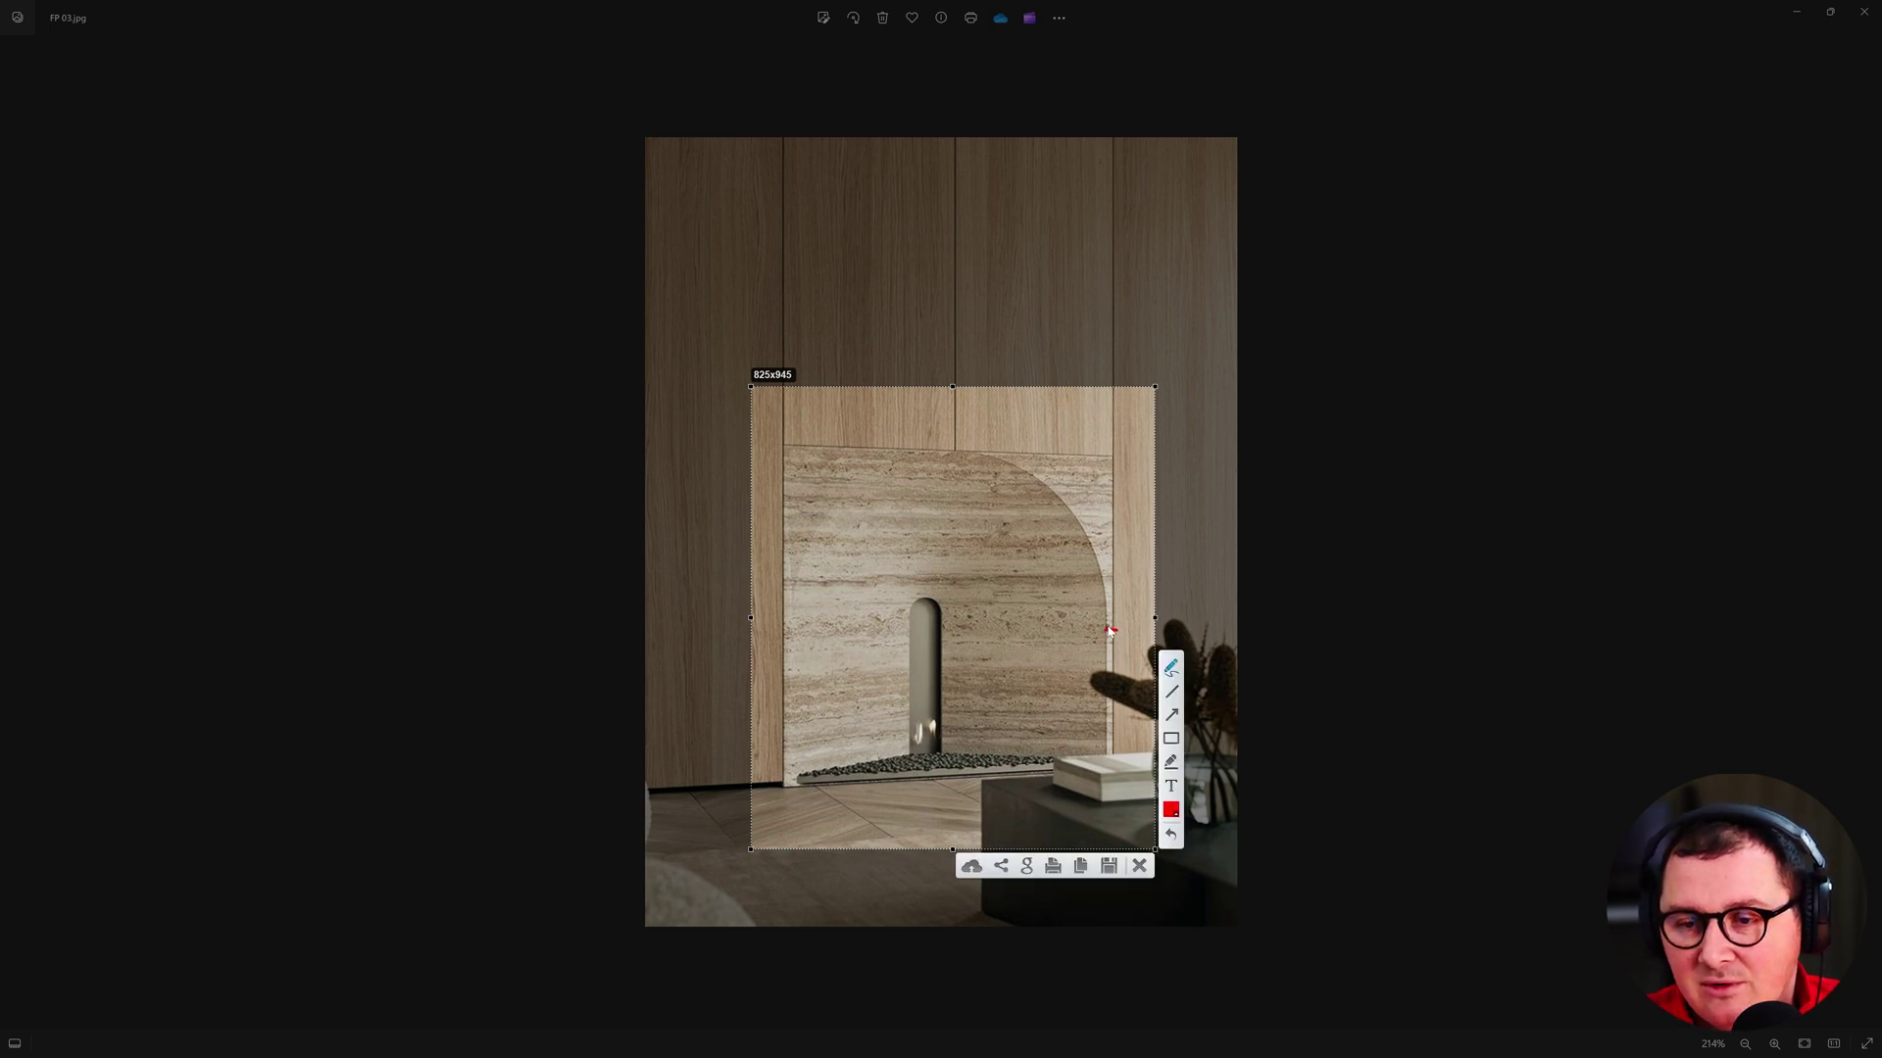
{"action": "left_click_drag", "start_coordinate": [943, 451], "coordinate": [947, 461]}
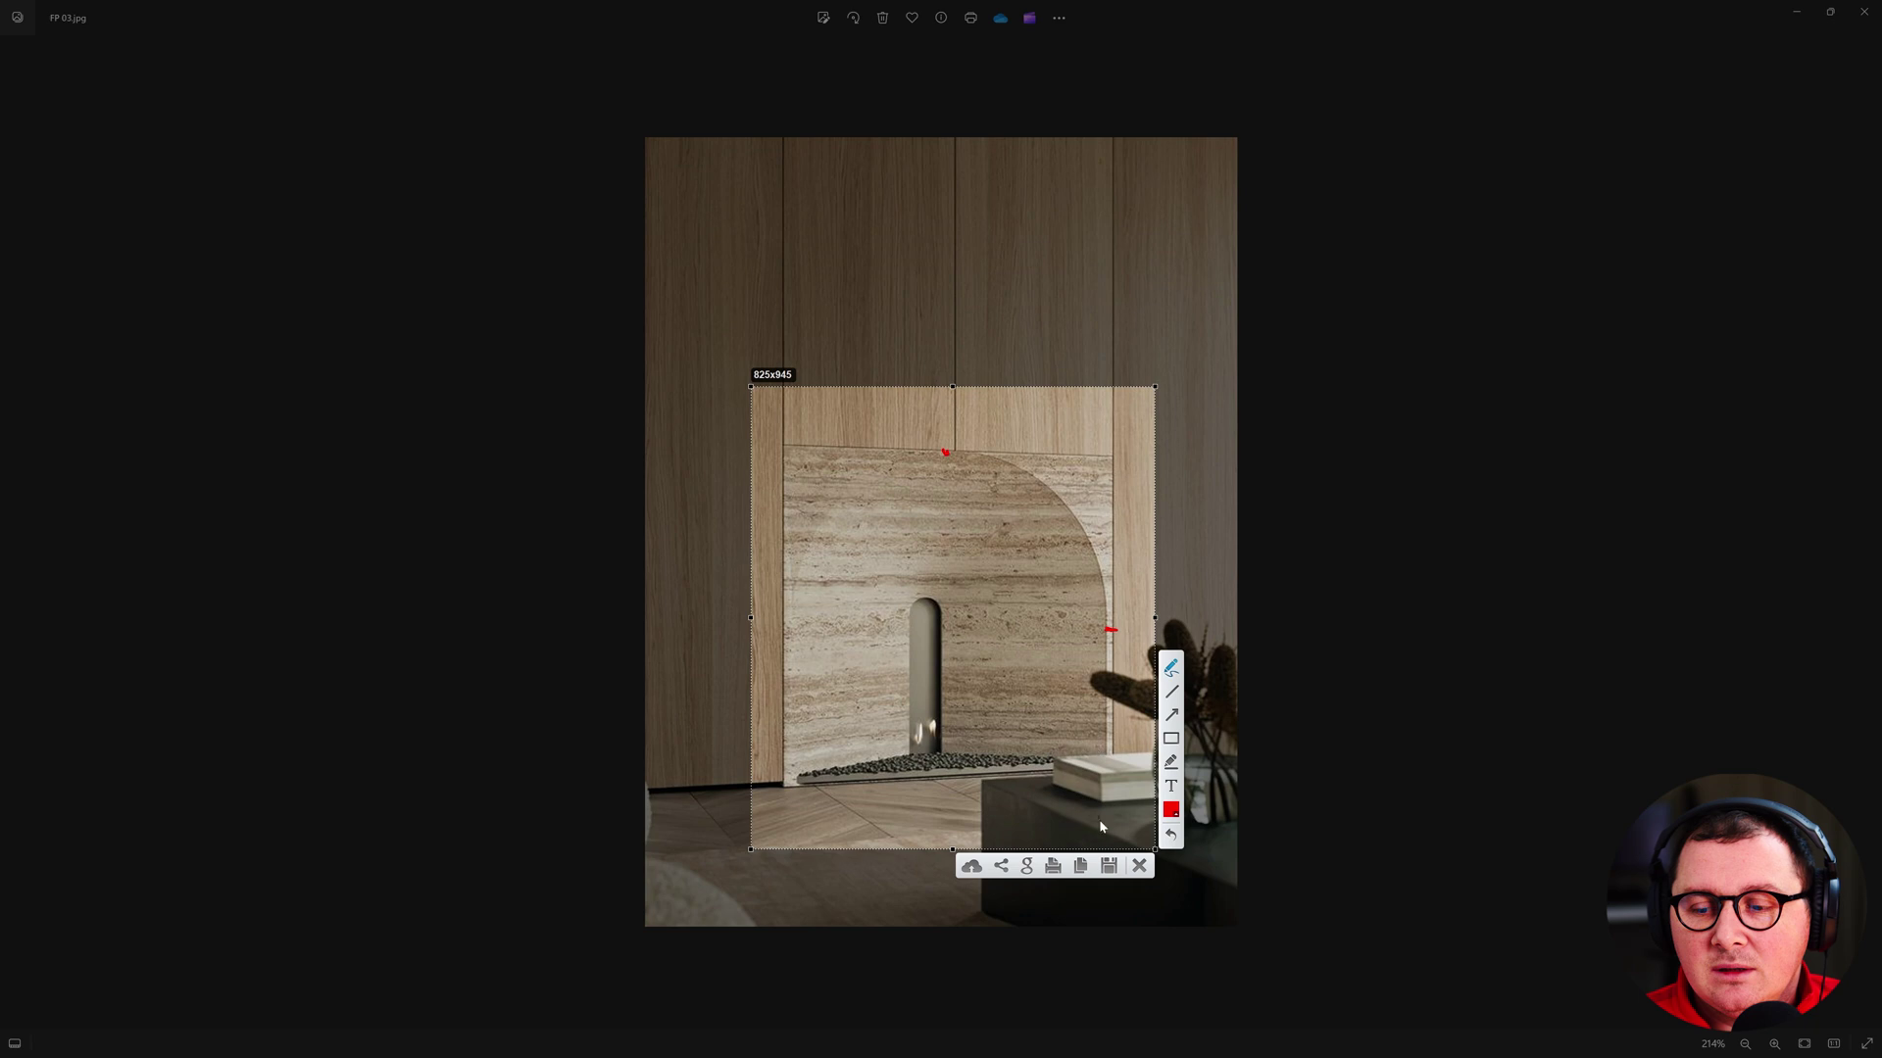
{"action": "left_click", "coordinate": [1139, 866]}
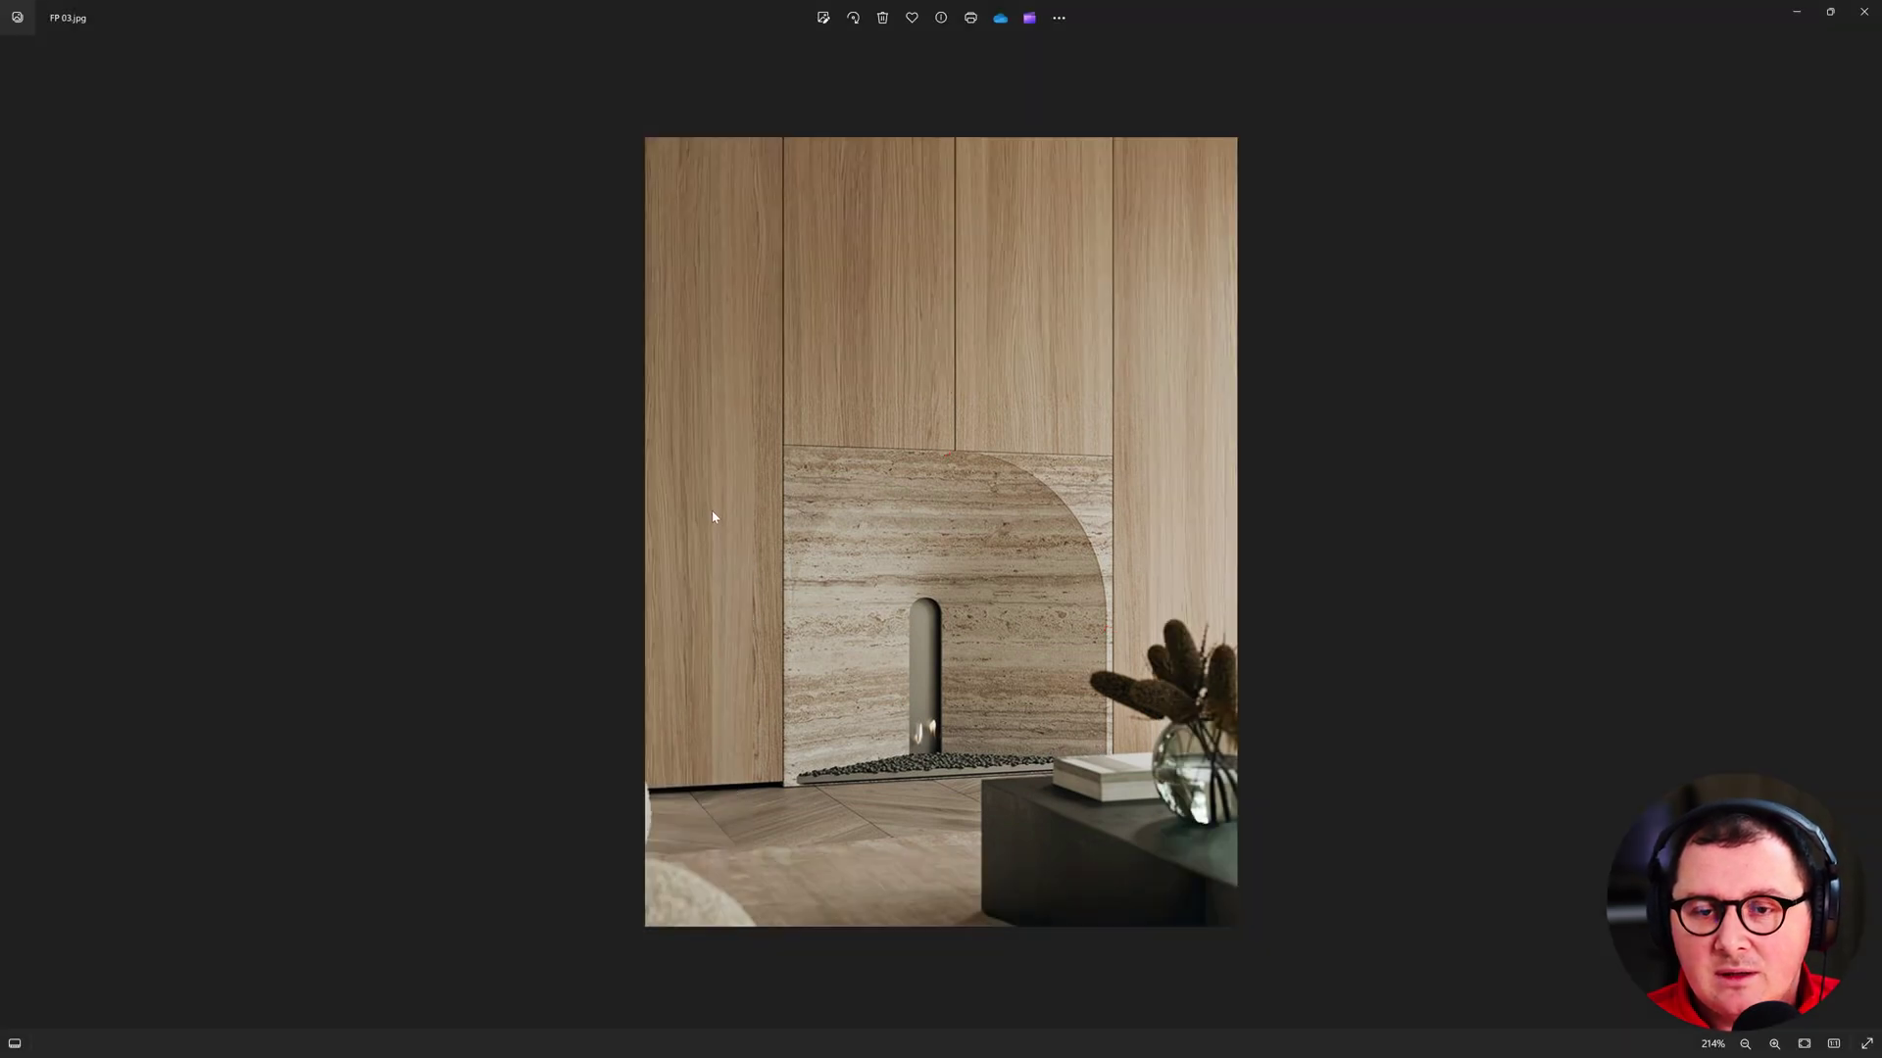
- Return to Revit and, in the Front view, start a void sweep with path lines offset 25 mm inside the block's left and right edges
{"action": "left_click", "coordinate": [1798, 18]}
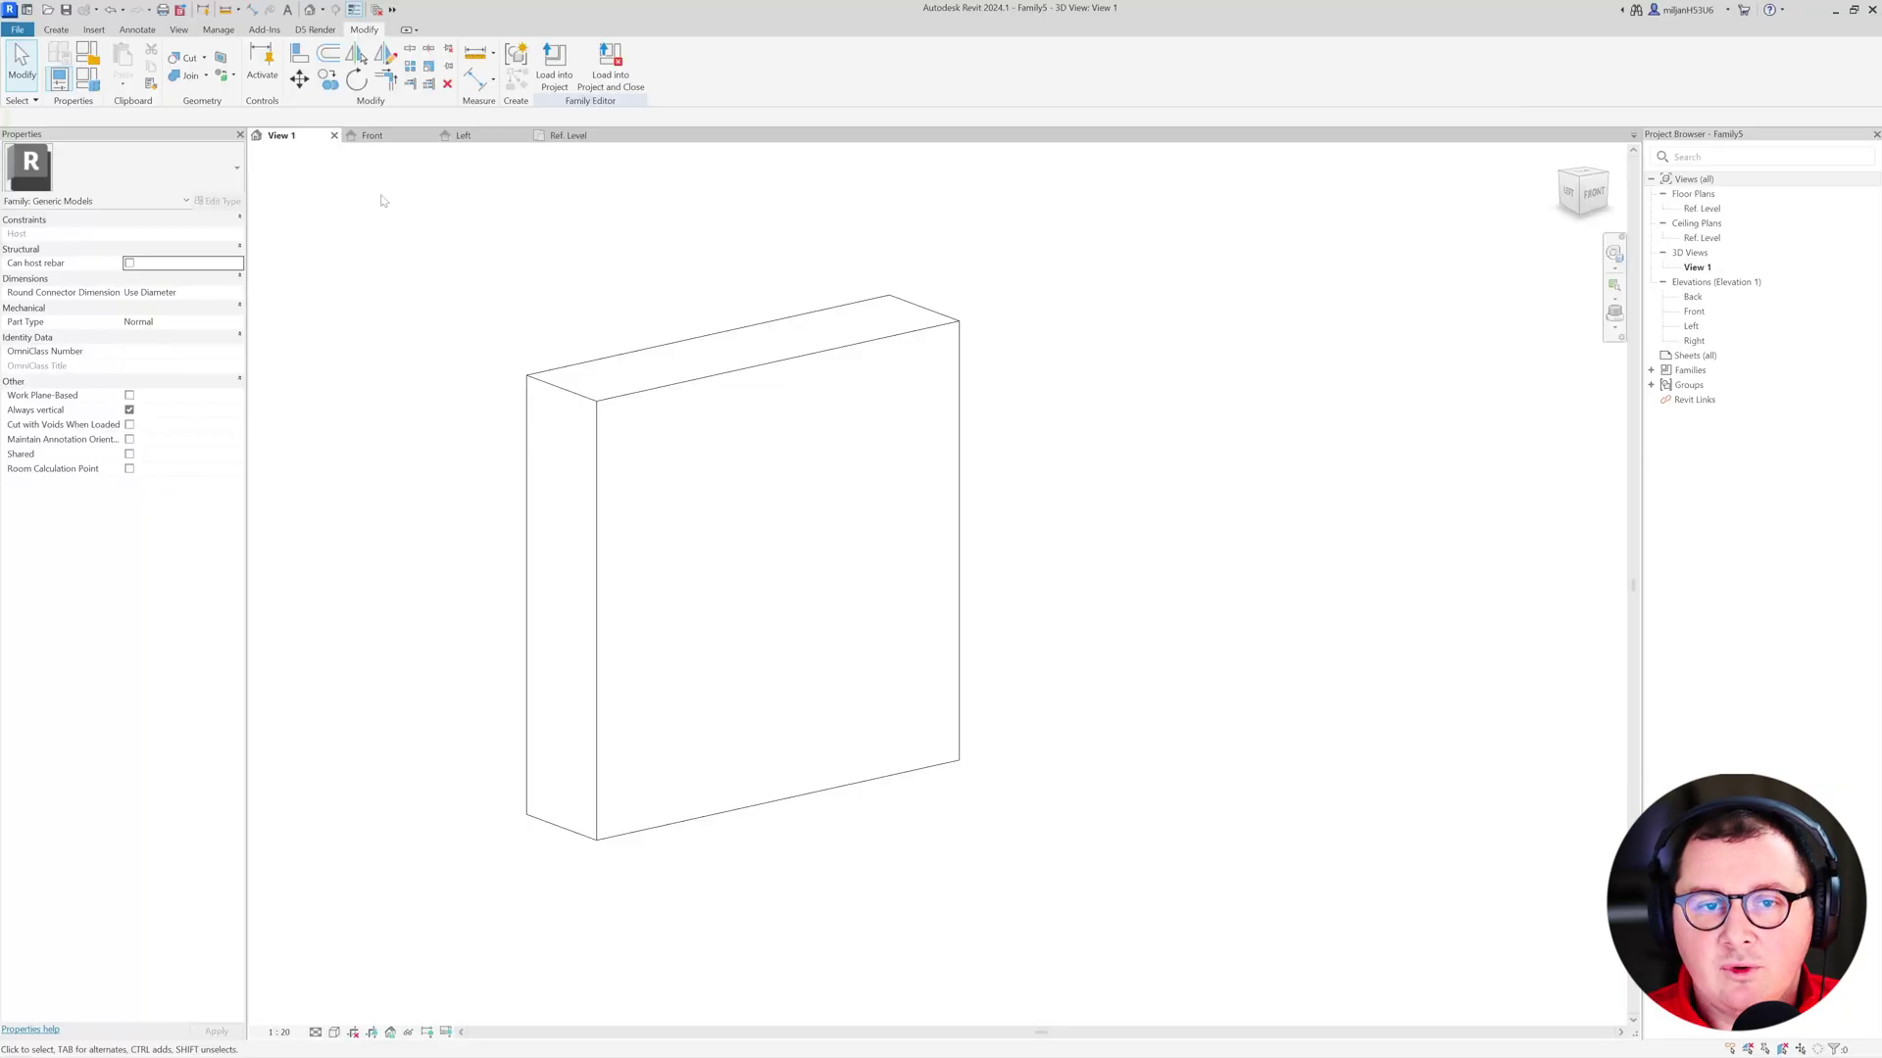
{"action": "left_click", "coordinate": [557, 137]}
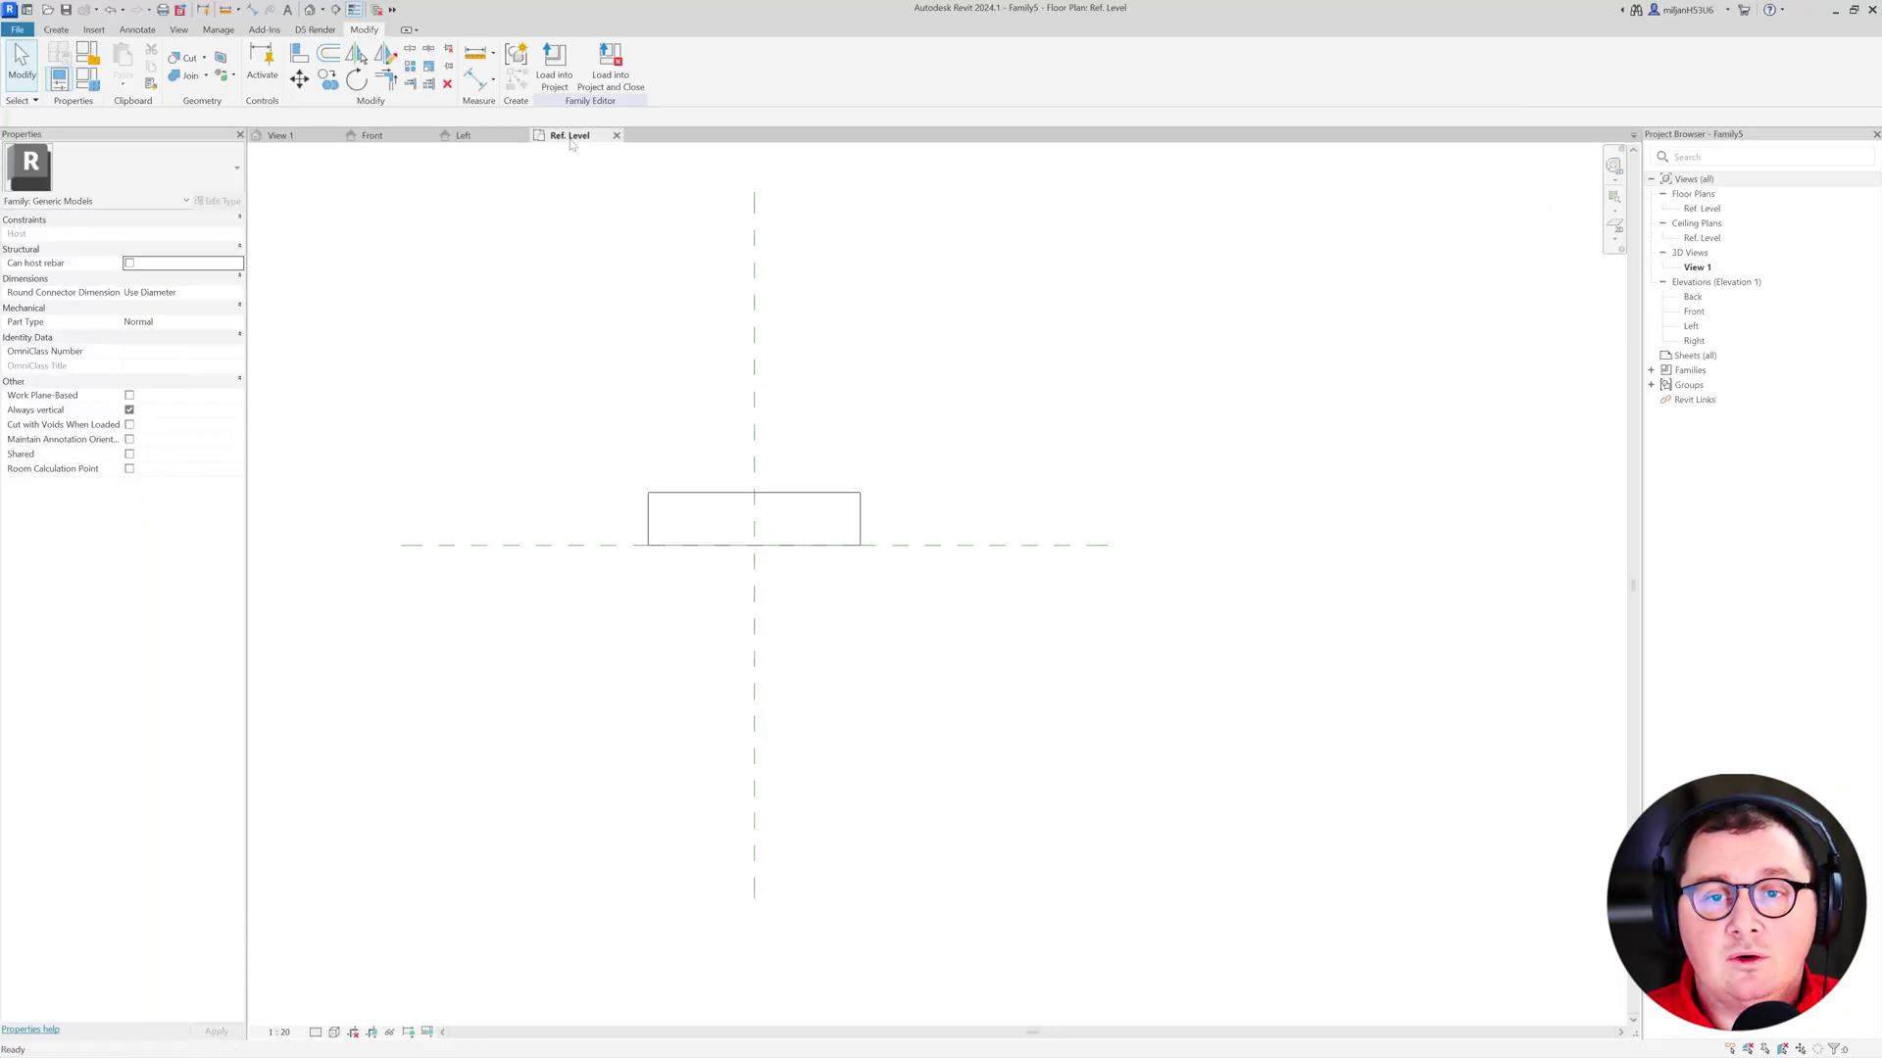
{"action": "left_click", "coordinate": [392, 137]}
{"action": "scroll", "coordinate": [651, 441], "scroll_direction": "down", "scroll_amount": 2}
{"action": "scroll", "coordinate": [760, 555], "scroll_direction": "up", "scroll_amount": 4}
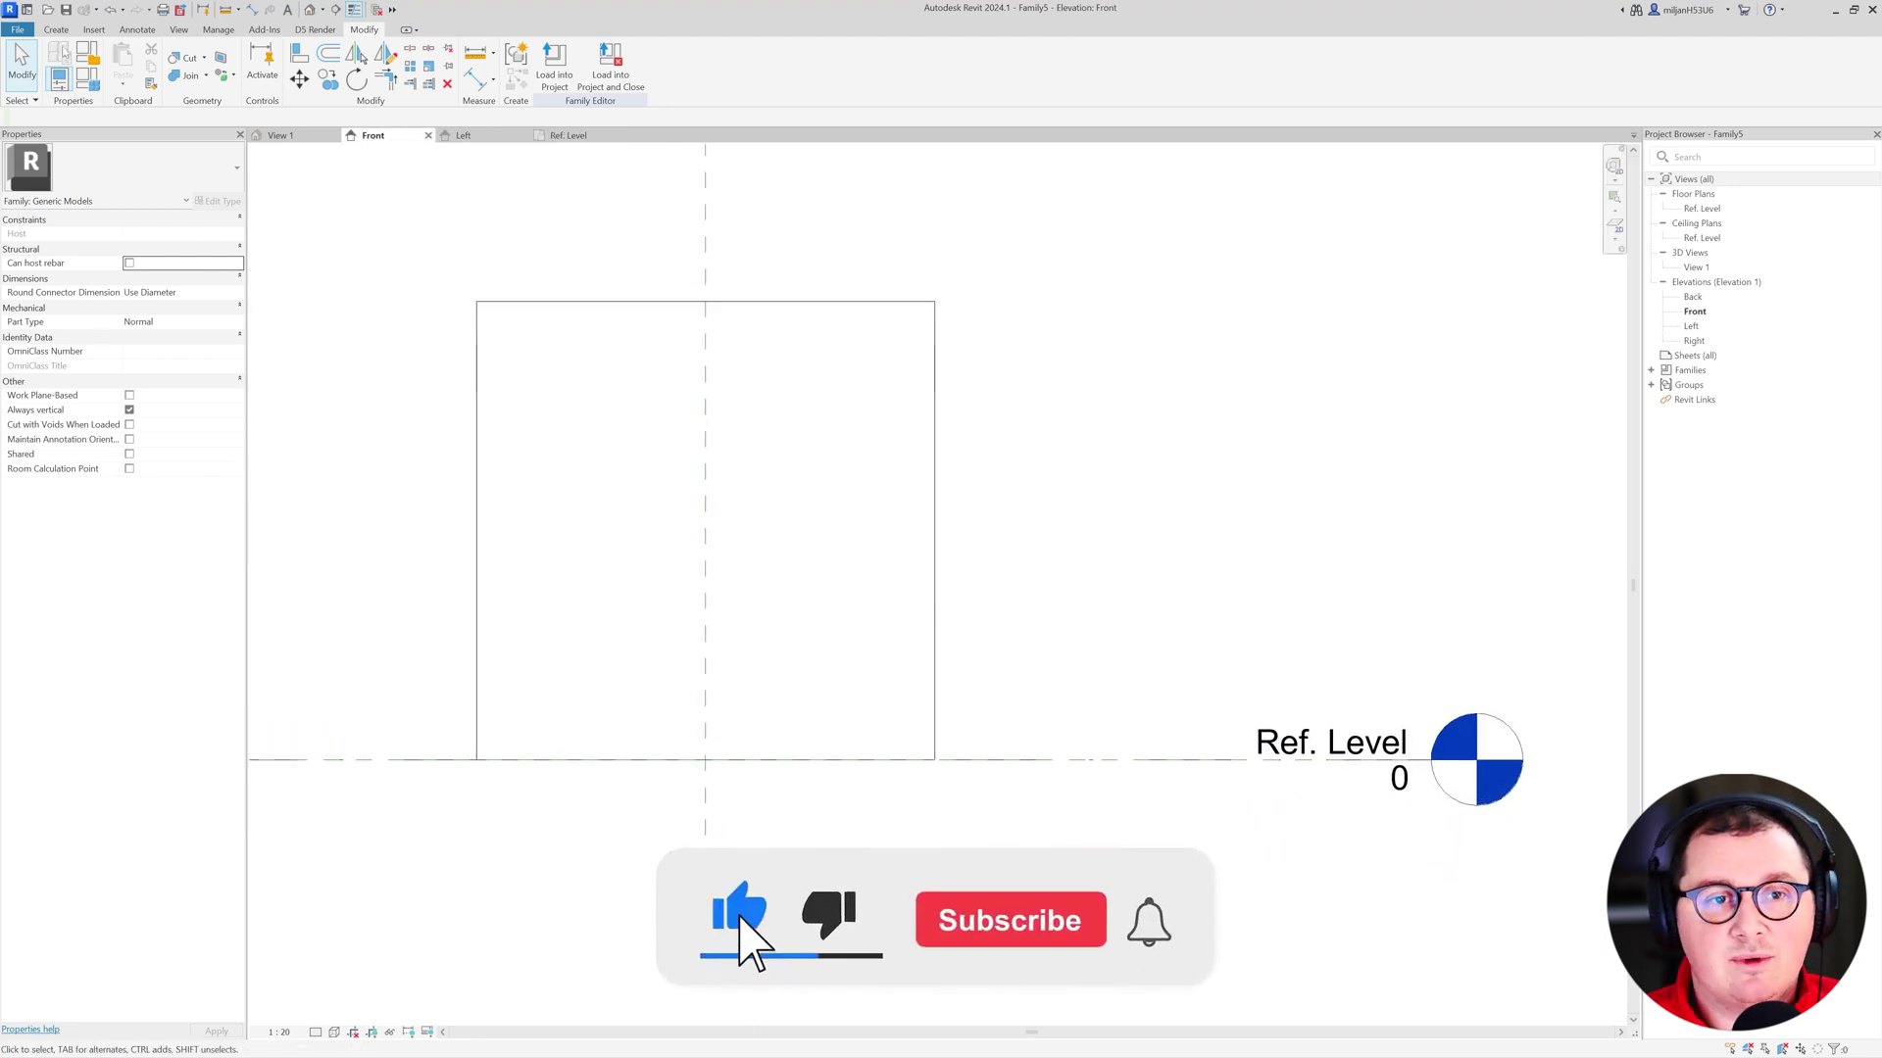
{"action": "left_click", "coordinate": [56, 29]}
{"action": "left_click", "coordinate": [287, 69]}
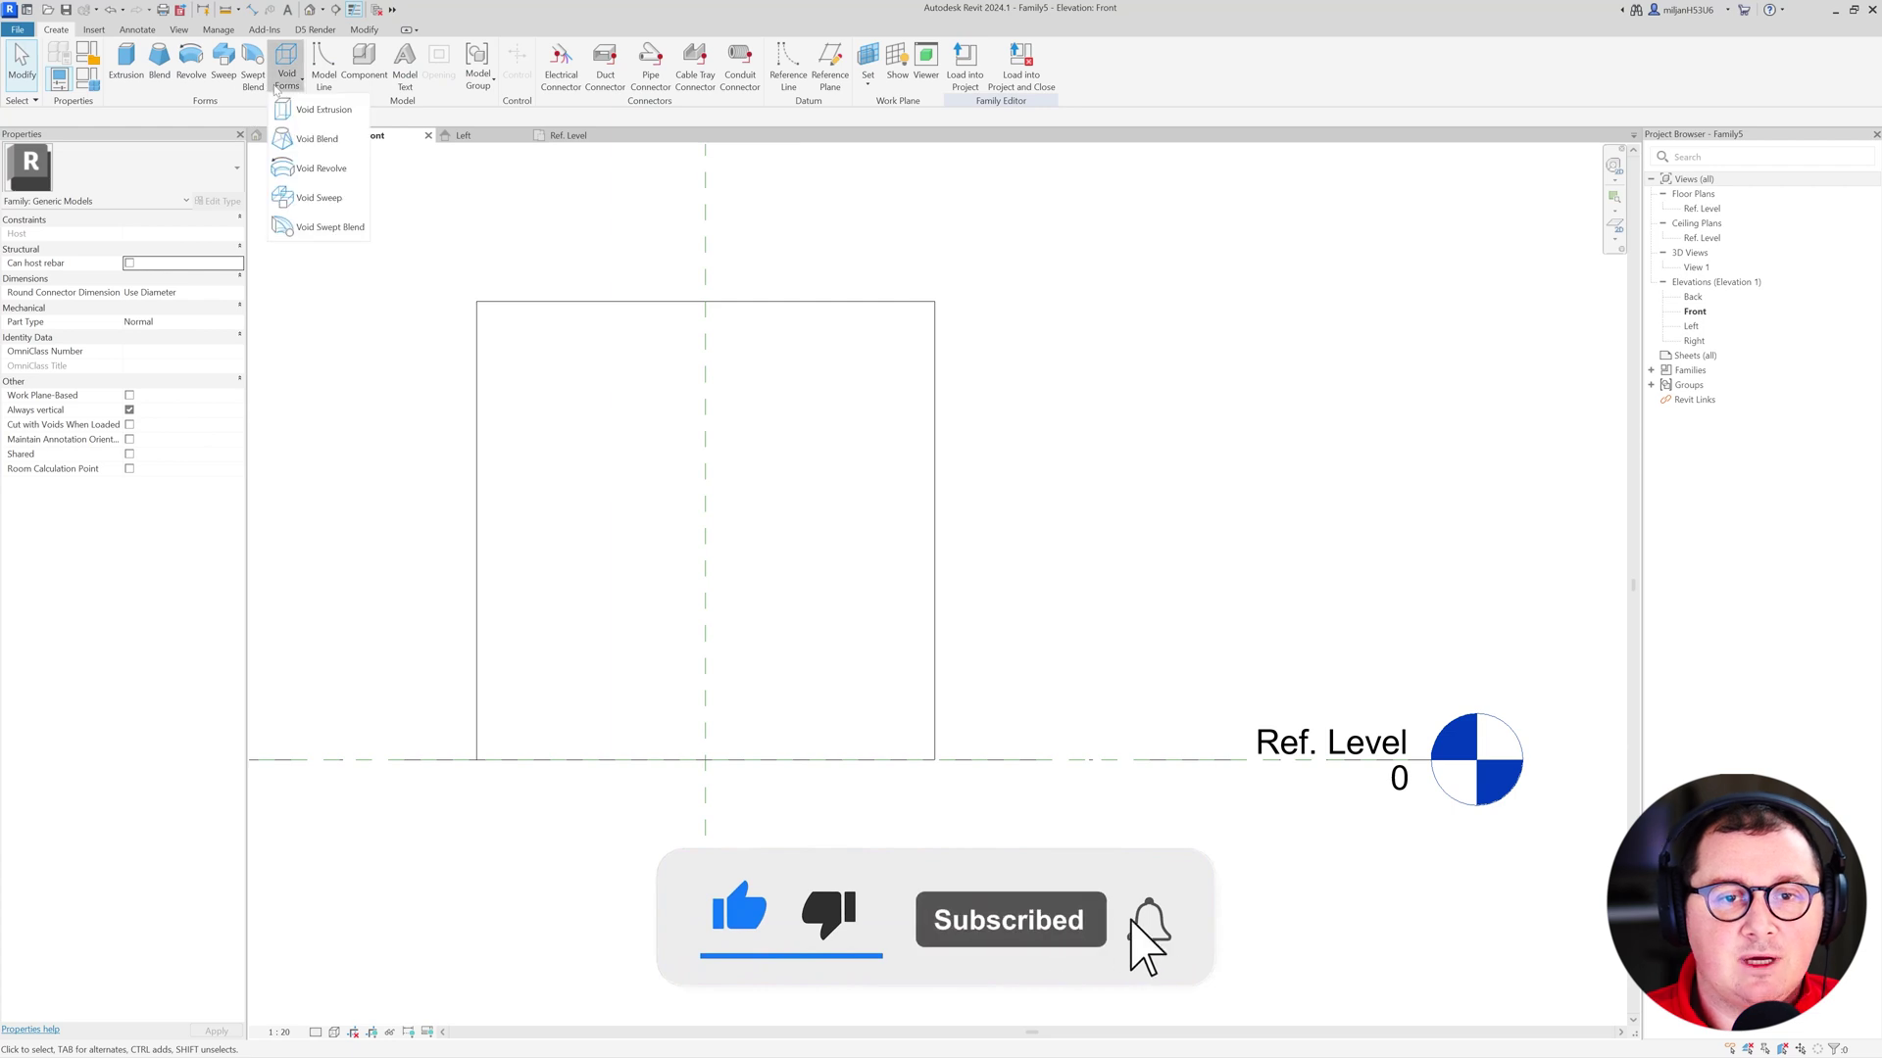
{"action": "left_click", "coordinate": [316, 197]}
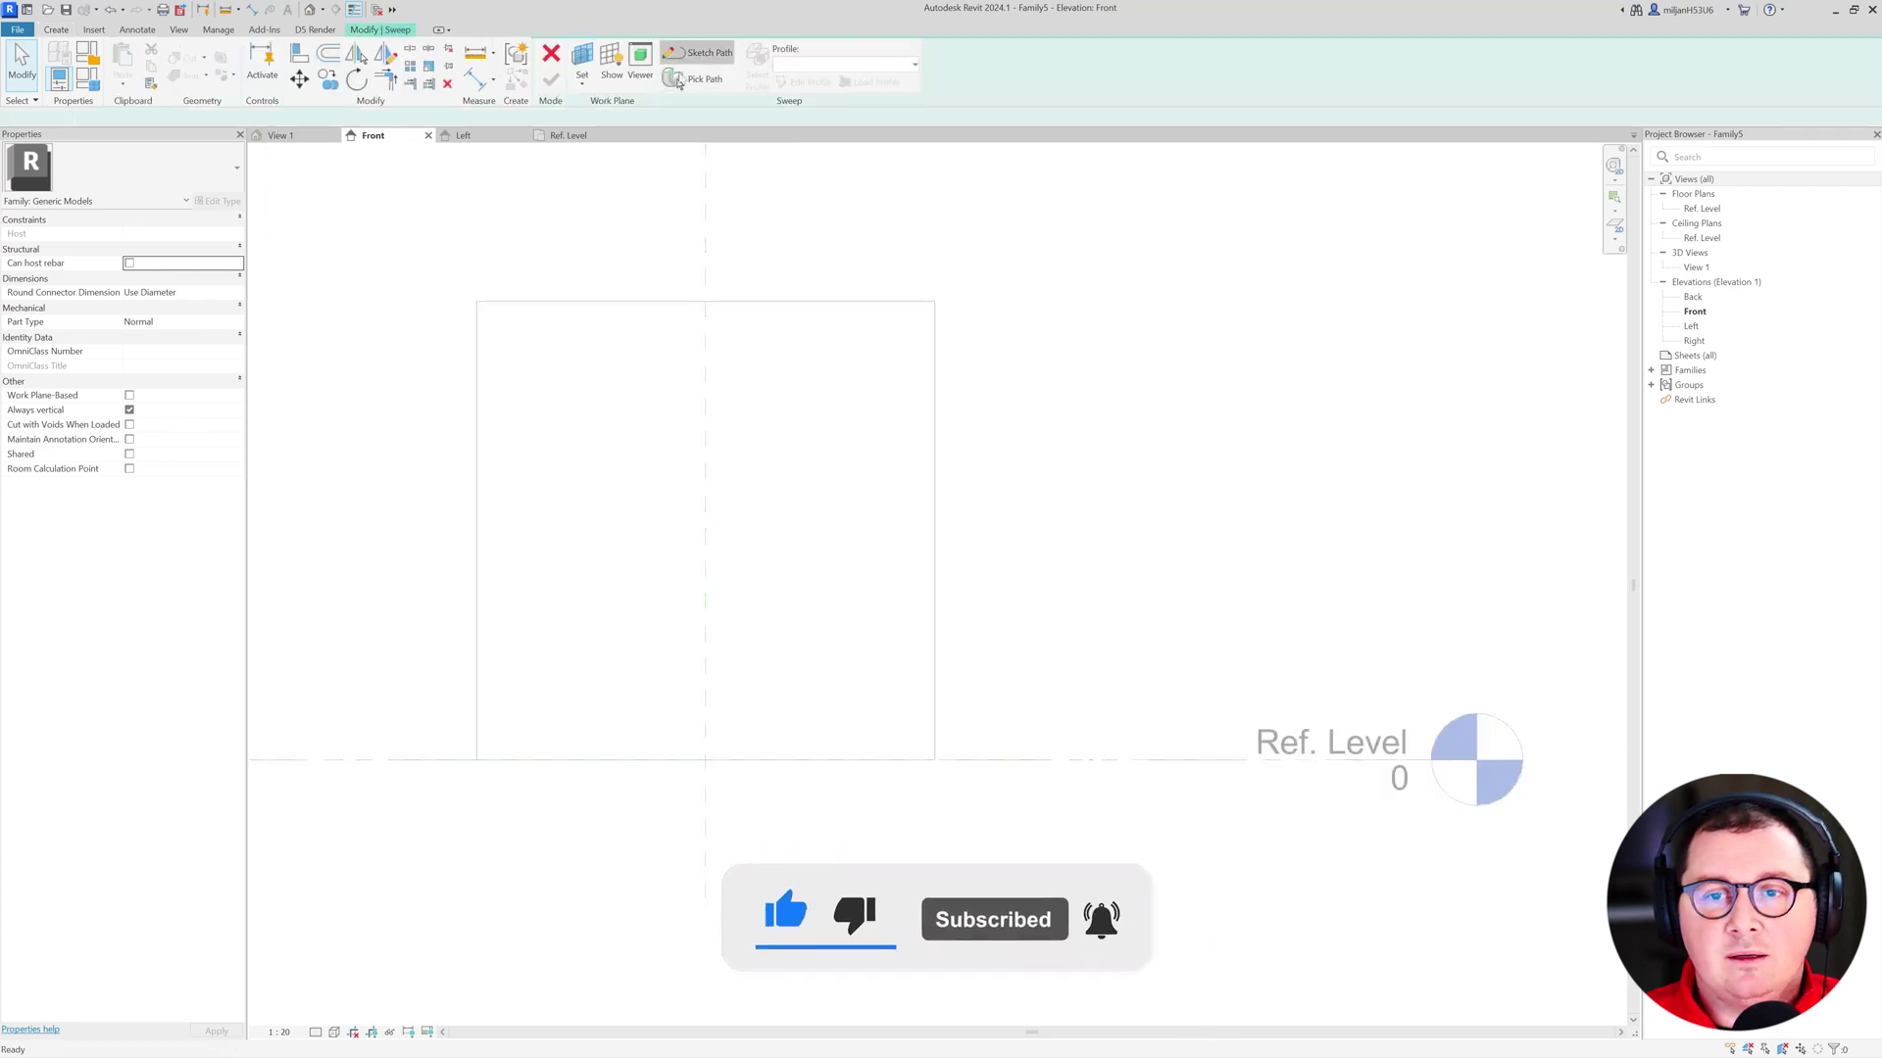
{"action": "left_click", "coordinate": [677, 80]}
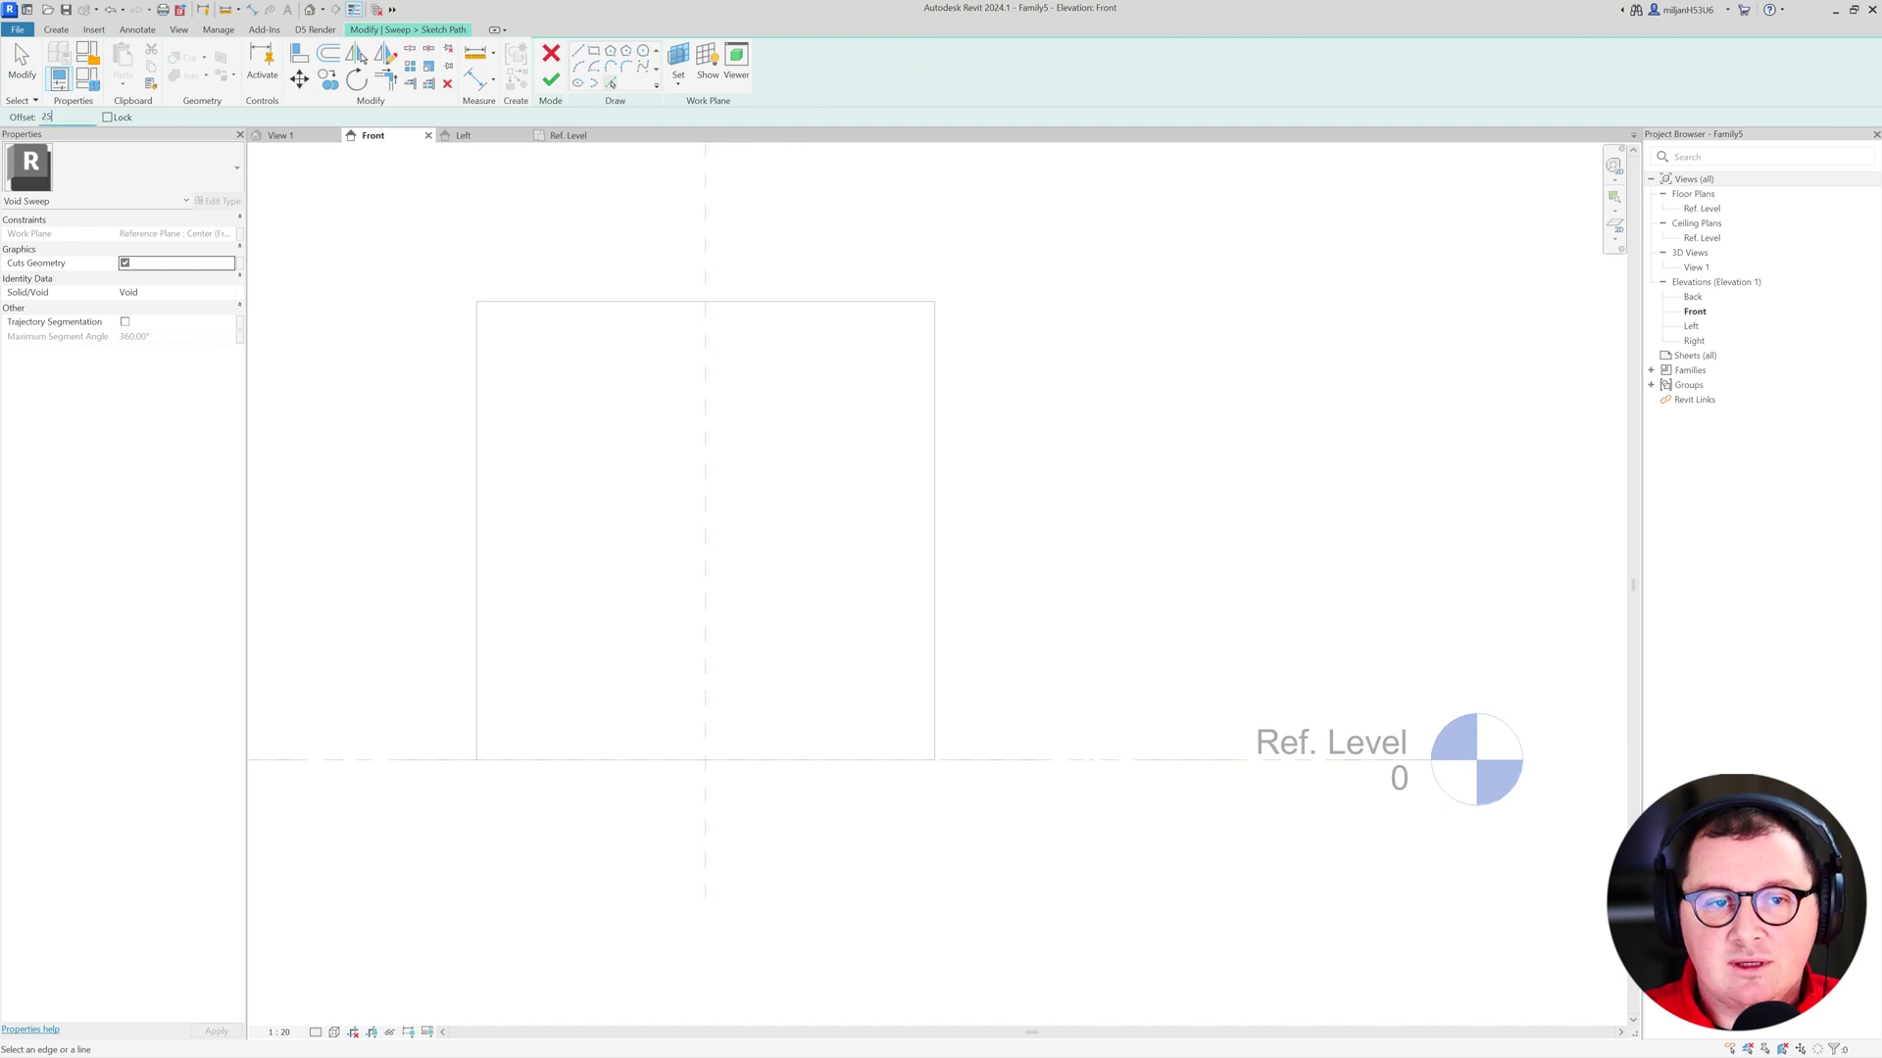
{"action": "left_click", "coordinate": [478, 586]}
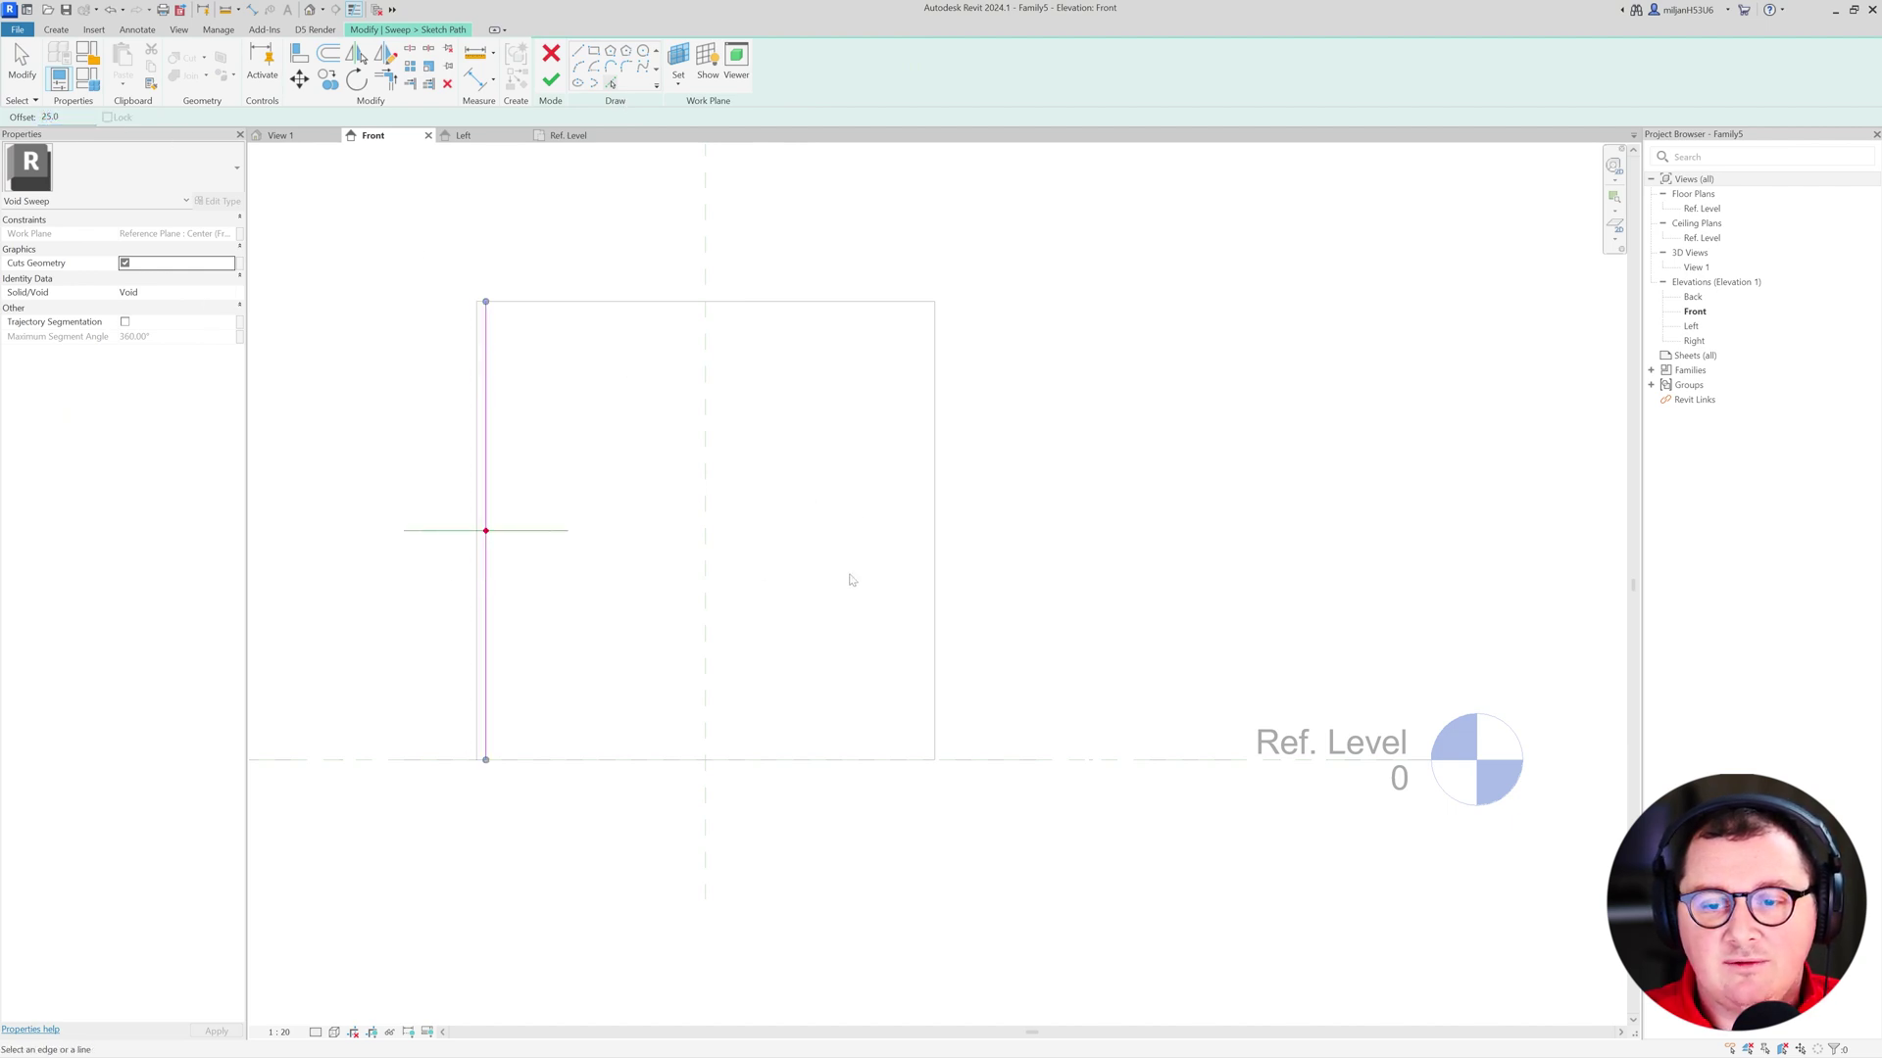
{"action": "left_click", "coordinate": [933, 593]}
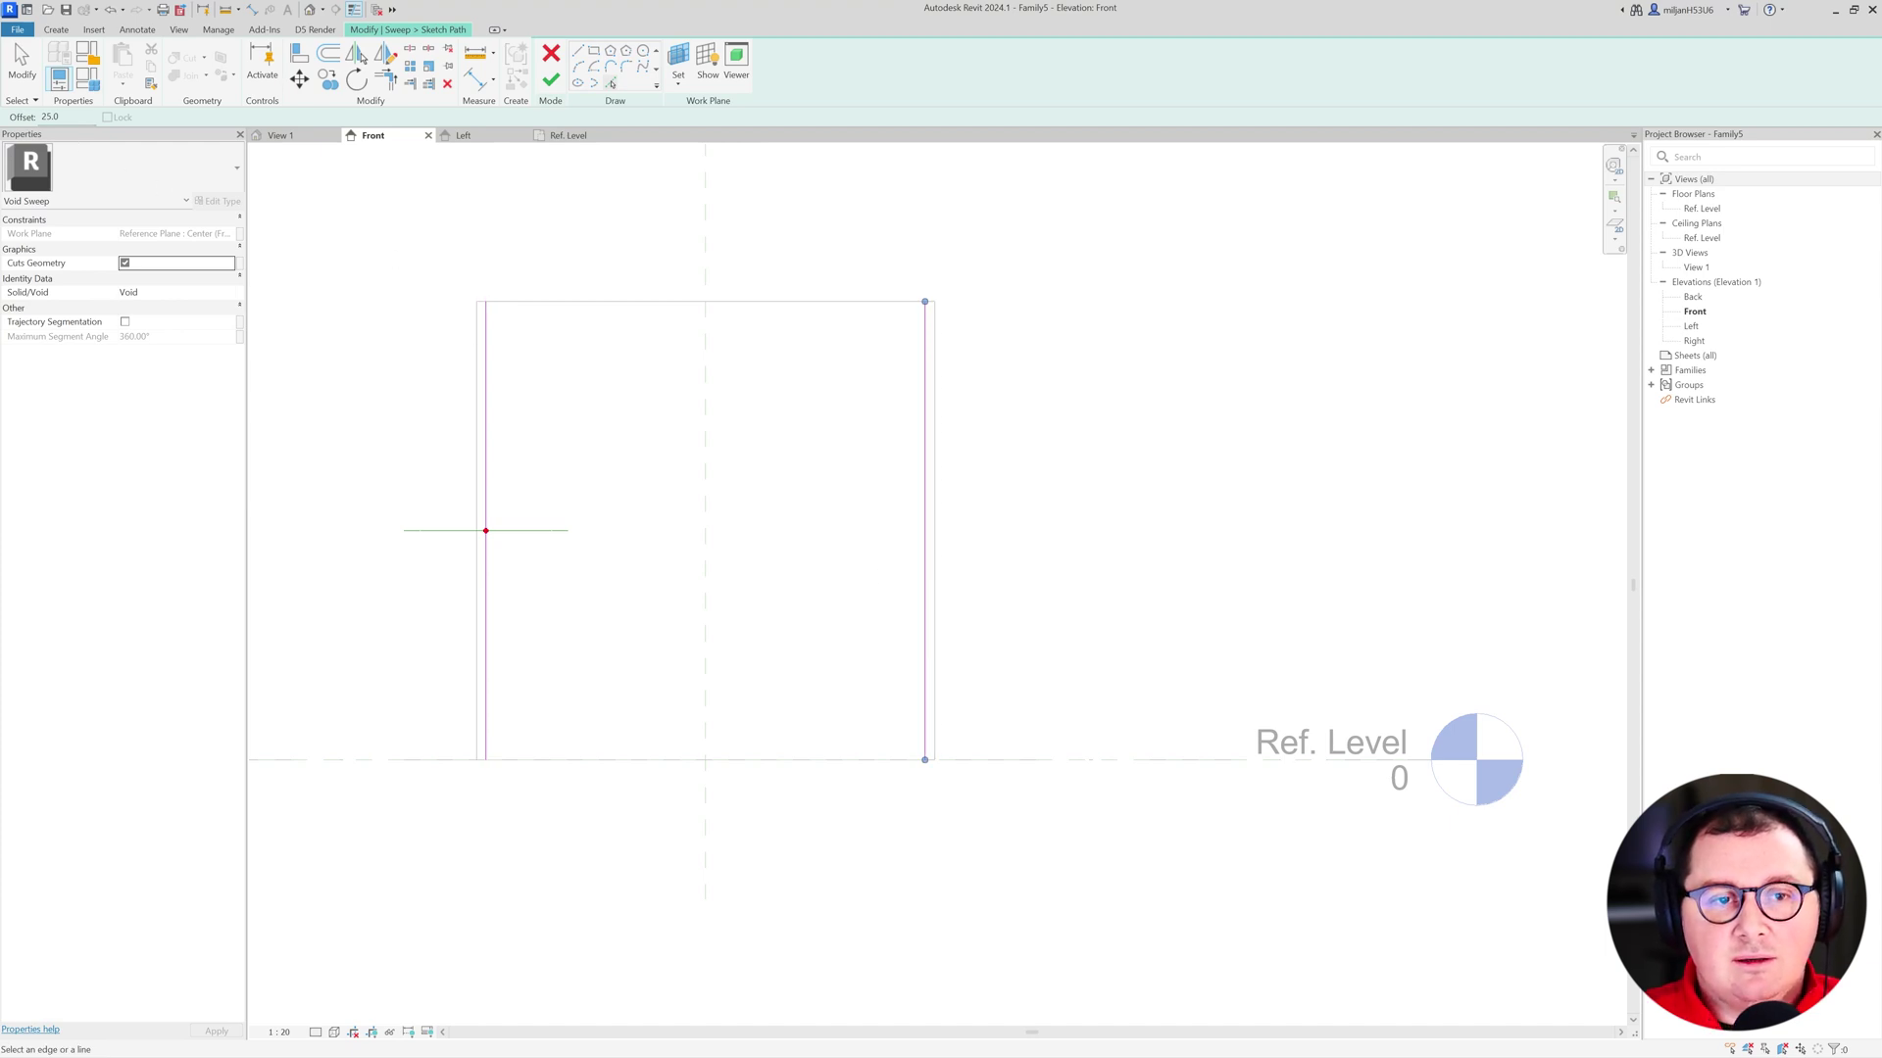
- Sketch a semicircular arc between the midpoints of the two vertical path lines, bulging upward toward the block's top edge
{"action": "left_click", "coordinate": [576, 72]}
{"action": "key", "text": "l"}
{"action": "key", "text": "i"}
{"action": "left_click", "coordinate": [485, 530]}
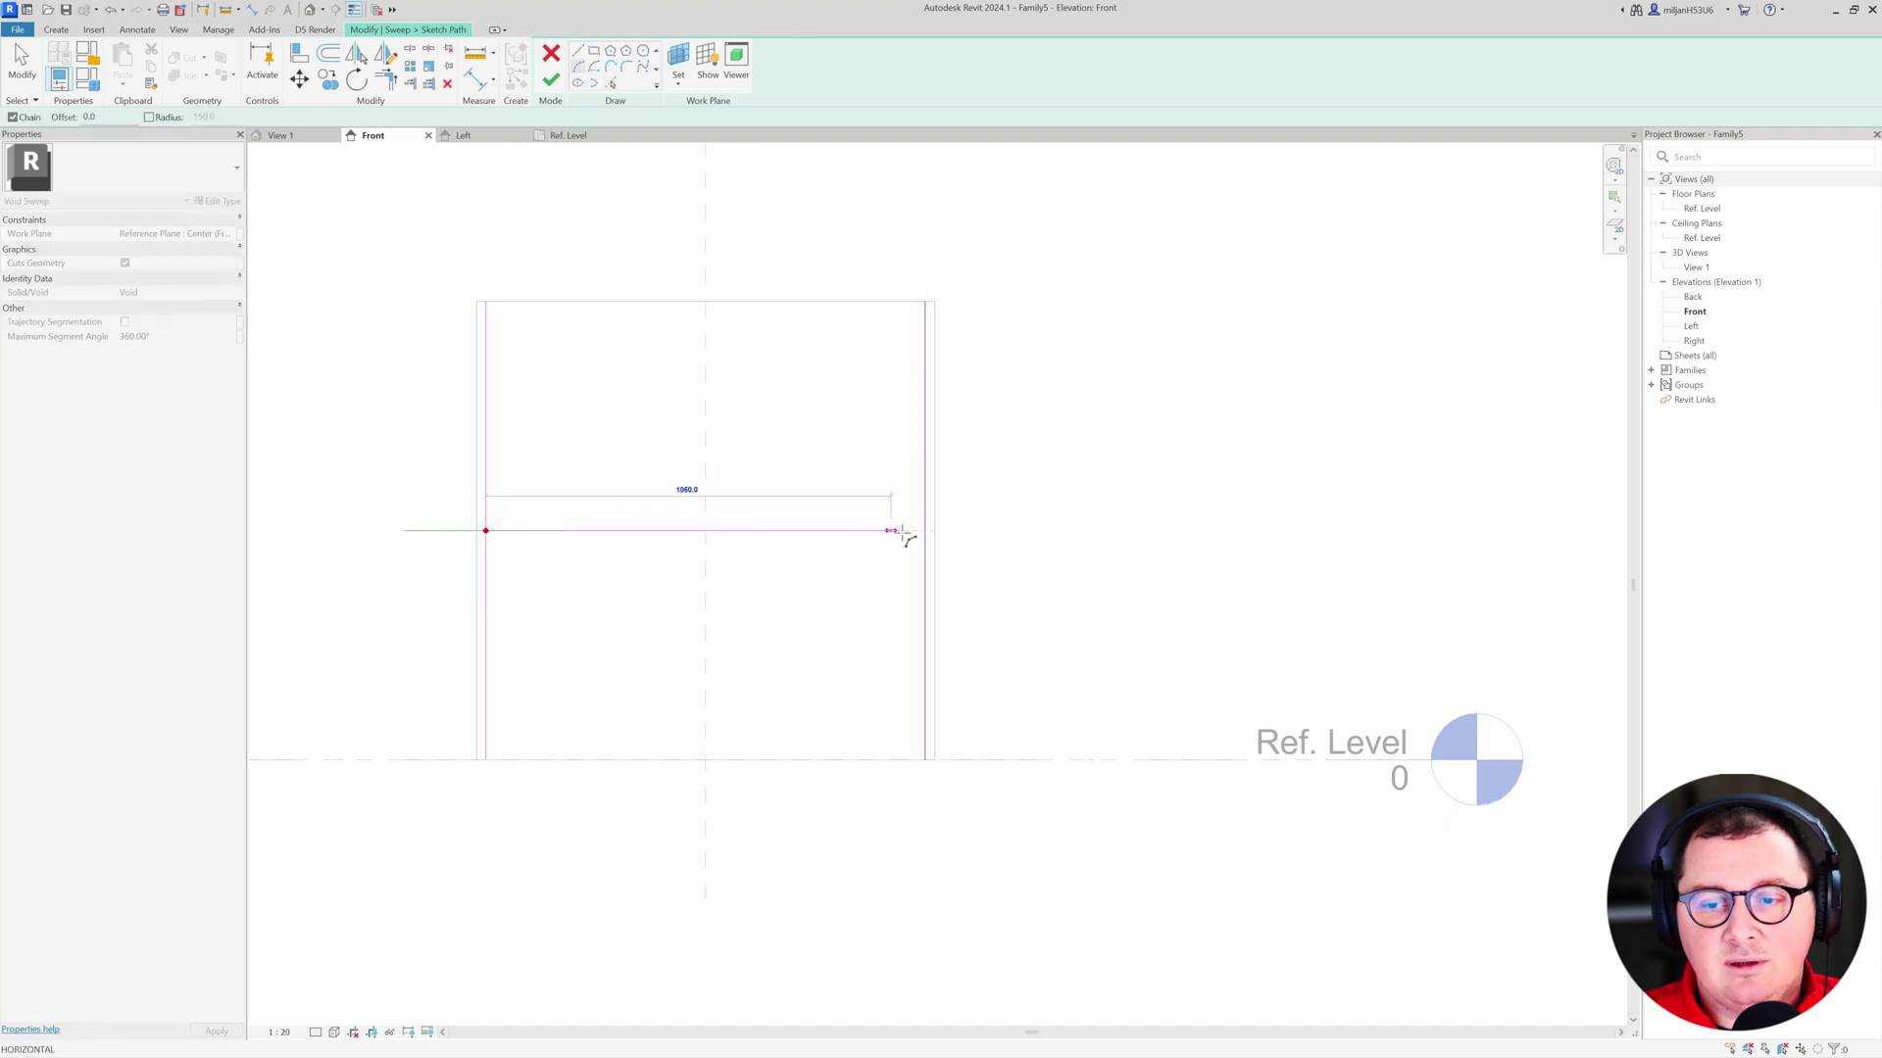
{"action": "left_click", "coordinate": [924, 530]}
{"action": "left_click", "coordinate": [712, 326]}
{"action": "key", "text": "Escape"}
{"action": "key", "text": "Escape"}
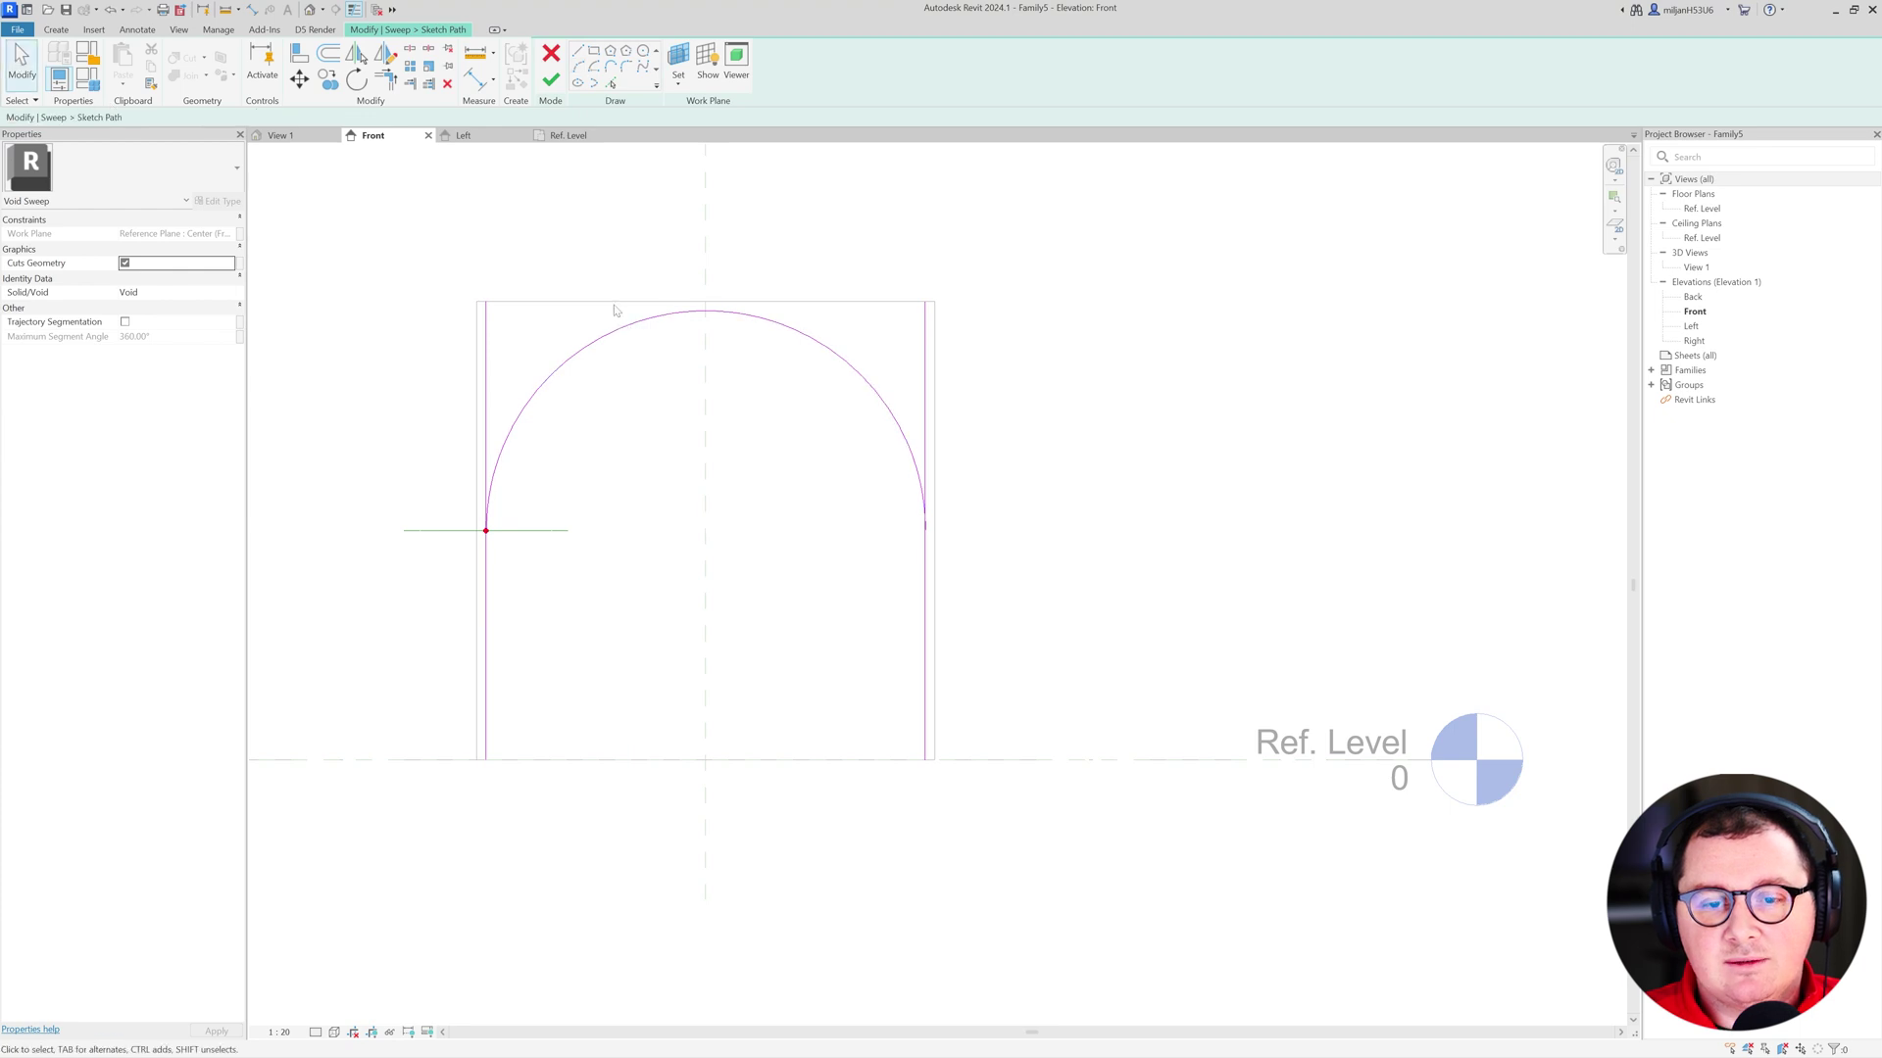
- Trim both vertical lines to the arc's ends to form an arched path, and finish the path sketch
{"action": "key", "text": "t"}
{"action": "key", "text": "r"}
{"action": "left_click", "coordinate": [498, 462]}
{"action": "left_click", "coordinate": [487, 557]}
{"action": "left_click", "coordinate": [924, 496]}
{"action": "left_click", "coordinate": [924, 558]}
{"action": "left_click", "coordinate": [551, 79]}
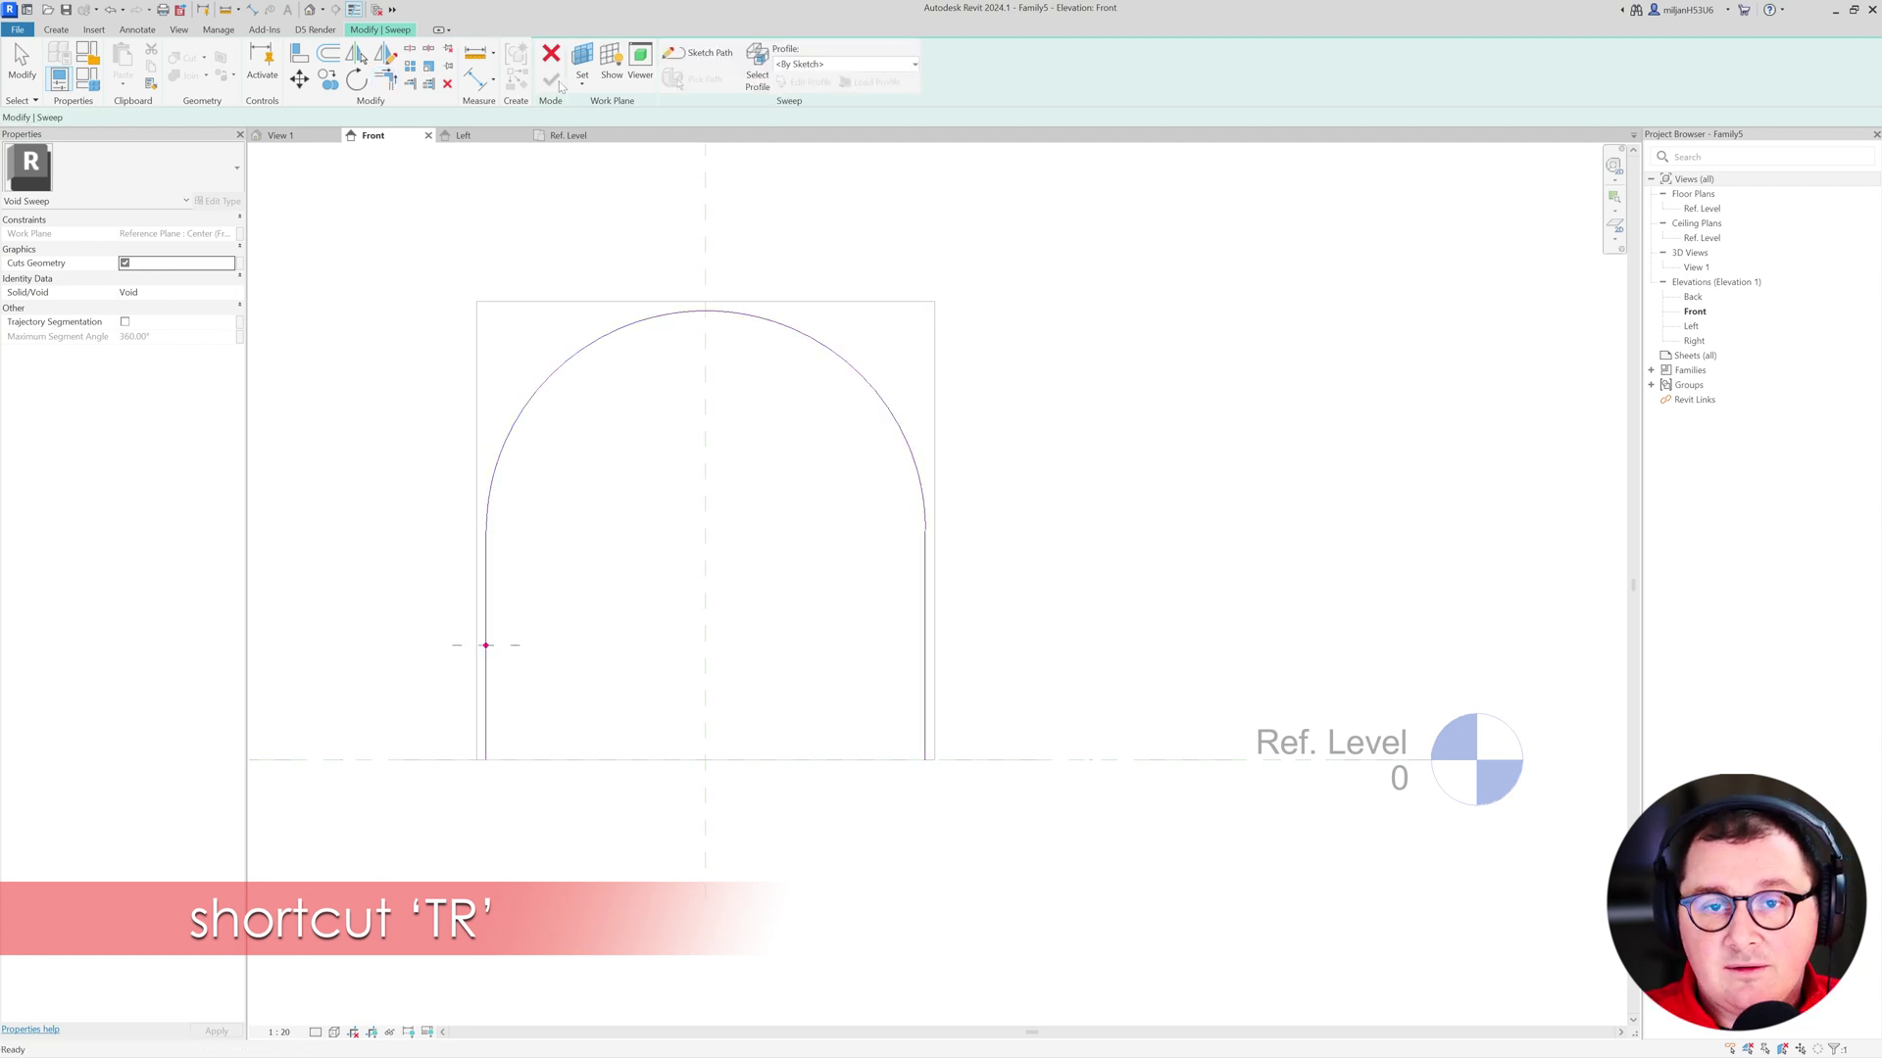
- Edit the sweep profile in Ref. Level, check FP 03.jpg, and add a vertical line 75 mm left of the center plane
{"action": "left_click", "coordinate": [576, 137]}
{"action": "scroll", "coordinate": [827, 526], "scroll_direction": "up", "scroll_amount": 3}
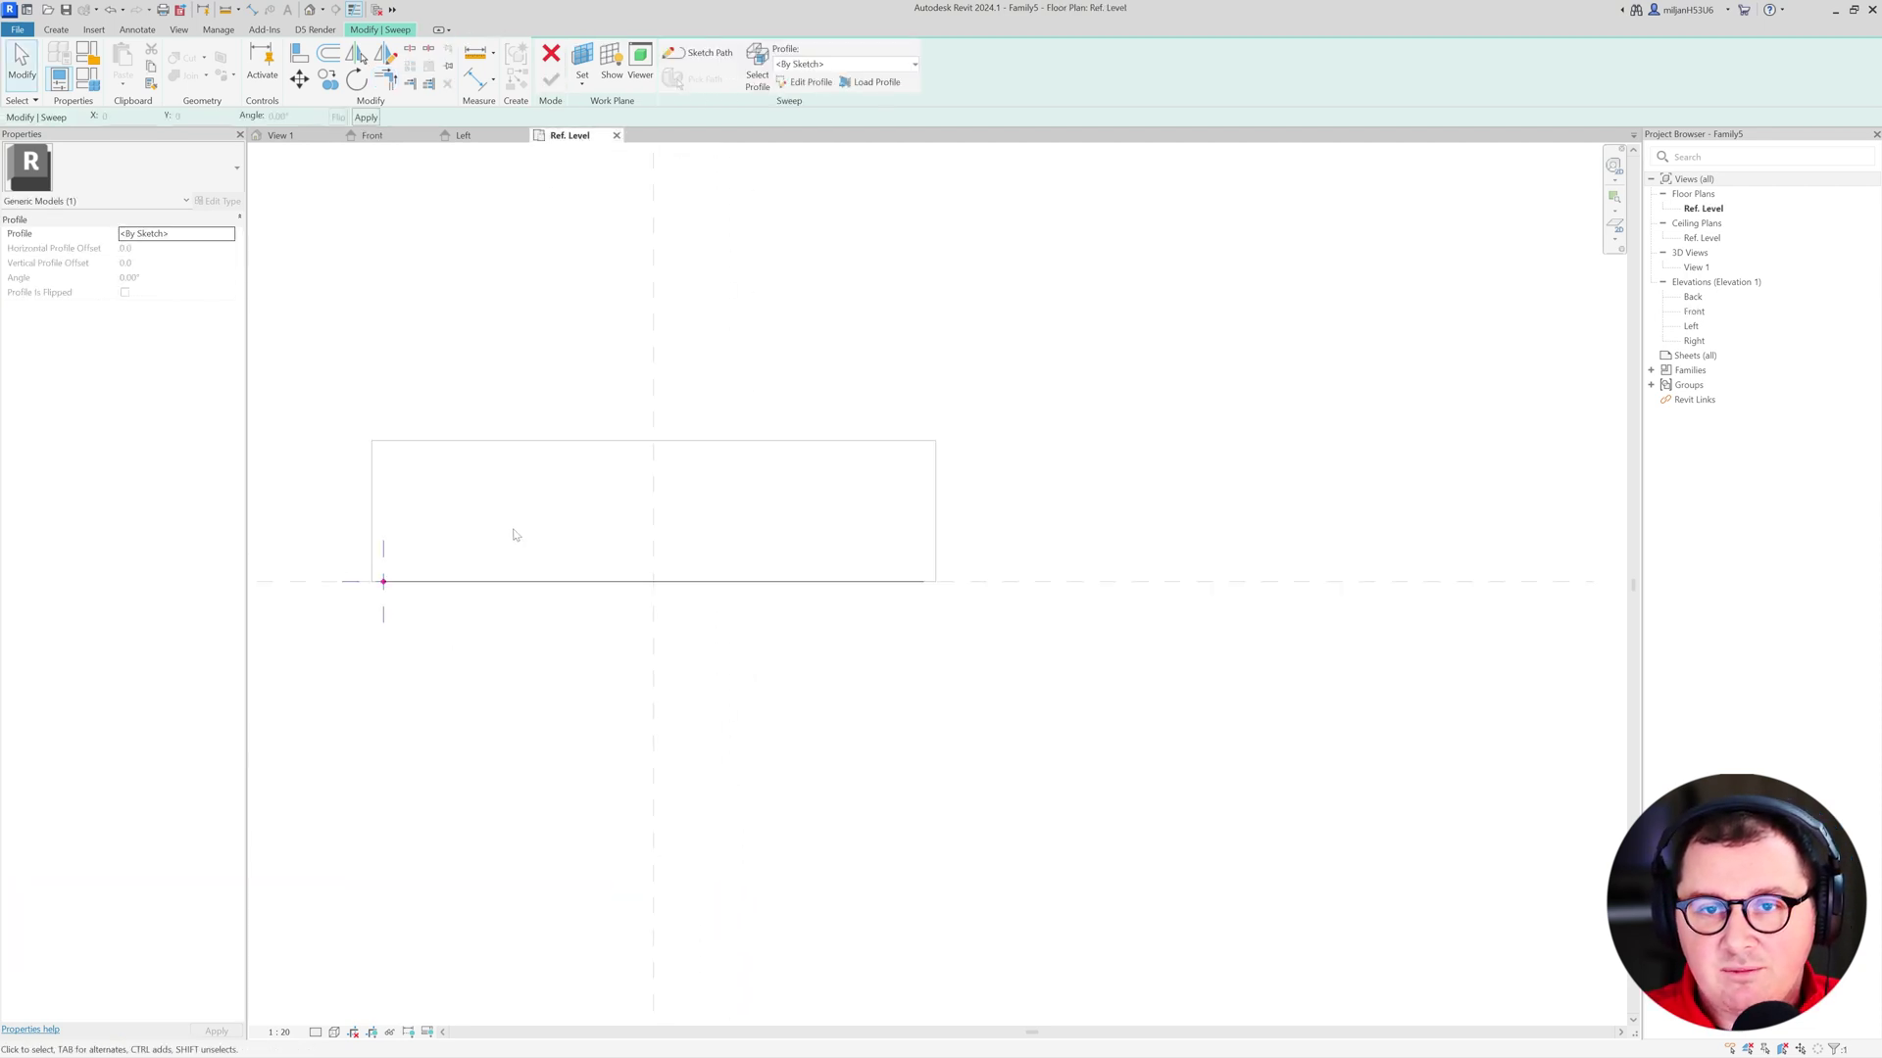
{"action": "middle_click_drag", "start_coordinate": [517, 538], "coordinate": [662, 518]}
{"action": "left_click", "coordinate": [796, 85]}
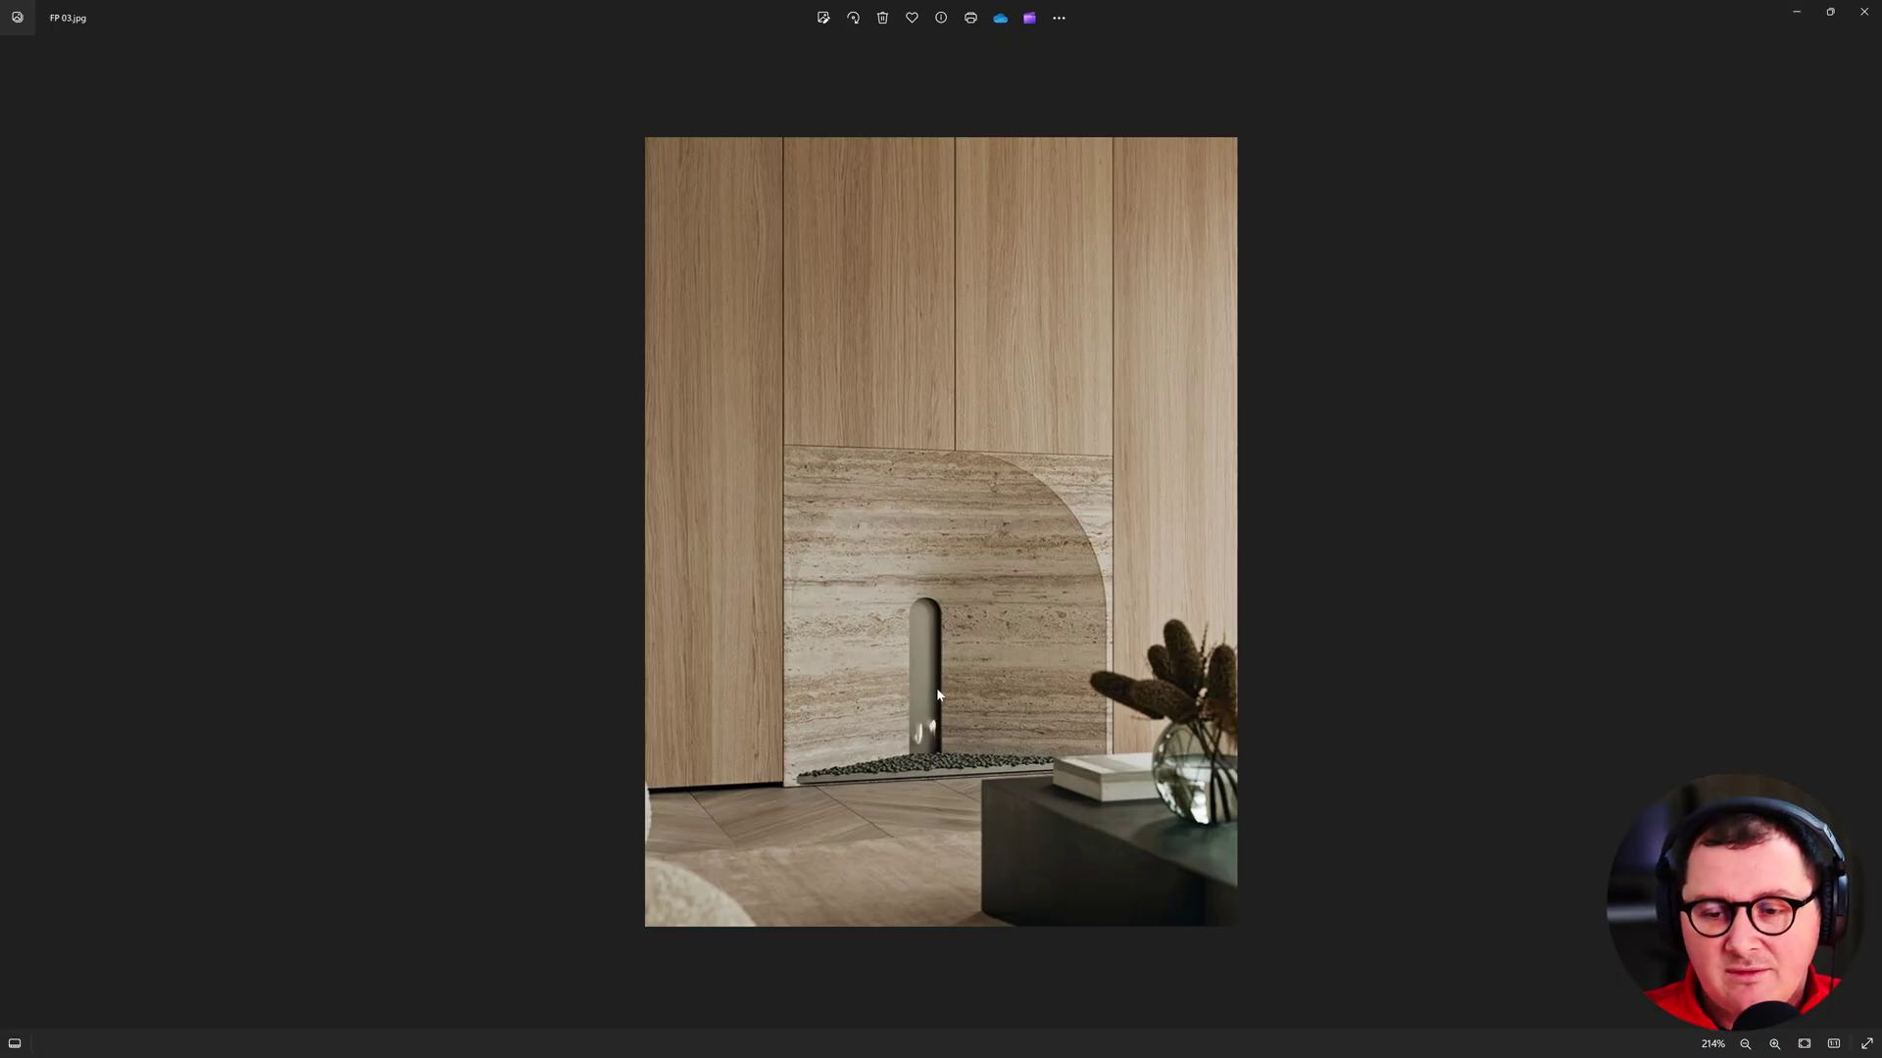
{"action": "left_click", "coordinate": [1796, 12]}
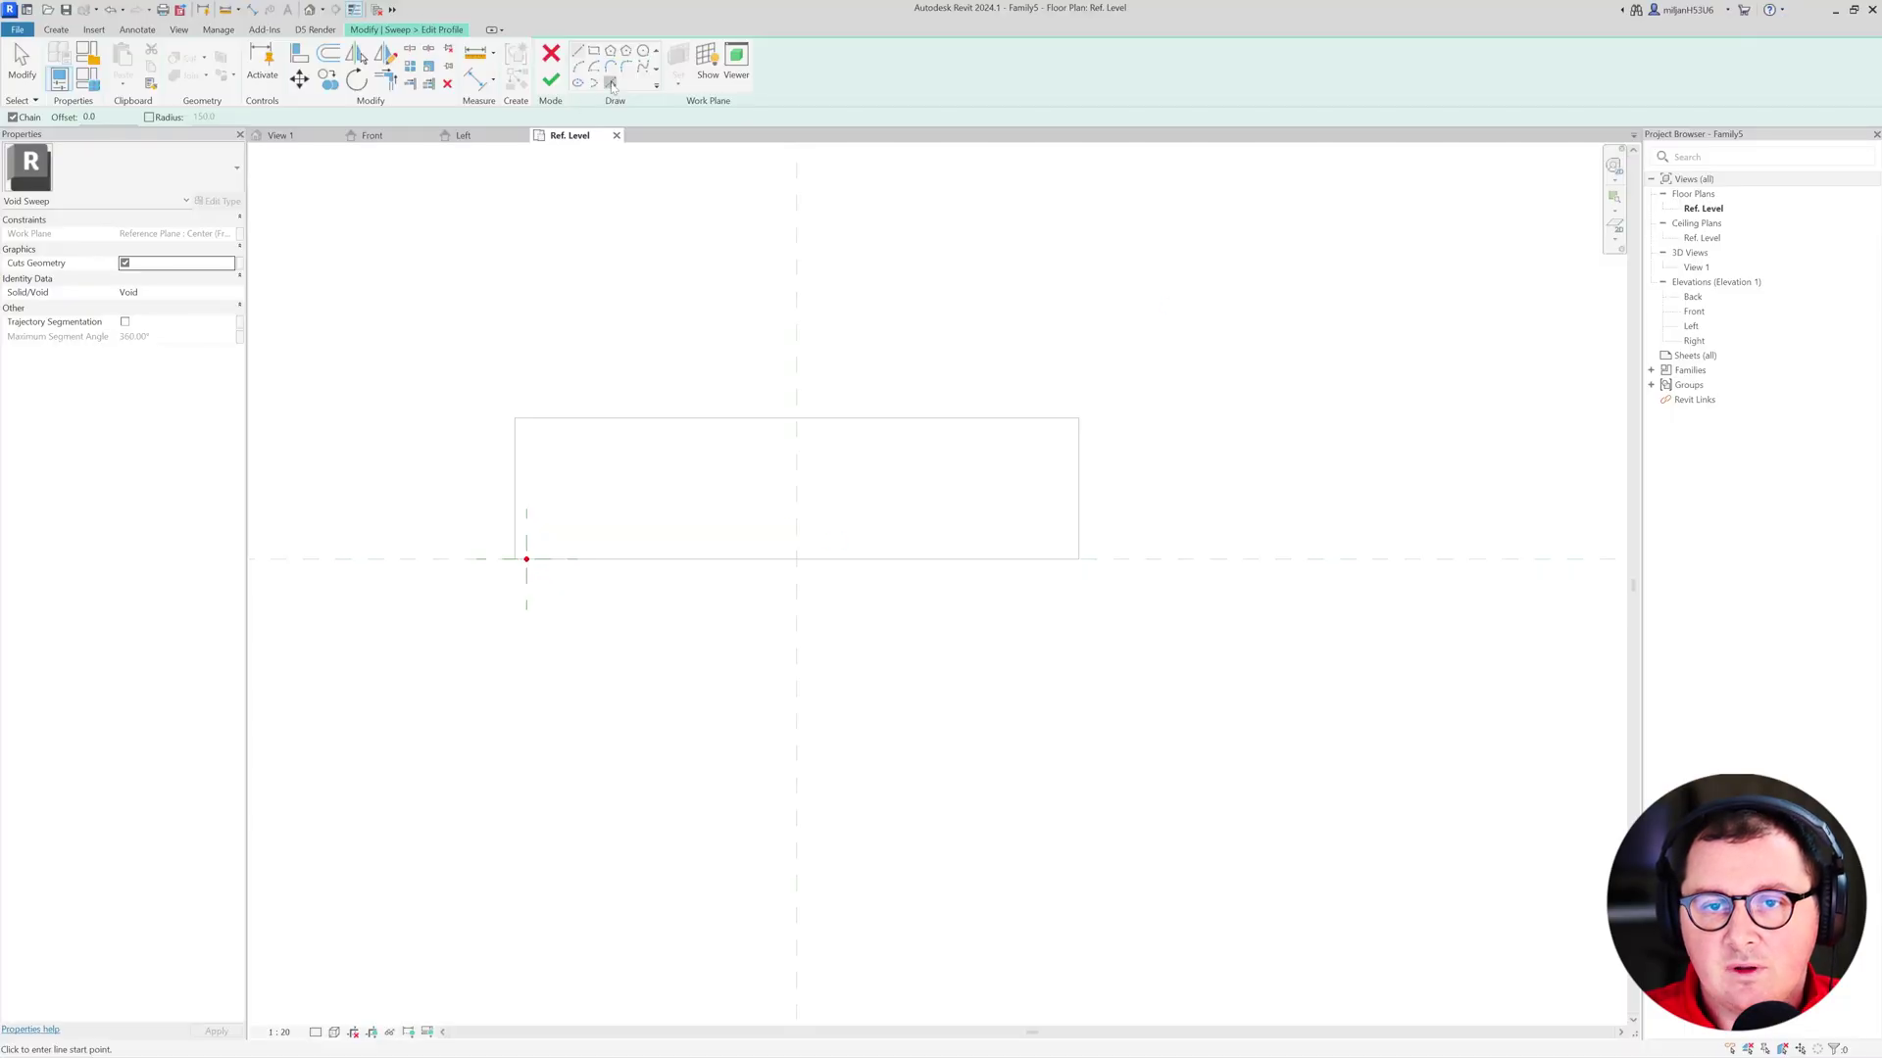
{"action": "left_click", "coordinate": [610, 85]}
{"action": "type", "text": "75"}
{"action": "key", "text": "Return"}
{"action": "left_click", "coordinate": [795, 527]}
{"action": "left_click", "coordinate": [22, 60]}
- Try a profile line sloping at 30° from the path point, trimmed to the vertical line, and delete the sloped line
{"action": "left_click", "coordinate": [577, 50]}
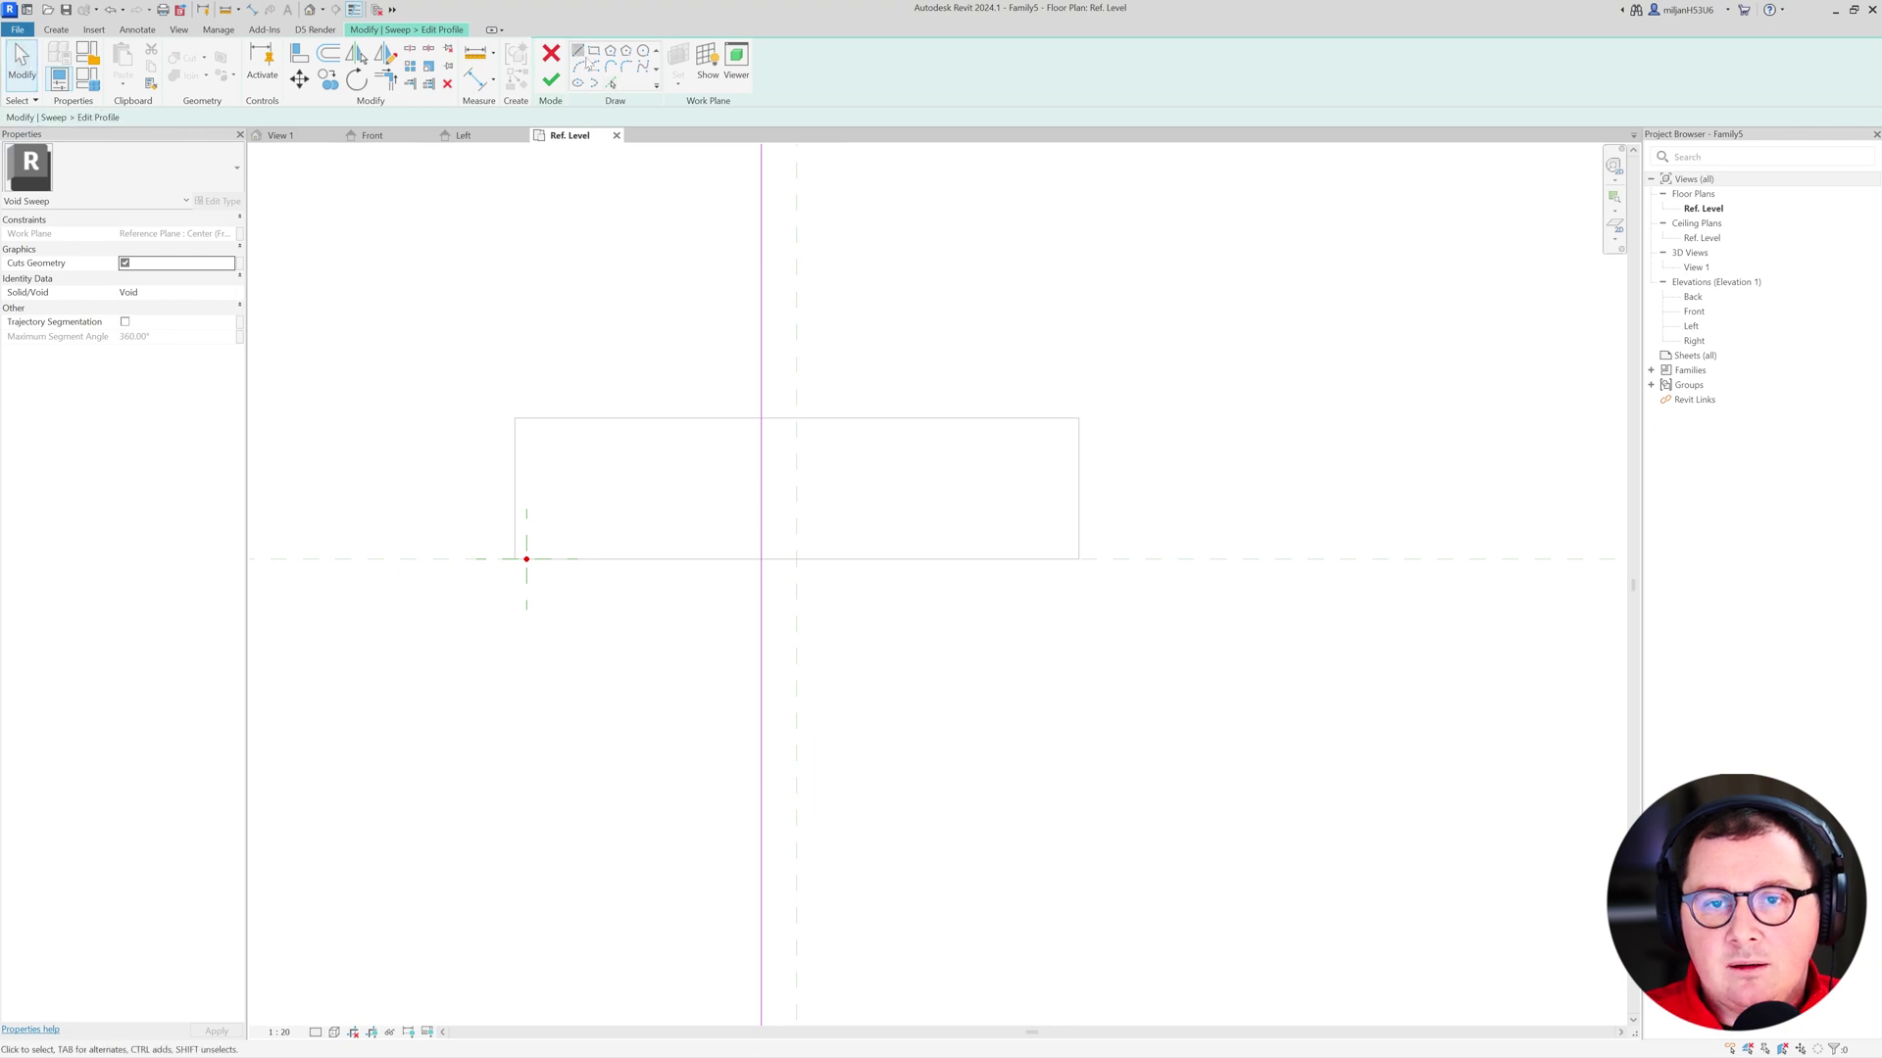
{"action": "left_click", "coordinate": [526, 559]}
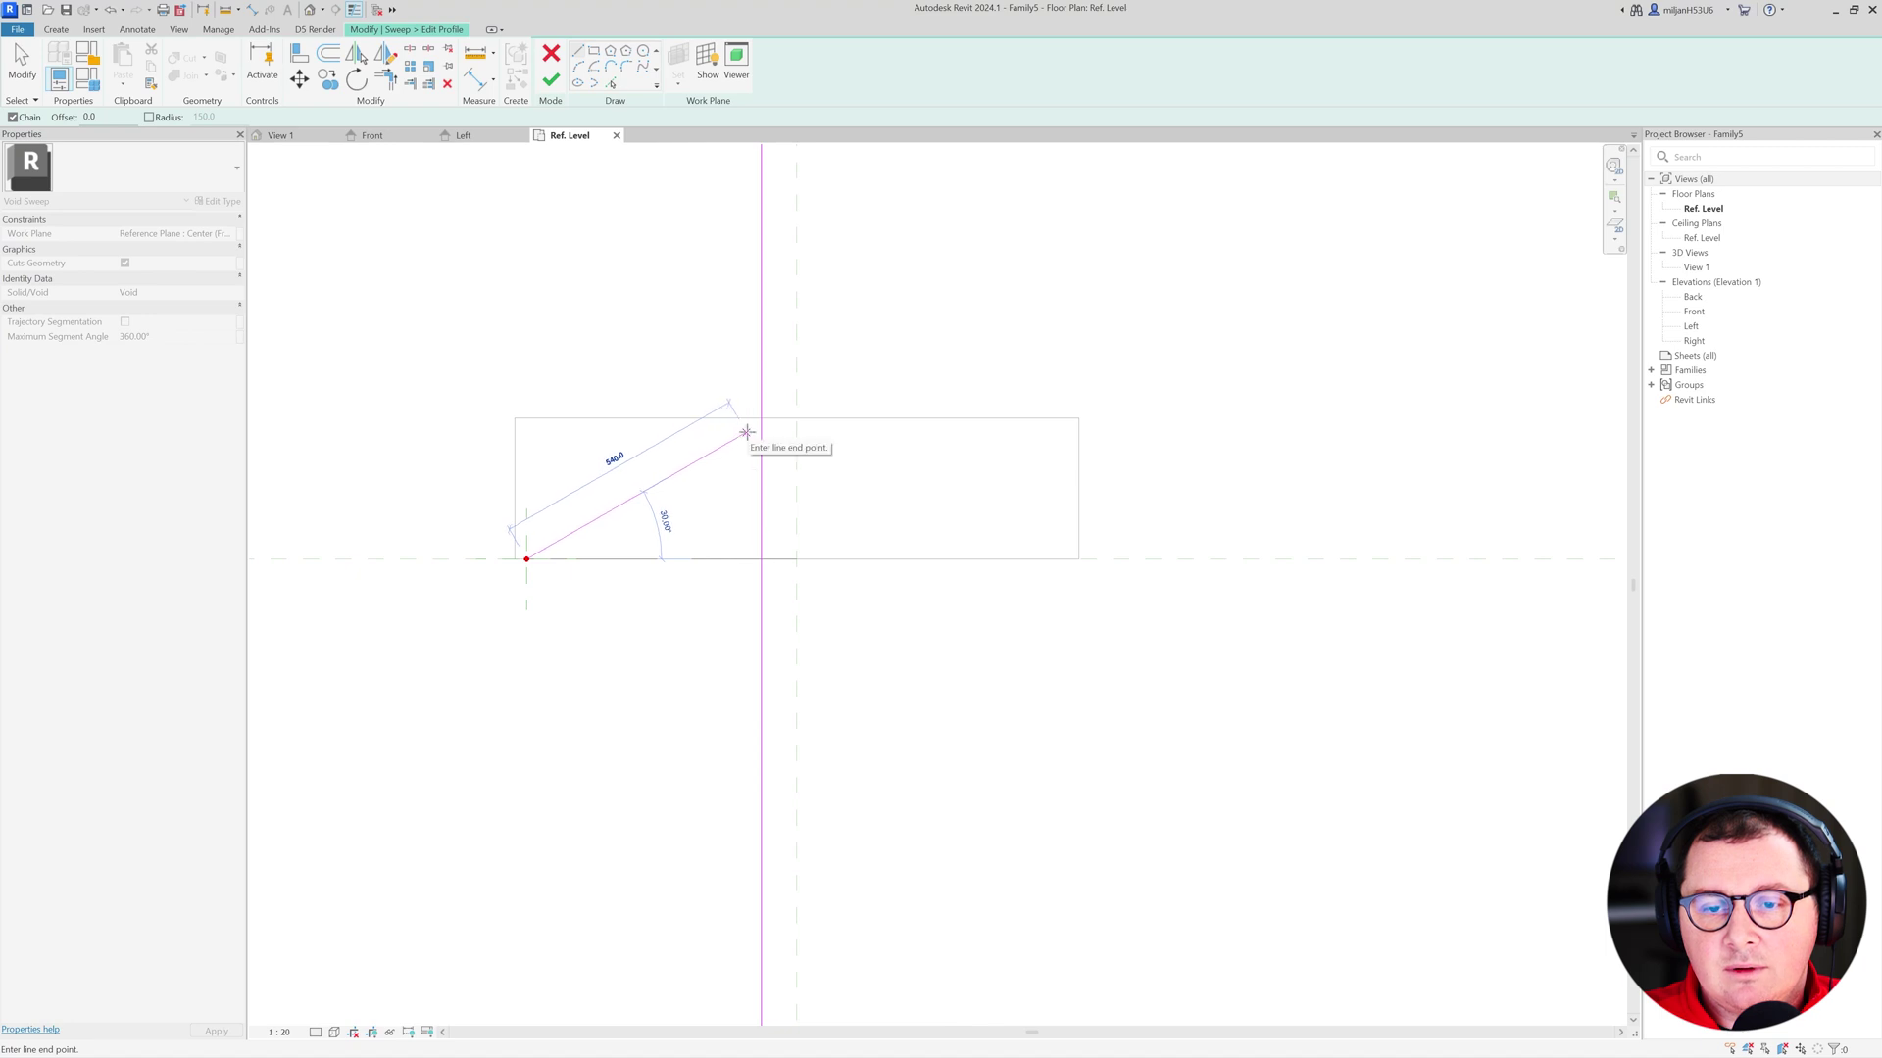
{"action": "left_click", "coordinate": [752, 428]}
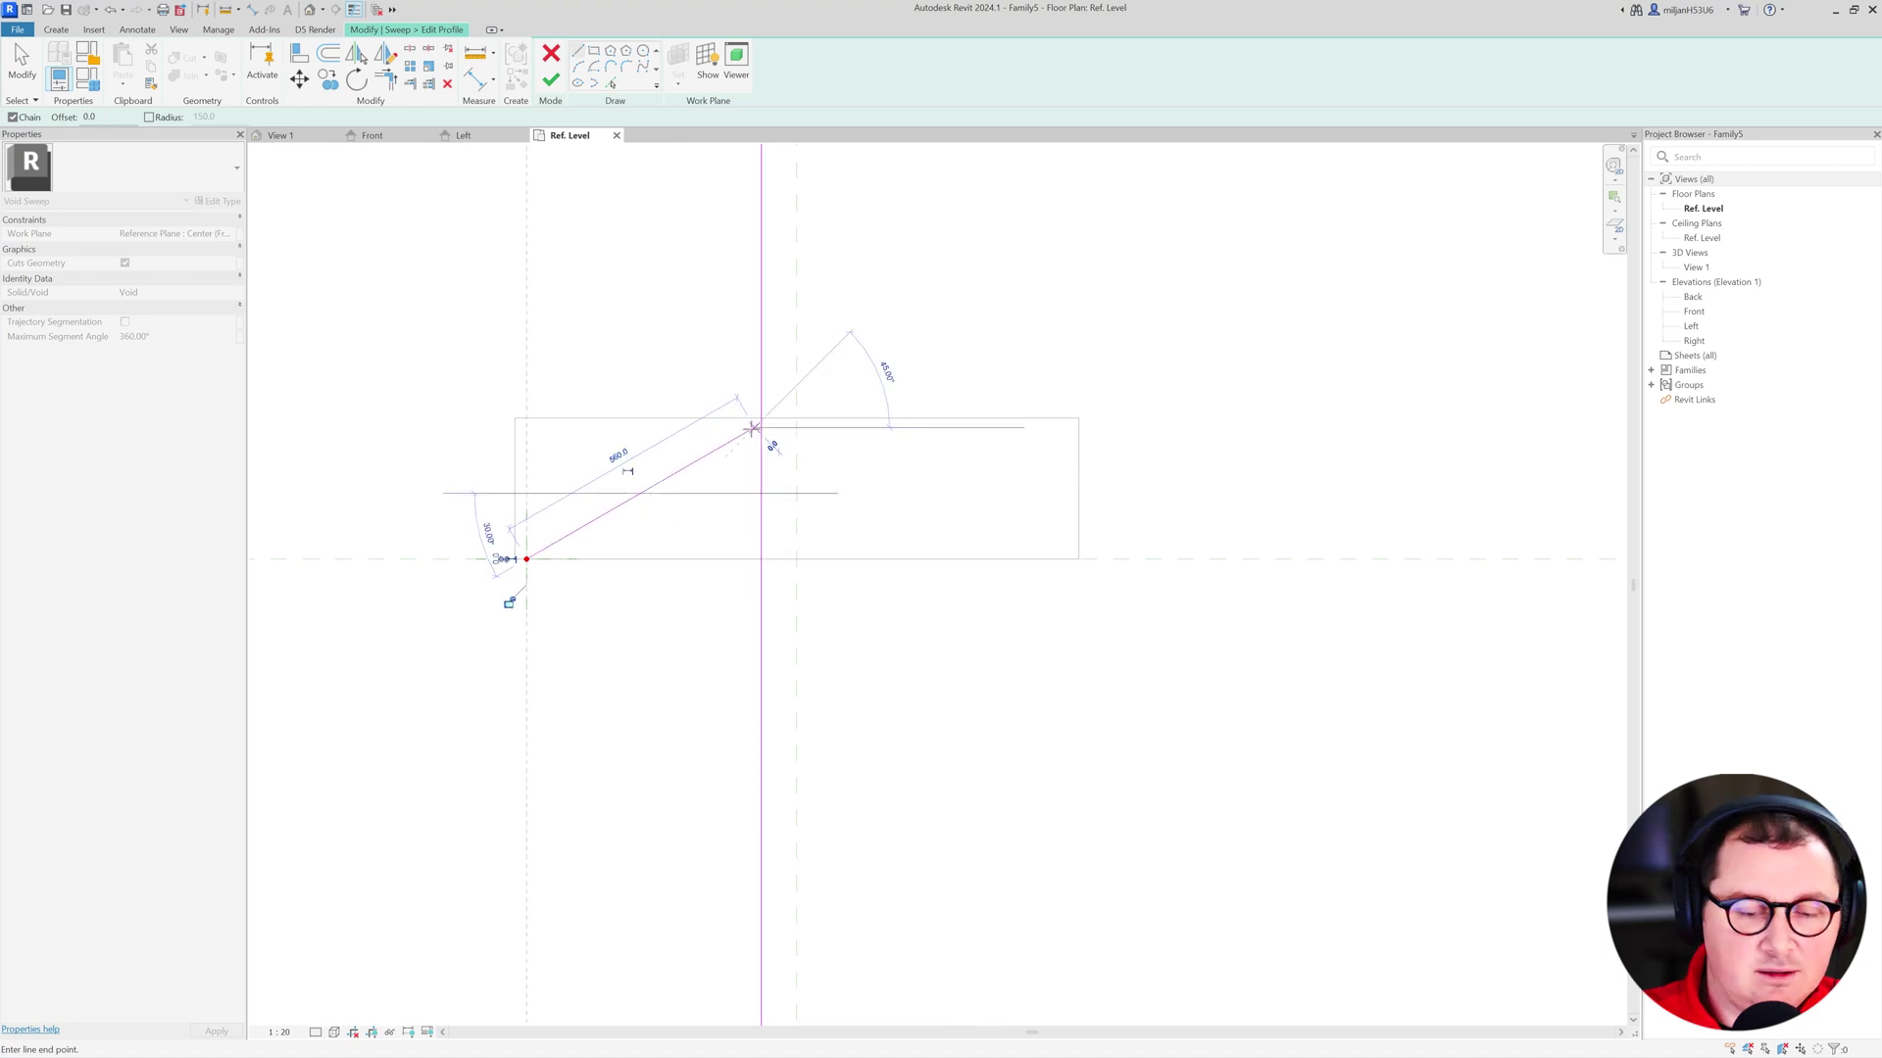
{"action": "key", "text": "Escape"}
{"action": "key", "text": "Escape"}
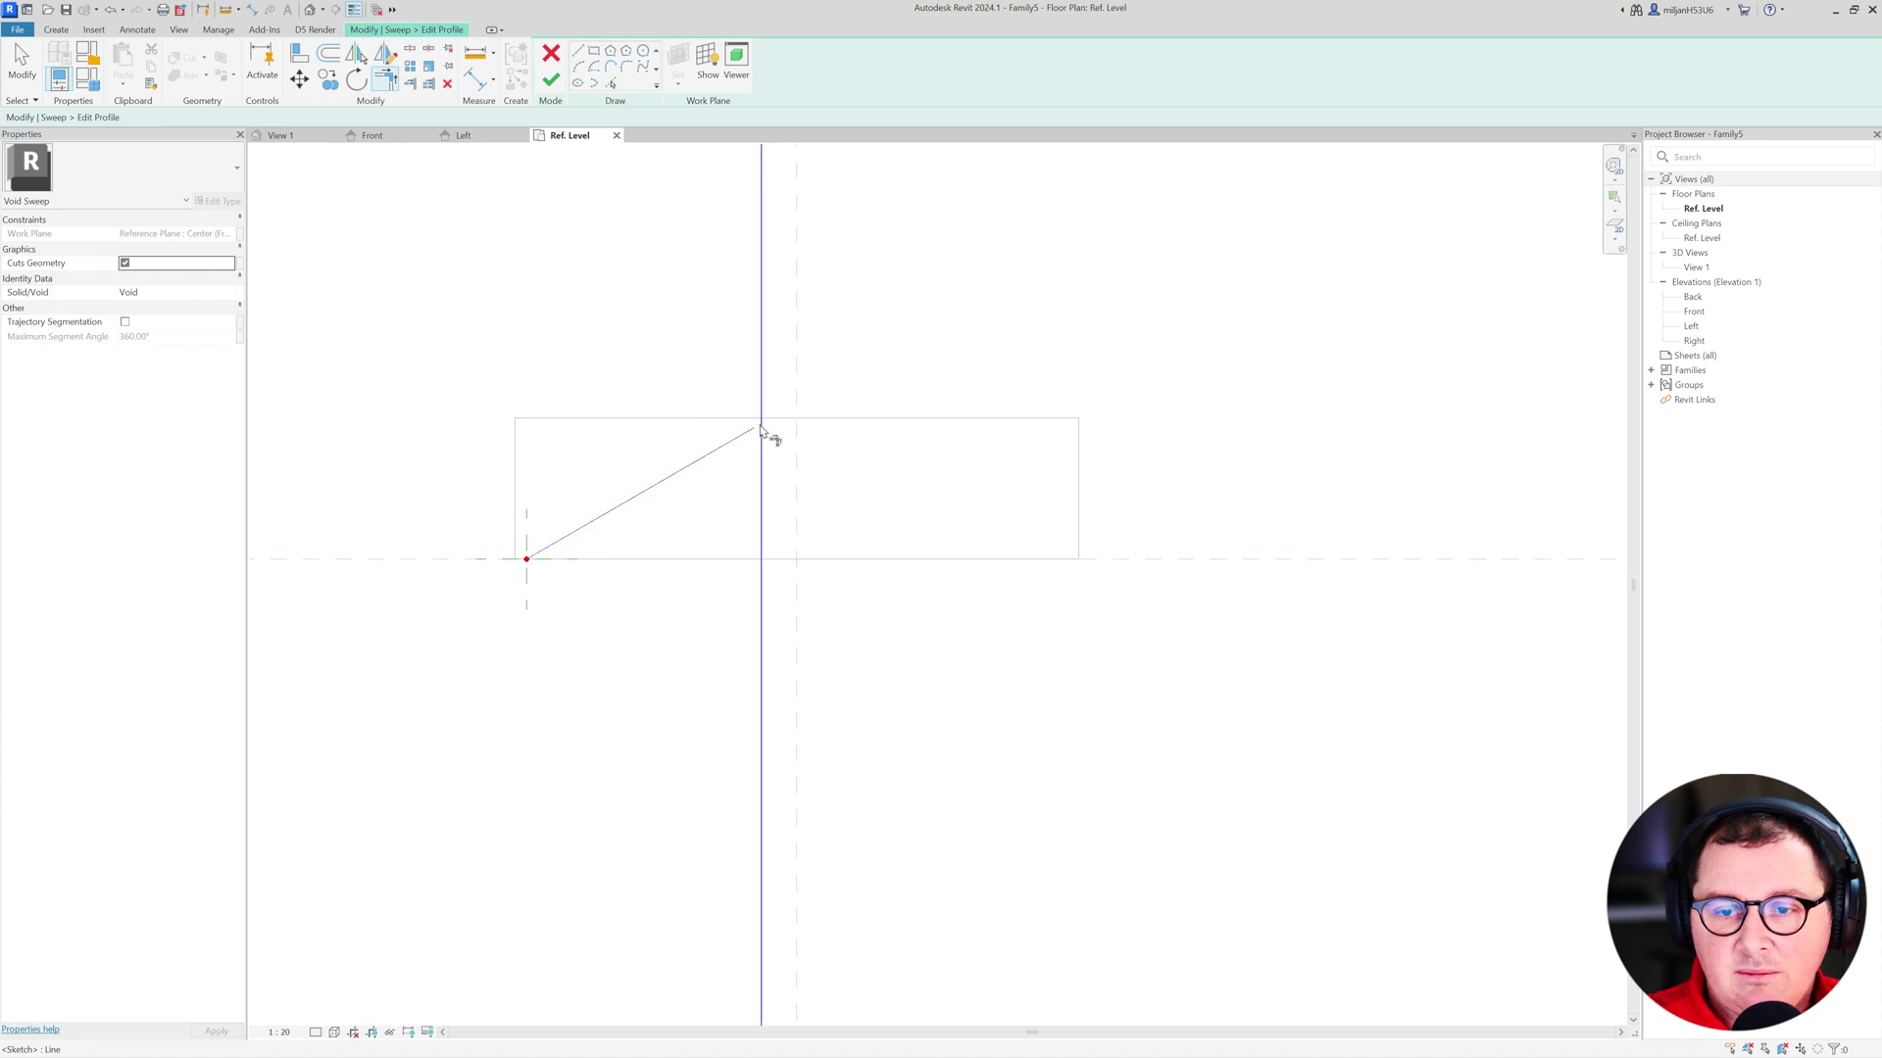
{"action": "left_click", "coordinate": [763, 439]}
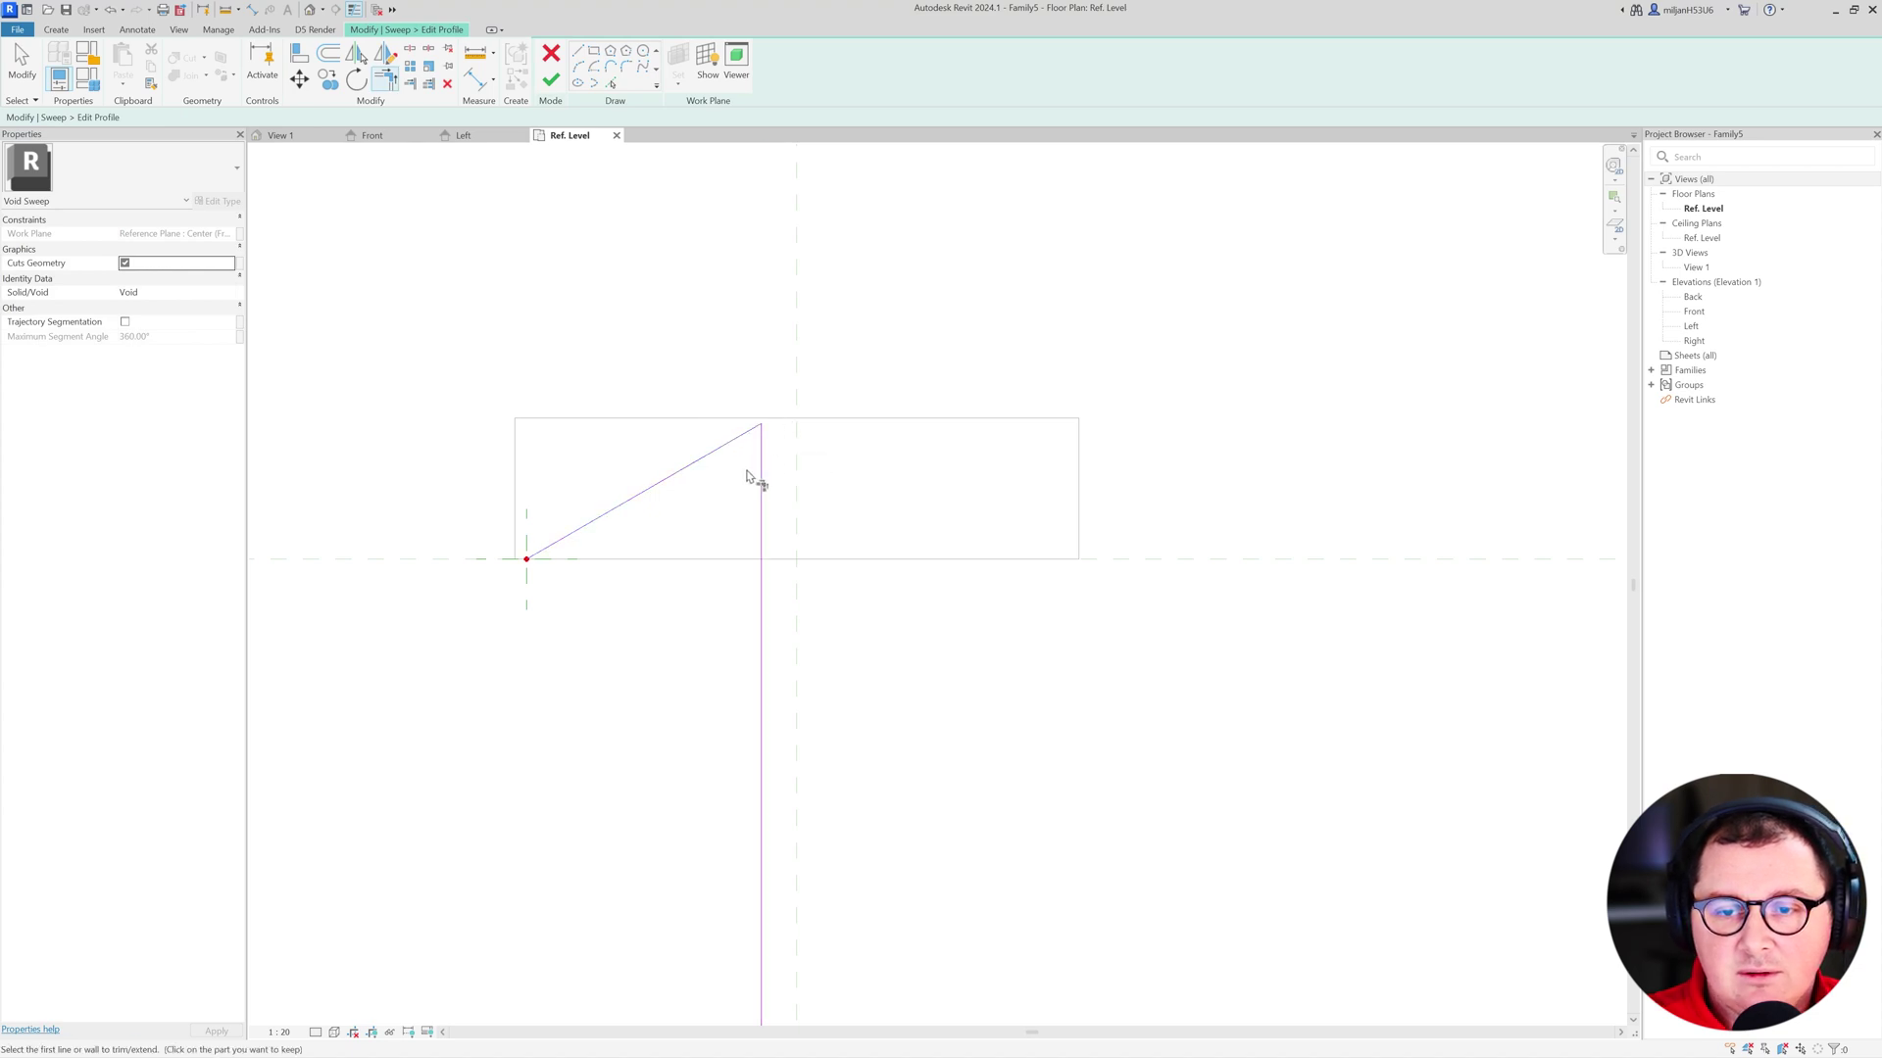
{"action": "key", "text": "Escape"}
{"action": "left_click", "coordinate": [705, 471]}
{"action": "key", "text": "Delete"}
- Draw a profile line about 420 mm long at 20° from the path point and extend it to the vertical line
{"action": "key", "text": "l"}
{"action": "key", "text": "i"}
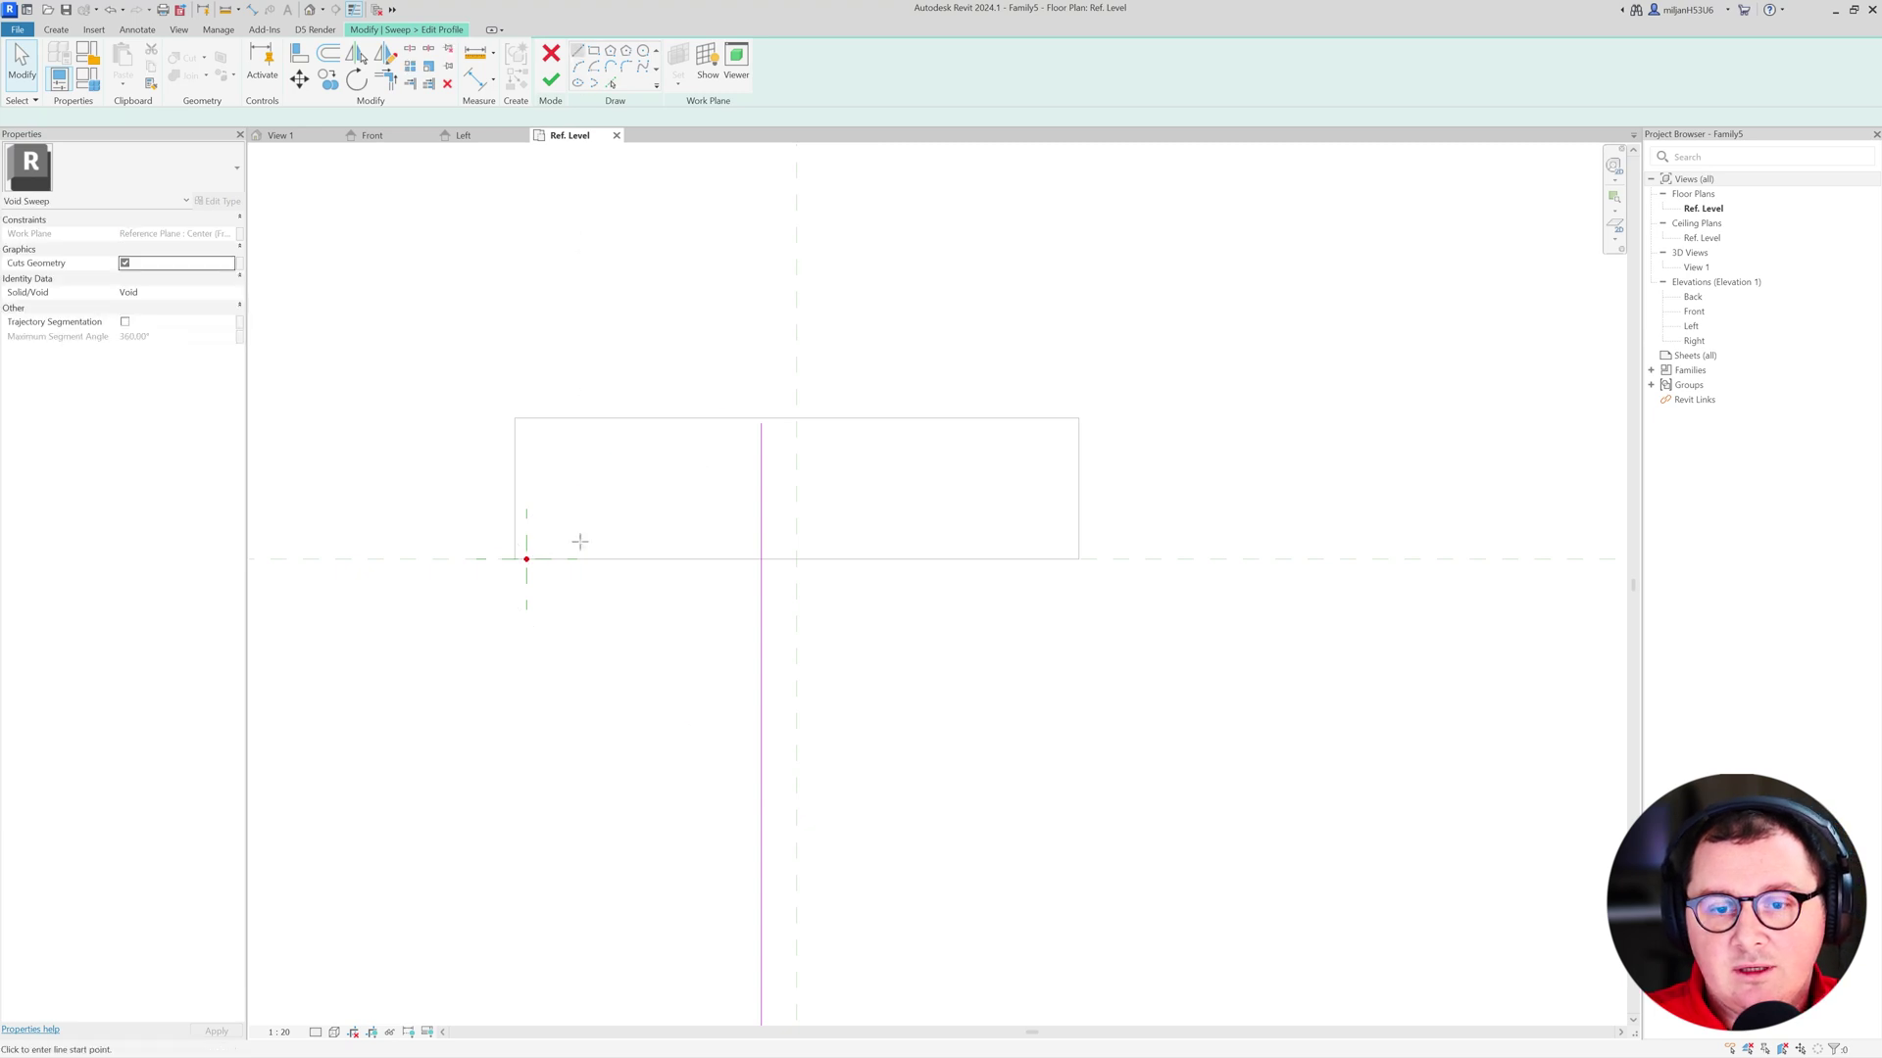
{"action": "left_click", "coordinate": [527, 559]}
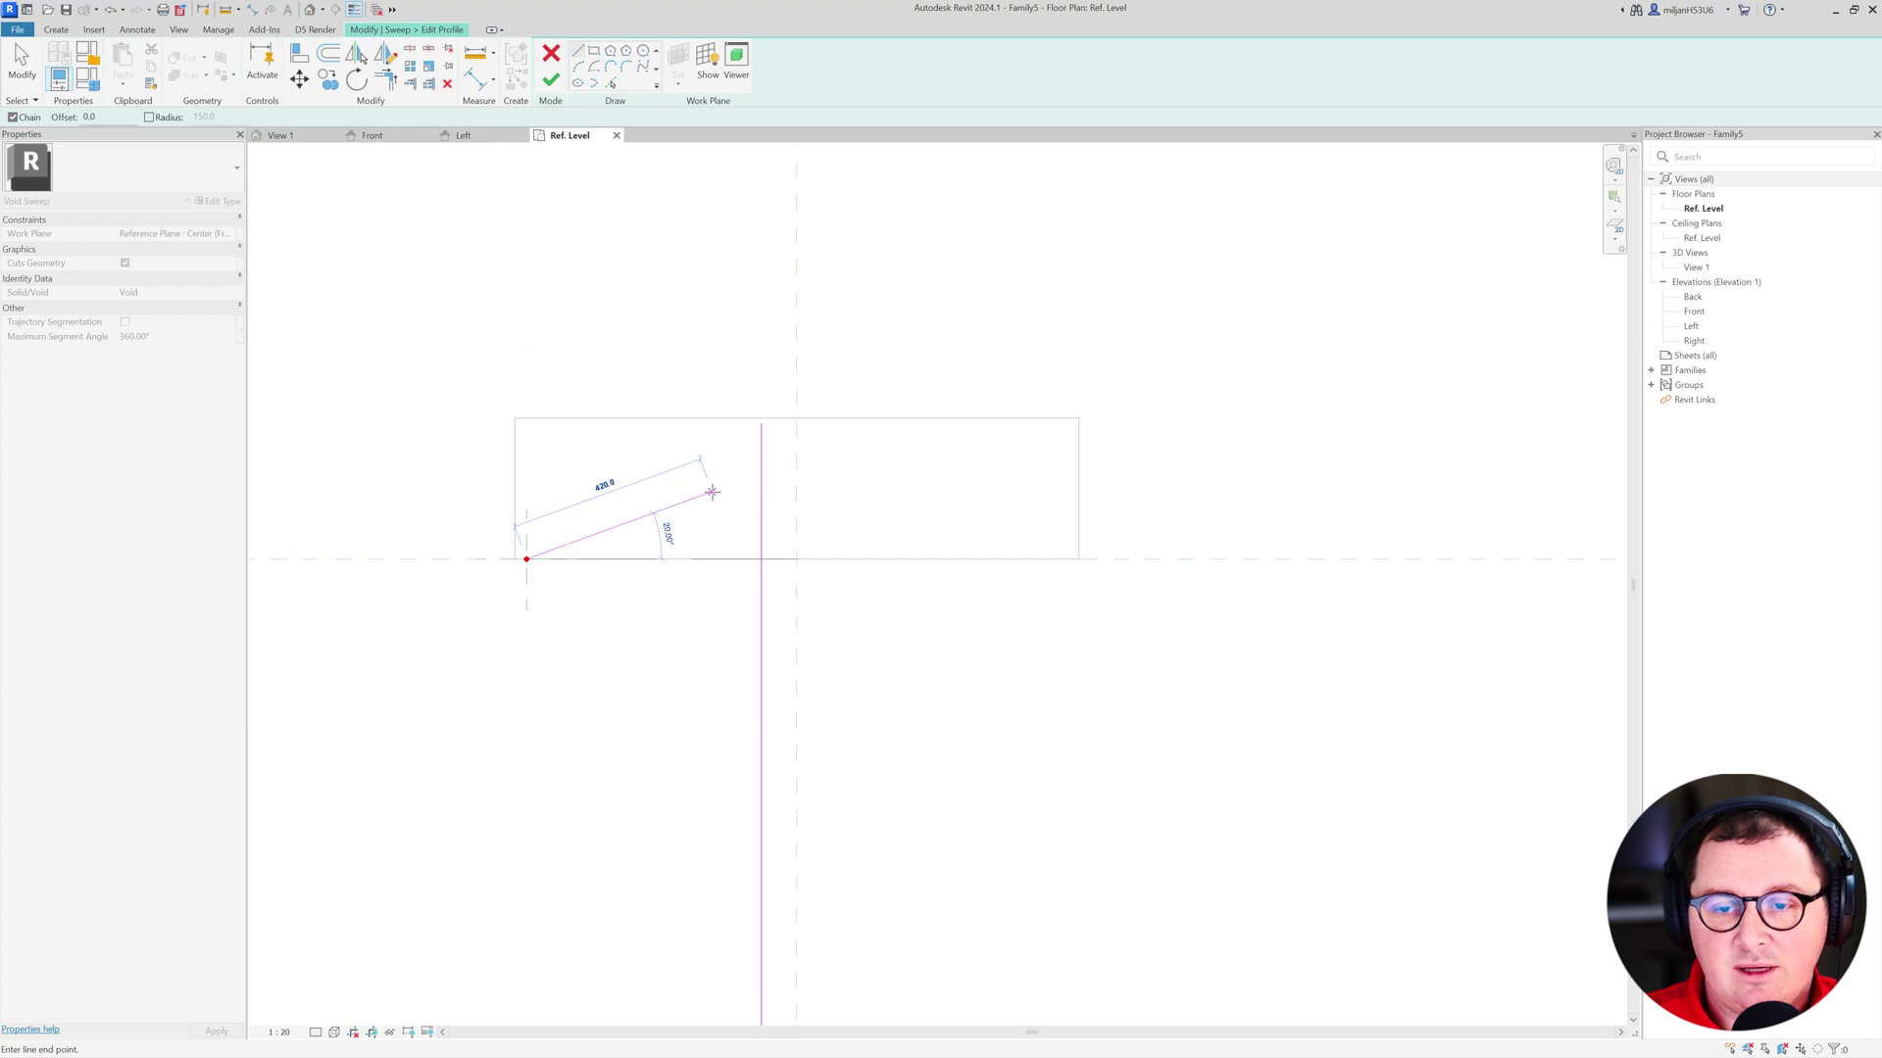
{"action": "left_click", "coordinate": [712, 492]}
{"action": "key", "text": "Escape"}
{"action": "key", "text": "Escape"}
{"action": "left_click", "coordinate": [761, 530]}
- Close the profile in front of the block with a short vertical line and a horizontal line trimmed to the offset line, and finish the void sweep
{"action": "left_click", "coordinate": [577, 51]}
{"action": "left_click", "coordinate": [526, 559]}
{"action": "left_click", "coordinate": [527, 582]}
{"action": "left_click", "coordinate": [649, 582]}
{"action": "key", "text": "t"}
{"action": "key", "text": "r"}
{"action": "left_click", "coordinate": [649, 583]}
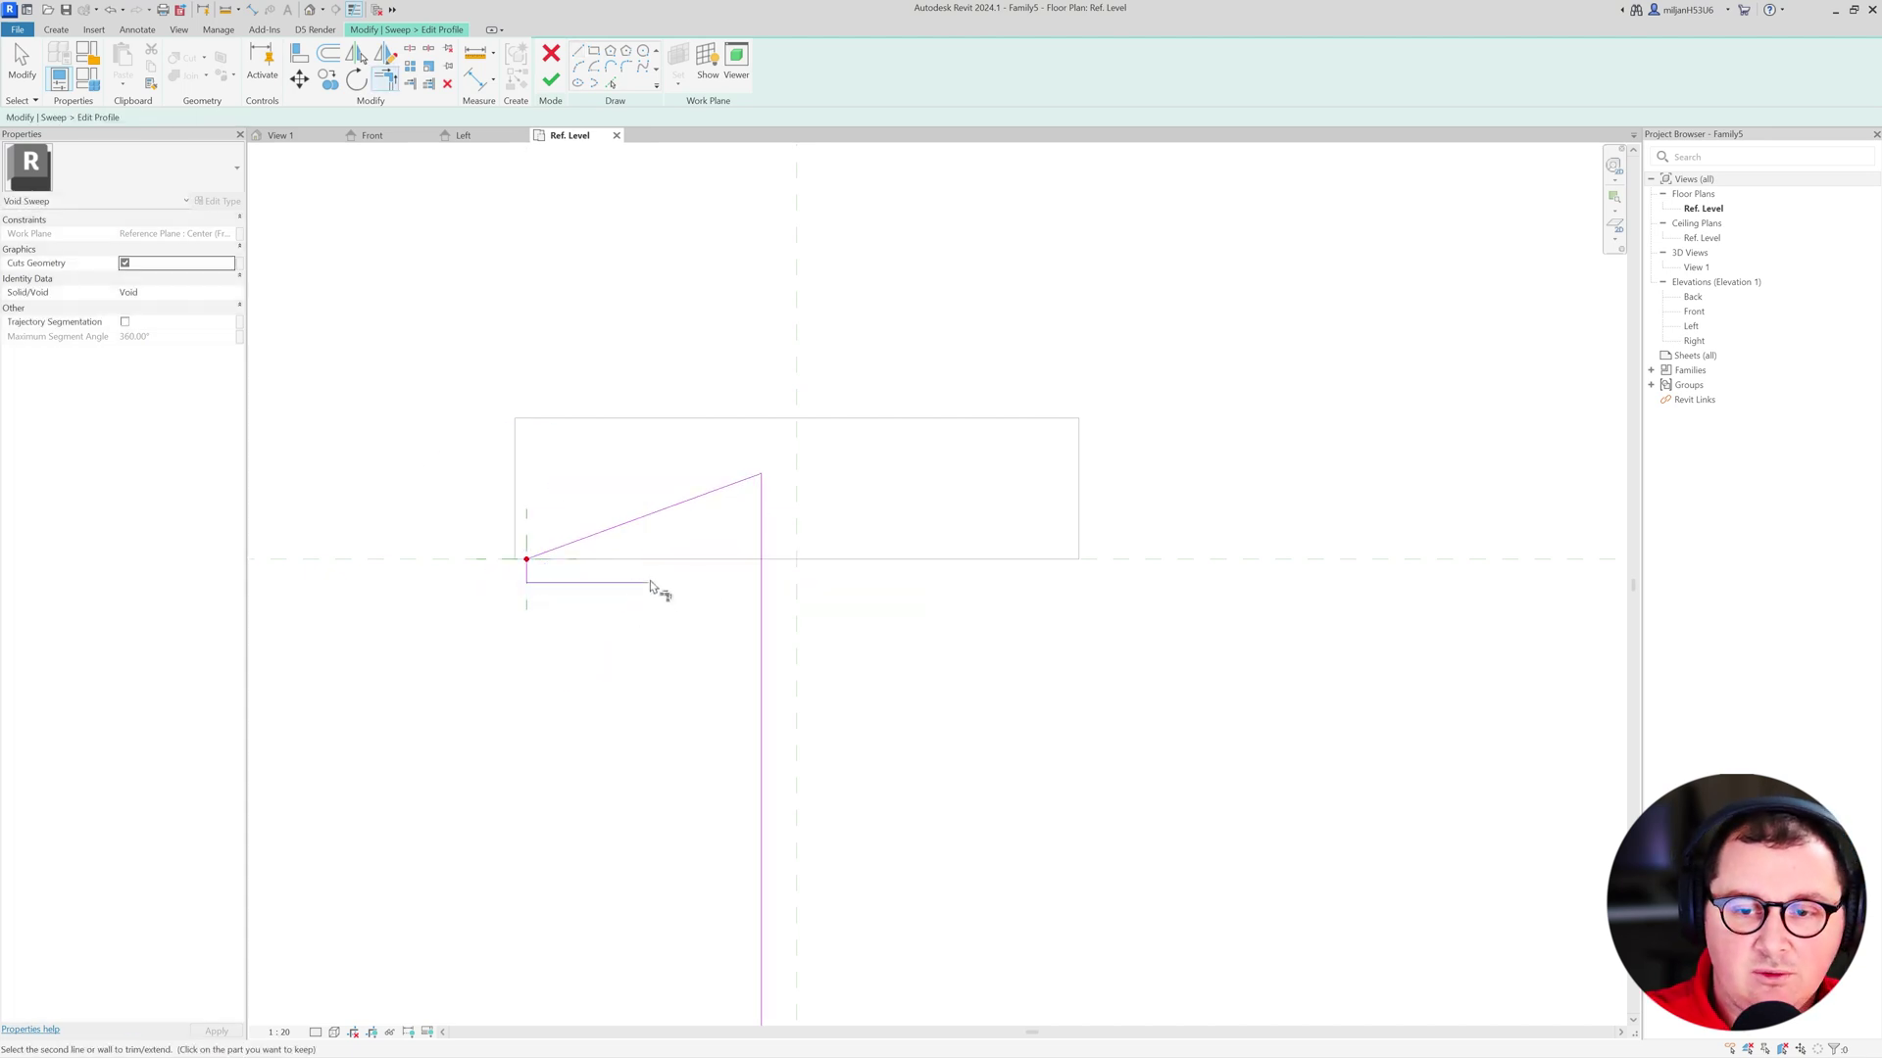
{"action": "left_click", "coordinate": [762, 588]}
{"action": "left_click", "coordinate": [551, 79]}
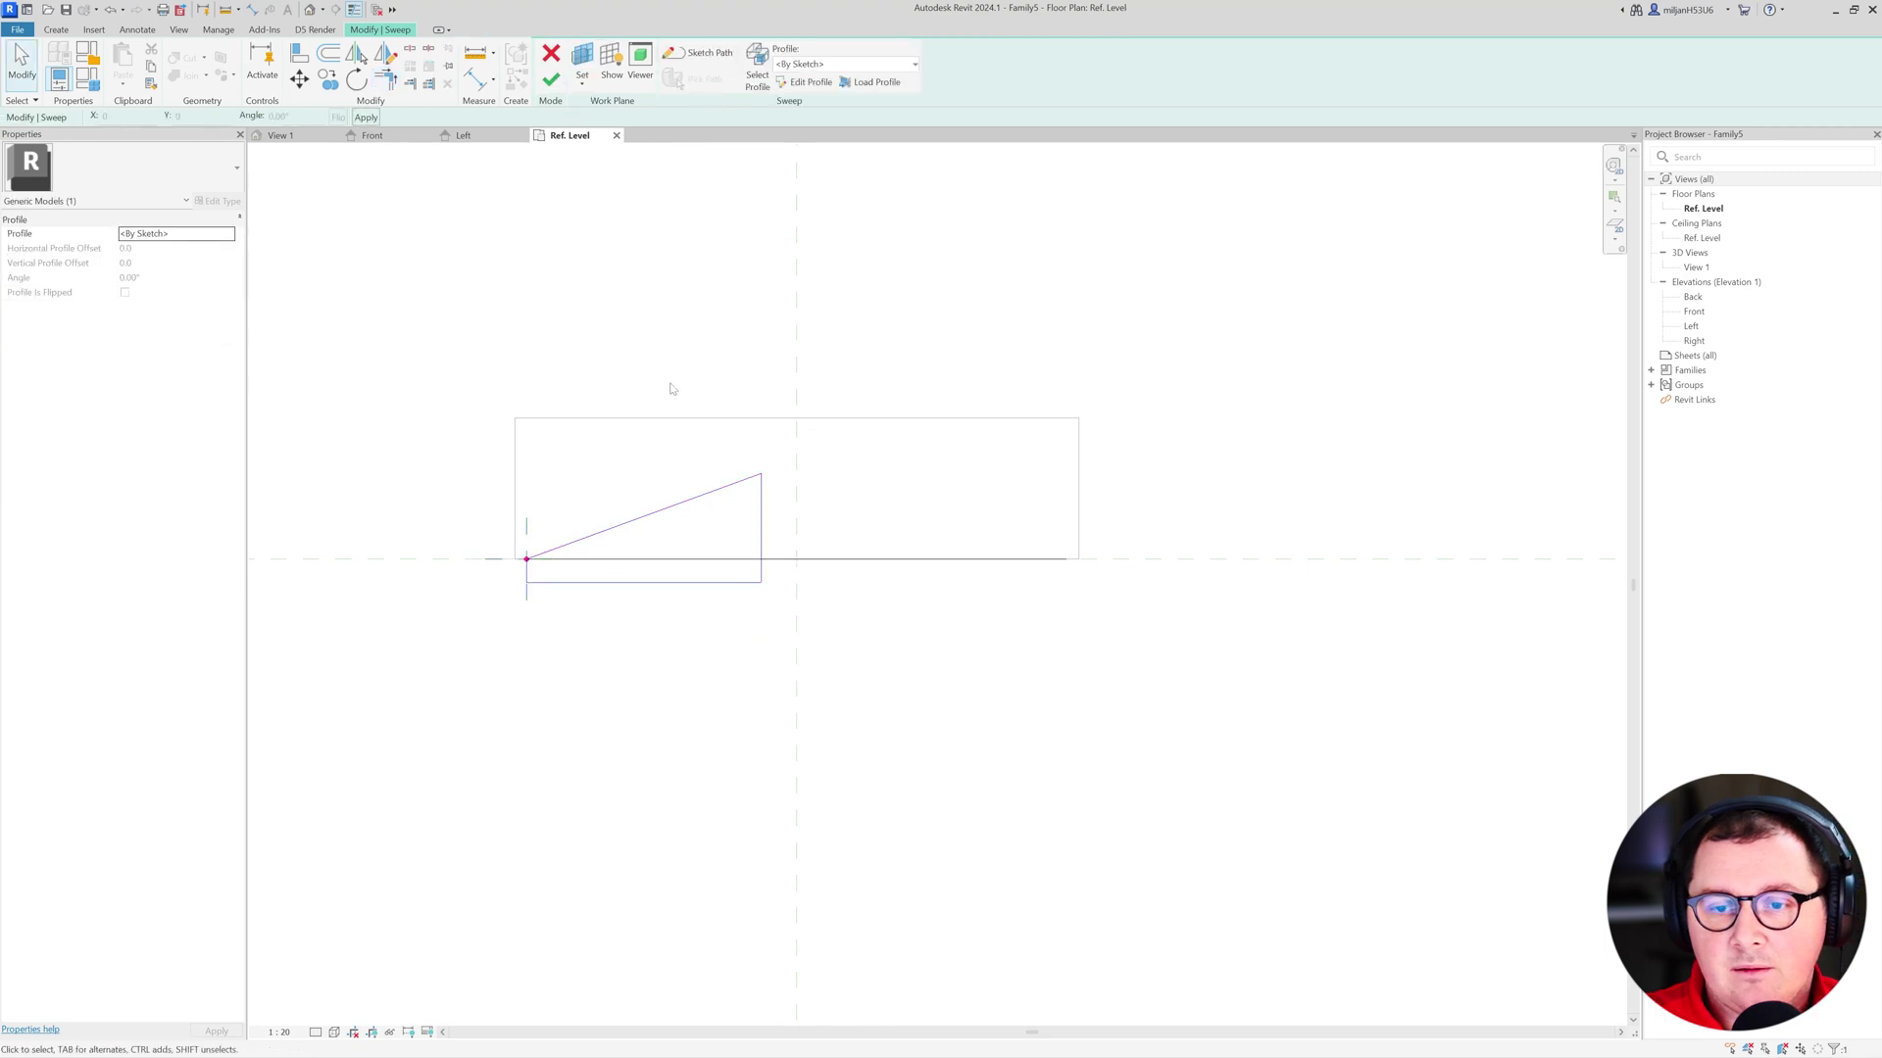
{"action": "left_click", "coordinate": [550, 79]}
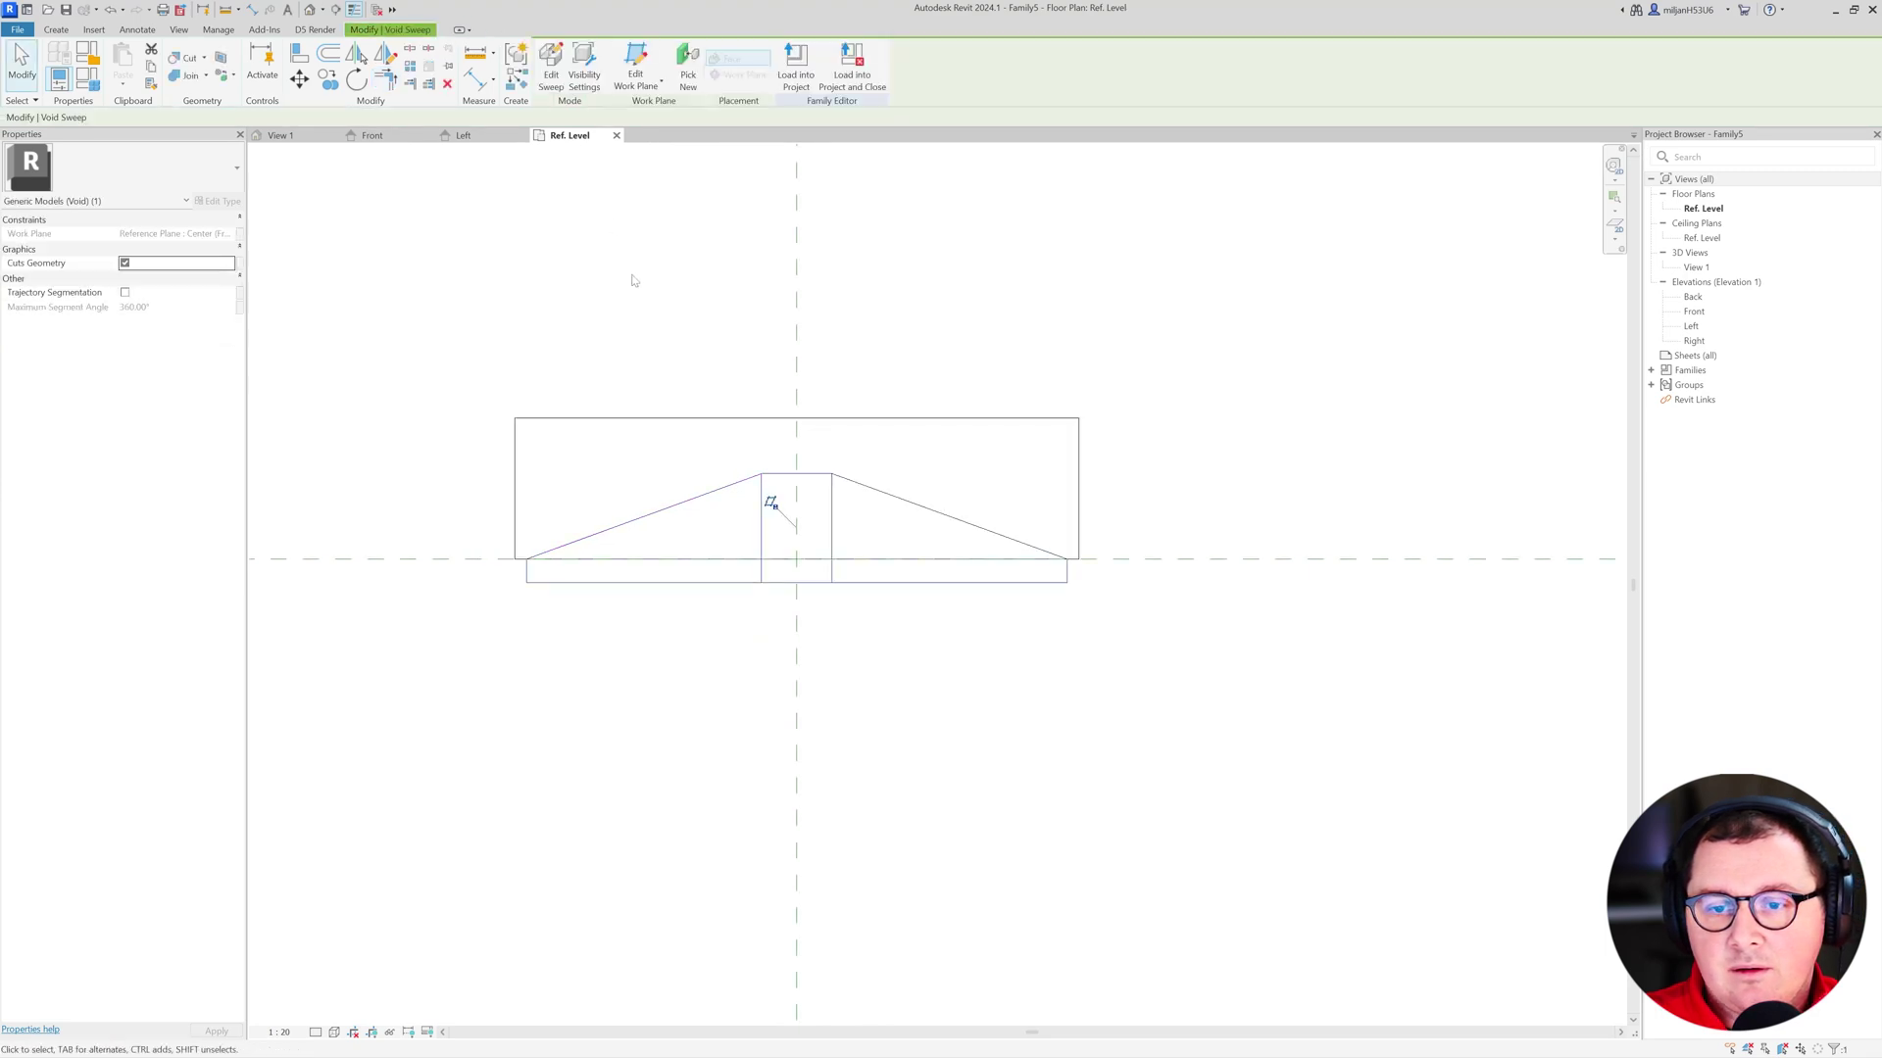
{"action": "left_click", "coordinate": [322, 141]}
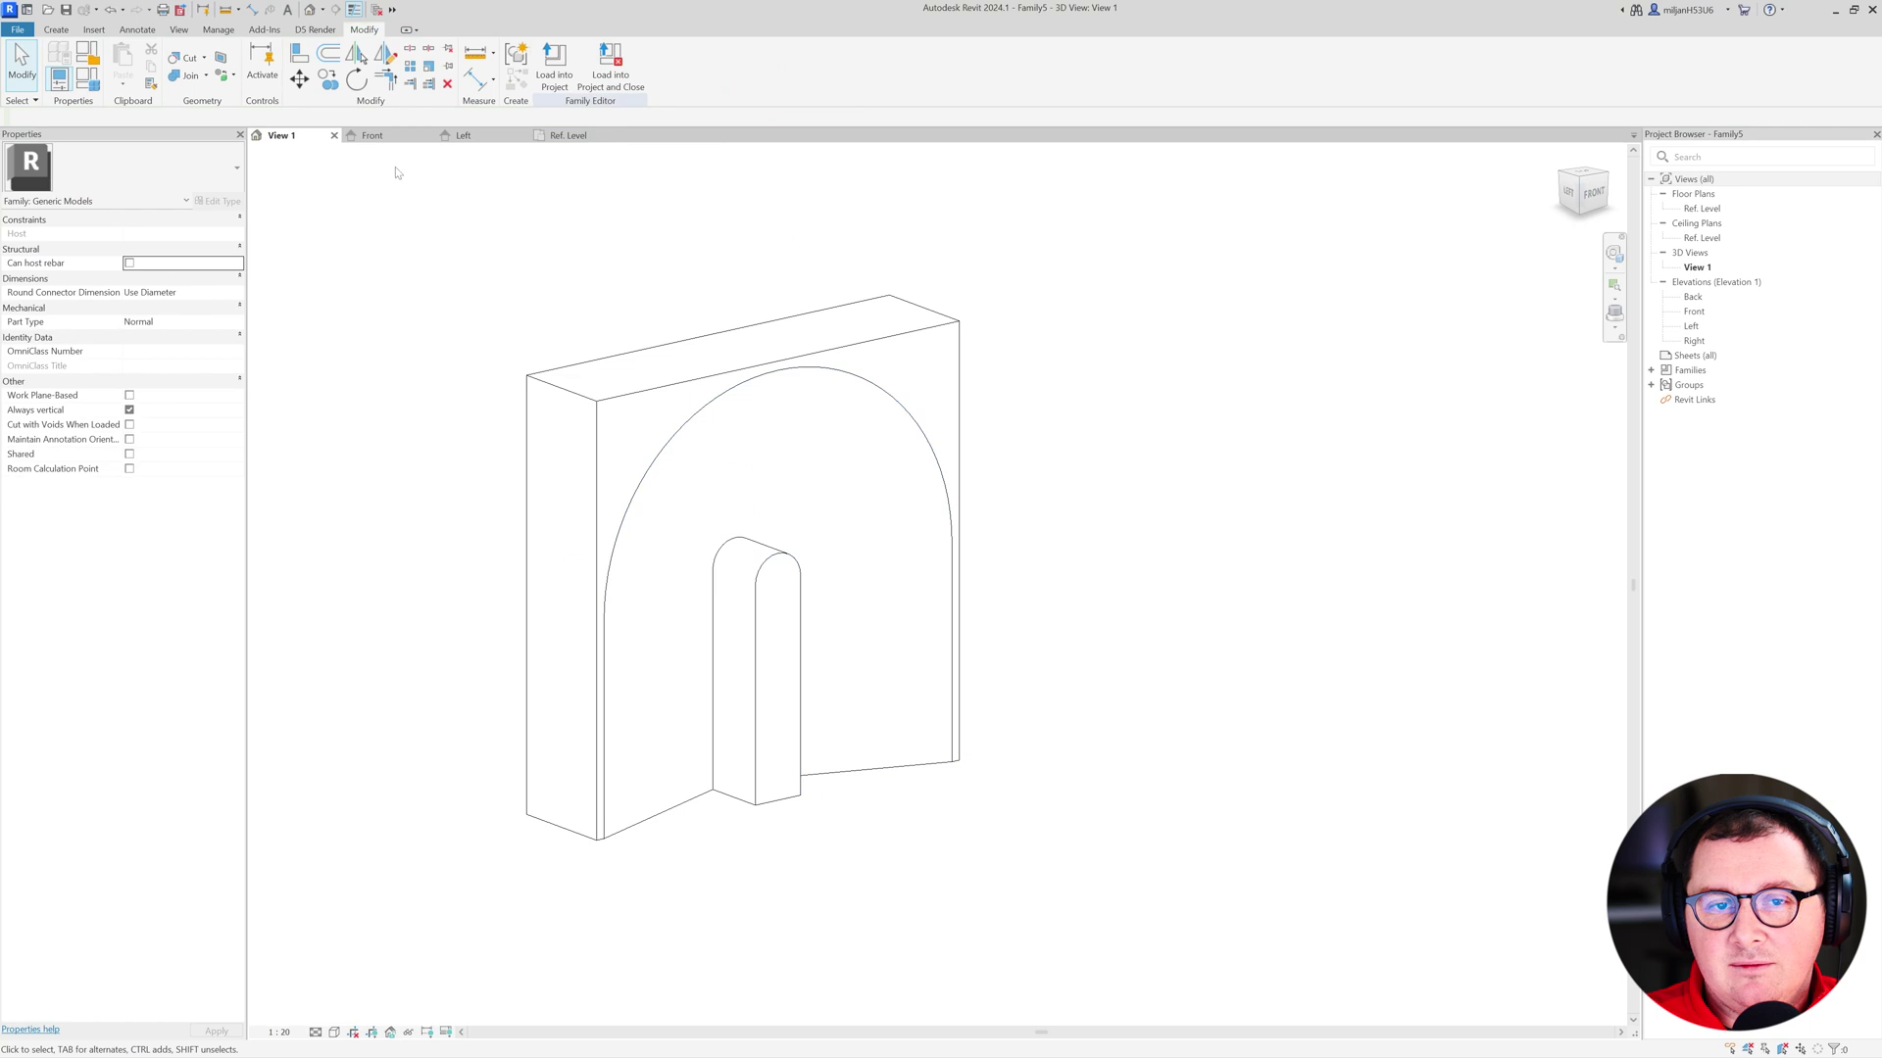
- Set the block's extrusion end to 1175 mm in the Front view and check the arch in View 1
{"action": "left_click", "coordinate": [373, 135]}
{"action": "left_click", "coordinate": [583, 297]}
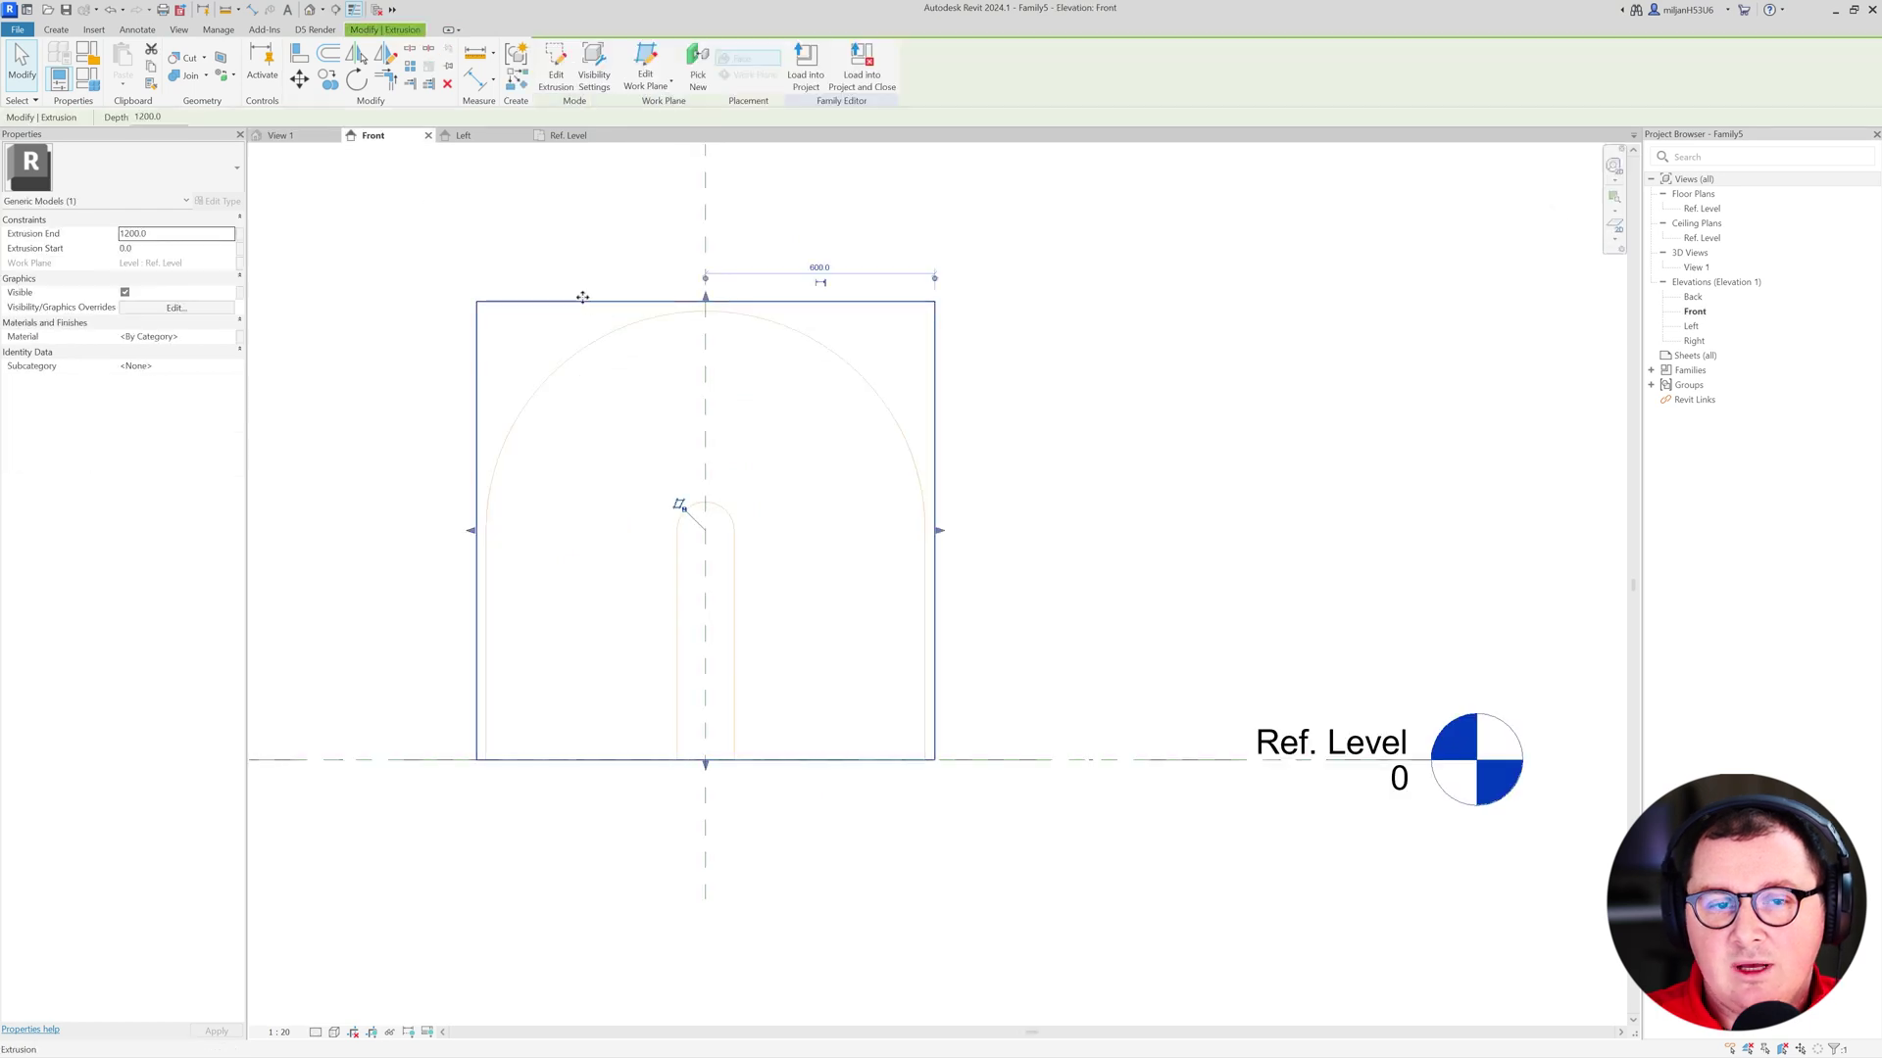
{"action": "left_click", "coordinate": [181, 235]}
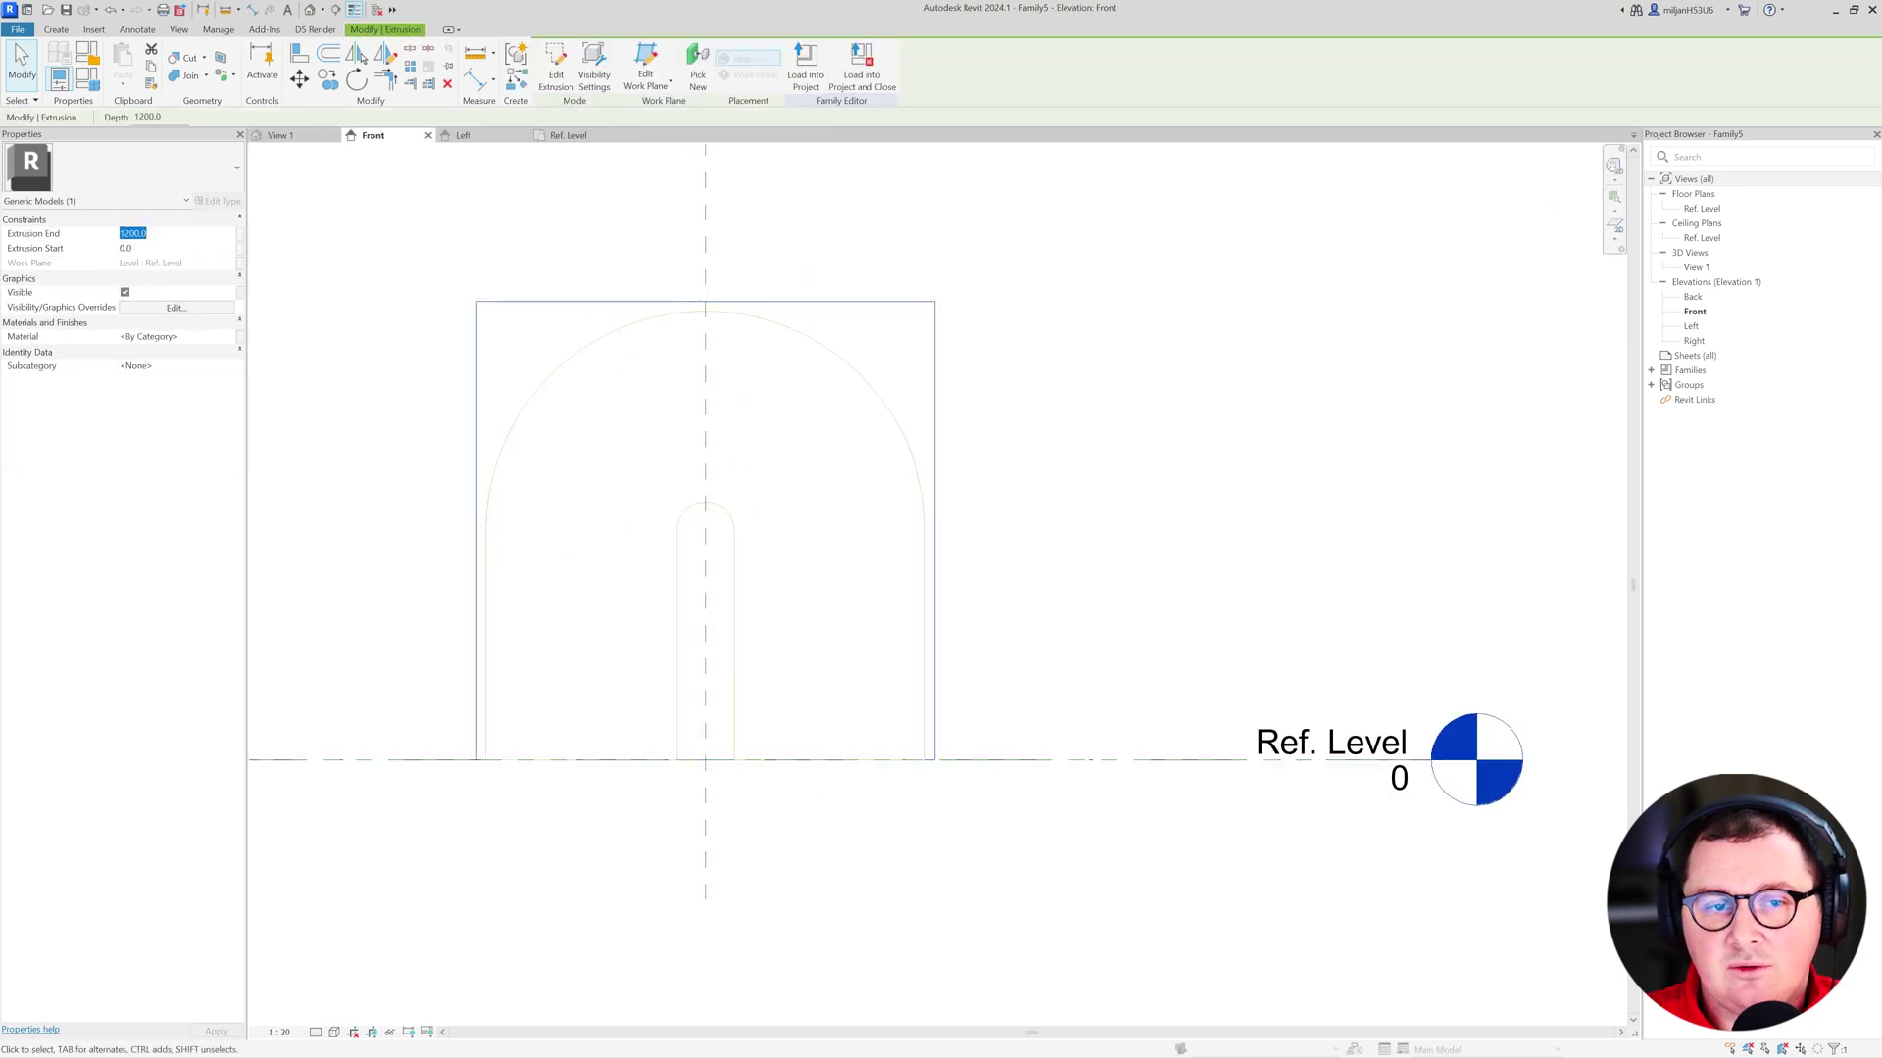
{"action": "type", "text": "175"}
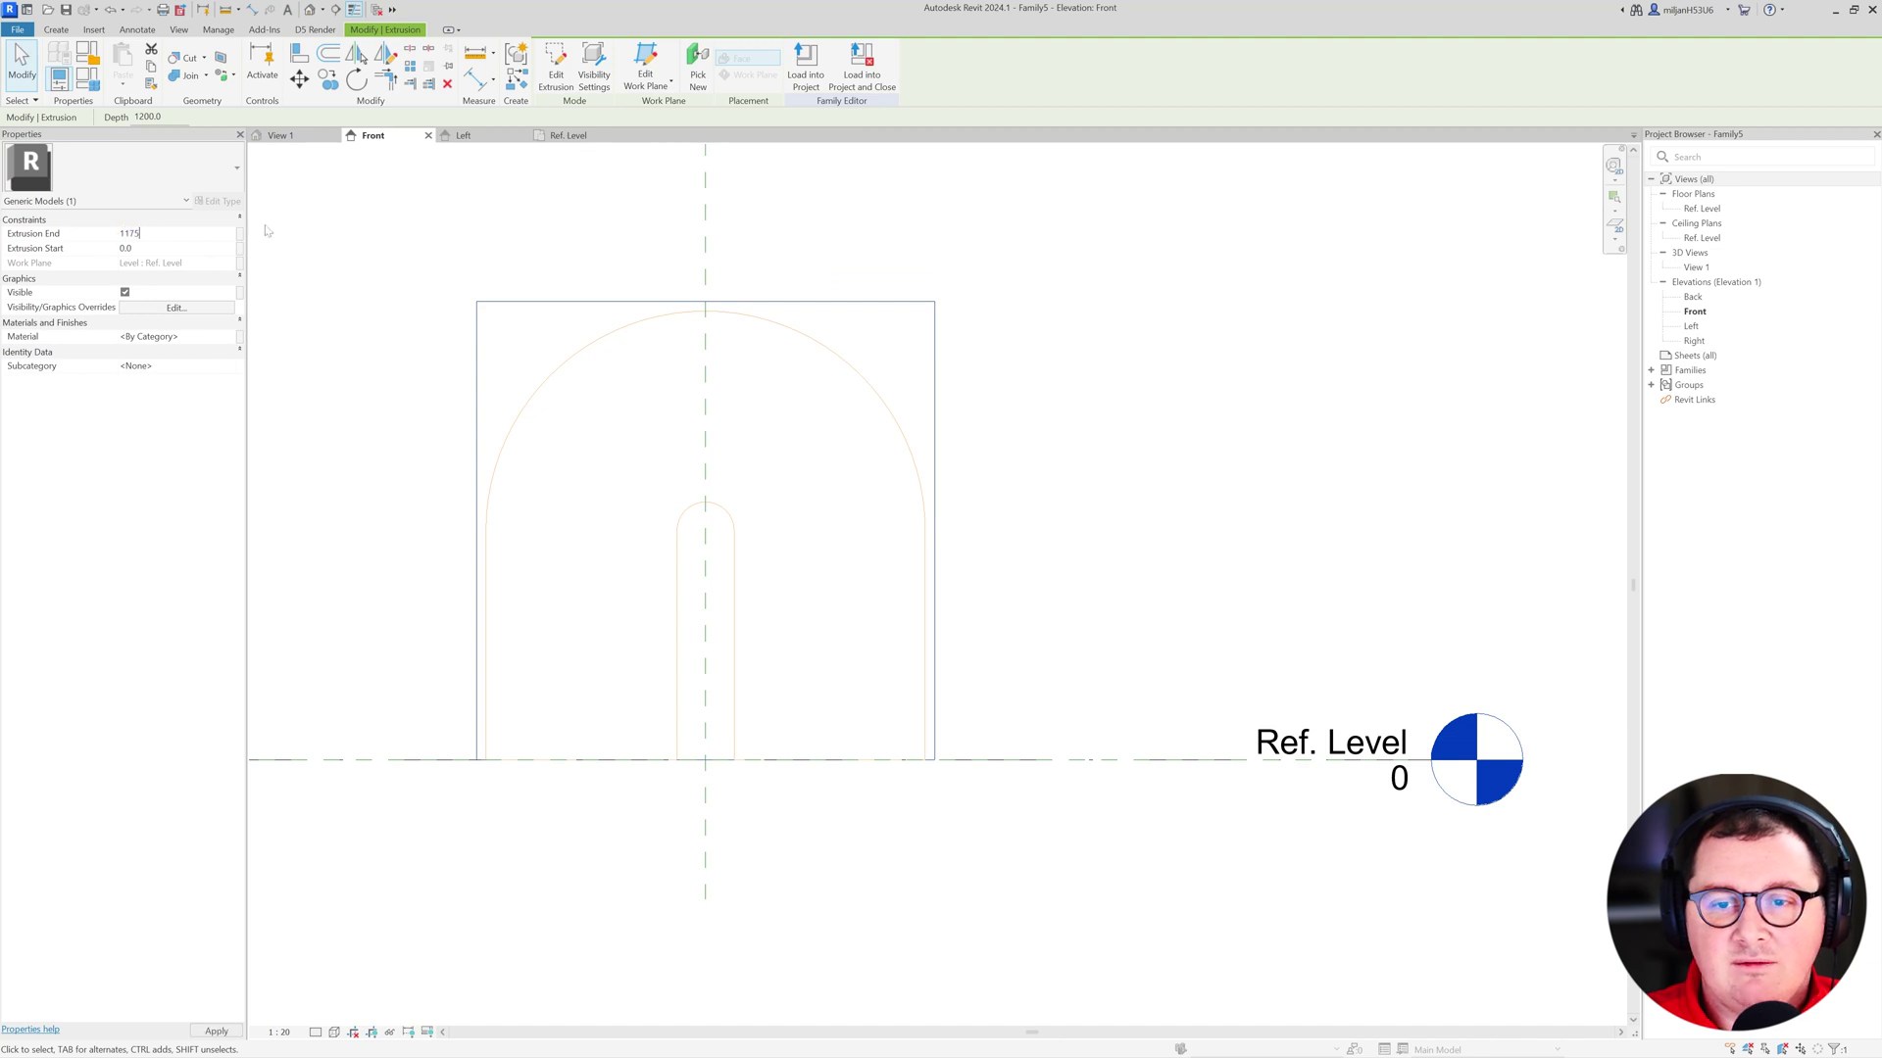
{"action": "left_click", "coordinate": [431, 229]}
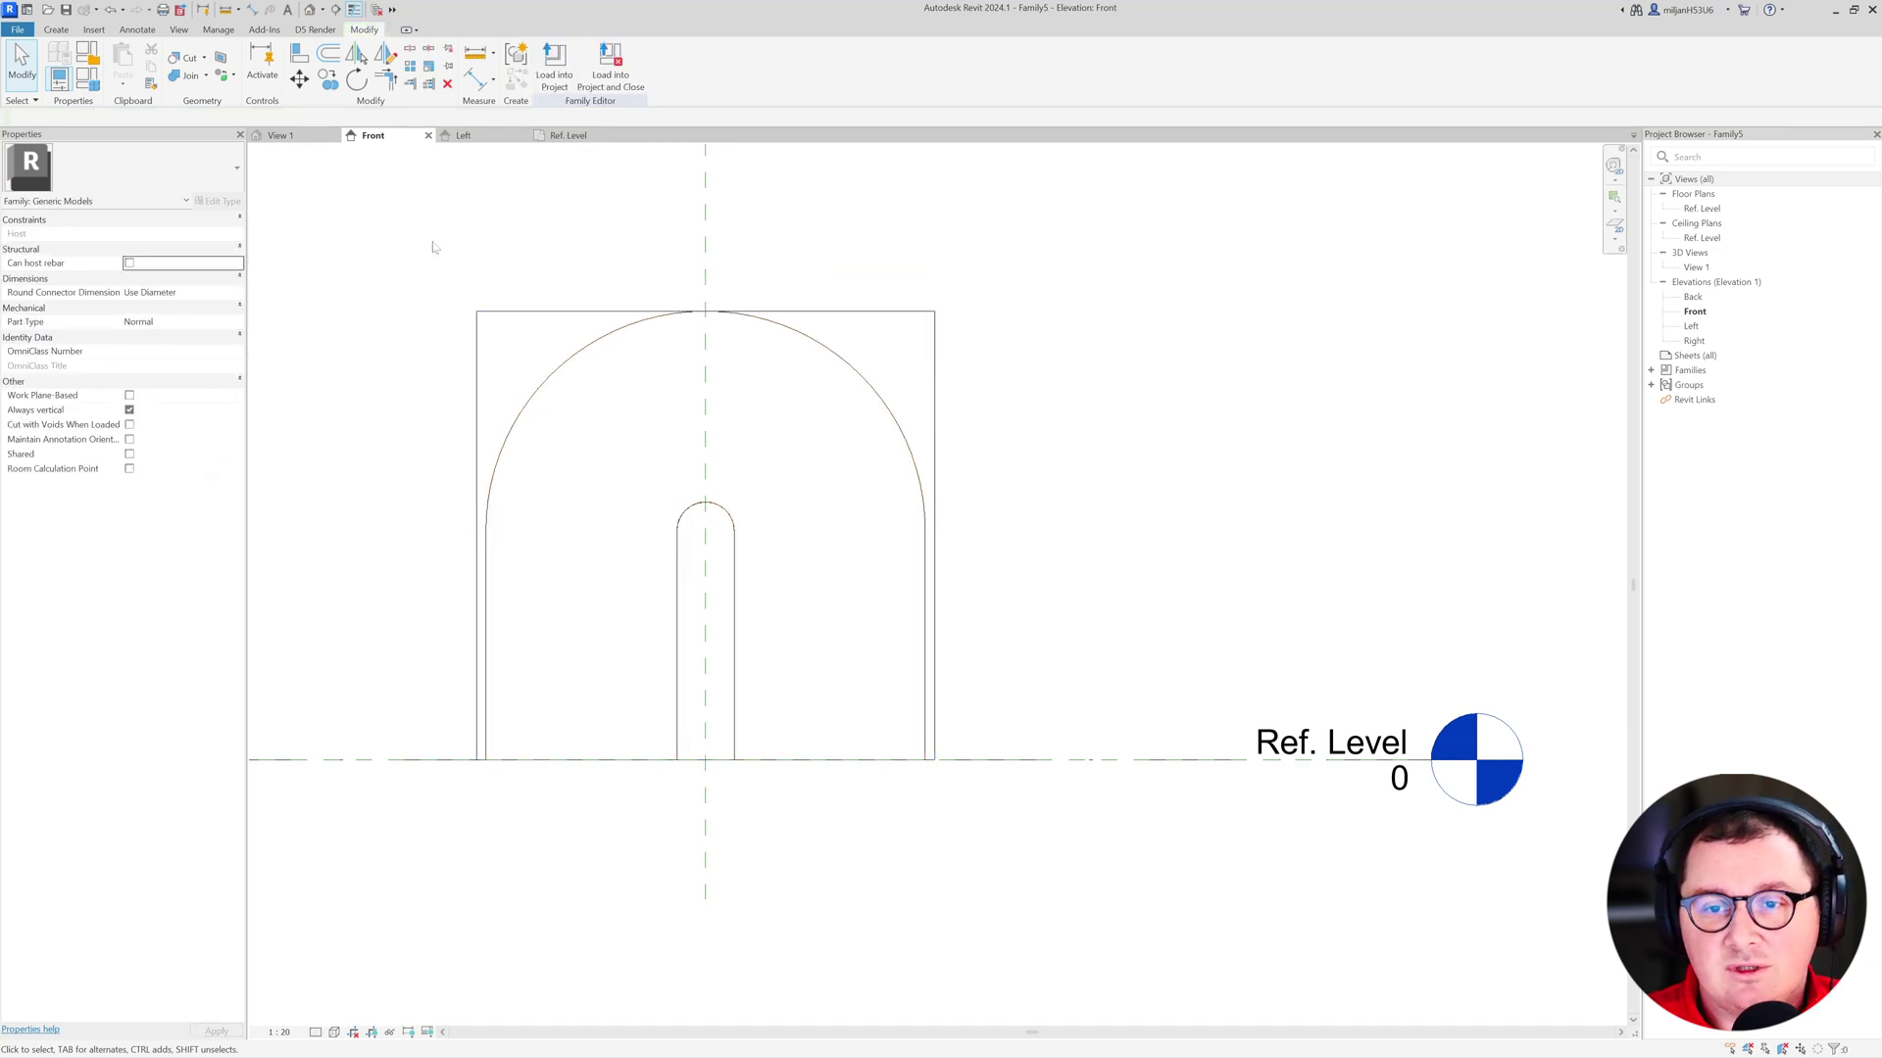
{"action": "scroll", "coordinate": [741, 324], "scroll_direction": "up", "scroll_amount": 2}
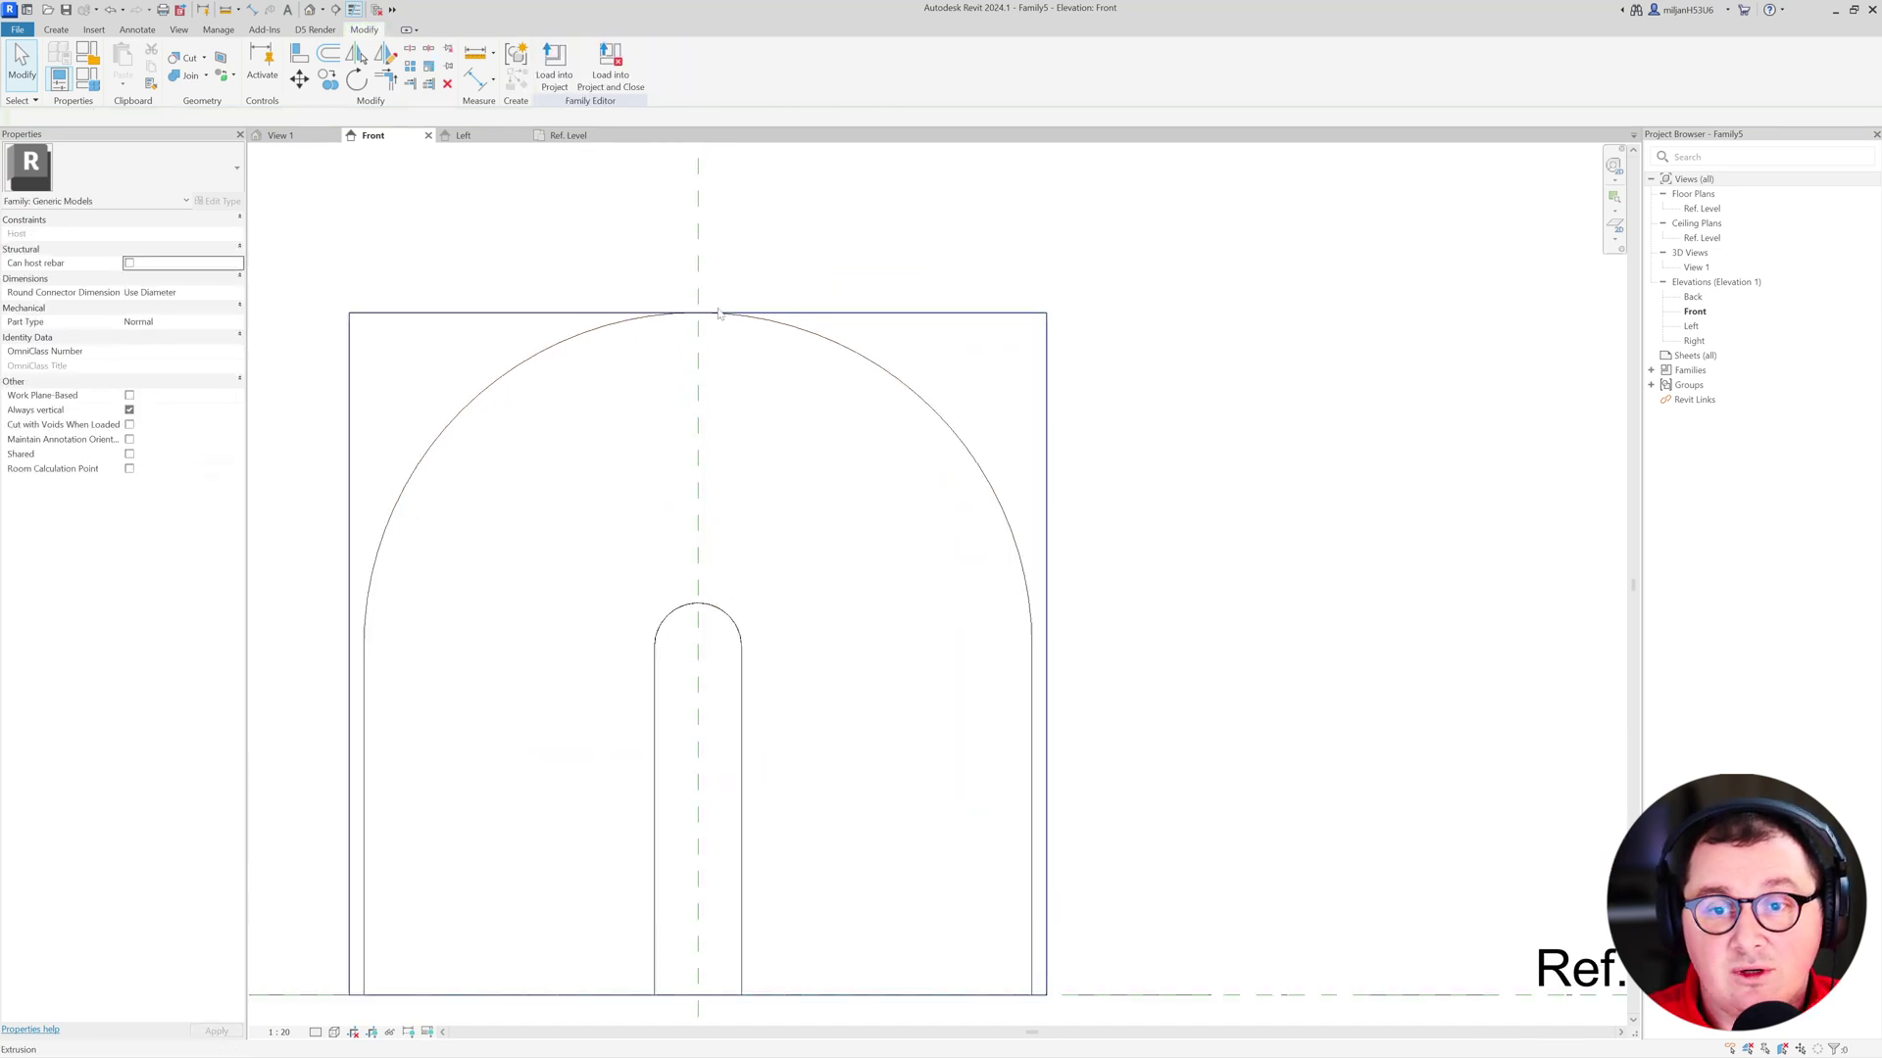
{"action": "left_click", "coordinate": [279, 135]}
{"action": "scroll", "coordinate": [638, 368], "scroll_direction": "up", "scroll_amount": 3}
{"action": "scroll", "coordinate": [760, 379], "scroll_direction": "down", "scroll_amount": 2}
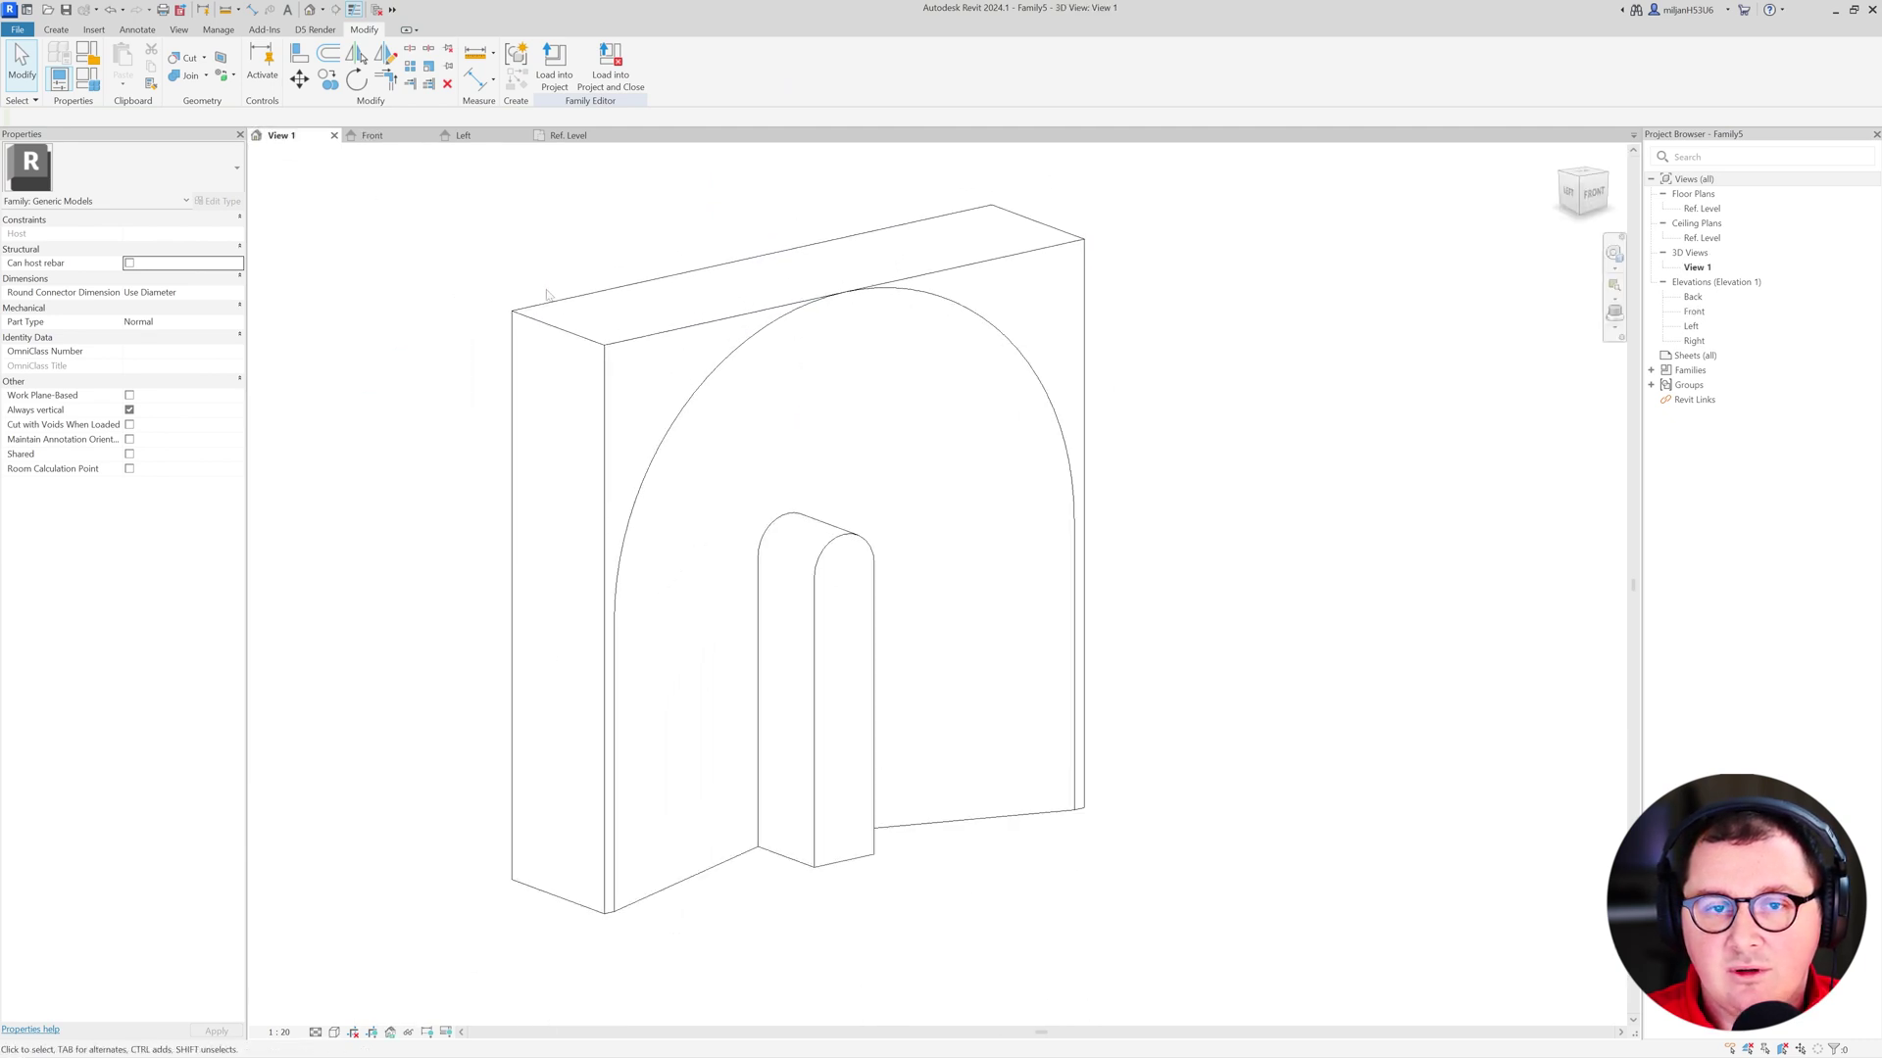
- Edit the block's extrusion sketch in Ref. Level and set the rectangle's depth to 250 mm
{"action": "left_click", "coordinate": [566, 137]}
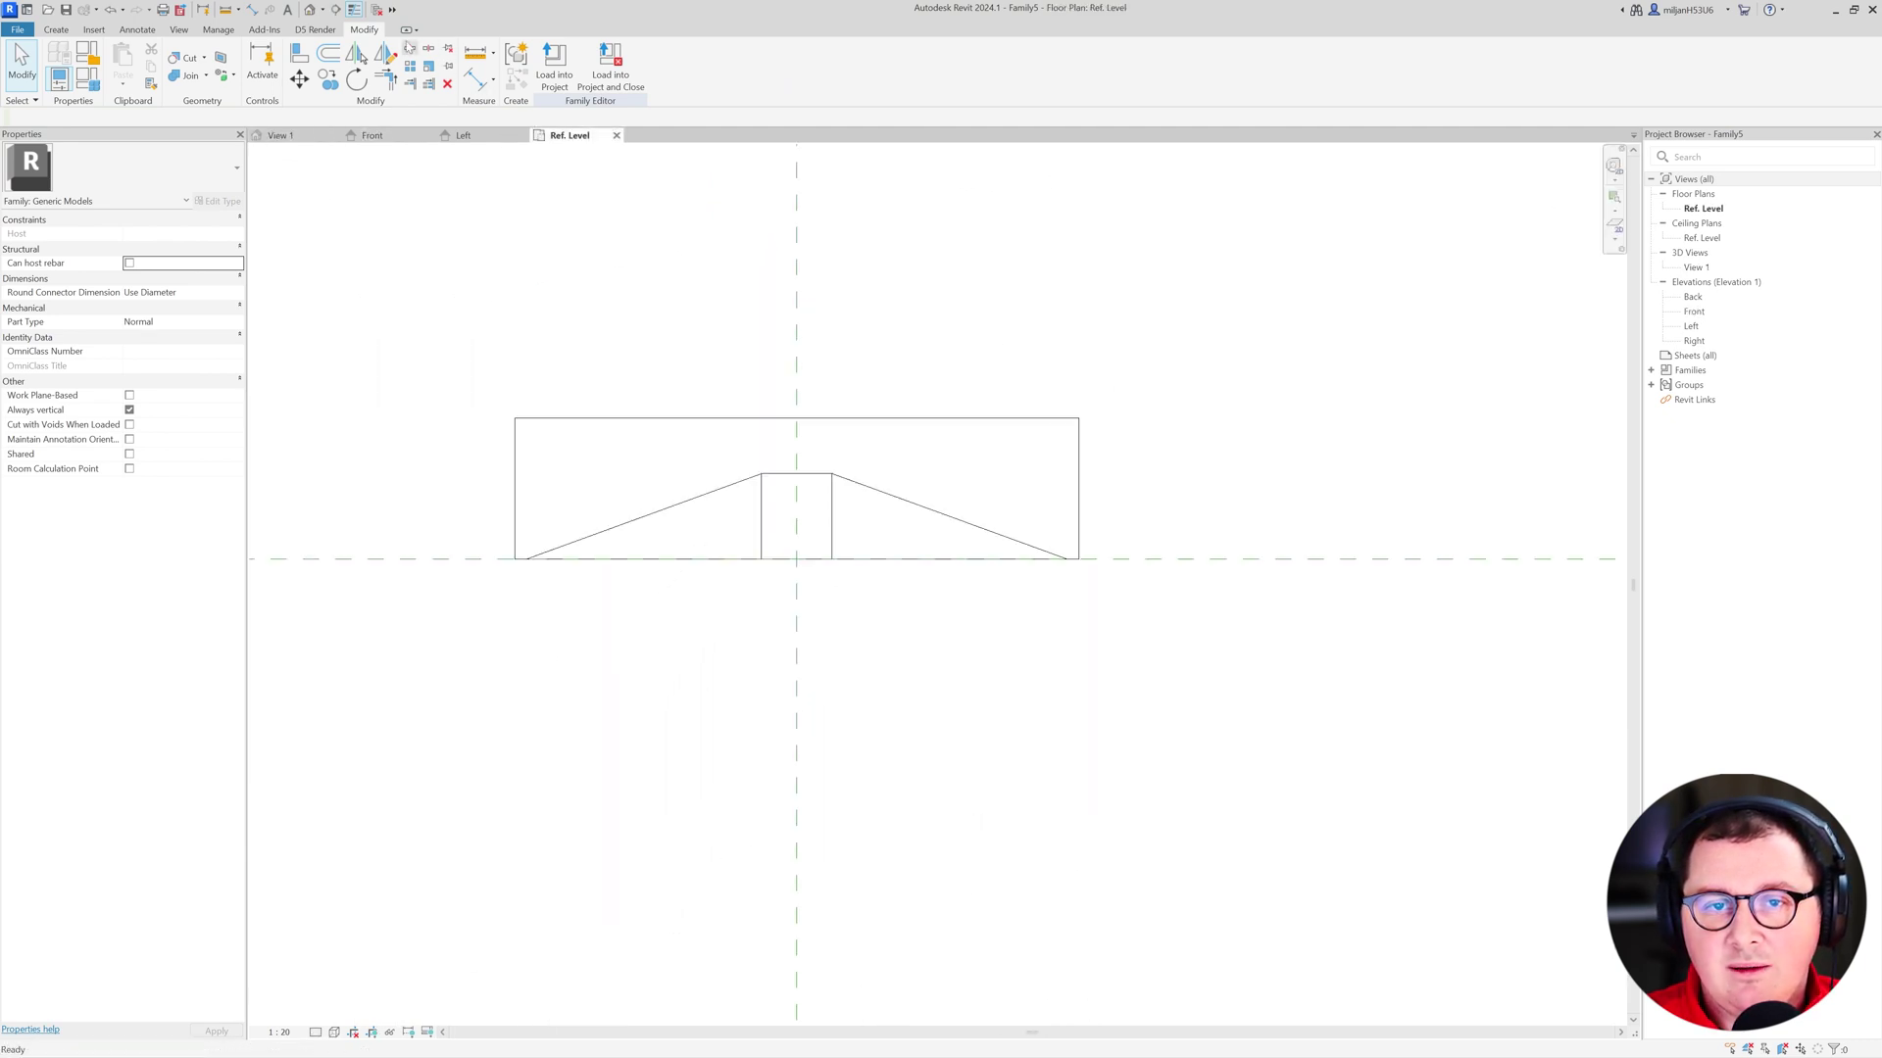
{"action": "double_click", "coordinate": [609, 422]}
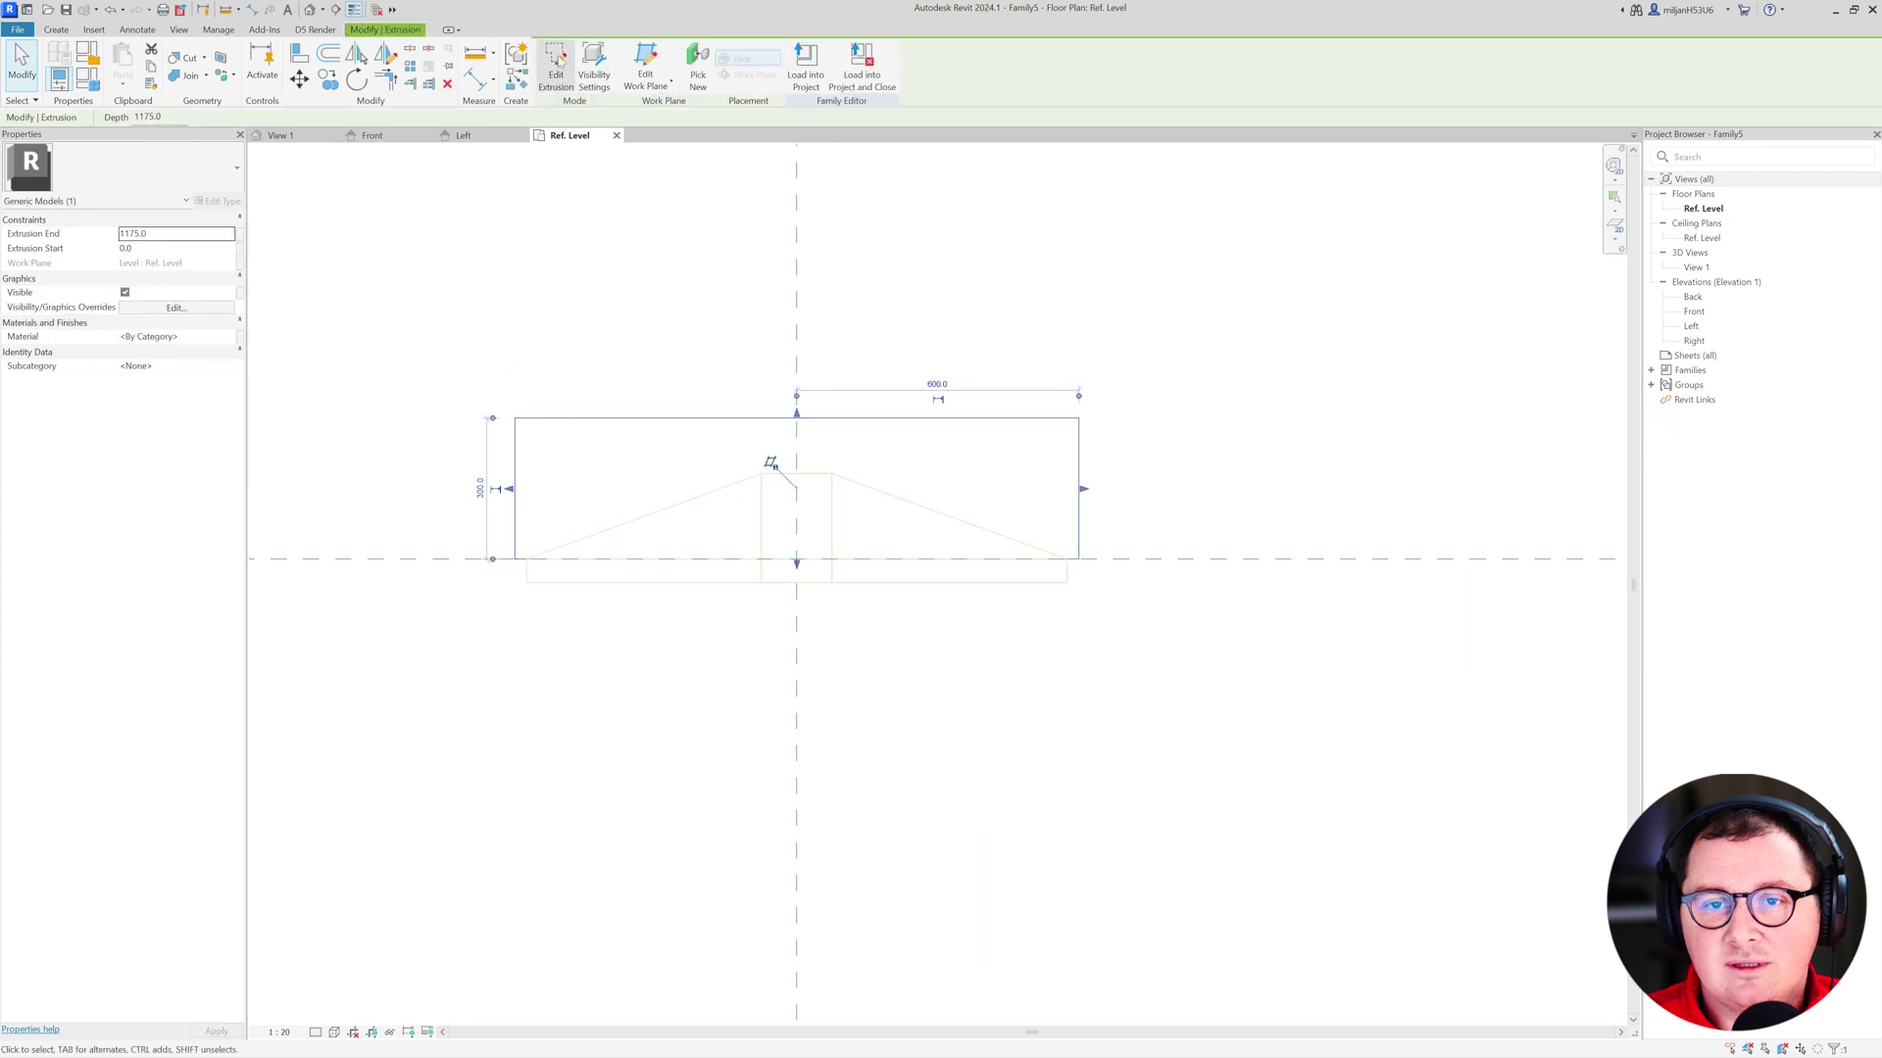
{"action": "left_click", "coordinate": [627, 419]}
{"action": "left_click", "coordinate": [1100, 488]}
{"action": "type", "text": "250"}
{"action": "key", "text": "Return"}
- Reduce the rectangle's depth to 225 mm, finish the extrusion edit, and show the fireplace in View 1
{"action": "left_click", "coordinate": [1097, 496]}
{"action": "type", "text": "2"}
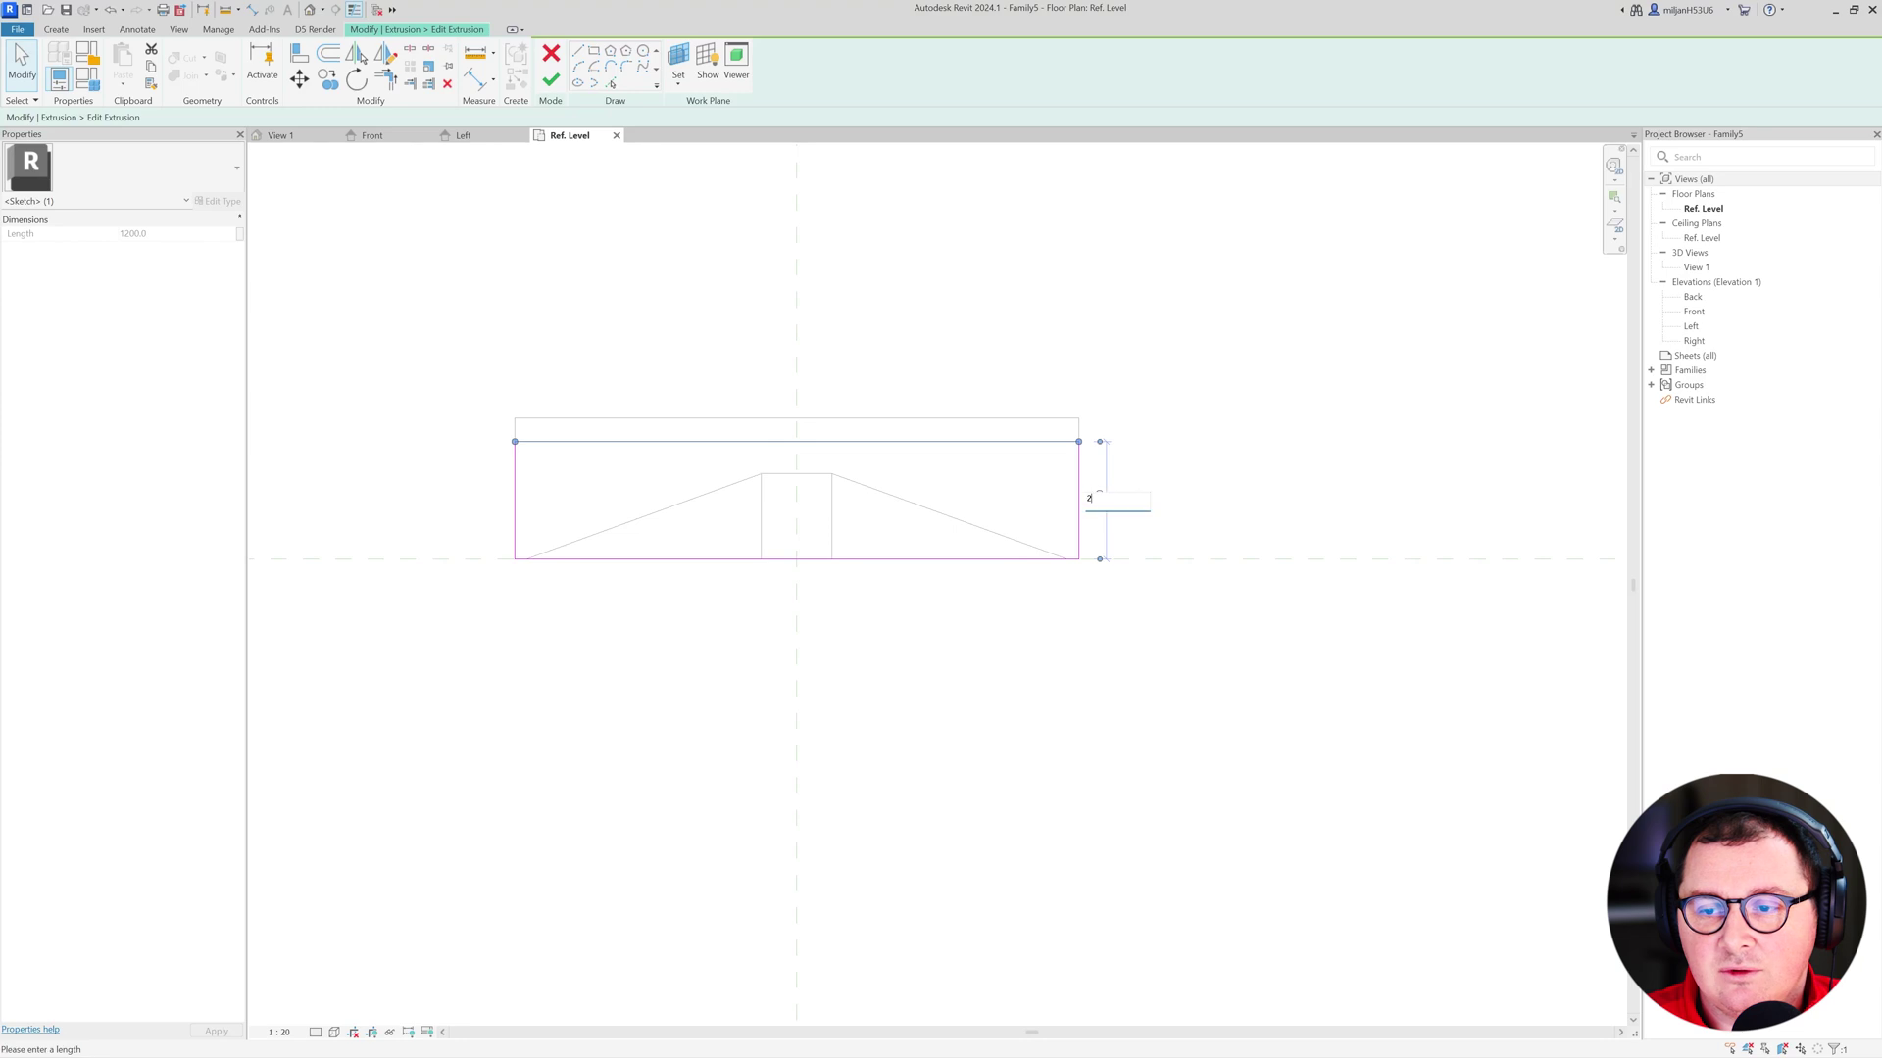
{"action": "type", "text": "25"}
{"action": "key", "text": "Return"}
{"action": "left_click", "coordinate": [836, 231]}
{"action": "left_click", "coordinate": [550, 80]}
{"action": "key", "text": "Escape"}
{"action": "left_click", "coordinate": [281, 135]}
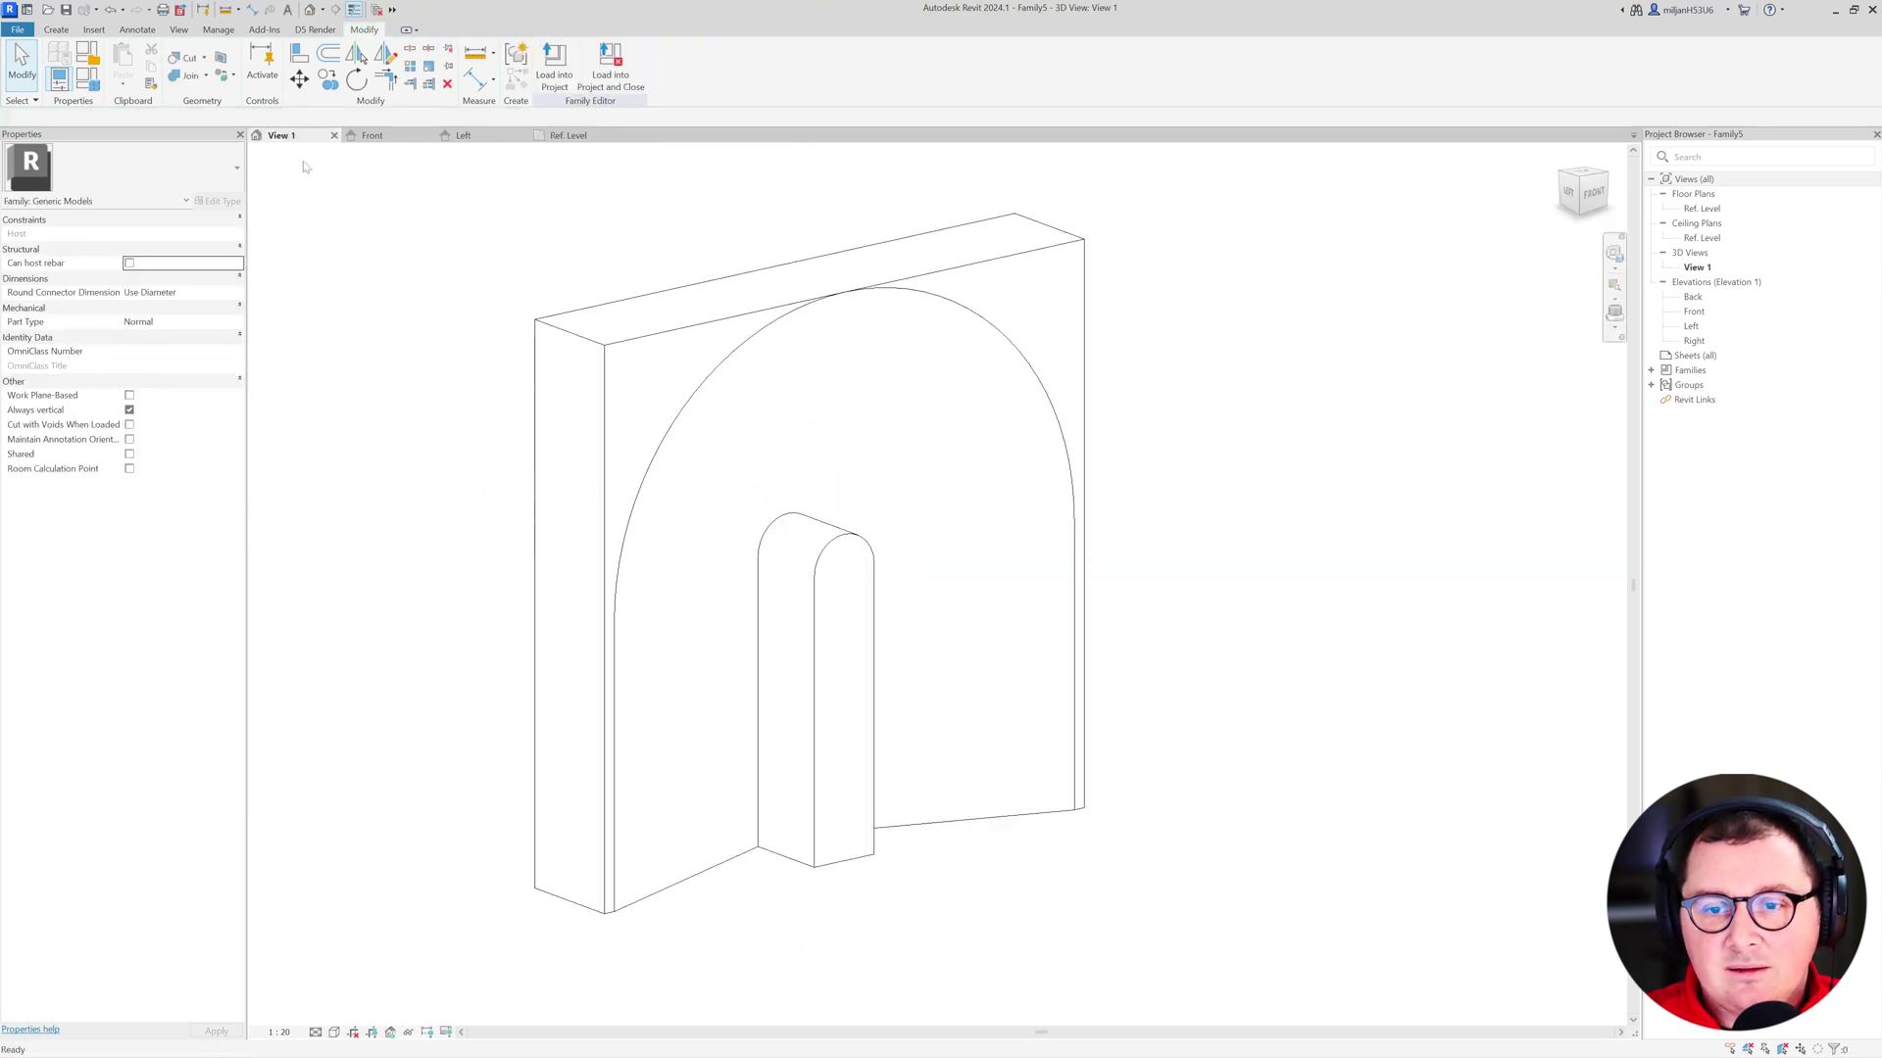
- Start a void extrusion in the Front view and pick the narrow slot's sides, top arc and base line as its outline
{"action": "middle_click_drag", "start_coordinate": [594, 442], "coordinate": [327, 921], "text": "shift"}
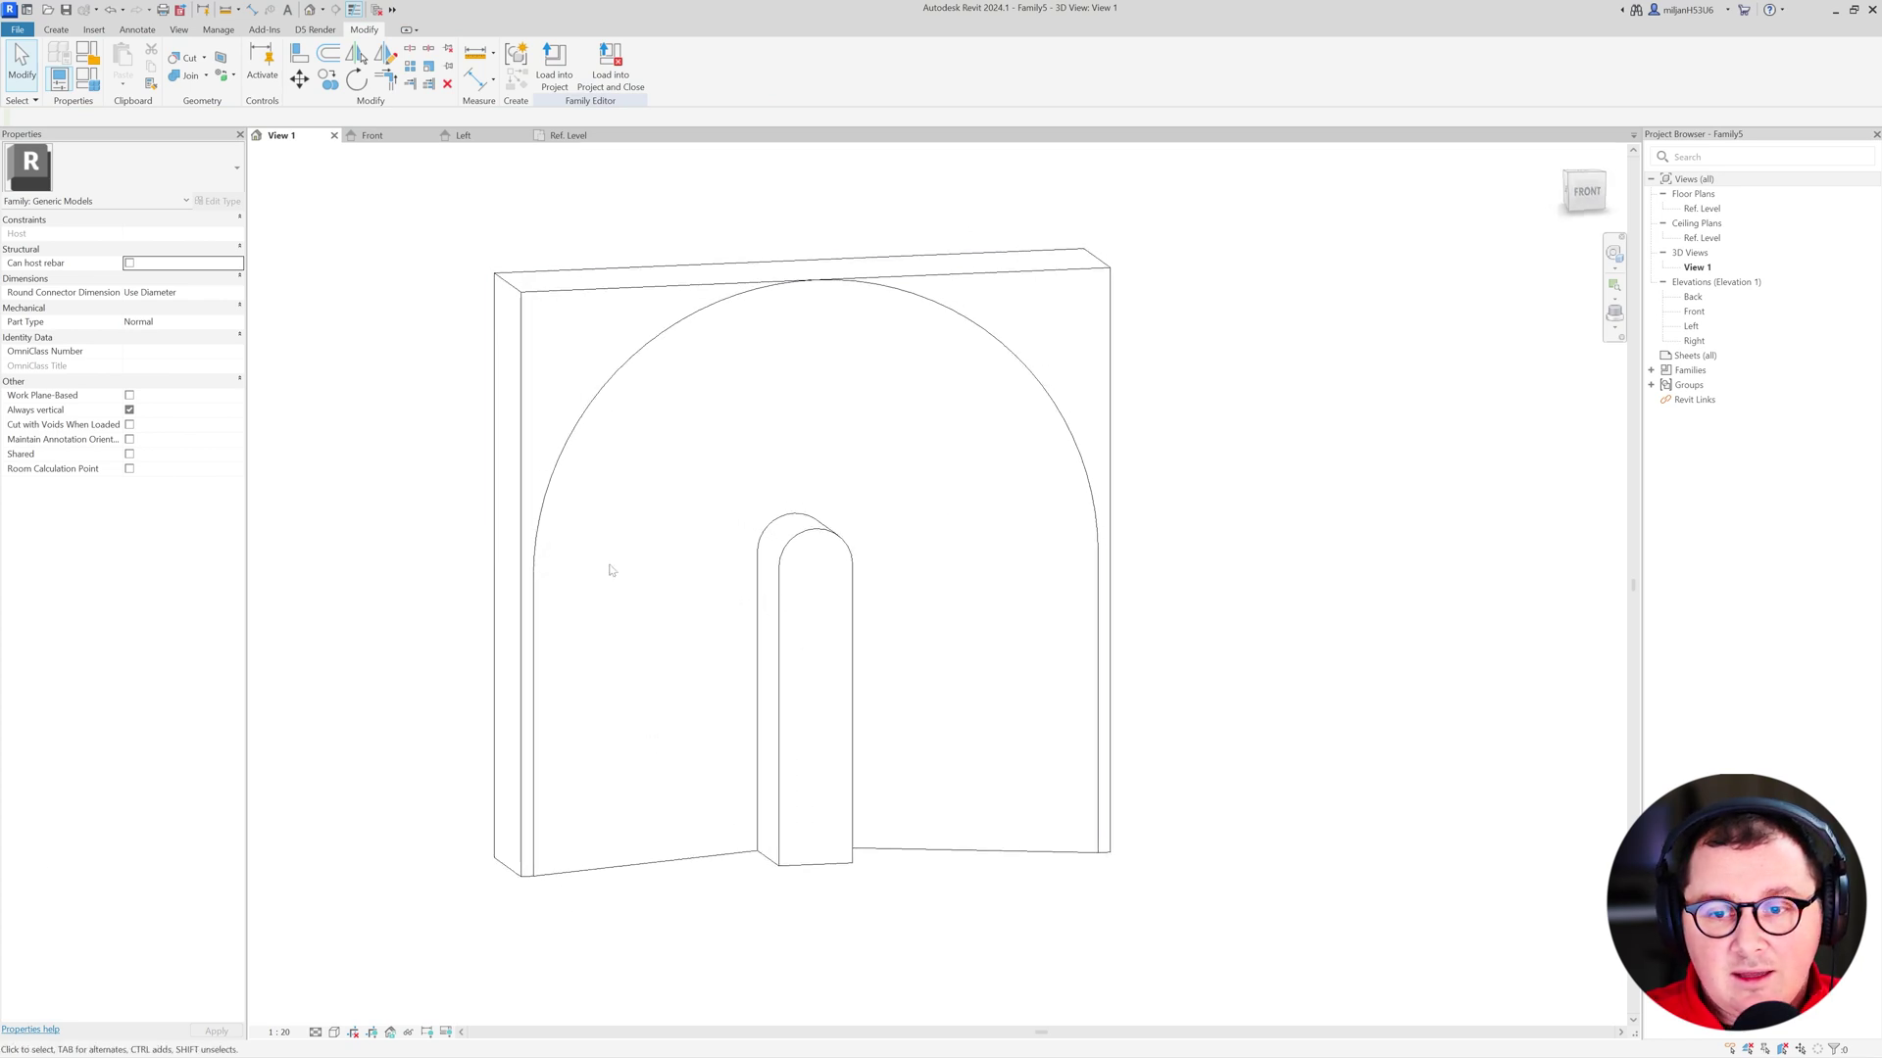
{"action": "left_click", "coordinate": [373, 136]}
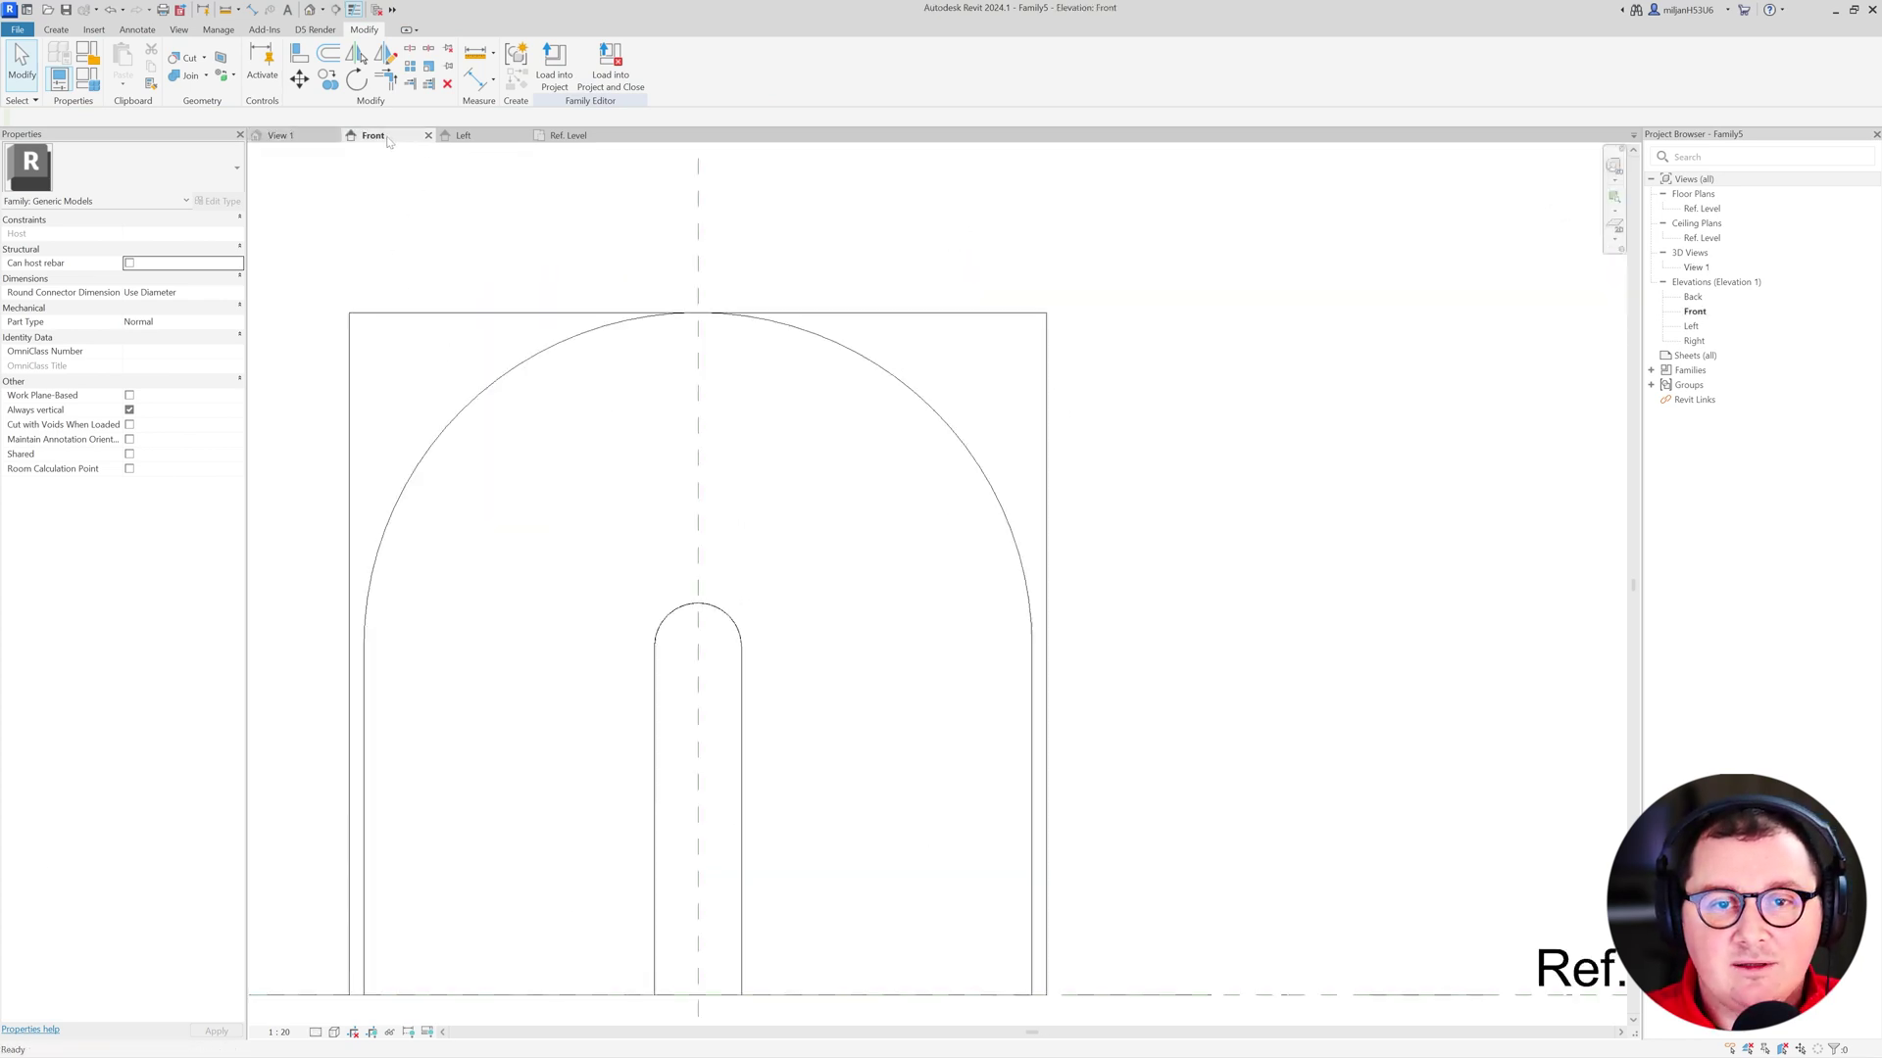
{"action": "left_click", "coordinate": [75, 29]}
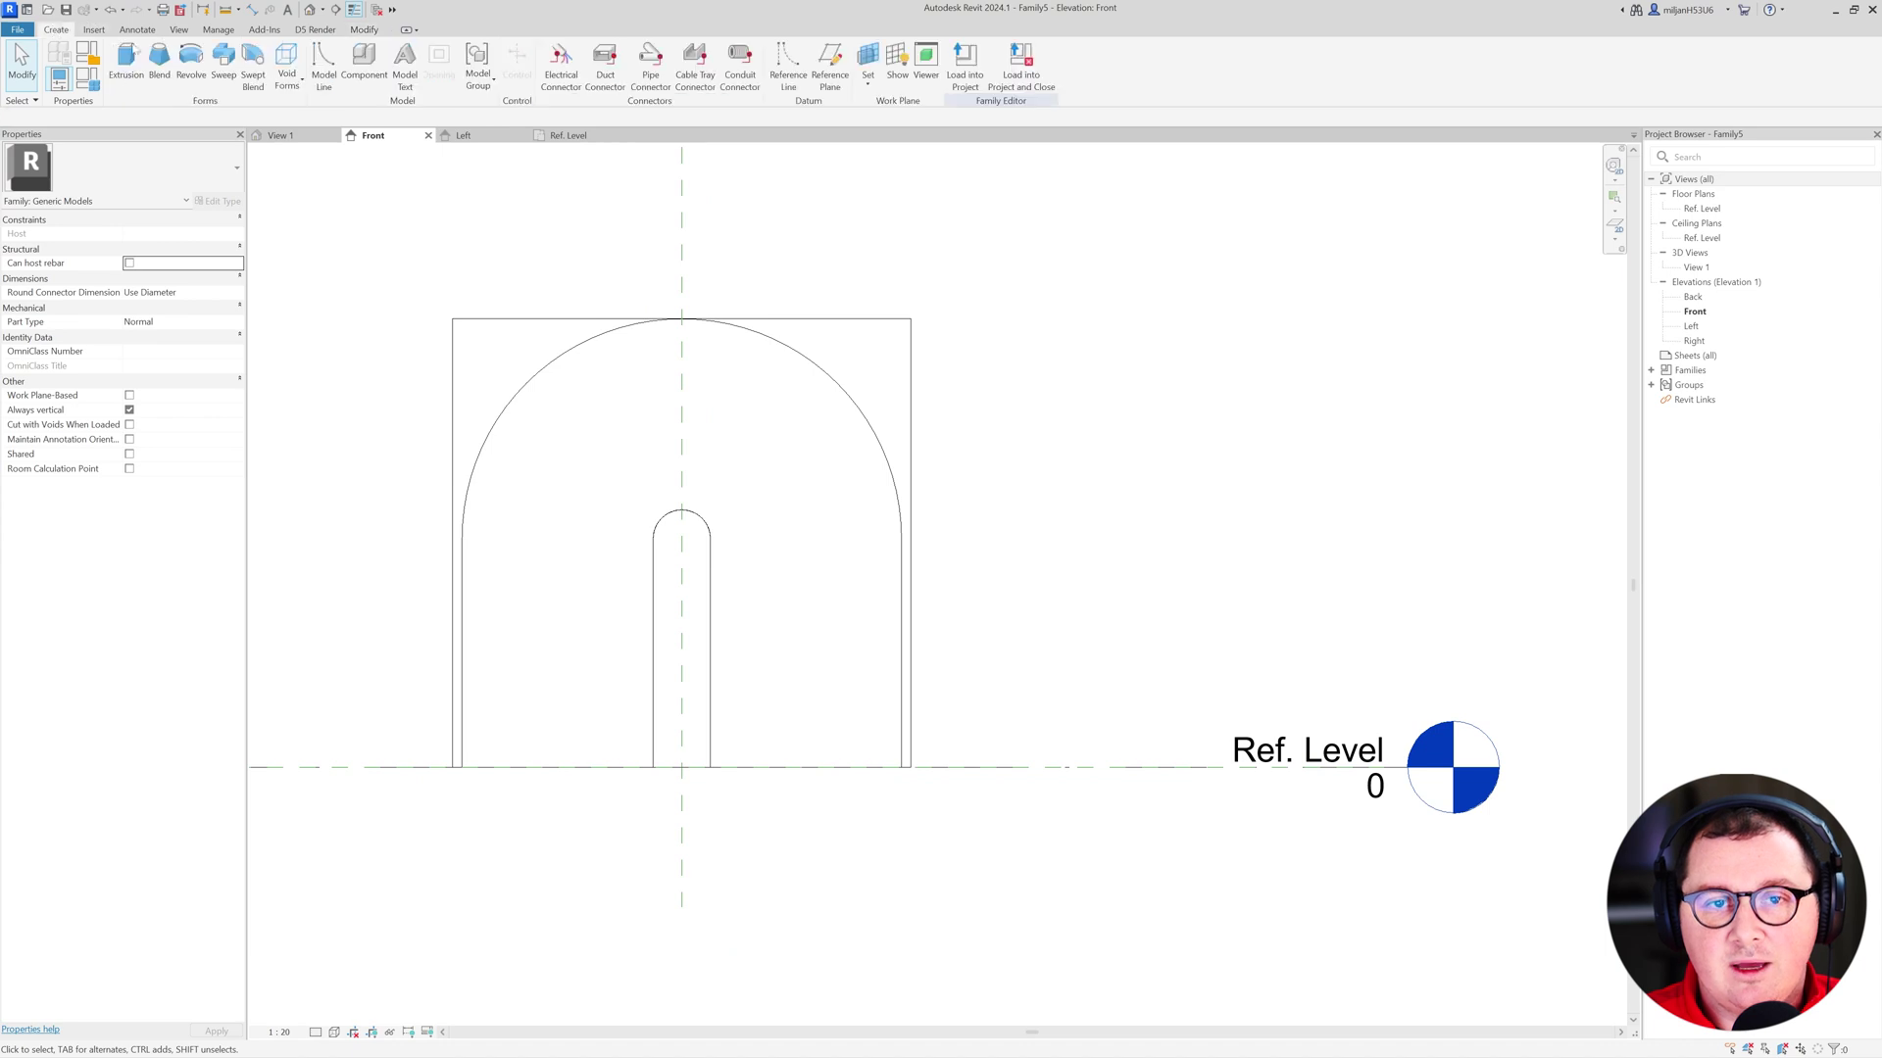
{"action": "left_click", "coordinate": [279, 69]}
{"action": "left_click", "coordinate": [299, 138]}
{"action": "left_click", "coordinate": [611, 83]}
{"action": "left_click", "coordinate": [653, 647]}
{"action": "left_click", "coordinate": [675, 524]}
{"action": "left_click", "coordinate": [708, 588]}
{"action": "left_click", "coordinate": [664, 769]}
- Trim the base line to the slot's sides to close the outline, and finish the void extrusion sketch
{"action": "key", "text": "t"}
{"action": "key", "text": "r"}
{"action": "left_click", "coordinate": [653, 760]}
{"action": "left_click", "coordinate": [663, 768]}
{"action": "left_click", "coordinate": [667, 768]}
{"action": "left_click", "coordinate": [712, 757]}
{"action": "left_click", "coordinate": [703, 767]}
{"action": "left_click", "coordinate": [568, 136]}
{"action": "left_click", "coordinate": [550, 81]}
- Stretch the void extrusion through the block's depth in Ref. Level, and compare the slot in View 1 with the FP 03.jpg reference photo
{"action": "scroll", "coordinate": [845, 590], "scroll_direction": "down", "scroll_amount": 4}
{"action": "scroll", "coordinate": [831, 763], "scroll_direction": "up", "scroll_amount": 2}
{"action": "left_click_drag", "start_coordinate": [828, 780], "coordinate": [831, 390]}
{"action": "left_click", "coordinate": [731, 332]}
{"action": "left_click", "coordinate": [292, 137]}
{"action": "middle_click_drag", "start_coordinate": [608, 780], "coordinate": [672, 802], "text": "shift"}
{"action": "scroll", "coordinate": [672, 802], "scroll_direction": "down", "scroll_amount": 2}
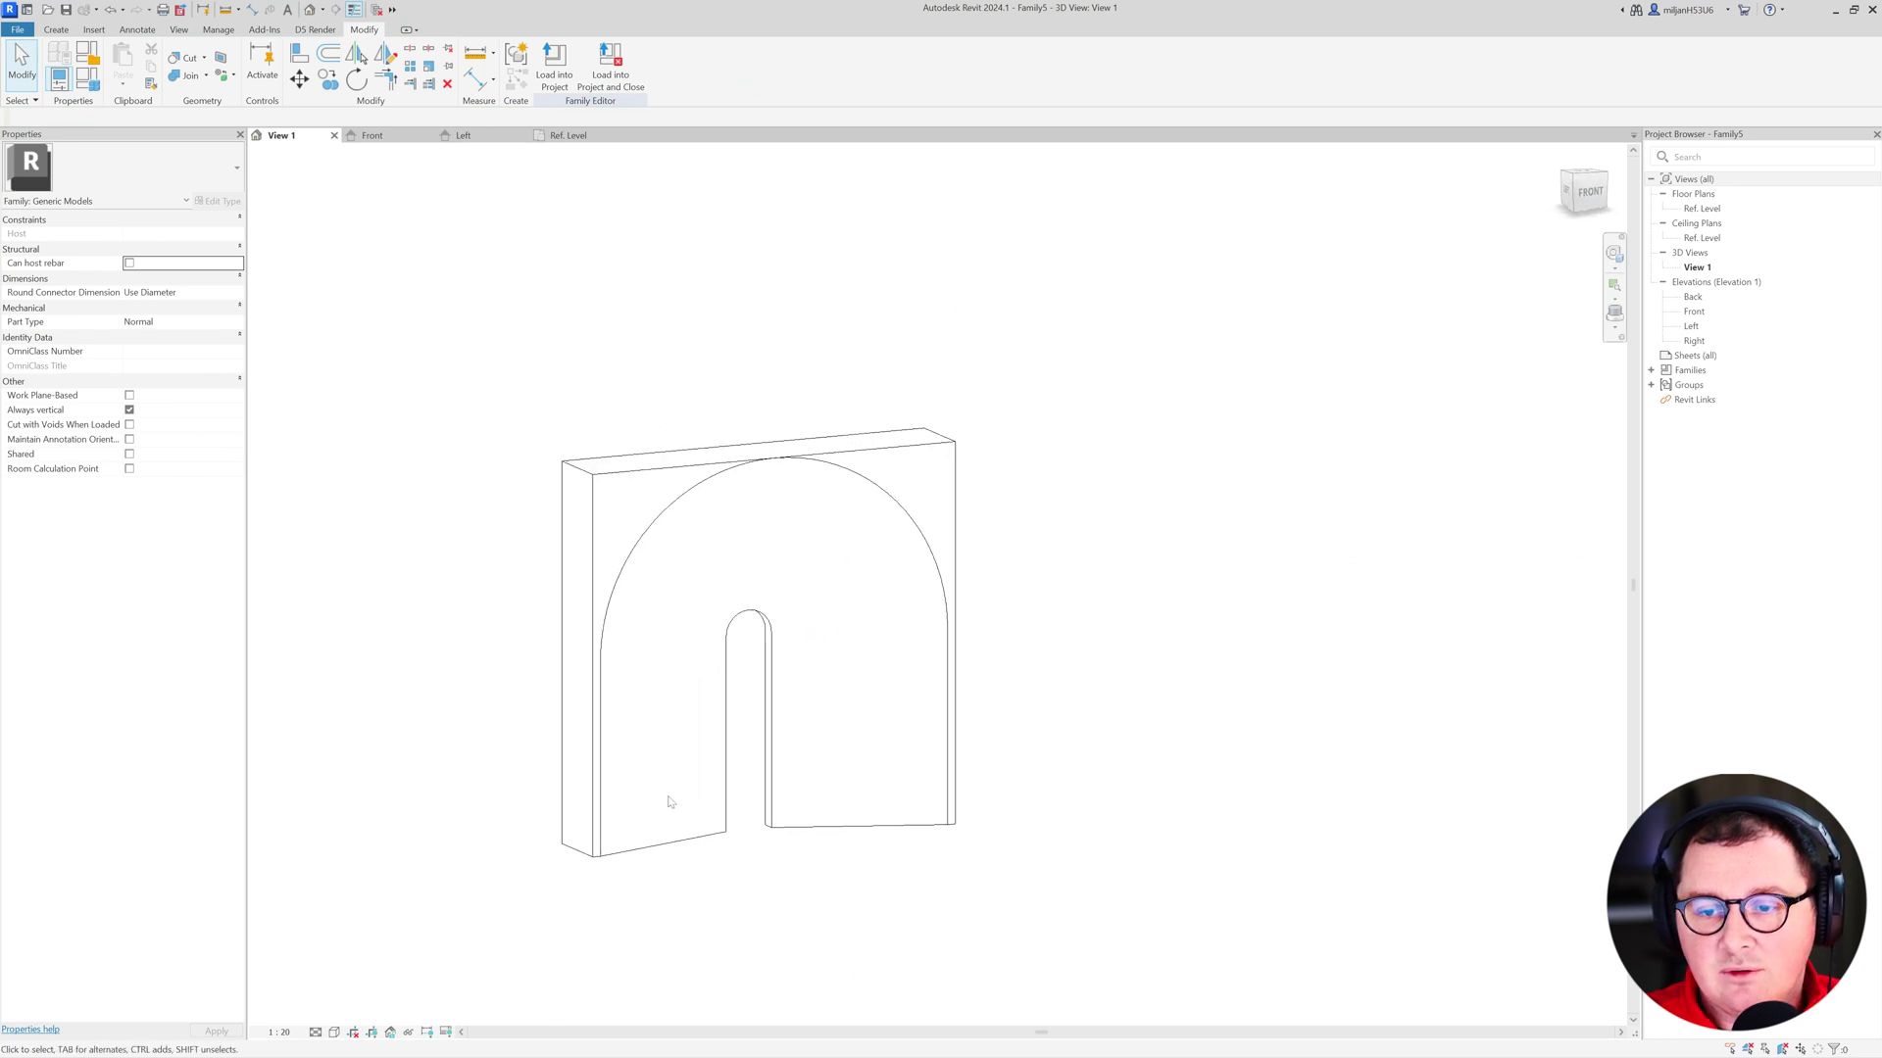
{"action": "key", "text": "alt+Tab"}
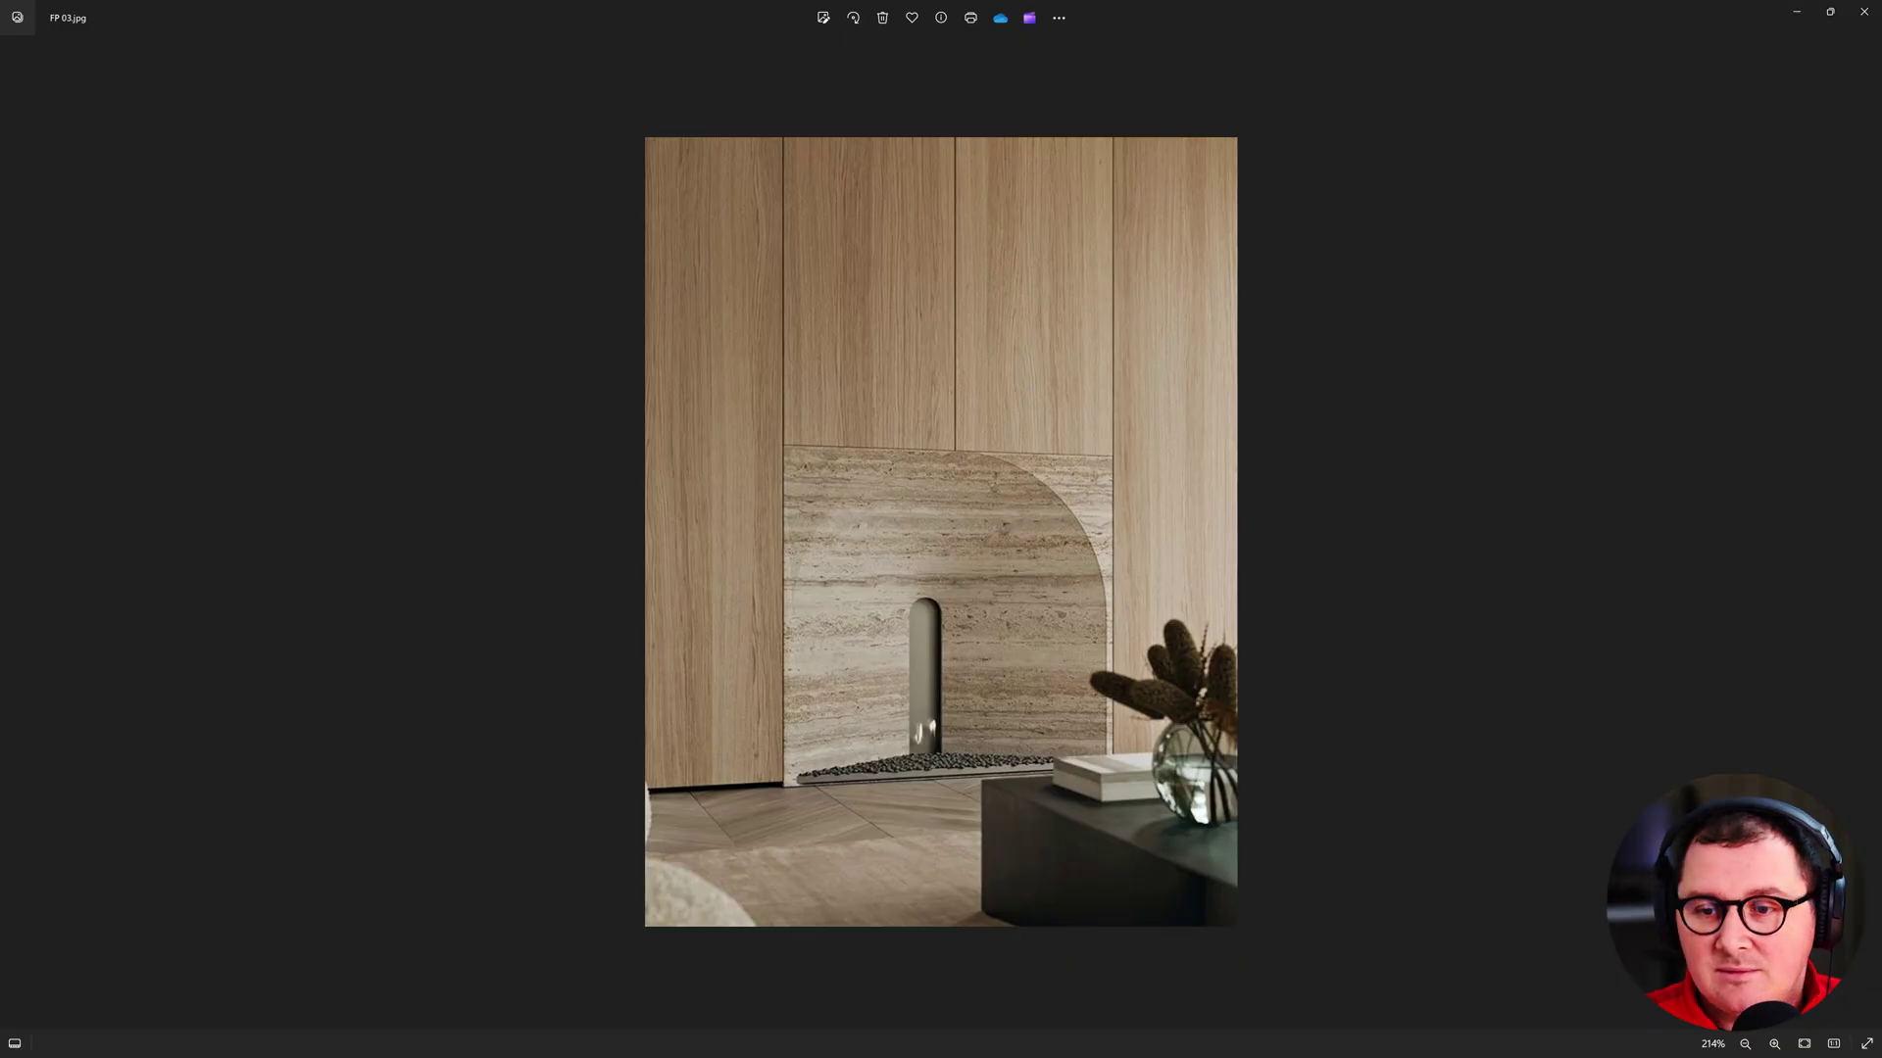
{"action": "key", "text": "alt+Tab"}
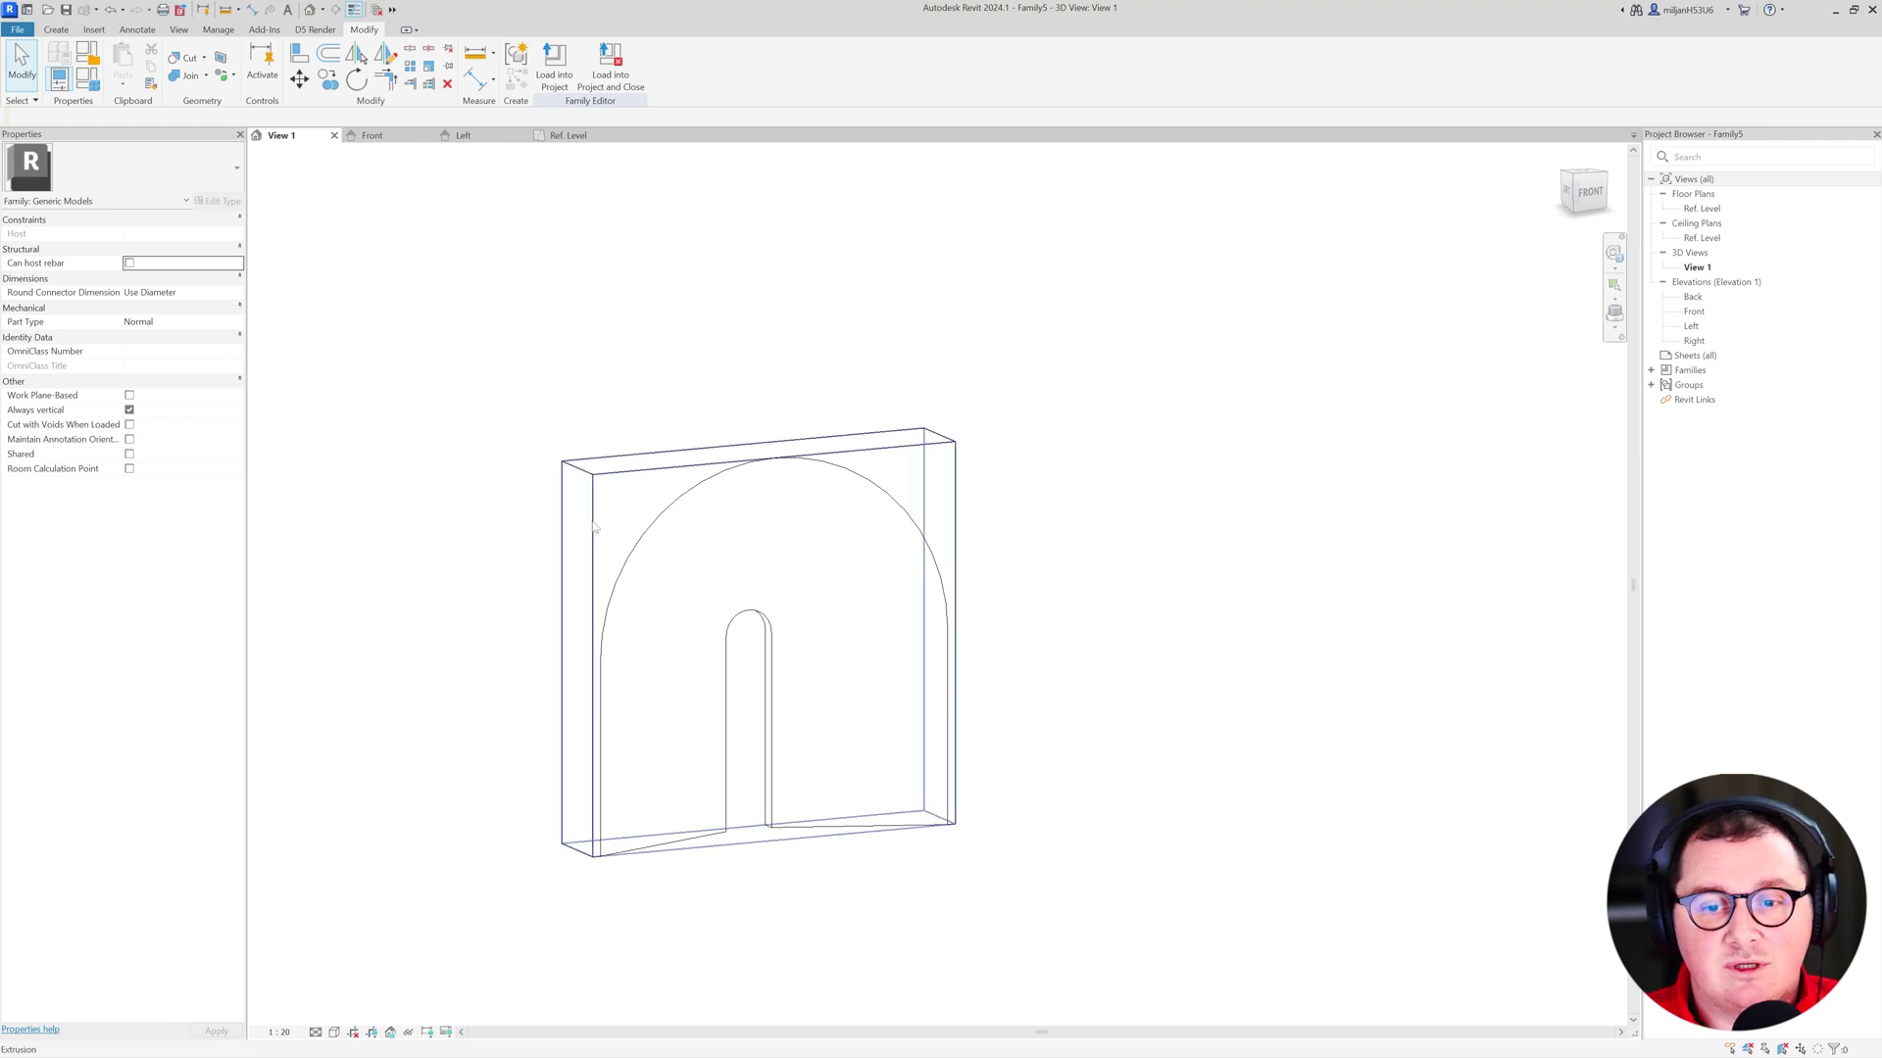
- Associate the block extrusion's material with a new family type parameter named Fireplace
{"action": "left_click", "coordinate": [560, 523]}
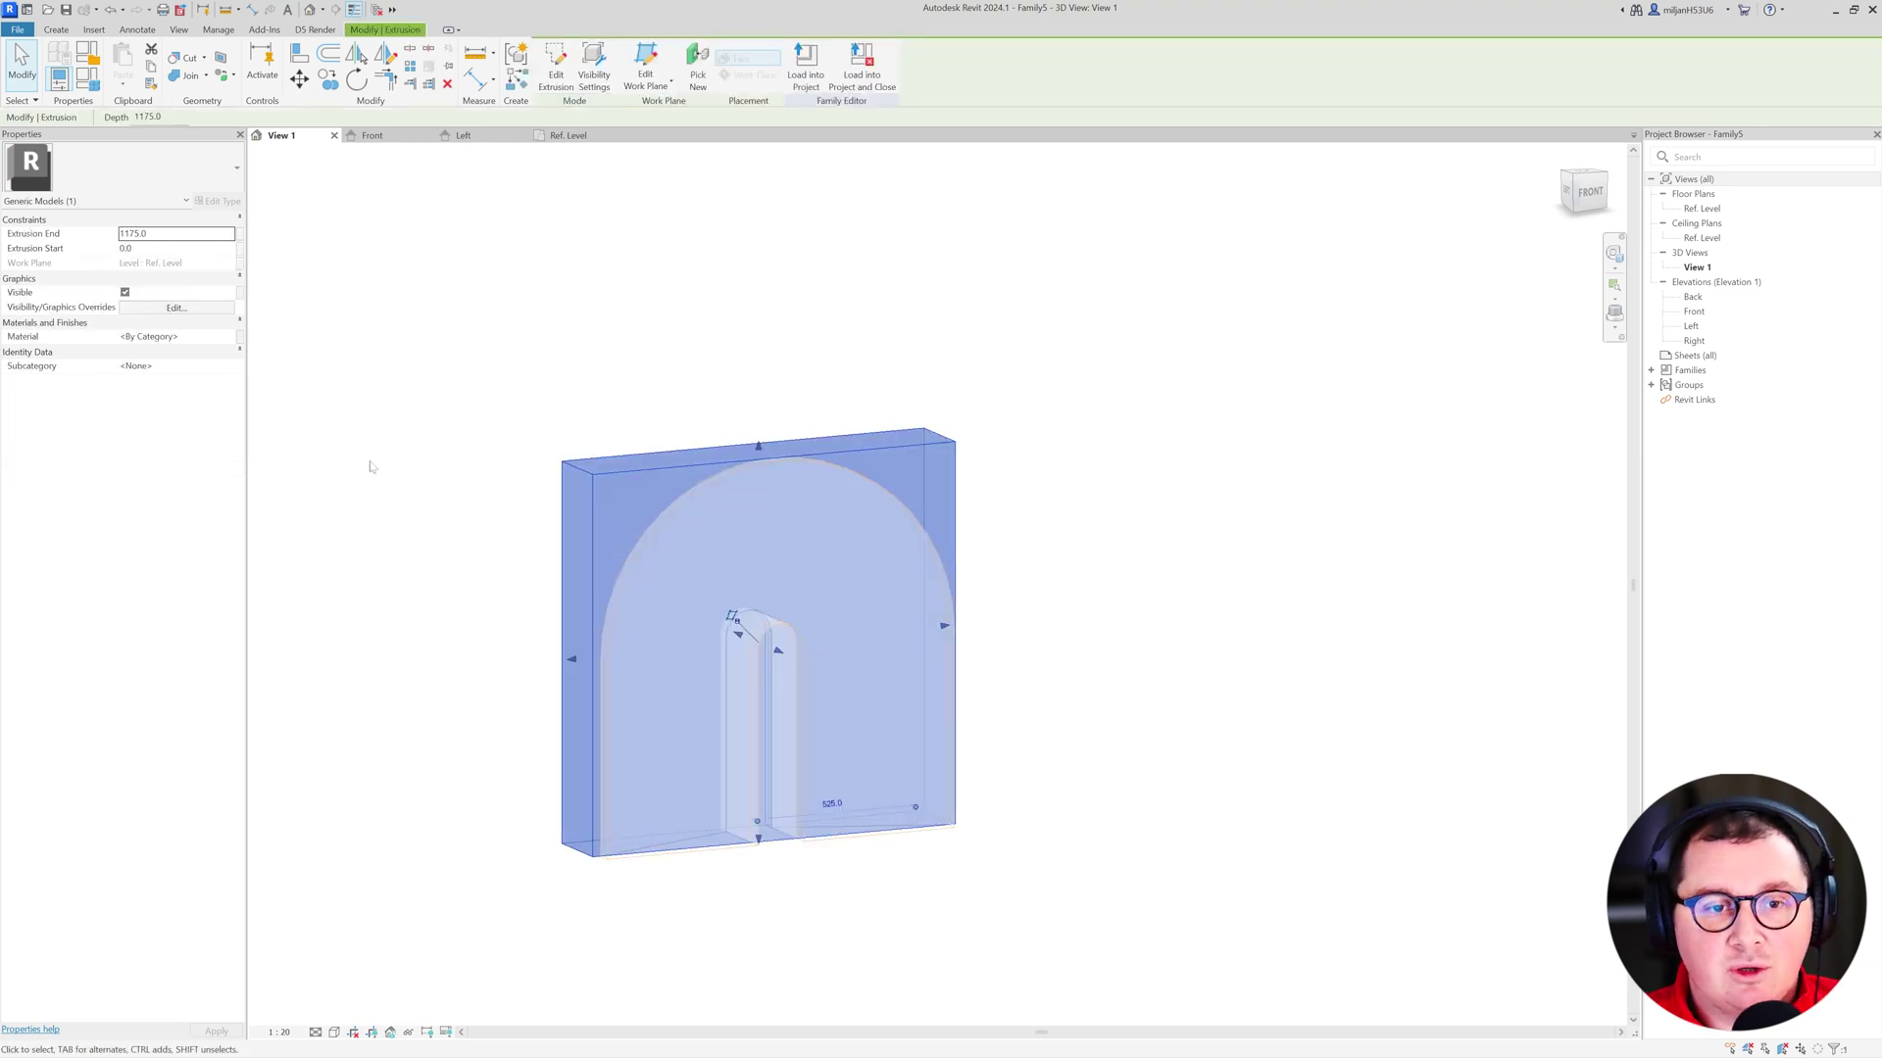
{"action": "left_click", "coordinate": [239, 338]}
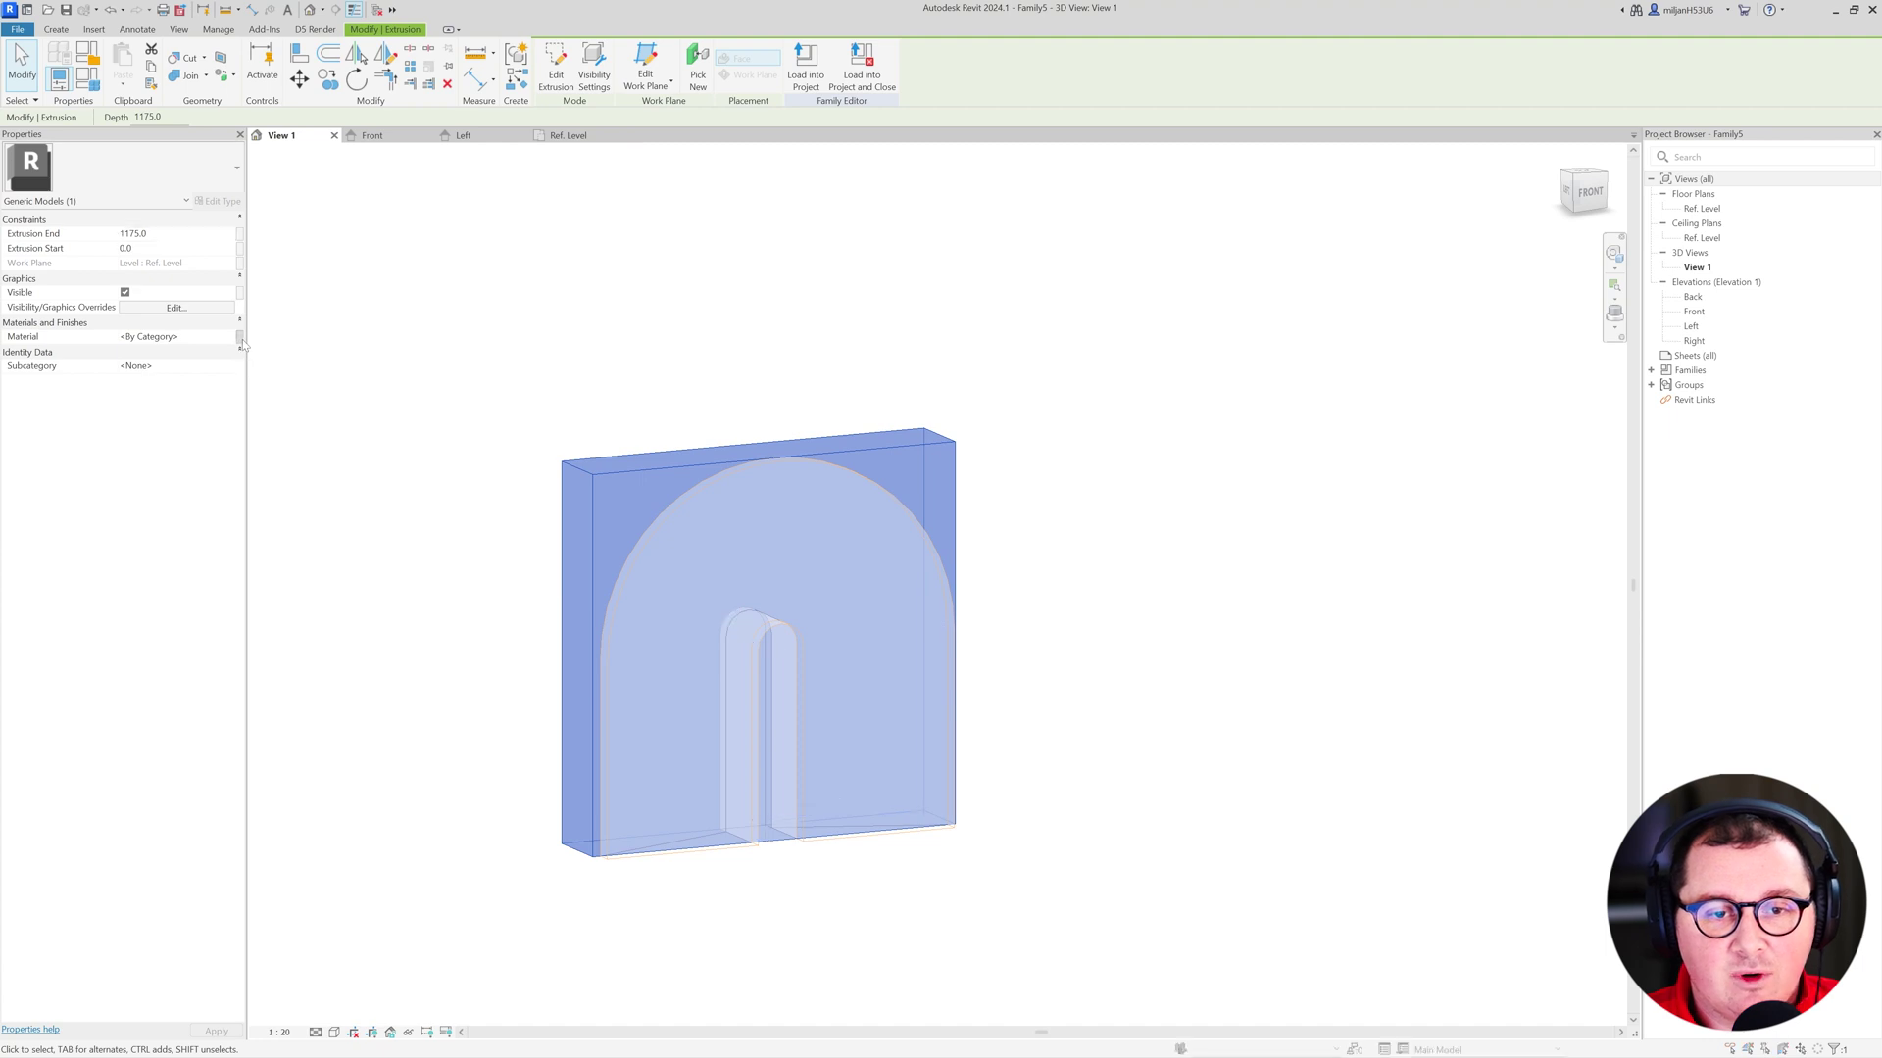
{"action": "left_click", "coordinate": [833, 624]}
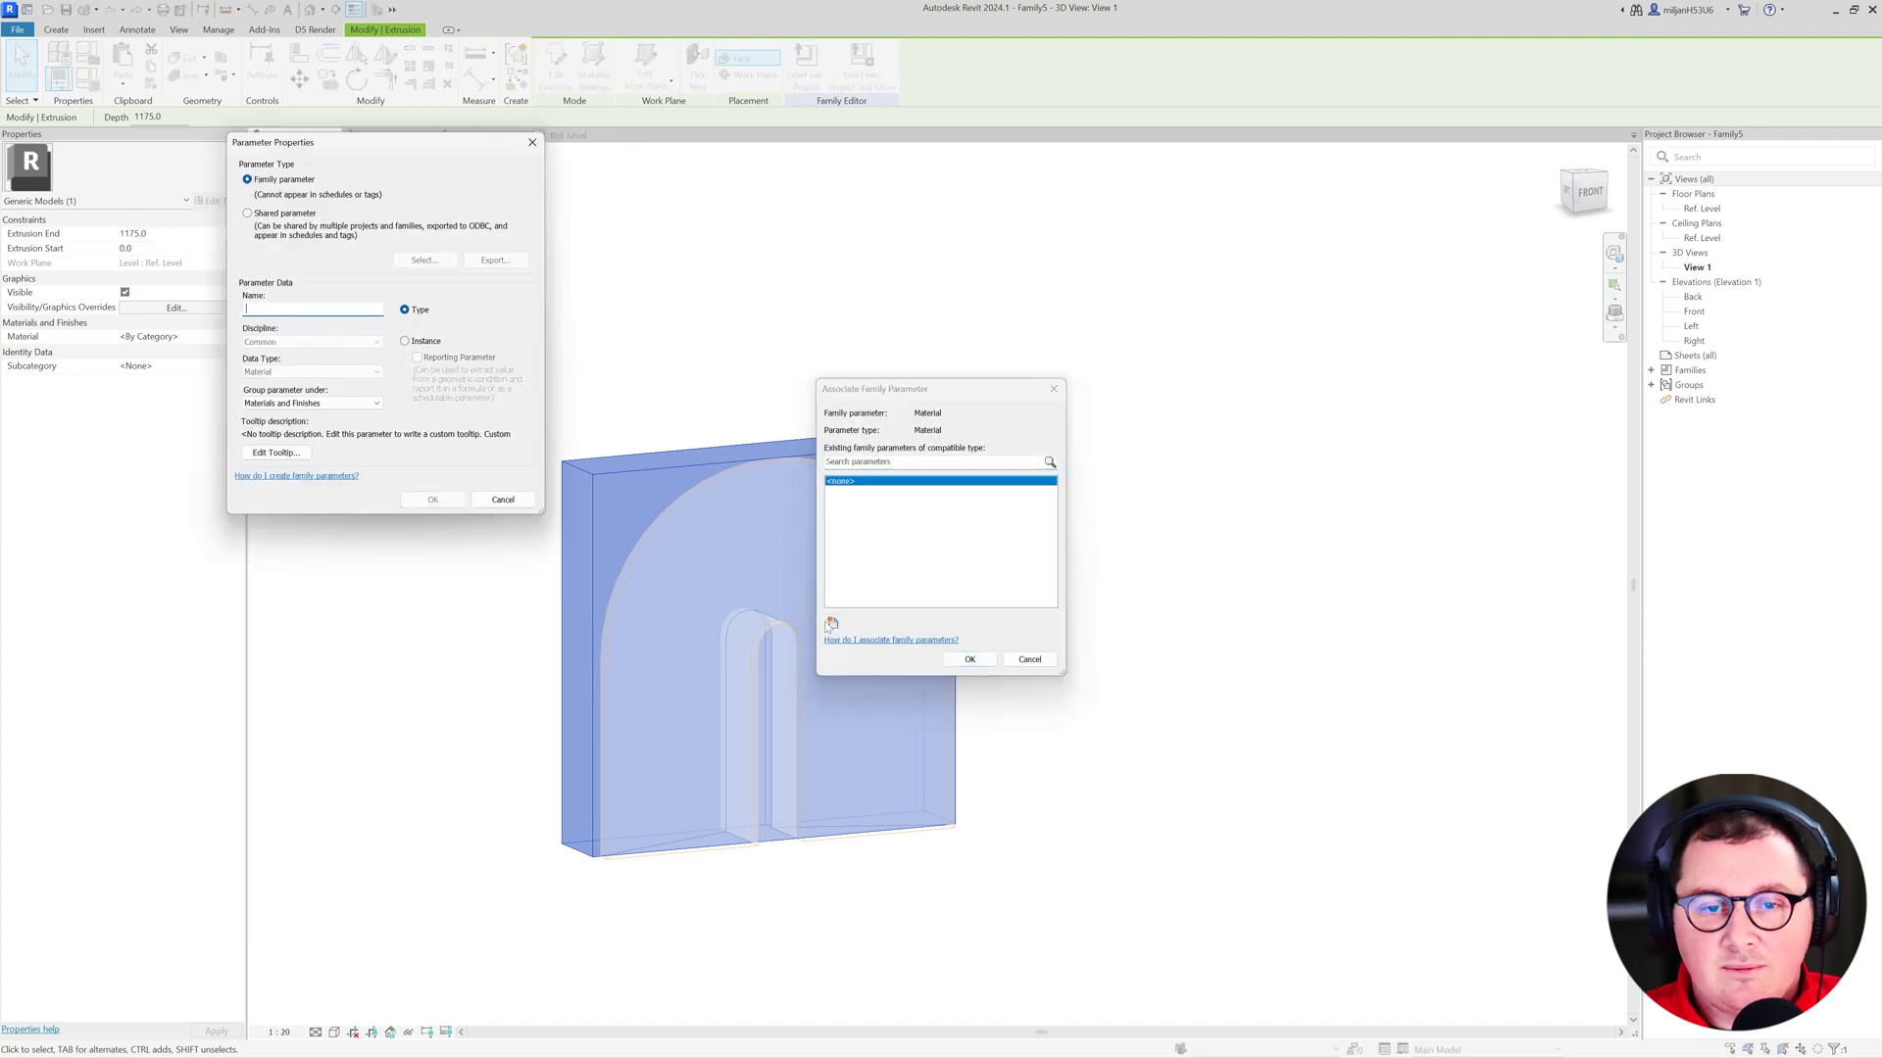
{"action": "type", "text": "Fireplace"}
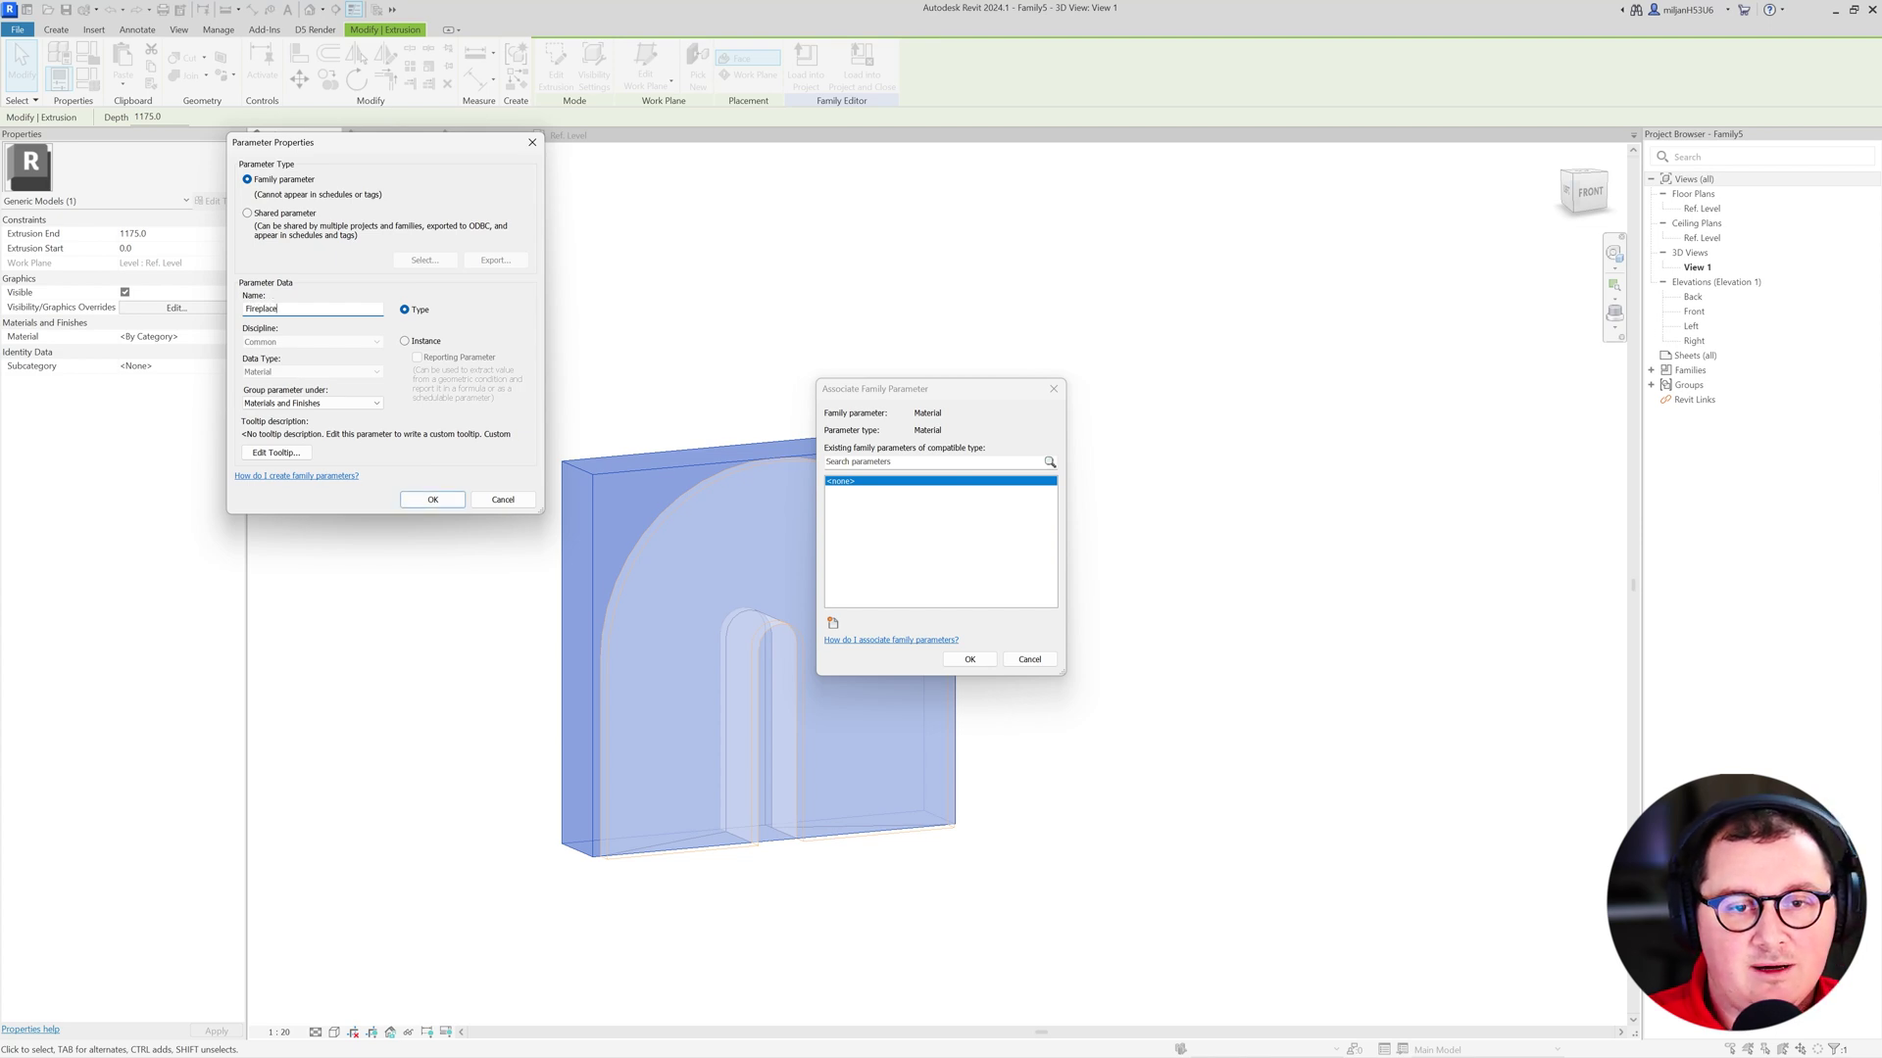
{"action": "left_click", "coordinate": [437, 503]}
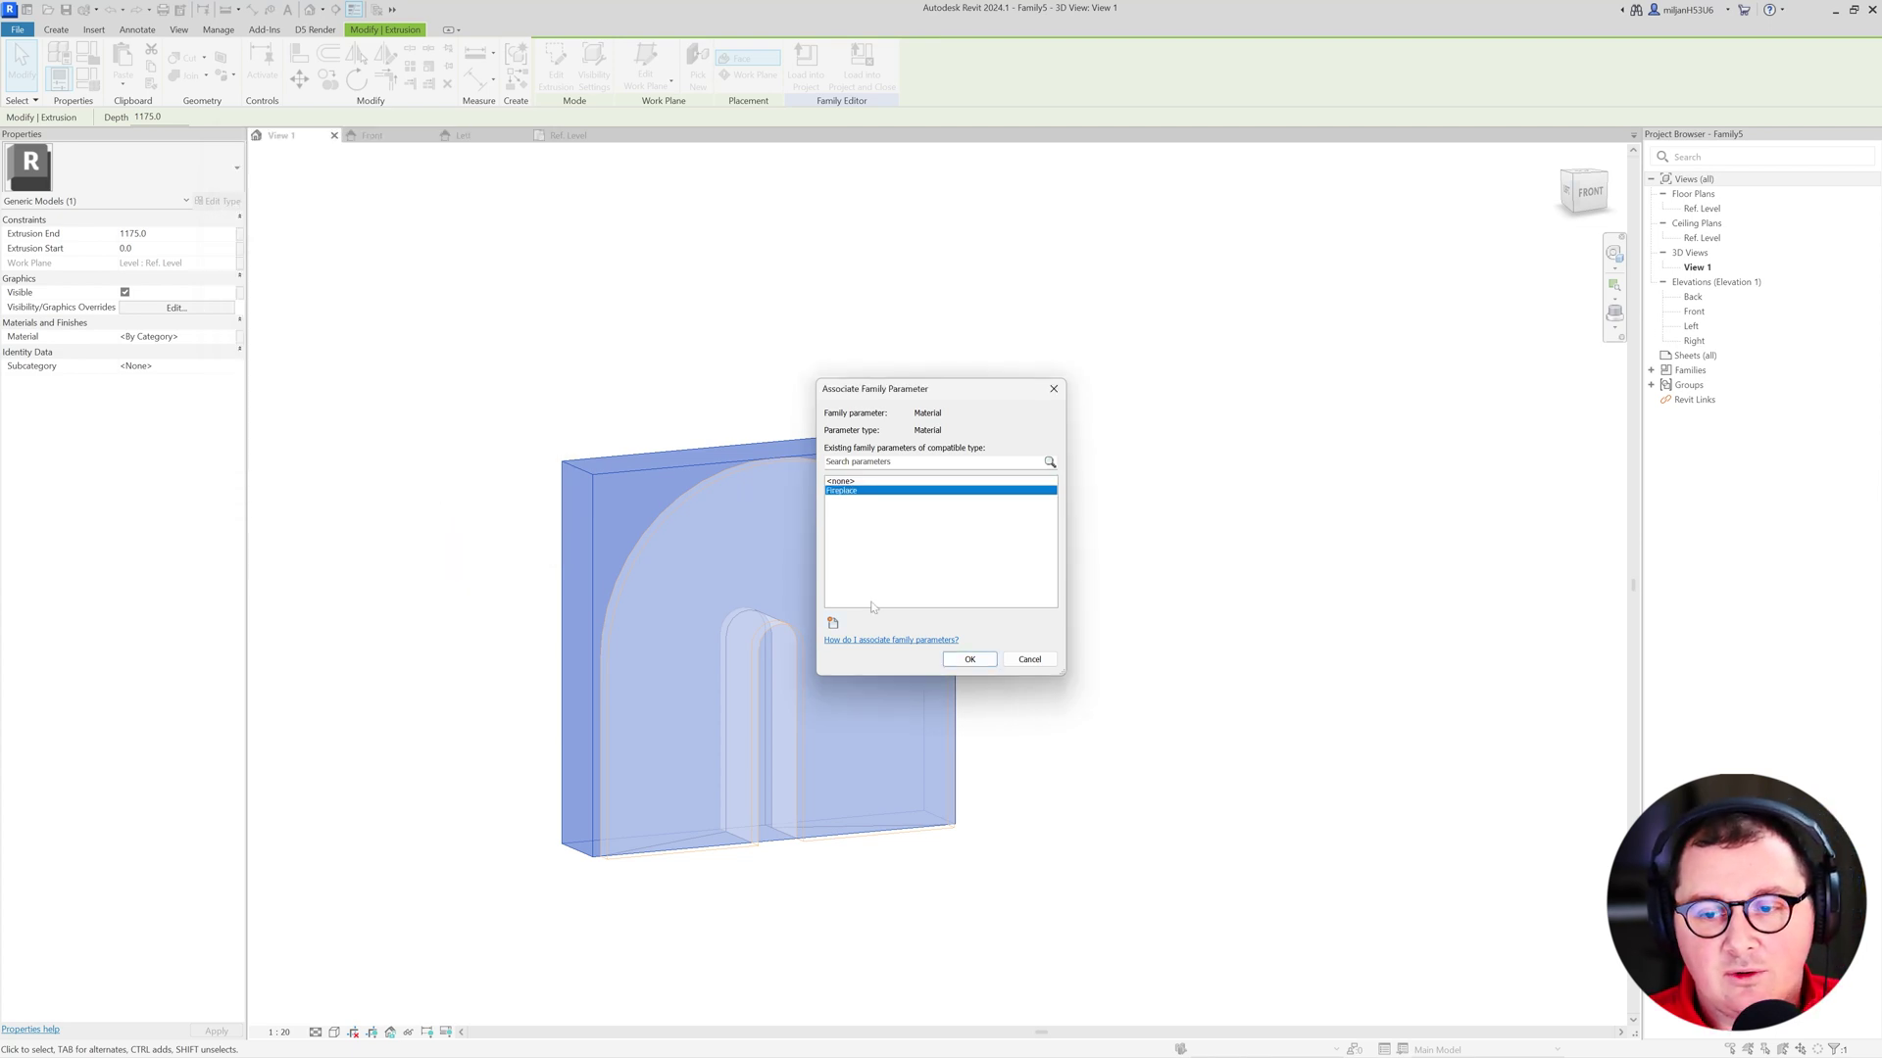
{"action": "left_click", "coordinate": [969, 659]}
{"action": "left_click", "coordinate": [1156, 576]}
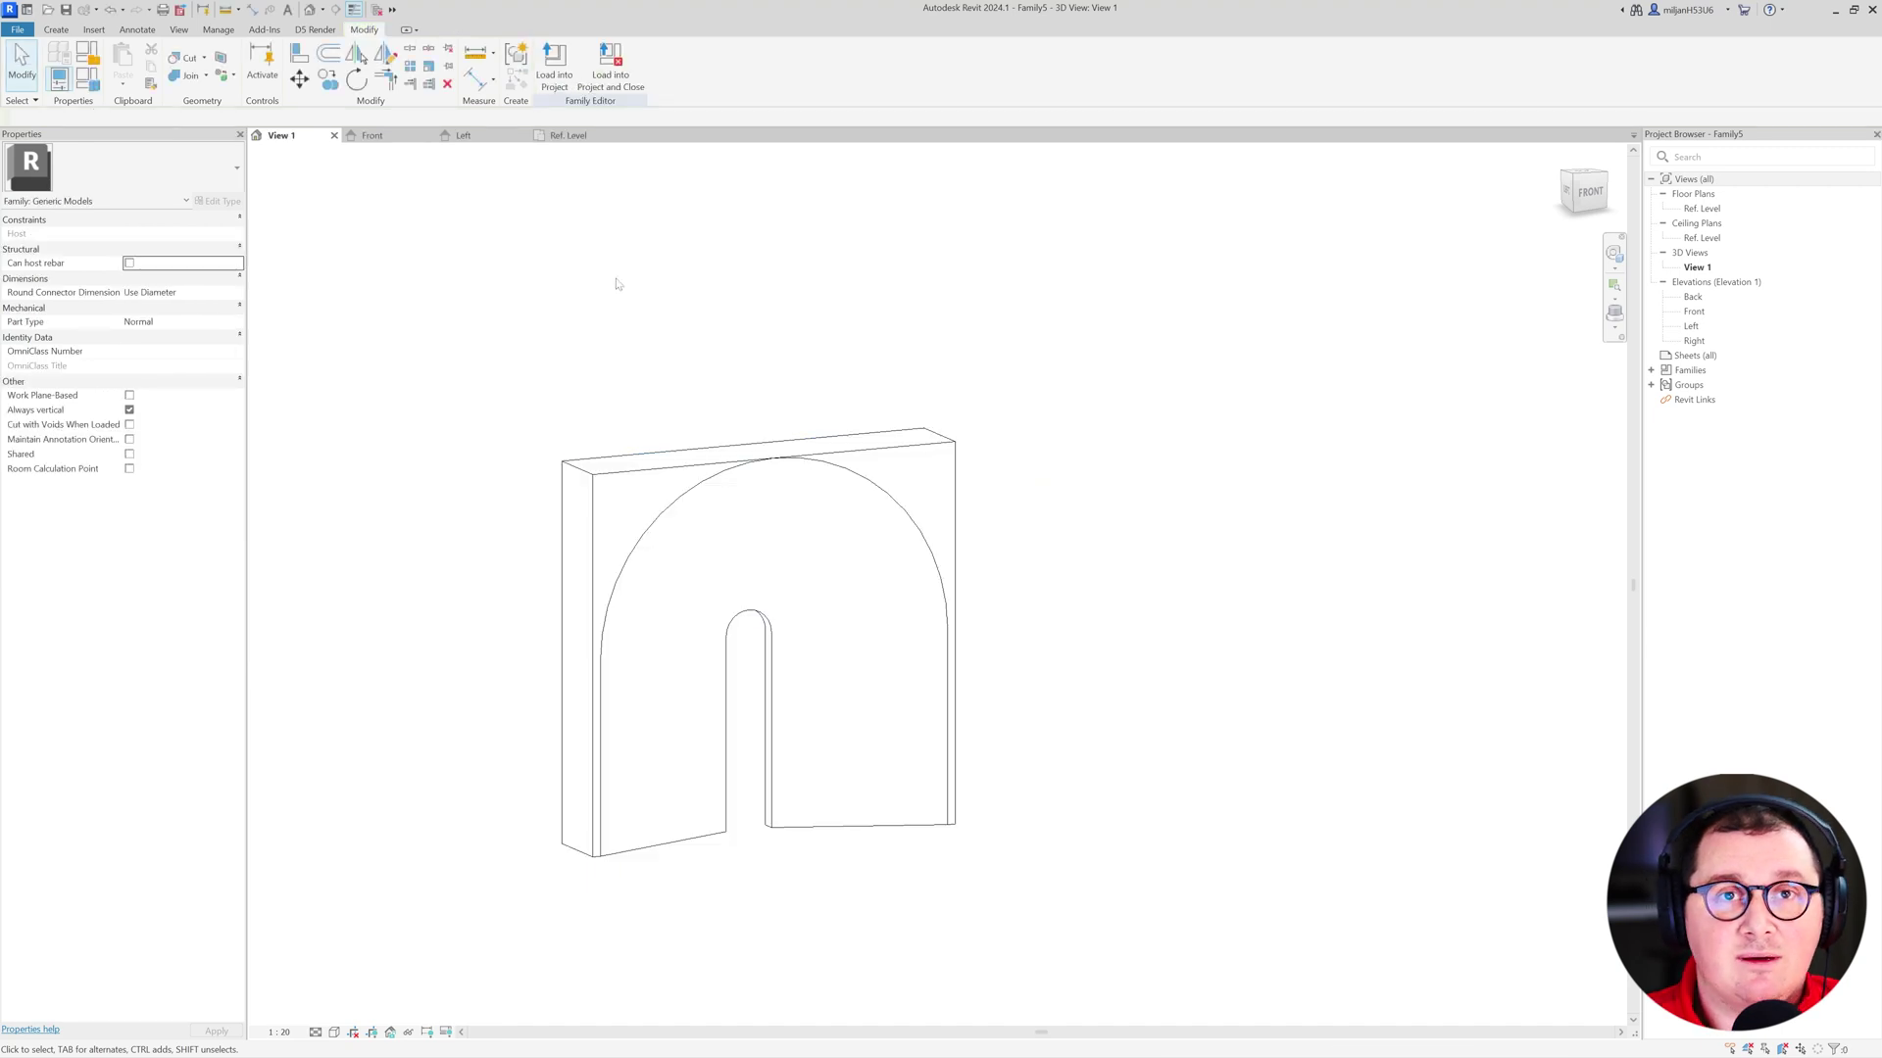